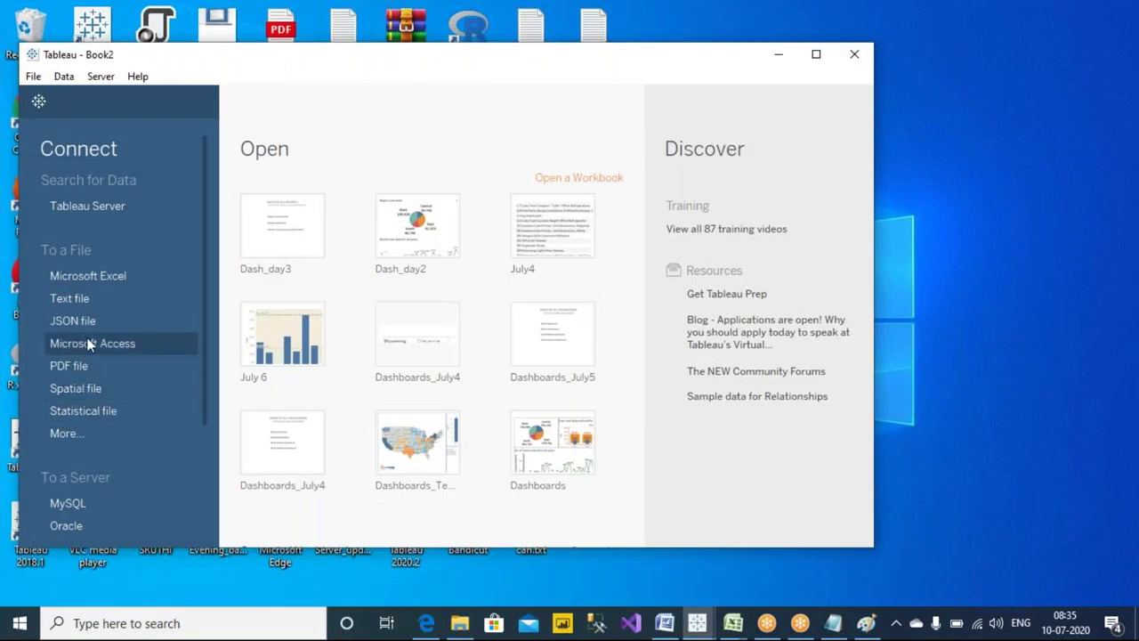
left_click(88, 300)
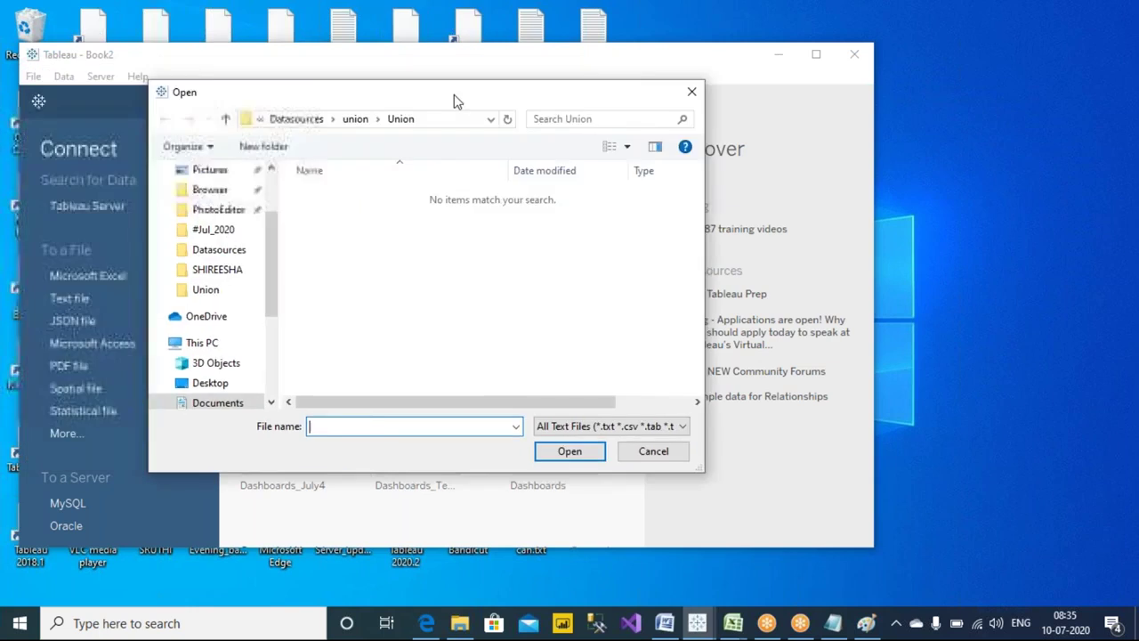
left_click_drag(347, 254, 346, 329)
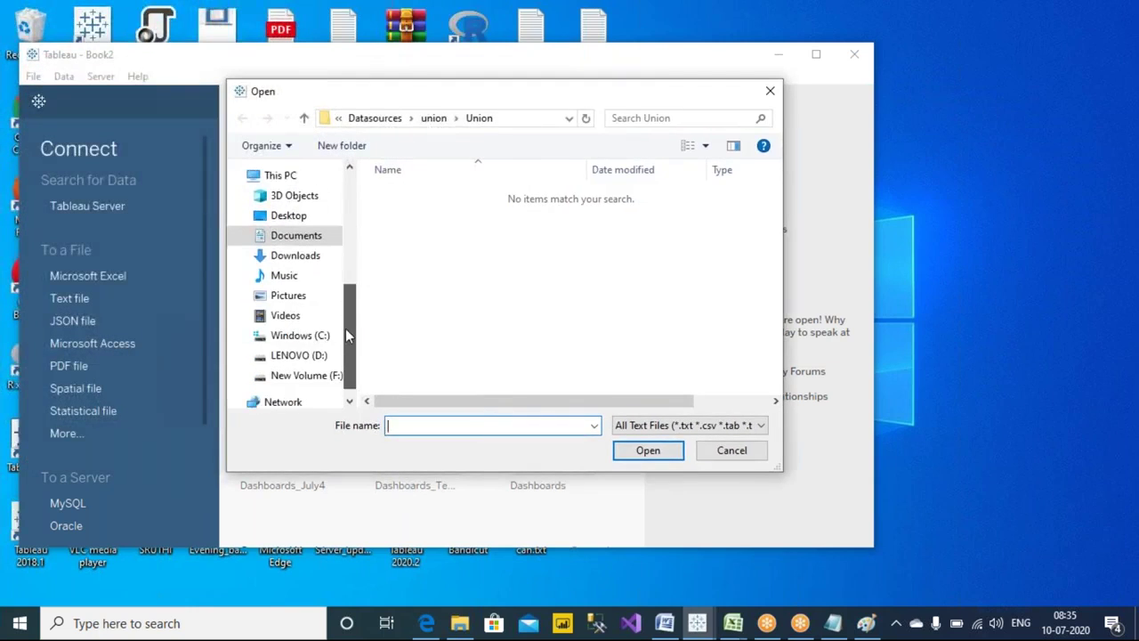
left_click(374, 119)
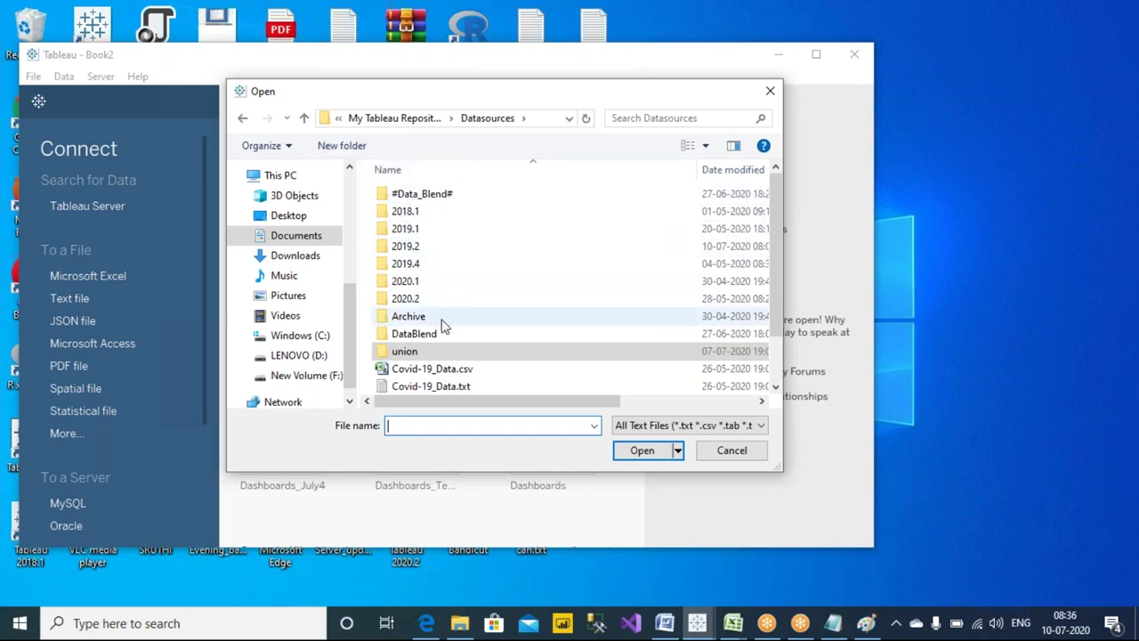
scroll(443, 353, "down", 1)
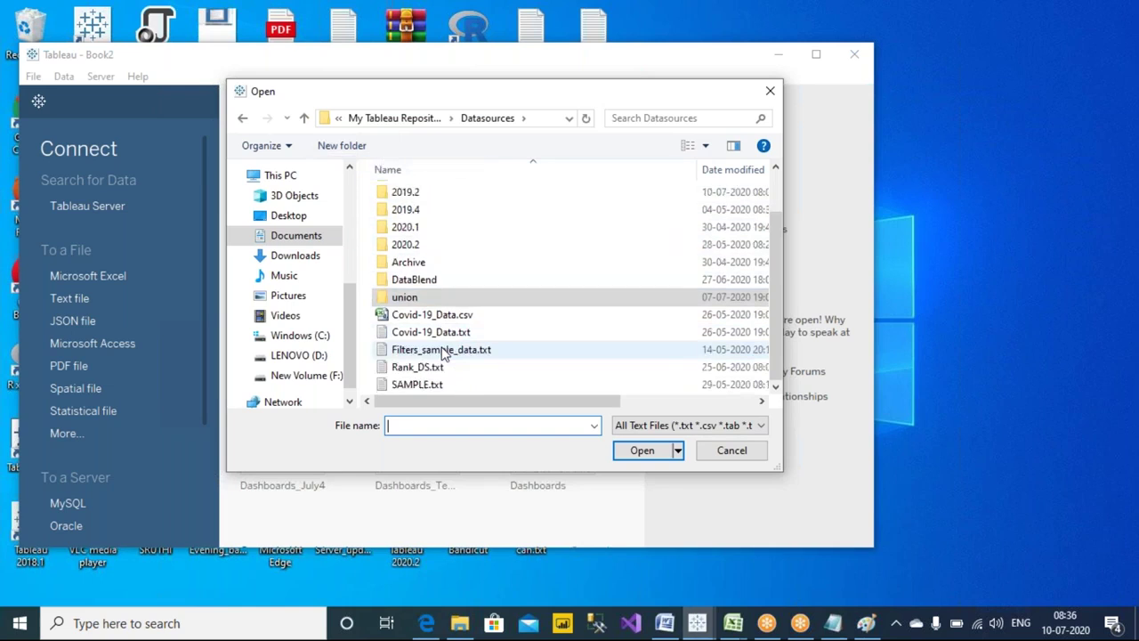
scroll(444, 353, "up", 1)
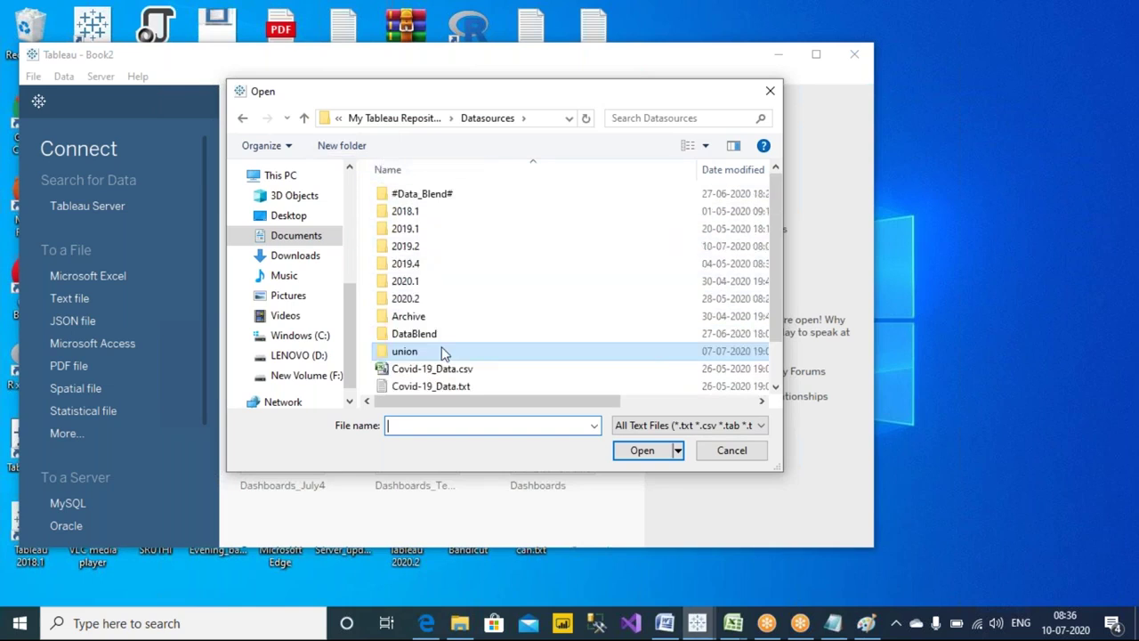
left_click(769, 92)
- Exit the Book2 Tableau window and go to the Documents folder in File Explorer
left_click(39, 78)
left_click(131, 392)
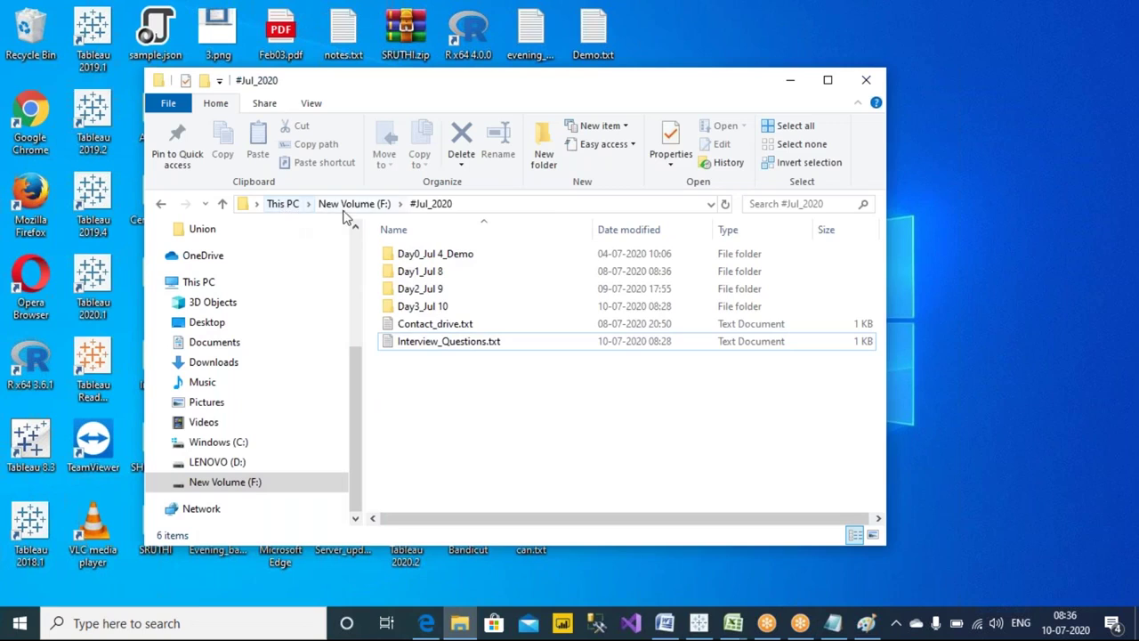
left_click(356, 204)
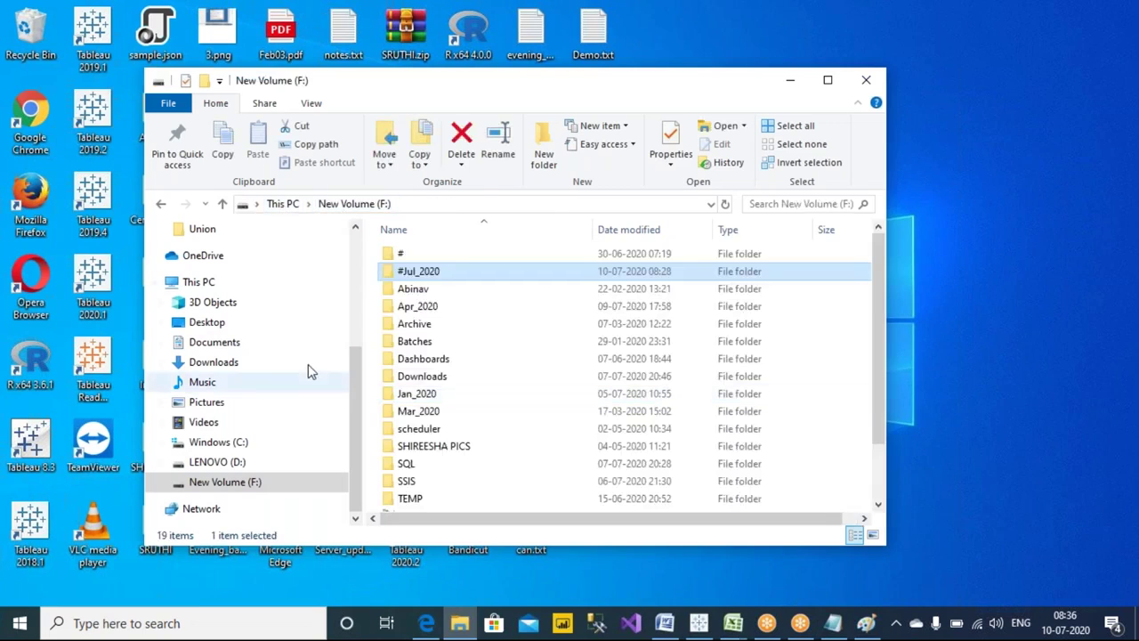
left_click(214, 342)
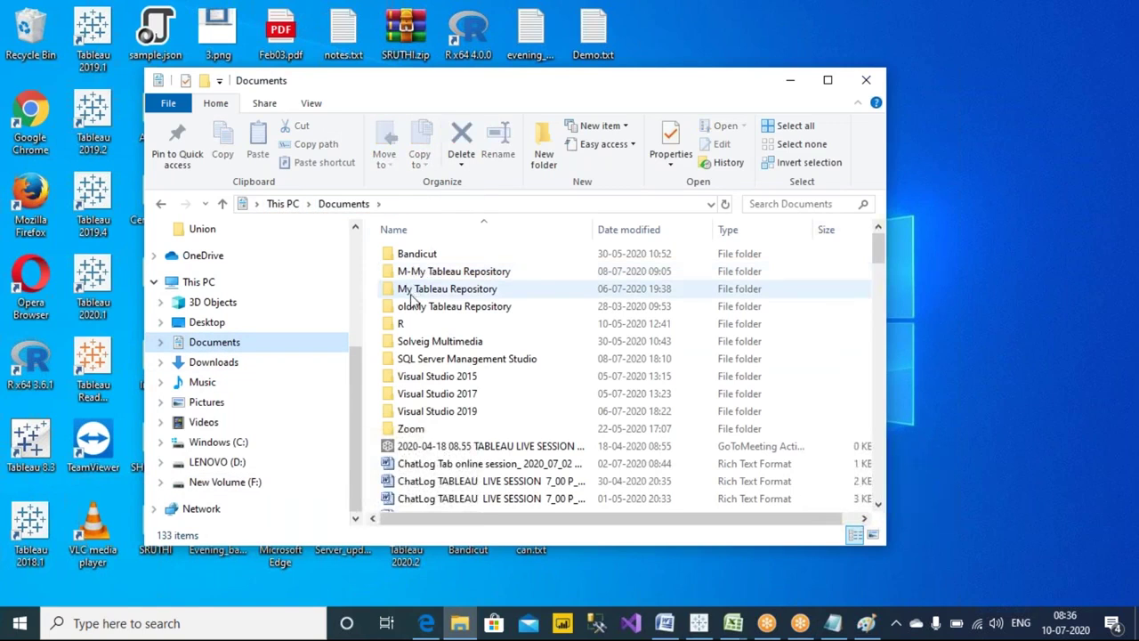
- Try to rename the My Tableau Repository folder to #My Tableau Repository
left_click(412, 293)
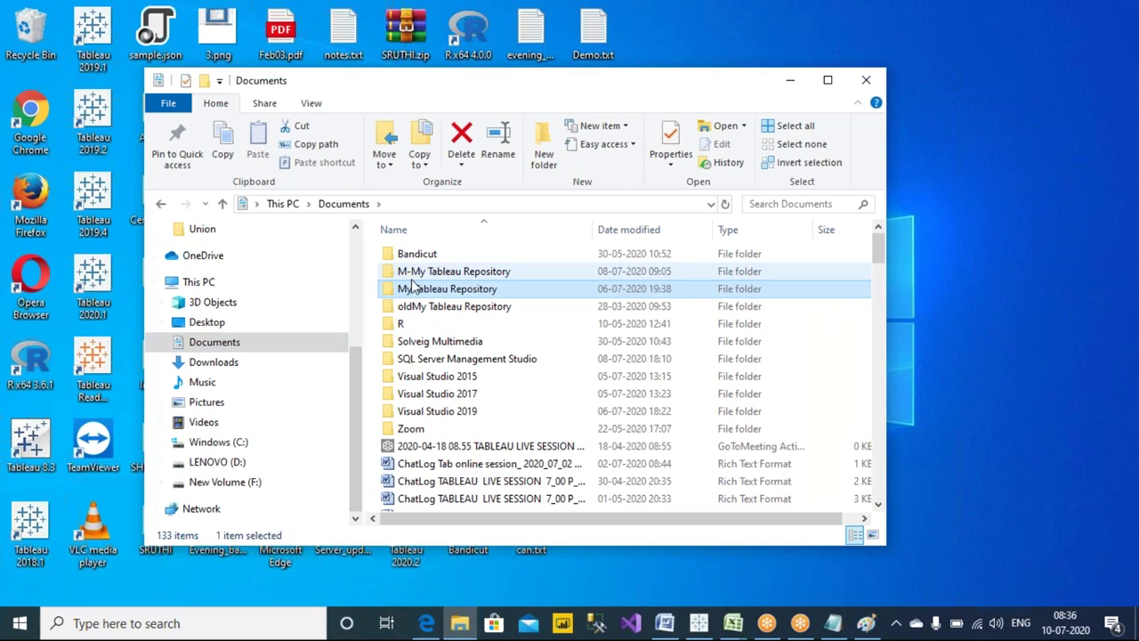
left_click(410, 293)
left_click(410, 294)
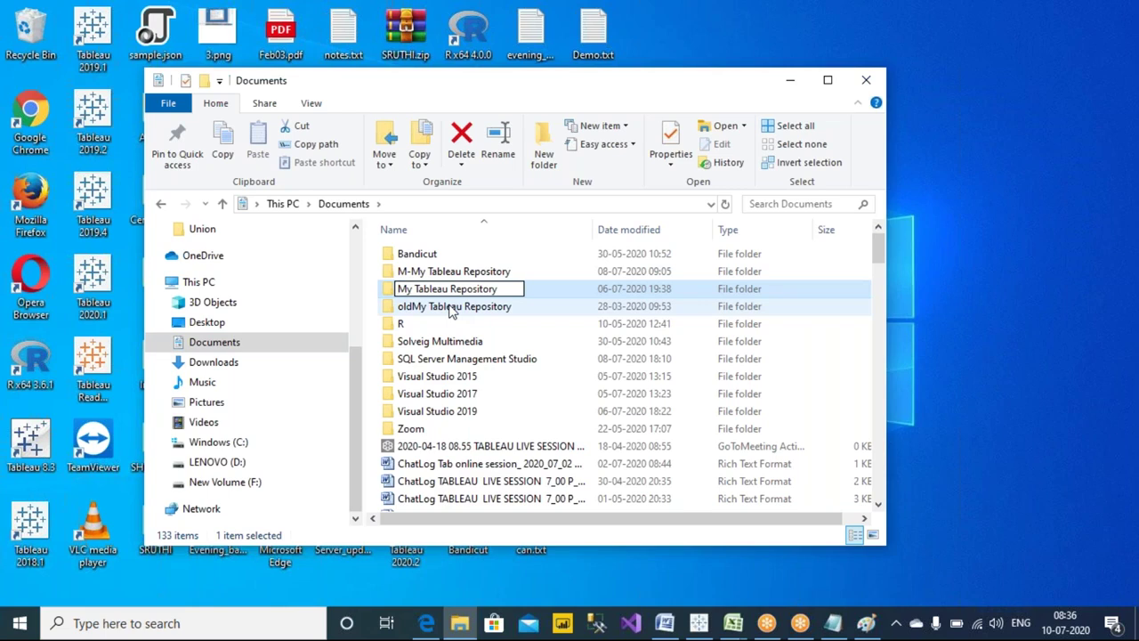
type("#")
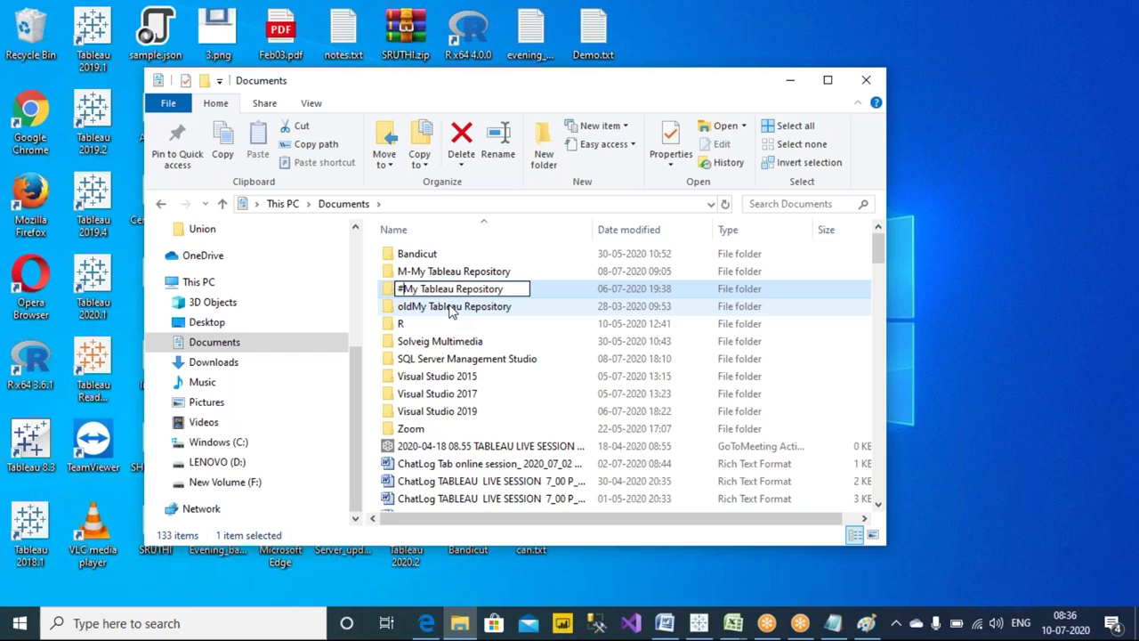
key("Return")
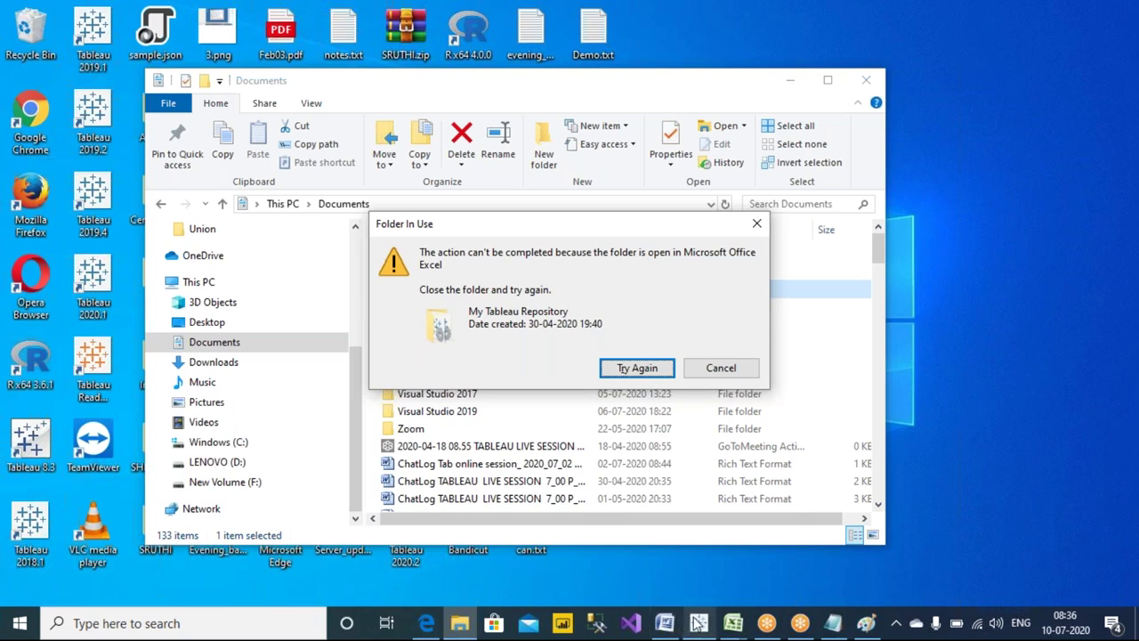
- Switch to the Book1 Tableau window, exit it without saving the workbook, and retry the folder rename
mouse_move(698, 622)
left_click(623, 518)
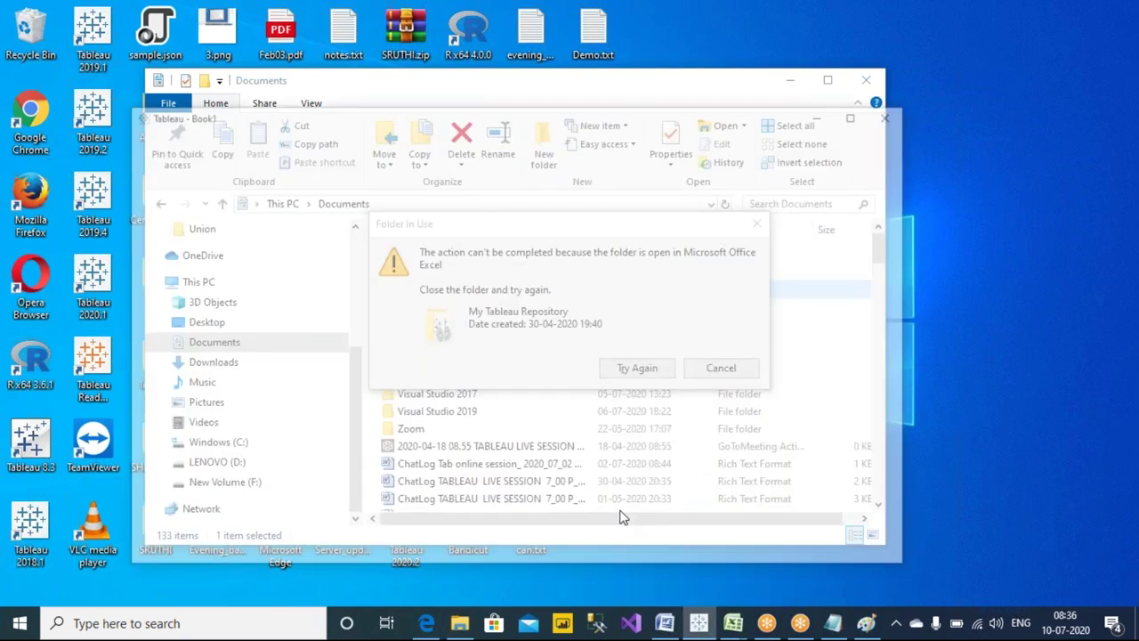
left_click(72, 76)
left_click(163, 470)
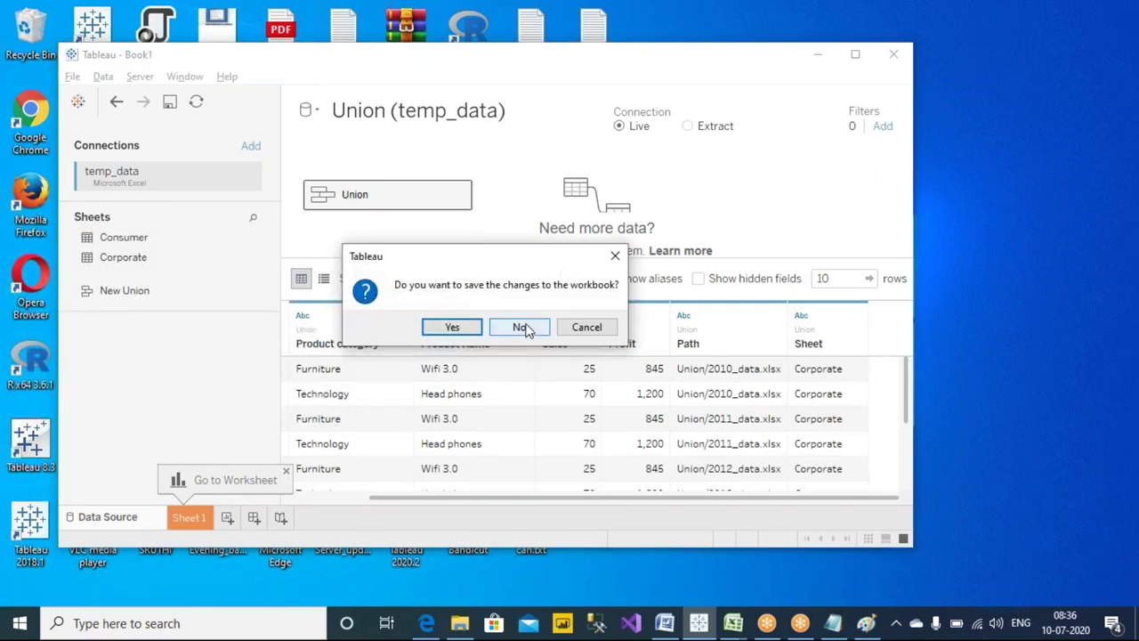
left_click(523, 328)
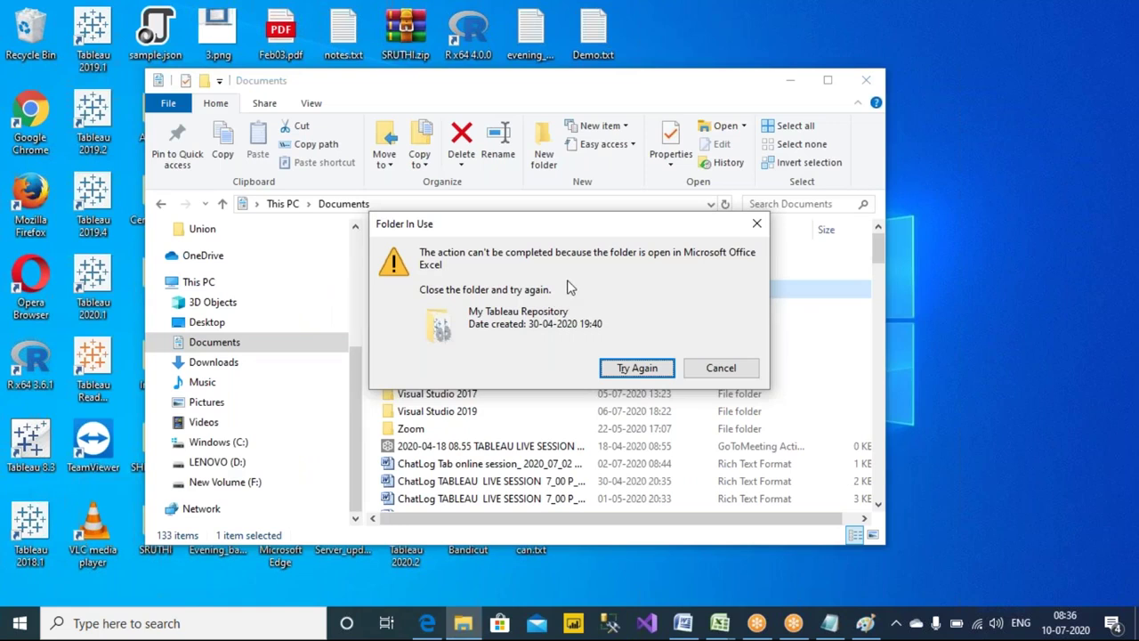
left_click(637, 369)
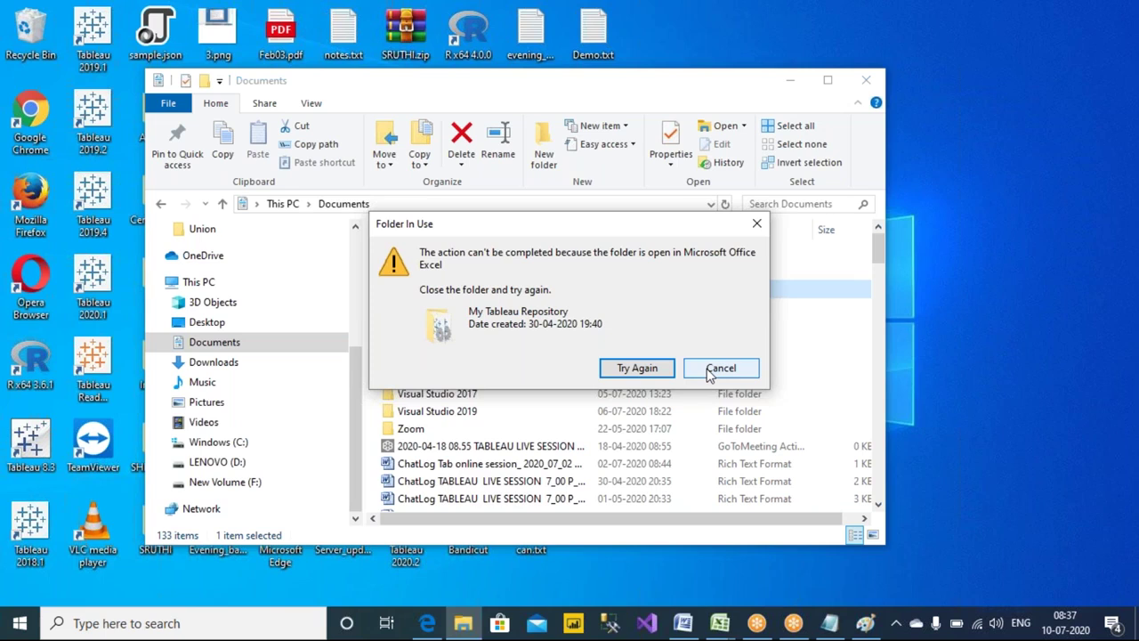
key("Return")
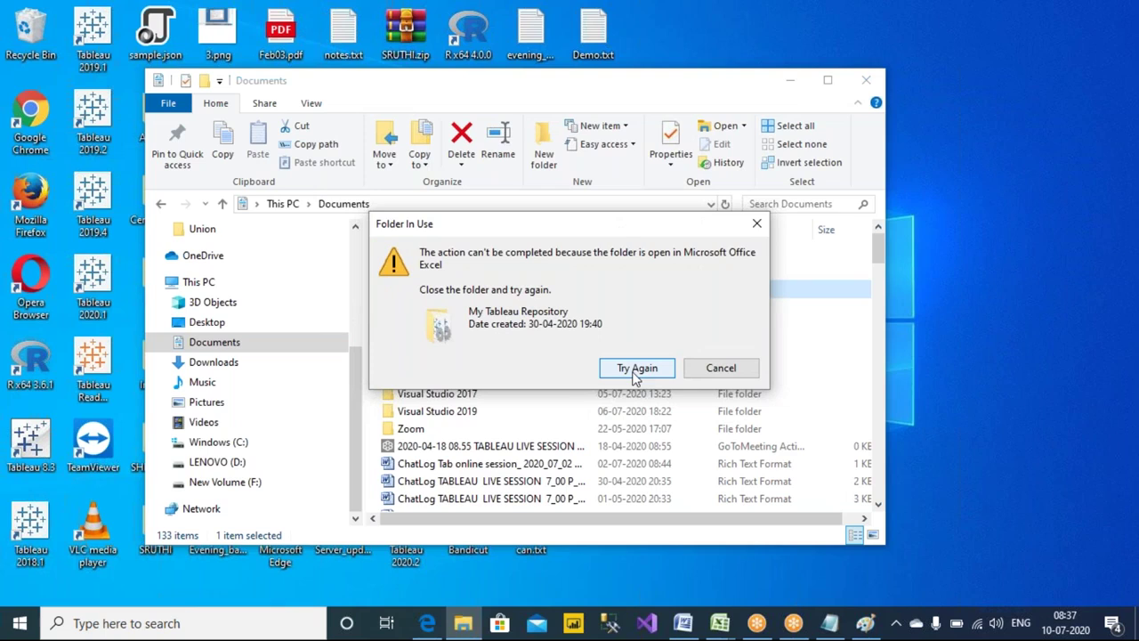
- Look through Task Manager's process details for names starting with T, minimize it, and cancel the pending folder rename
right_click(882, 628)
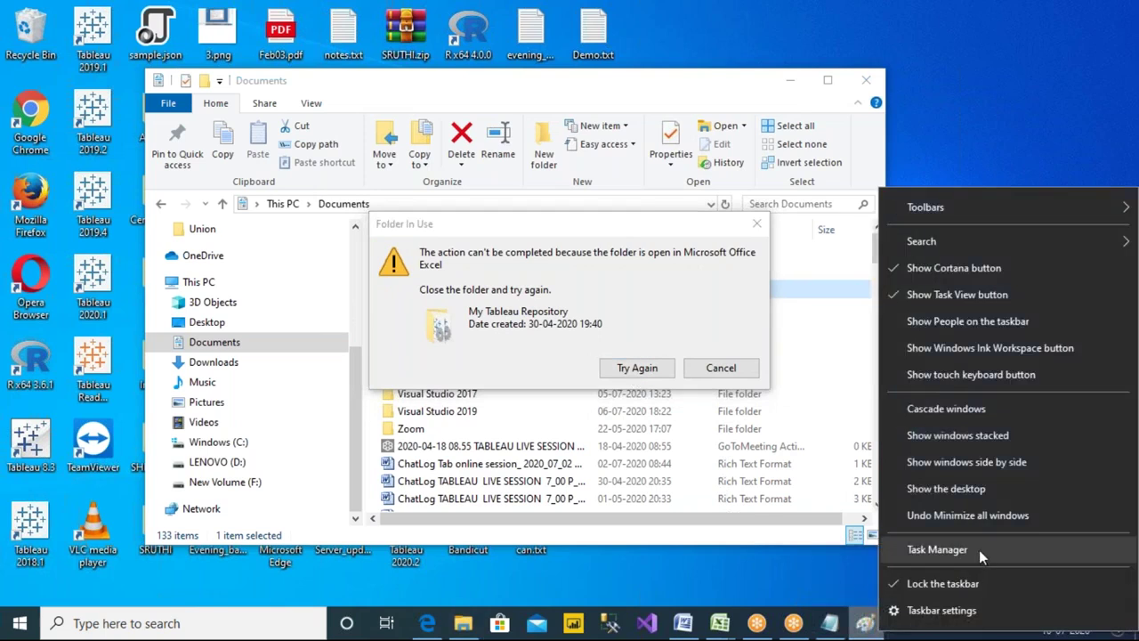
left_click(936, 549)
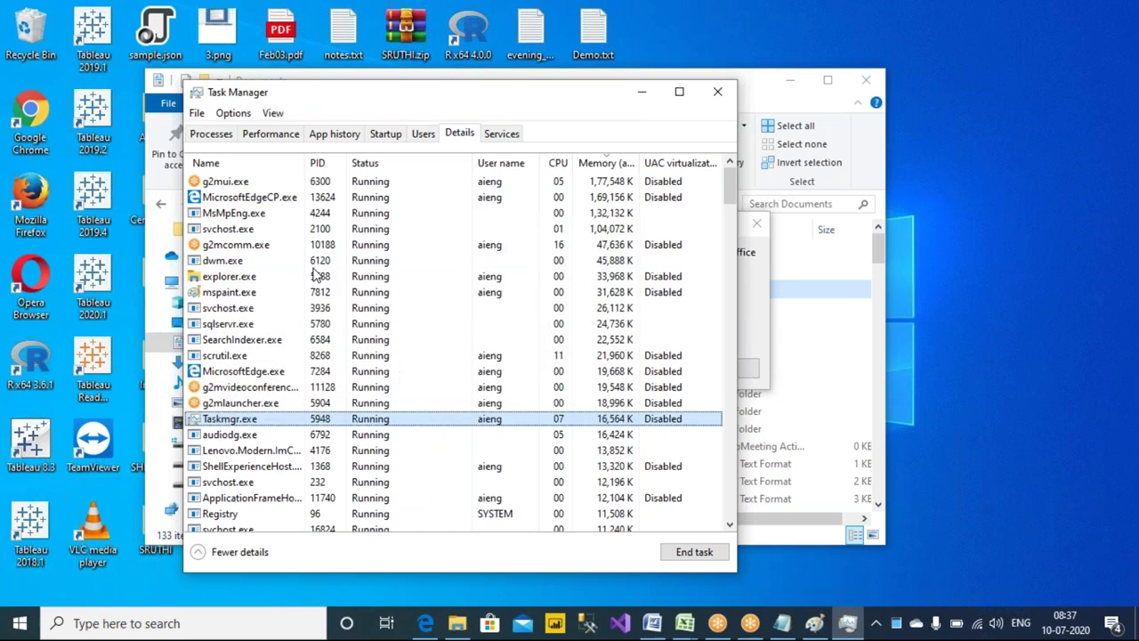
key("t")
key("t")
key("t")
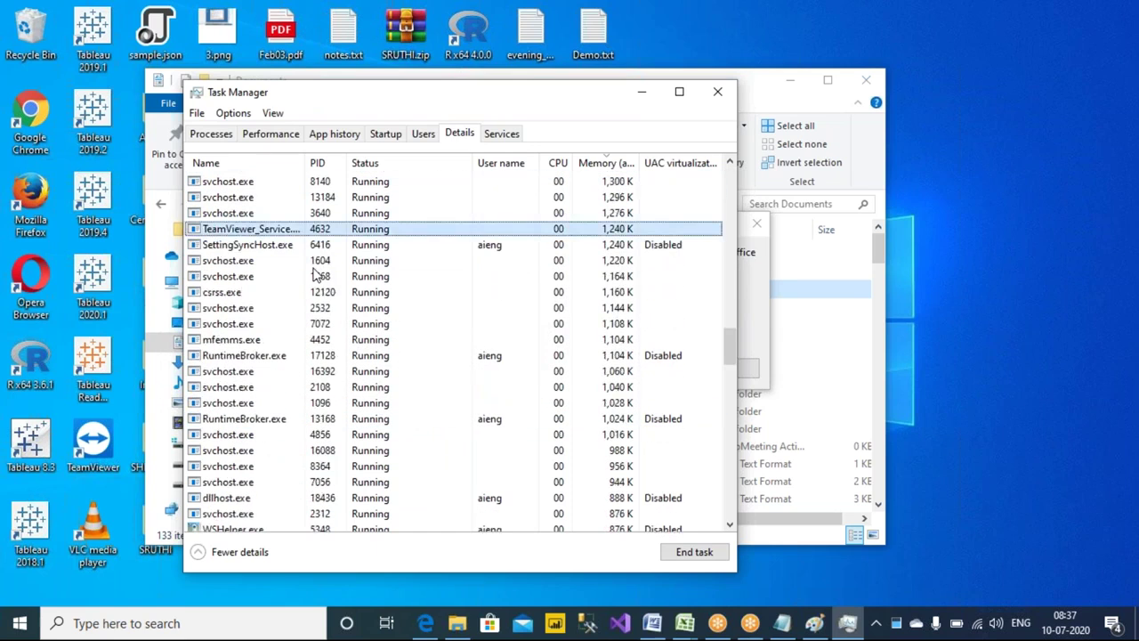
key("t")
key("t")
key("t")
key("t")
left_click(644, 94)
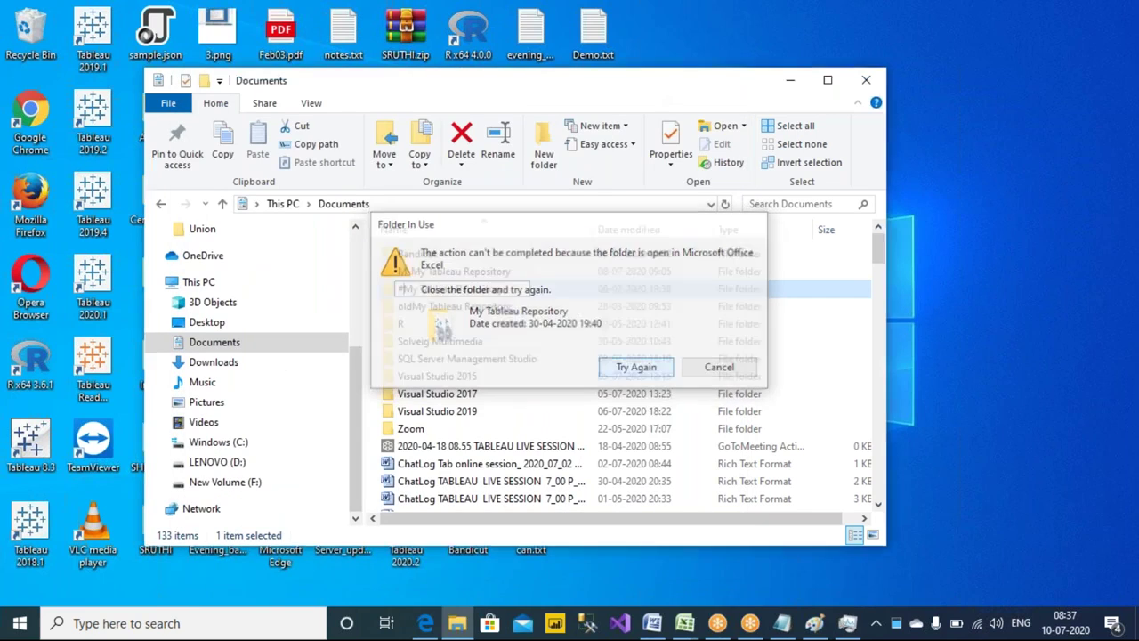
left_click(721, 367)
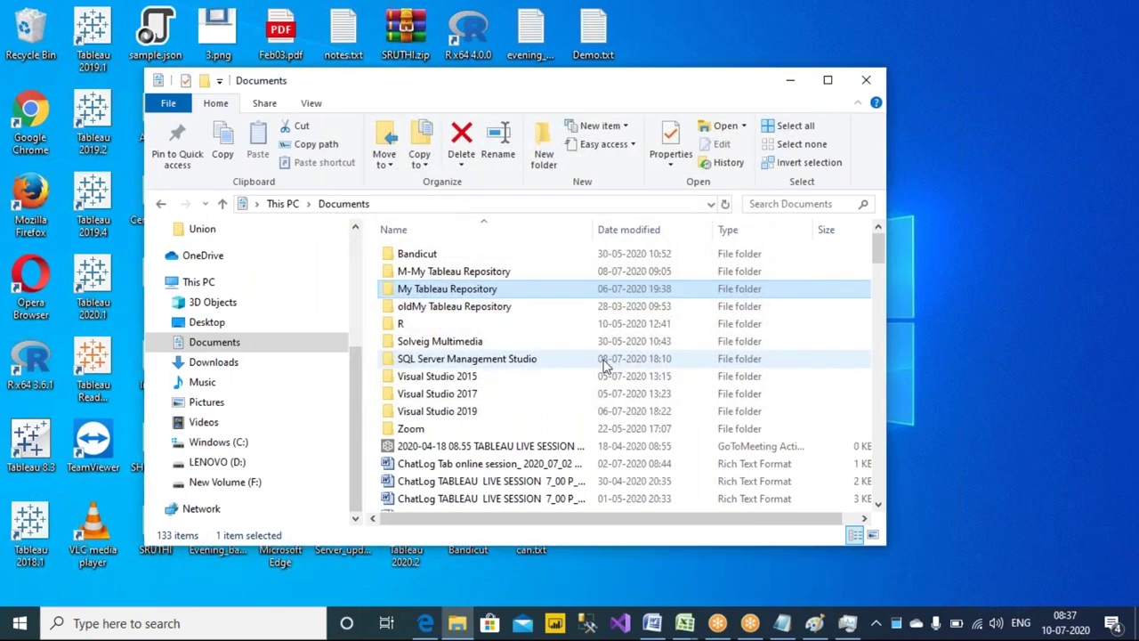
- Copy Sample.txt from the Datasources folder of M-My Tableau Repository and go to the Datasources folder of My Tableau Repository
double_click(483, 274)
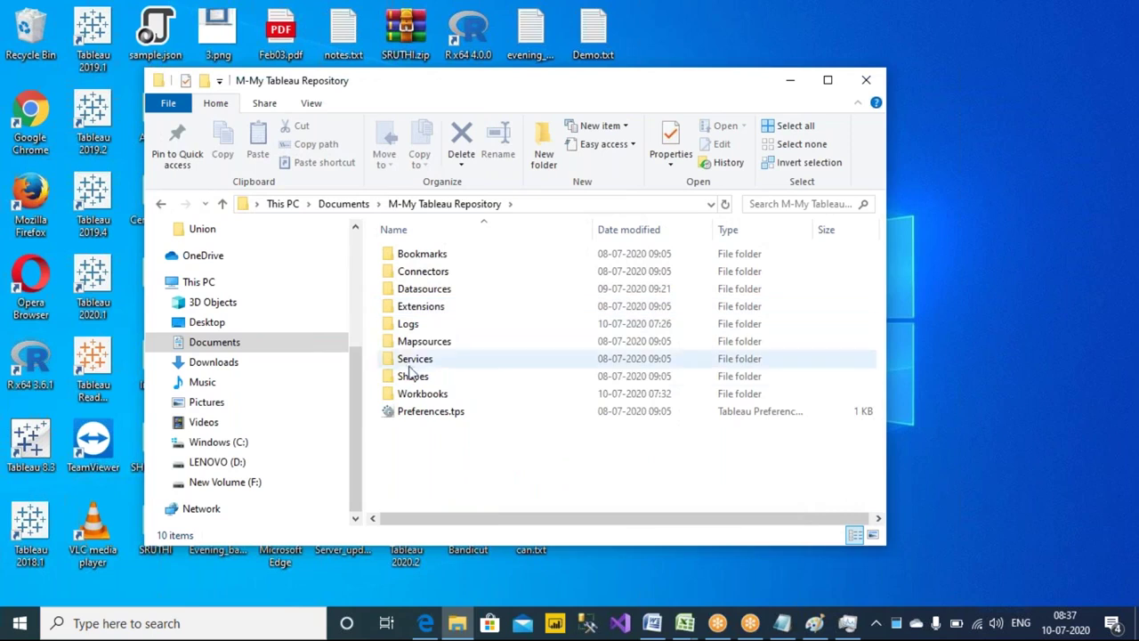
double_click(422, 290)
left_click(436, 310)
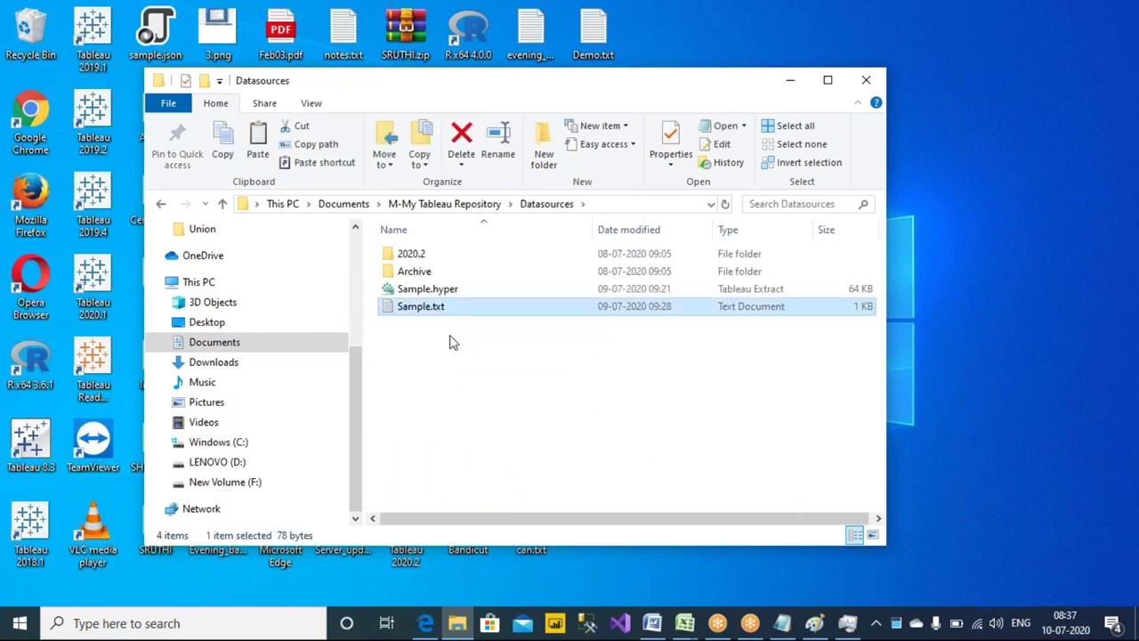
left_click(344, 203)
double_click(448, 289)
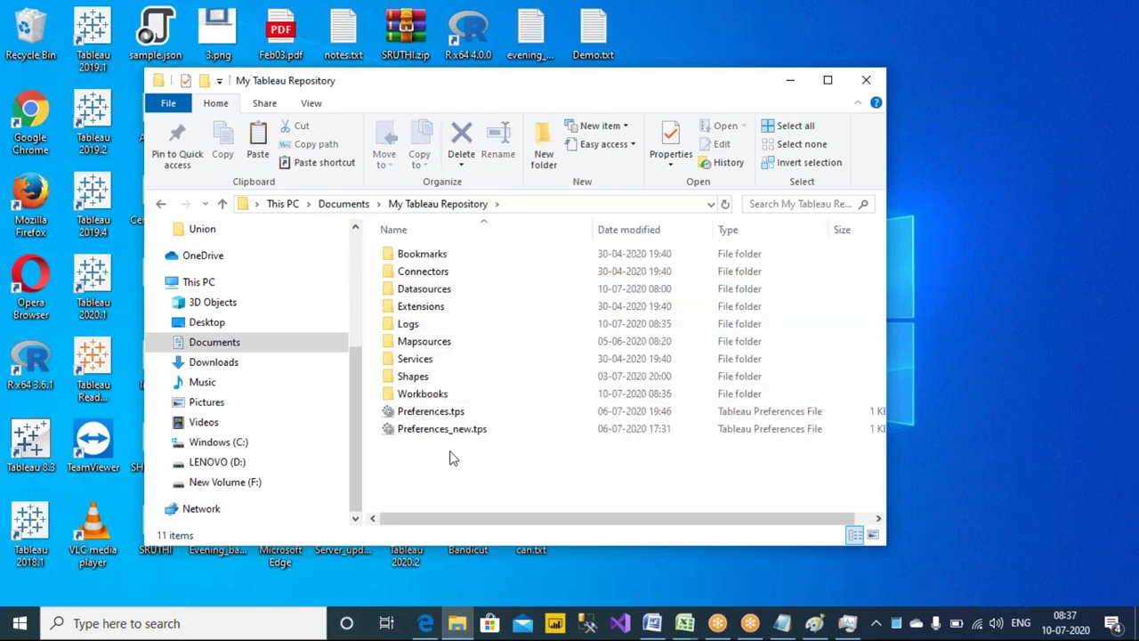
double_click(436, 289)
- Try to paste the copied Sample.txt directly into the Datasources folder
left_click(429, 365)
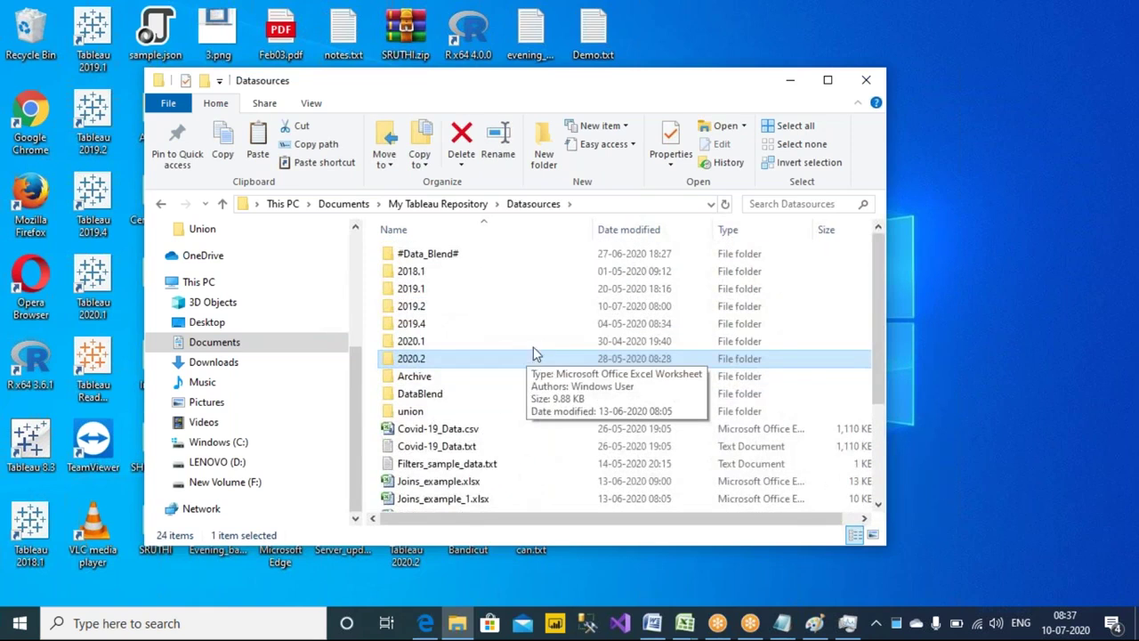
right_click(574, 331)
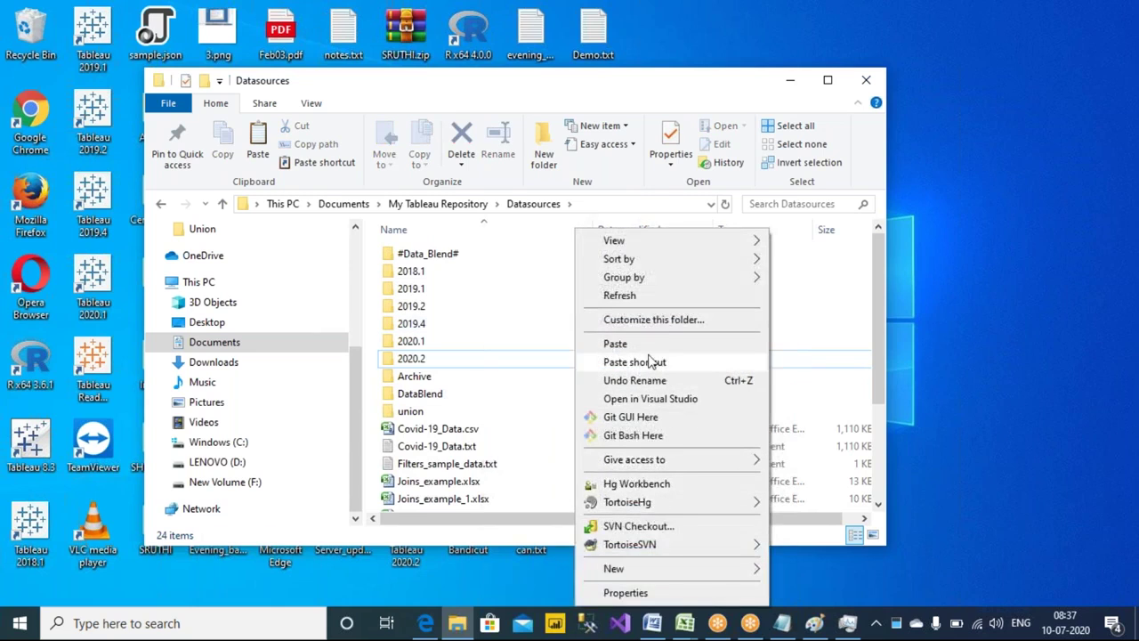
left_click(616, 343)
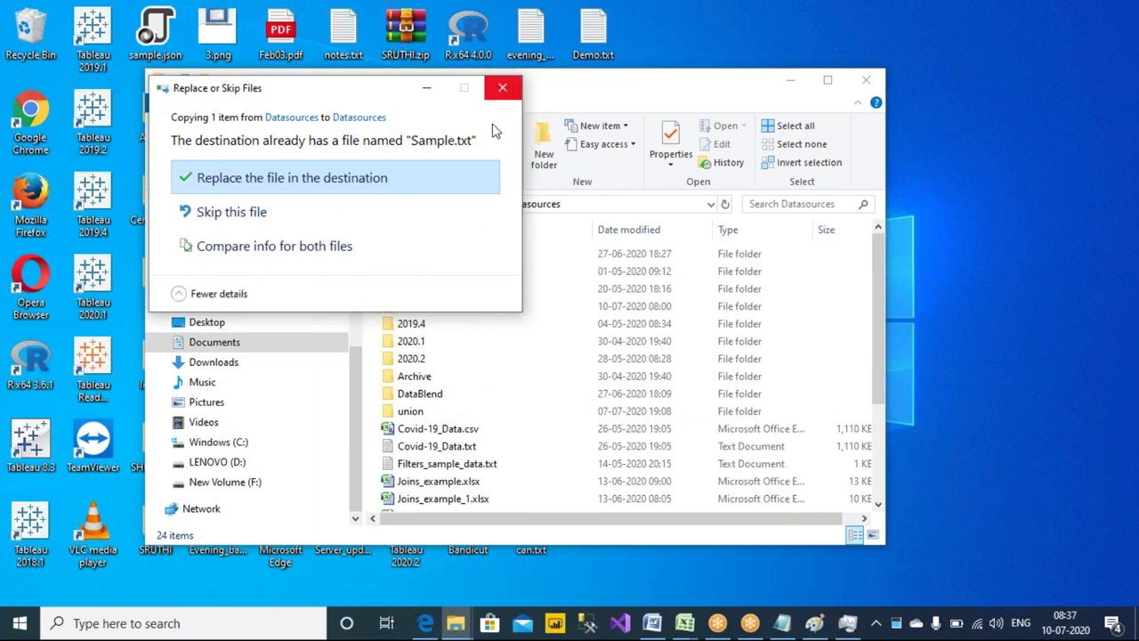
left_click(502, 88)
- Create a new folder named 8.30AM in the Datasources folder
right_click(529, 336)
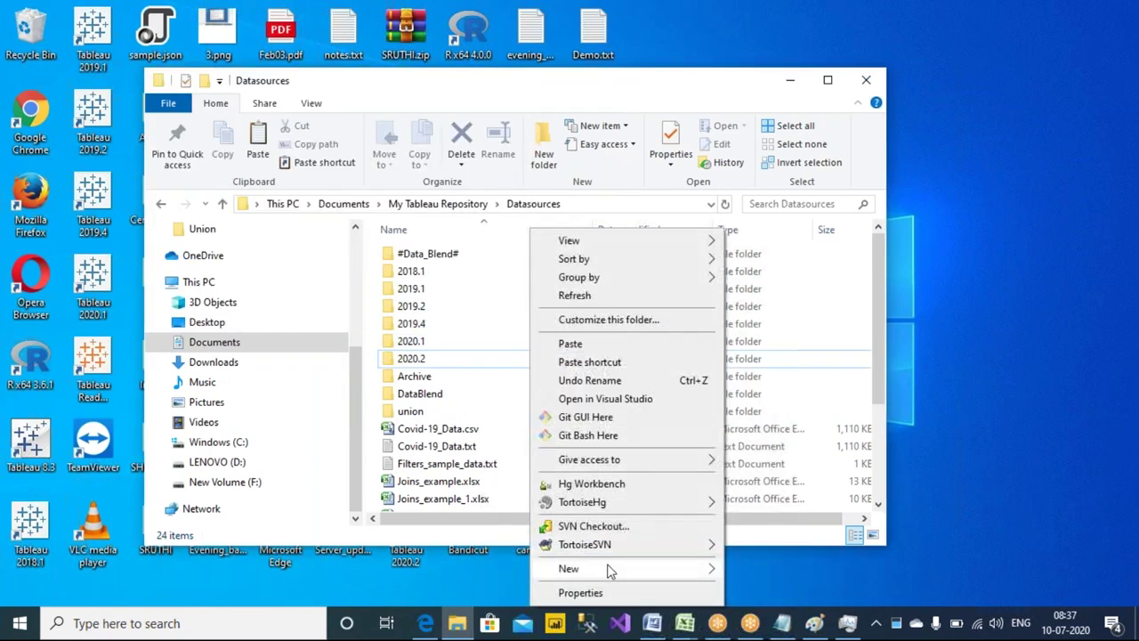
mouse_move(611, 570)
left_click(823, 382)
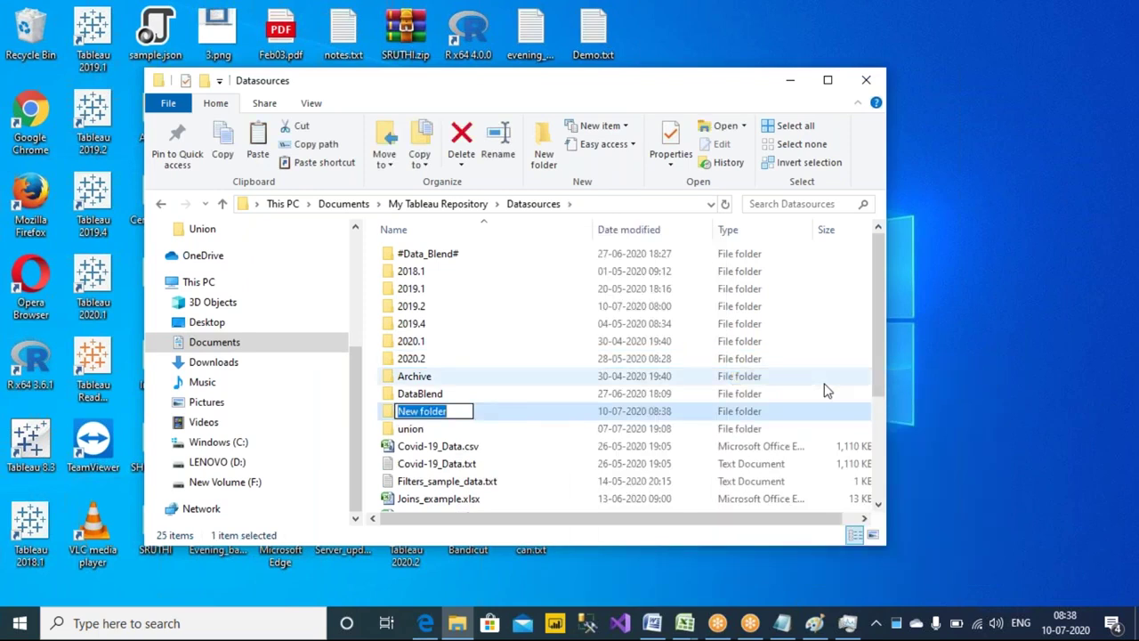
type("8.30AM")
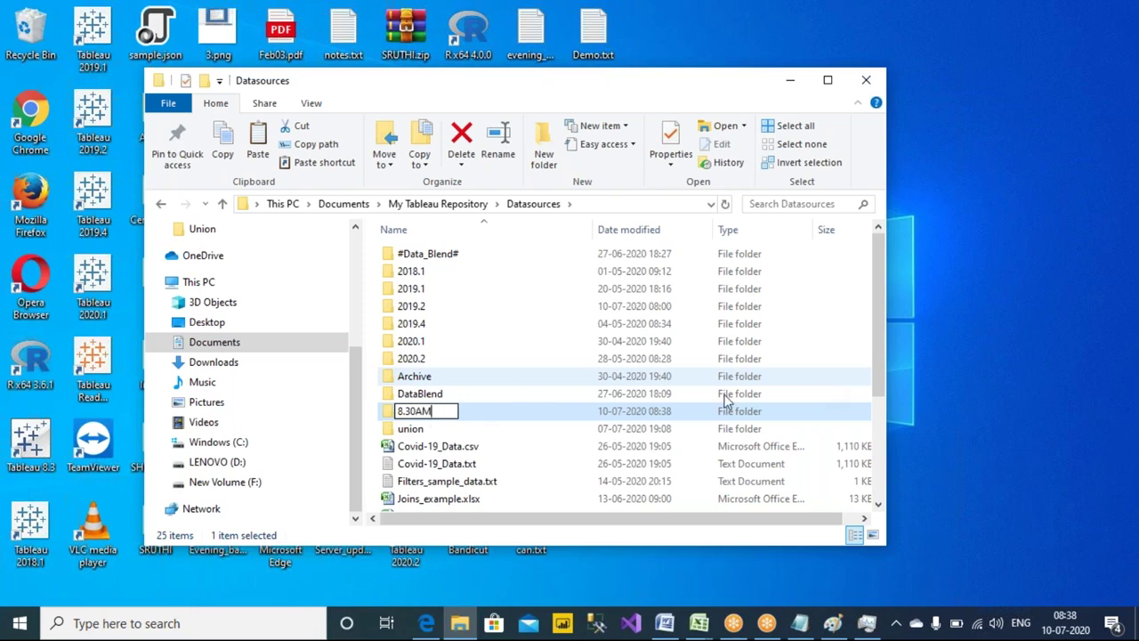
key("Return")
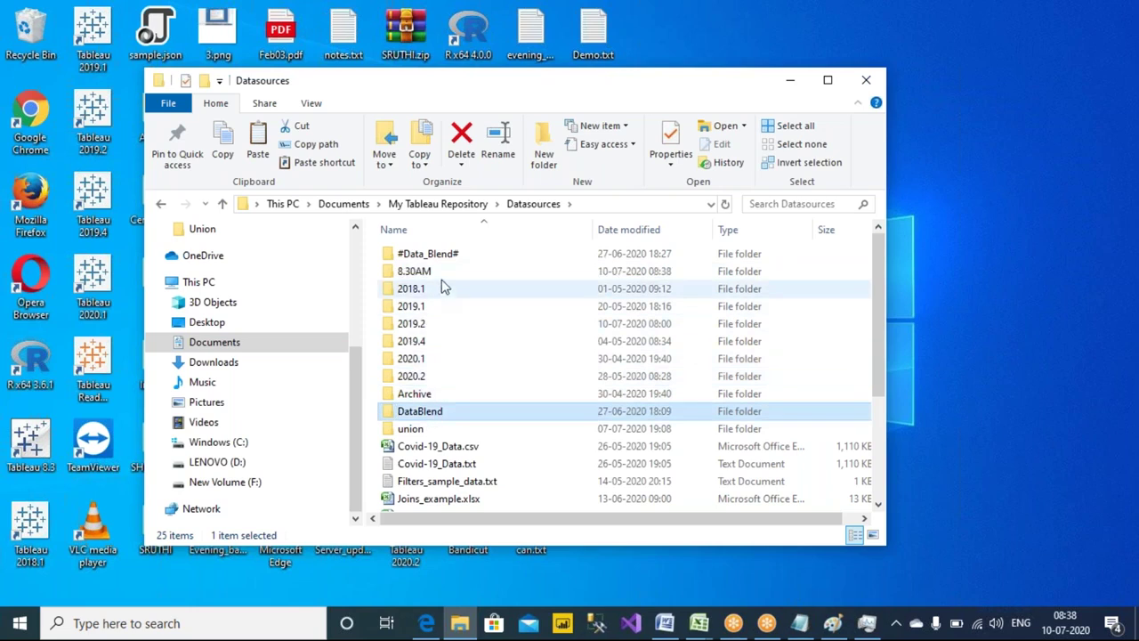
- Paste the copied Sample.txt into the 8.30AM folder
double_click(448, 280)
key("ctrl+v")
left_click(575, 291)
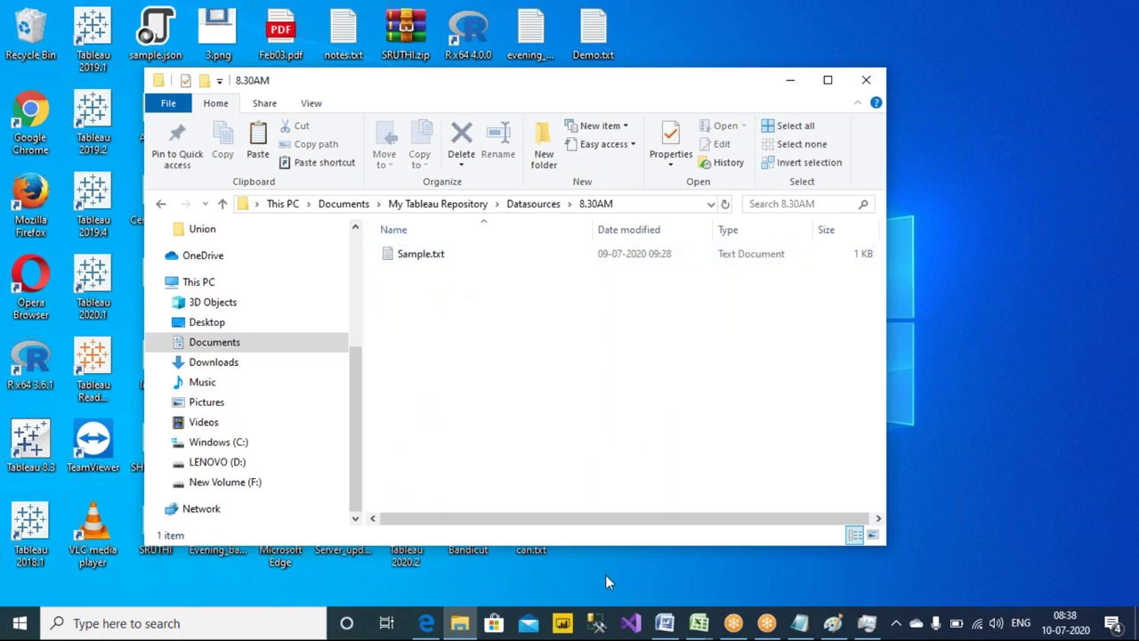
- Minimize the file window, switch to Live Vs Extract.jpg in Paint and add the heading text "Extract connection" at the top of the blank canvas
left_click(789, 80)
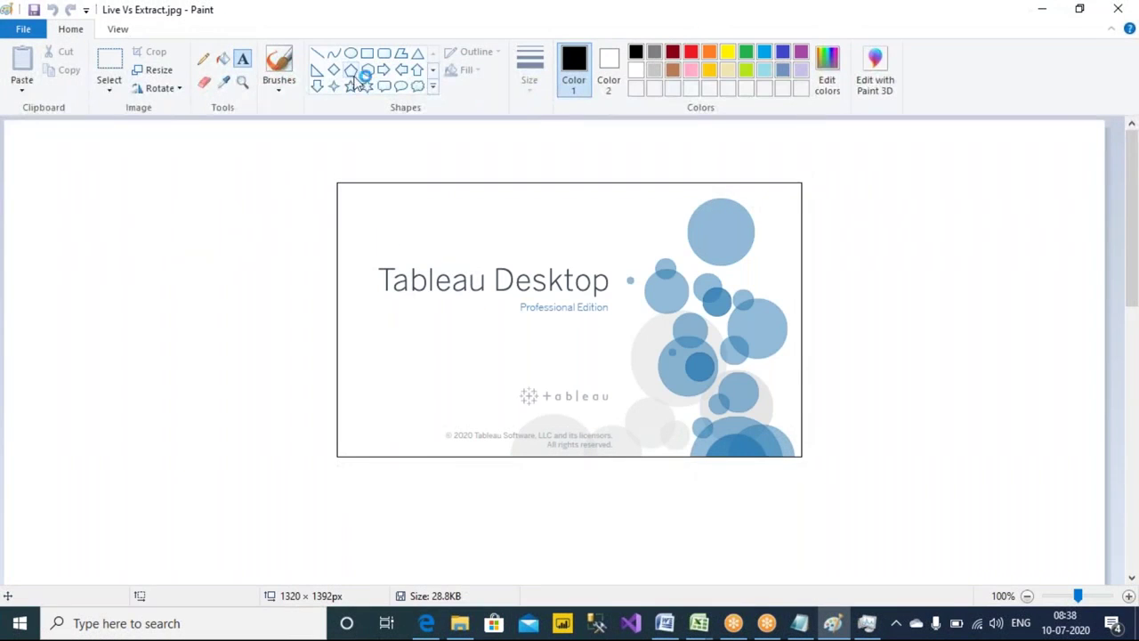
left_click(242, 60)
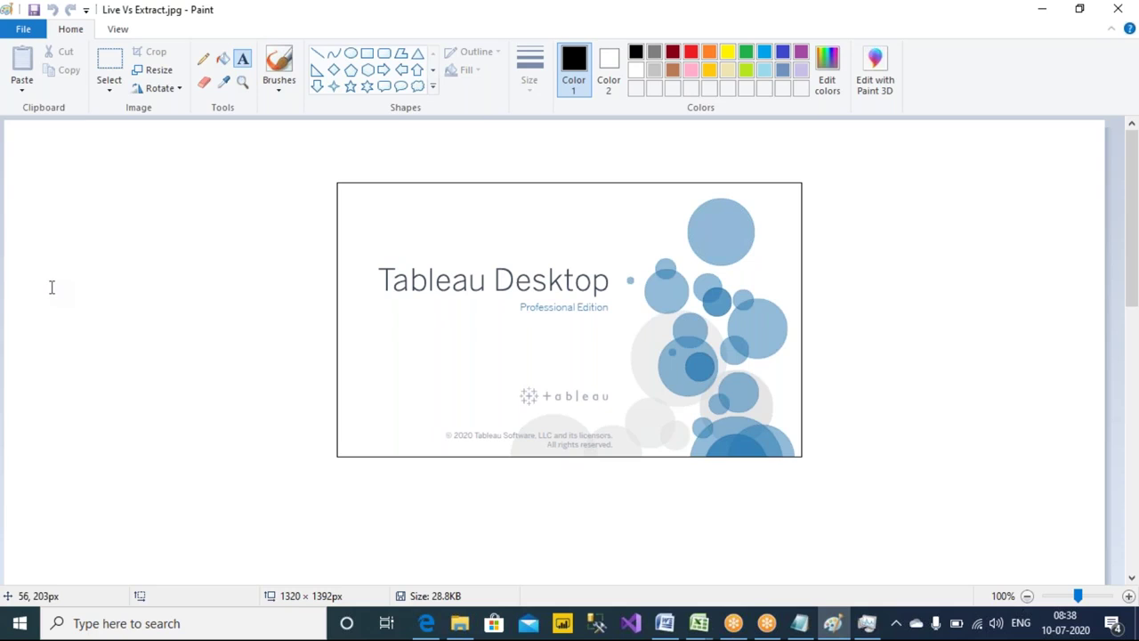
left_click_drag(20, 129, 544, 186)
type("E")
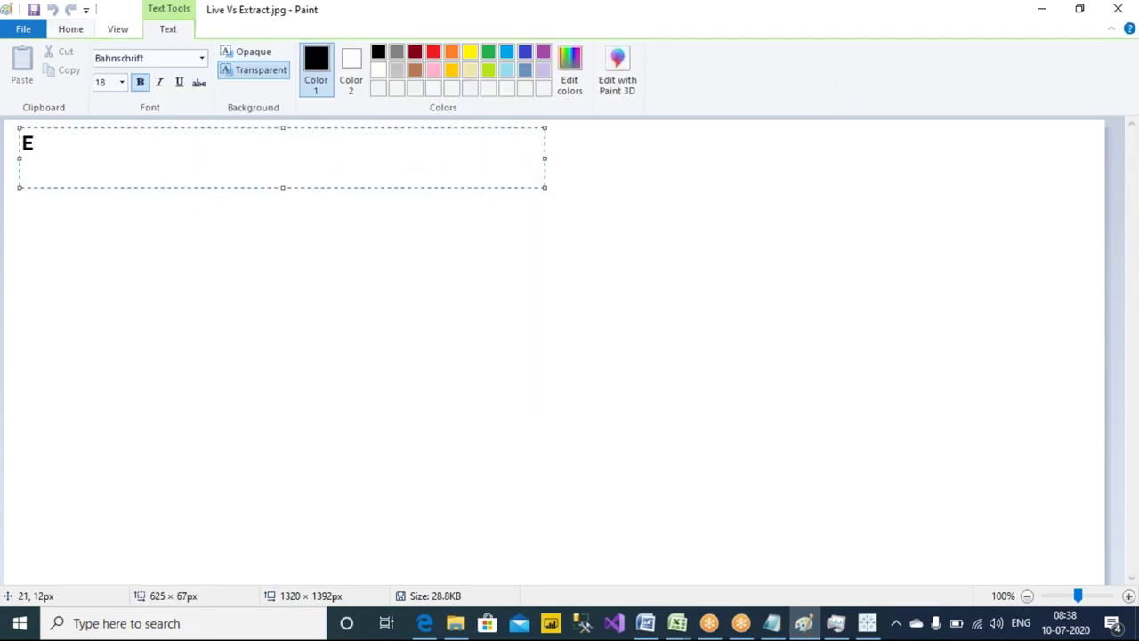
type("xtract connection")
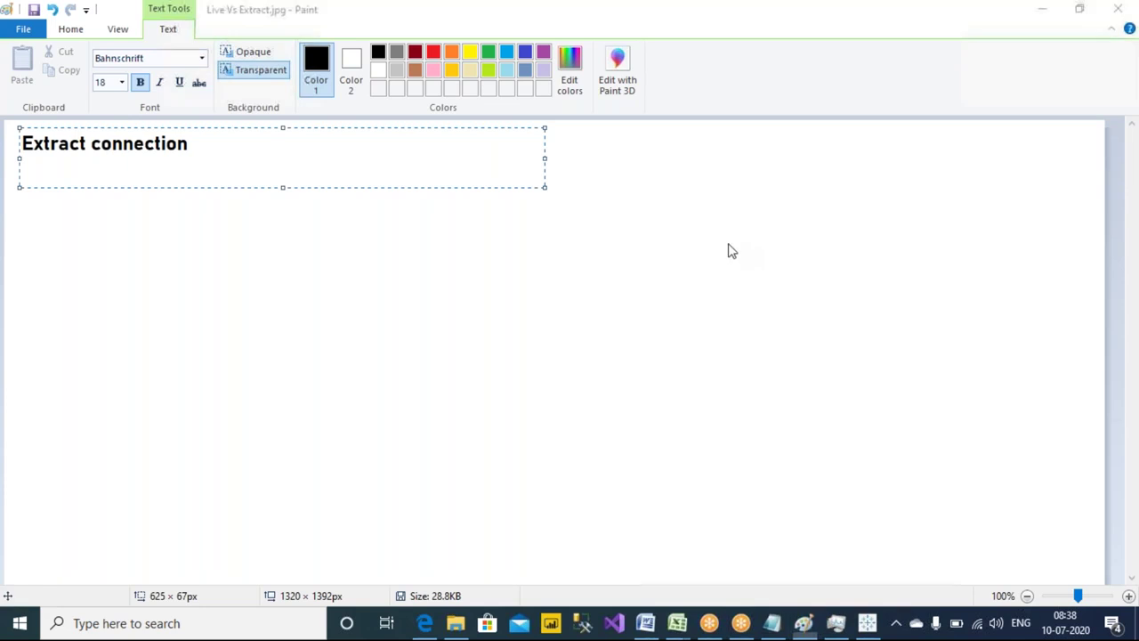
left_click(140, 293)
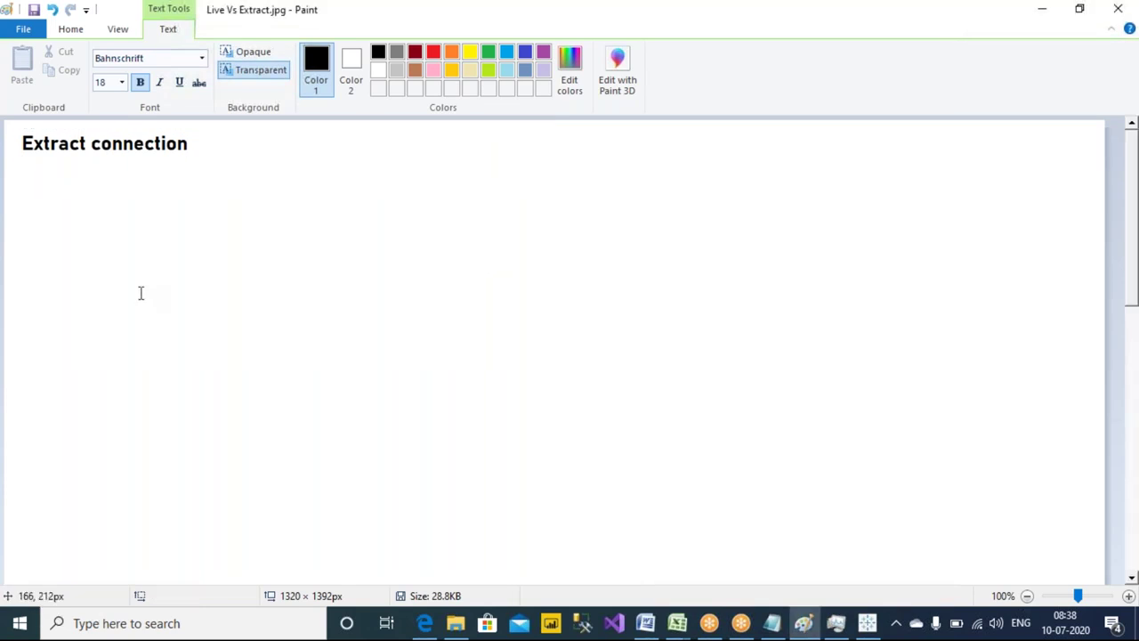
- Add the text label "Tableau" near the middle of the canvas and "DATA SOURCE" on the same row to its left
left_click_drag(461, 314, 666, 392)
type("Tableau")
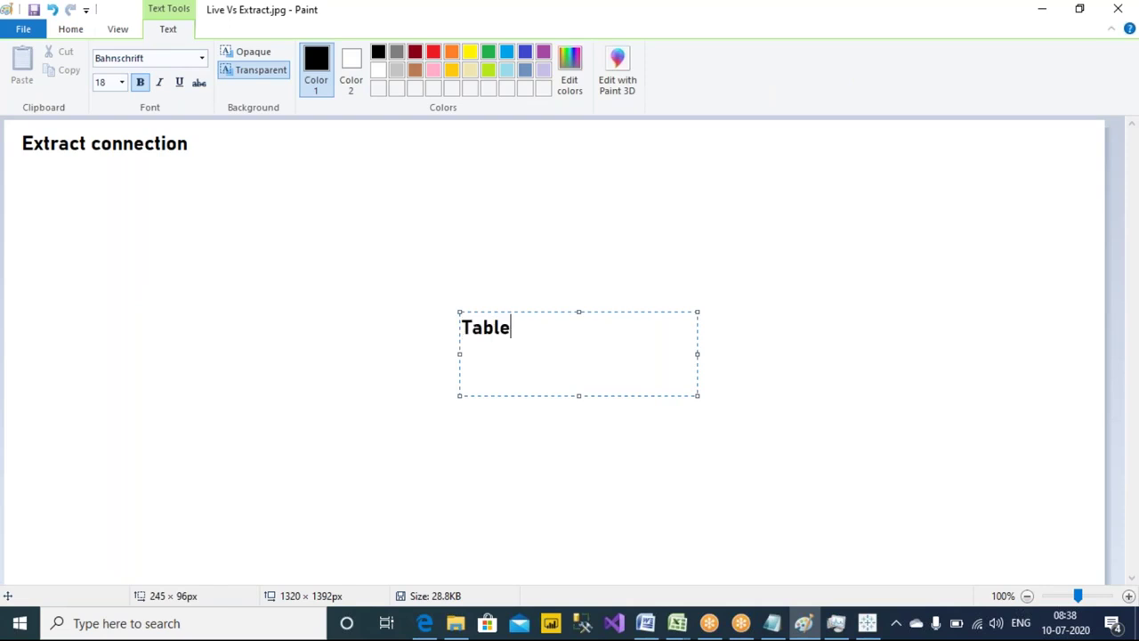
left_click(129, 312)
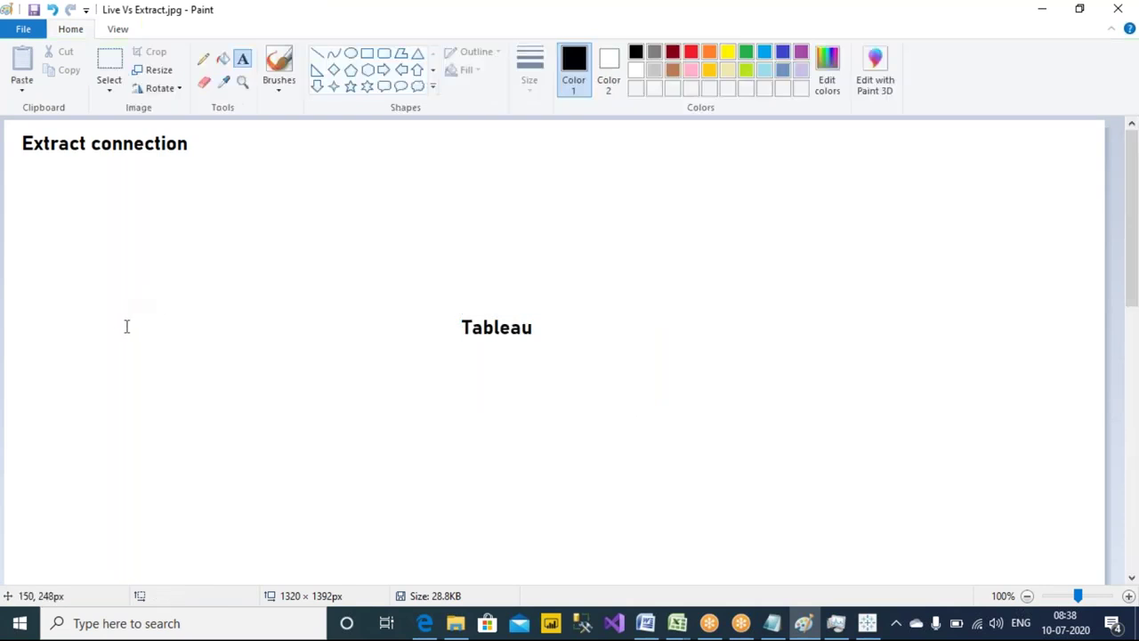
left_click_drag(91, 310, 405, 415)
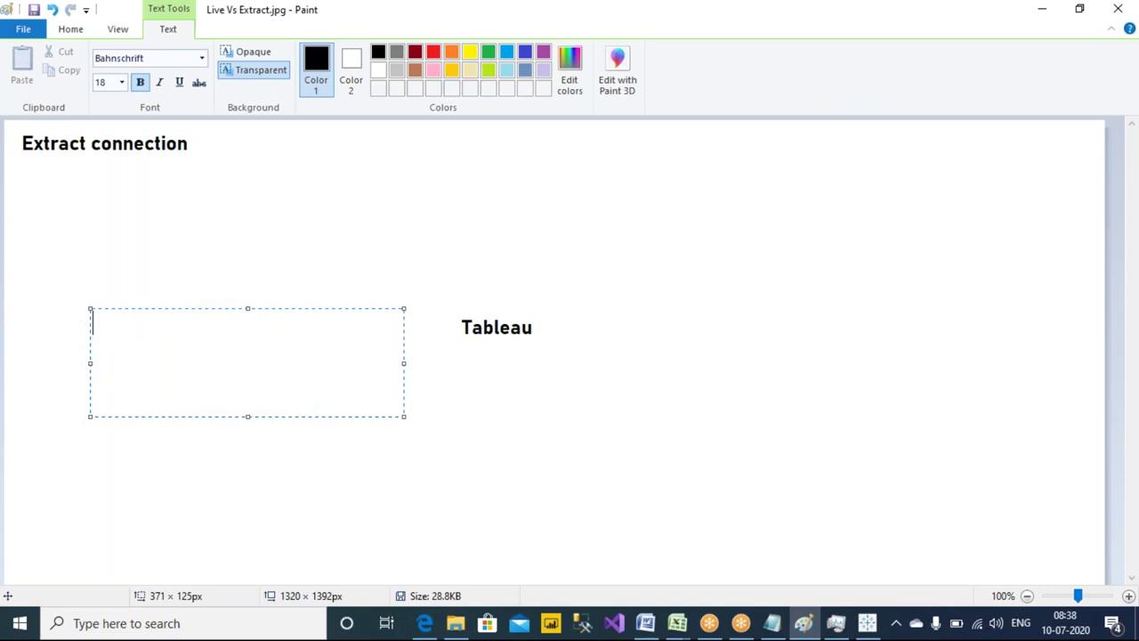
type("DATA SOURCE")
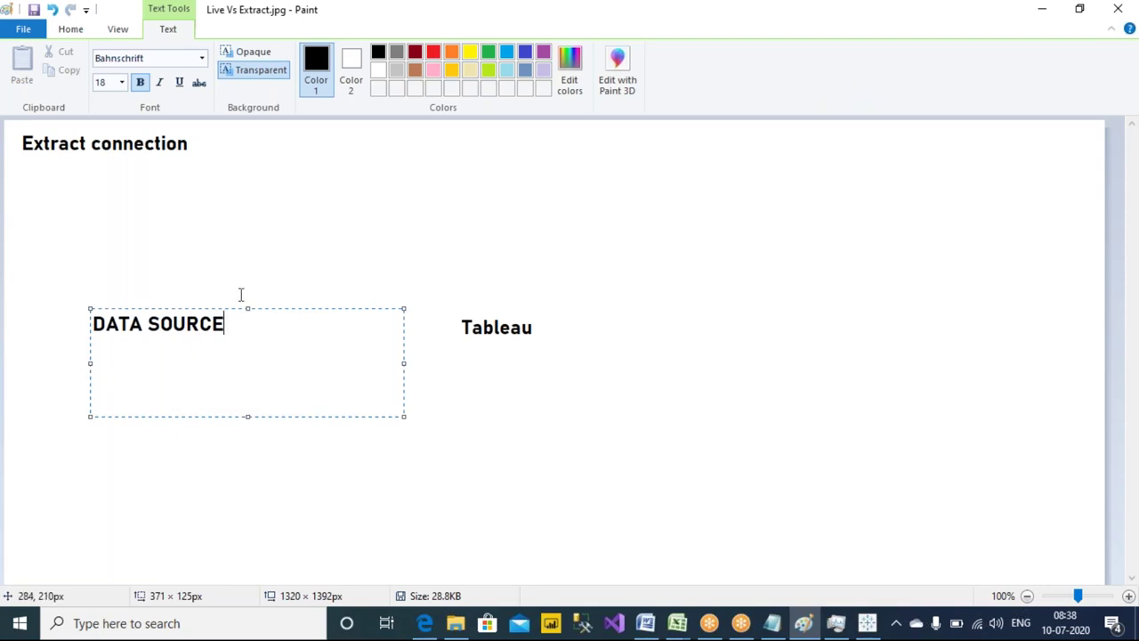
left_click_drag(228, 305, 229, 307)
left_click(579, 468)
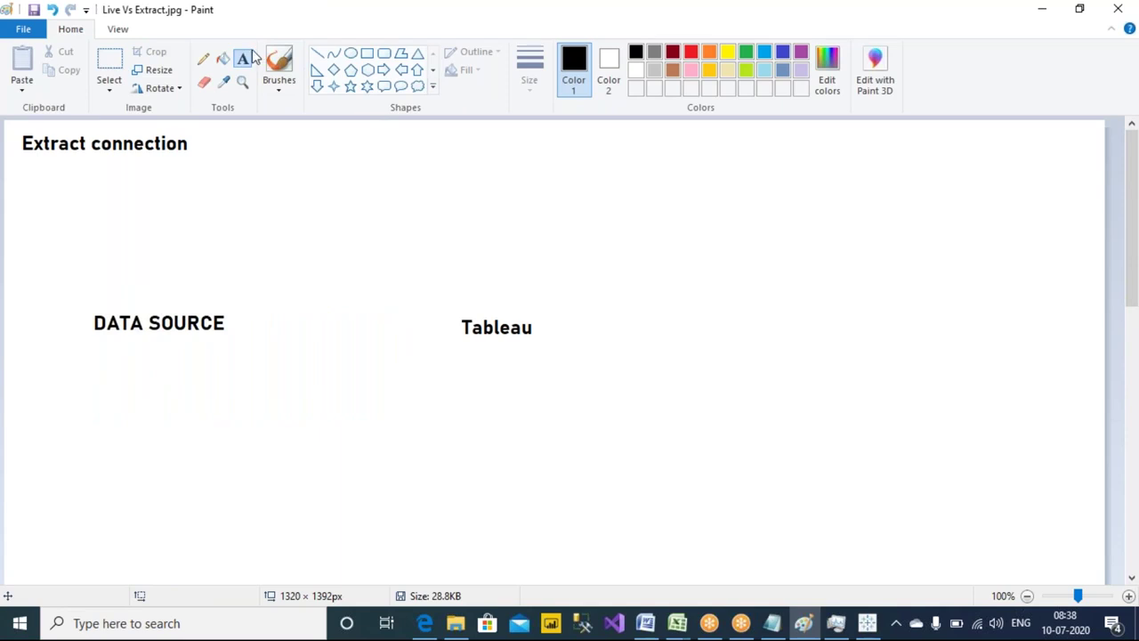
- Add the text labels "SNAP SHOT OF DATA" above DATA SOURCE and "TABLEAU DATA ENGINE" beside the Extract connection heading
left_click_drag(129, 214, 367, 256)
type("SNAP SHOT OF DATA")
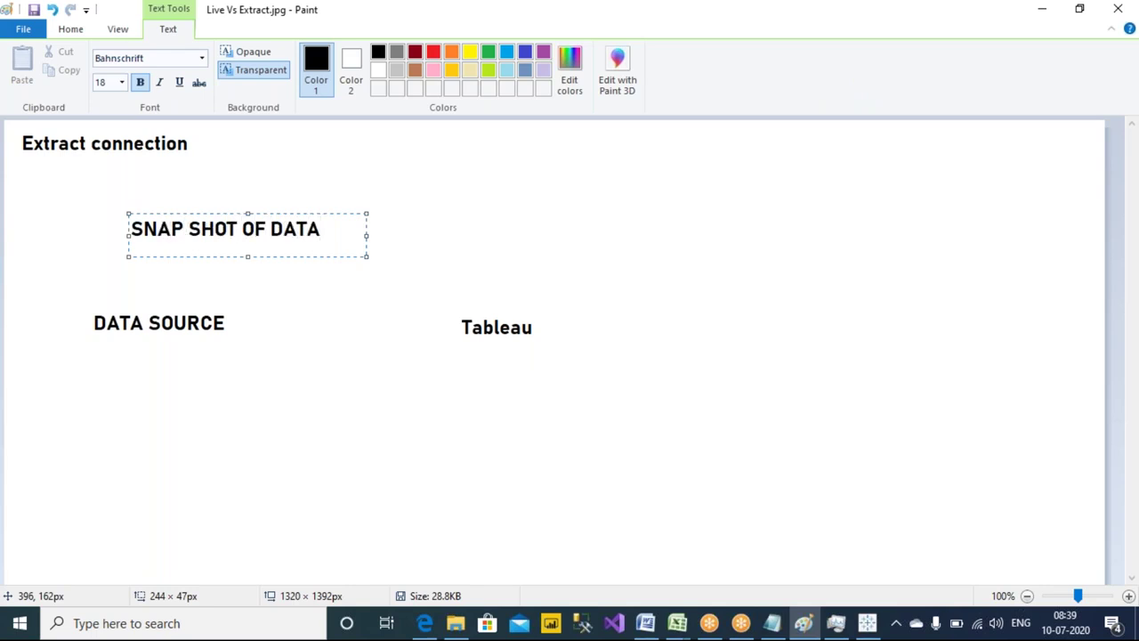
left_click(376, 193)
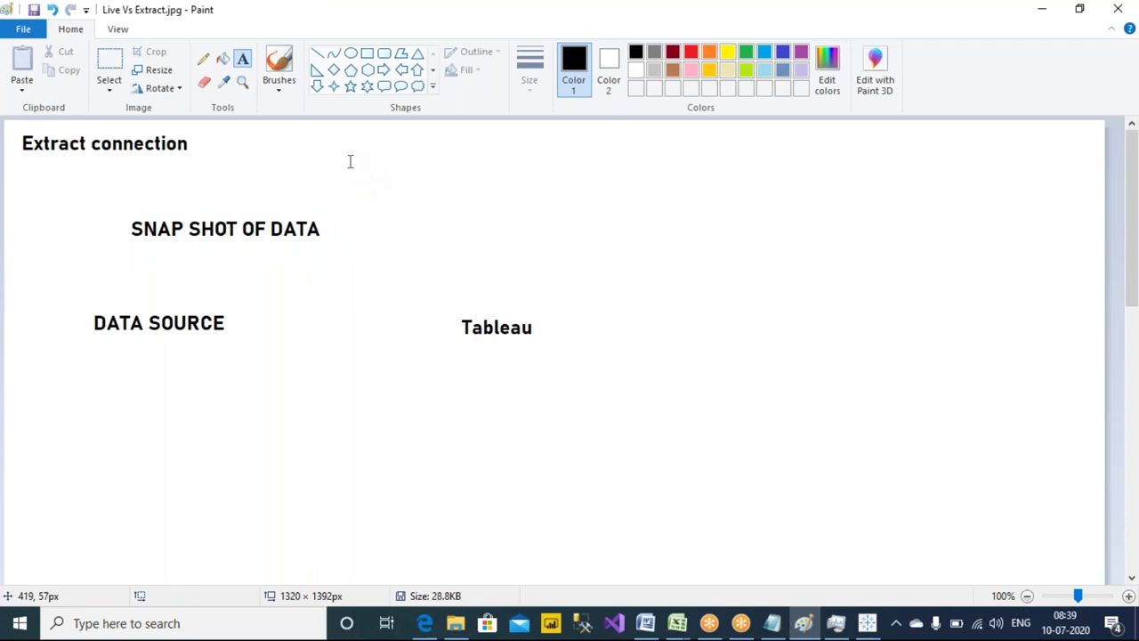
left_click_drag(328, 134, 600, 205)
type("T")
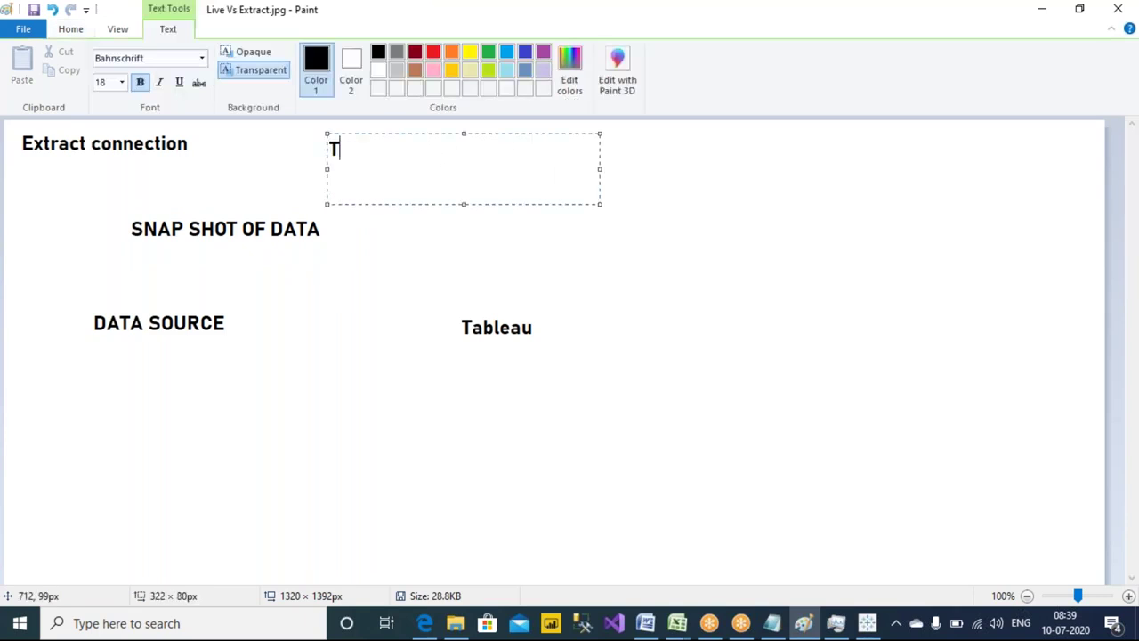
type("ABLEAU DATA EN")
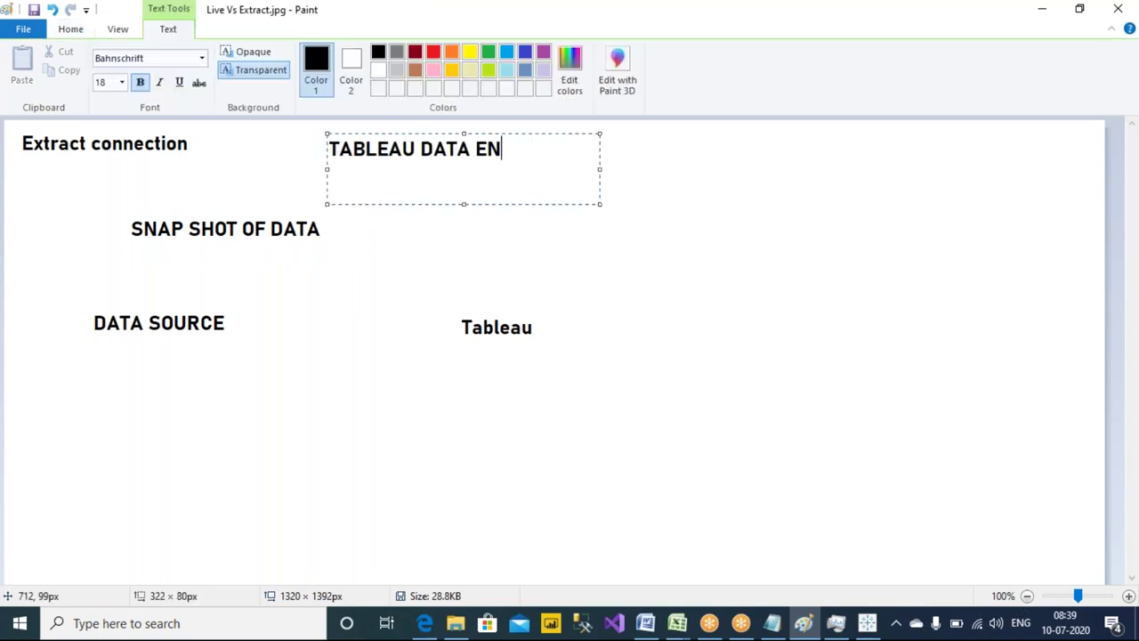
type("GINE")
left_click(629, 260)
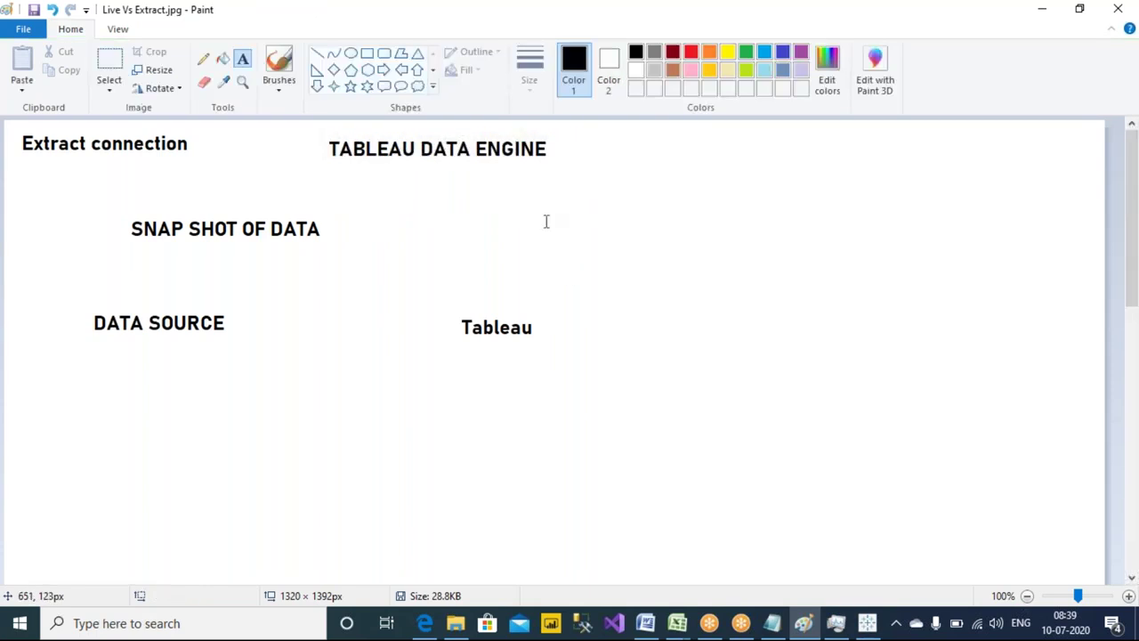
- Add a three-line label above and right of Tableau reading "EXTRACT FILE", ".HYPER (ABOVE T.10)" and ".TDE (BELOW T 10.0)"
left_click_drag(537, 203, 787, 281)
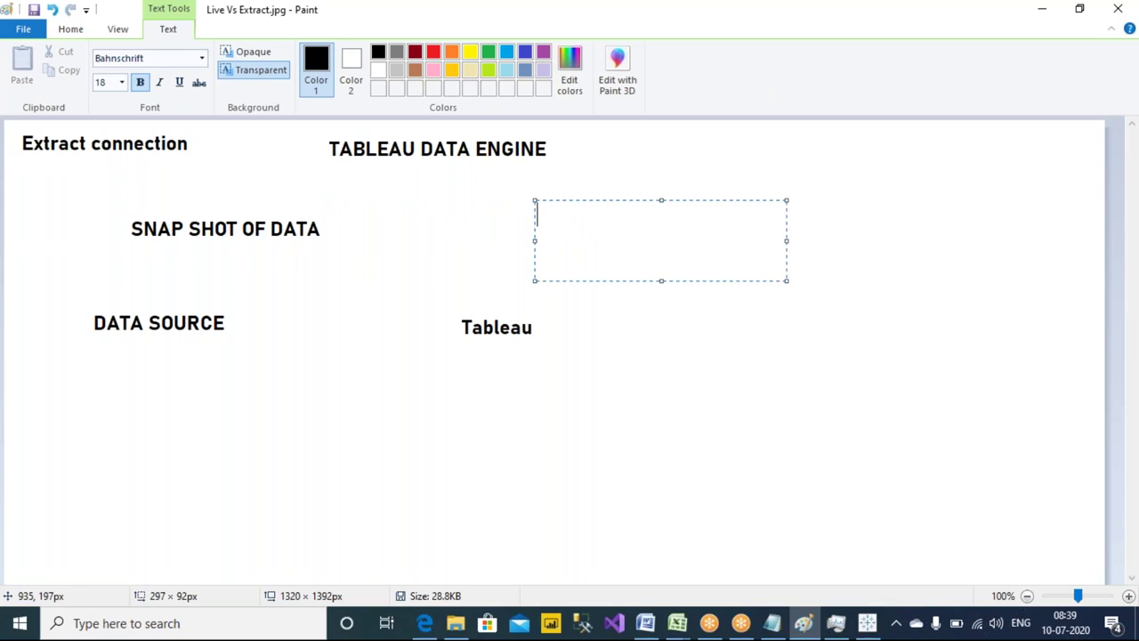
type("EXTRACT FILE")
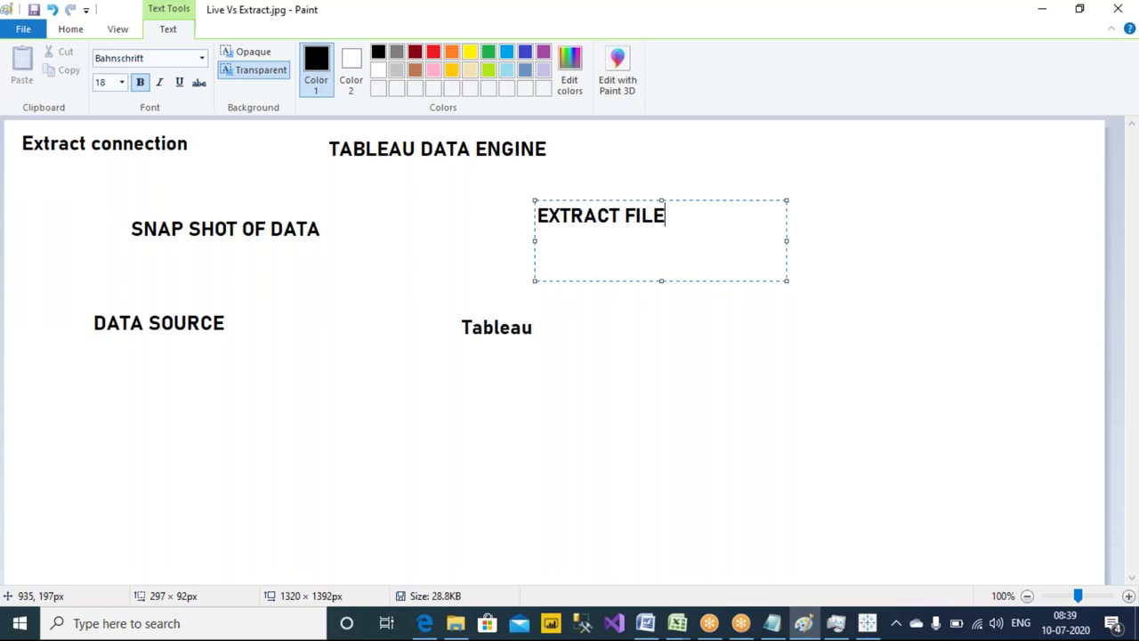
key("Return")
type(".T")
key("BackSpace")
type("HYP")
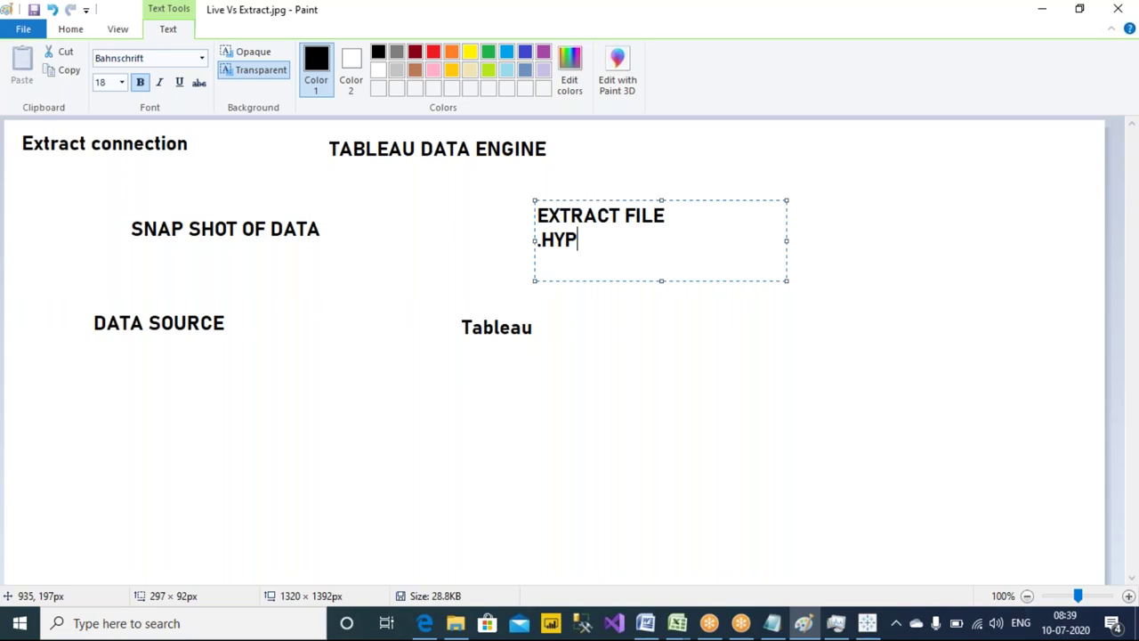
type("ER (ABOVE T.10.")
key("BackSpace")
type(")")
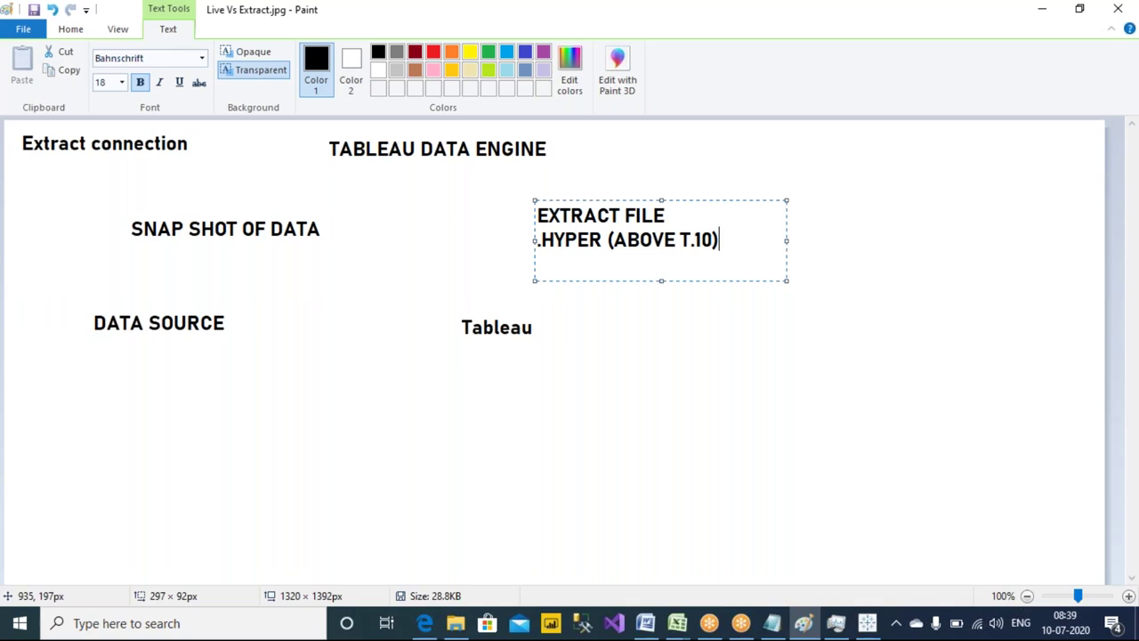
key("Return")
type(".TDE (BELOW ")
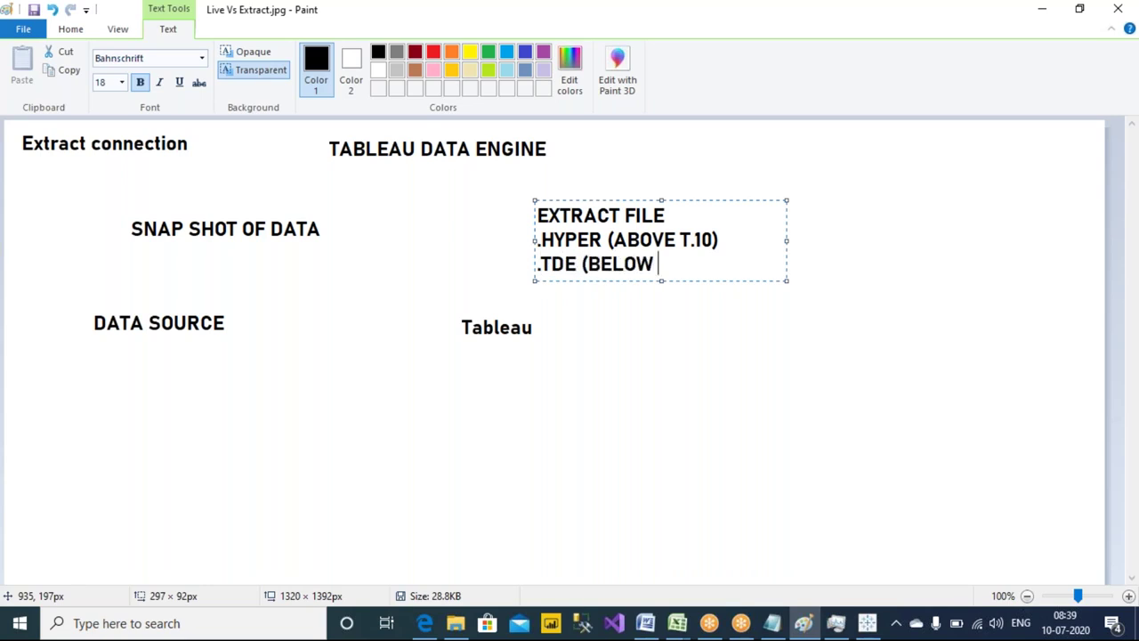
type("T 1.0")
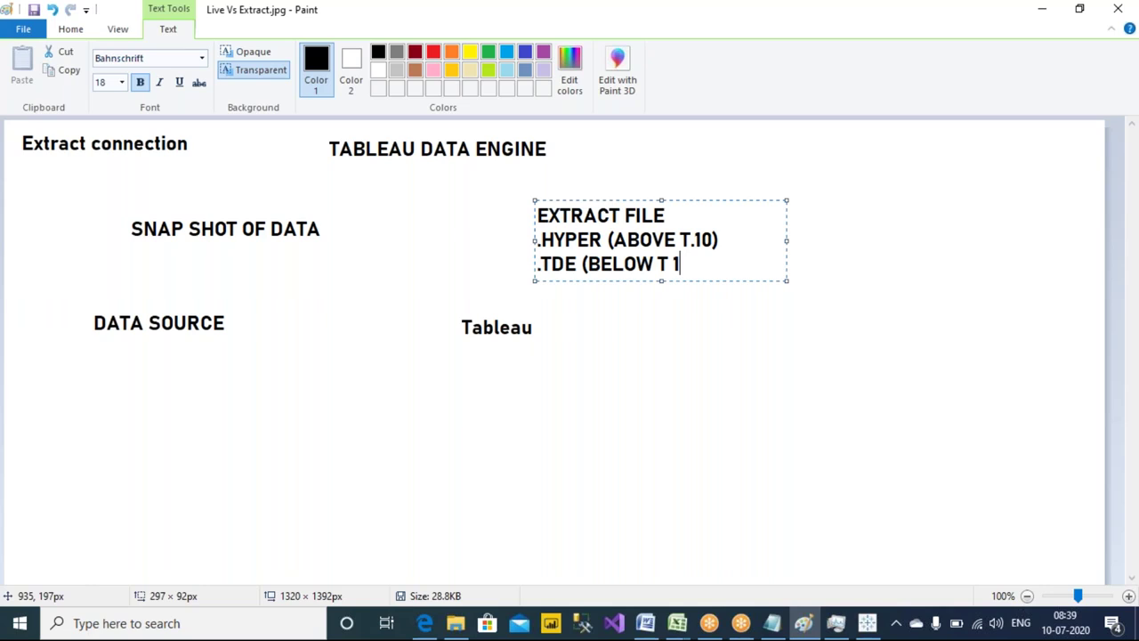
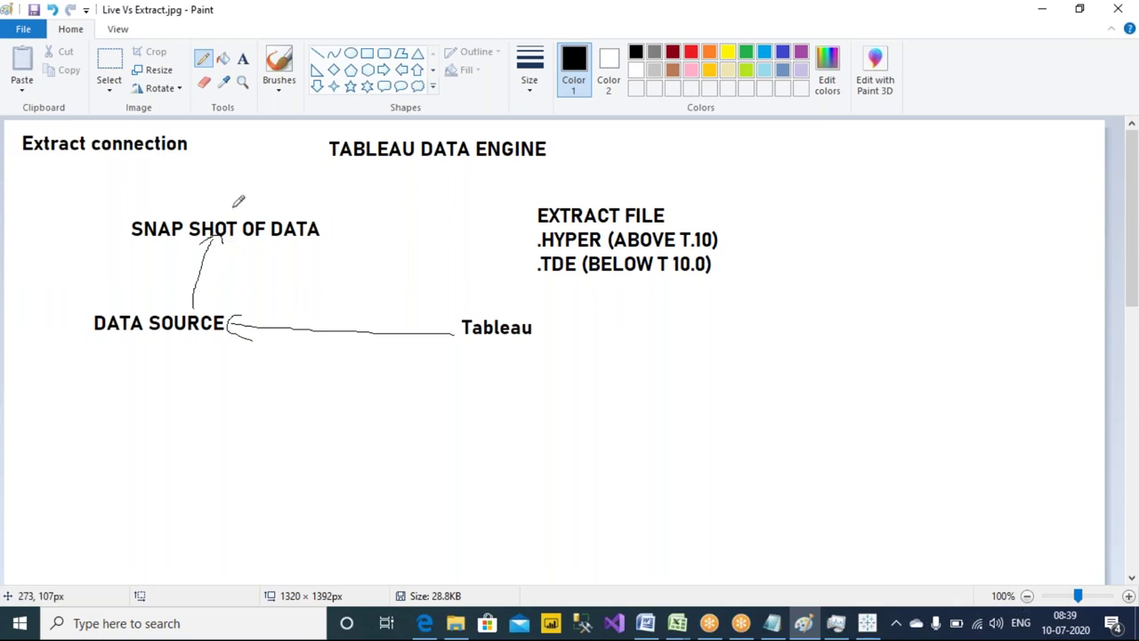
- Complete the freehand arrows from TABLEAU DATA ENGINE to EXTRACT FILE and from there to Tableau, and save the image
mouse_move(548, 148)
left_mouse_down()
mouse_move(564, 144)
mouse_move(590, 190)
mouse_move(607, 181)
left_mouse_up()
mouse_move(578, 278)
left_mouse_down()
mouse_move(569, 322)
mouse_move(547, 334)
mouse_move(568, 336)
left_mouse_up()
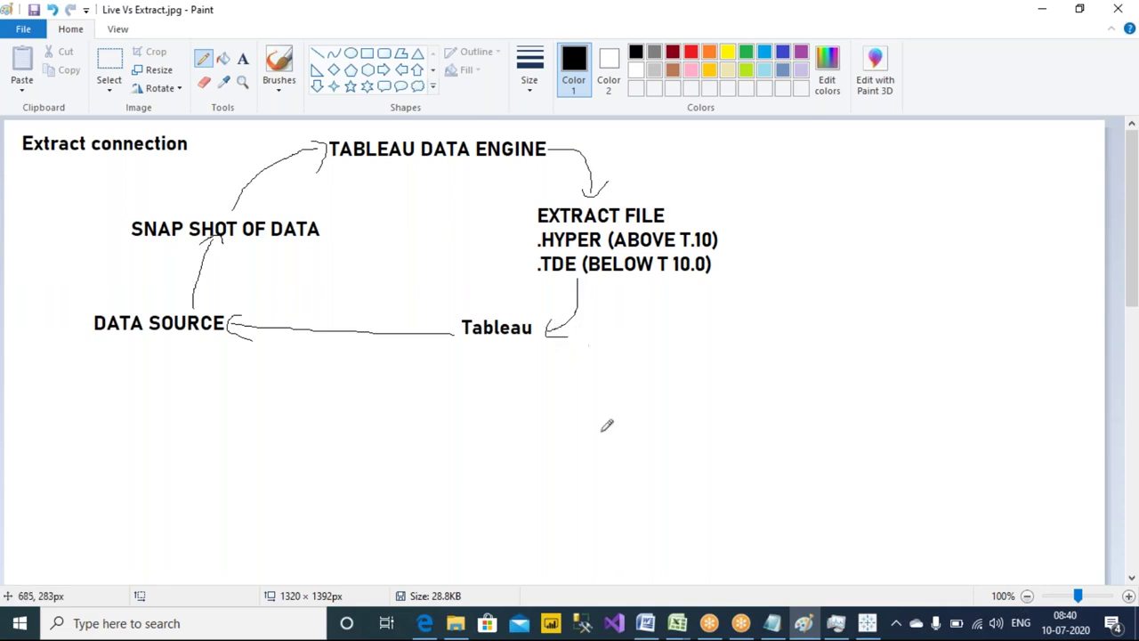
left_click(36, 11)
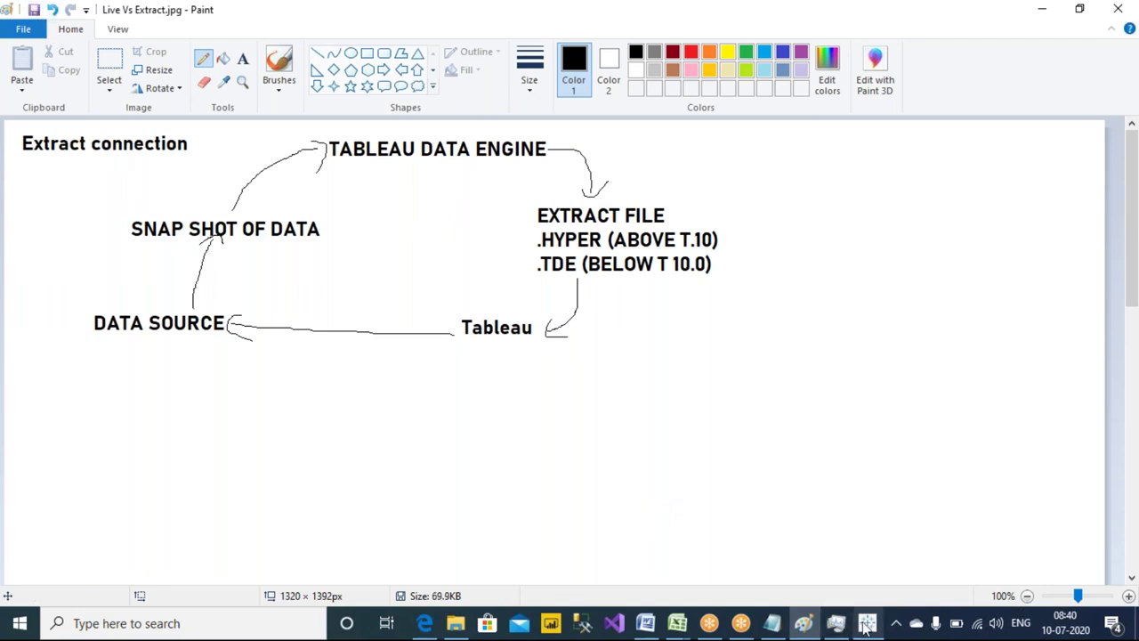
- Switch to Tableau and connect to the text file Sample.txt in the 8.30AM folder of Datasources
left_click(868, 622)
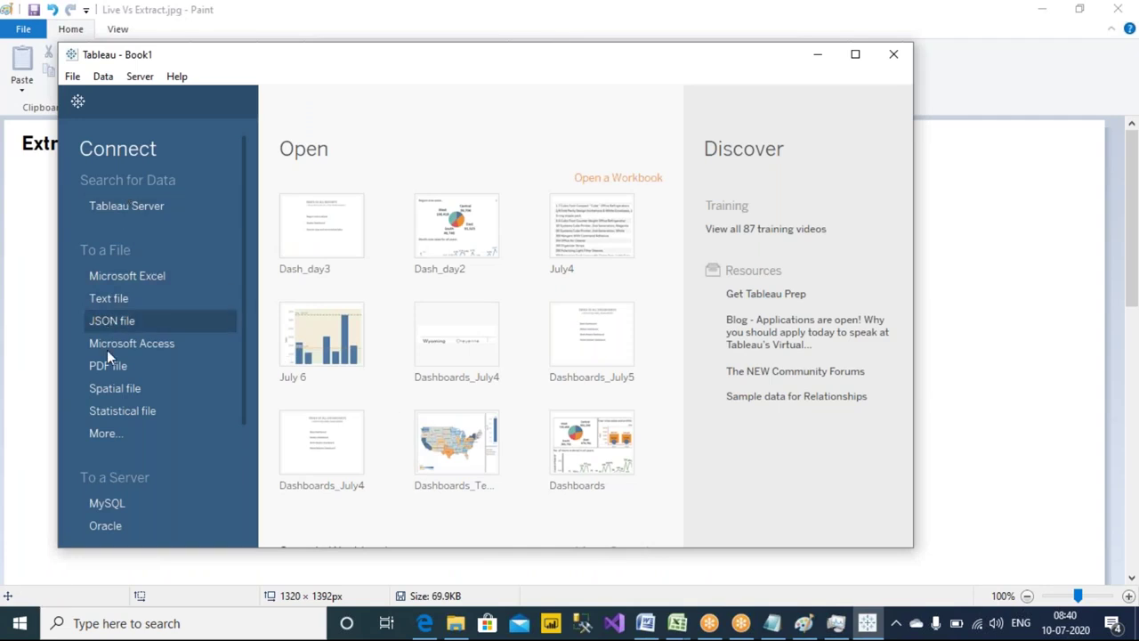
left_click(125, 293)
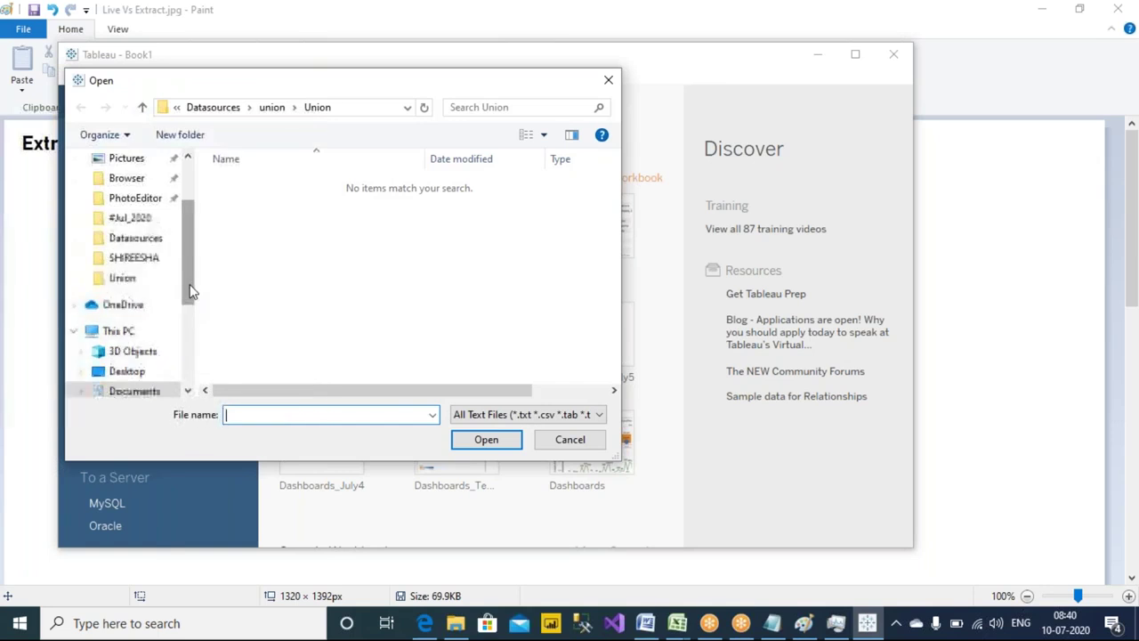
left_click(216, 108)
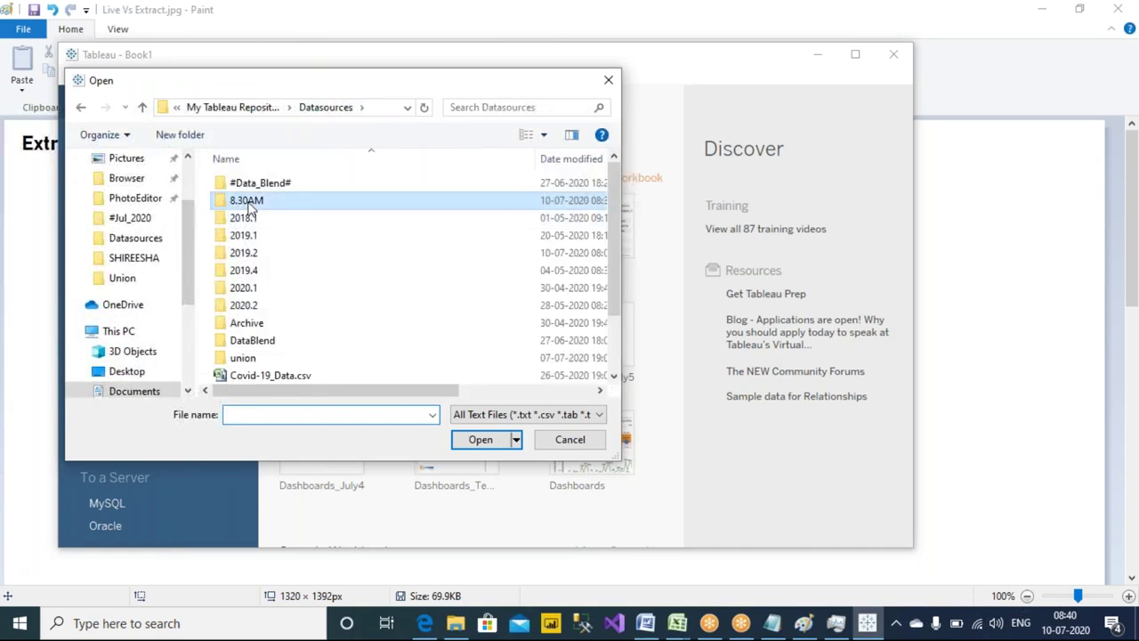
double_click(249, 204)
double_click(252, 184)
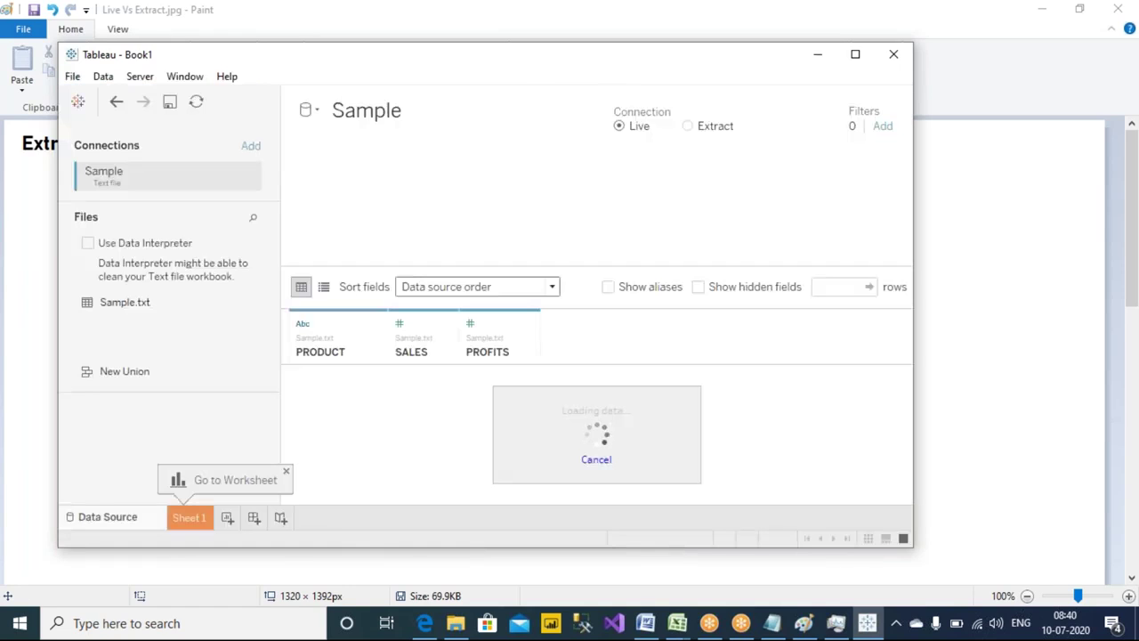
- Set the Sample data source's connection to Extract
left_click(691, 127)
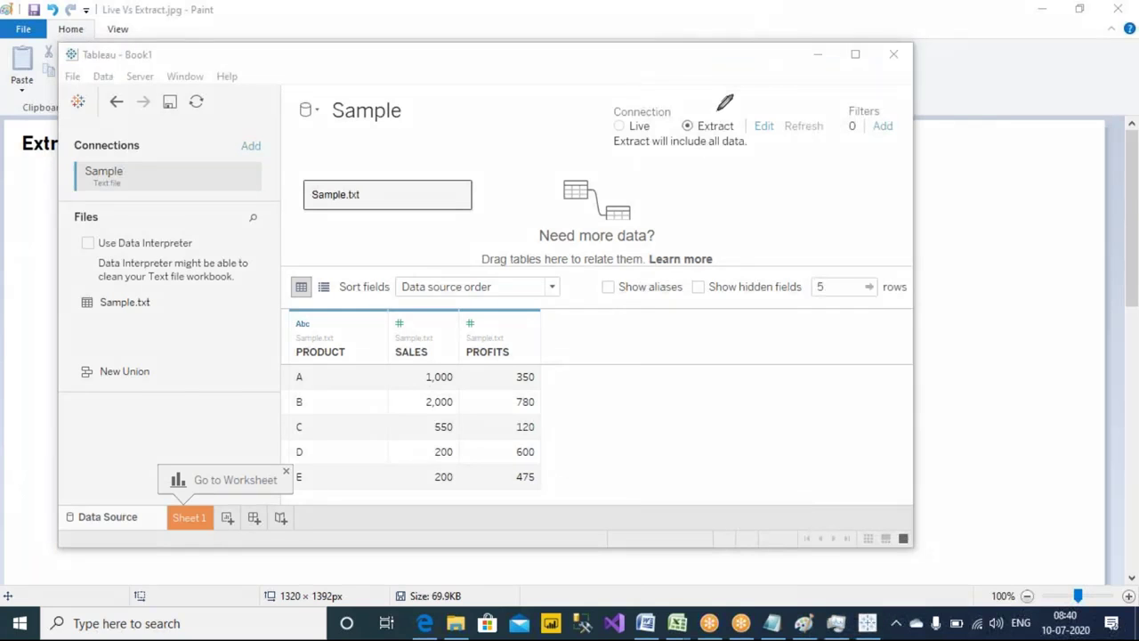
mouse_move(767, 112)
left_mouse_down()
mouse_move(749, 142)
mouse_move(771, 147)
mouse_move(776, 110)
left_mouse_up()
left_click_drag(612, 154, 747, 151)
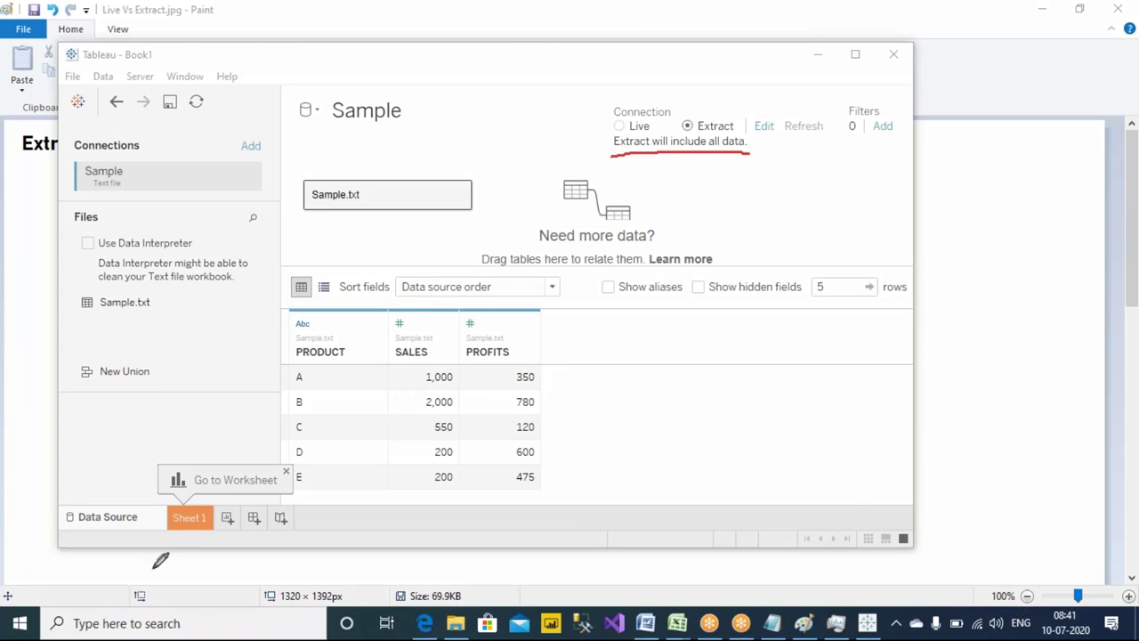
- Go to Sheet 1 and save the Sample data extract as Sample.hyper in the 8.30AM folder of Datasources
left_click(188, 517)
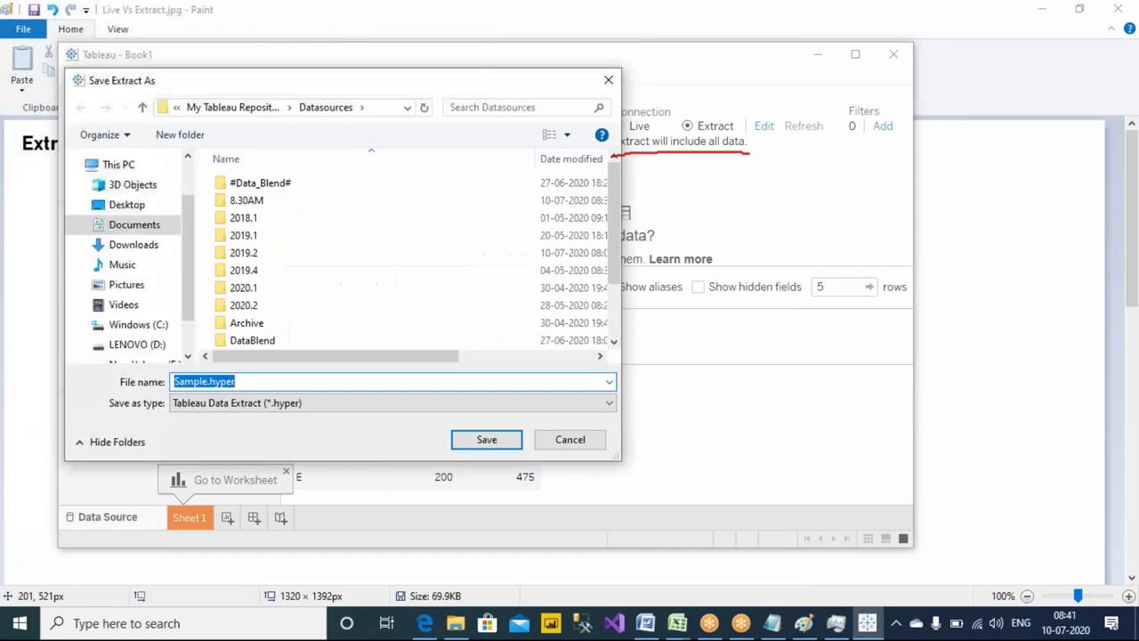
left_click_drag(294, 83, 517, 104)
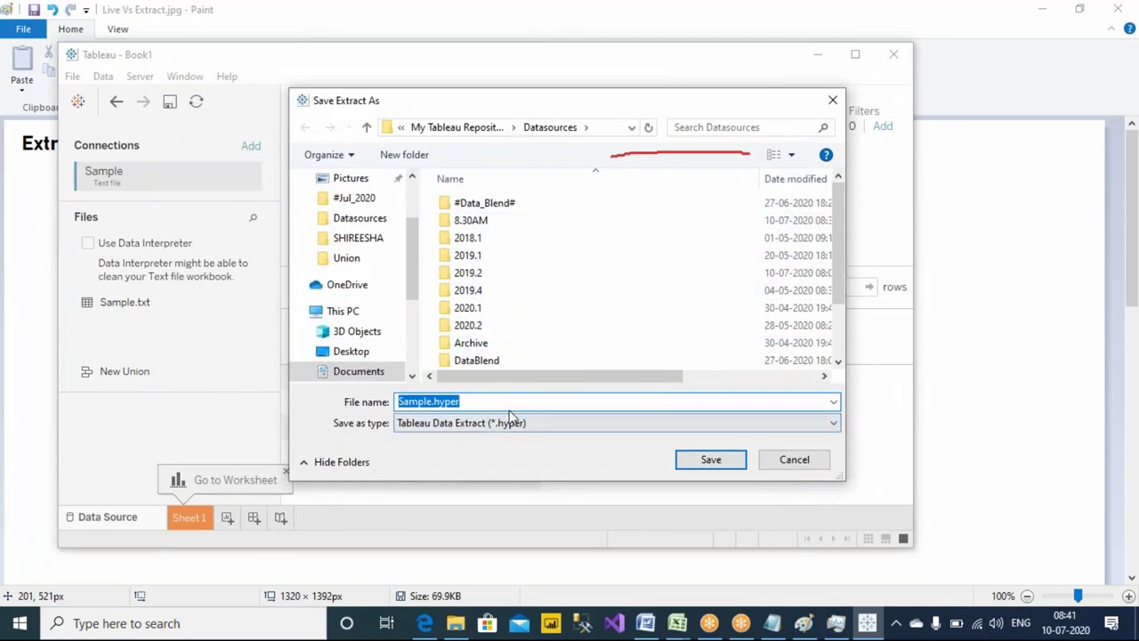
left_click(733, 50)
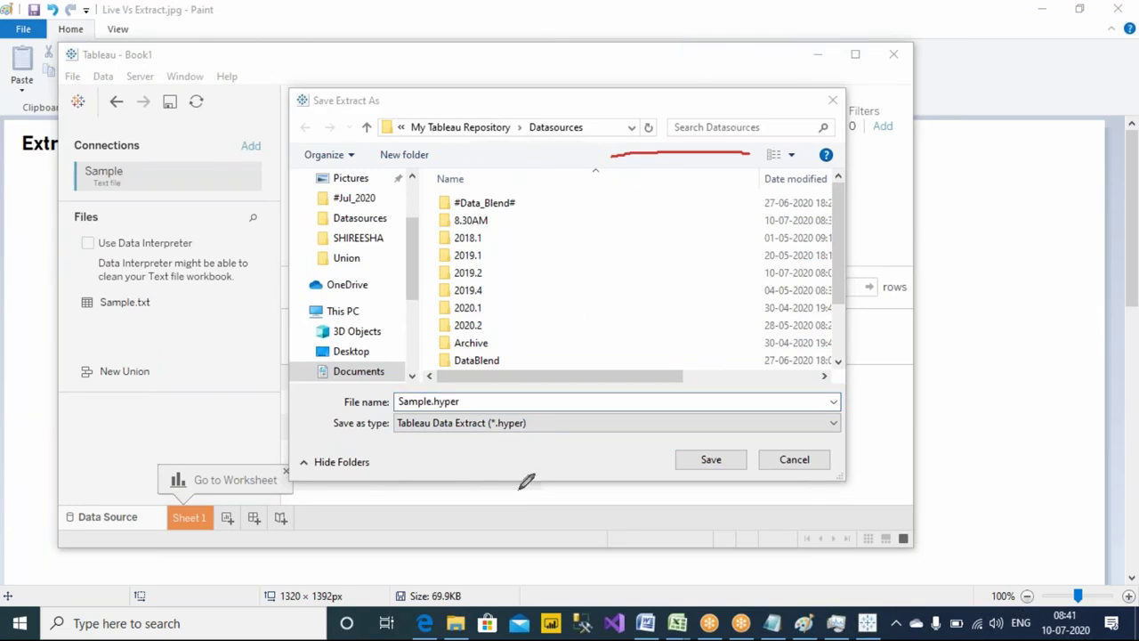
mouse_move(473, 391)
left_mouse_down()
mouse_move(393, 380)
mouse_move(384, 402)
mouse_move(461, 405)
left_mouse_up()
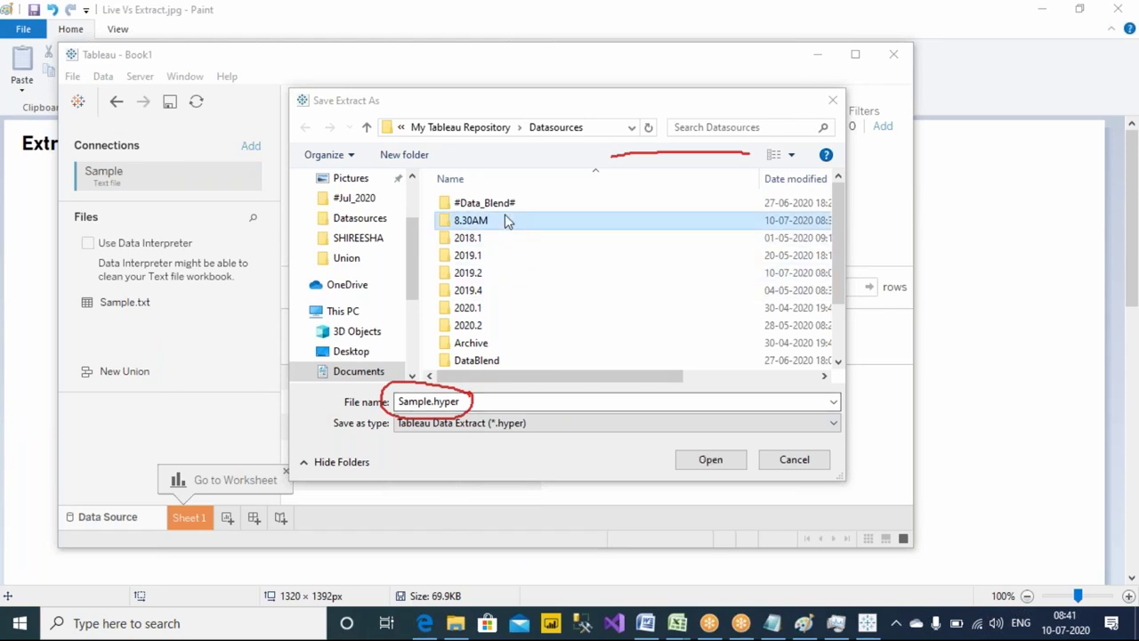
double_click(504, 220)
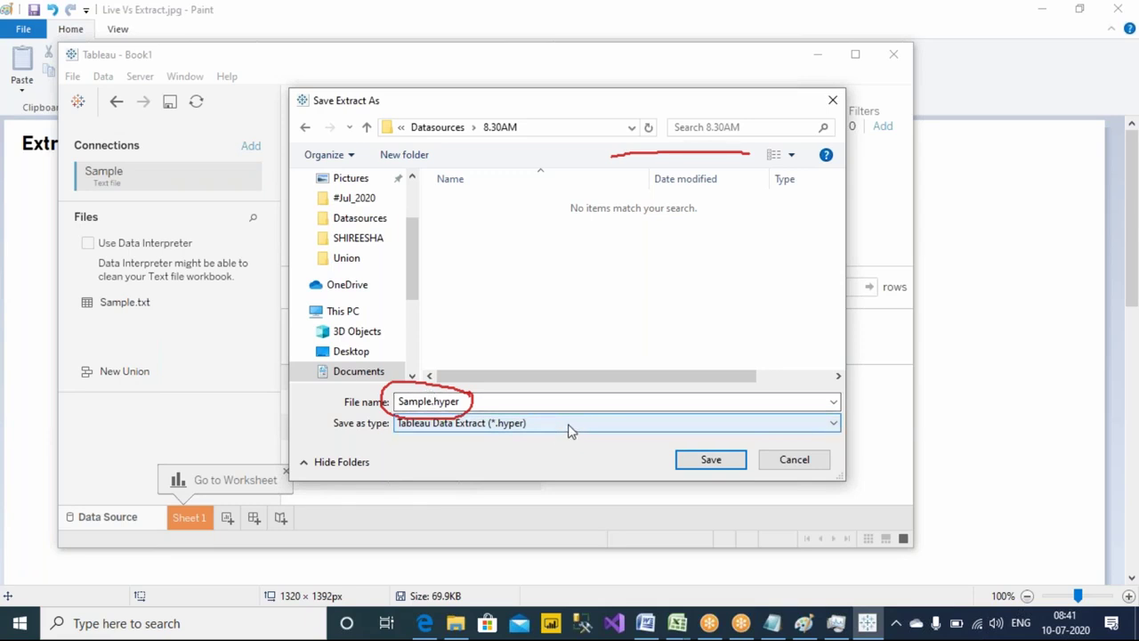
left_click(726, 461)
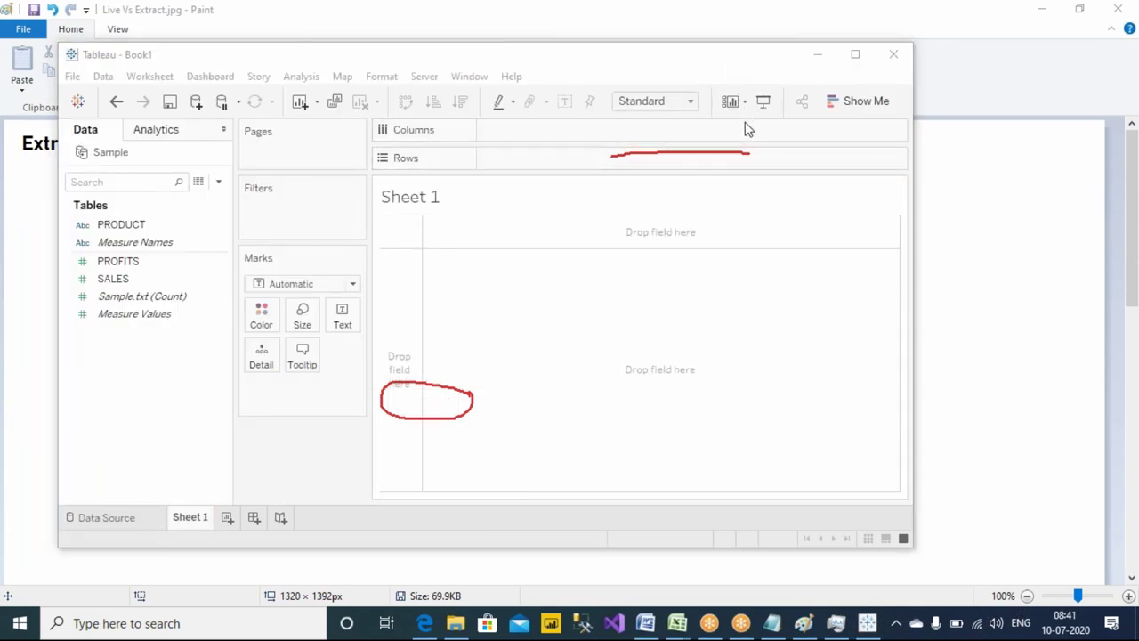
left_click(1014, 326)
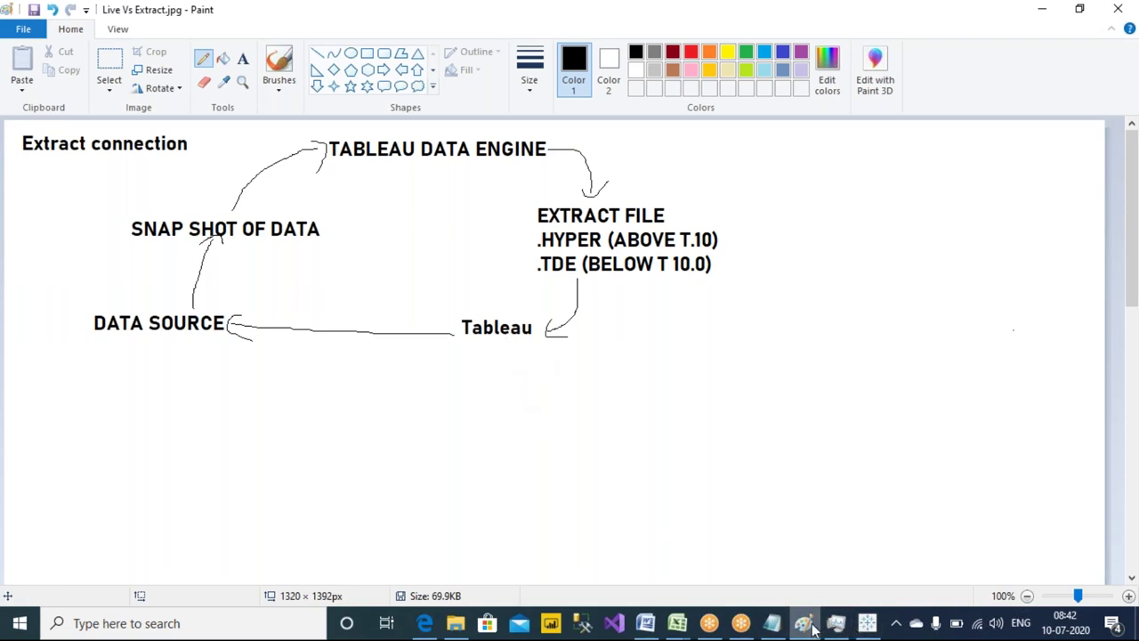
left_click(771, 623)
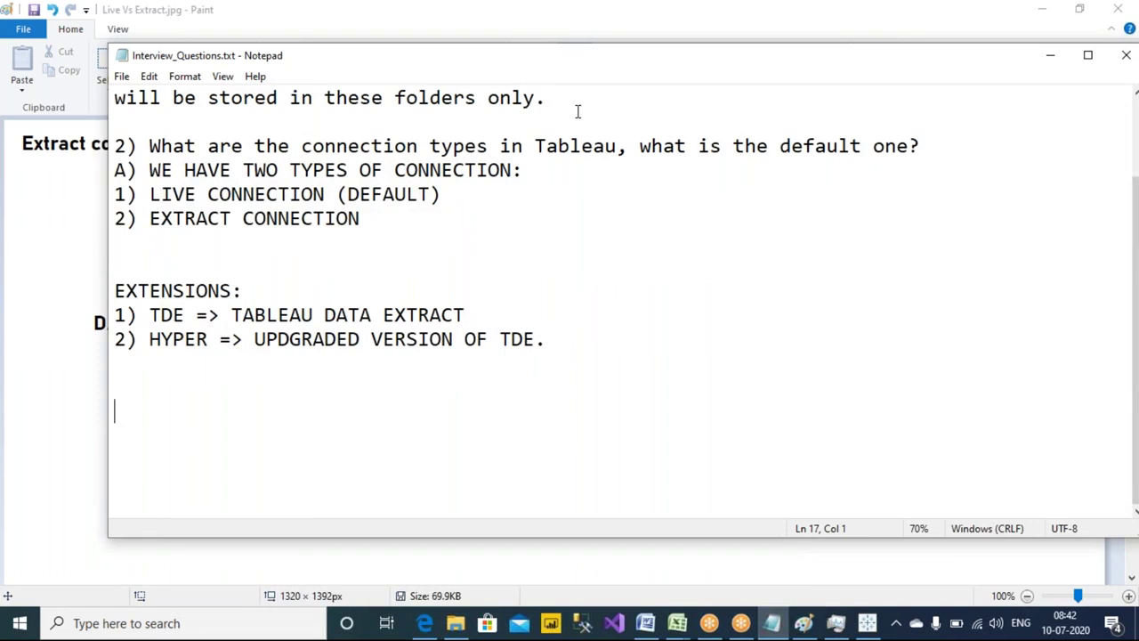
right_click(578, 56)
left_click(647, 119)
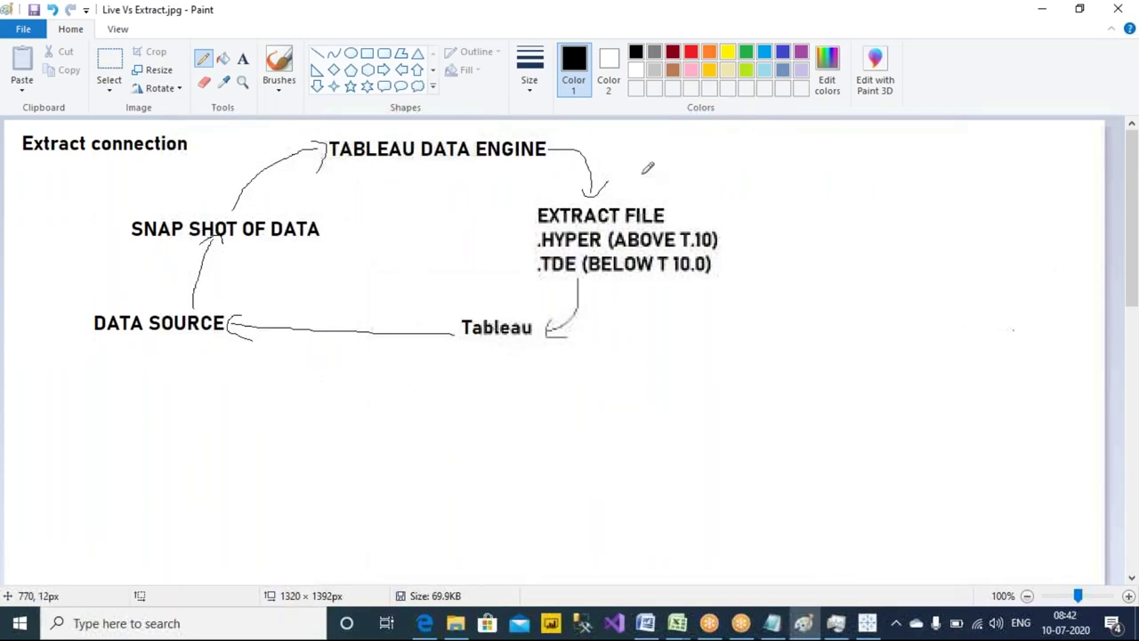
- Switch to File Explorer, open Sample.txt from the 8.30AM folder in Notepad, and highlight its data rows A to E
left_click(452, 625)
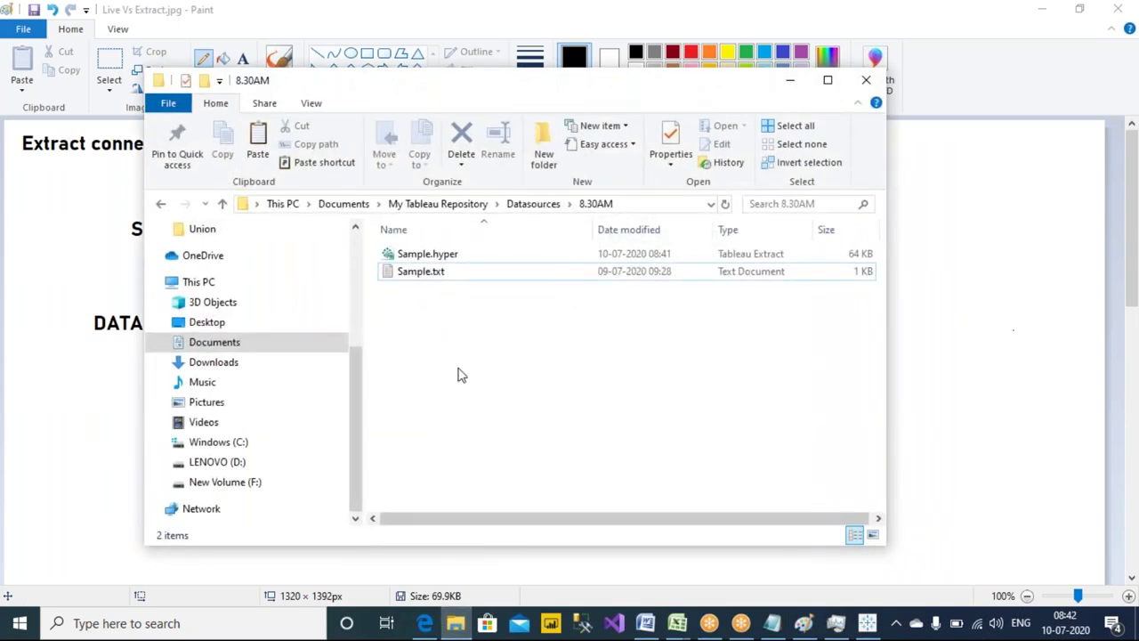
double_click(427, 273)
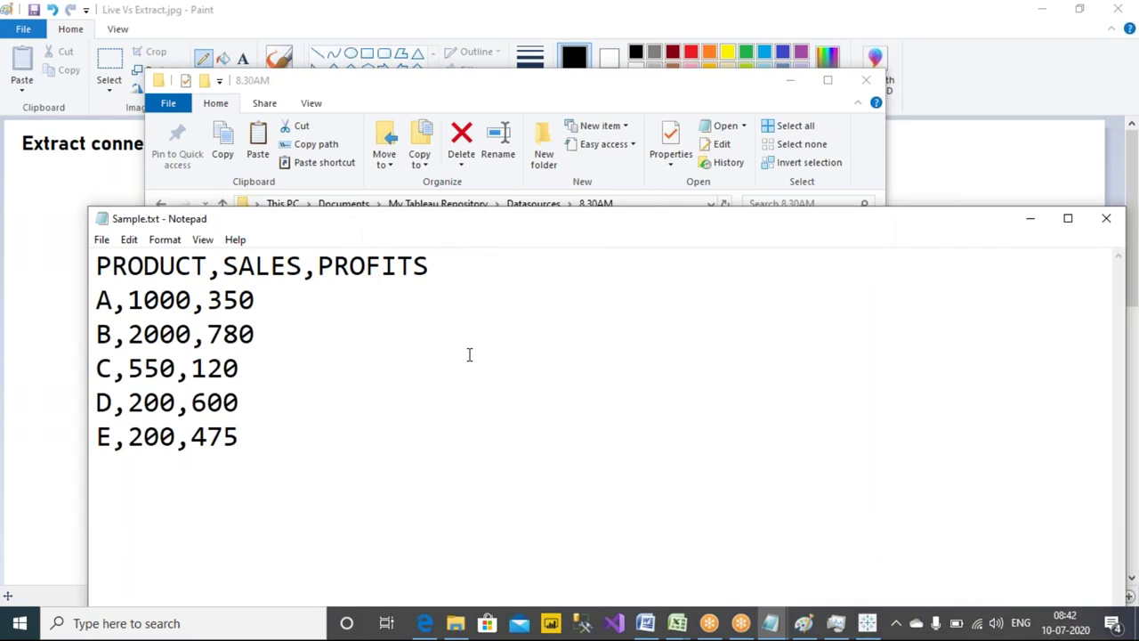
left_click_drag(253, 450, 100, 286)
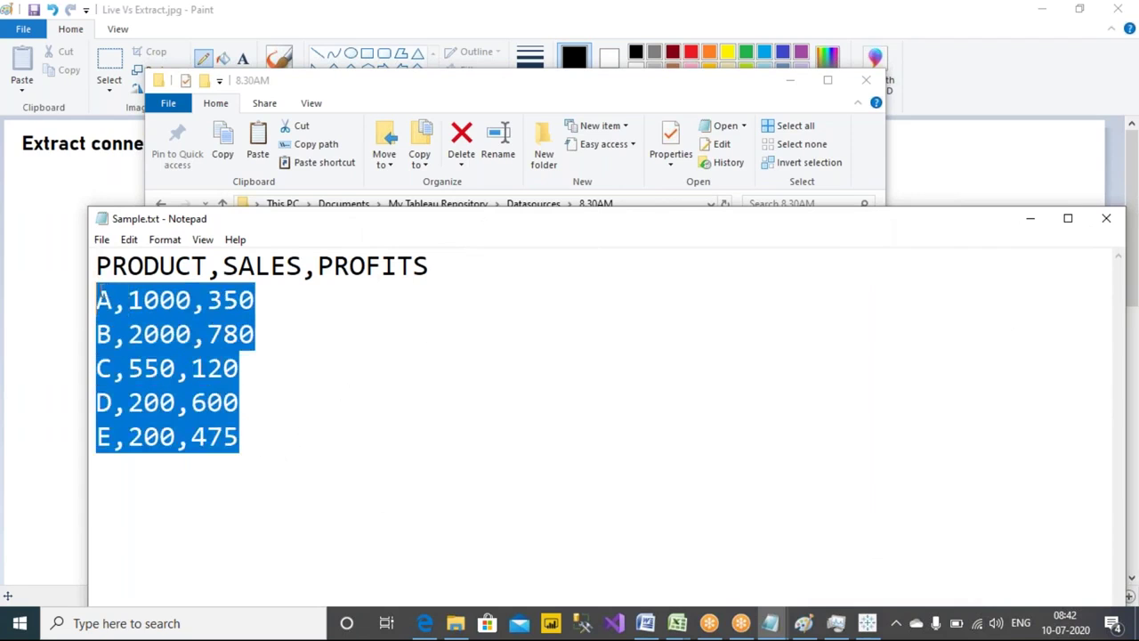
- Switch to Tableau and examine the underlying data of the Sample data source, then close the data view
left_click(867, 623)
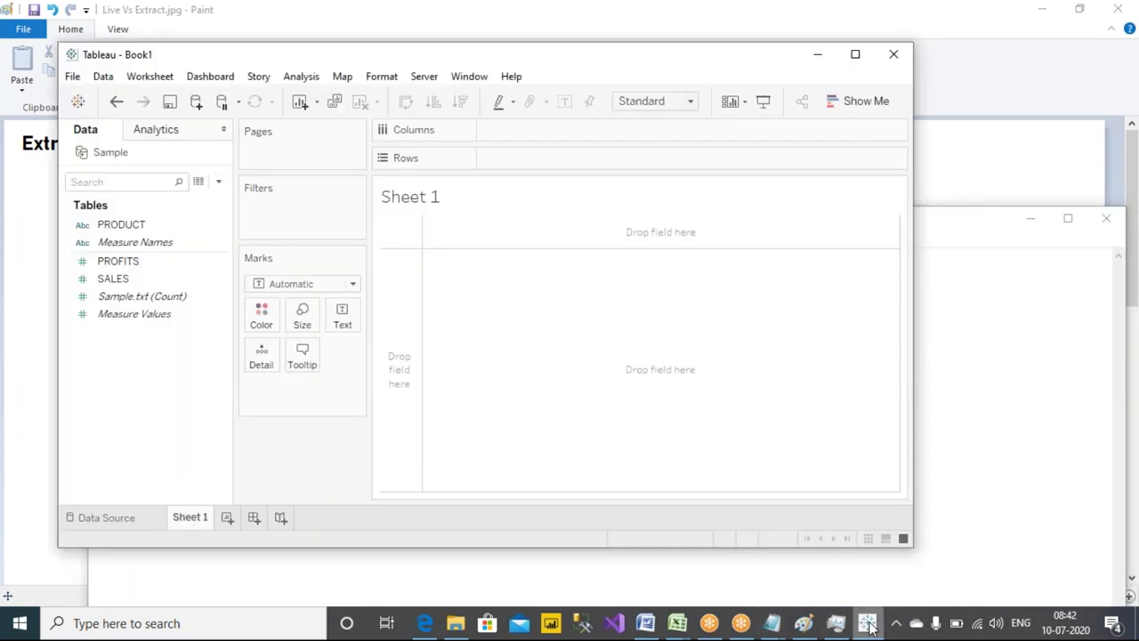
left_click(198, 182)
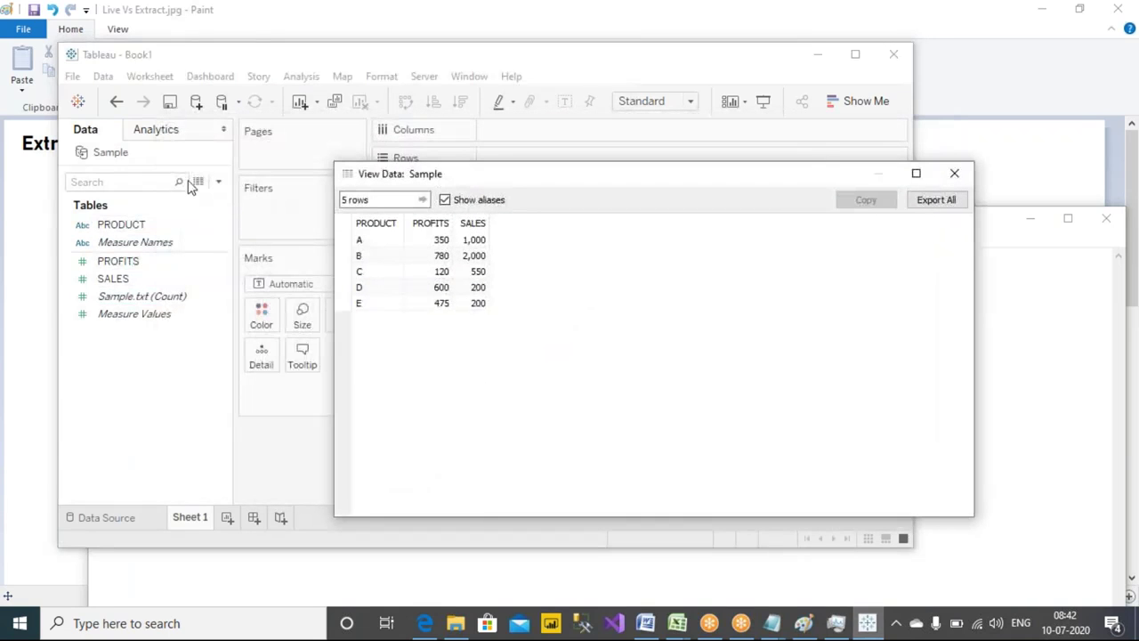
left_click(367, 256)
left_click_drag(367, 256, 363, 308)
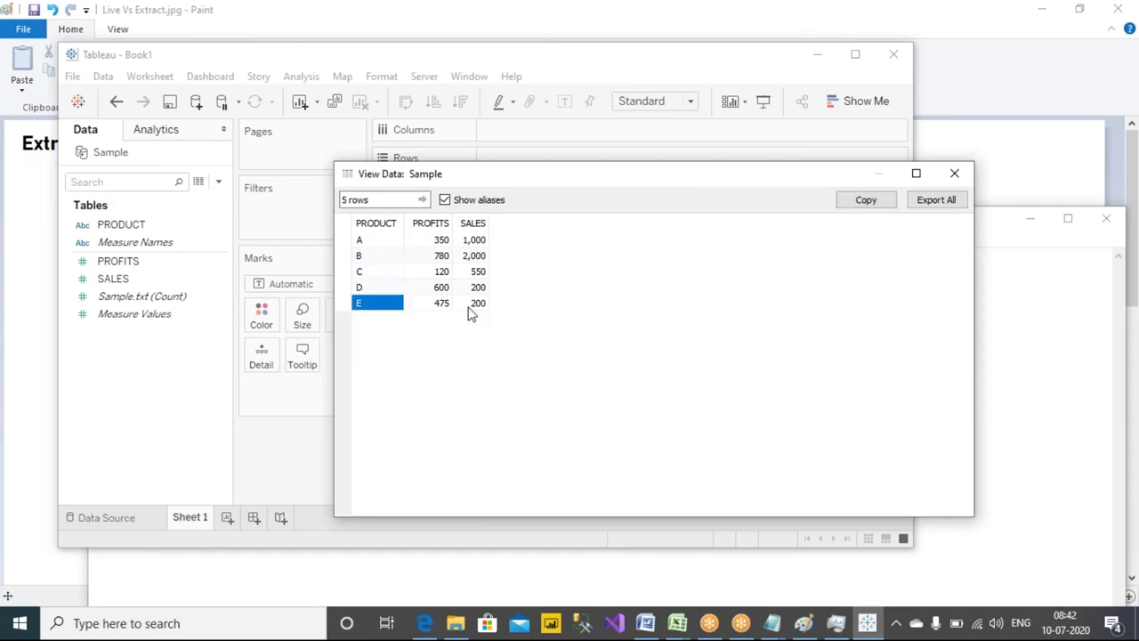
left_click(567, 313)
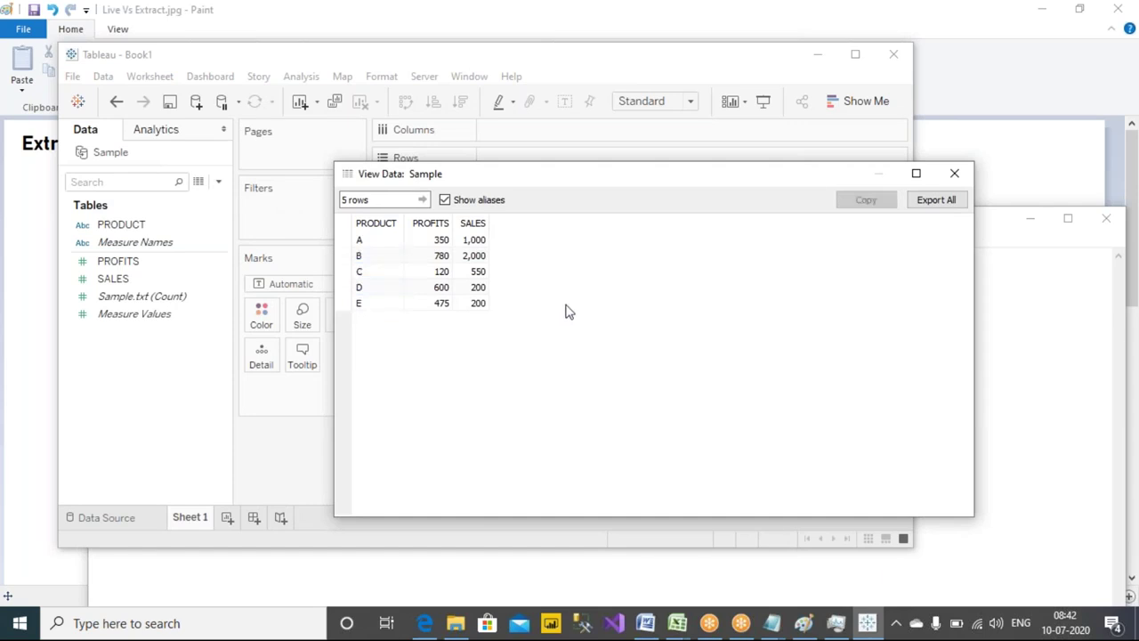
left_click(953, 175)
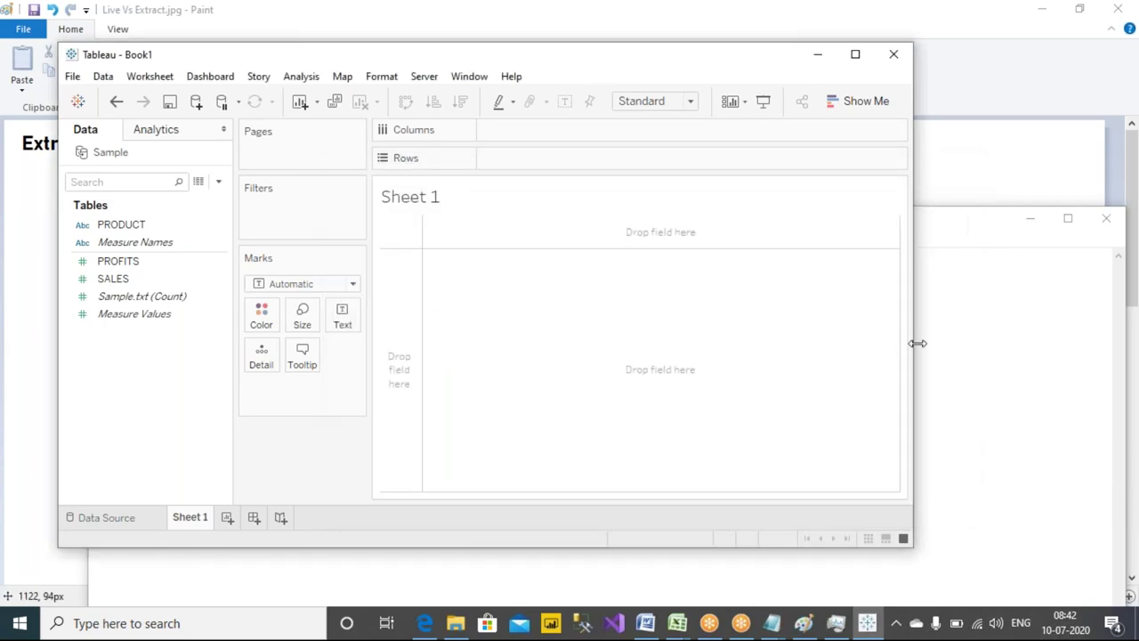
- Return to Sample.txt in Notepad, add the row "F,100,100" below row E, and save the file
left_click(947, 341)
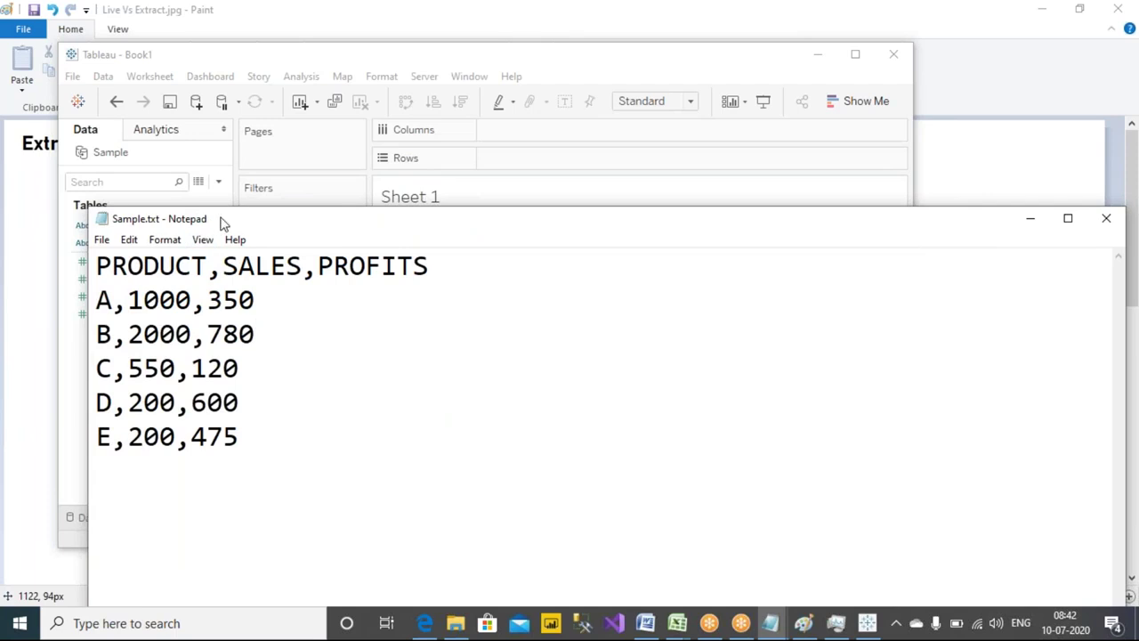
left_click_drag(213, 227, 421, 152)
left_click_drag(320, 149, 504, 150)
left_click(605, 371)
key("Return")
type("F,10")
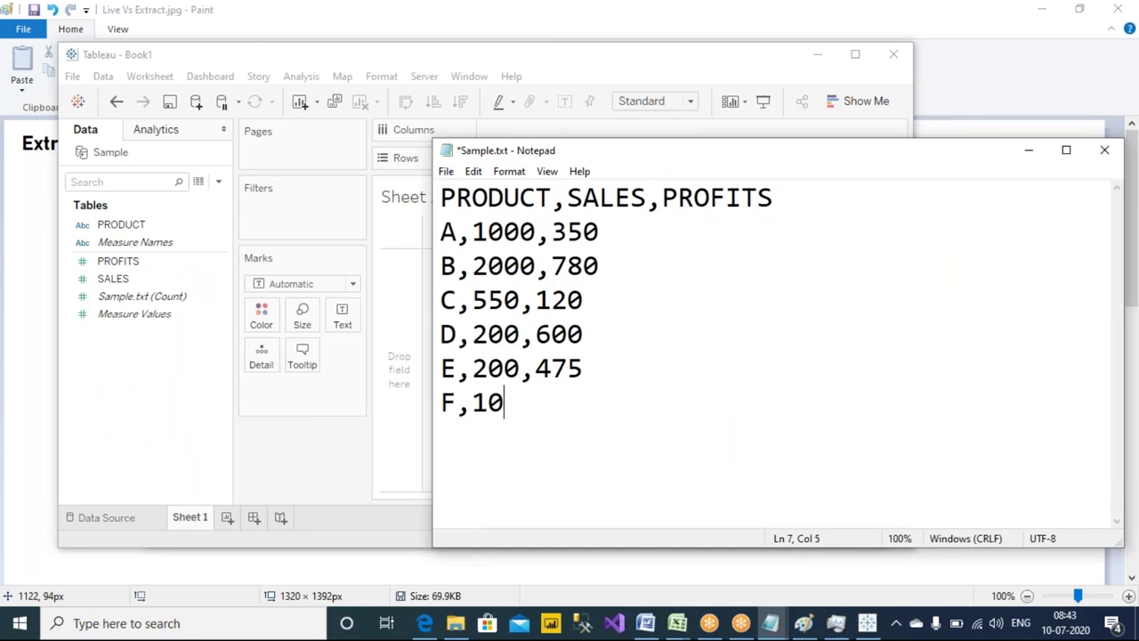
type("0,100")
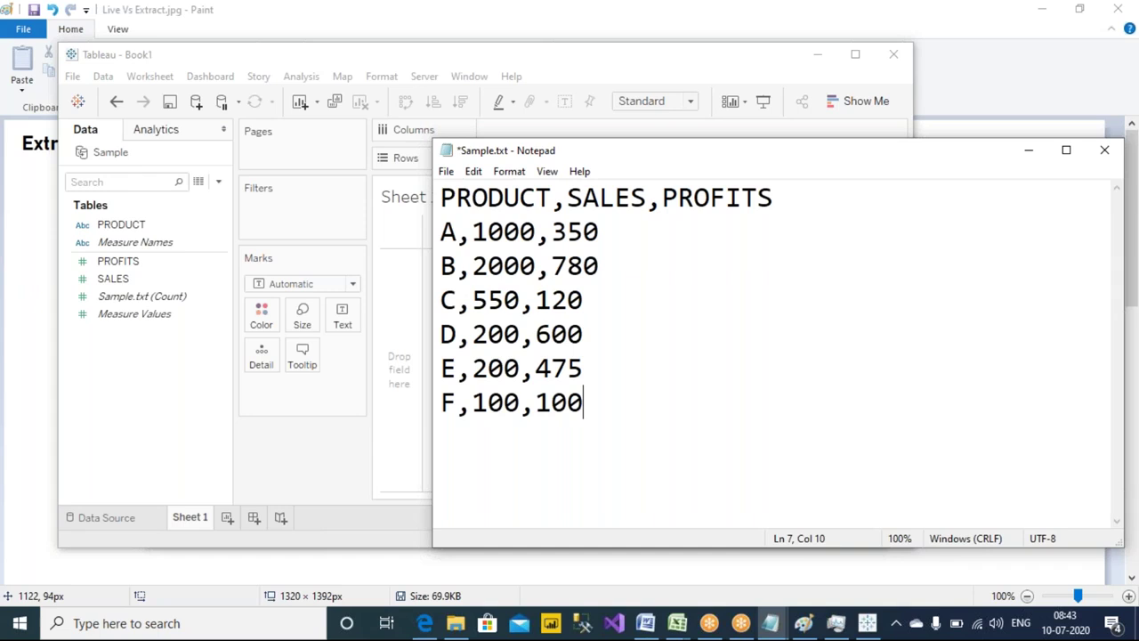
left_click(446, 171)
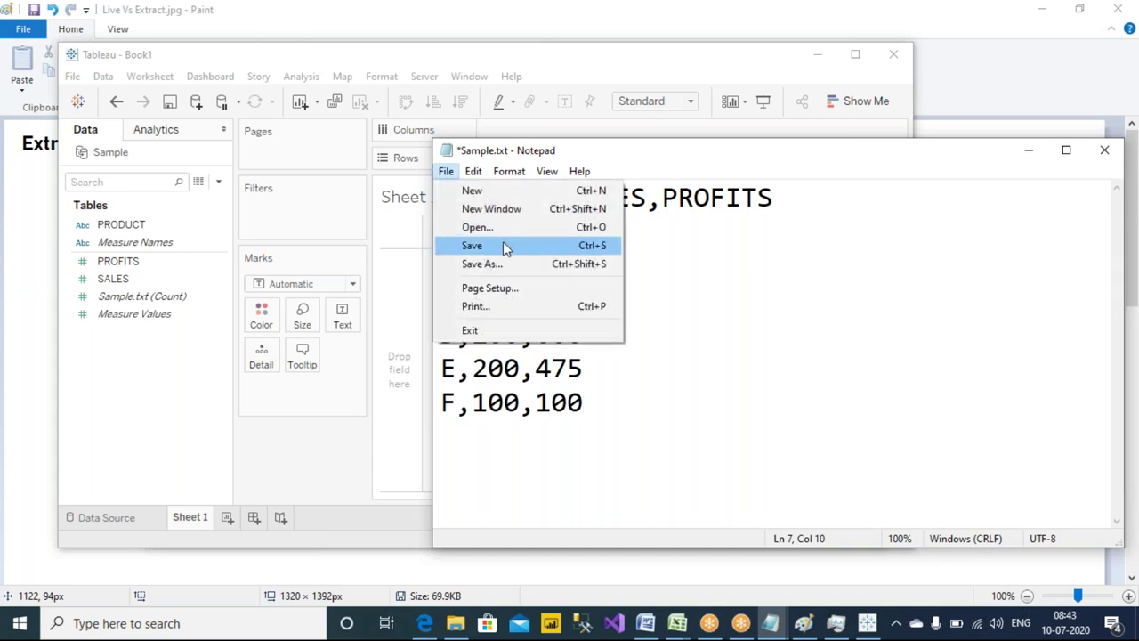
left_click(503, 244)
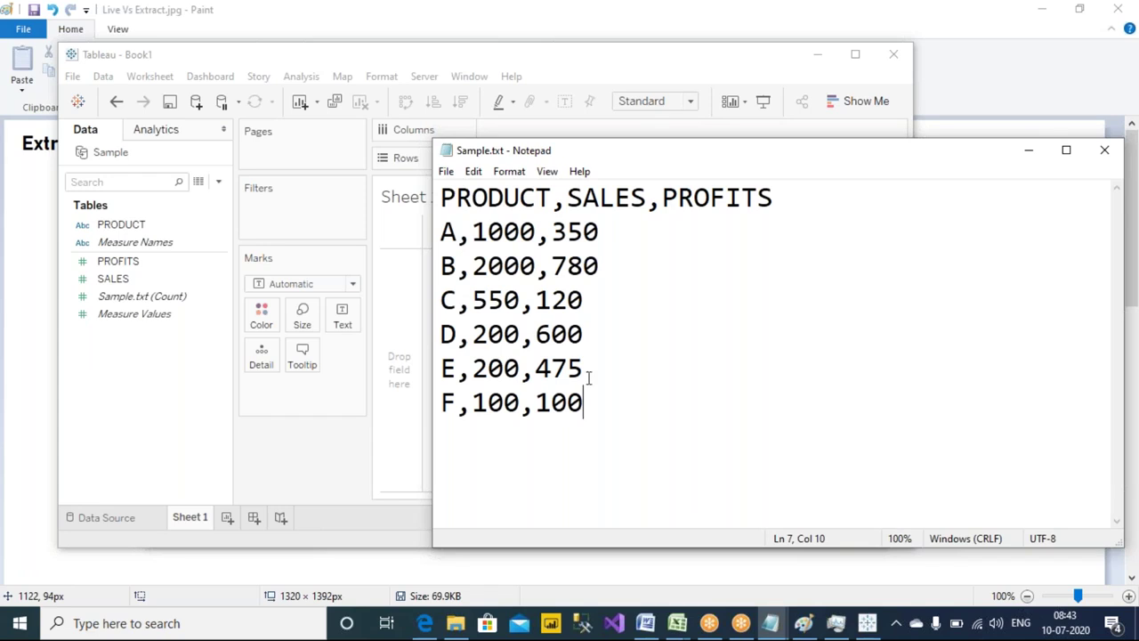
- Switch to Tableau and check the Sample data source's underlying data for row F
left_click(199, 182)
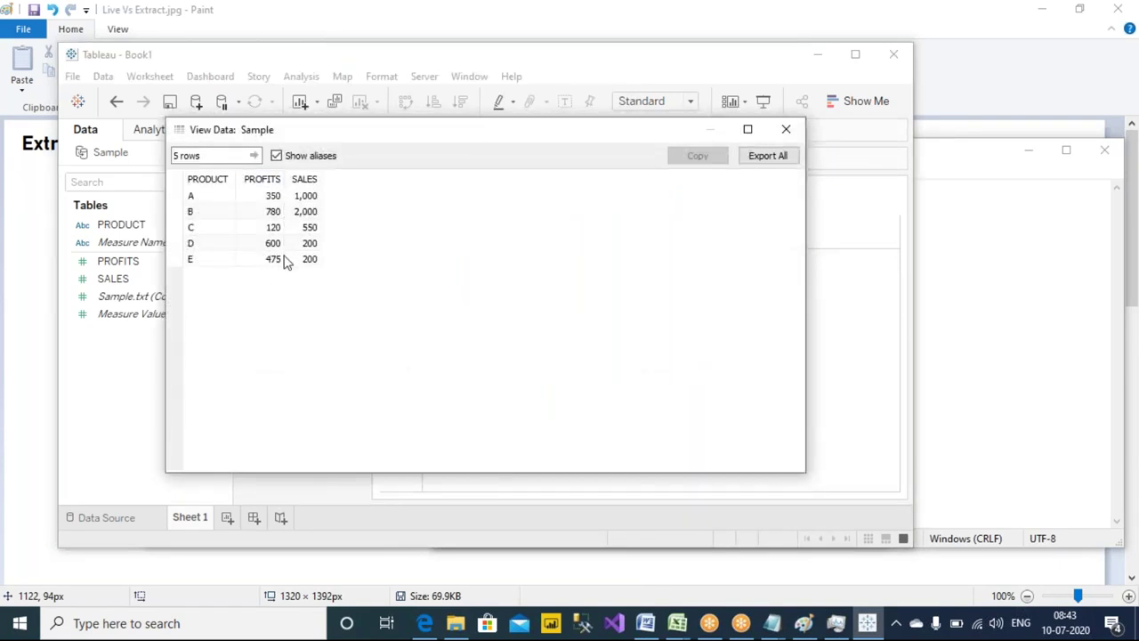
left_click(789, 140)
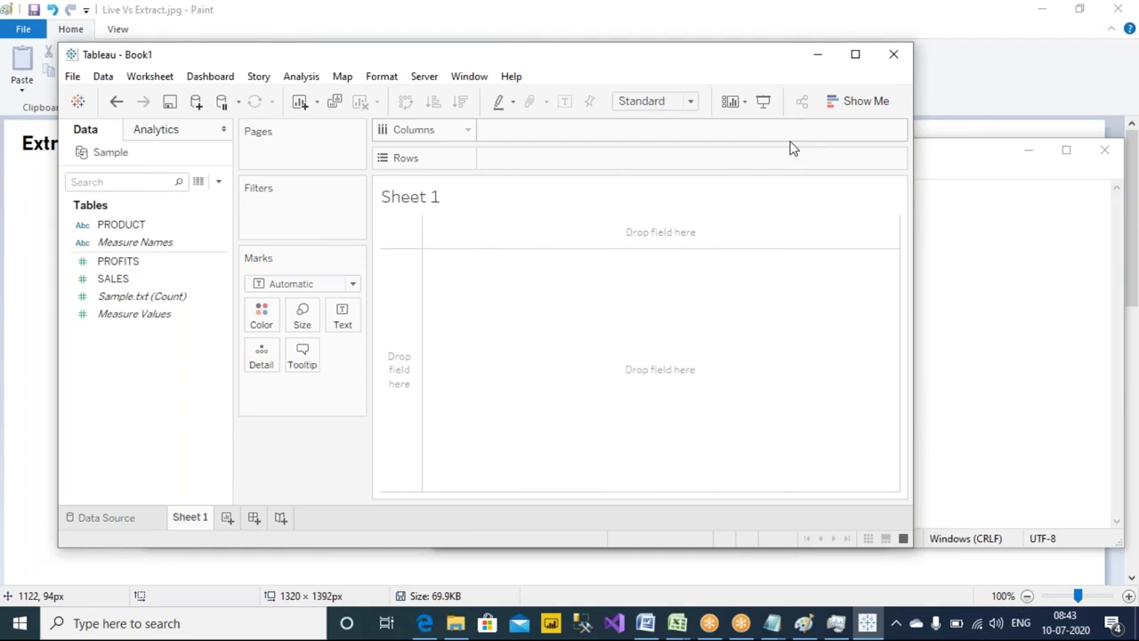
- Refresh the Sample data source and view its underlying data again
right_click(117, 160)
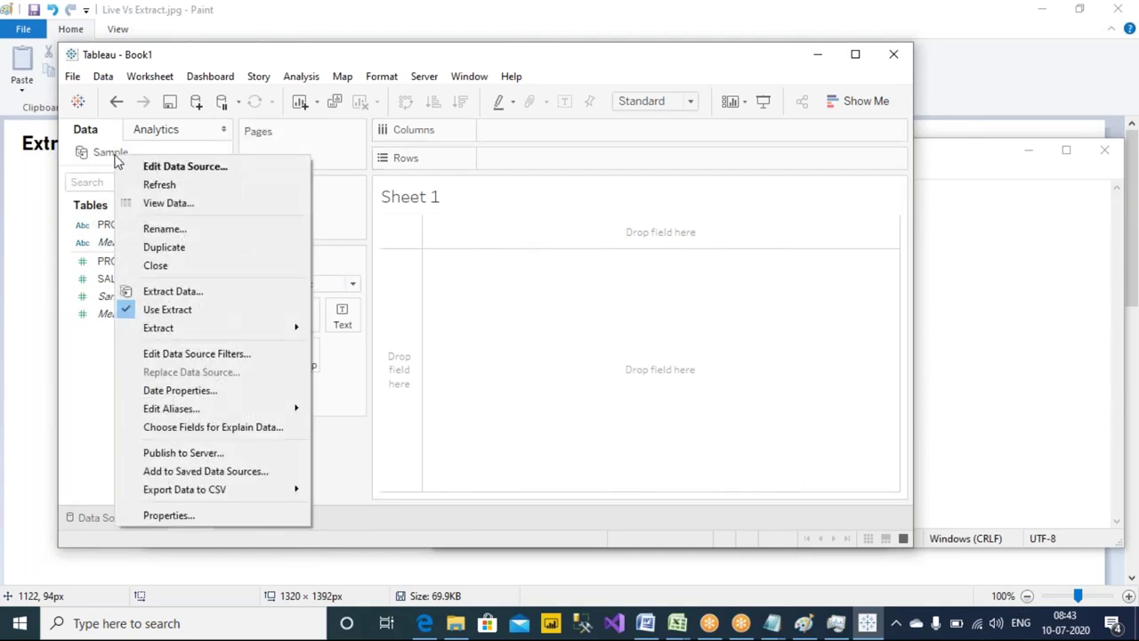
left_click(154, 185)
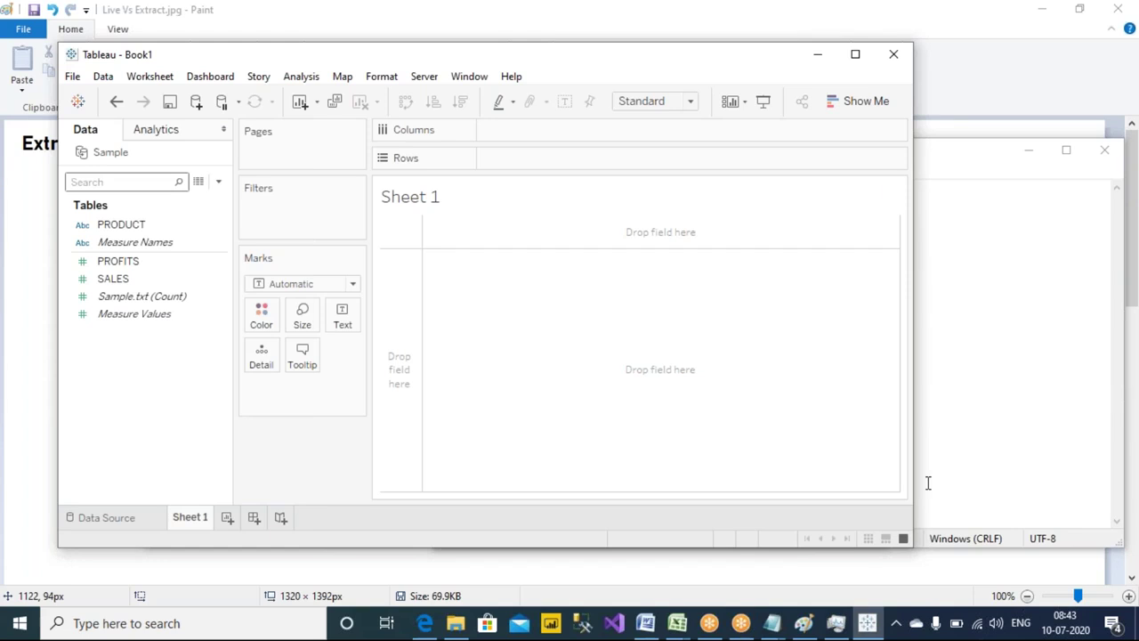
left_click(199, 183)
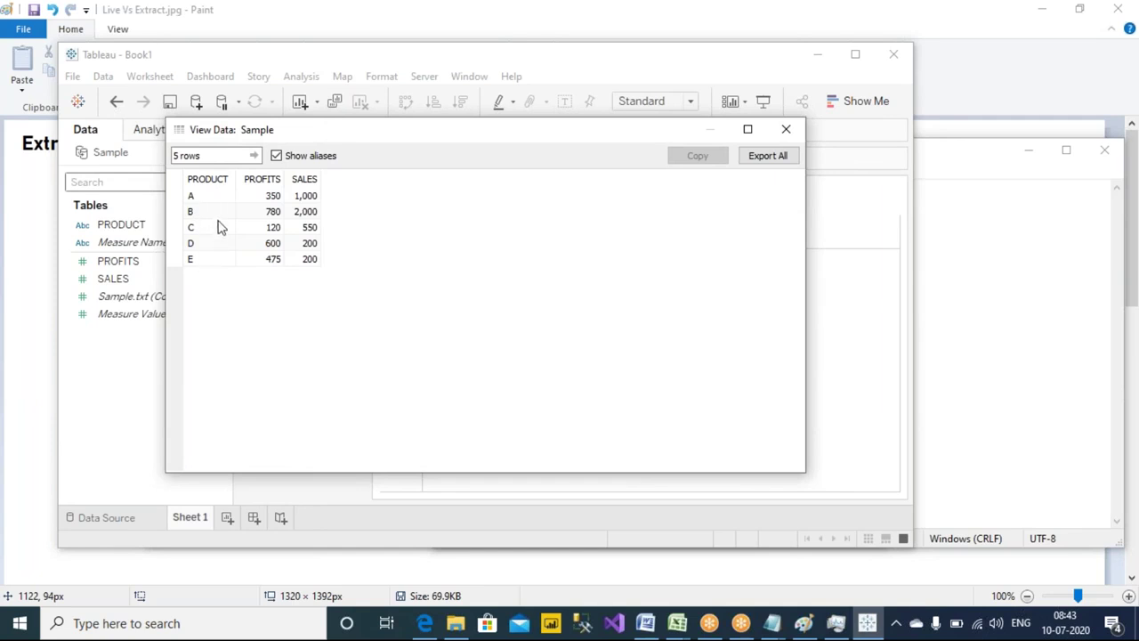
- Compare the Sample data view with row F in the Sample.txt Notepad window, then close the data view
left_click(773, 625)
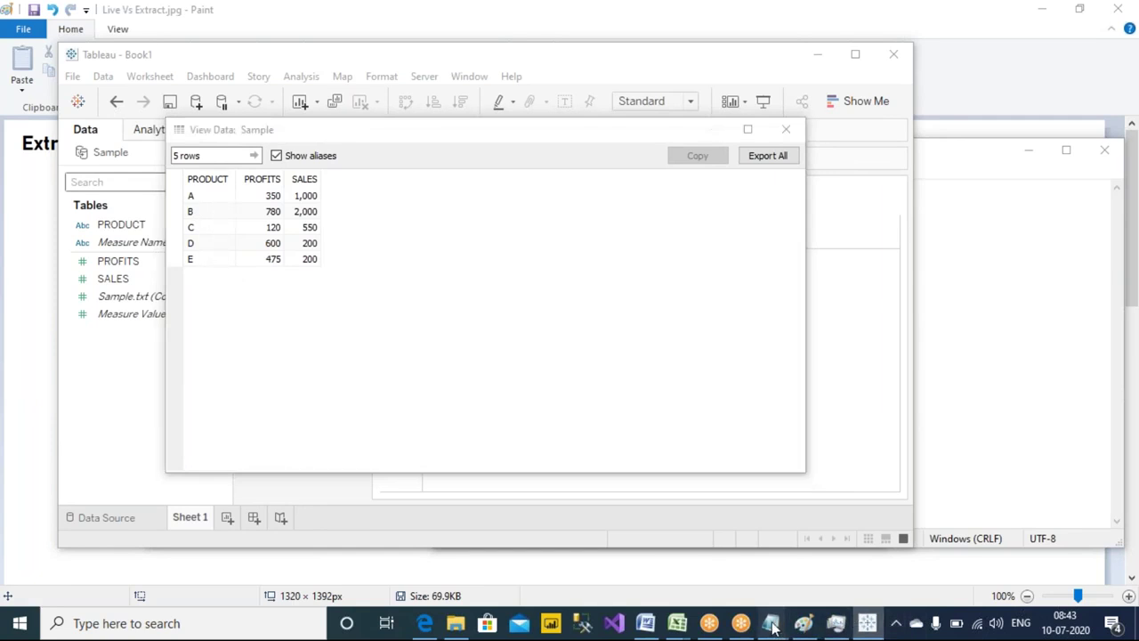
left_click(839, 554)
left_click_drag(443, 402, 601, 397)
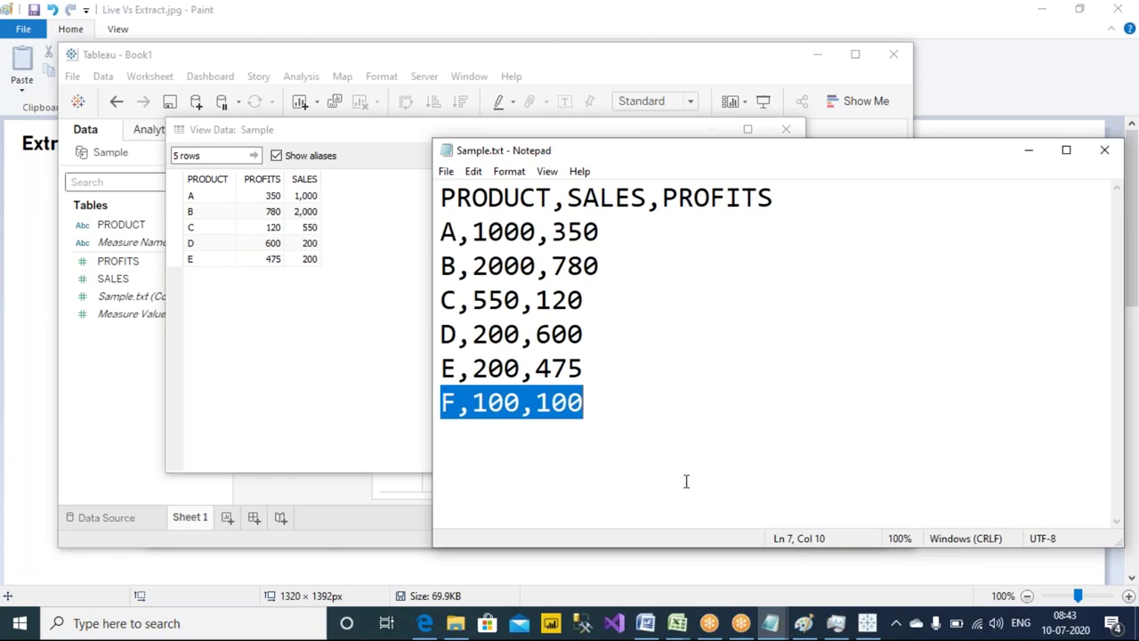
left_click(797, 38)
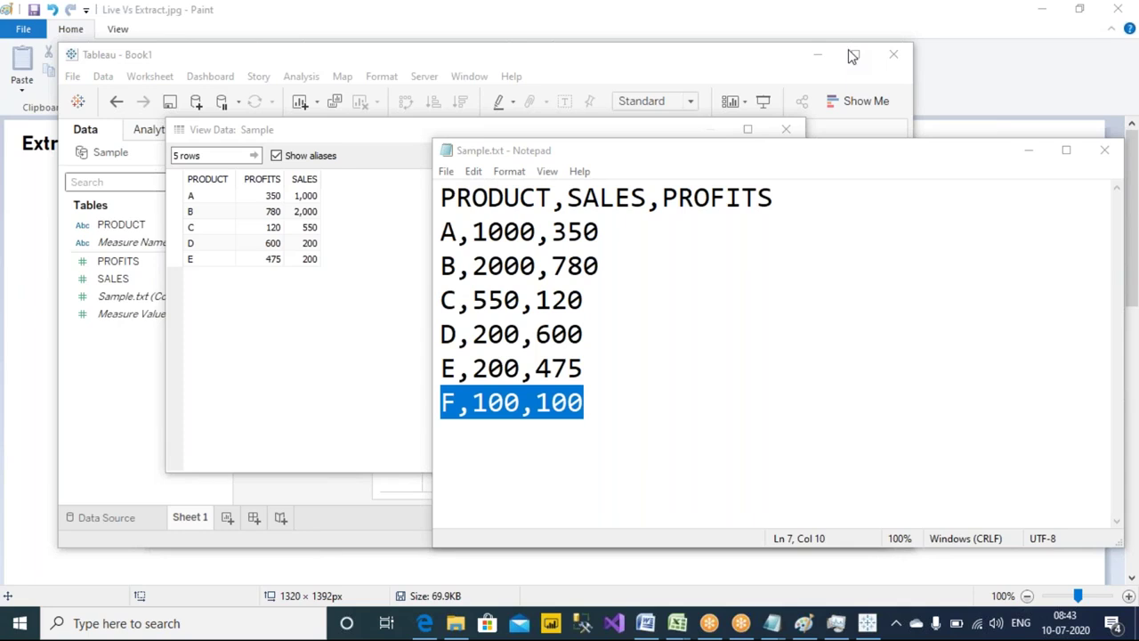
left_click(695, 402)
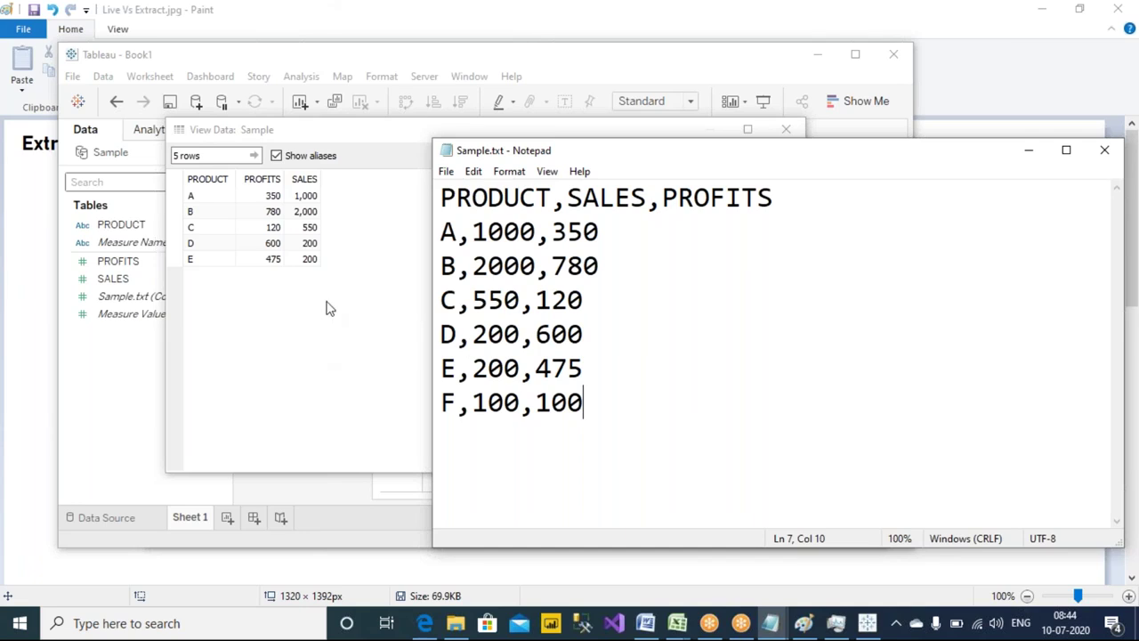
left_click(786, 131)
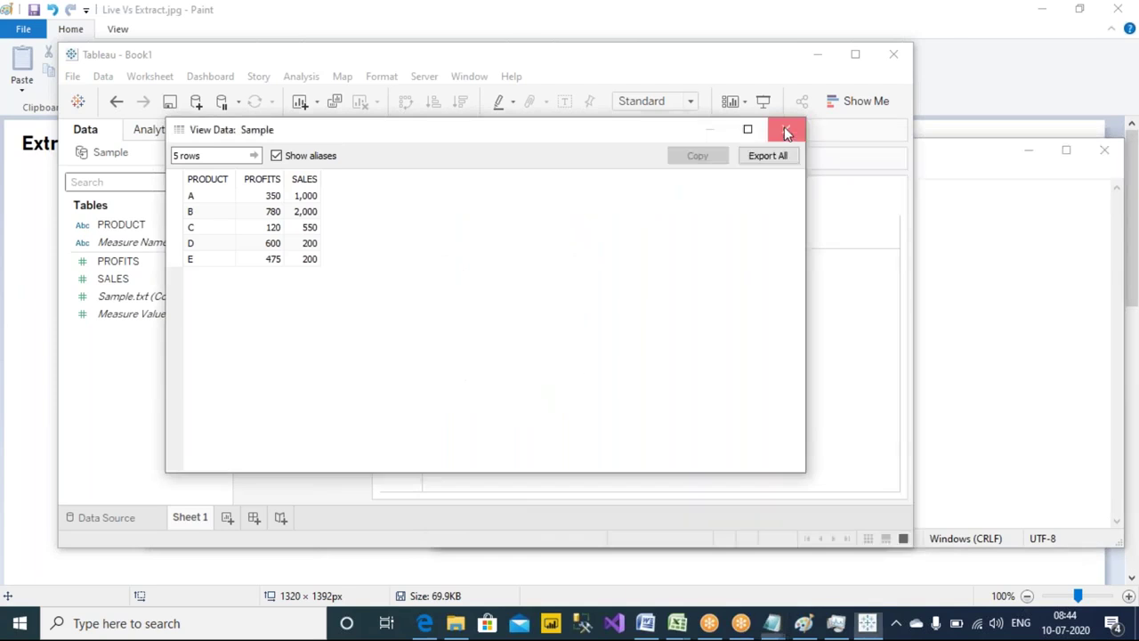
left_click(786, 131)
- Start a refresh of the Sample data source's extract
right_click(106, 154)
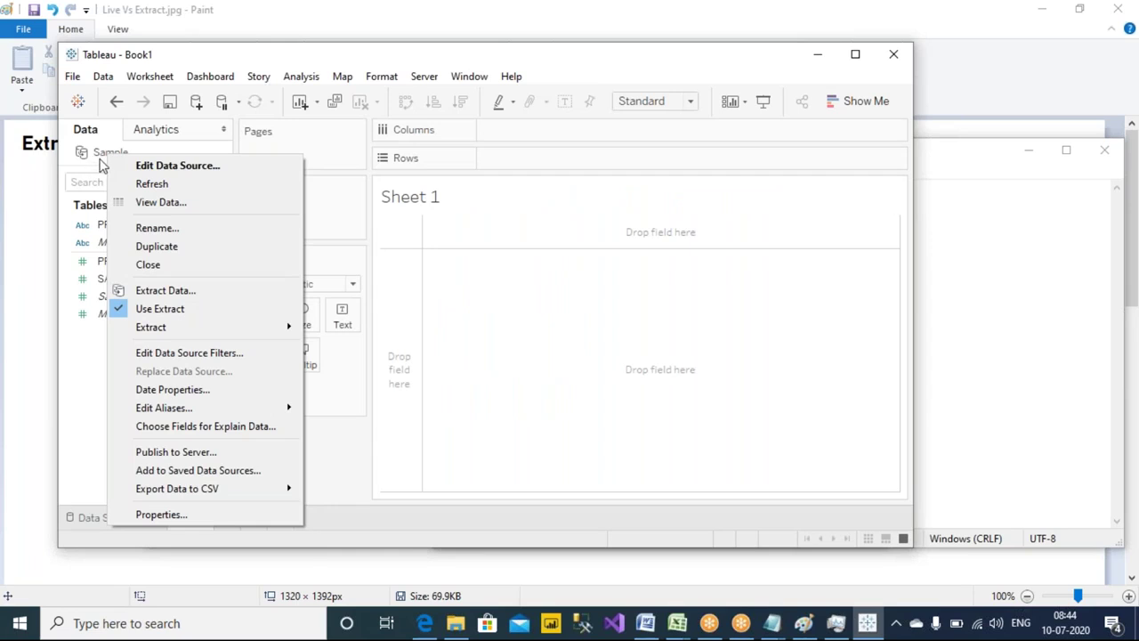
left_click(473, 379)
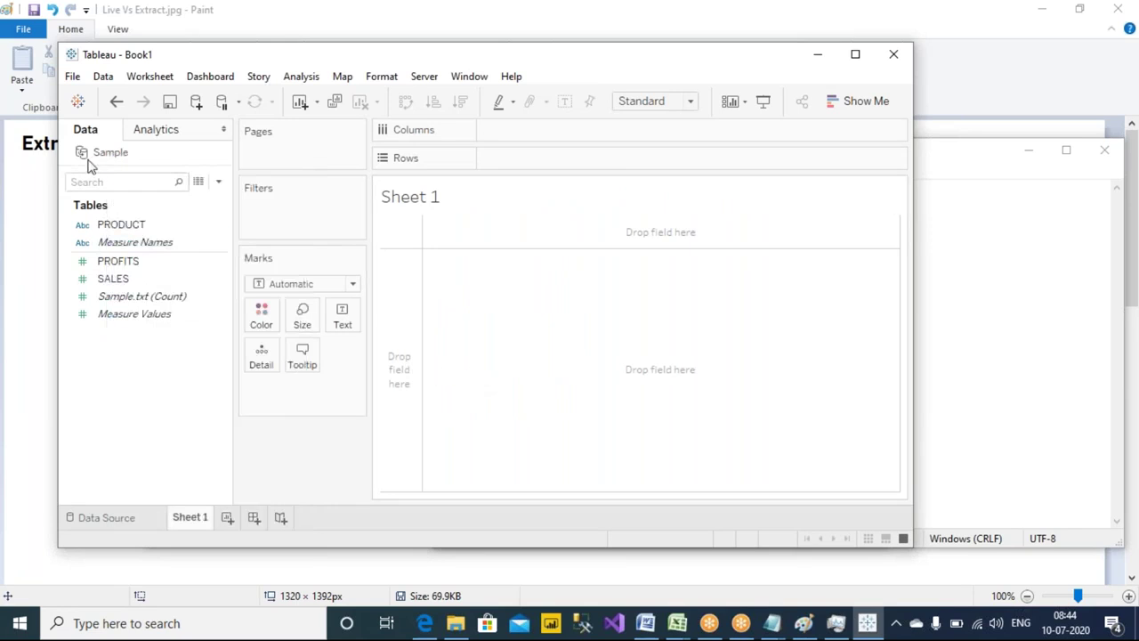
right_click(114, 163)
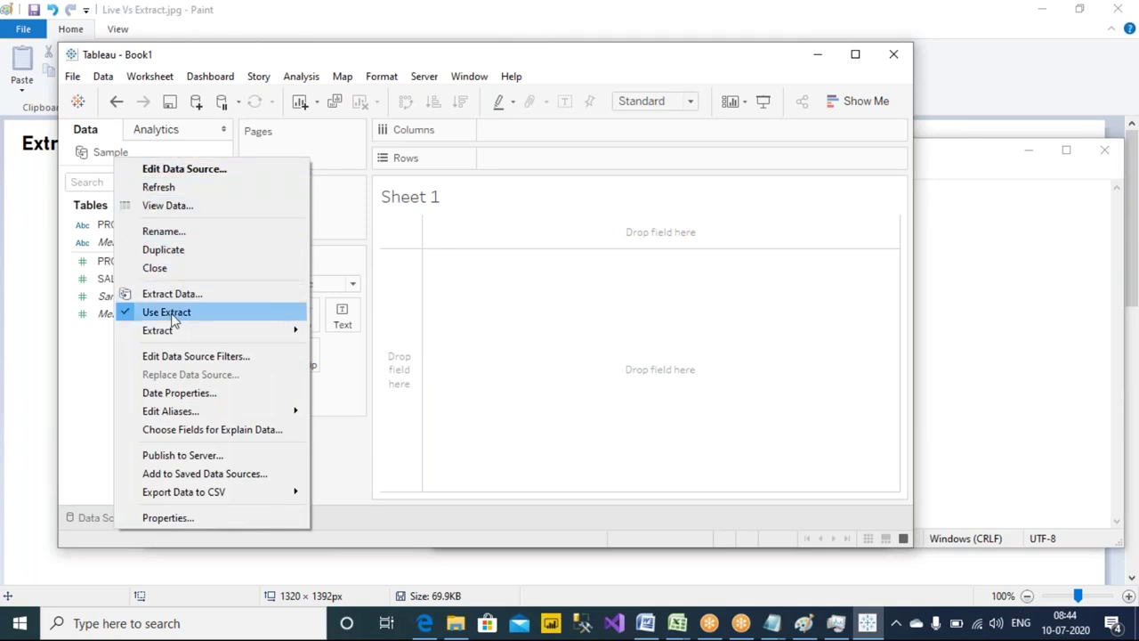
mouse_move(183, 339)
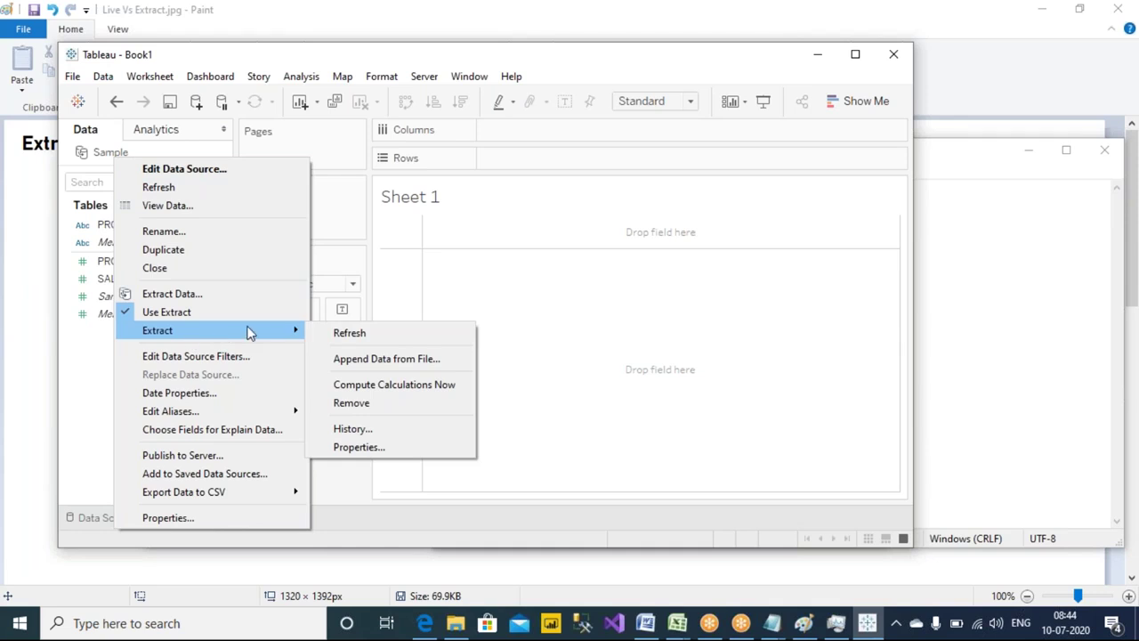
left_click(371, 336)
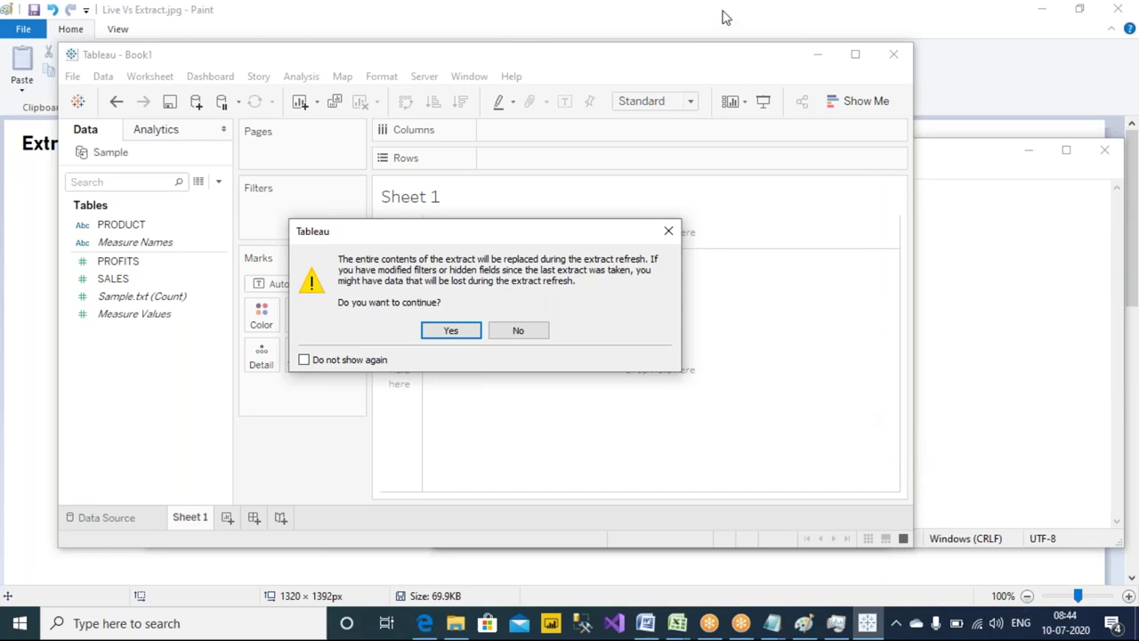
- Circle the warning's first sentence, about the extract's entire contents being replaced, with the red annotation pen
left_click(743, 54)
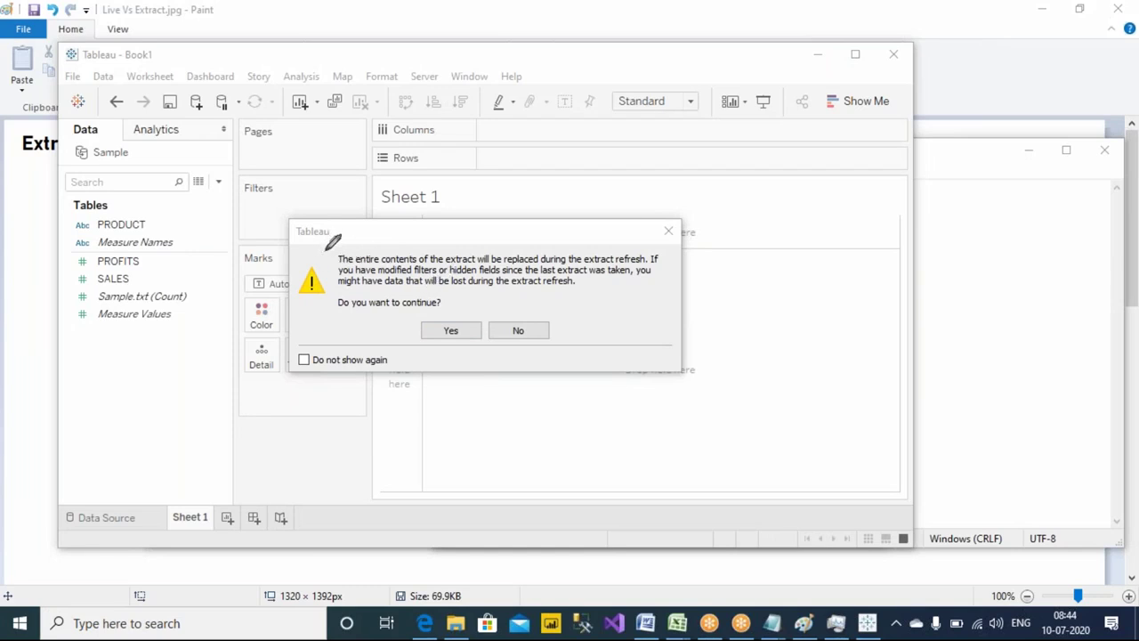
mouse_move(338, 261)
left_mouse_down()
mouse_move(640, 268)
mouse_move(650, 252)
mouse_move(561, 237)
mouse_move(300, 241)
mouse_move(338, 260)
left_mouse_up()
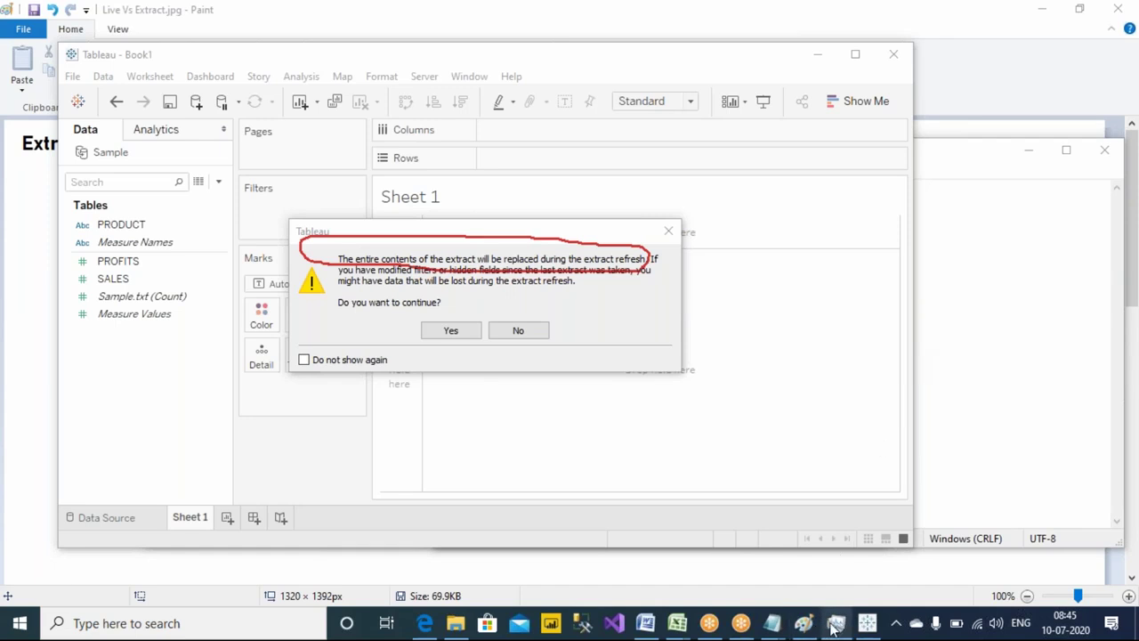
- Switch to the Live Vs Extract.jpg Paint window, erase all red annotations, and place the window beside the Tableau refresh warning
mouse_move(836, 626)
left_click(821, 579)
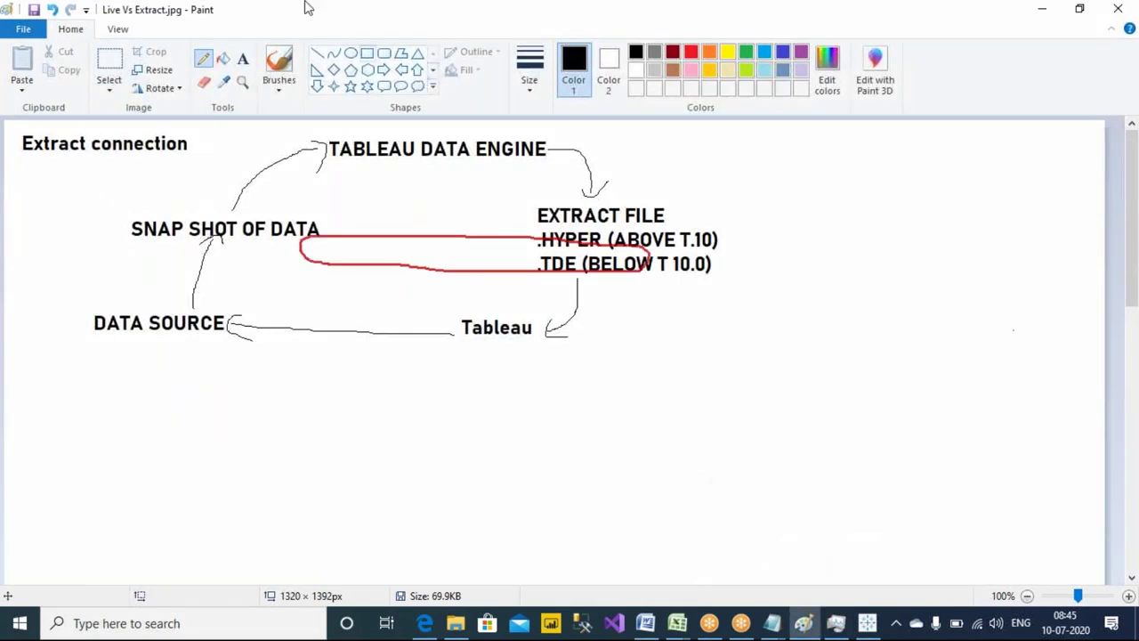
mouse_move(242, 9)
left_mouse_down()
mouse_move(589, 110)
mouse_move(810, 108)
left_mouse_up()
left_click(756, 131)
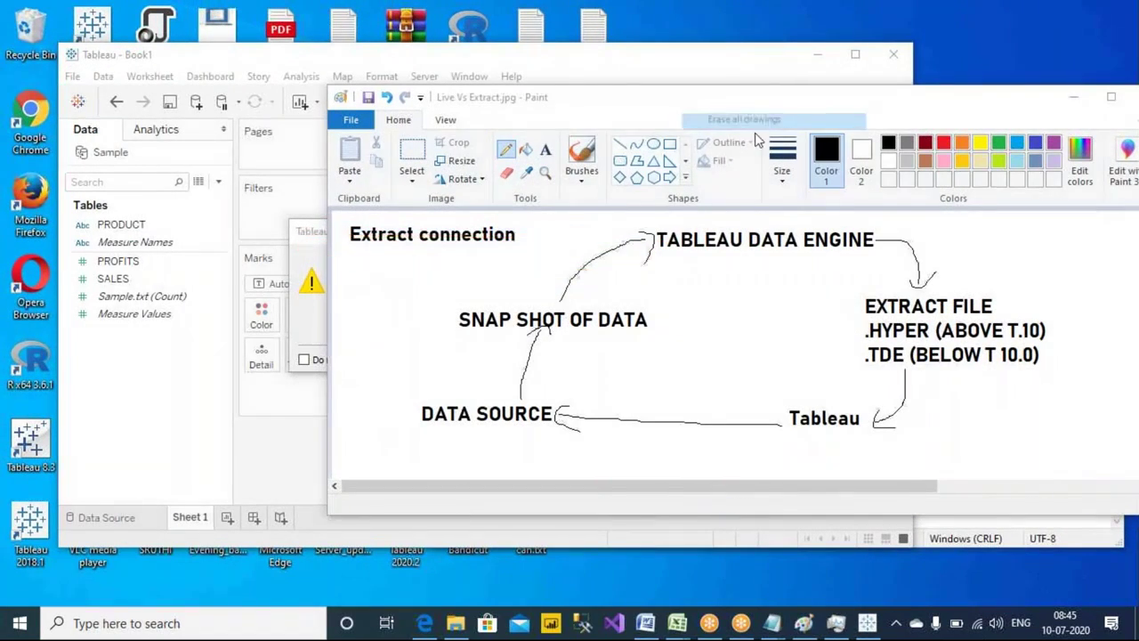
left_click_drag(617, 101, 752, 85)
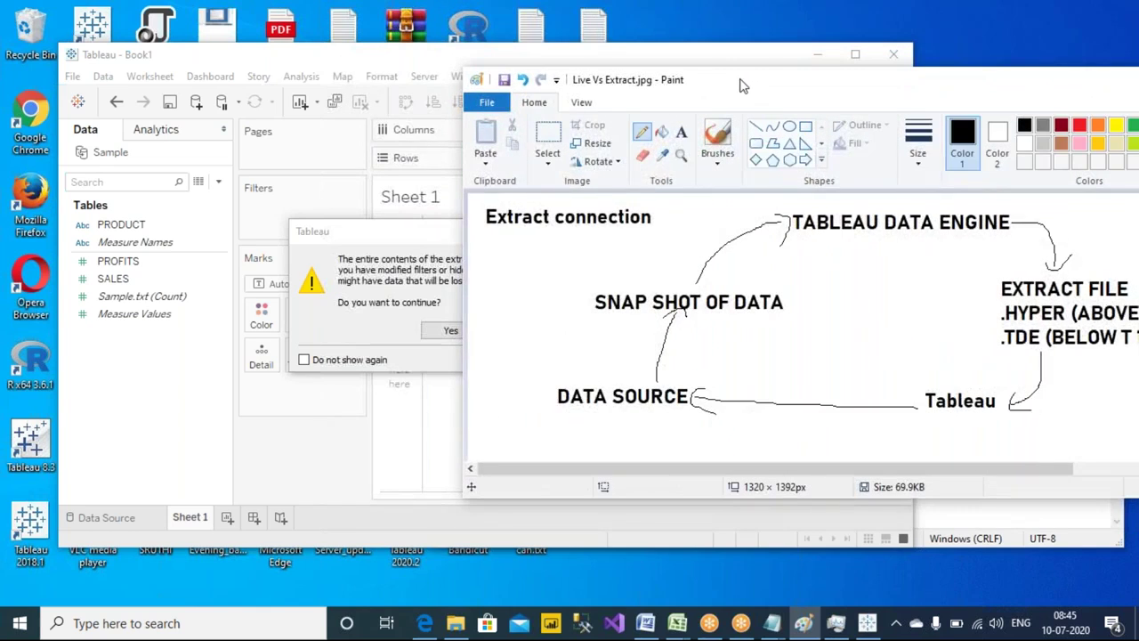
- Annotate the extract connection diagram in red: circle the whole cycle and SNAP SHOT OF DATA, and draw arrows through TABLEAU DATA ENGINE to EXTRACT FILE
left_click(728, 49)
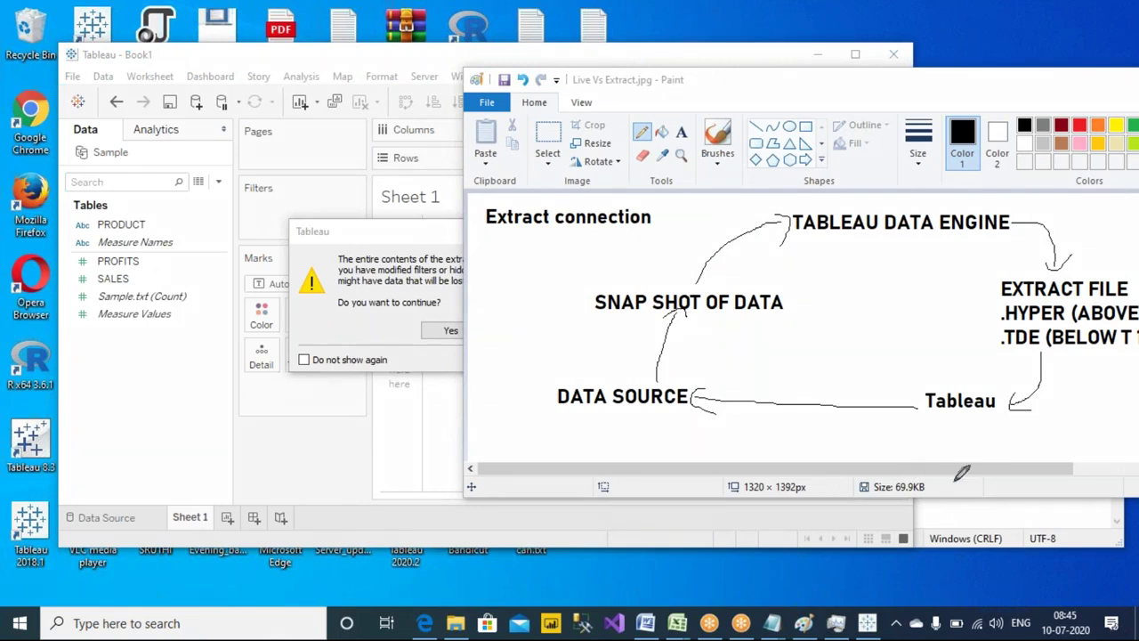
mouse_move(952, 436)
left_mouse_down()
mouse_move(734, 463)
mouse_move(577, 434)
mouse_move(538, 343)
mouse_move(551, 237)
mouse_move(652, 139)
mouse_move(833, 116)
mouse_move(969, 148)
mouse_move(1074, 224)
mouse_move(1082, 343)
mouse_move(1021, 440)
left_mouse_up()
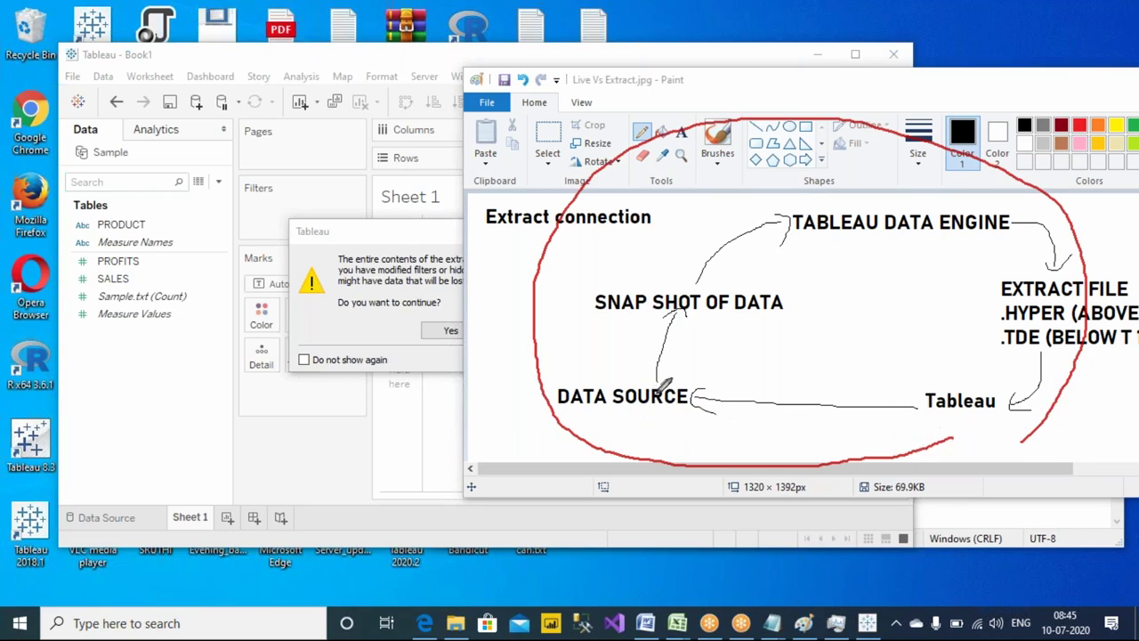
left_click_drag(753, 380, 832, 361)
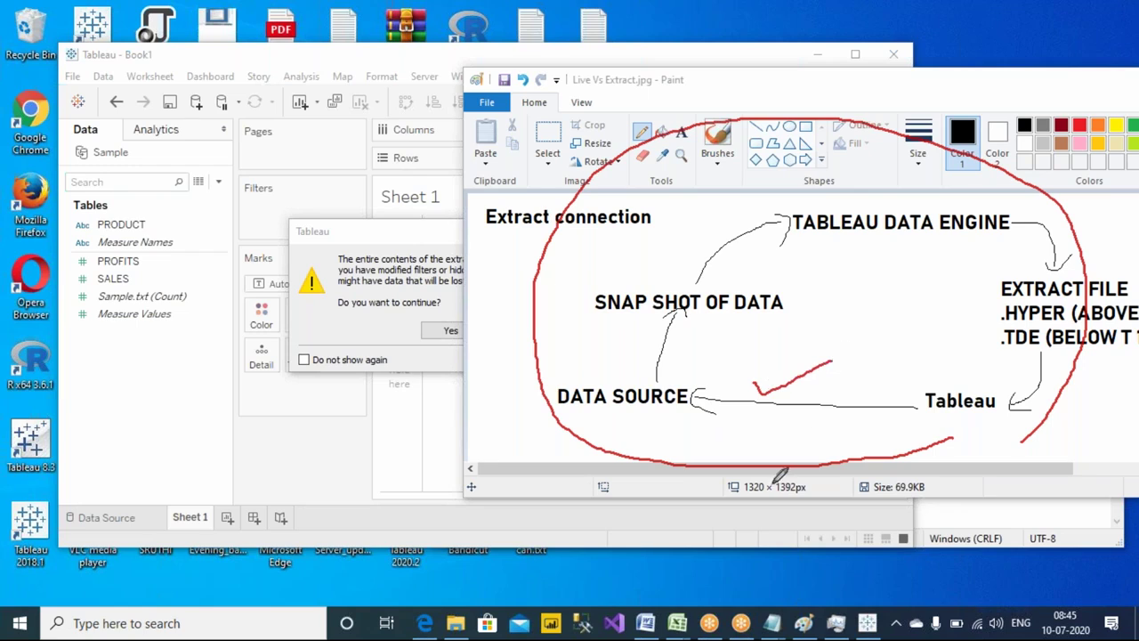
mouse_move(585, 317)
left_mouse_down()
mouse_move(770, 330)
mouse_move(808, 315)
mouse_move(783, 284)
mouse_move(660, 249)
mouse_move(603, 251)
mouse_move(583, 281)
mouse_move(589, 316)
left_mouse_up()
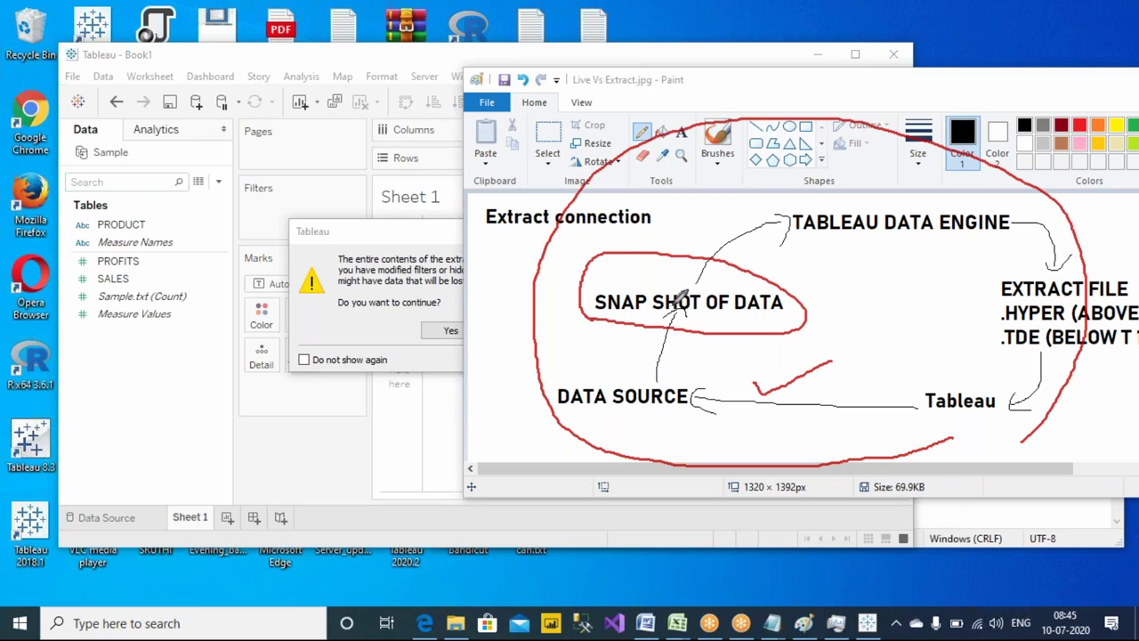
mouse_move(676, 255)
left_mouse_down()
mouse_move(700, 211)
mouse_move(772, 215)
left_mouse_up()
mouse_move(1035, 210)
left_mouse_down()
mouse_move(1048, 233)
mouse_move(1039, 274)
left_mouse_up()
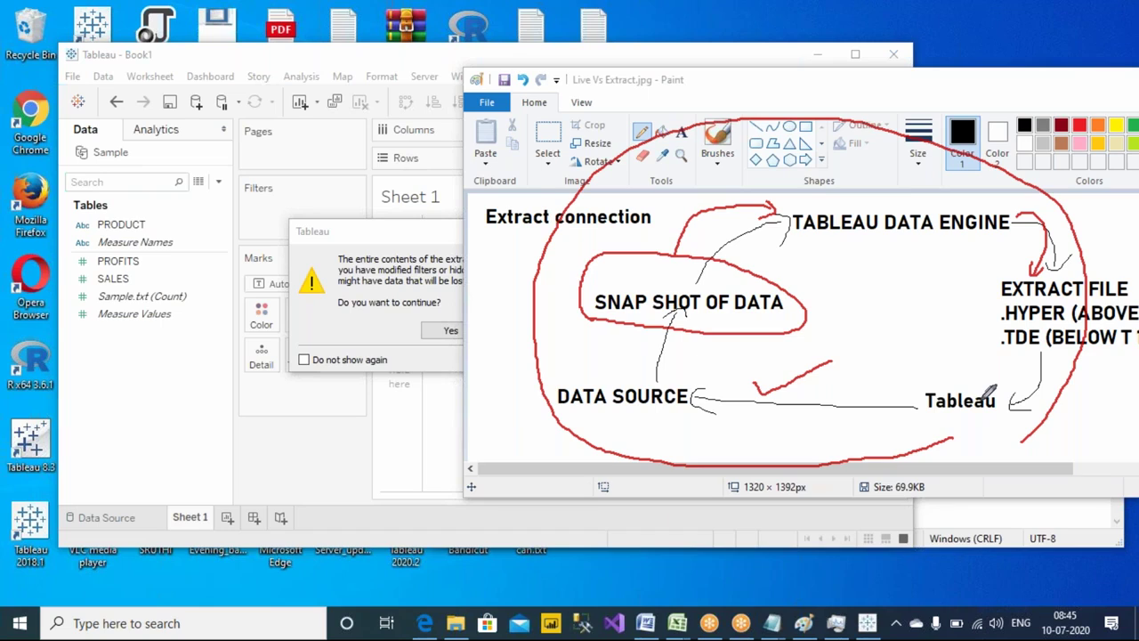
- Write "Sample.hyper" in red beside EXTRACT FILE, box it, add a circled X below, and draw an arrow into the box
left_click_drag(989, 303, 943, 304)
mouse_move(857, 285)
left_mouse_down()
mouse_move(897, 283)
mouse_move(911, 312)
mouse_move(917, 281)
mouse_move(911, 299)
mouse_move(936, 290)
mouse_move(933, 302)
mouse_move(970, 277)
mouse_move(969, 306)
mouse_move(981, 274)
mouse_move(982, 286)
mouse_move(1014, 270)
left_mouse_up()
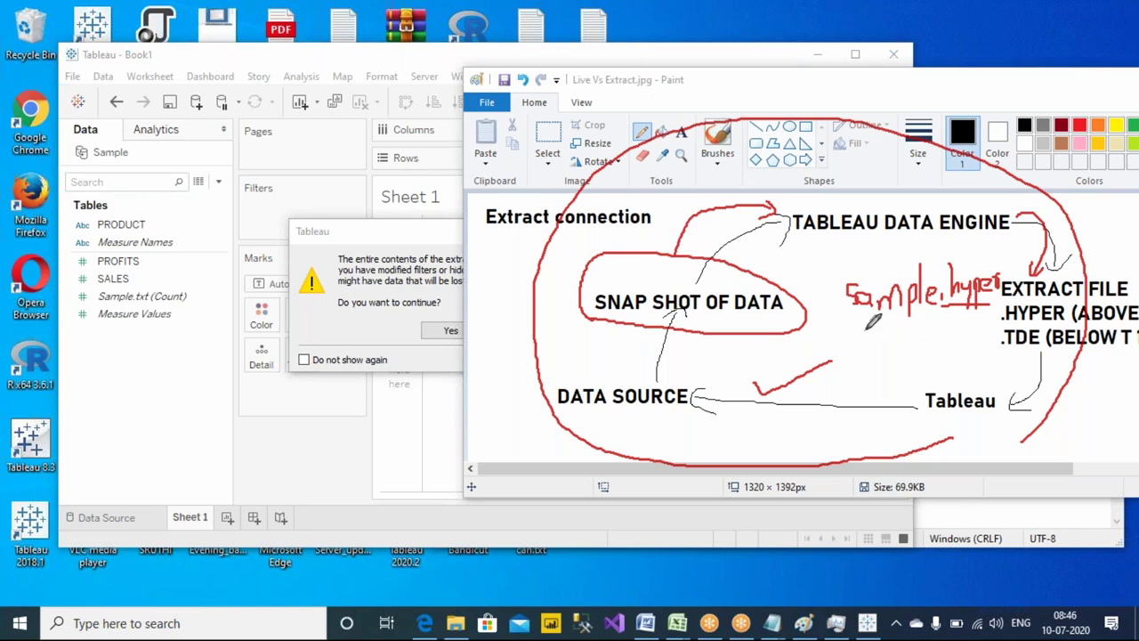
mouse_move(837, 267)
left_mouse_down()
mouse_move(860, 317)
mouse_move(930, 322)
mouse_move(999, 314)
mouse_move(1024, 270)
mouse_move(933, 246)
mouse_move(848, 247)
mouse_move(840, 276)
left_mouse_up()
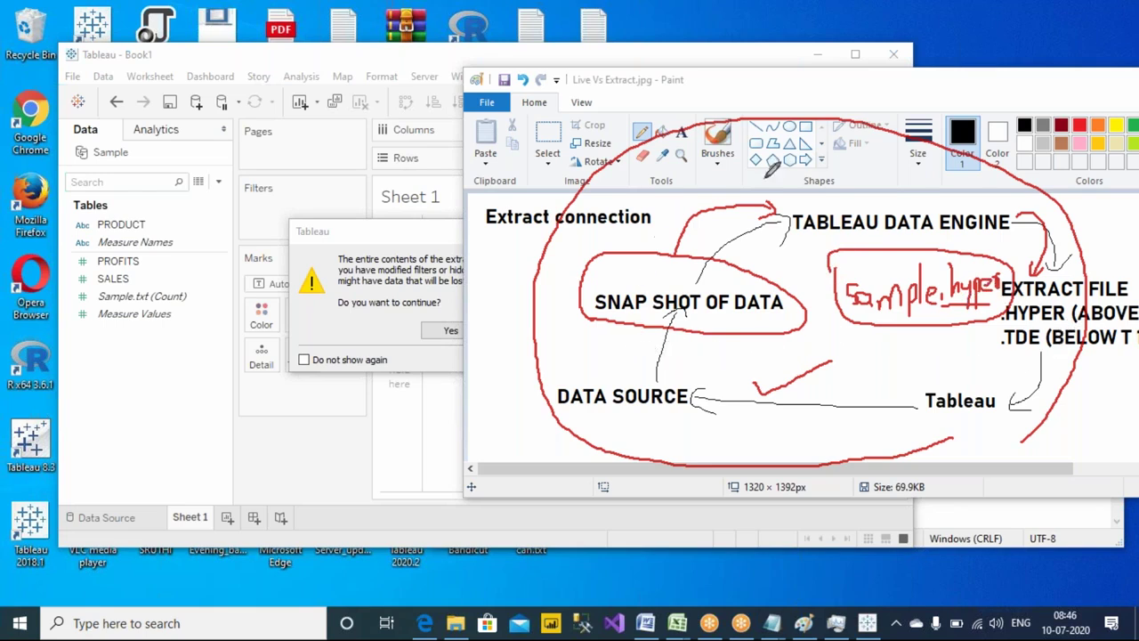
mouse_move(893, 326)
left_mouse_down()
mouse_move(892, 345)
mouse_move(922, 363)
mouse_move(909, 364)
mouse_move(916, 372)
mouse_move(907, 341)
left_mouse_up()
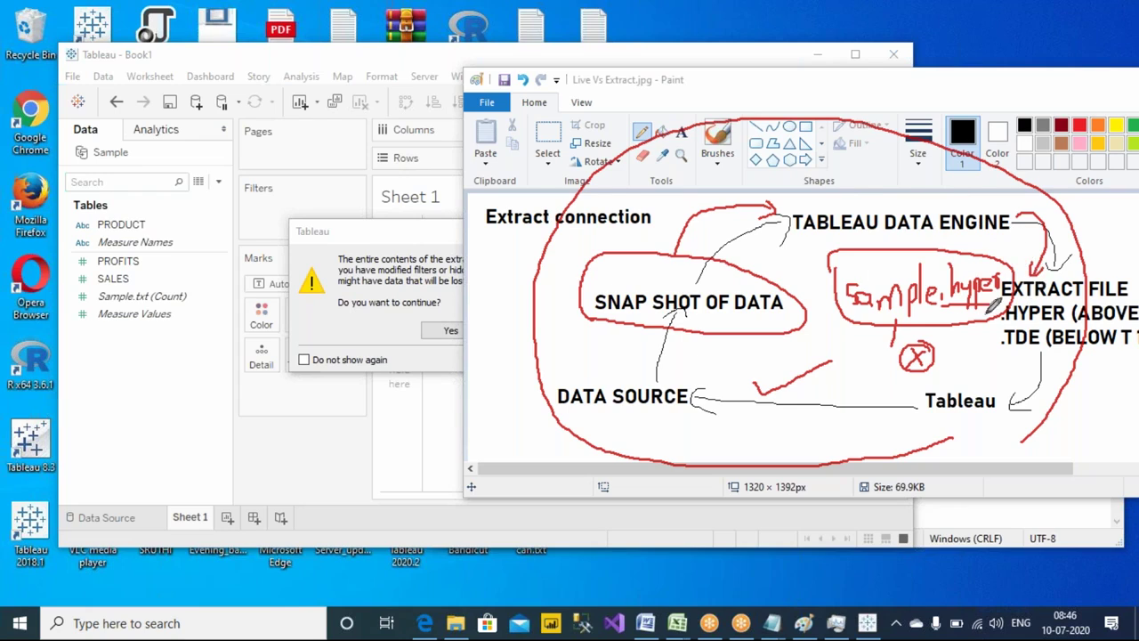
left_click_drag(788, 252, 827, 265)
- Move the Tableau refresh warning aside, agree to replace the extract's contents, and erase the red annotations
left_click_drag(399, 233, 205, 227)
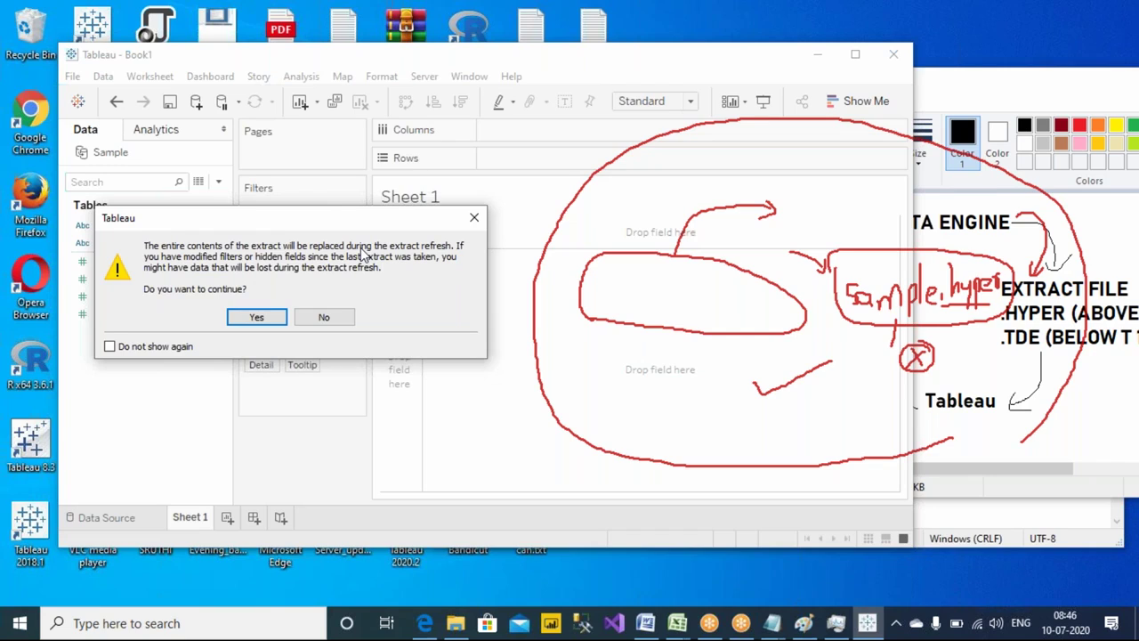
left_click(258, 318)
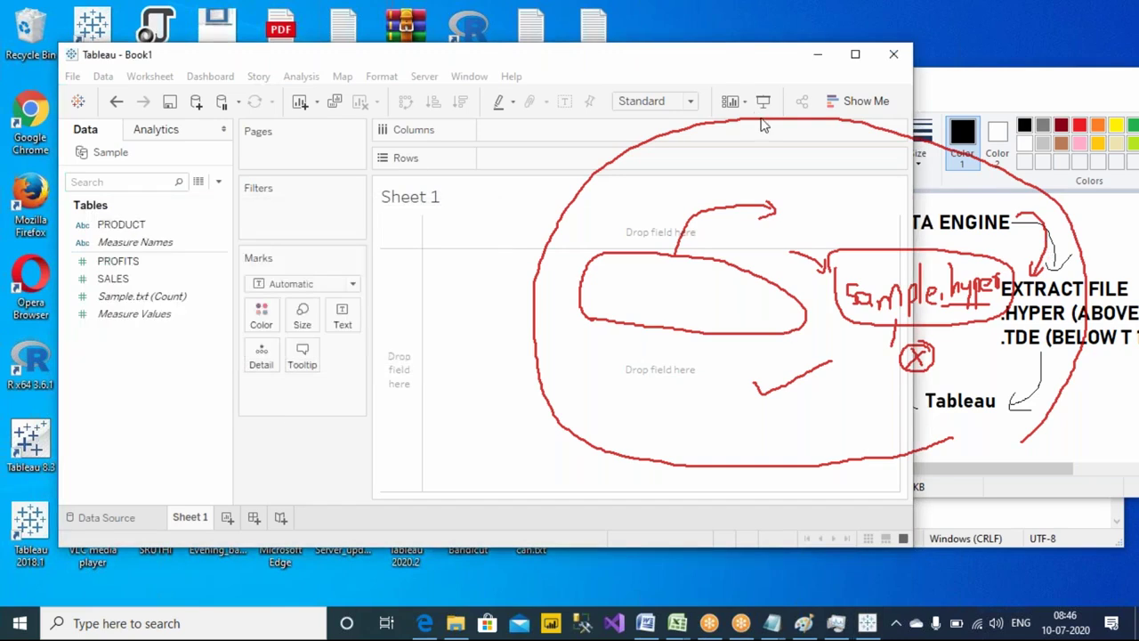
key("Escape")
- View the Sample data source's underlying data and check row F's values
left_click(1088, 386)
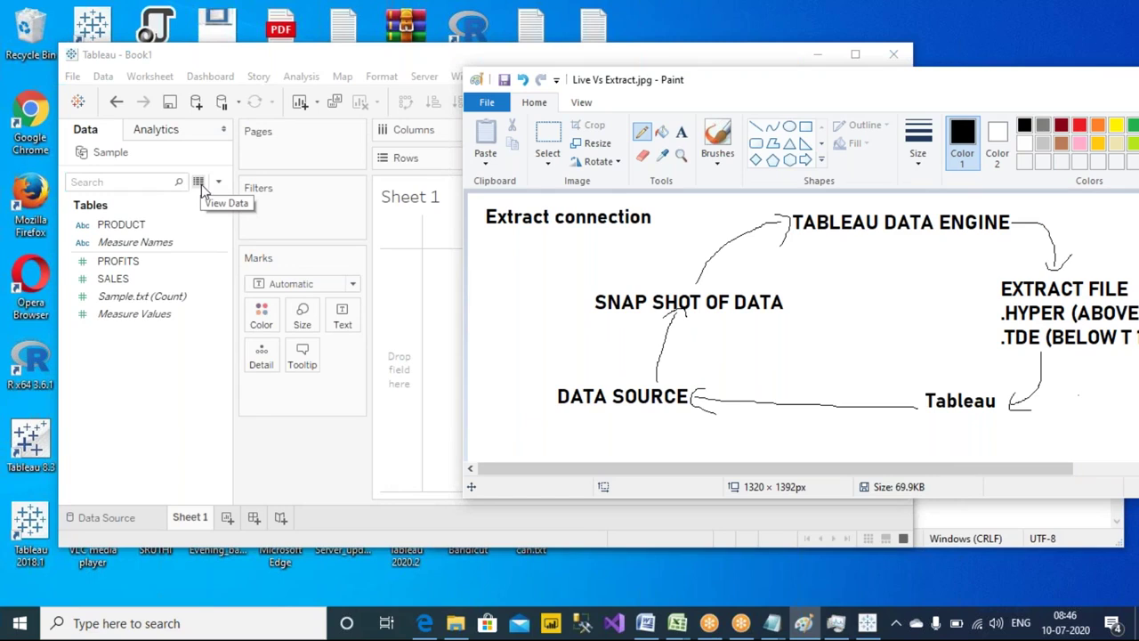
left_click(191, 274)
left_click(300, 275)
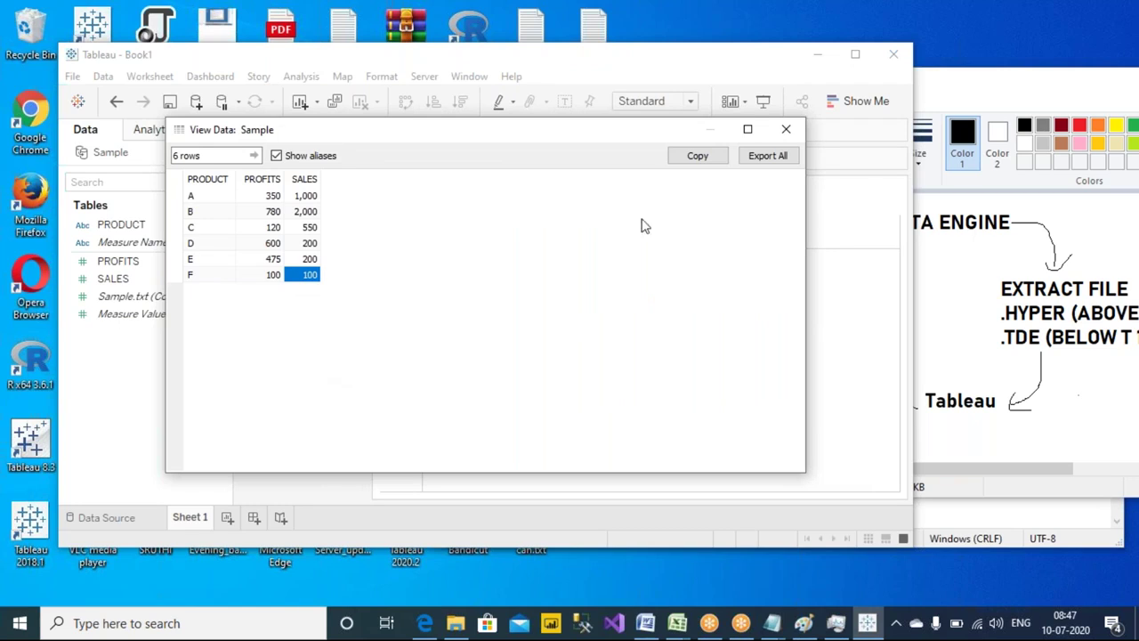
- Write "1,00,000" in red over the data view, with an arrow to '1' New written below it
left_click(722, 16)
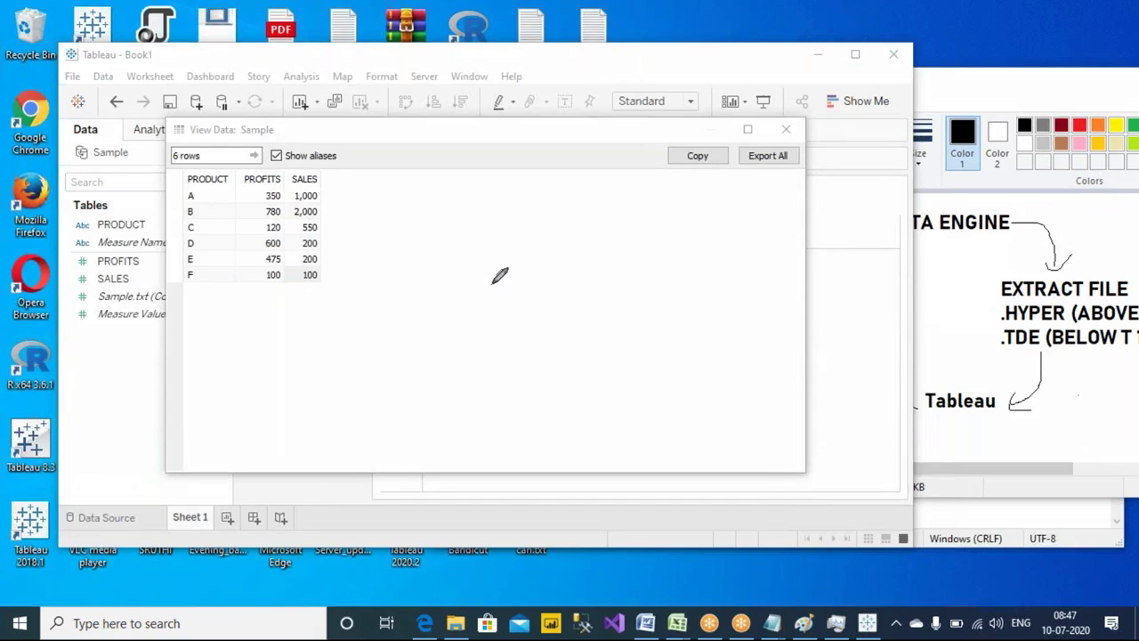
mouse_move(431, 149)
left_mouse_down()
mouse_move(468, 146)
mouse_move(495, 150)
mouse_move(491, 159)
mouse_move(517, 151)
left_mouse_up()
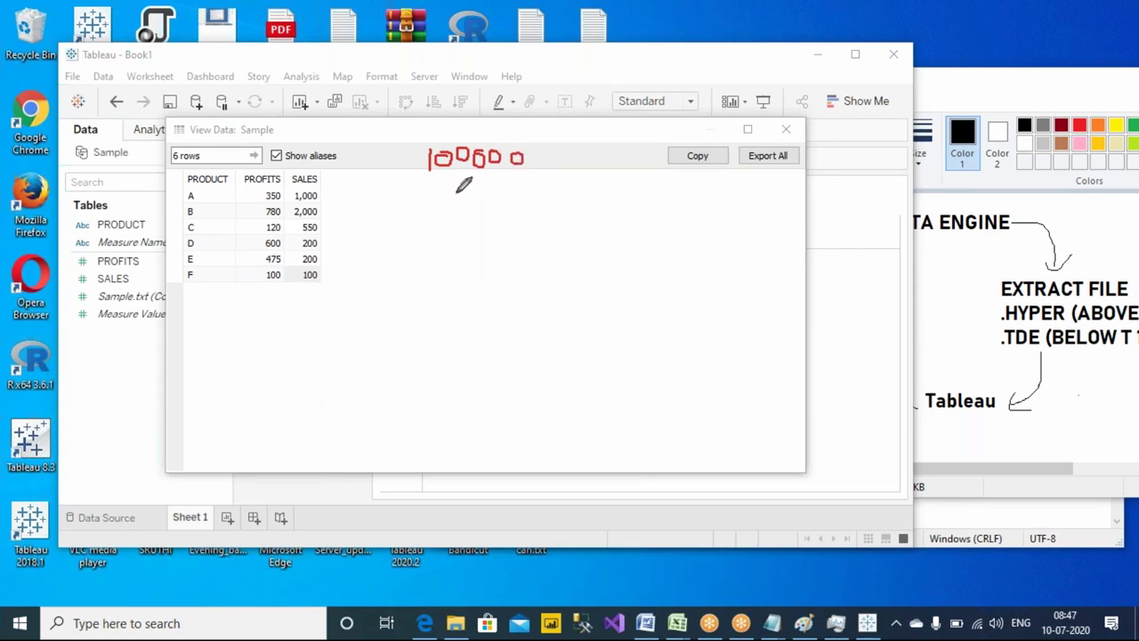
left_click_drag(440, 180, 461, 186)
mouse_move(372, 233)
left_mouse_down()
mouse_move(478, 241)
mouse_move(468, 250)
mouse_move(509, 239)
mouse_move(504, 262)
mouse_move(516, 263)
left_mouse_up()
mouse_move(481, 208)
left_mouse_down()
mouse_move(483, 218)
mouse_move(585, 226)
mouse_move(587, 247)
mouse_move(620, 230)
left_mouse_up()
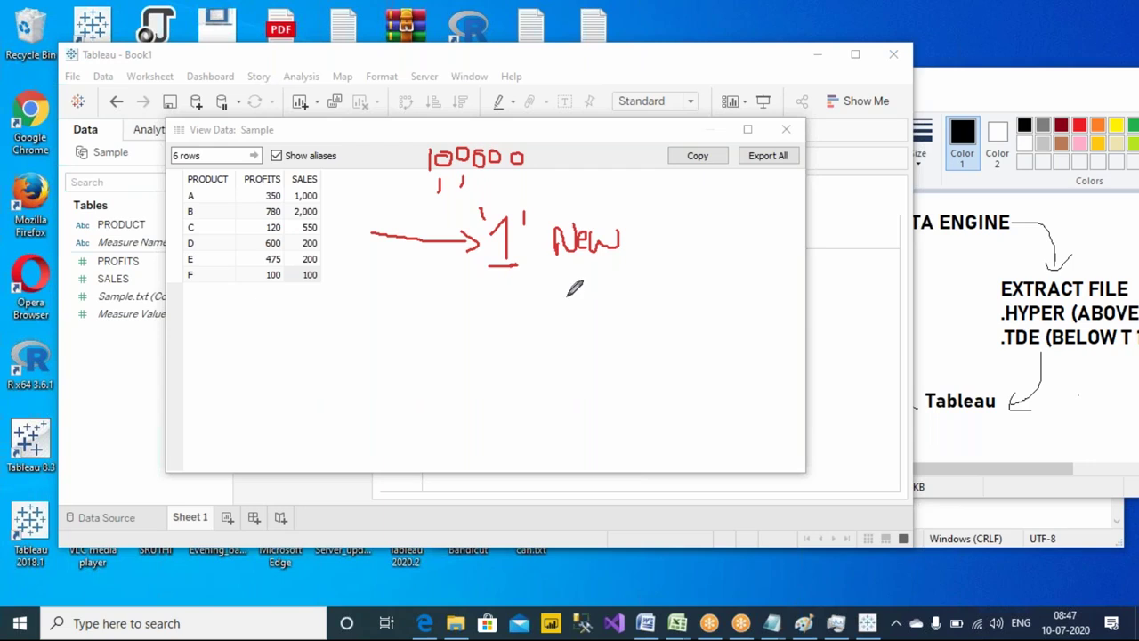
- Circle the handwritten 1,00,000, connect it by an arrow to a box marked X, and write "1,00,001" above the box
mouse_move(538, 140)
left_mouse_down()
mouse_move(453, 107)
mouse_move(394, 125)
mouse_move(389, 151)
mouse_move(400, 179)
mouse_move(427, 190)
mouse_move(508, 191)
mouse_move(549, 172)
mouse_move(539, 134)
left_mouse_up()
mouse_move(790, 230)
left_mouse_down()
mouse_move(786, 296)
mouse_move(886, 297)
mouse_move(885, 244)
mouse_move(846, 220)
mouse_move(788, 231)
left_mouse_up()
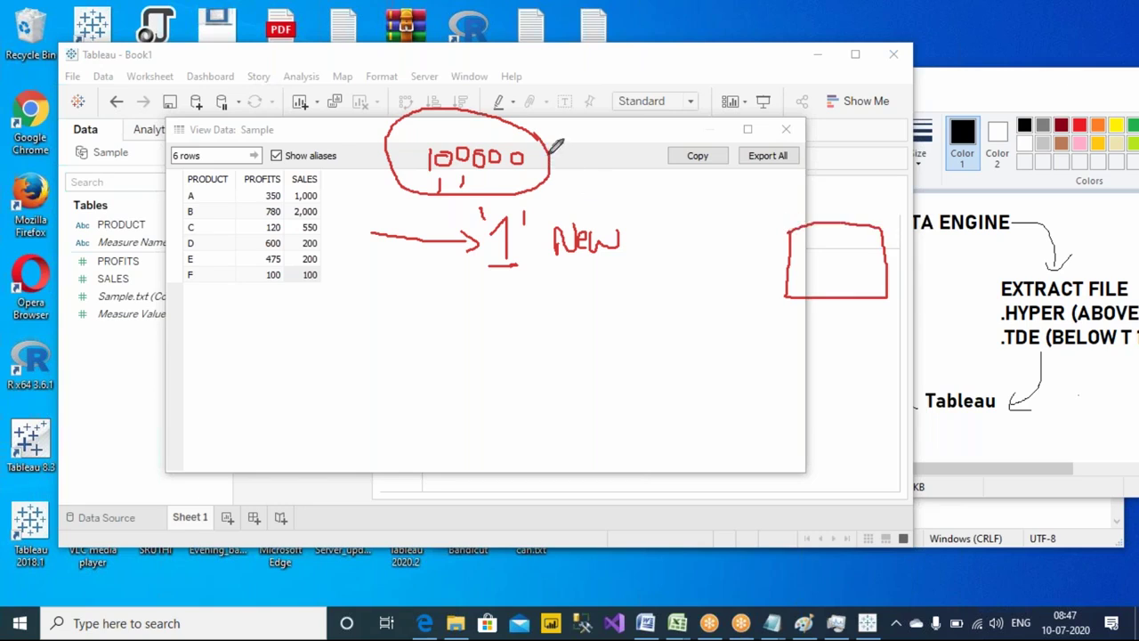
mouse_move(550, 154)
left_mouse_down()
mouse_move(588, 151)
mouse_move(725, 191)
mouse_move(788, 230)
mouse_move(768, 234)
mouse_move(794, 213)
left_mouse_up()
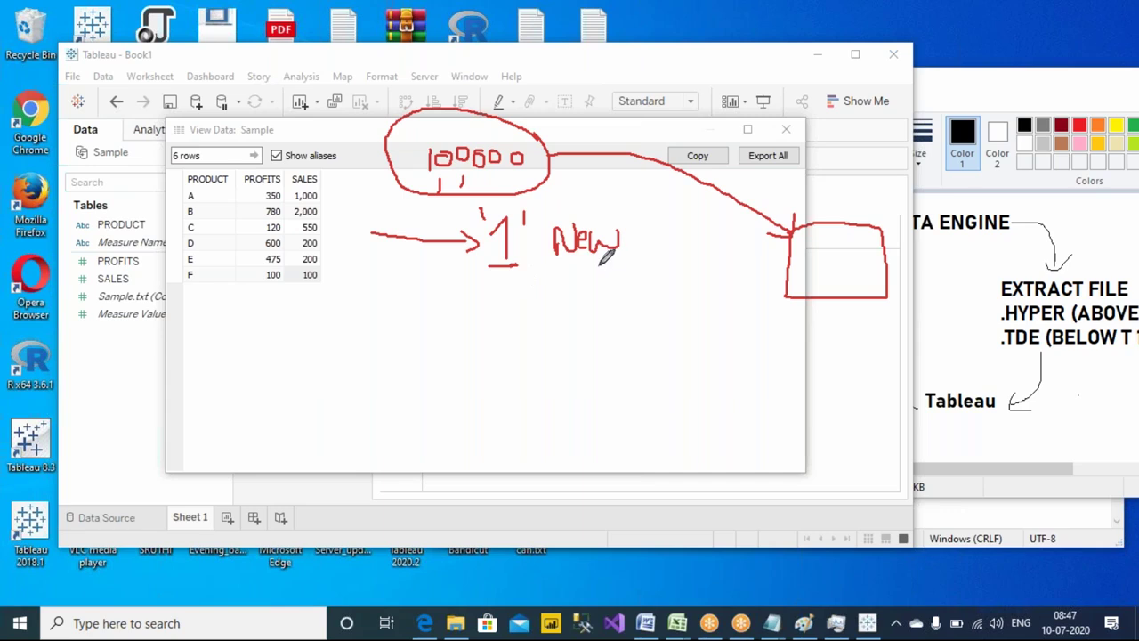
mouse_move(826, 249)
left_mouse_down()
mouse_move(848, 272)
mouse_move(817, 275)
left_mouse_up()
mouse_move(810, 185)
left_mouse_down()
mouse_move(863, 190)
mouse_move(867, 215)
mouse_move(877, 187)
mouse_move(887, 196)
mouse_move(896, 178)
mouse_move(907, 206)
left_mouse_up()
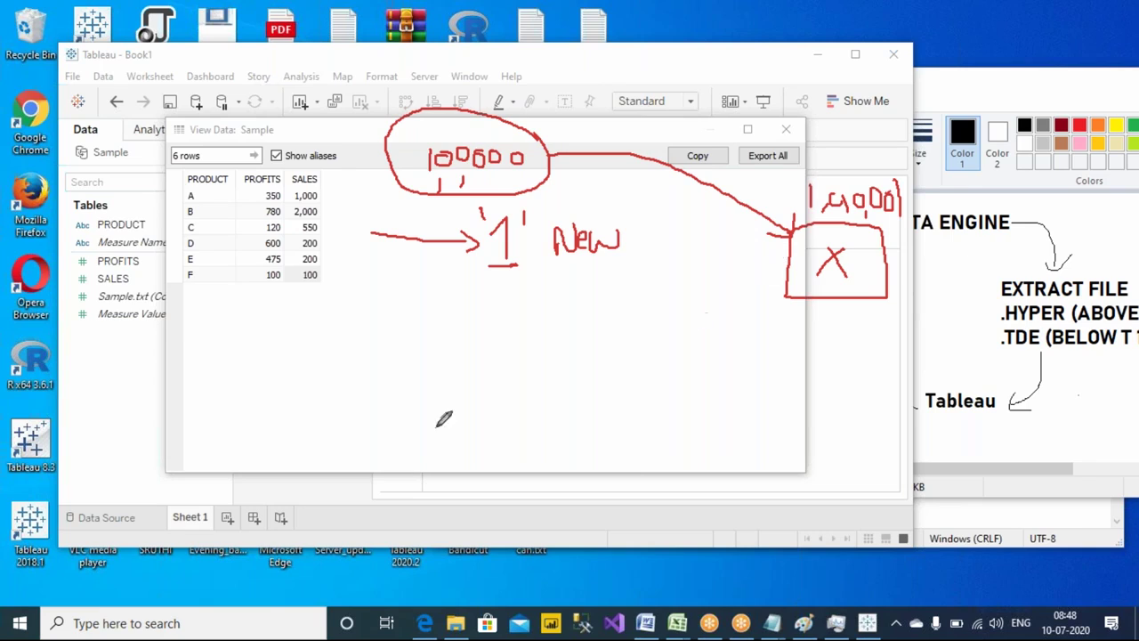
- Write "Ex" in red with two branches to "Full" and "Incremental", and double-underline both branch labels
mouse_move(289, 342)
left_mouse_down()
mouse_move(296, 371)
mouse_move(293, 343)
mouse_move(321, 325)
mouse_move(338, 358)
mouse_move(311, 372)
mouse_move(481, 329)
left_mouse_up()
left_click_drag(365, 363, 489, 406)
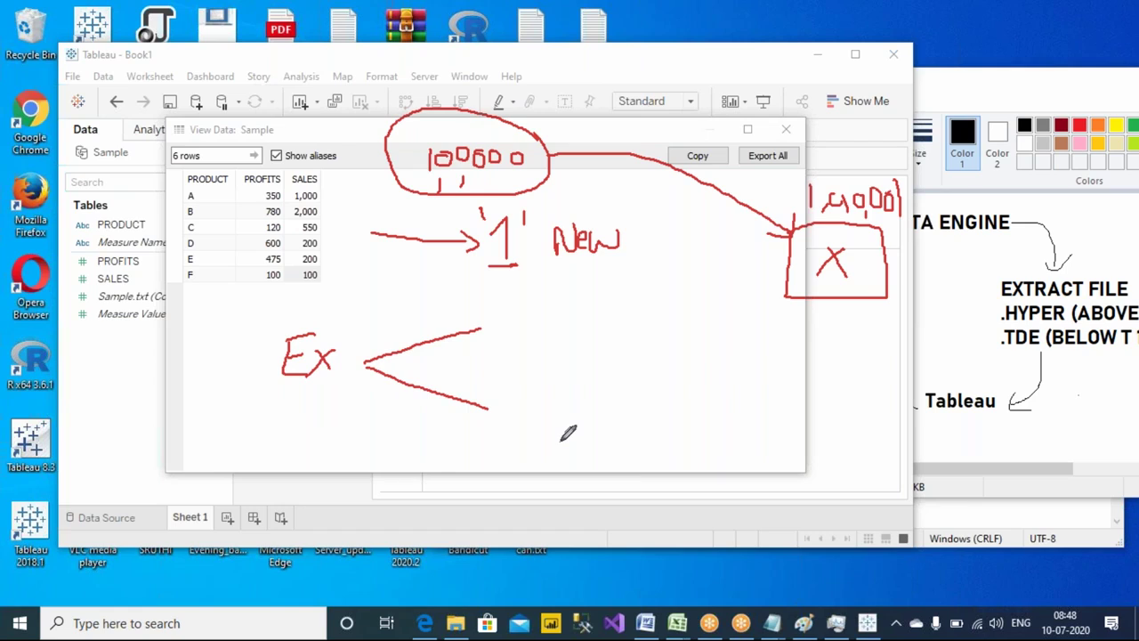
mouse_move(519, 299)
left_mouse_down()
mouse_move(517, 328)
mouse_move(524, 289)
mouse_move(520, 309)
mouse_move(539, 323)
mouse_move(553, 297)
mouse_move(553, 324)
mouse_move(560, 295)
mouse_move(566, 323)
left_mouse_up()
mouse_move(534, 394)
left_mouse_down()
mouse_move(534, 420)
mouse_move(548, 390)
left_mouse_up()
mouse_move(523, 427)
left_mouse_down()
mouse_move(557, 424)
mouse_move(560, 410)
mouse_move(590, 419)
mouse_move(599, 408)
mouse_move(645, 424)
mouse_move(667, 413)
mouse_move(665, 431)
mouse_move(678, 413)
mouse_move(688, 423)
mouse_move(726, 431)
left_mouse_up()
mouse_move(551, 449)
left_mouse_down()
mouse_move(689, 445)
mouse_move(659, 461)
left_mouse_up()
left_click_drag(518, 341, 554, 350)
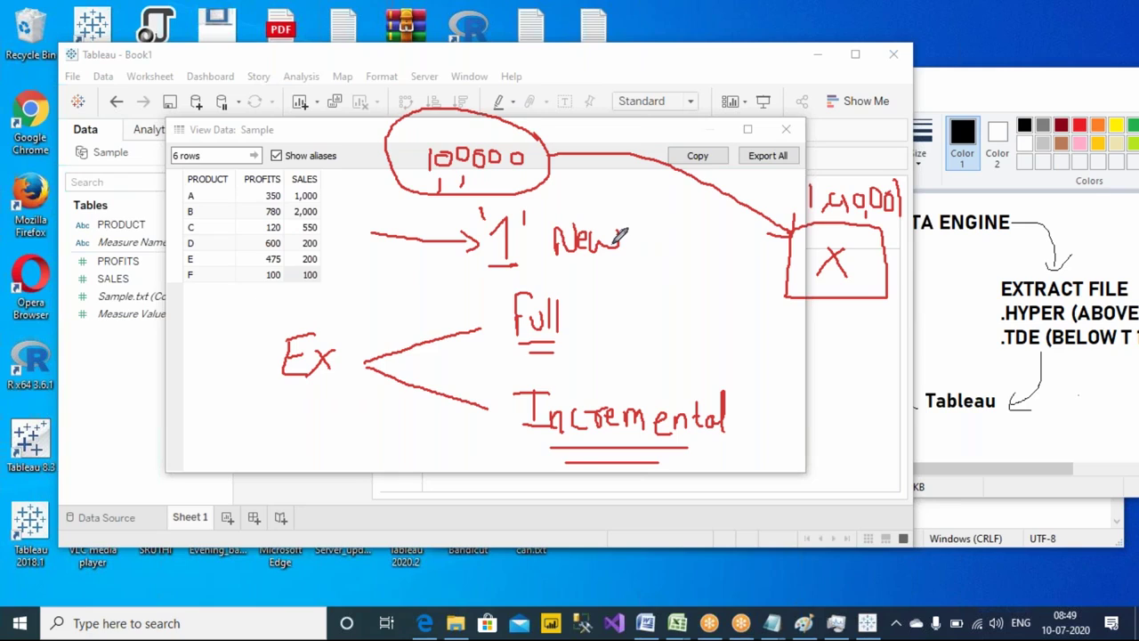
- Draw a second box with an arrow from "New", tick "Incremental", circle "Full", and erase all the red annotations
mouse_move(787, 360)
left_mouse_down()
mouse_move(854, 419)
mouse_move(886, 410)
mouse_move(886, 348)
mouse_move(785, 353)
left_mouse_up()
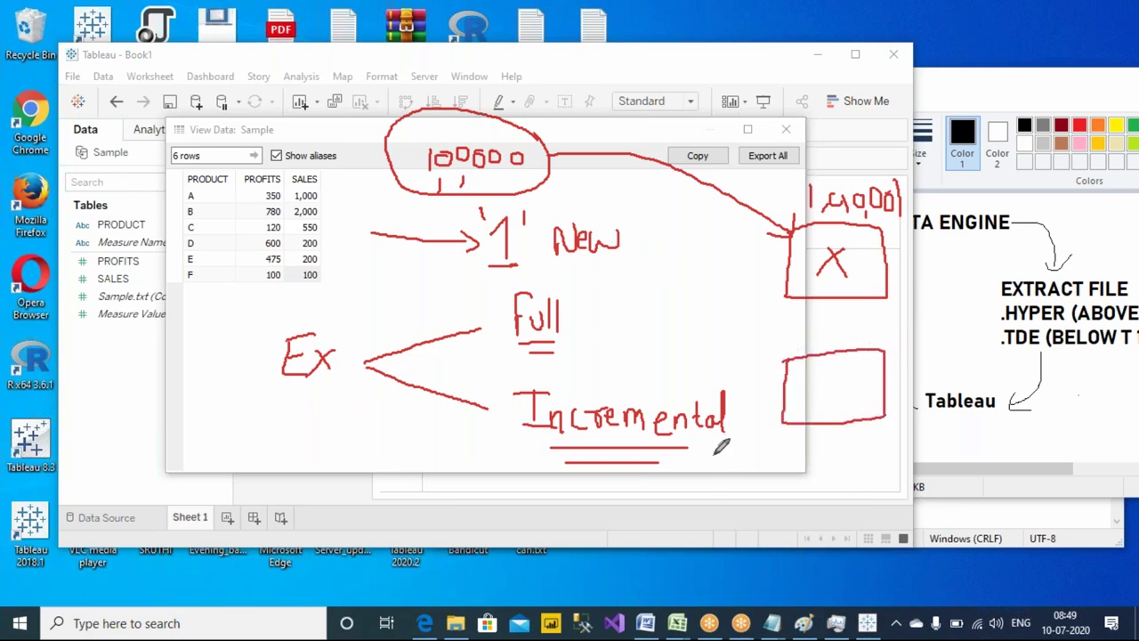
mouse_move(625, 275)
left_mouse_down()
mouse_move(707, 354)
mouse_move(743, 458)
mouse_move(789, 483)
mouse_move(837, 449)
left_mouse_up()
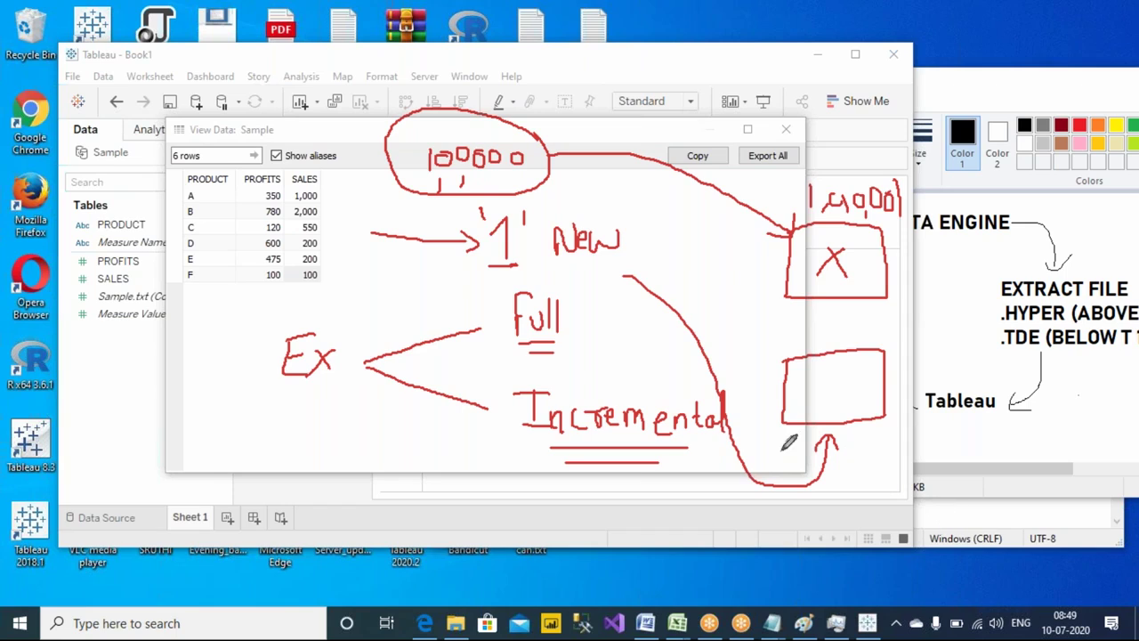
mouse_move(415, 435)
left_mouse_down()
mouse_move(425, 455)
mouse_move(525, 370)
left_mouse_up()
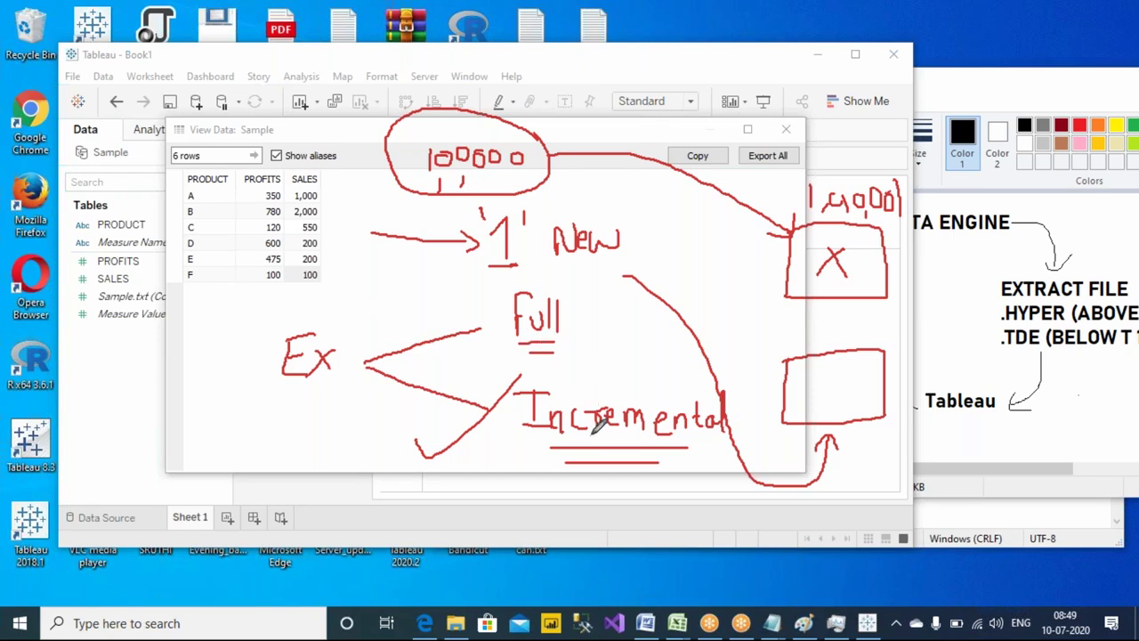
mouse_move(583, 303)
left_mouse_down()
mouse_move(533, 271)
mouse_move(478, 292)
mouse_move(471, 338)
mouse_move(502, 372)
mouse_move(588, 363)
mouse_move(597, 319)
mouse_move(583, 290)
left_mouse_up()
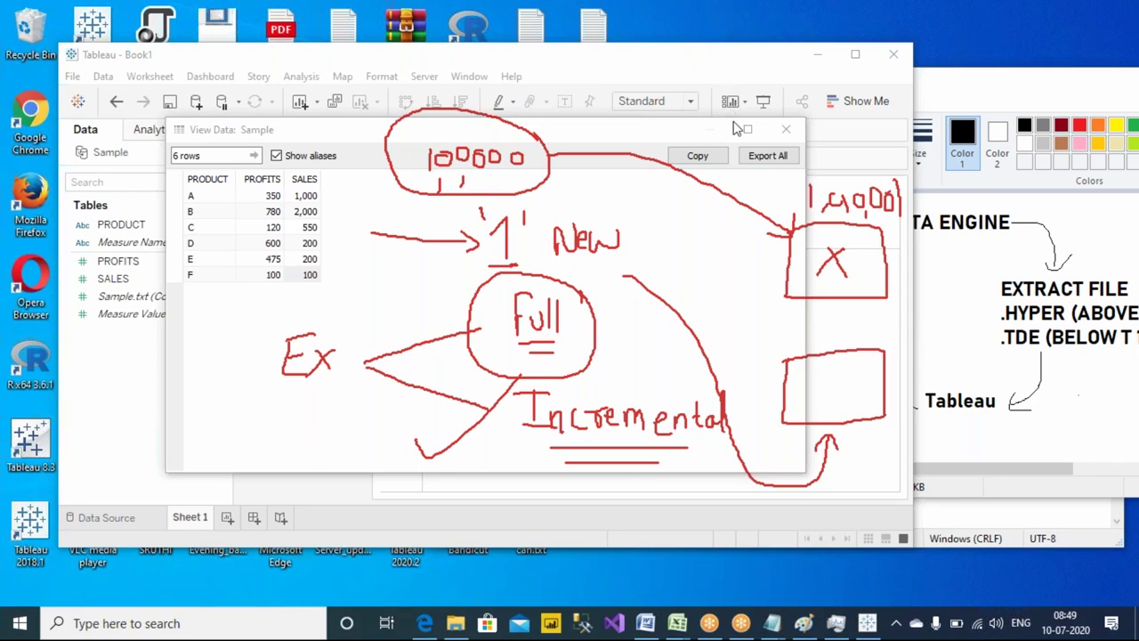
key("Escape")
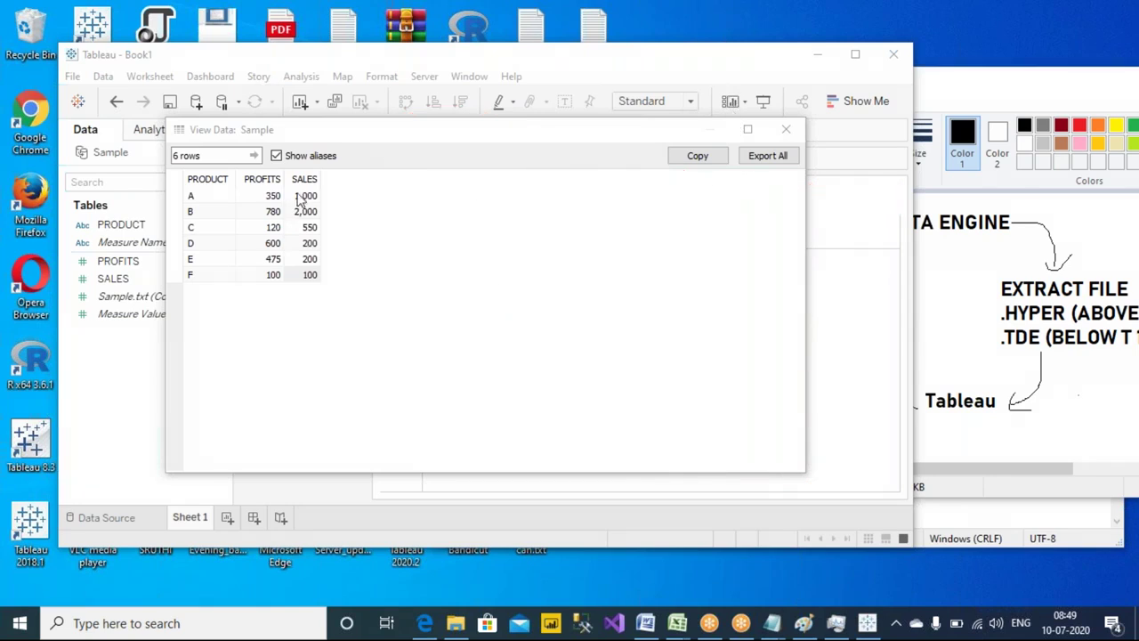
- Close the data view and refresh the Sample data source
left_click(792, 133)
left_click(782, 132)
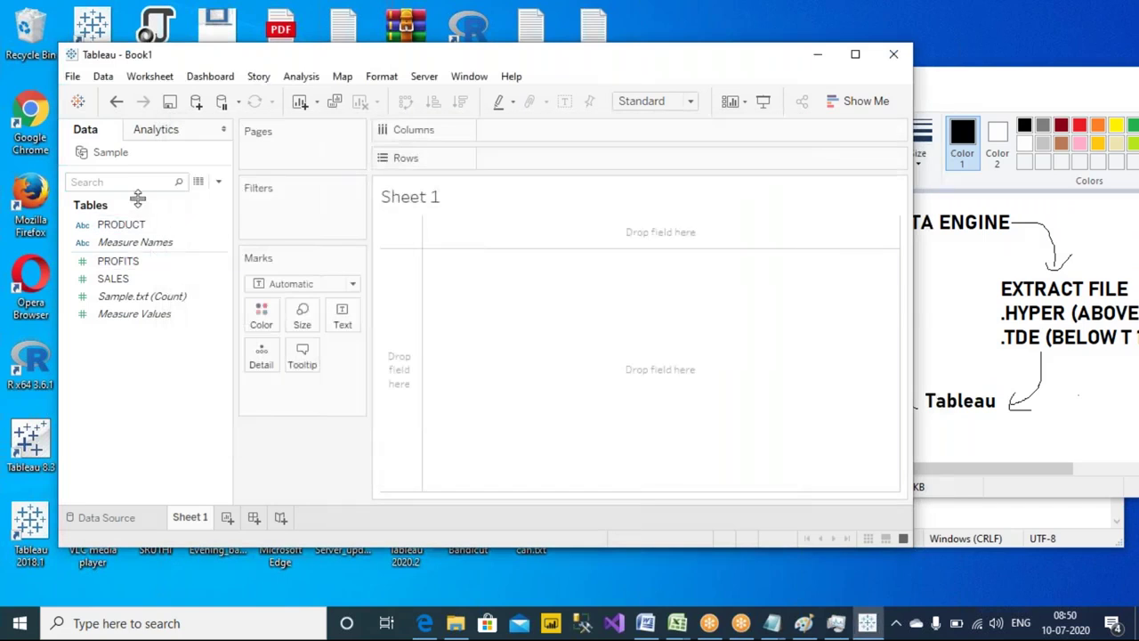
right_click(120, 153)
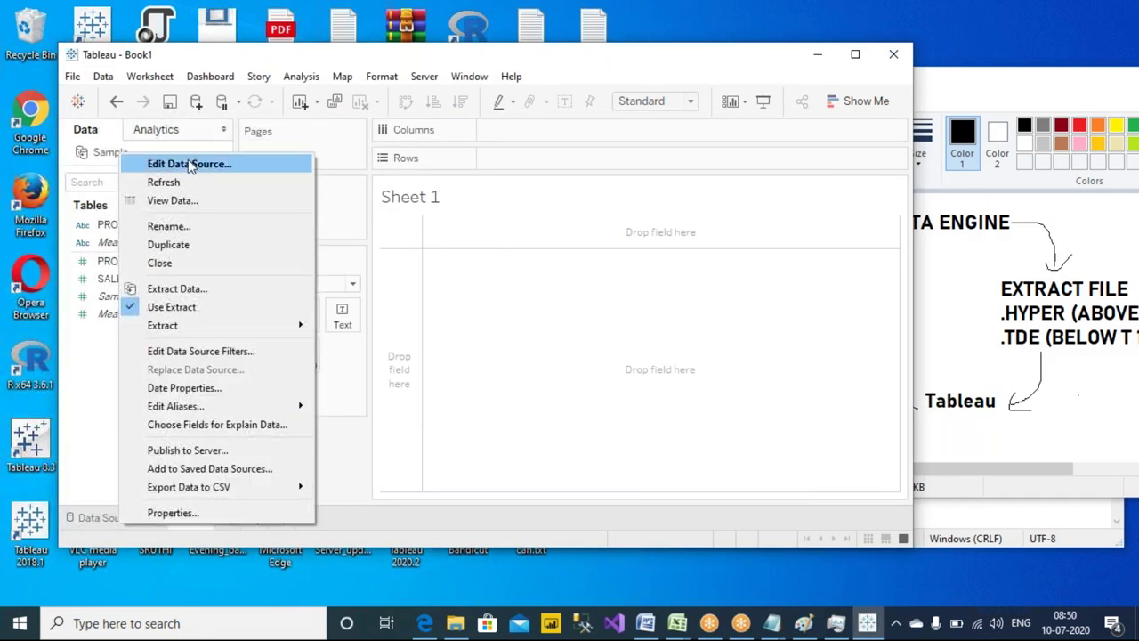
mouse_move(212, 326)
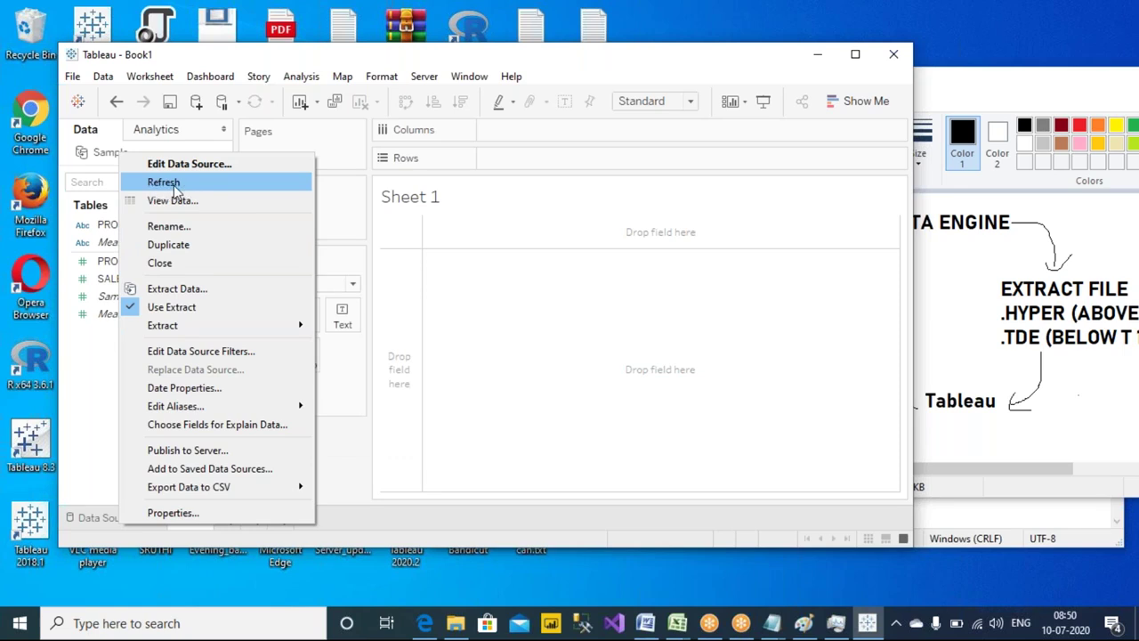
left_click(176, 184)
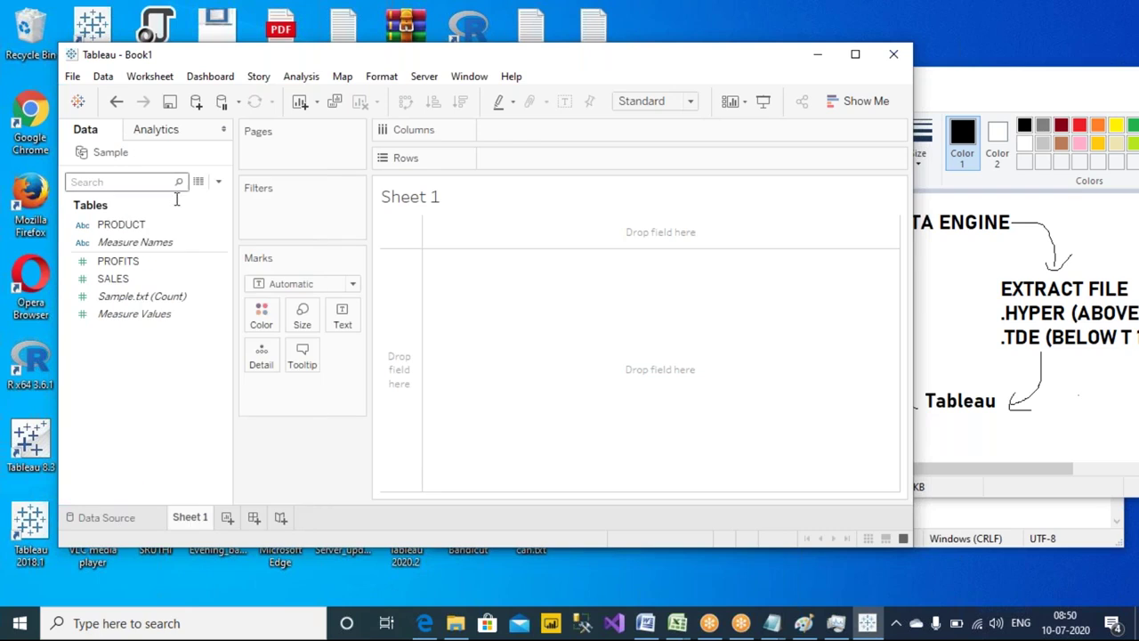
- Look at the Sample source's extract options, then switch to Sample.txt in Notepad and highlight some of its data rows
right_click(125, 155)
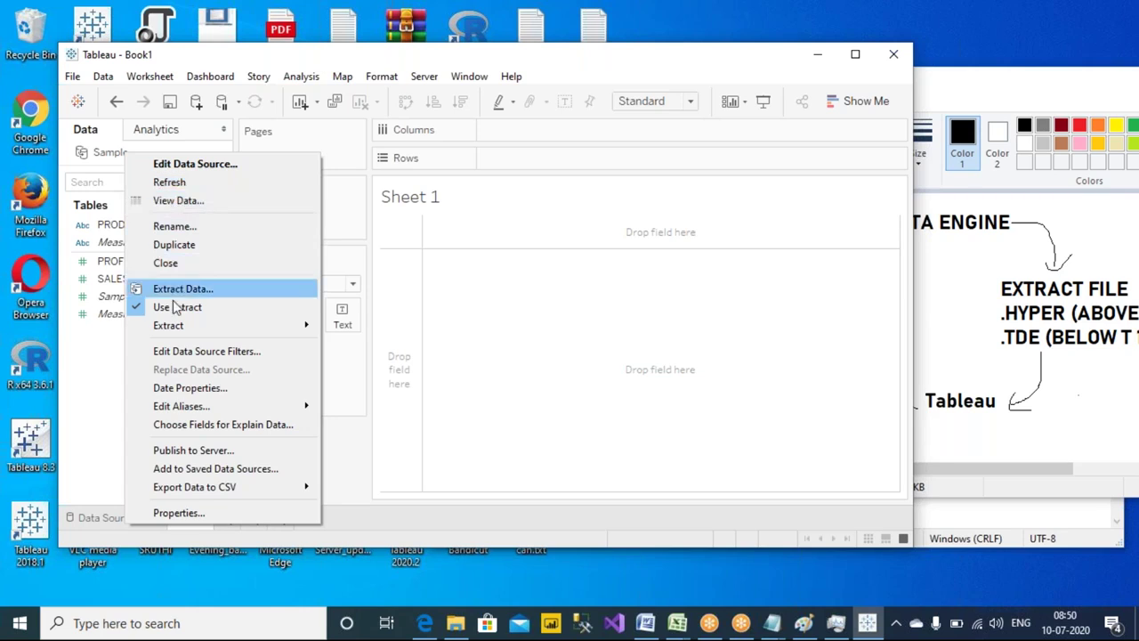
mouse_move(169, 329)
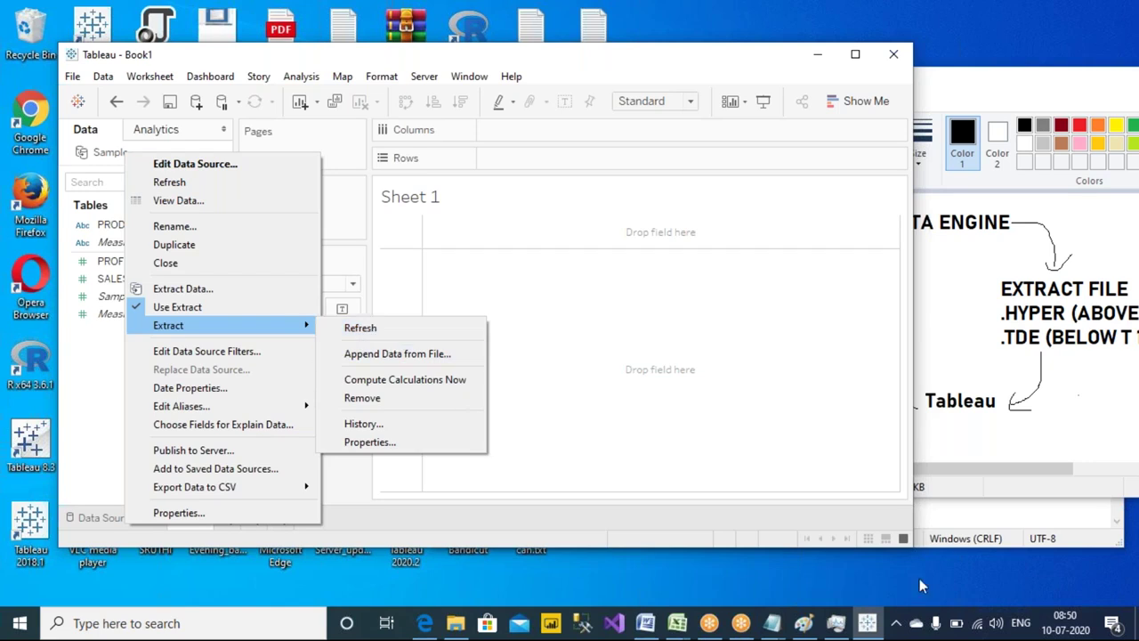
left_click(804, 618)
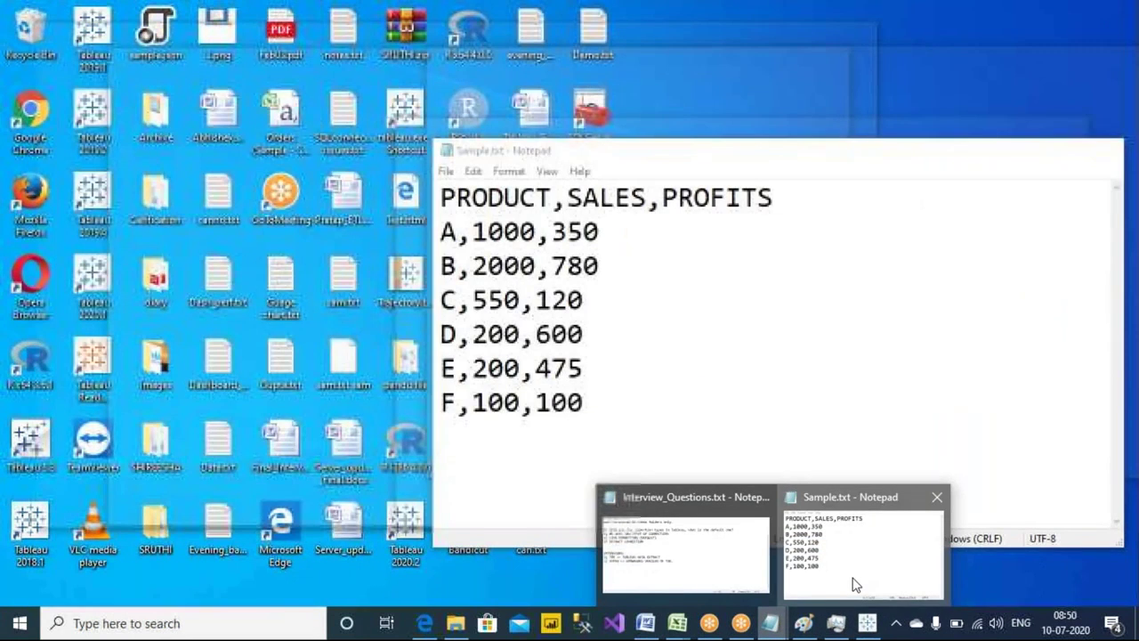
left_click(852, 584)
left_click_drag(584, 403, 442, 367)
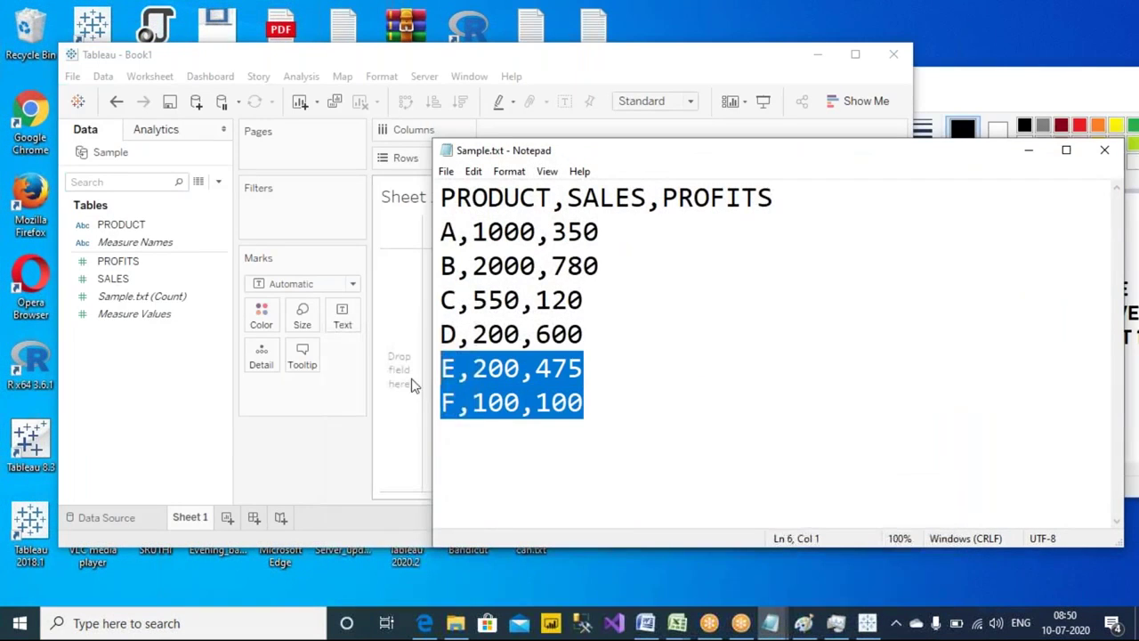
left_click_drag(456, 231, 457, 303)
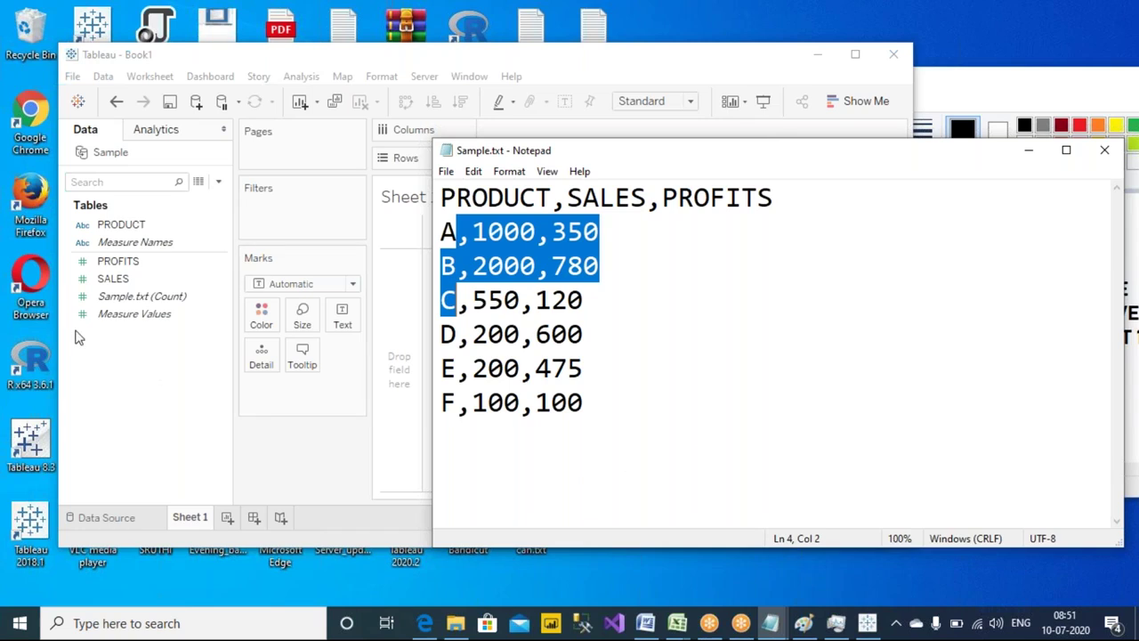
- Return to Tableau, view the underlying data of Sample, and close the data view
left_click(195, 226)
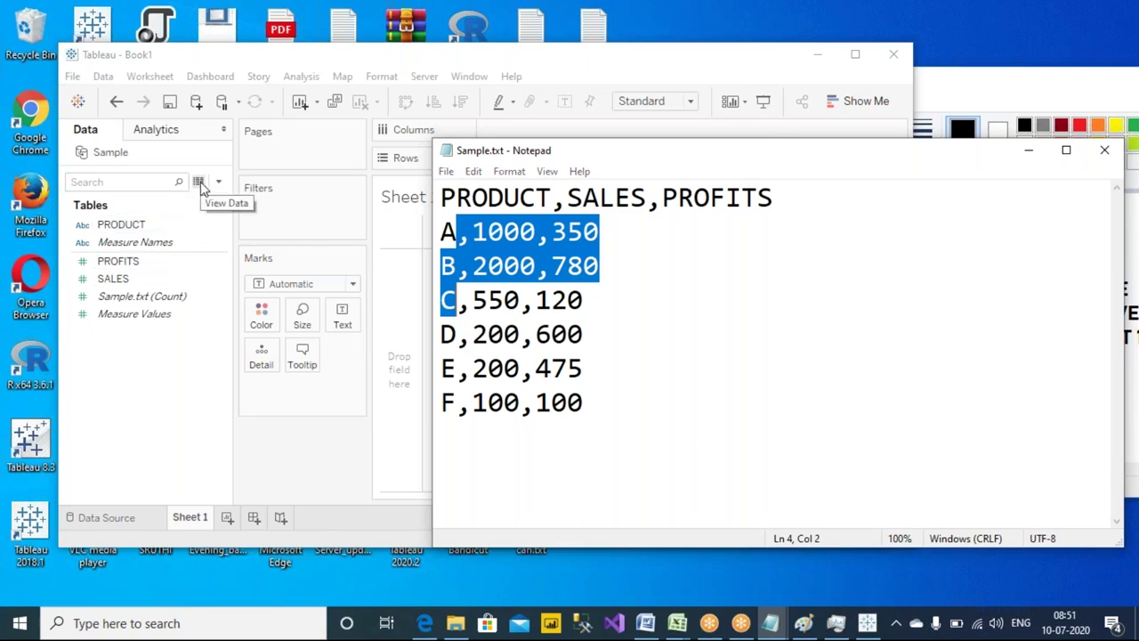
left_click(201, 182)
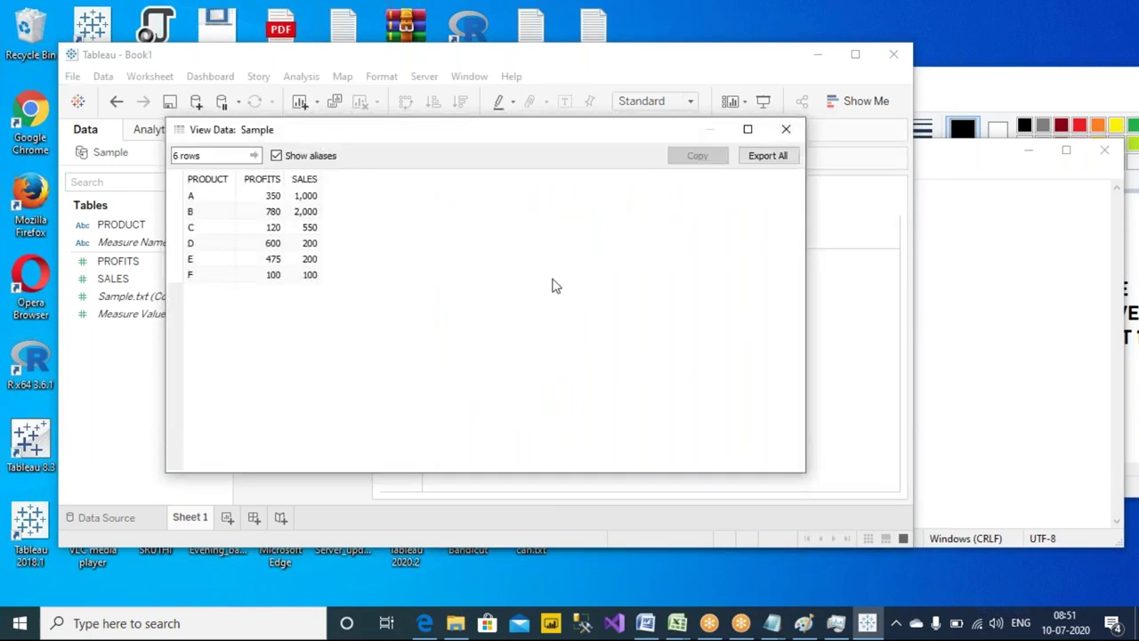
left_click(785, 129)
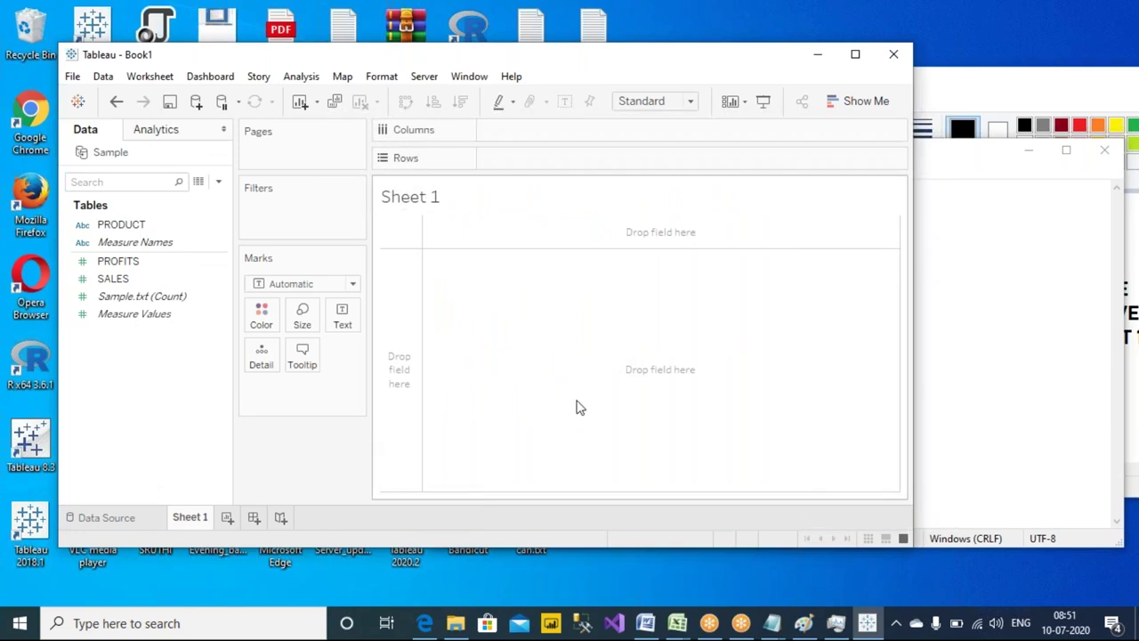
- Switch to Sample.txt in Notepad, set product F's profit to 200, and save the file
key("alt+Tab")
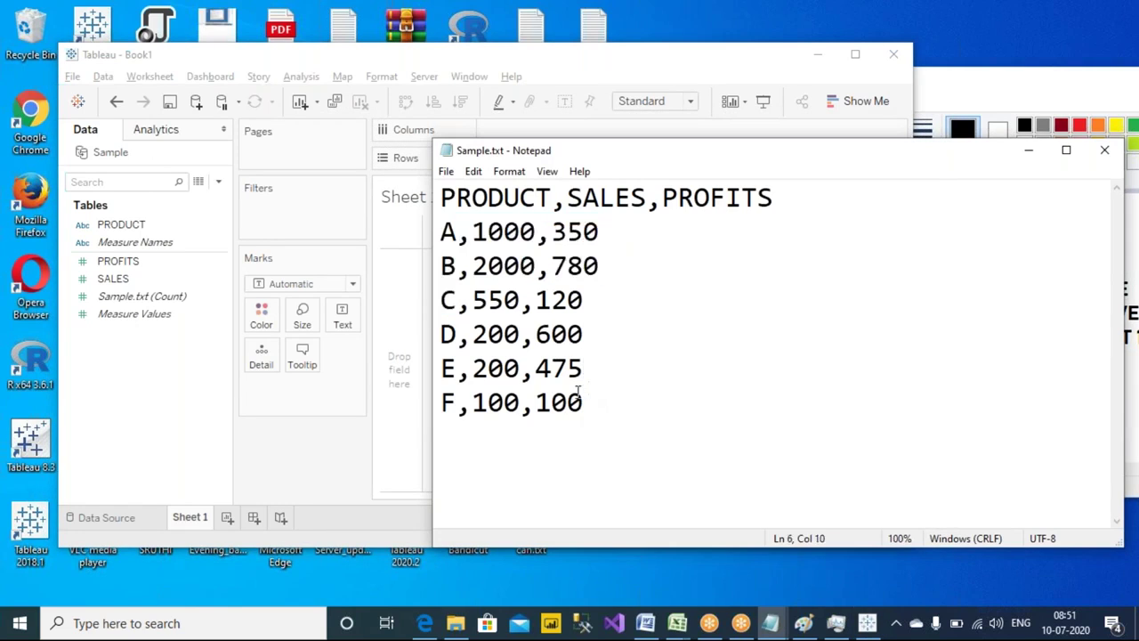
left_click_drag(535, 402, 550, 402)
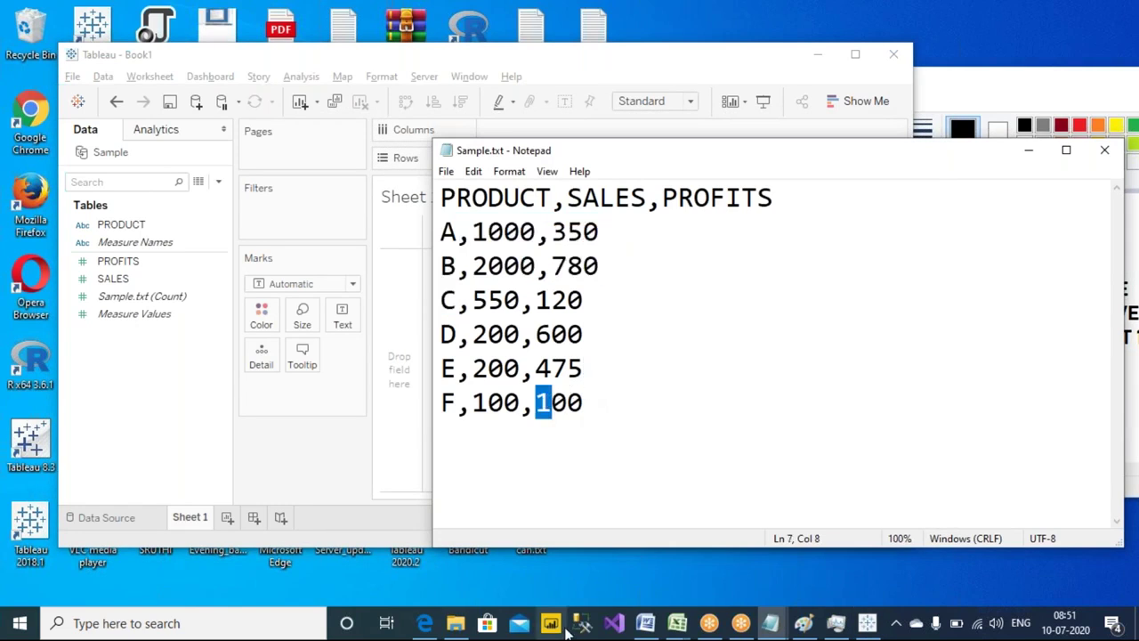
type("2")
left_click(631, 392)
left_click(446, 173)
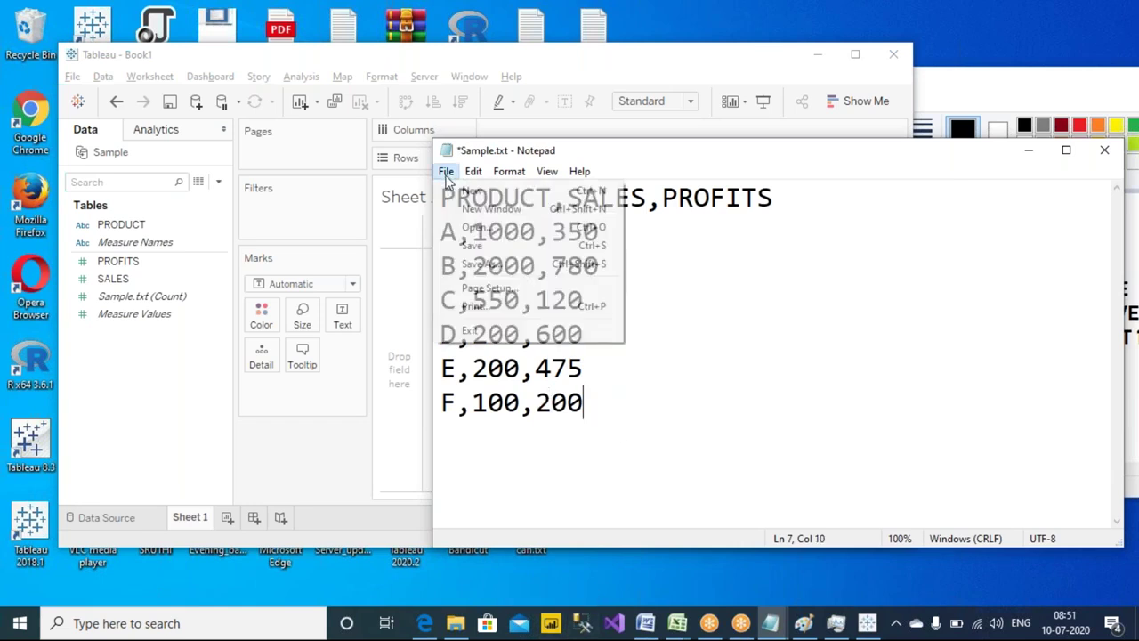
left_click(467, 244)
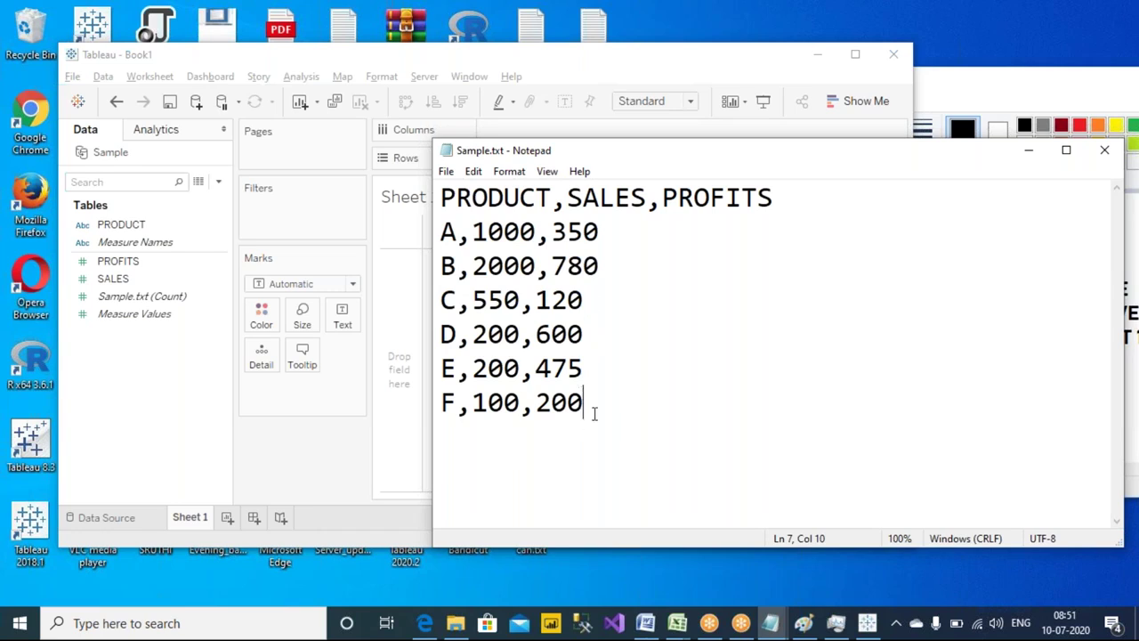
- Highlight the data rows for products A to F in Sample.txt and save the file again
left_click_drag(605, 402, 445, 231)
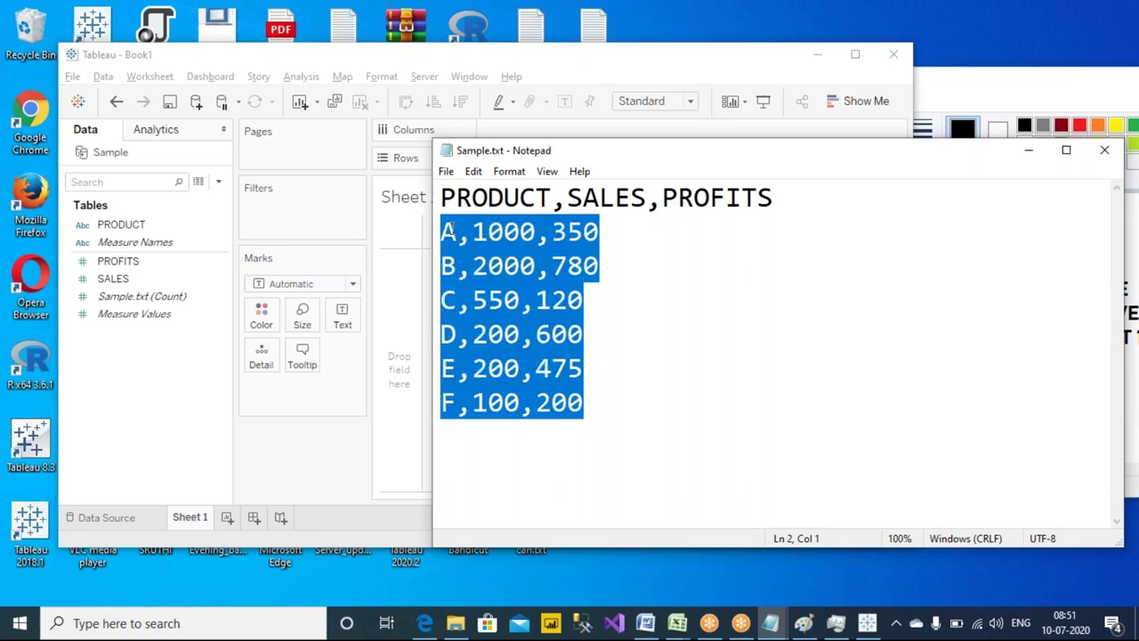
left_click(655, 450)
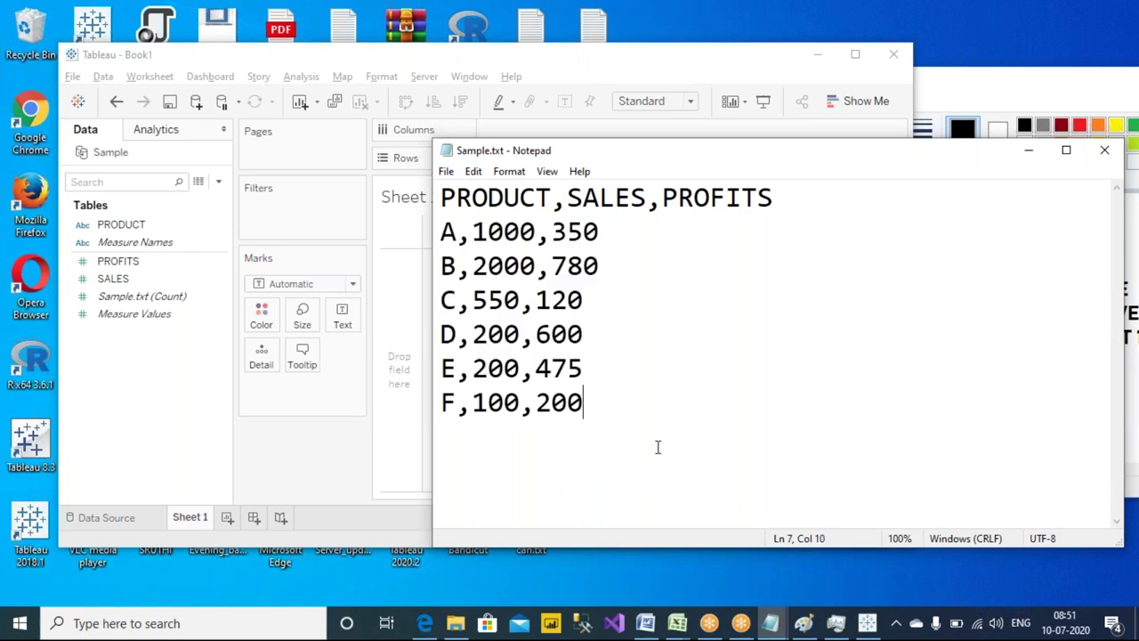
left_click(446, 171)
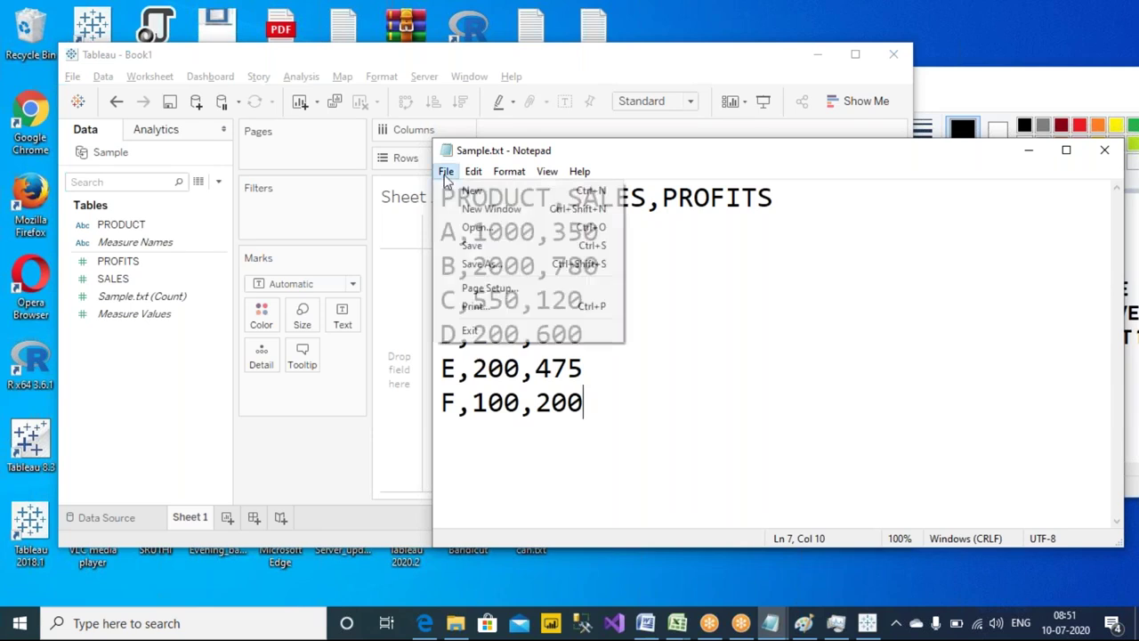
left_click(487, 246)
- Switch to Tableau, refresh the Sample data source, and check product F's profit and sales in its underlying data
left_click(341, 470)
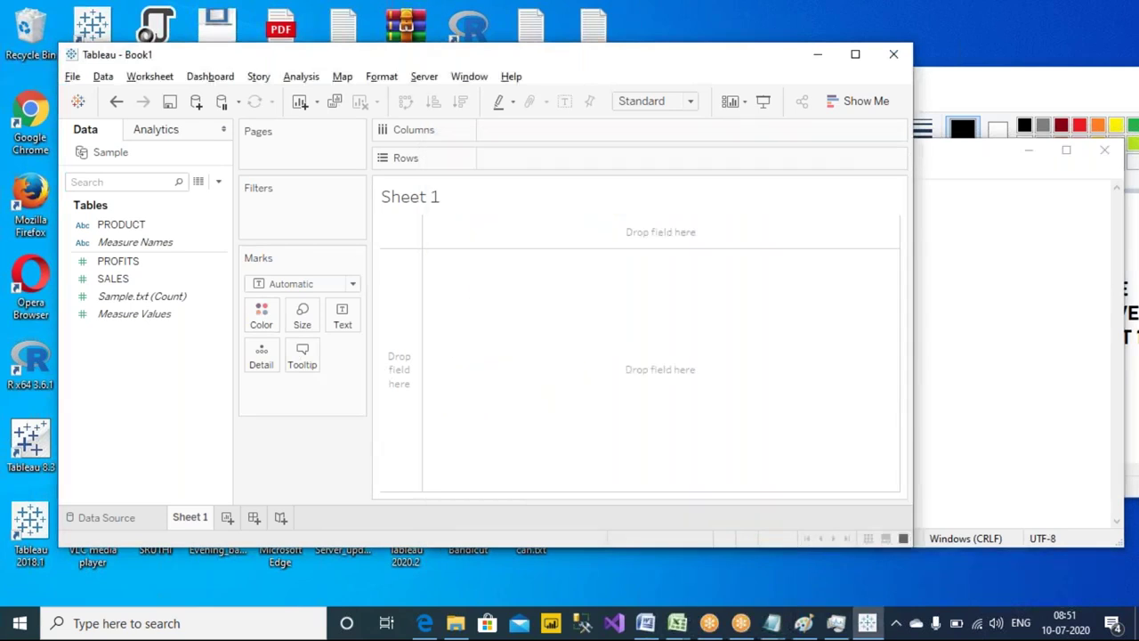
right_click(115, 157)
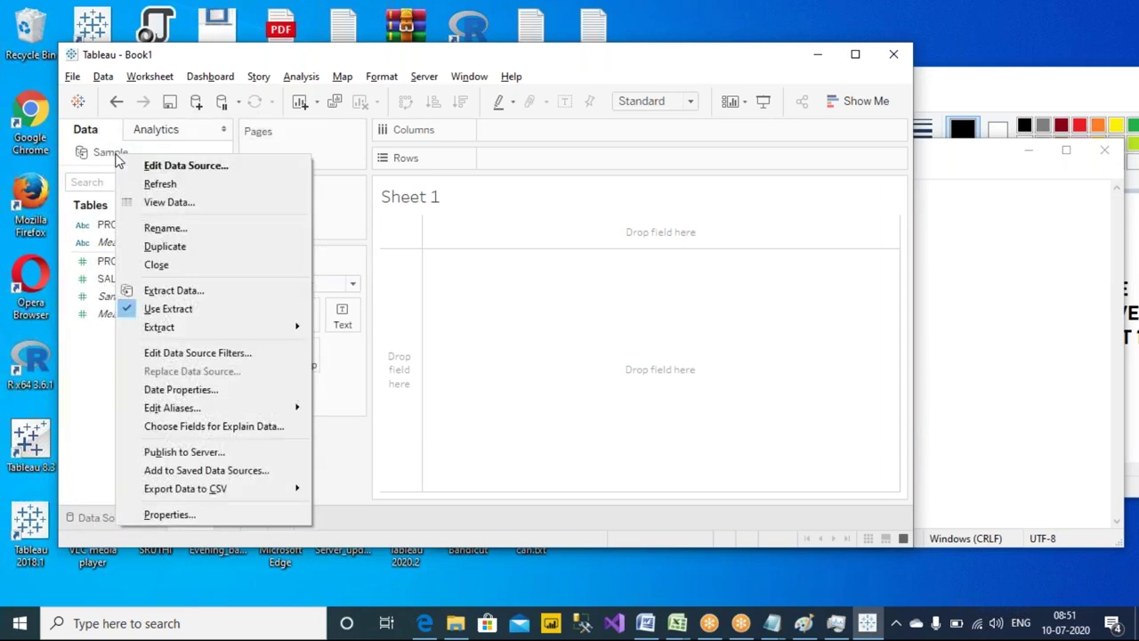
left_click(162, 184)
left_click(198, 181)
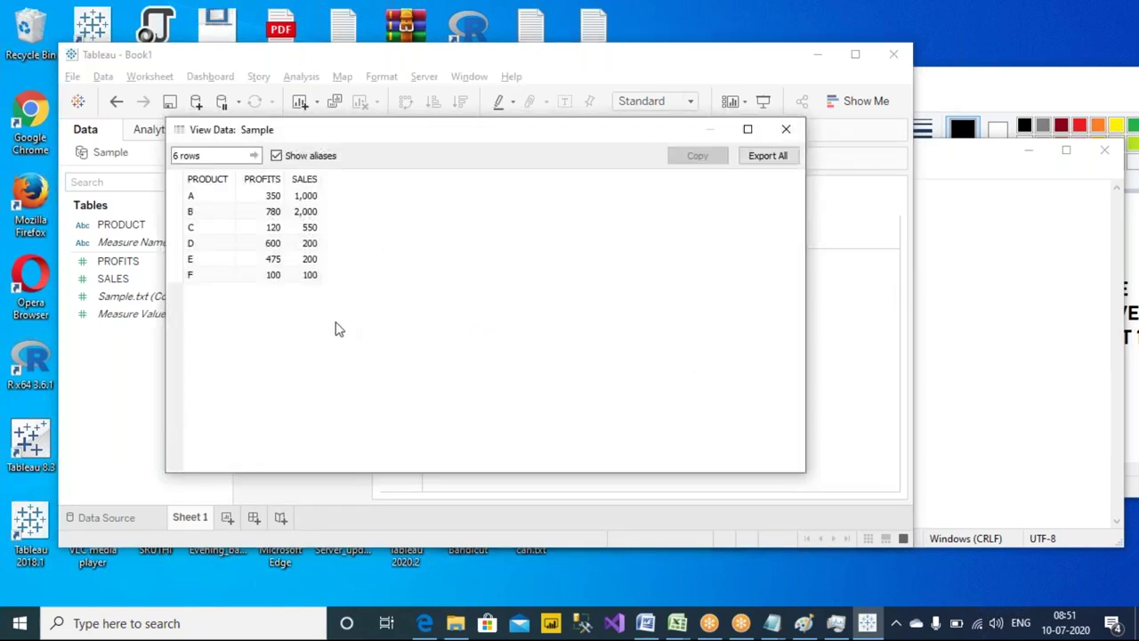
left_click(272, 275)
left_click(303, 275)
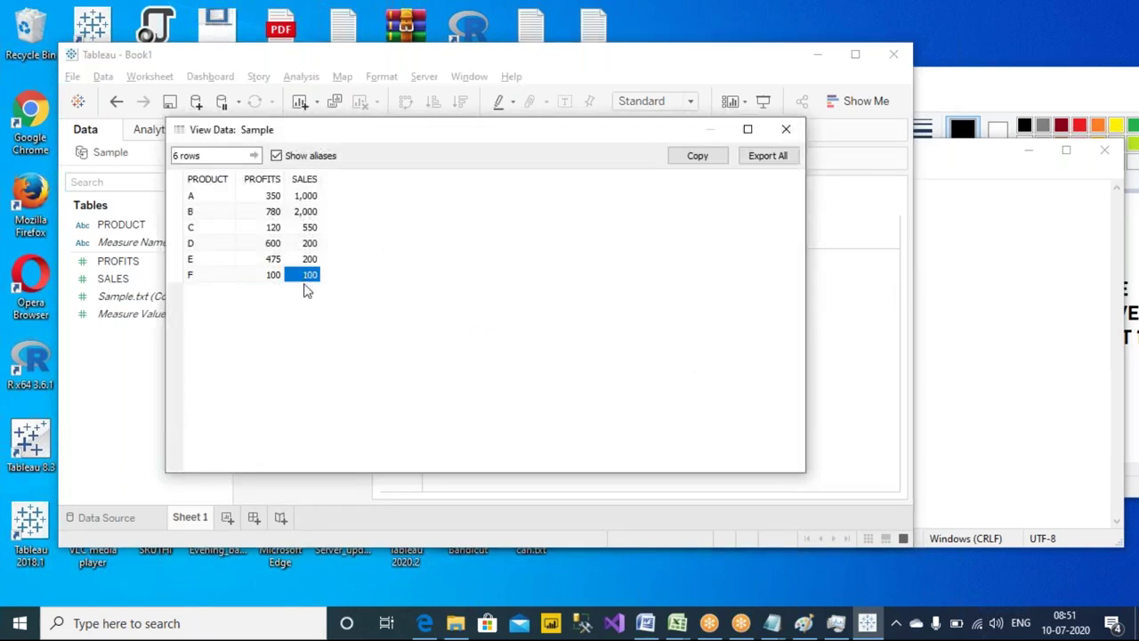
- Compare product F's profit in Sample.txt with the data view, highlight the PROFITS heading in the file, and close the data view
left_click(994, 407)
left_click_drag(535, 402, 551, 402)
left_click_drag(663, 200, 774, 199)
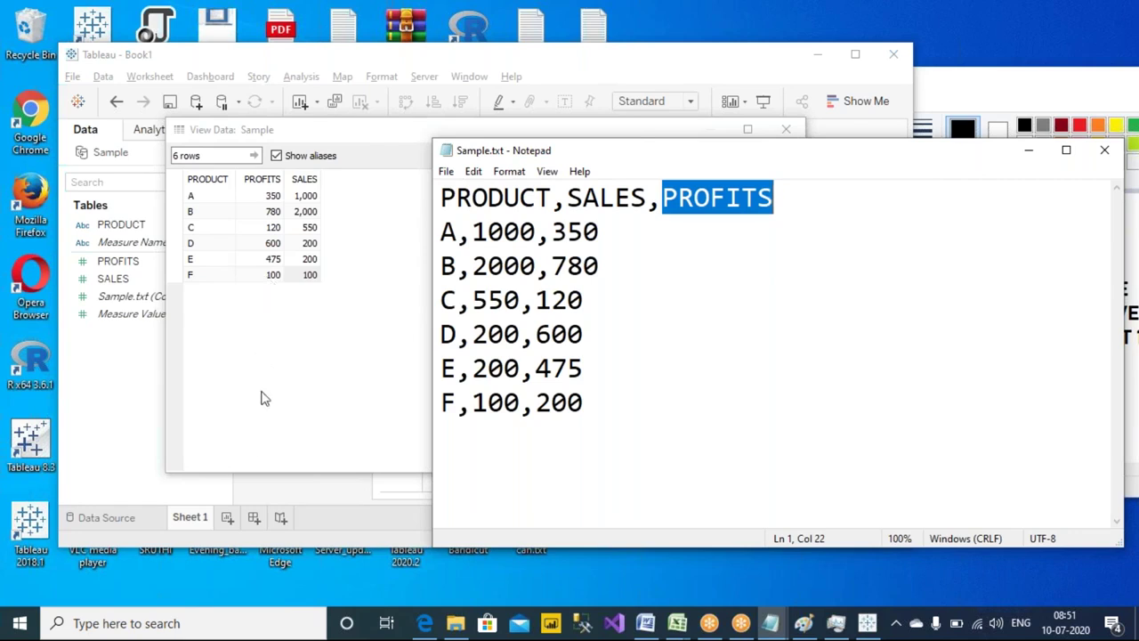
left_click(352, 356)
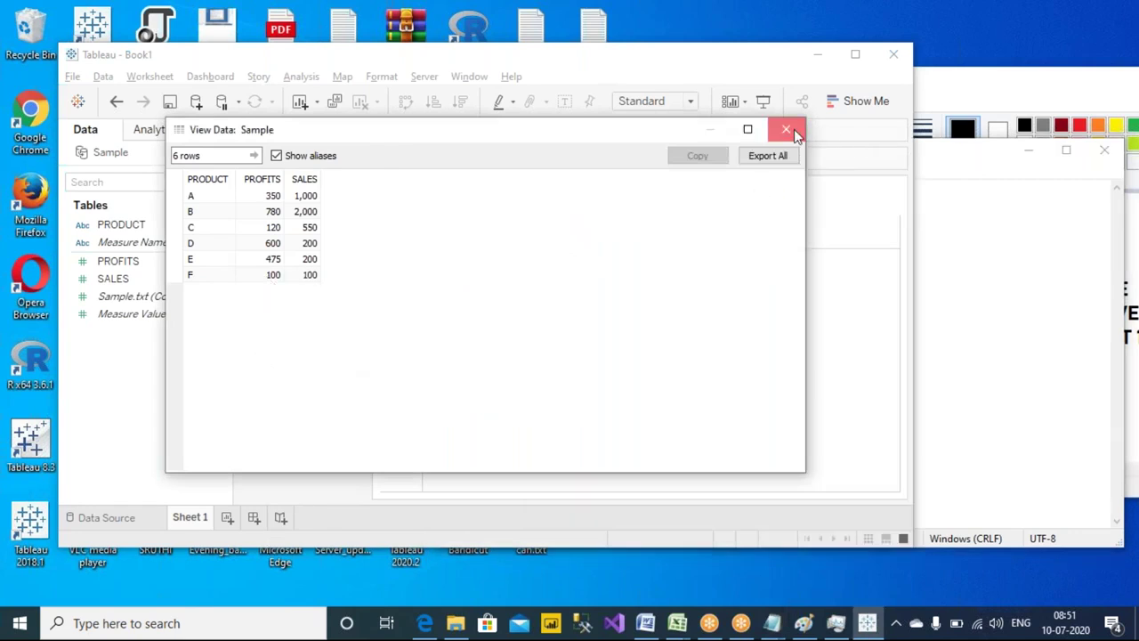
left_click(785, 129)
- Refresh the extract of the Sample data source, agreeing to replace its entire contents
right_click(112, 155)
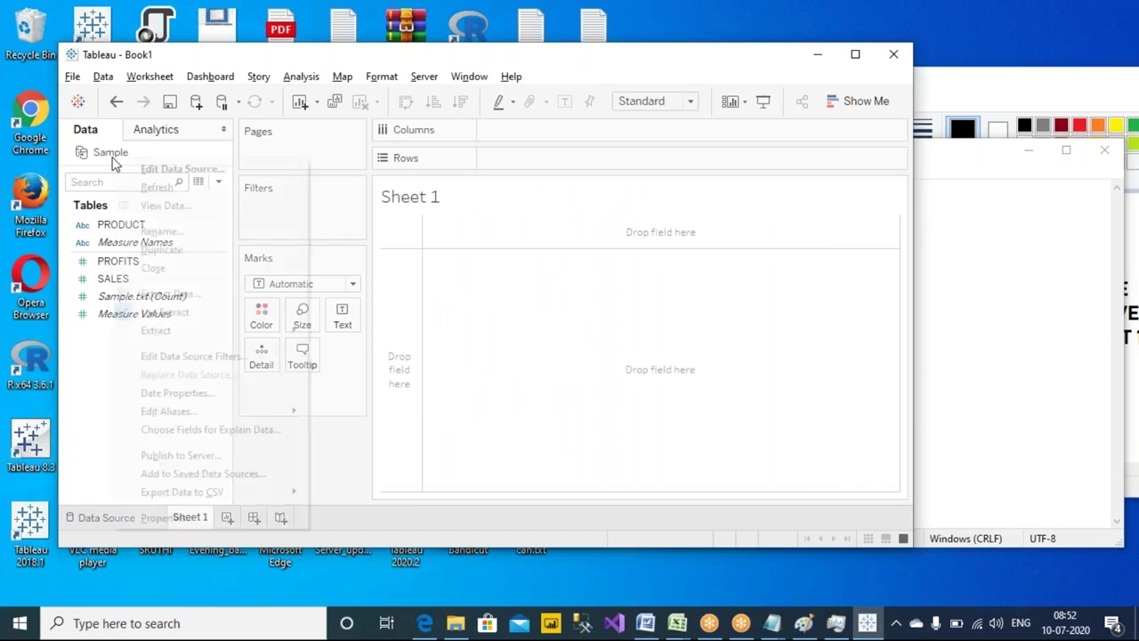
mouse_move(198, 333)
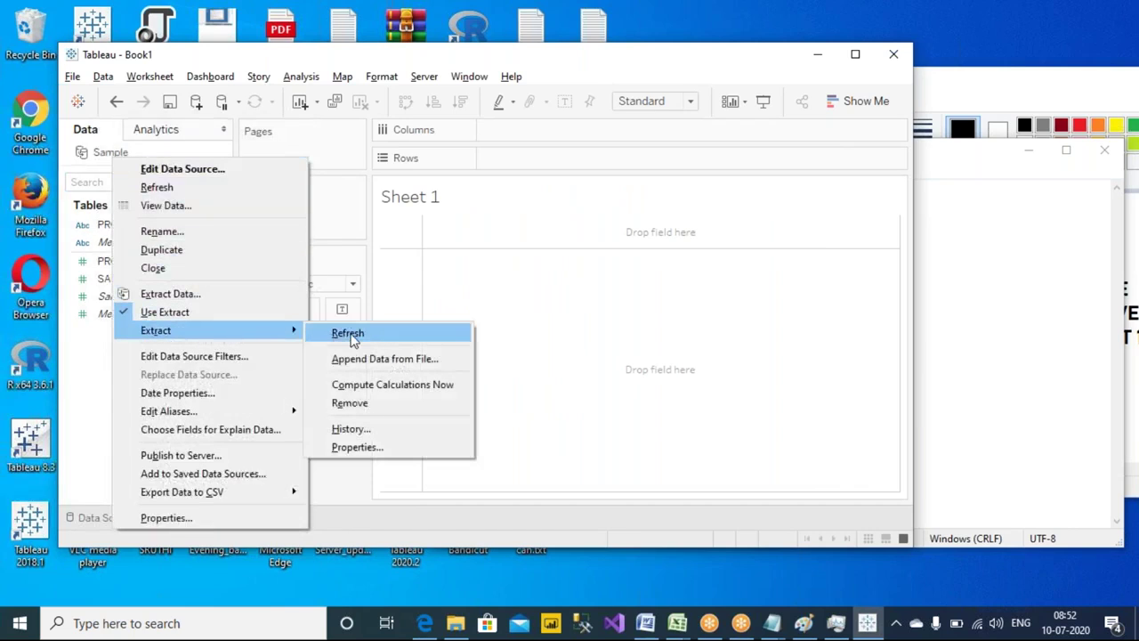
left_click(354, 341)
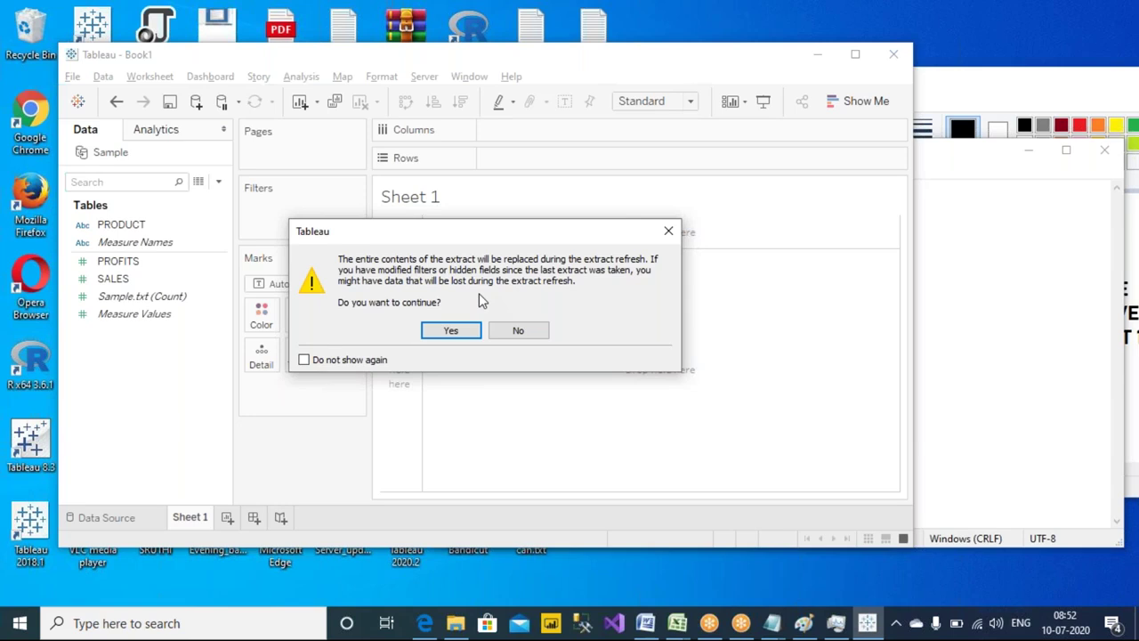
left_click(451, 330)
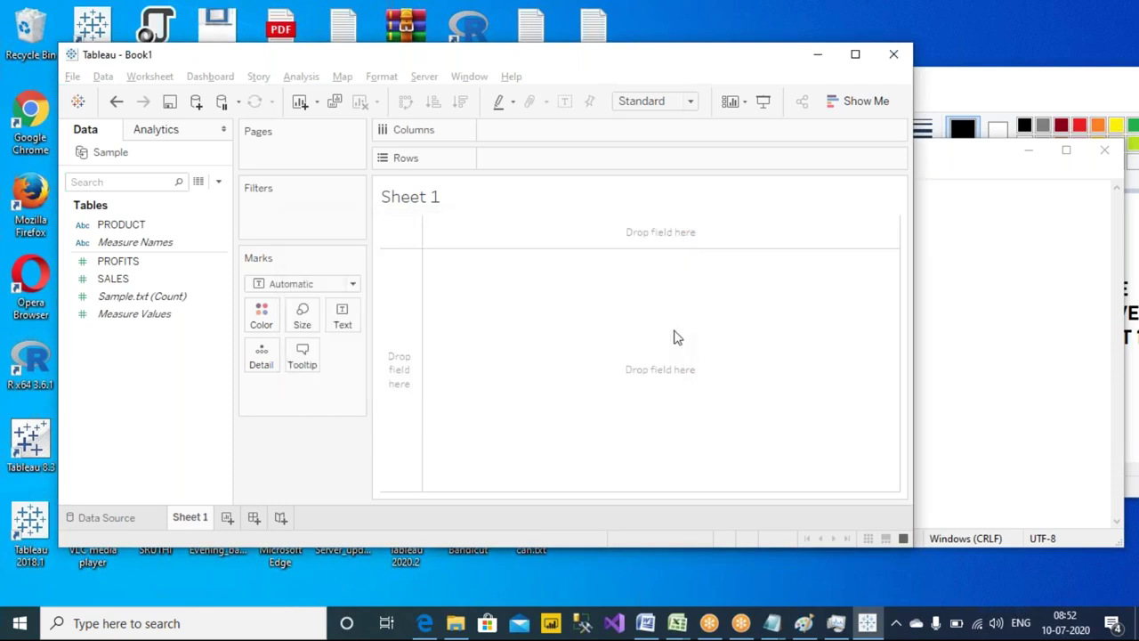
- View the underlying data of Sample in Tableau, check product F's profit, and close the data view
key("alt+Tab")
key("alt+Tab")
key("Tab")
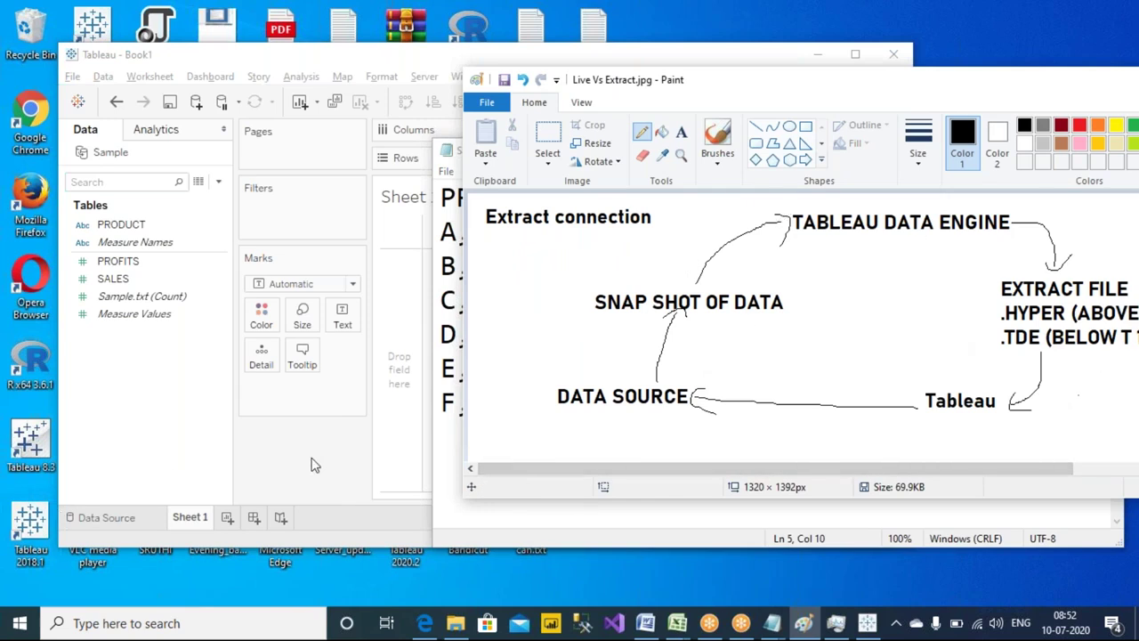
left_click(198, 181)
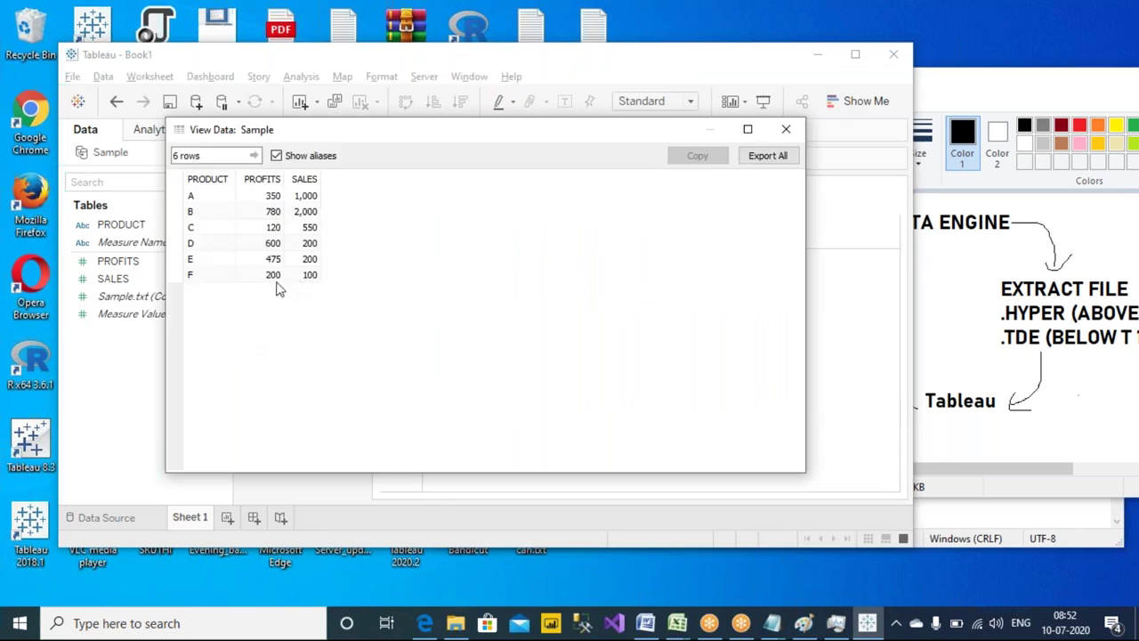
left_click(276, 281)
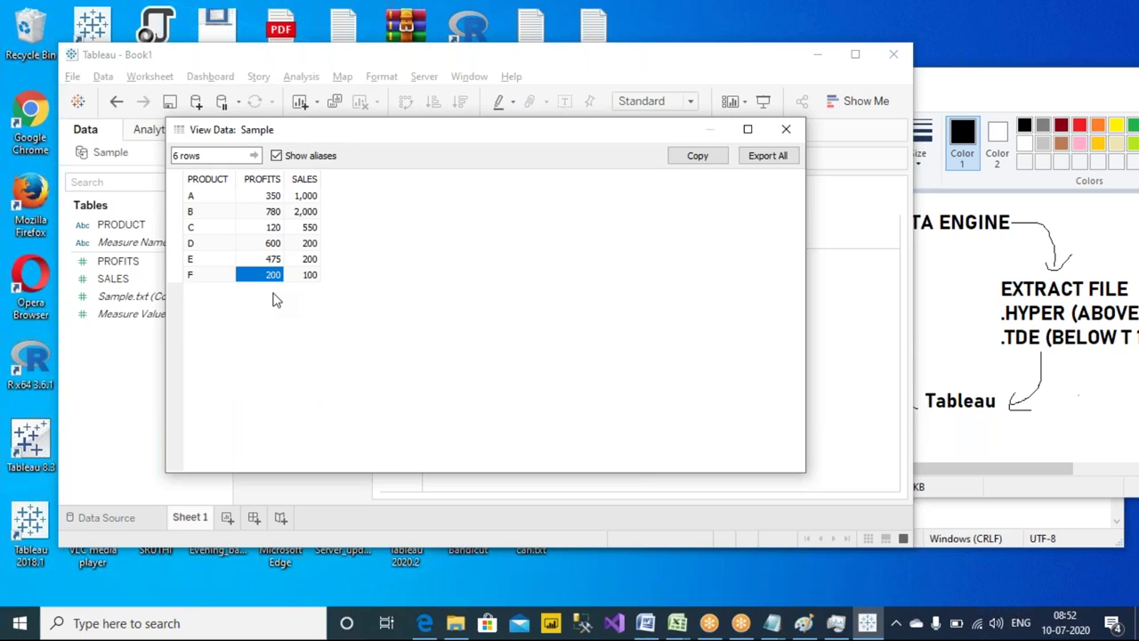
left_click(790, 135)
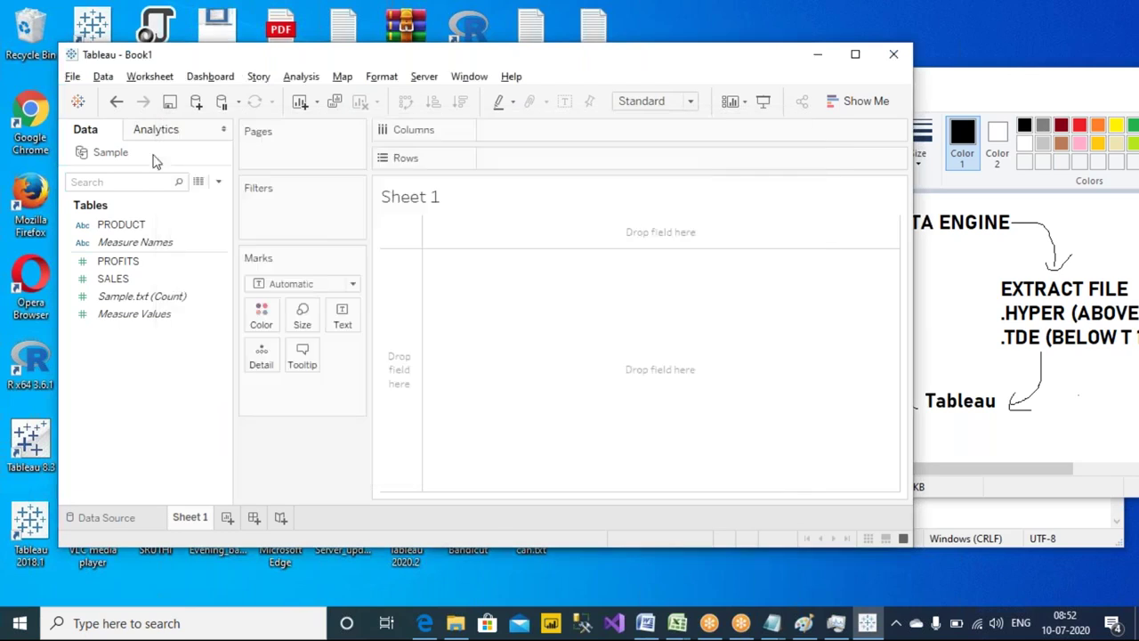
- Look over the Sample data source's commands and switch to the Extract connection diagram in Paint
right_click(125, 153)
mouse_move(196, 324)
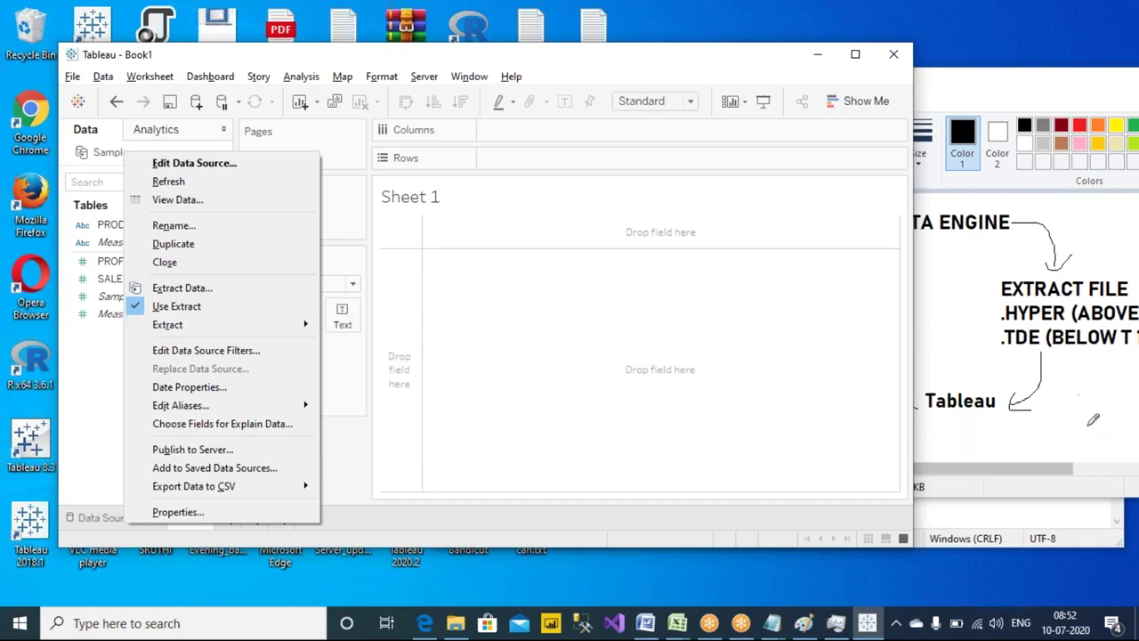
left_click(1093, 417)
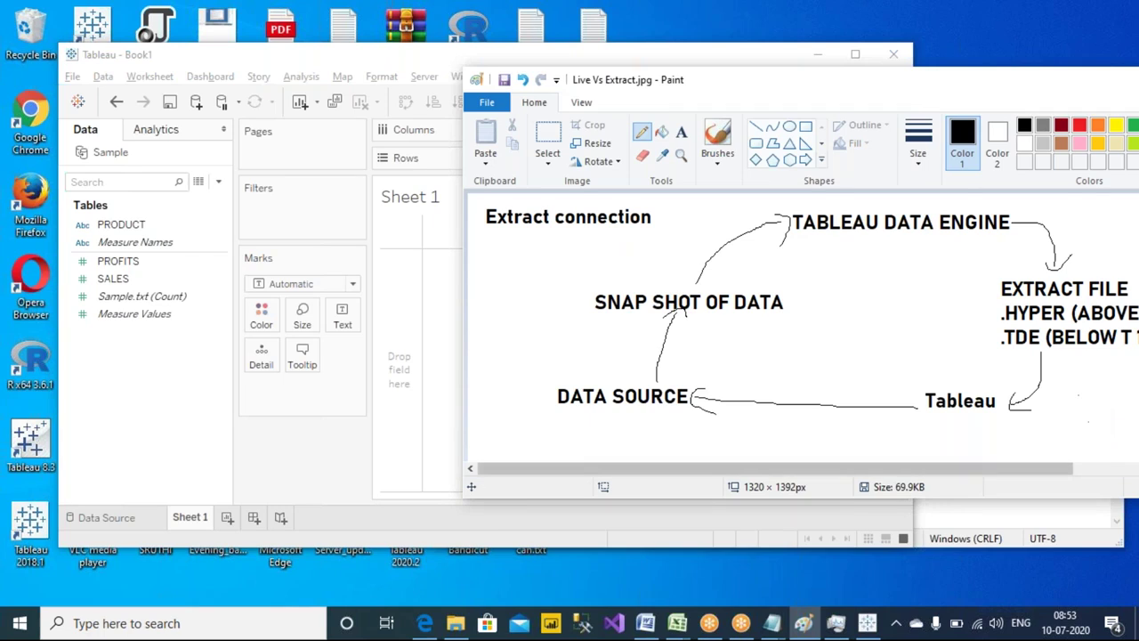
- Switch to Interview_Questions.txt in Notepad, insert blank lines between the connection types and the EXTENSIONS section, and save
mouse_move(770, 623)
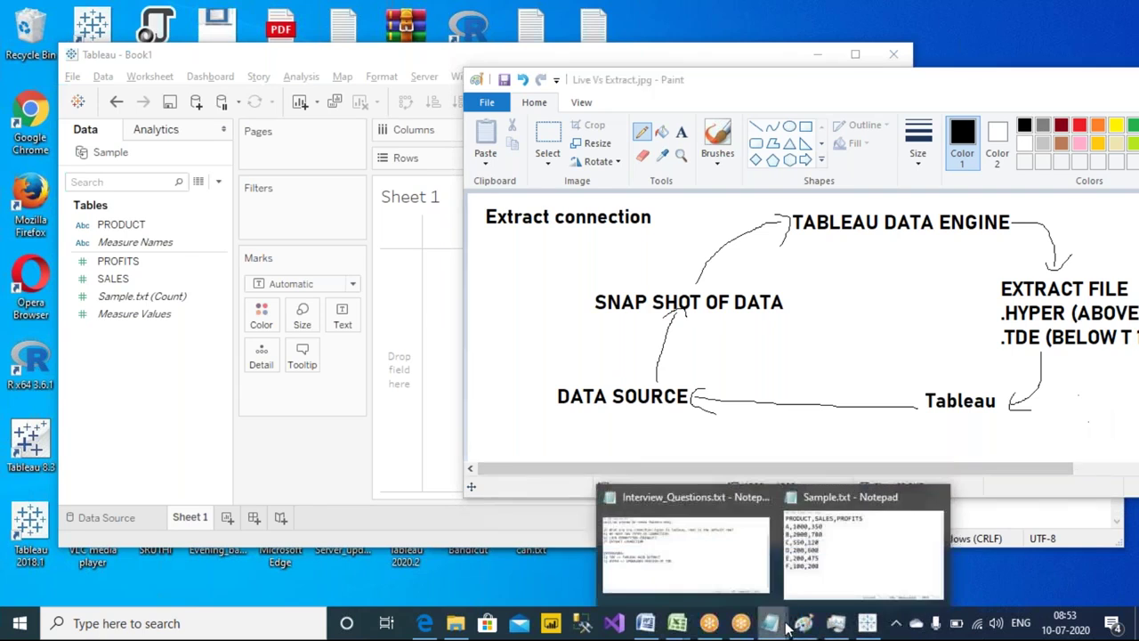
left_click(686, 558)
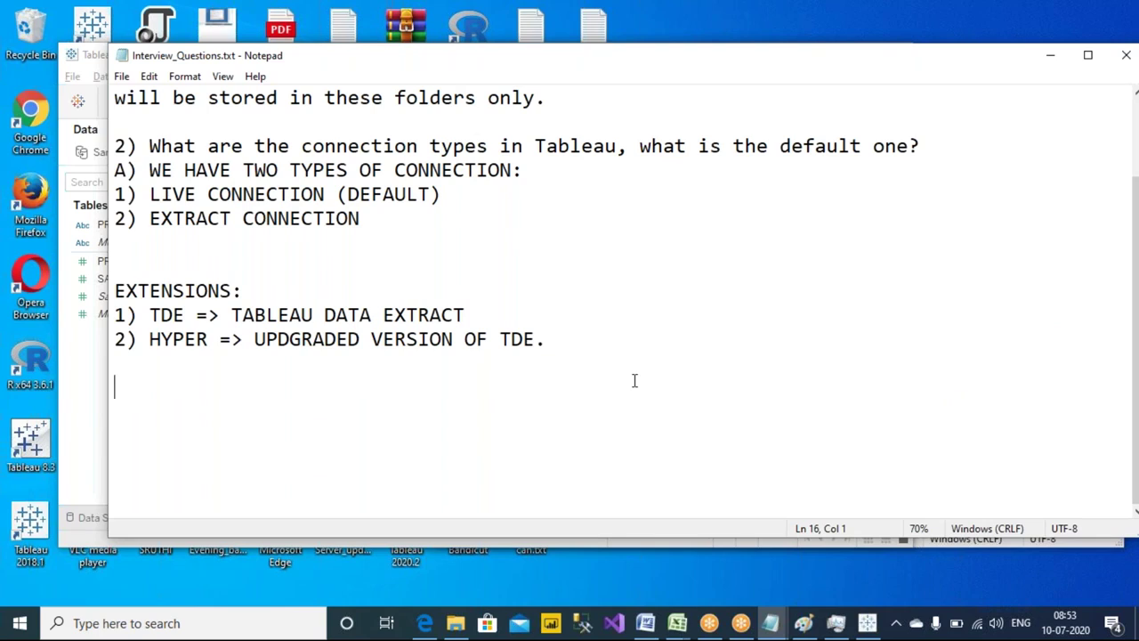
type("3")
key("BackSpace")
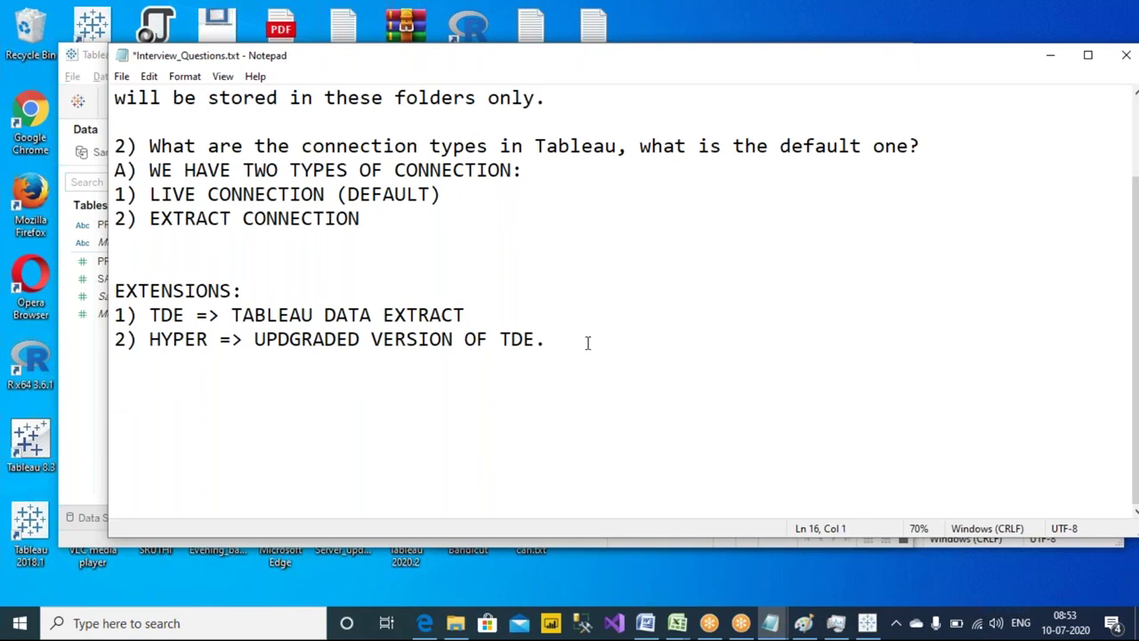
left_click(459, 251)
key("Return")
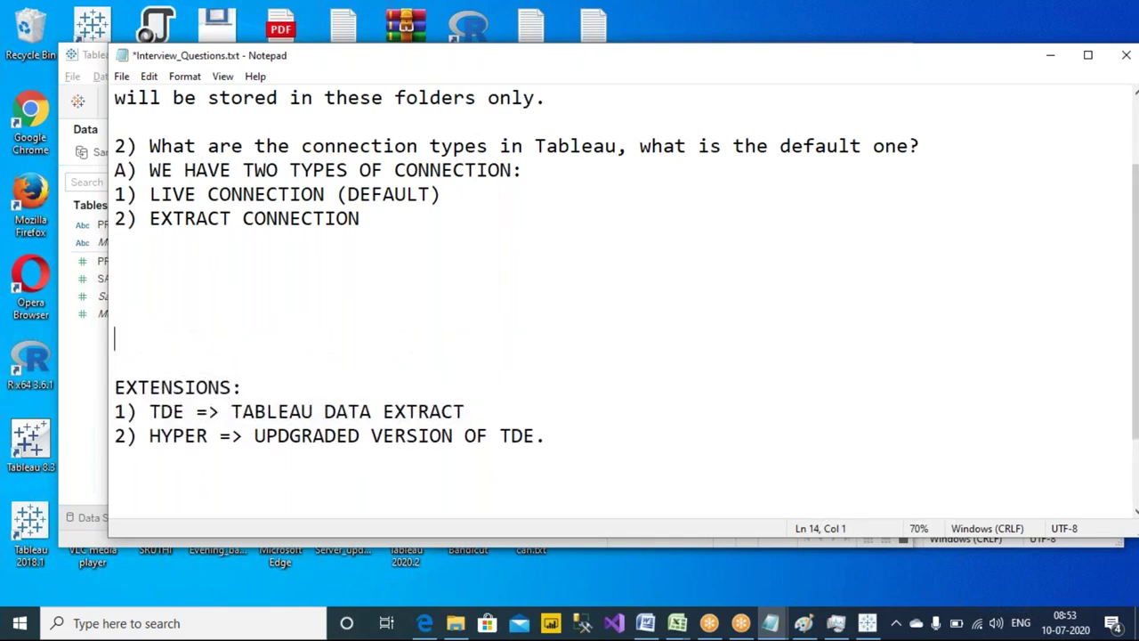
key("ctrl+s")
left_click(115, 266)
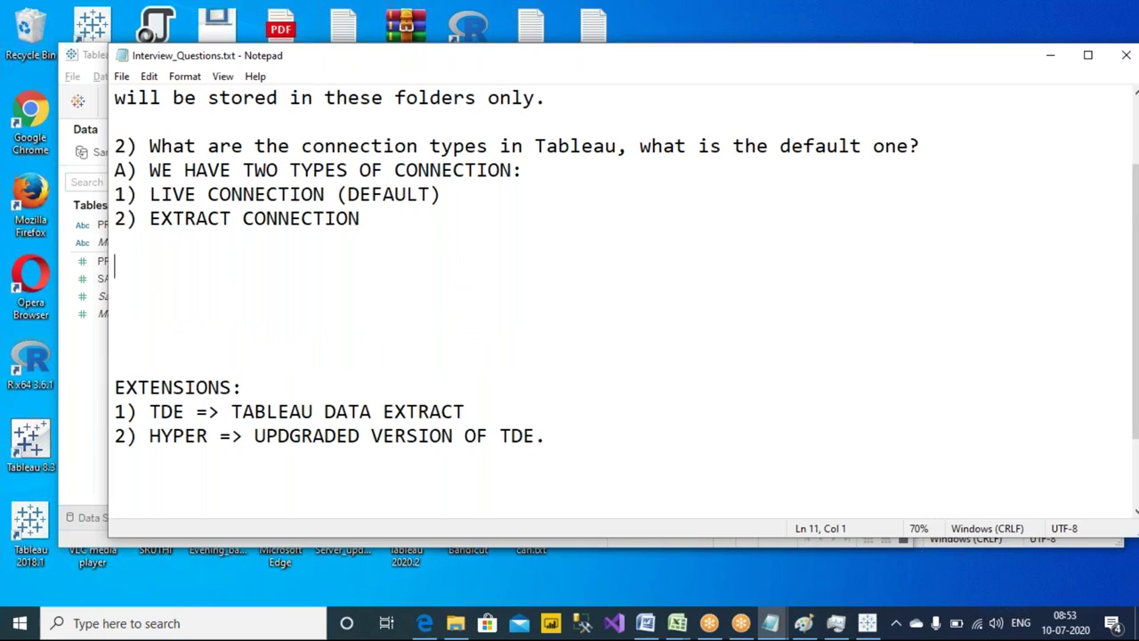
- Add the question "3) WHAT ARE THE DIFFERENCES BETWEEN LIVE AND EXTRACT CONNECTIONS?" below the connection types and save the file
type("3) ")
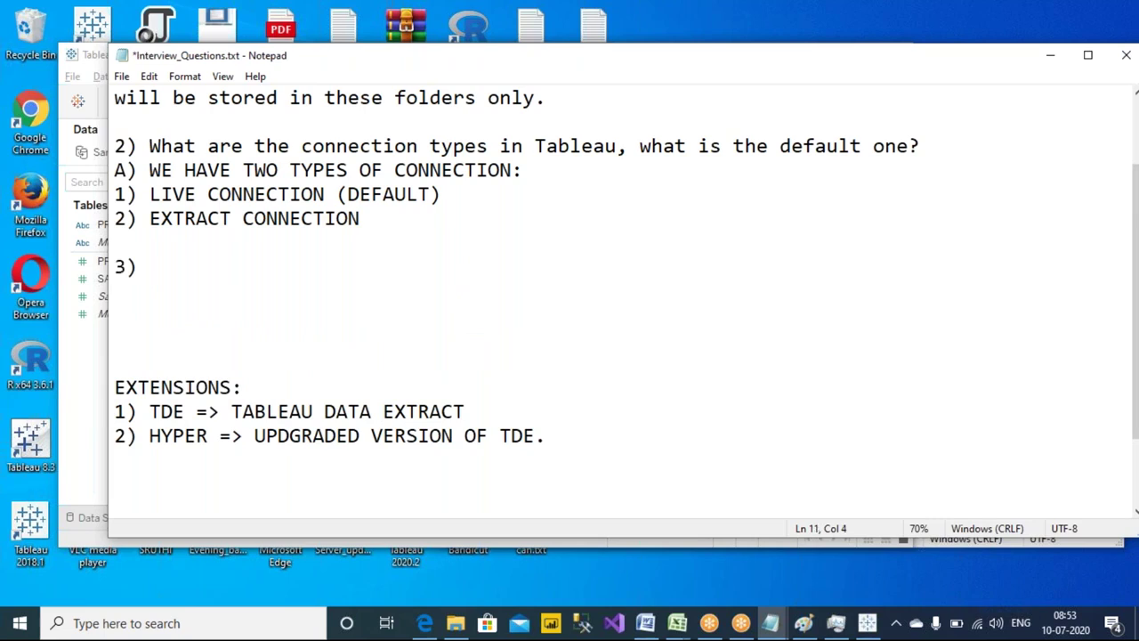
type("WHAT ARE THE DIFFERENCE")
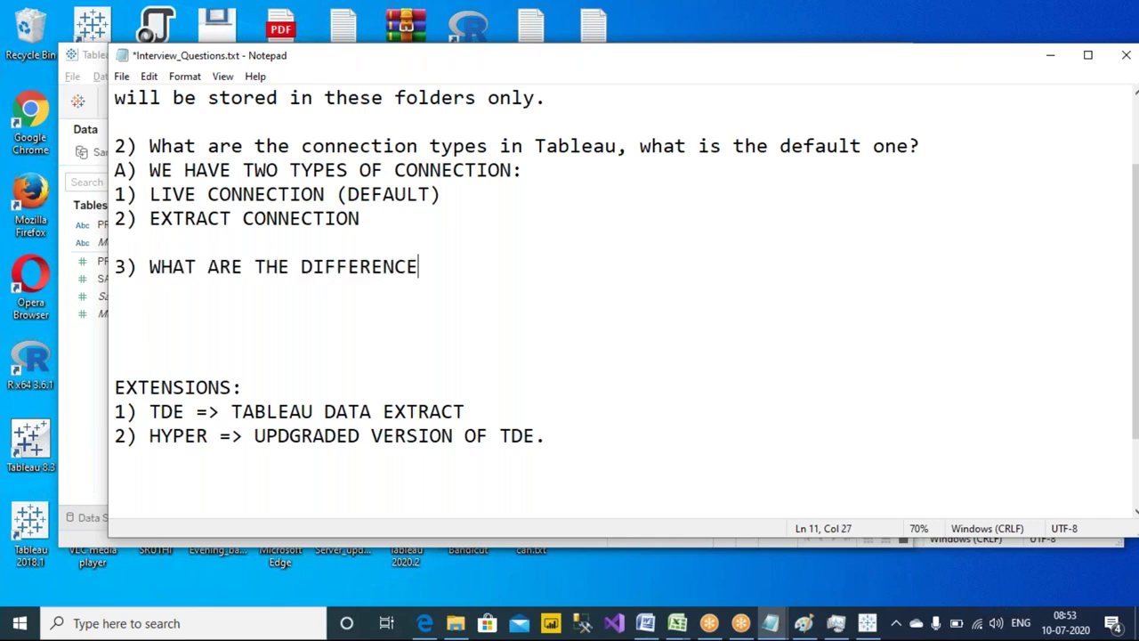
type("S BETWEEN LIVE")
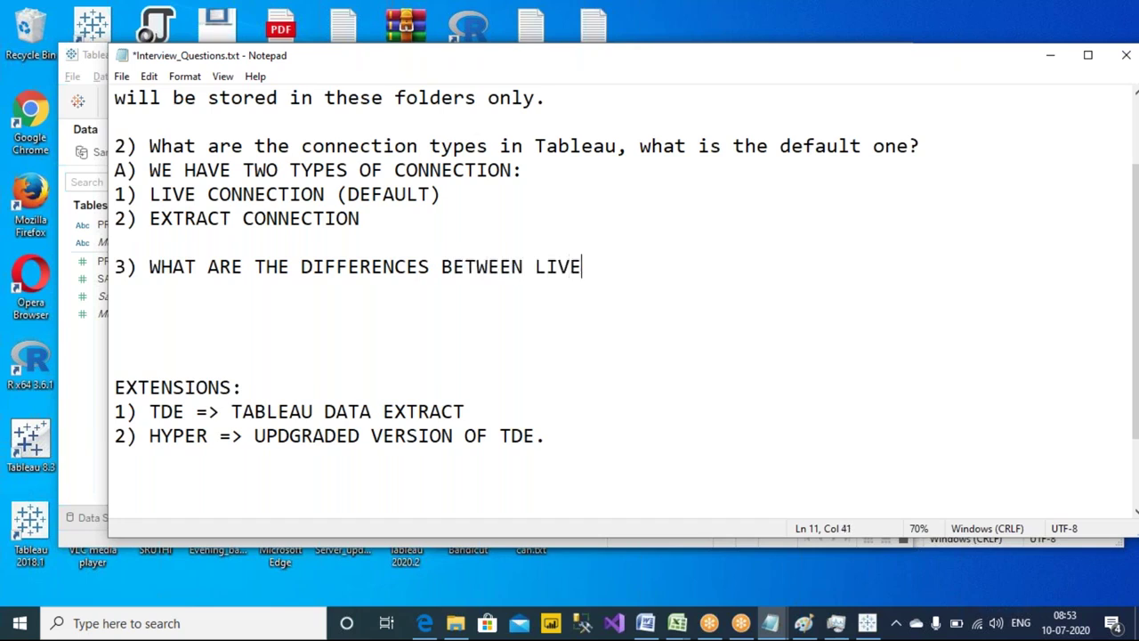
type(" AND EXTRACT ")
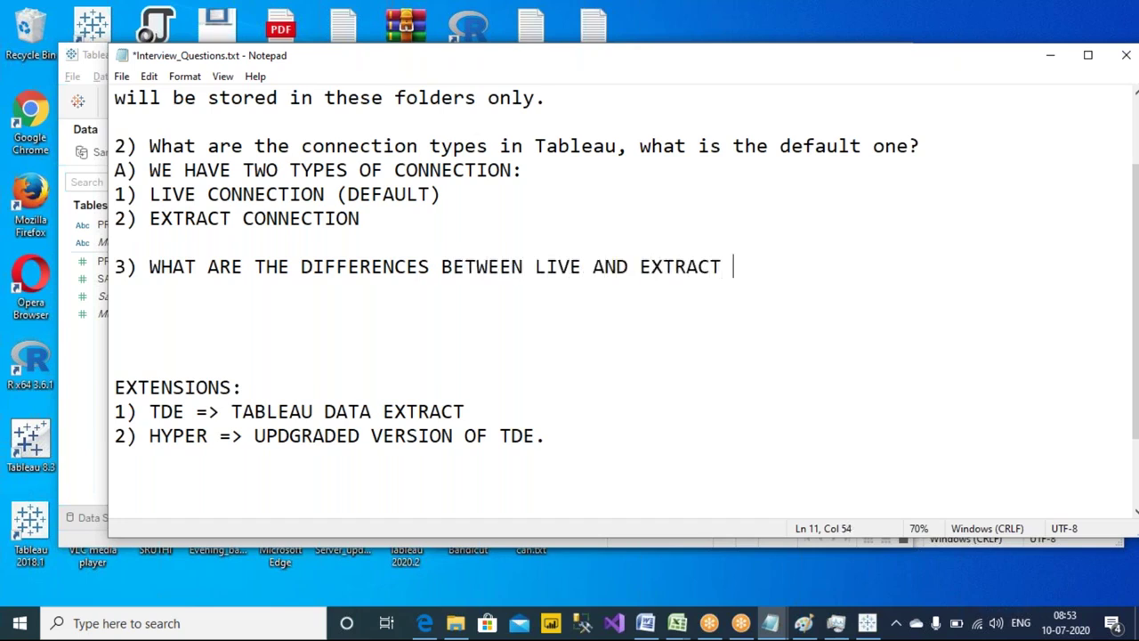
type("CONNECTIONS")
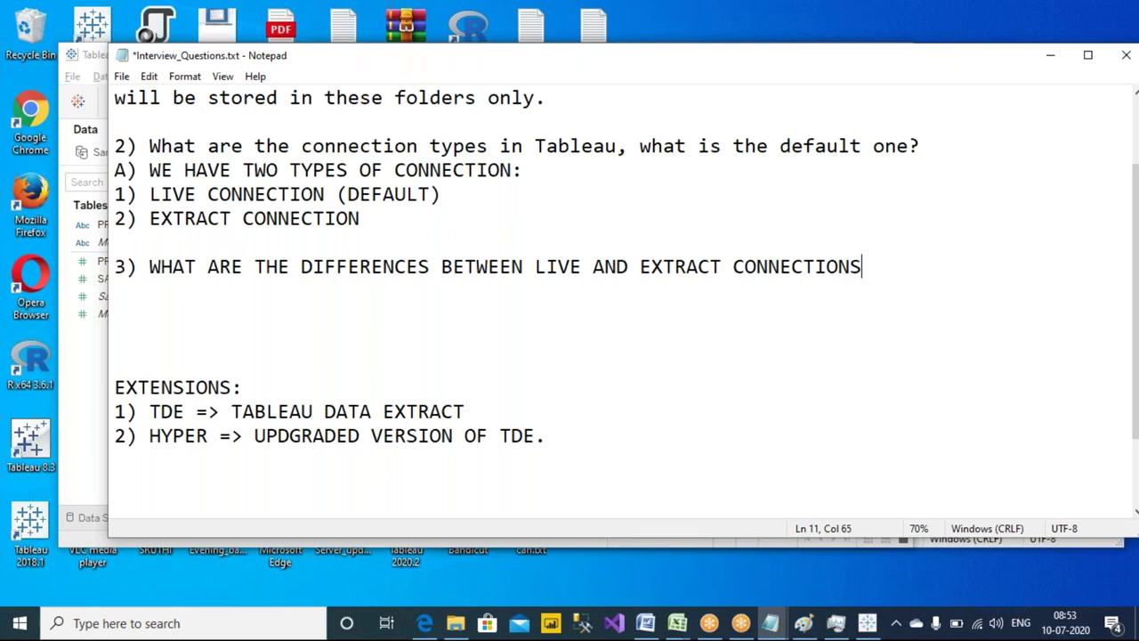
type("?")
key("ctrl+s")
- Add the headings LIVE and EXTRACT below question 3, separated by two blank lines, and save the file
key("Return")
key("Return")
key("Return")
key("Return")
key("Return")
key("Return")
key("Return")
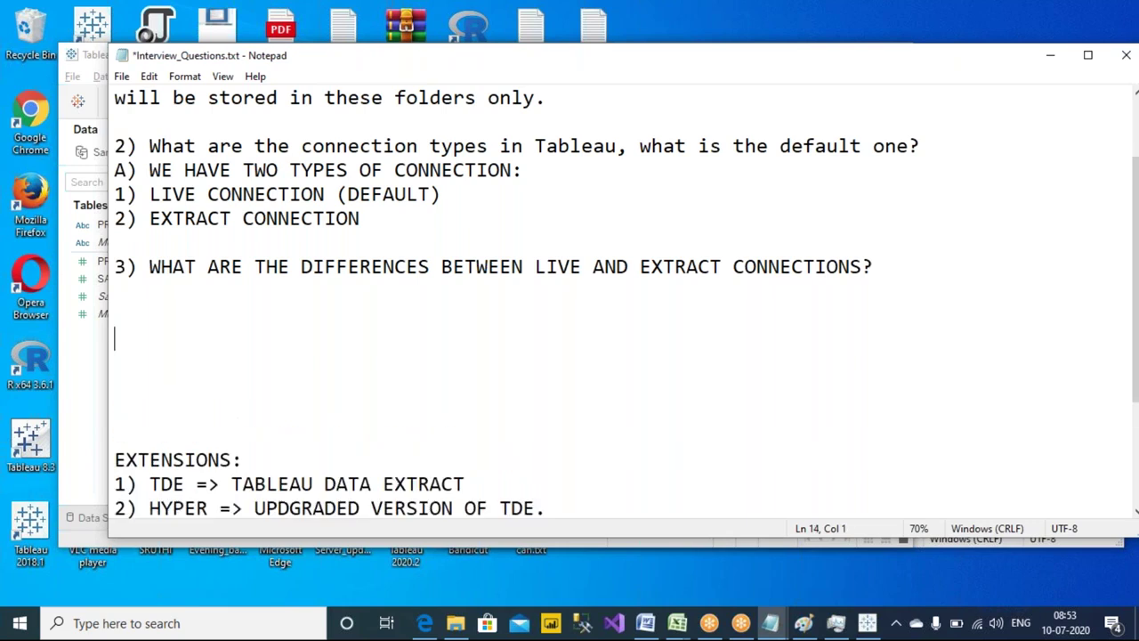
key("Up")
key("Up")
key("Up")
key("Up")
key("Up")
type("LI")
key("BackSpace")
key("BackSpace")
type("LIVE")
key("Return")
key("Return")
key("Return")
type("EXTRACT")
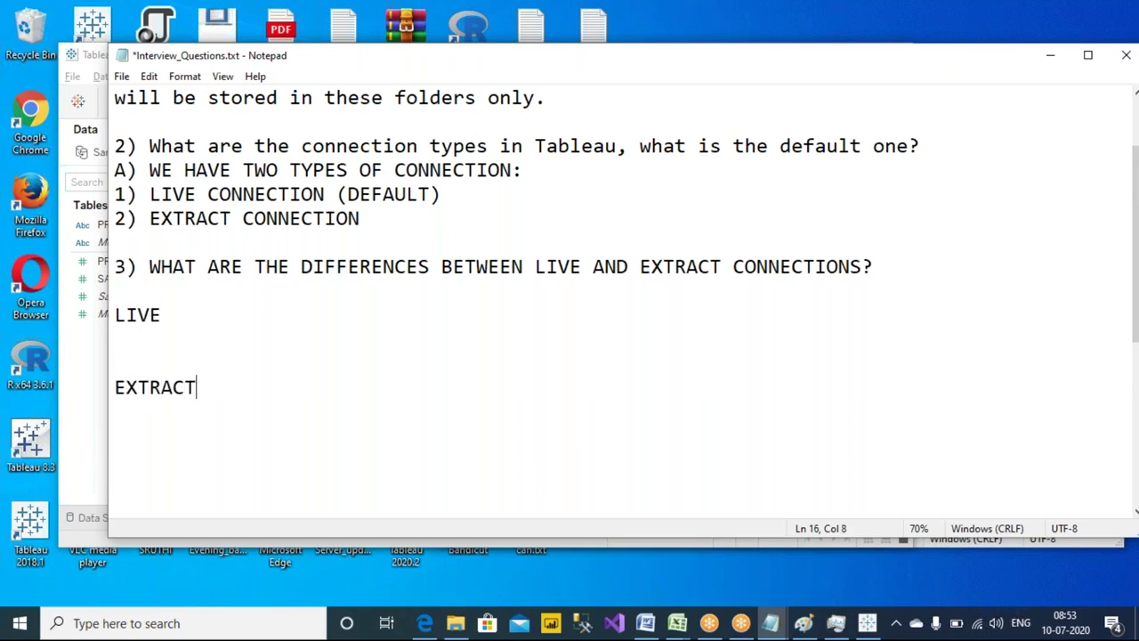
key("ctrl+s")
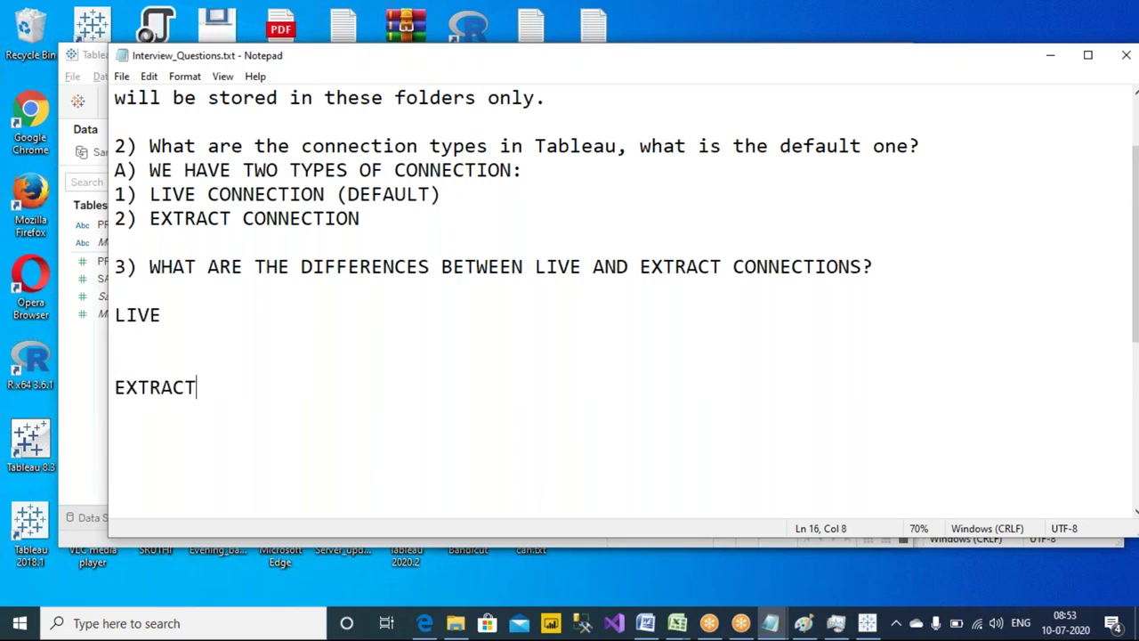
- Under LIVE, write "1) WE HAVE CONNECTION TO THE DATA SOURCE 24X7, WE CAN WORK IN ONLINE MODE." and highlight its first clause
left_click_drag(355, 67, 585, 60)
left_click(427, 330)
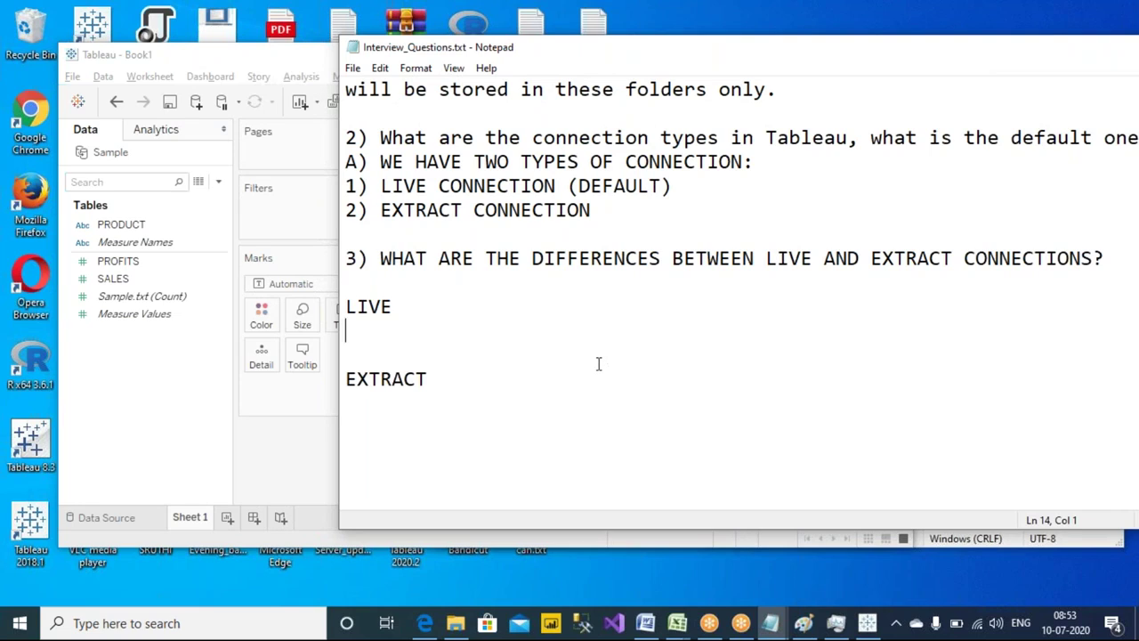
left_click(791, 32)
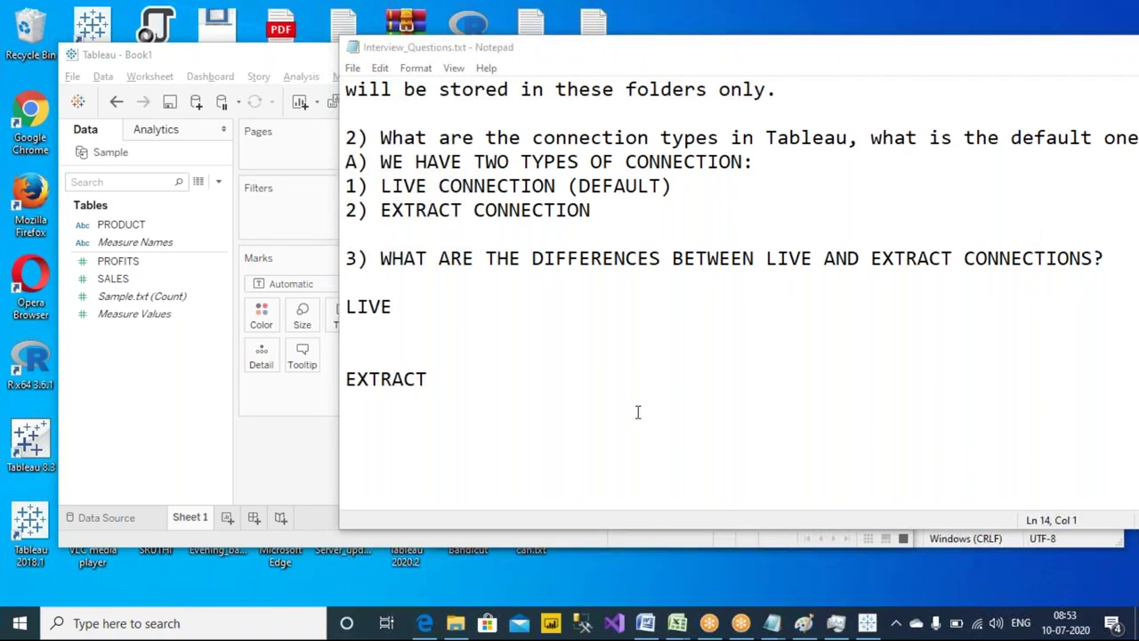
left_click(453, 327)
type("1)")
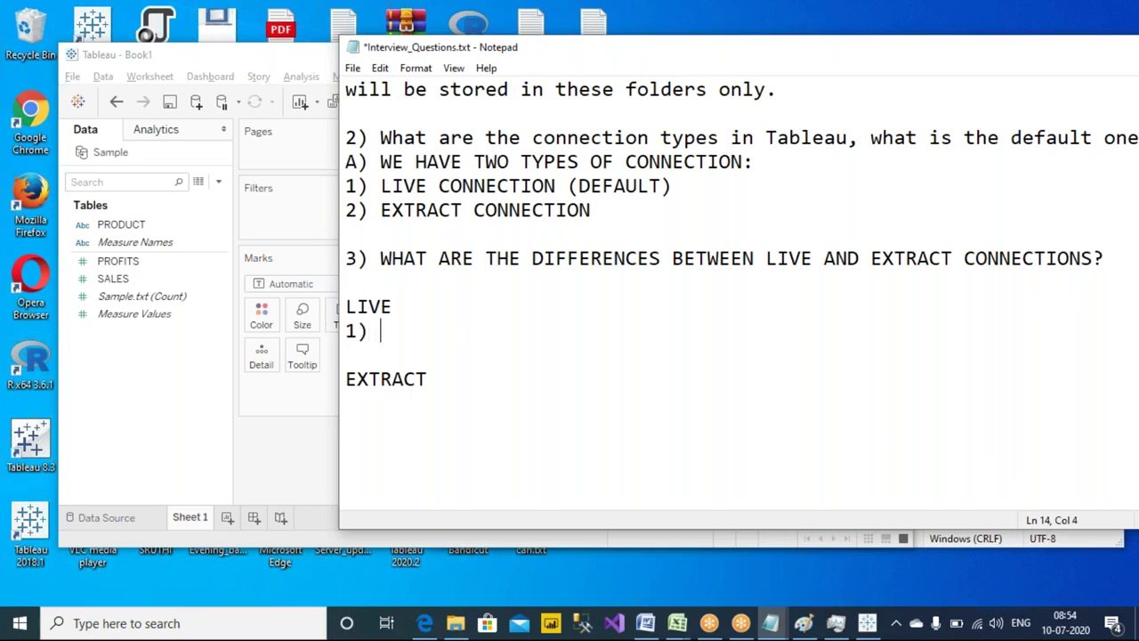
type(" WE HAV")
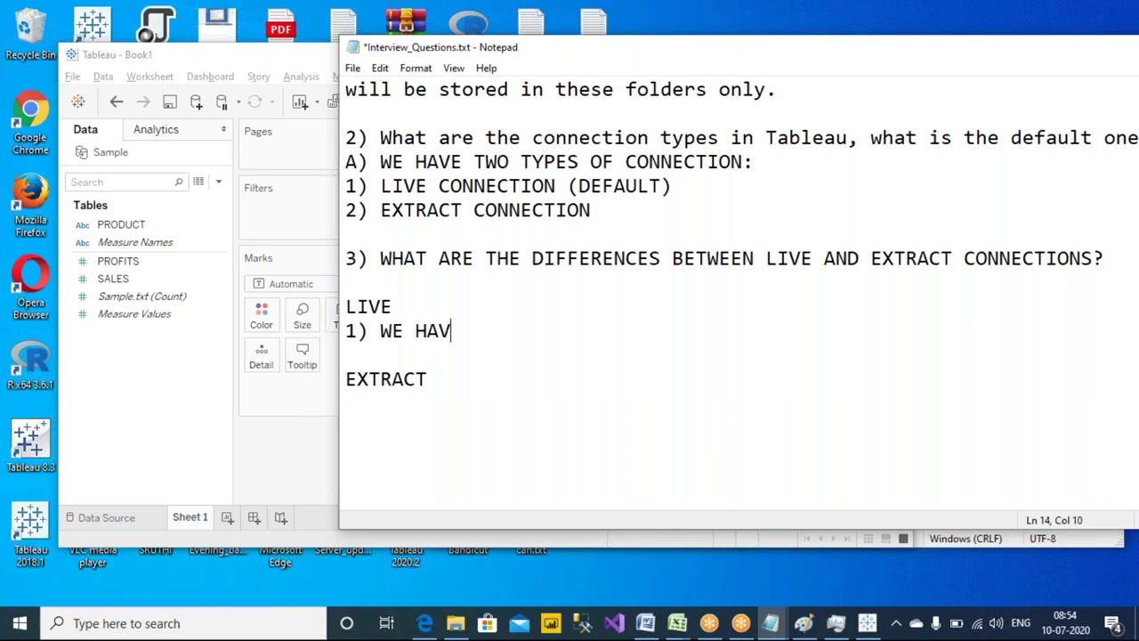
type("E CONNECTION ")
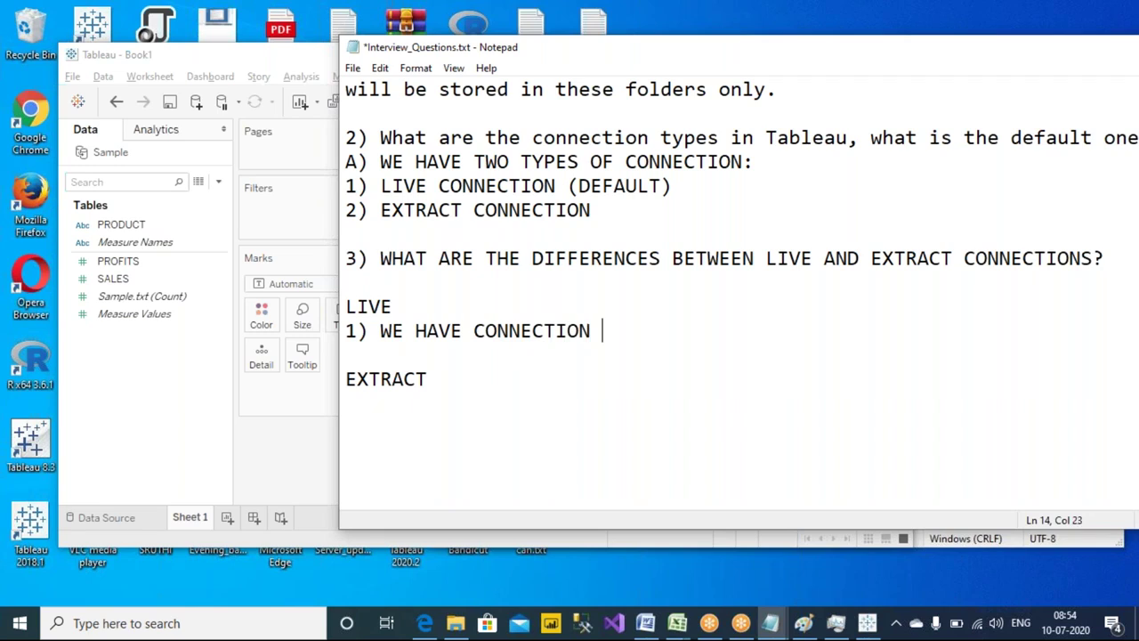
type("TO THE DATA  SOURCE")
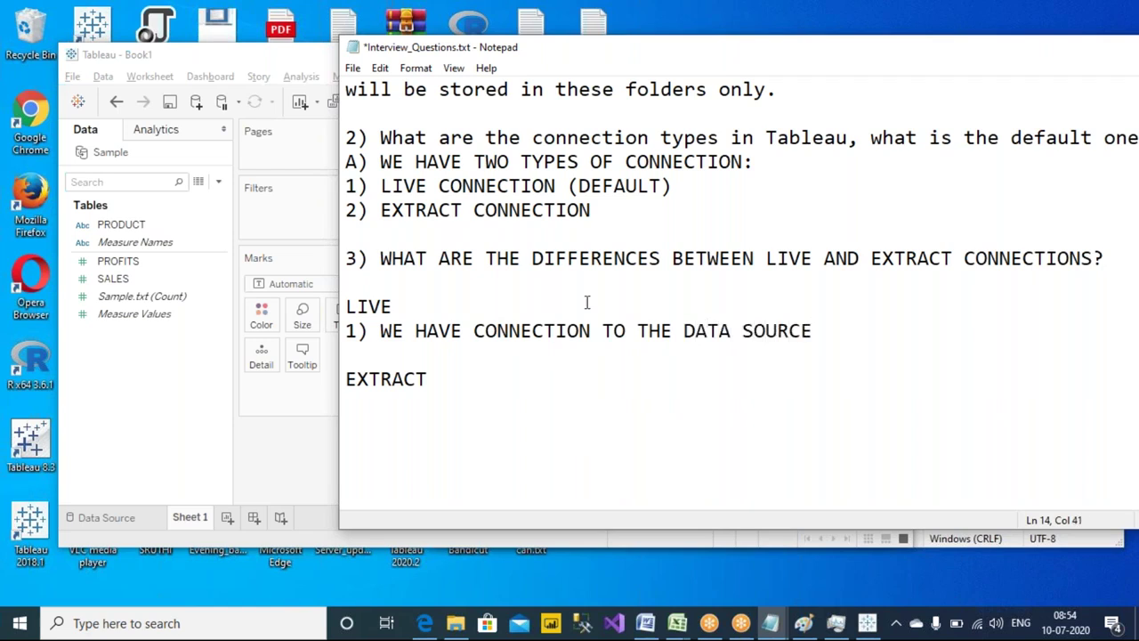
left_click_drag(602, 58, 365, 49)
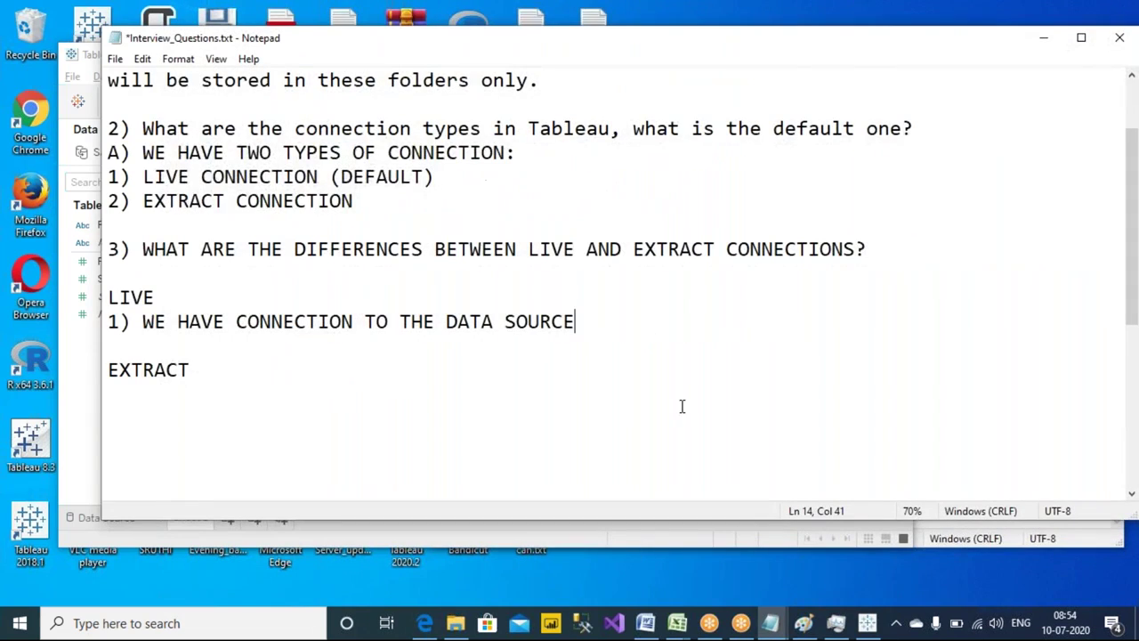
type("24X7, WE CAN WORK IN ONLINE MODE.")
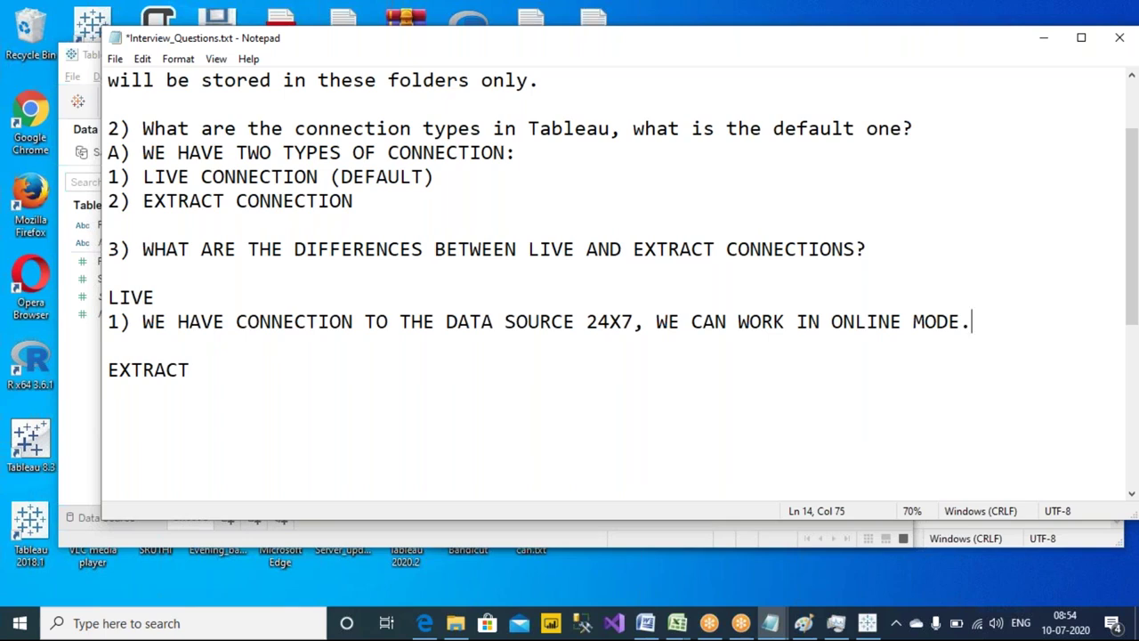
left_click_drag(142, 321, 644, 322)
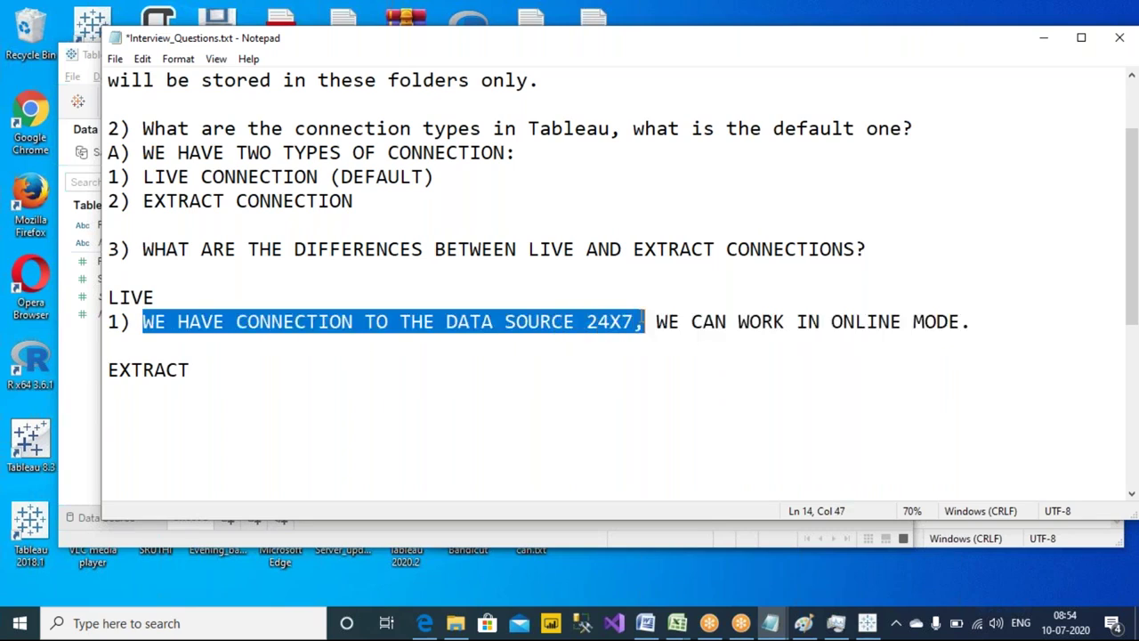
left_click(514, 368)
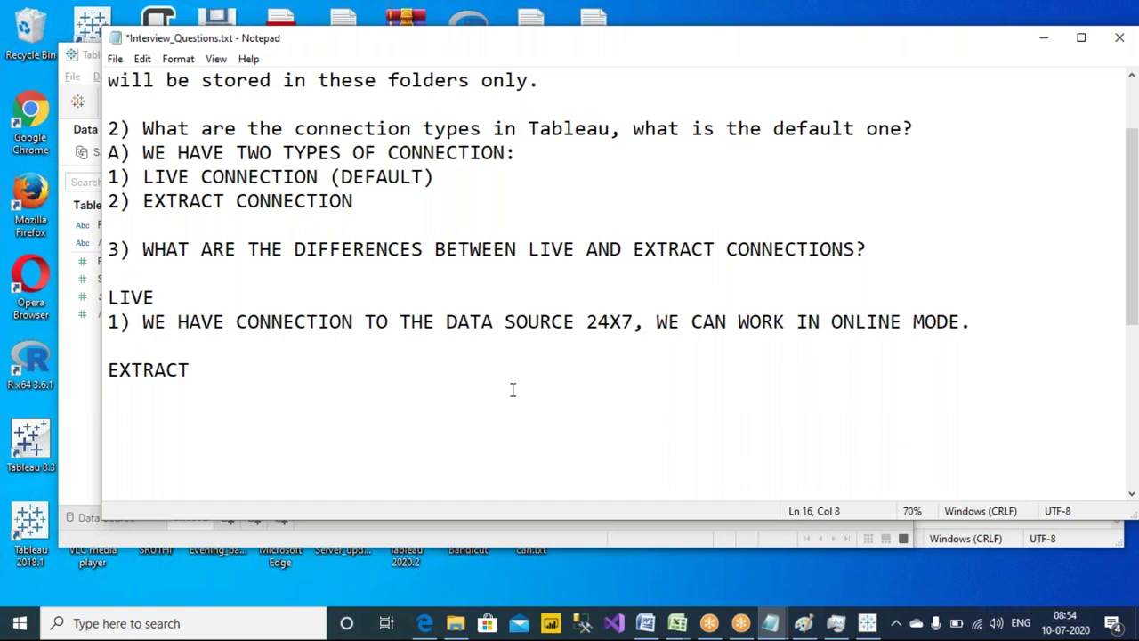
- Remove the period after ONLINE MODE and continue the LIVE point on a new line with "IF WE LOOSE CONNECTIVITY, WE CANNOT WORK."
key("Return")
left_click_drag(508, 45, 445, 61)
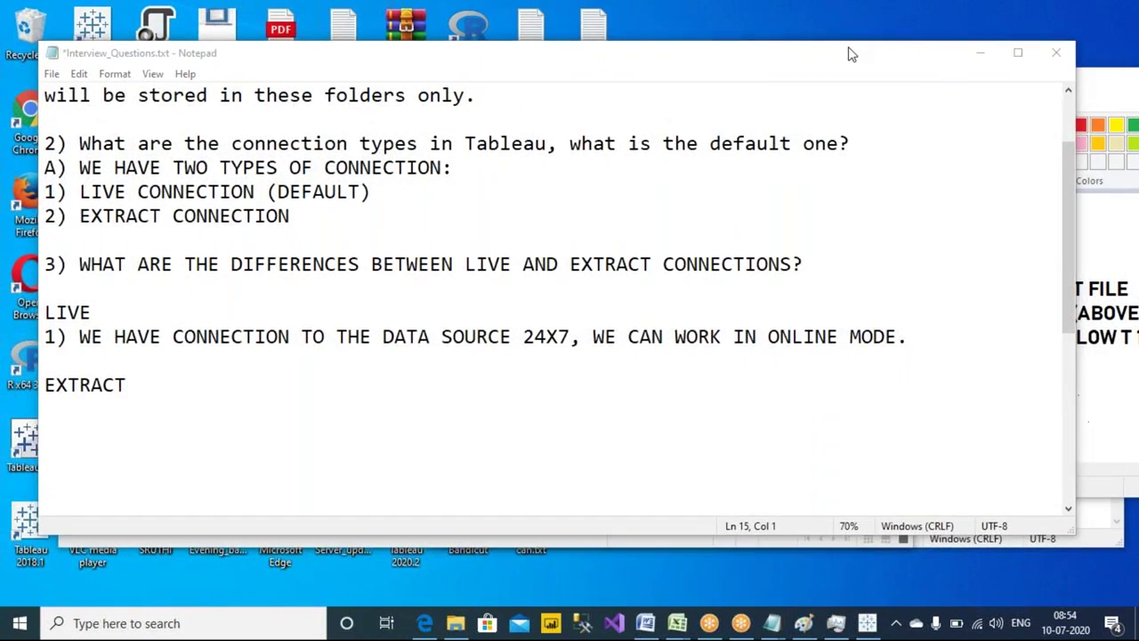
left_click(912, 347)
key("BackSpace")
key("Return")
type("IF WE")
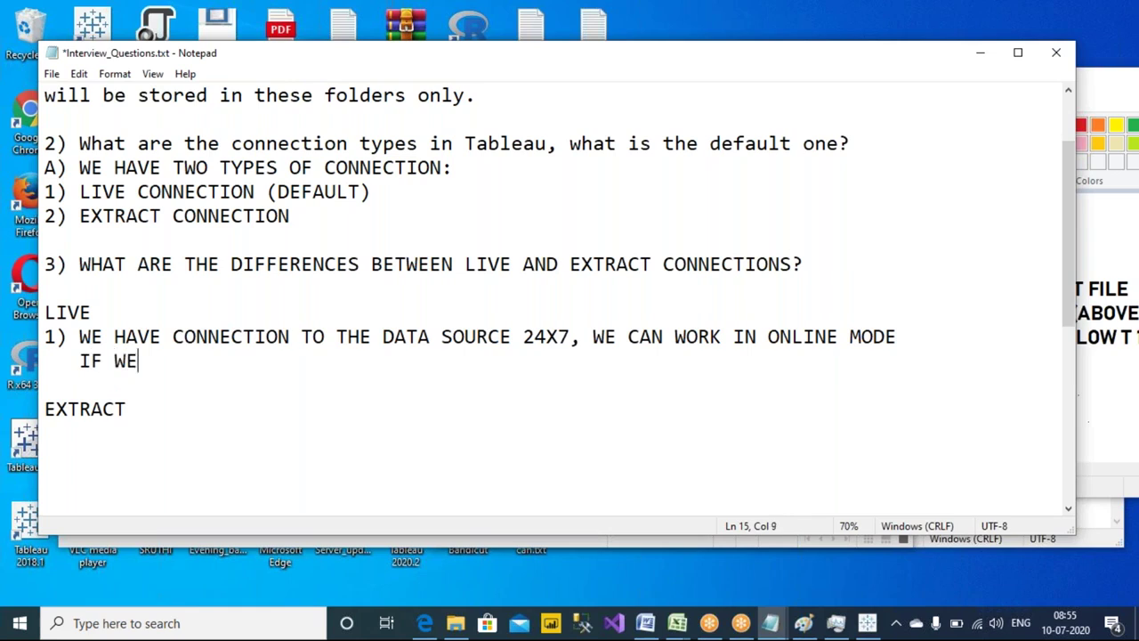
type(" LOOSE CONNE")
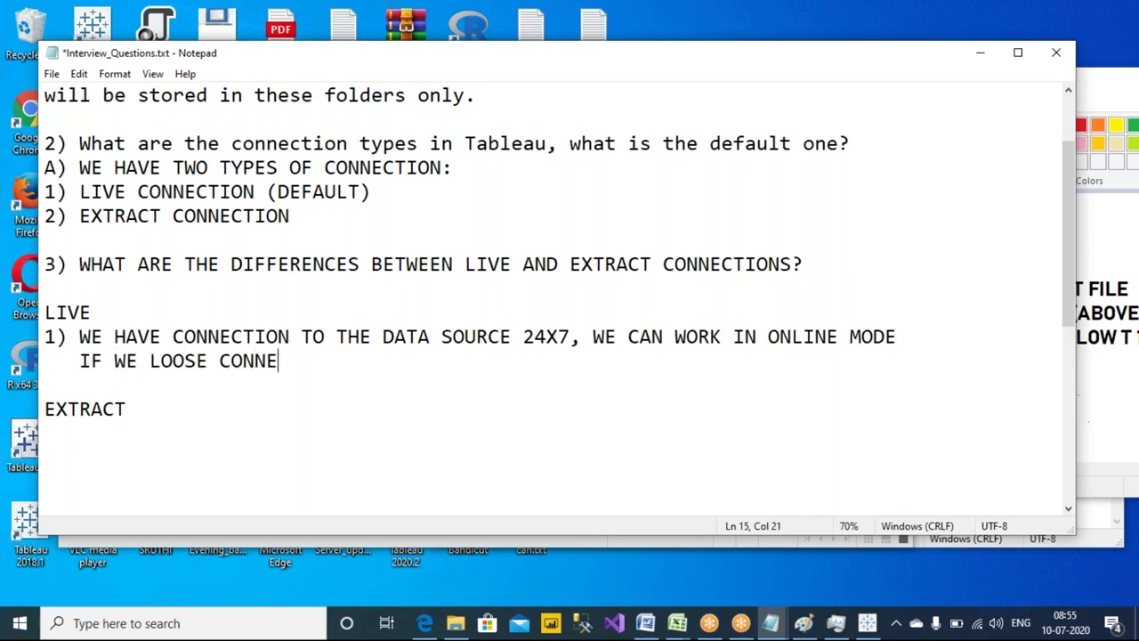
type("CTIVITY, ")
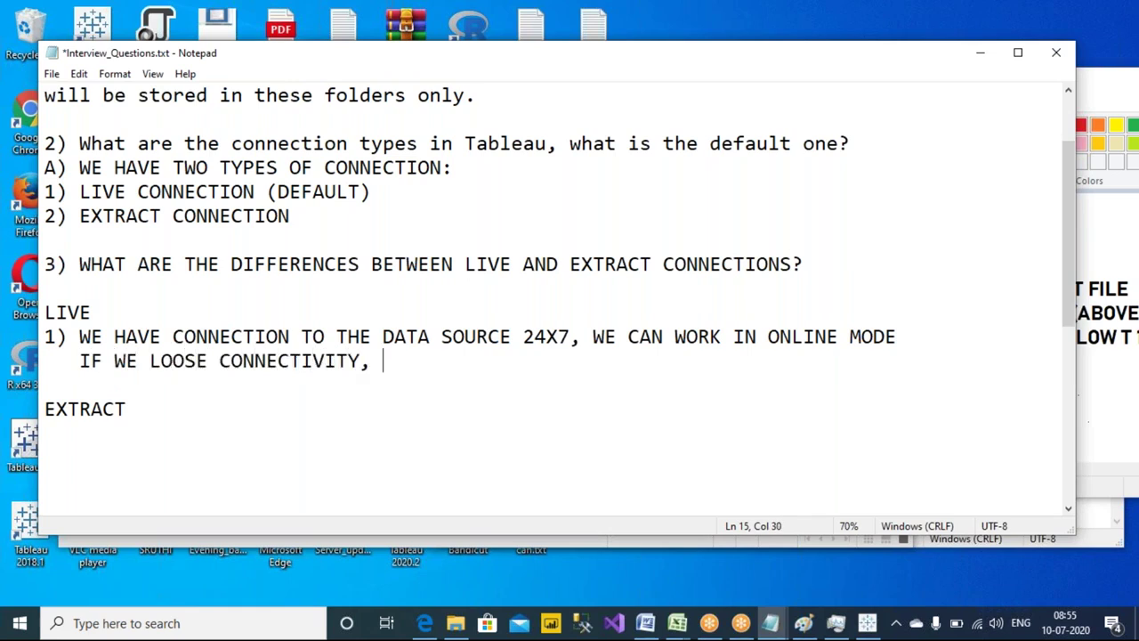
type("WE CANNOT WORK.")
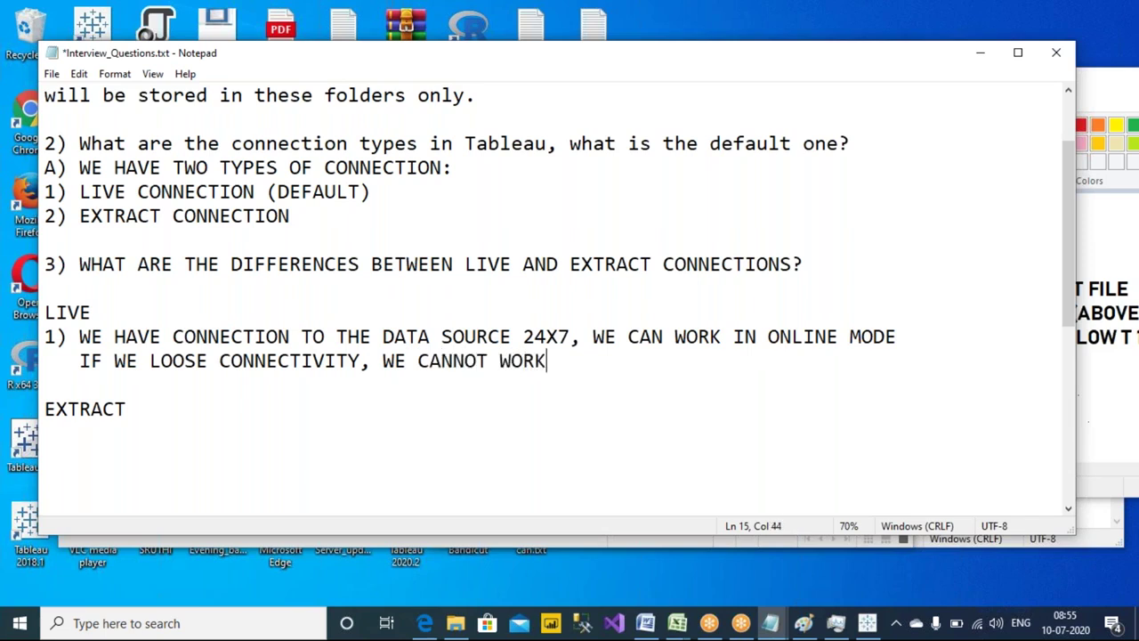
- Under the EXTRACT heading, write "1) WE CAN CONNECT TO THE DATASOURCE USING OFFLINE MODE ALSO."
left_click(256, 407)
key("Return")
type("1) WE CAN CO")
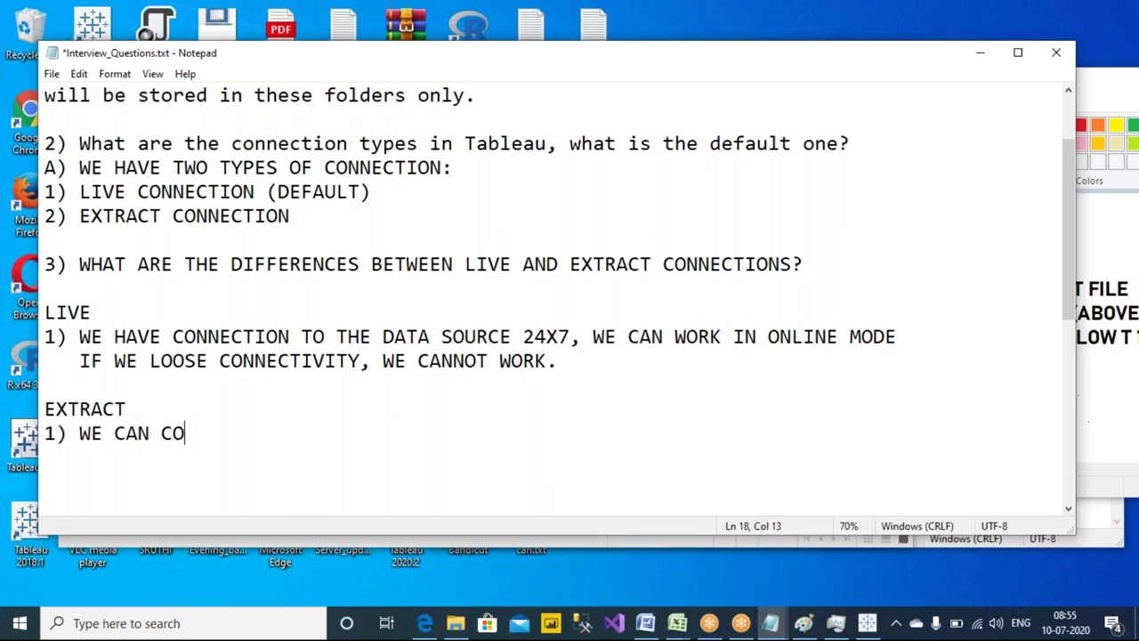
type("NNECT TO THE ")
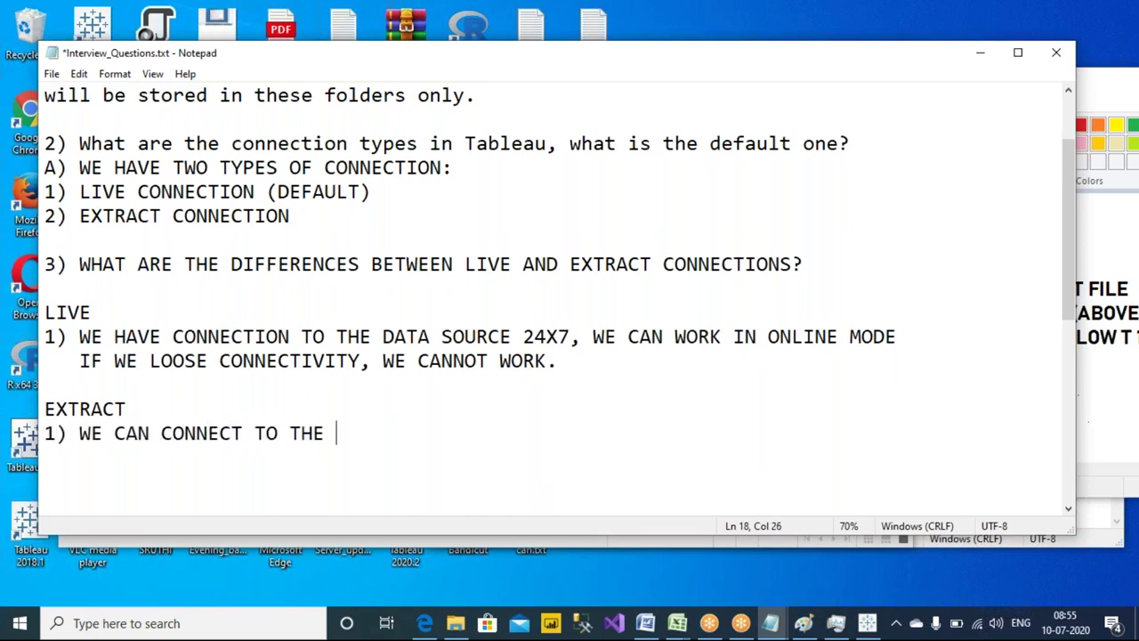
type("DATASOURCE")
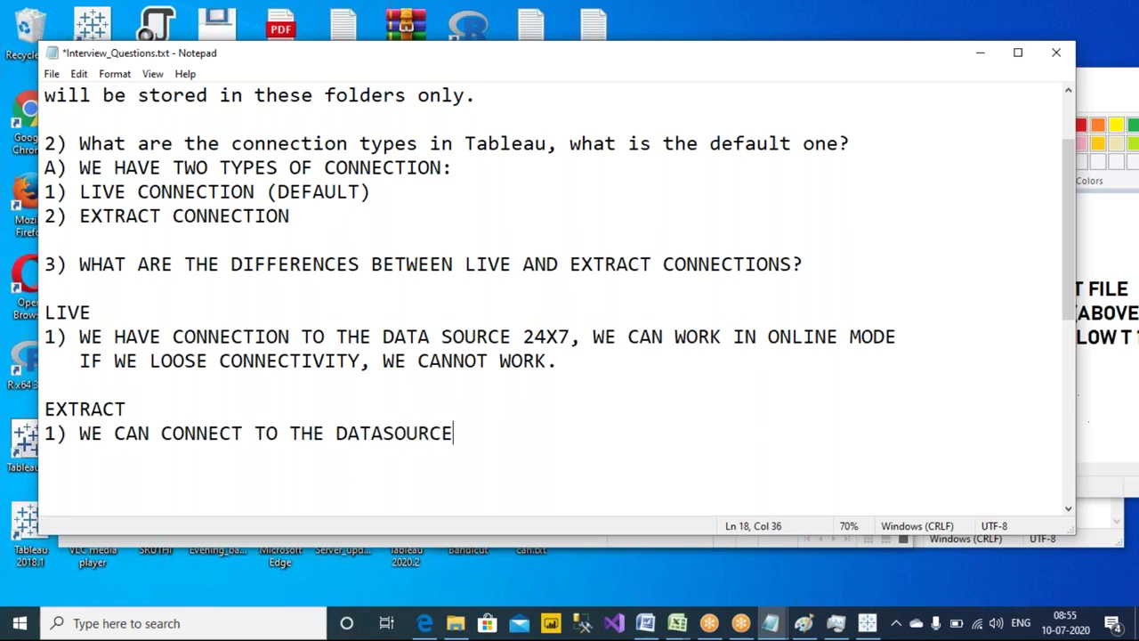
type(" USING OFF")
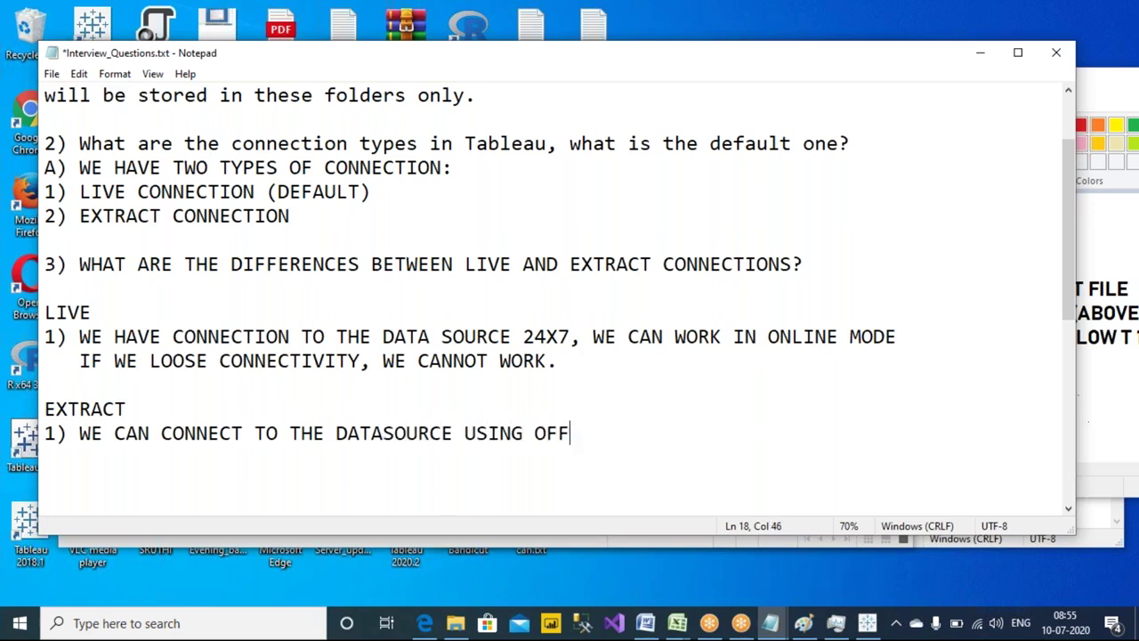
type("LINE MODE ALSO.")
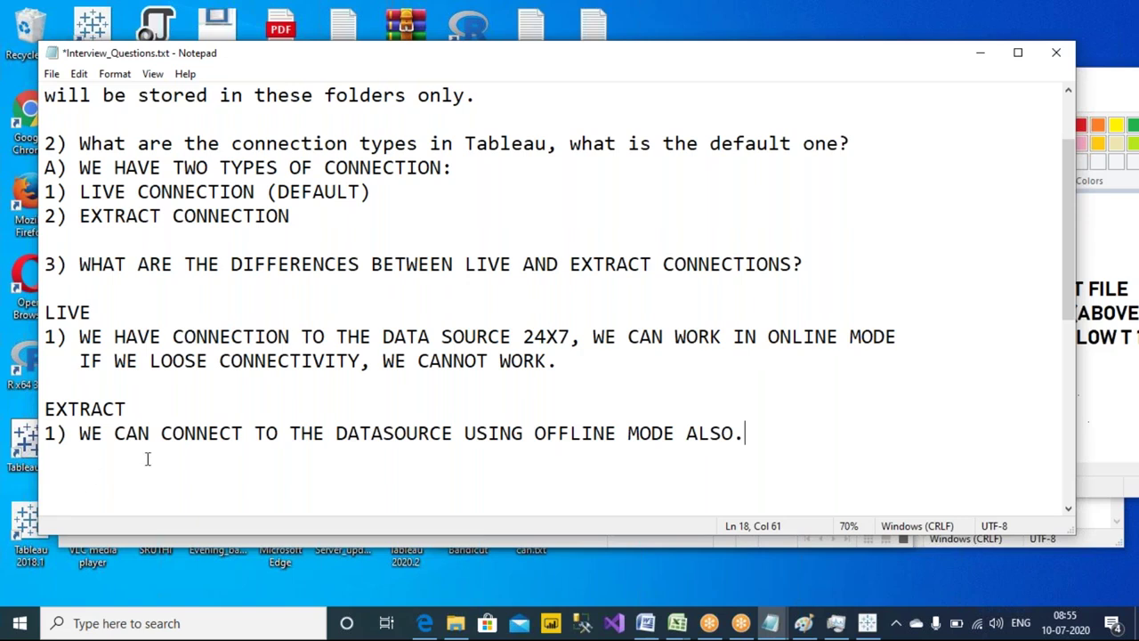
- Start a new numbered line "2)" below the connectivity sentence in the LIVE section
scroll(294, 379, "down", 2)
scroll(282, 378, "up", 1)
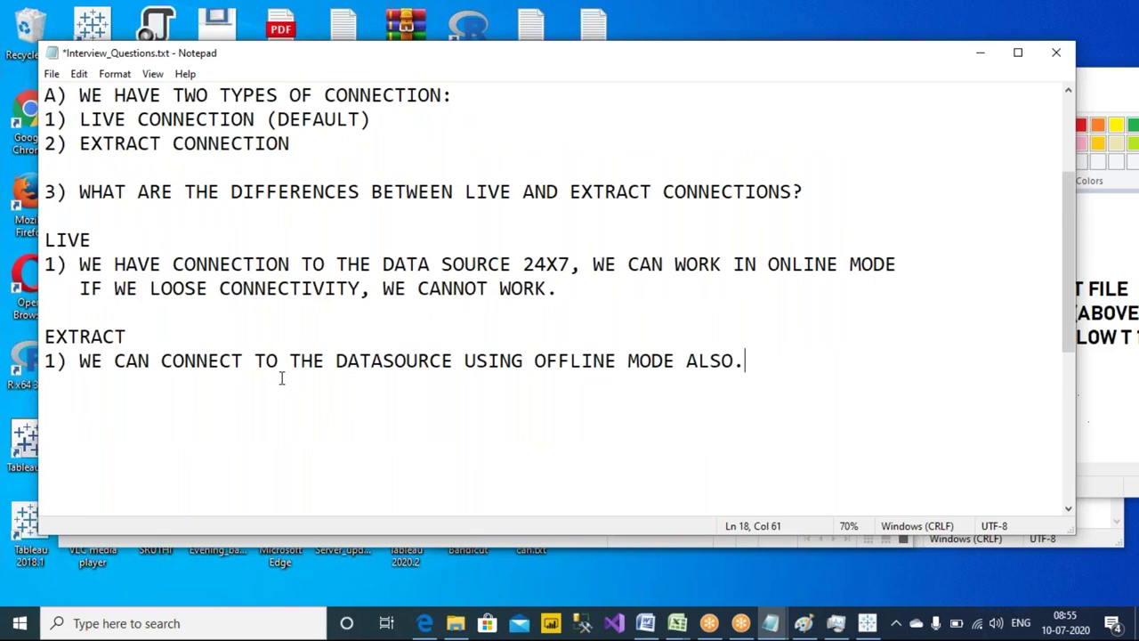
left_click(651, 295)
key("Return")
type("2)")
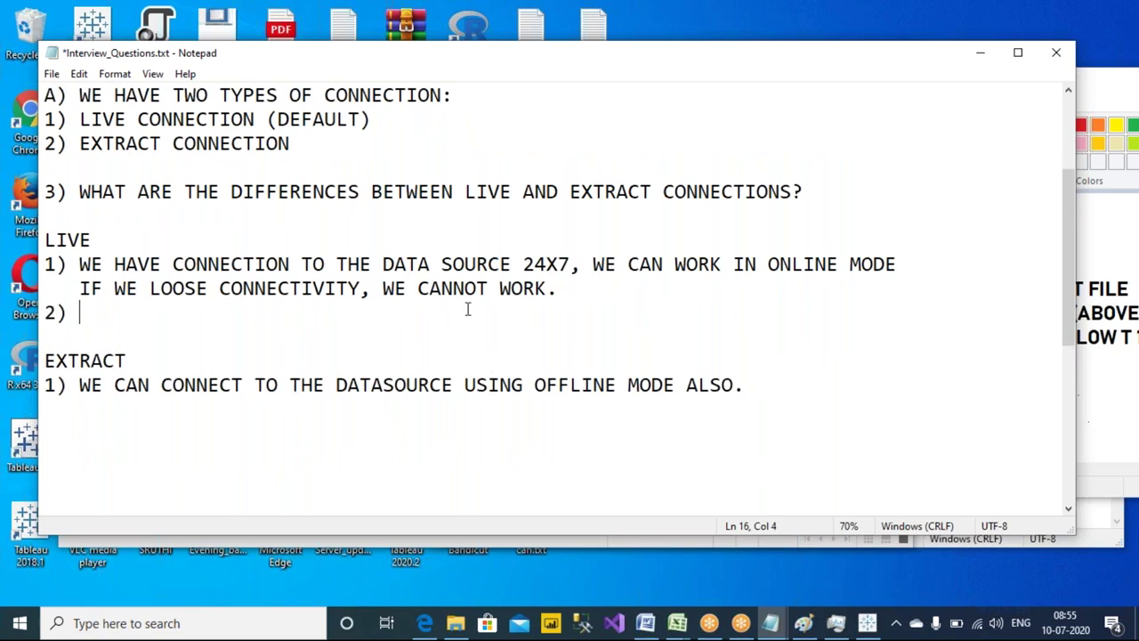
- Add the second EXTRACT point "2) DATA IS AVAILABLE IN LOCAL MACHINE." on a new line
left_click(808, 379)
key("Return")
type("2)")
type("DATE")
key("BackSpace")
type("A IS NO")
key("BackSpace")
key("BackSpace")
type("AWA")
key("BackSpace")
key("BackSpace")
type("VAILABL")
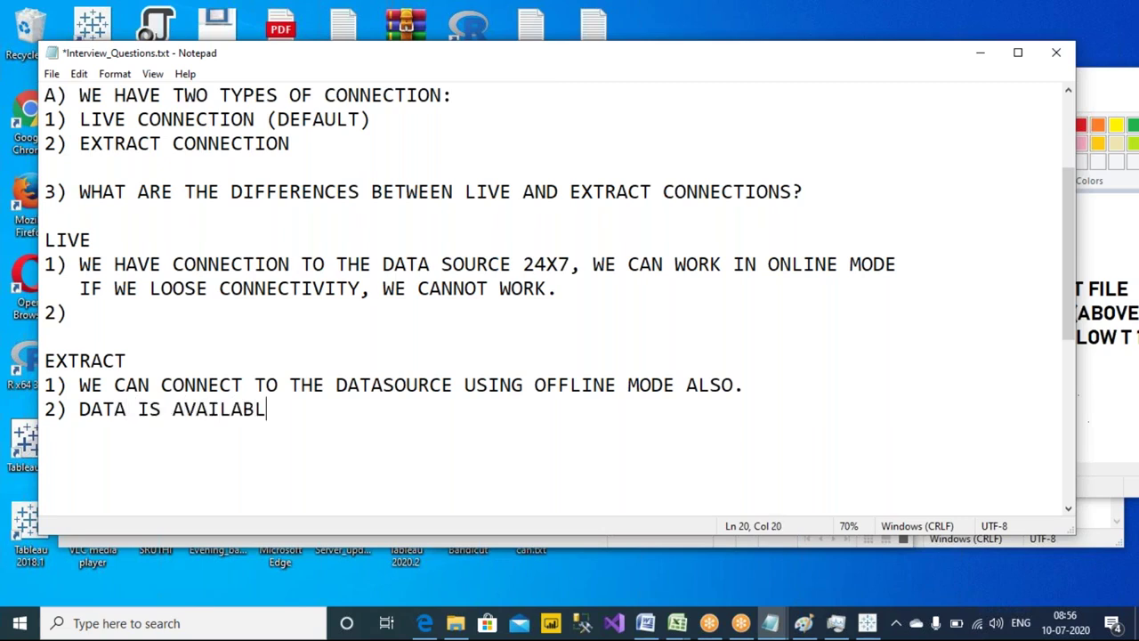
type("E IN LOCAL MA")
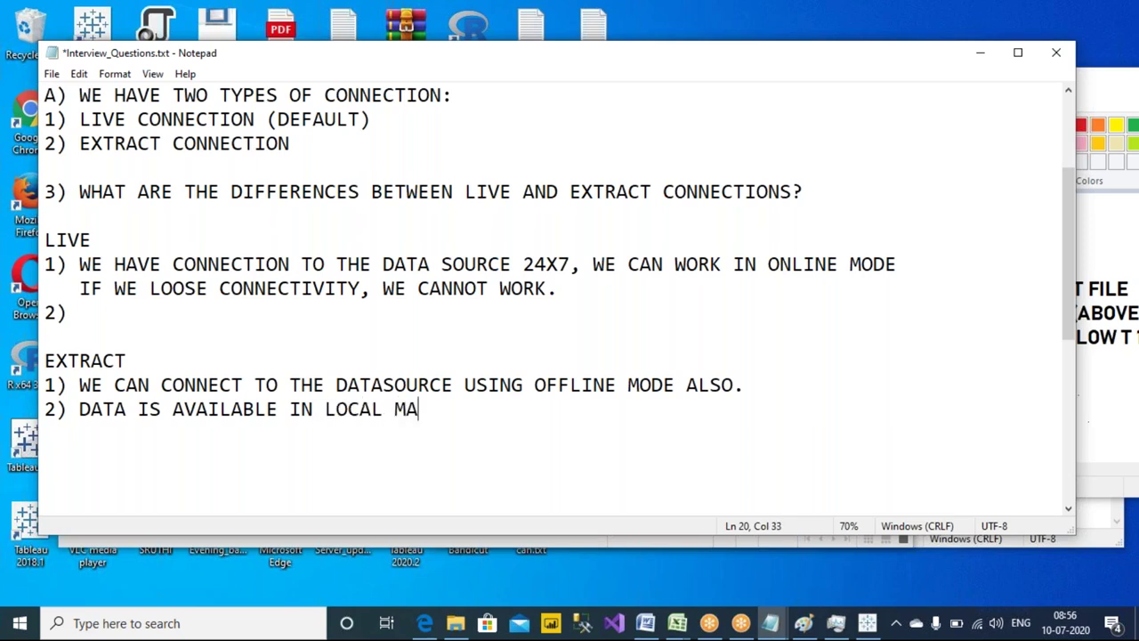
type("CHINE.")
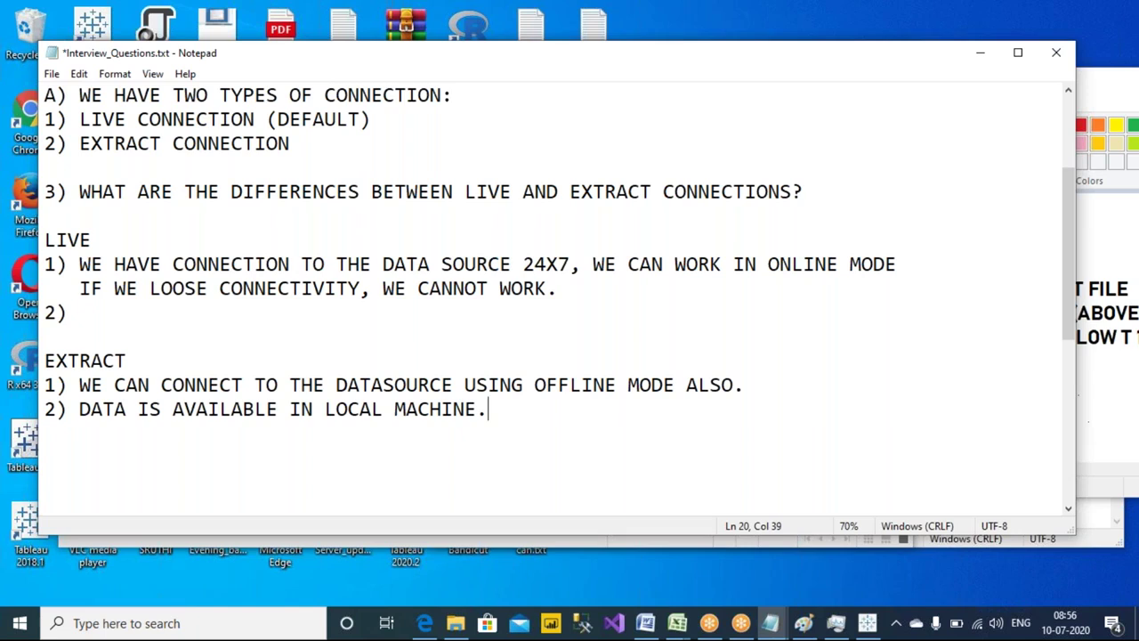
- Complete point 2 under LIVE with "DATA IS NOT STORED IN LOCAL MACHINES."
left_click(562, 302)
left_click(575, 319)
type("DATA IS N")
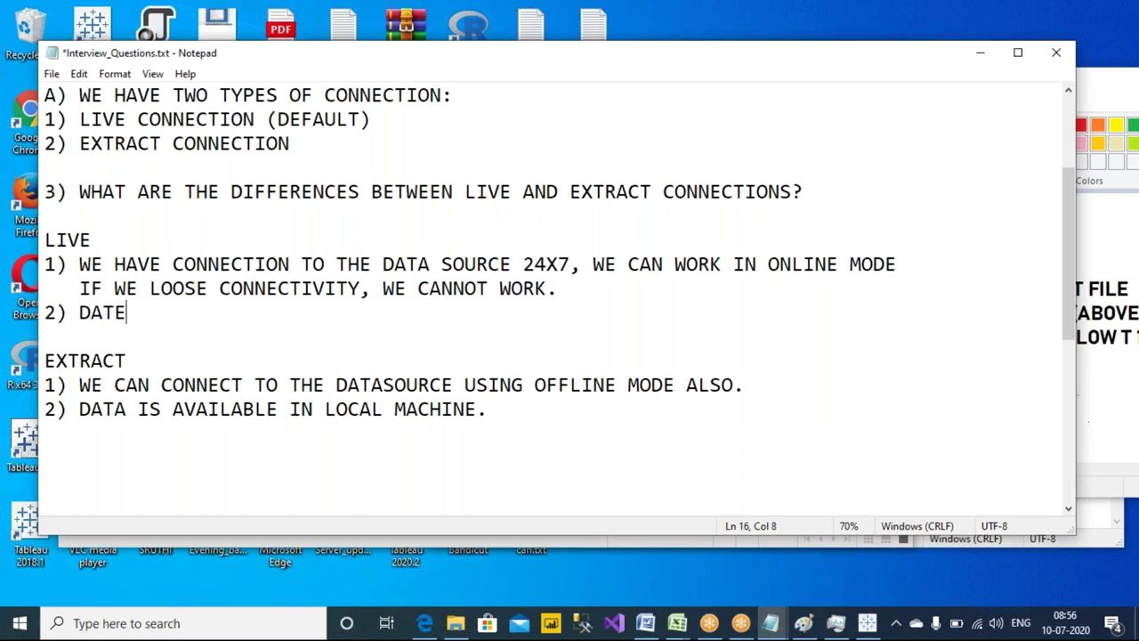
type("OT SOT")
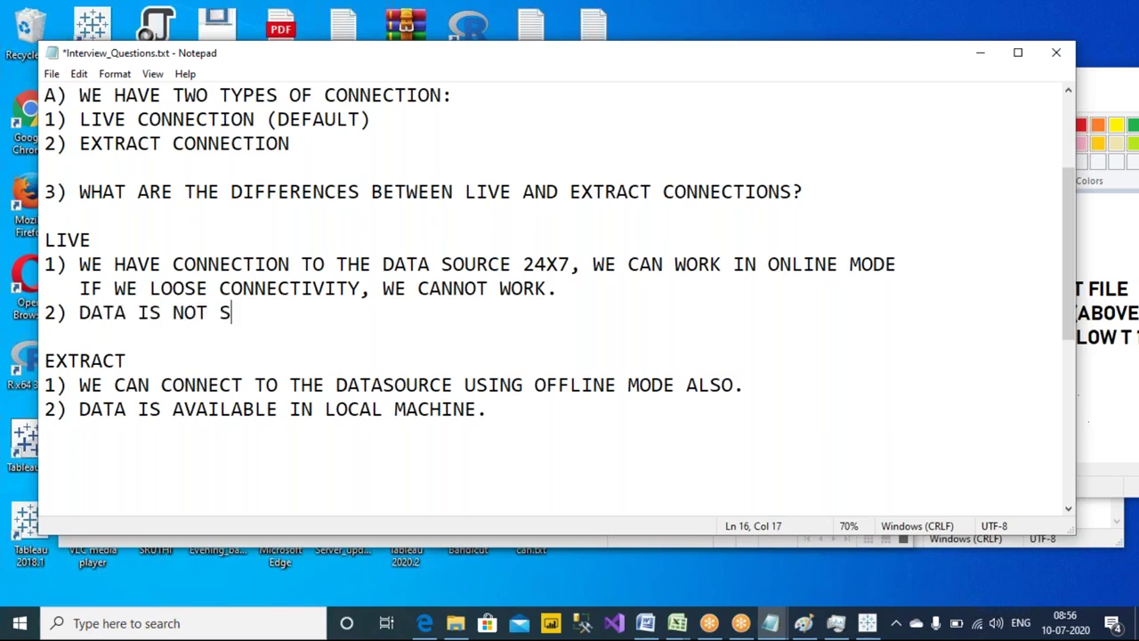
key("BackSpace")
key("BackSpace")
type("TORED IN")
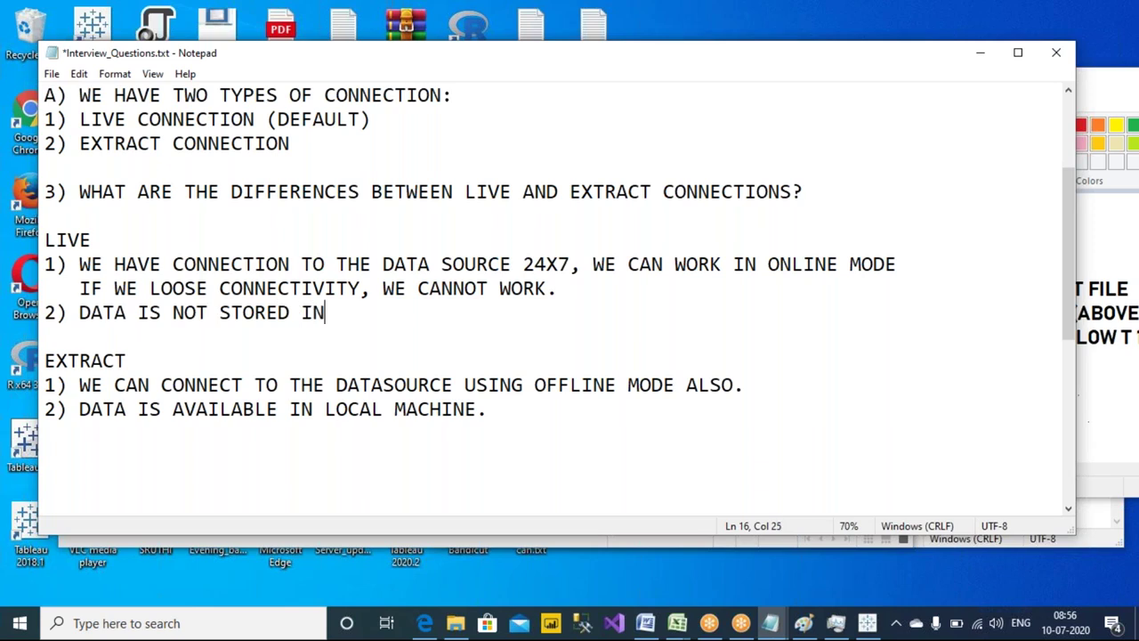
type(" LOCAL MACHINES.")
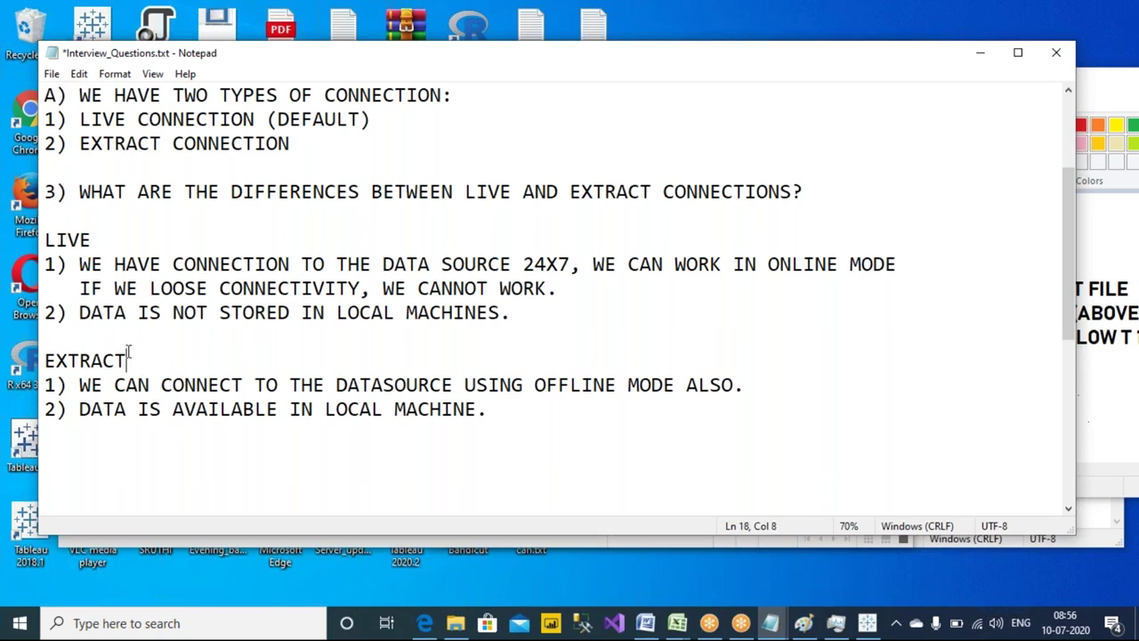
left_click_drag(128, 359, 41, 357)
left_click(117, 408)
left_click(516, 433)
left_click(561, 313)
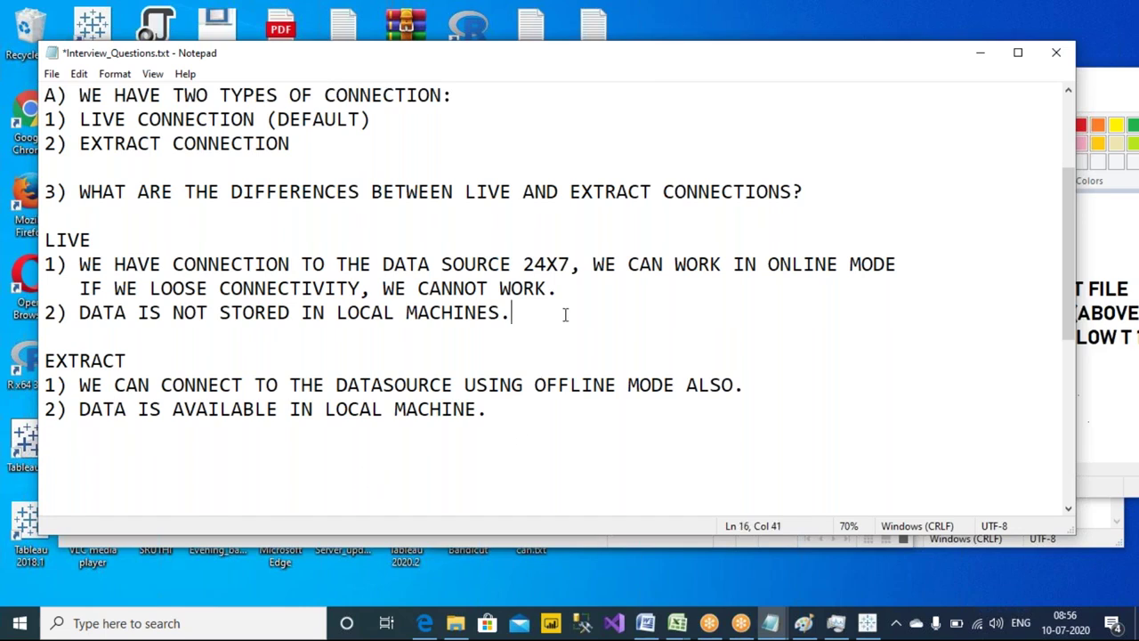
left_click(801, 28)
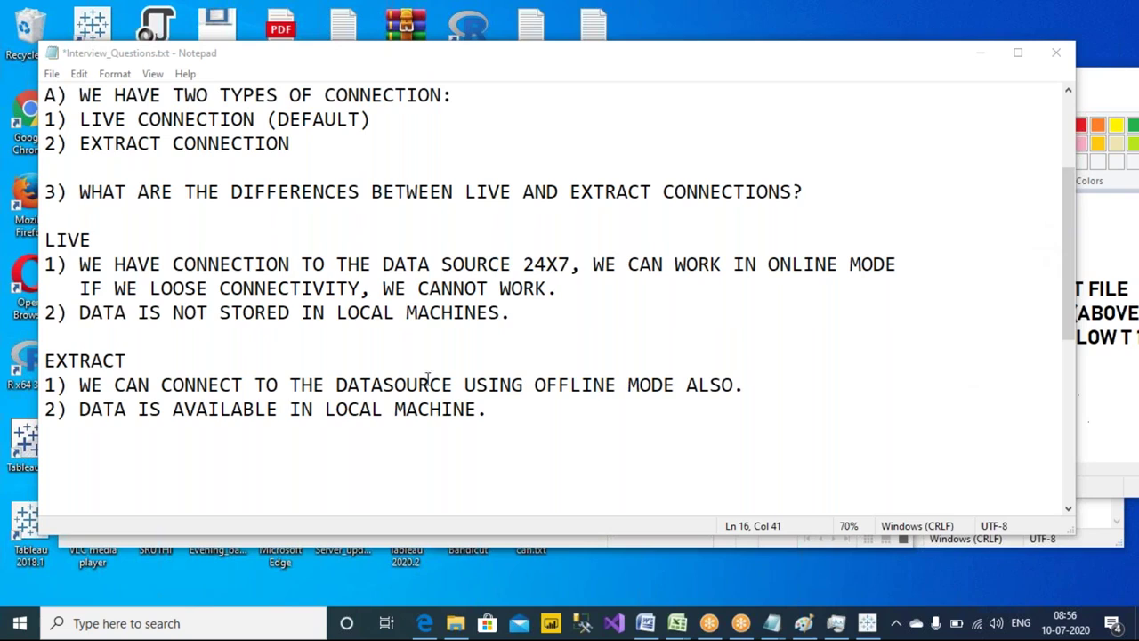
- Start a new numbered line "3)" below point 2 in the LIVE section
left_click(560, 317)
key("Return")
type("3)")
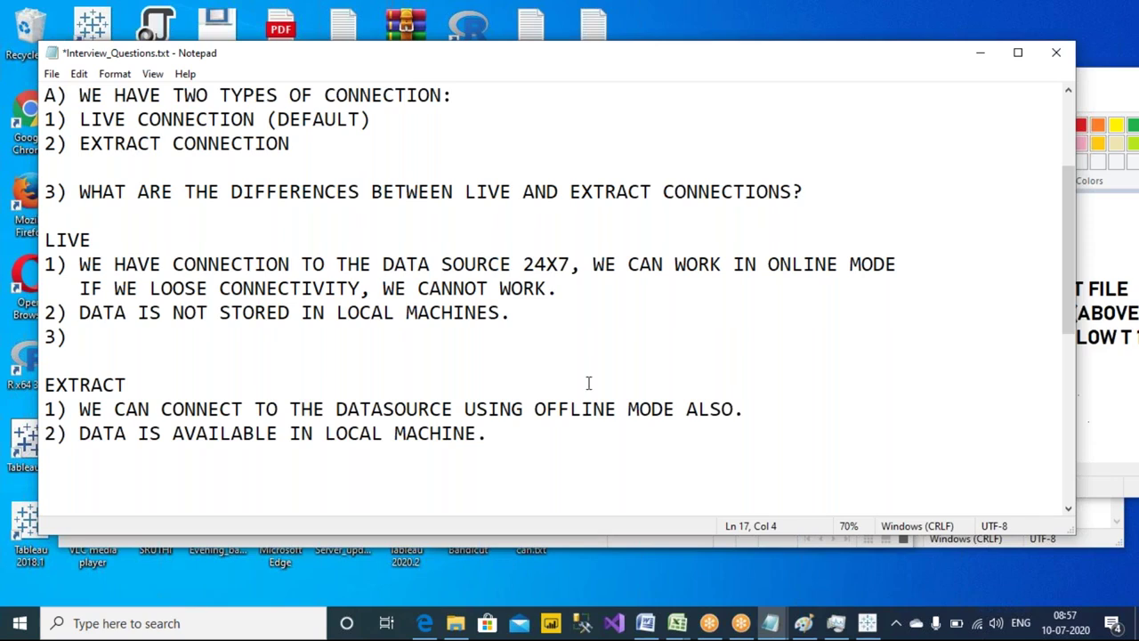
- Add the third EXTRACT point "3) WE HAVE TO USE EXTRACT -> REFRESH" below point 2
left_click(578, 455)
type("3)")
type("WE HAVE TO")
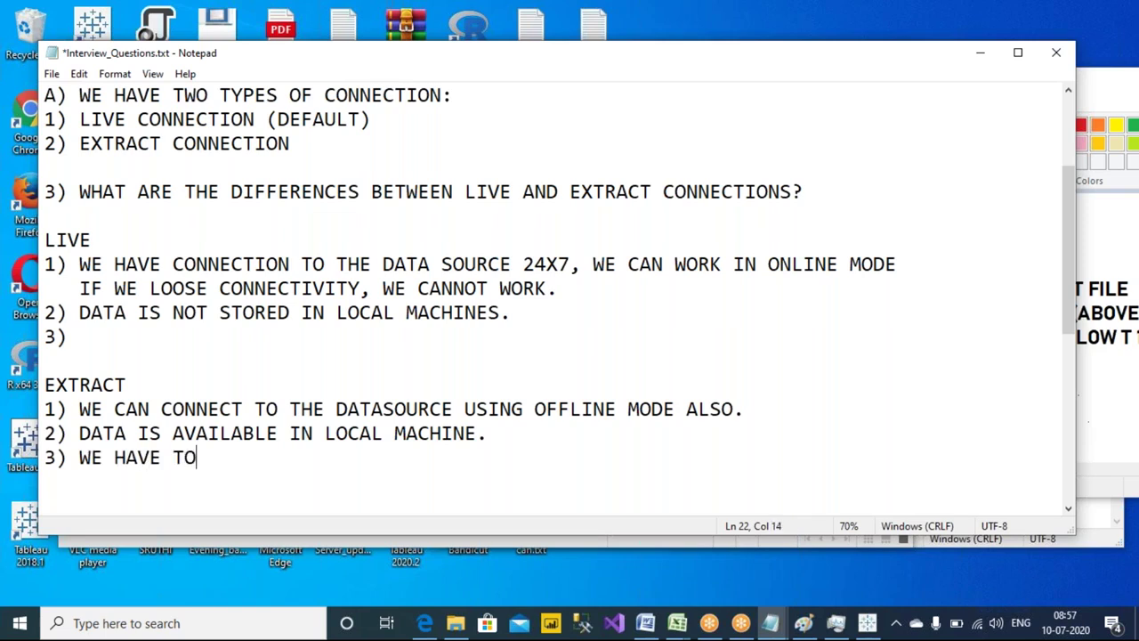
type(" USE e")
key("BackSpace")
type("EX")
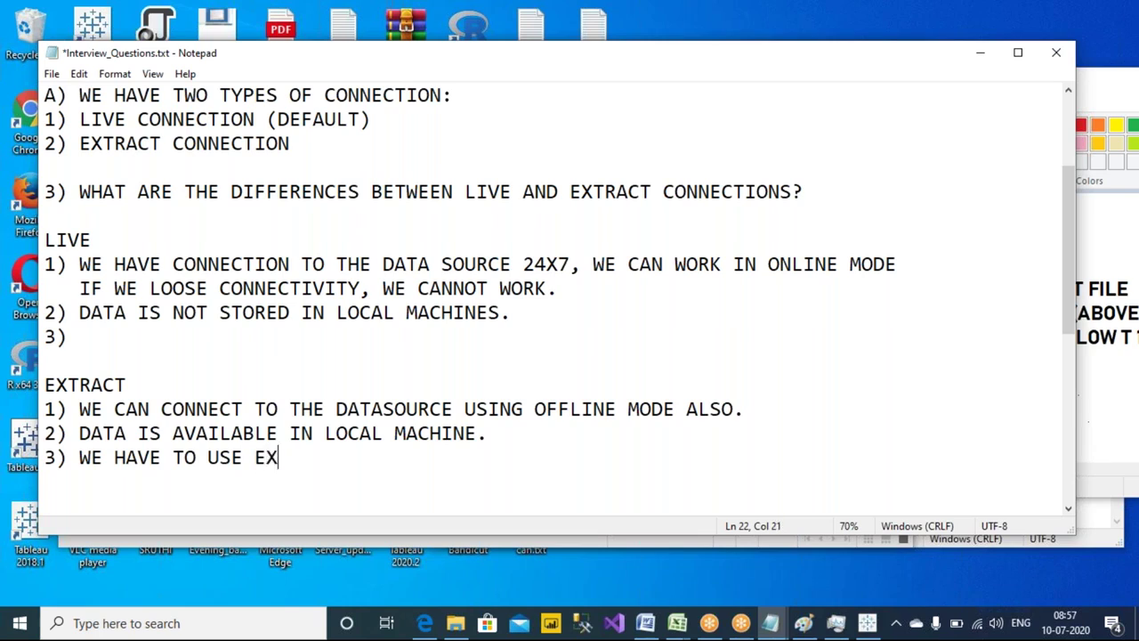
type("TRACT -")
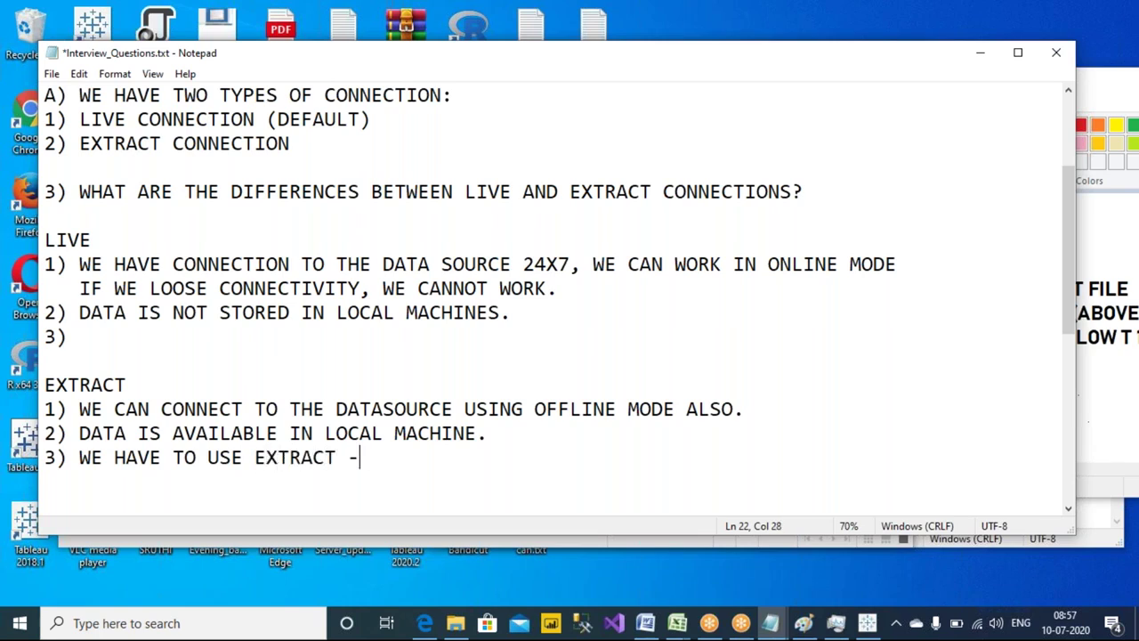
type("> REFRESH")
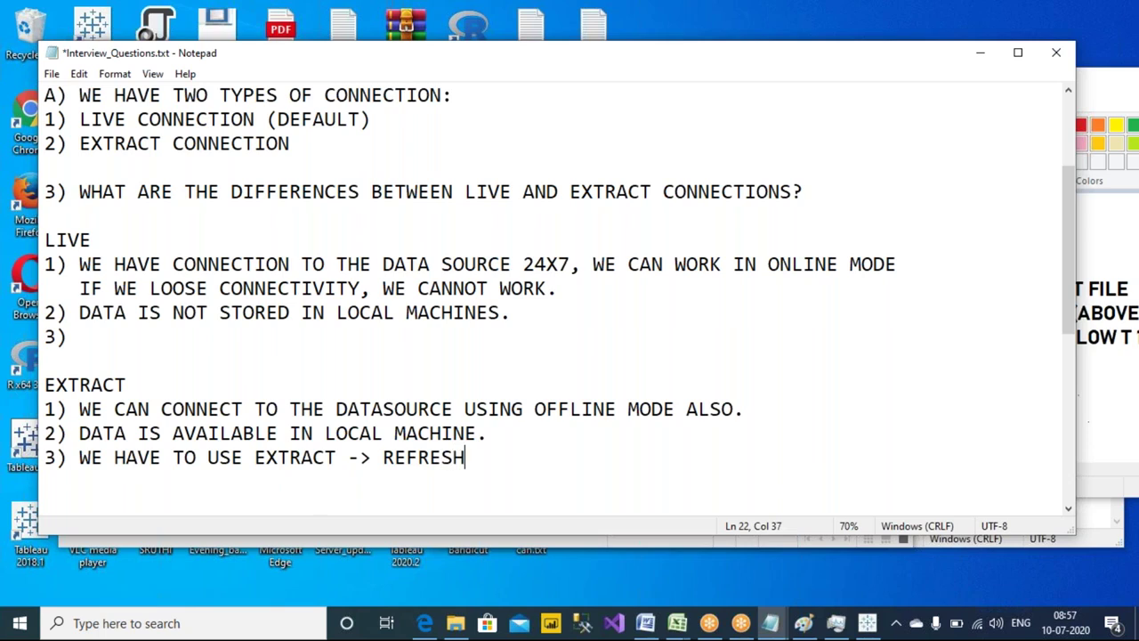
- Complete point 3 under LIVE with "WE HAVE TO USE REFRESH THE DATA OPTION." and save the file
left_click(254, 331)
type("WE HAVE TO")
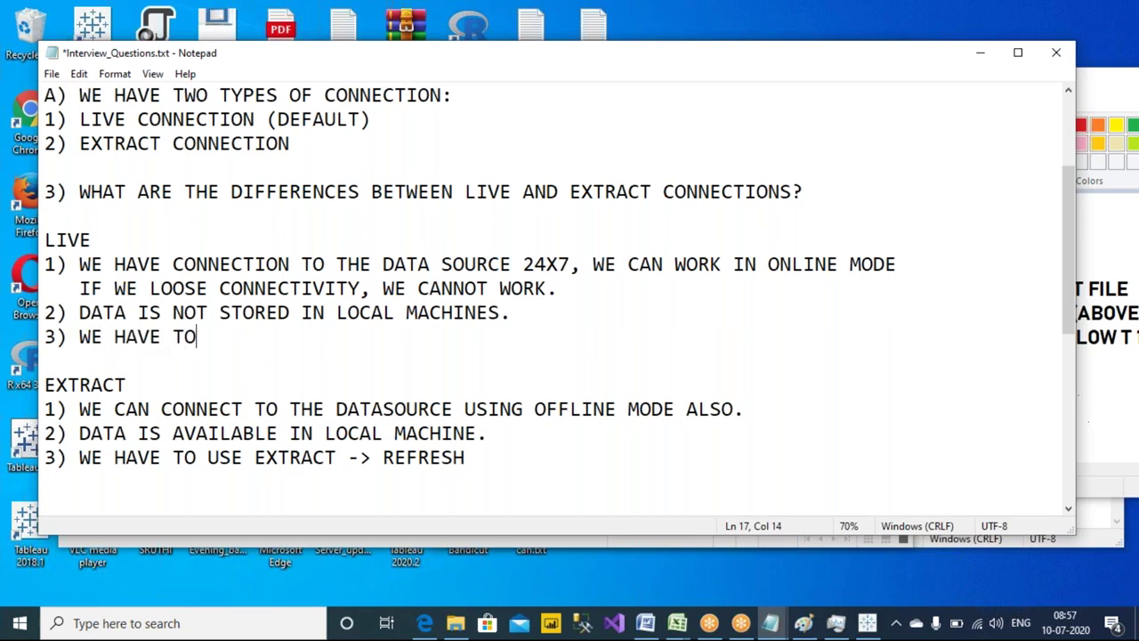
type(" USE REFRESH THE DATA OPTION.")
left_click(255, 337)
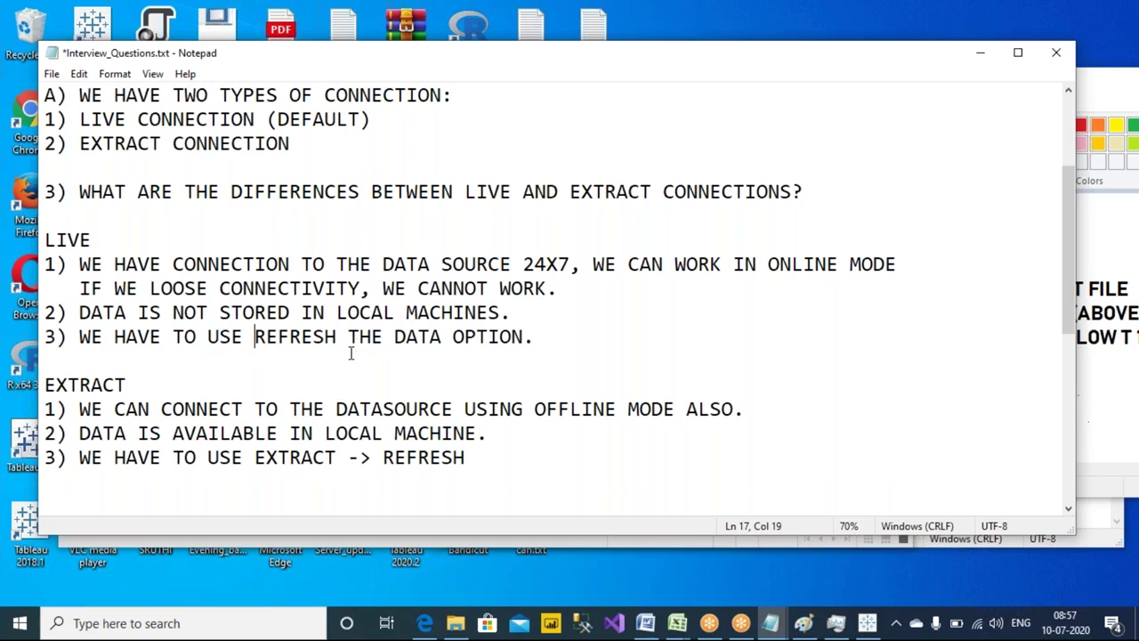
left_click(538, 478)
key("ctrl+s")
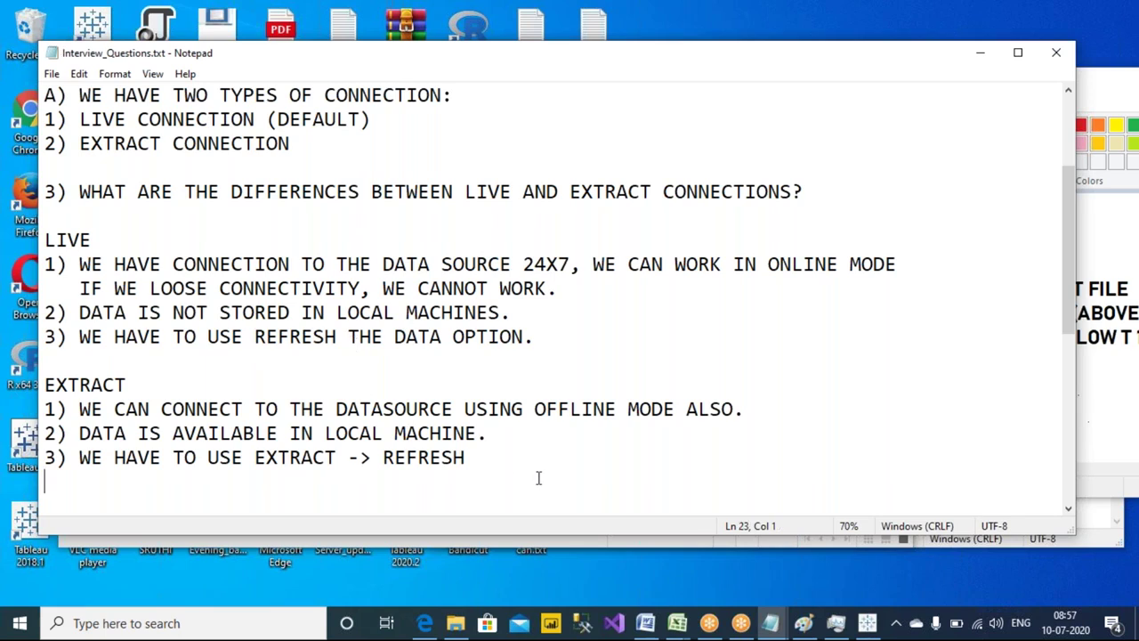
- Highlight the LIVE and EXTRACT headings in turn to compare the two sections
left_click(563, 343)
scroll(557, 345, "down", 2)
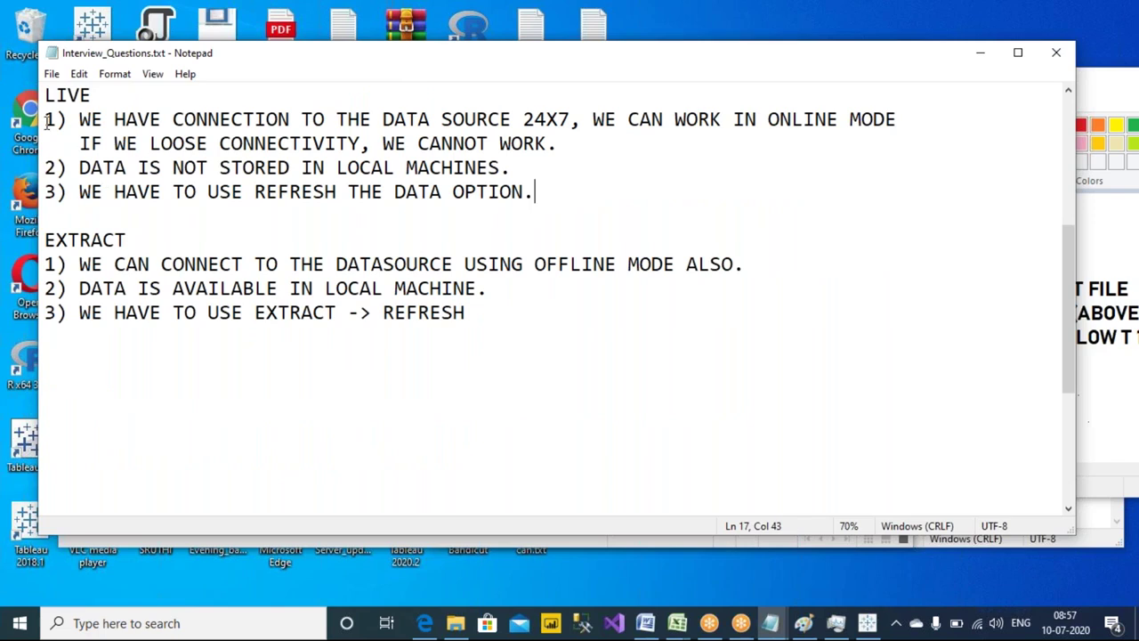
left_click_drag(110, 94, 41, 91)
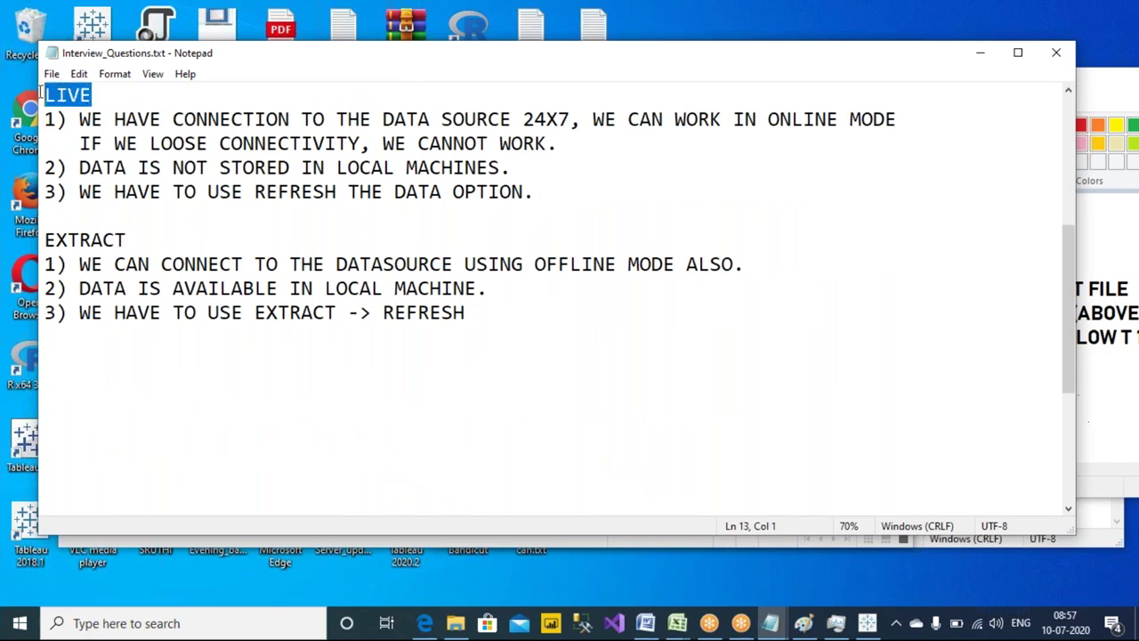
left_click_drag(147, 240, 44, 241)
left_click(147, 240)
left_click_drag(133, 94, 43, 95)
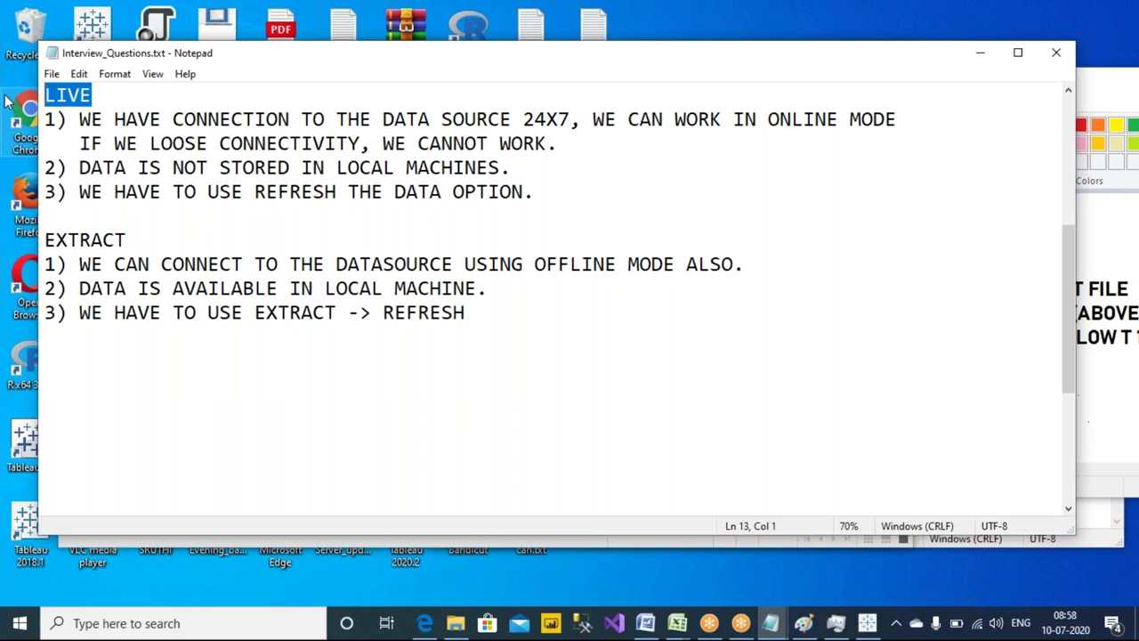
- Add the fourth LIVE point "4) PERFORMANCE IS LITTLE SLOW COMPARED TO EXTRACT." below point 3
left_click(552, 190)
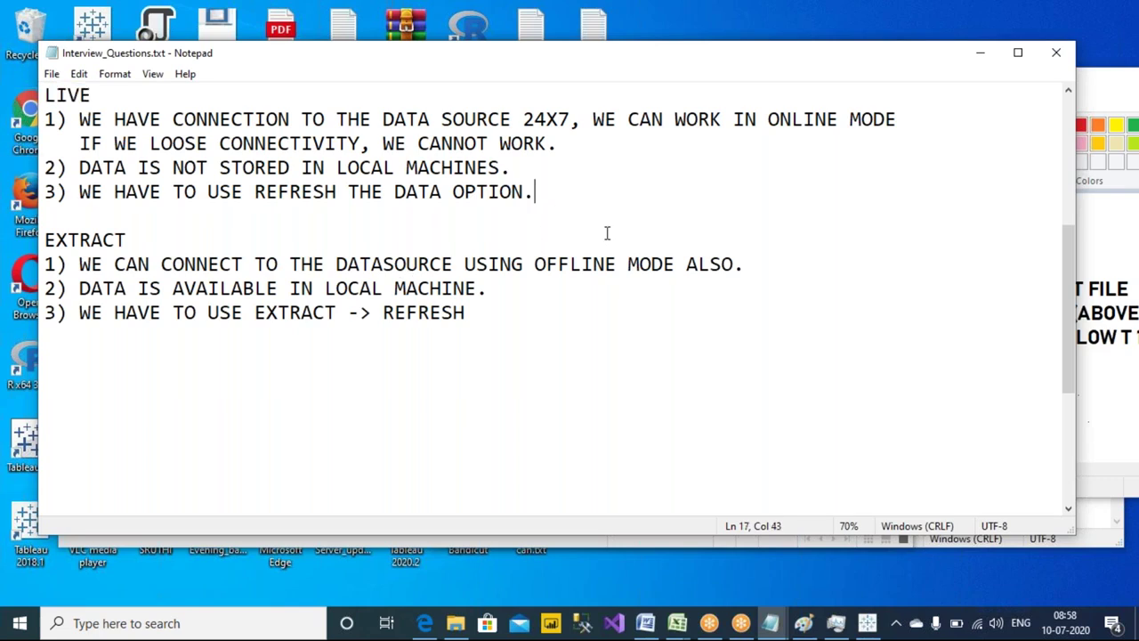
key("Return")
type("4) ")
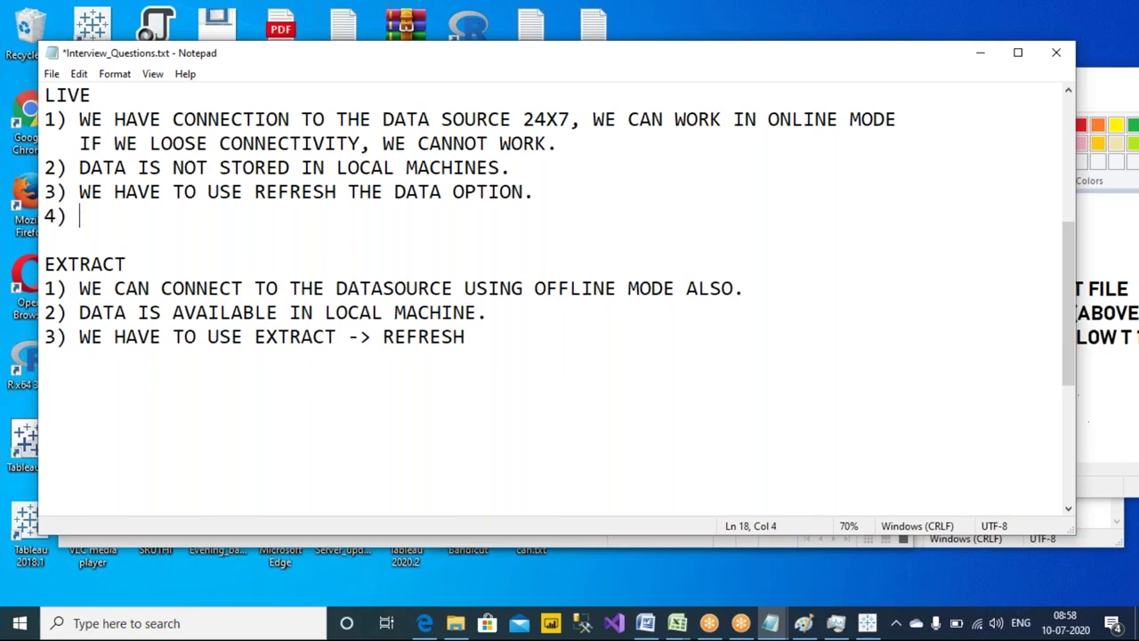
type("PERFORMANCE I")
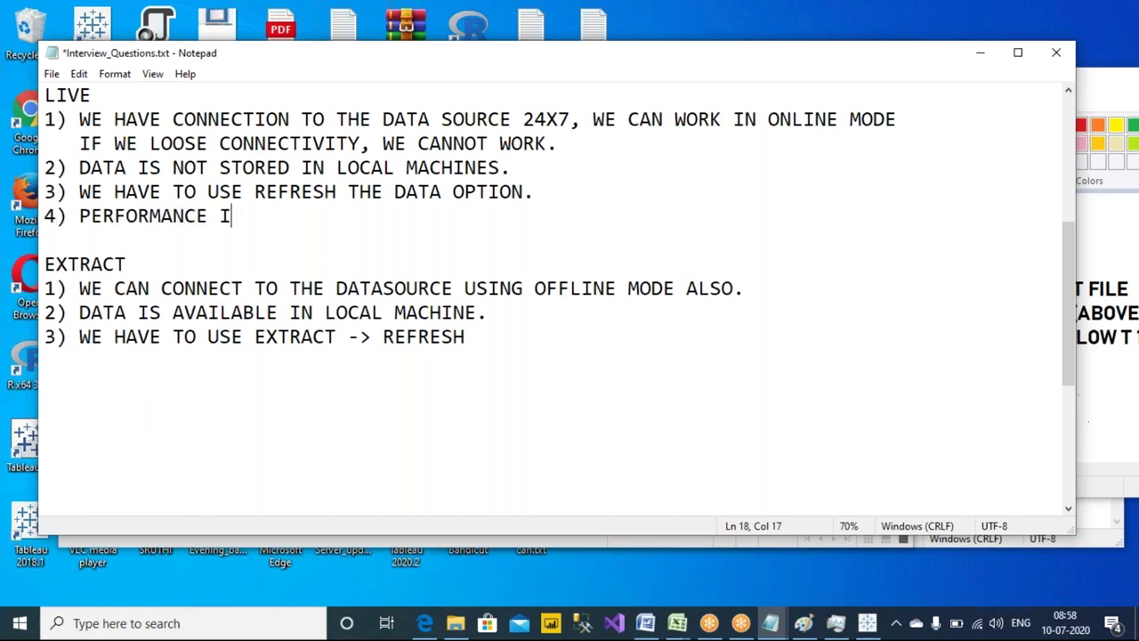
type("S LITTLE SLOW CO")
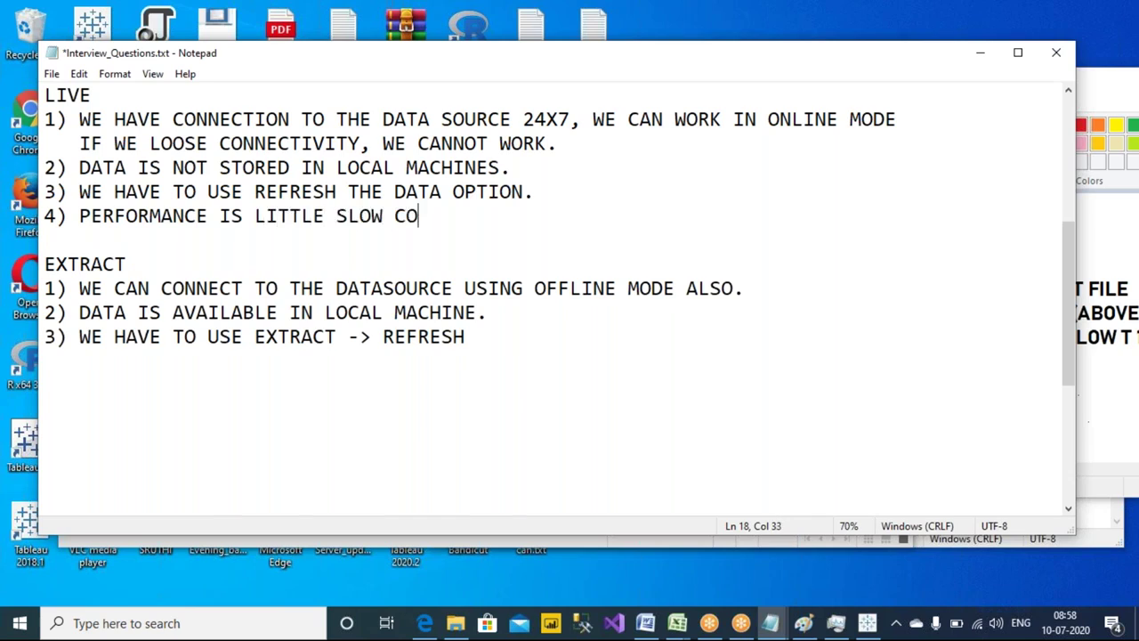
type("MPARED TO EXTRACT.")
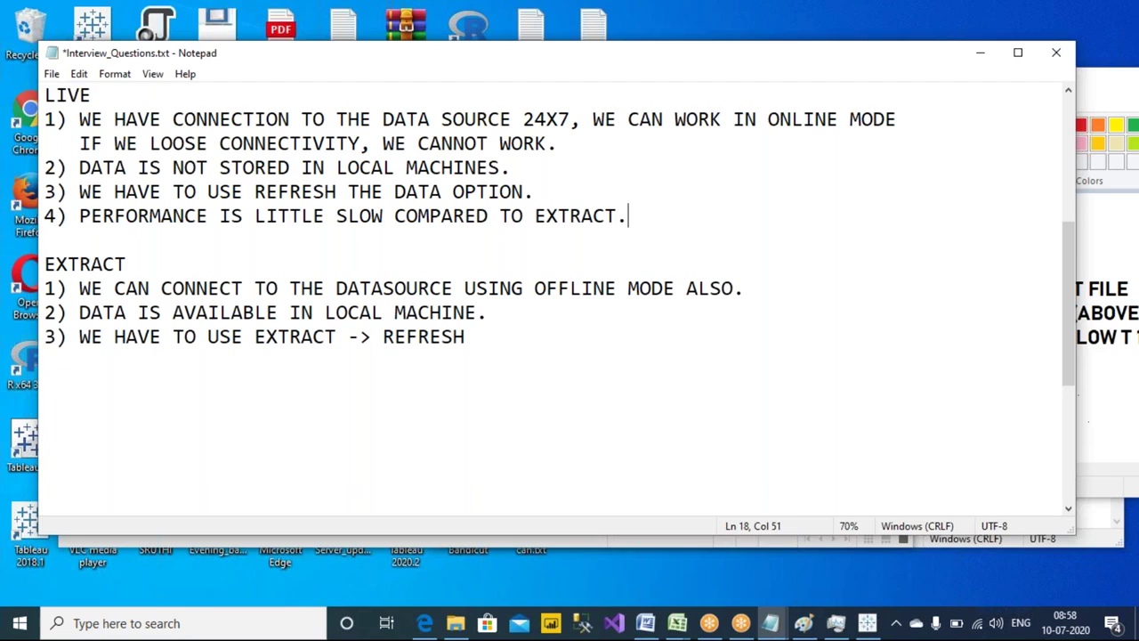
- Add "4) PERFOMANCE IS BETTER THAN LIVE." under EXTRACT and open a continuation line below point 4 in the LIVE section
left_click(126, 264)
left_click(44, 288)
left_click_drag(45, 287, 43, 264)
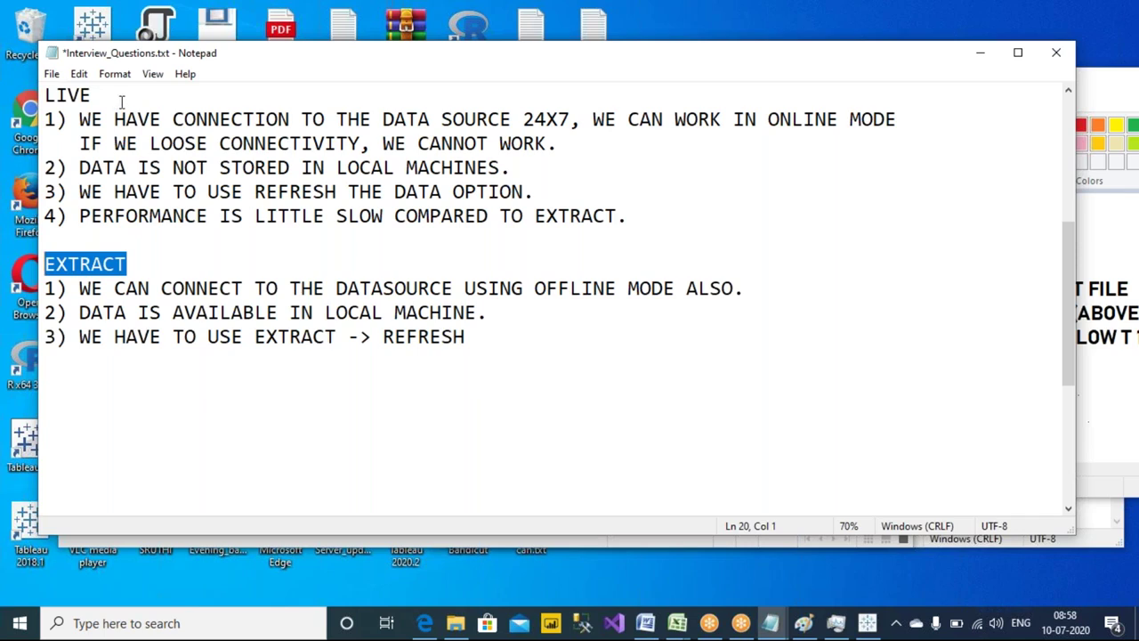
left_click(512, 342)
key("Return")
type("4) PERFOMANCE IS BETTER THAN LIVE.")
left_click(630, 216)
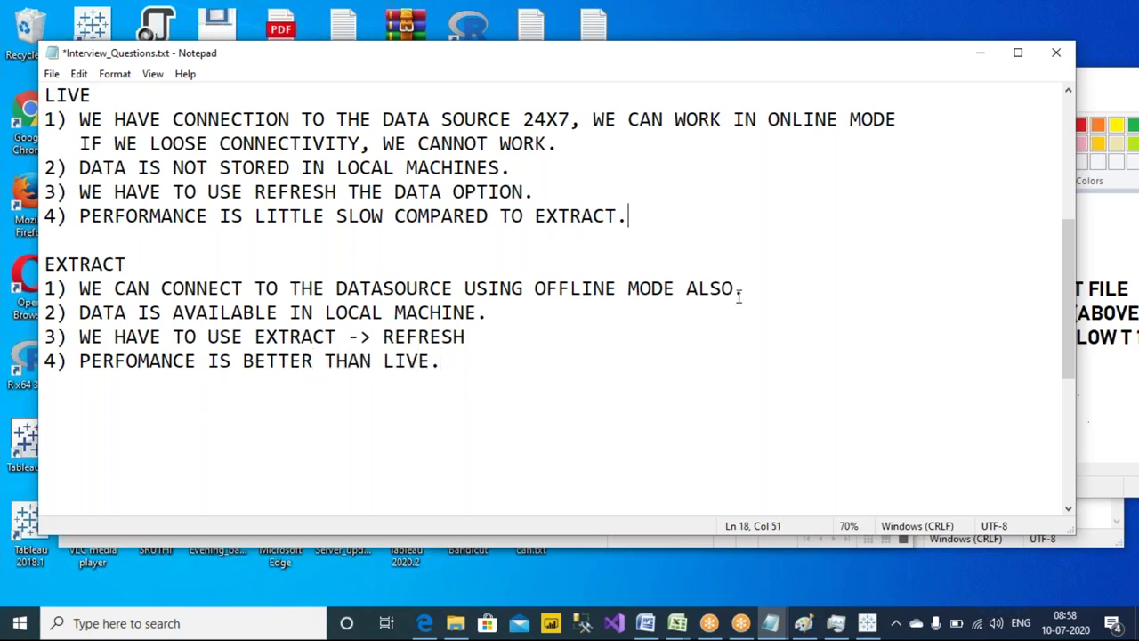
key("Return")
type("DATA")
key("BackSpace")
key("BackSpace")
key("BackSpace")
key("BackSpace")
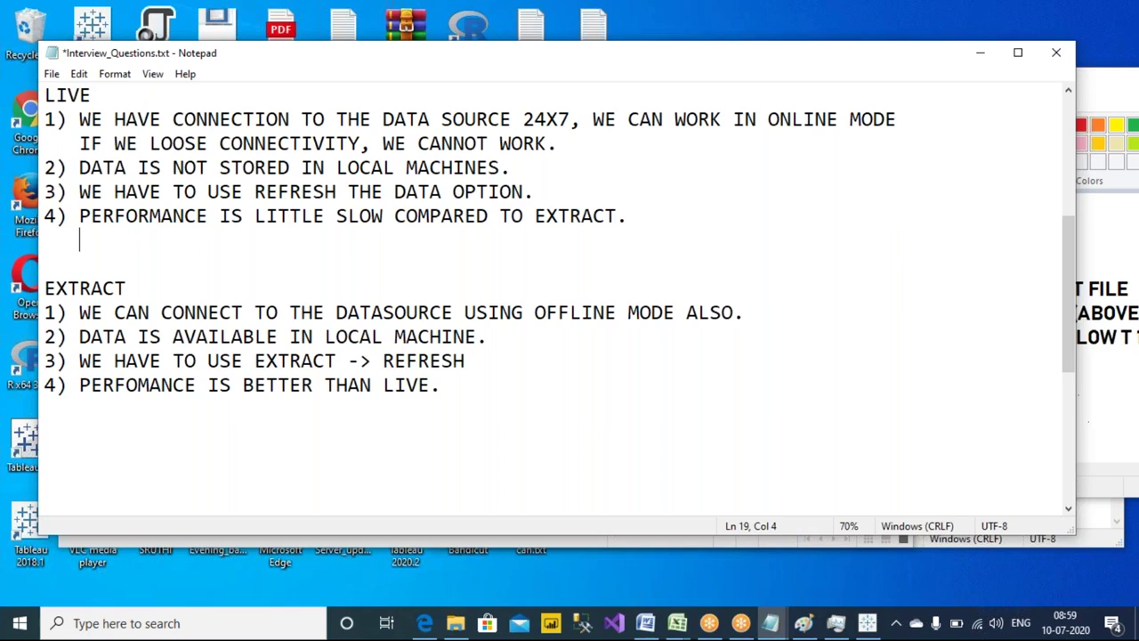
- Write the continuation line "INTERNET SPEED, PERFORMANCE OF DB, NETWORK SPEED, HARDWARE SYSTEM.S" below point 4 in the LIVE section
type("INTERNET SPEED, ")
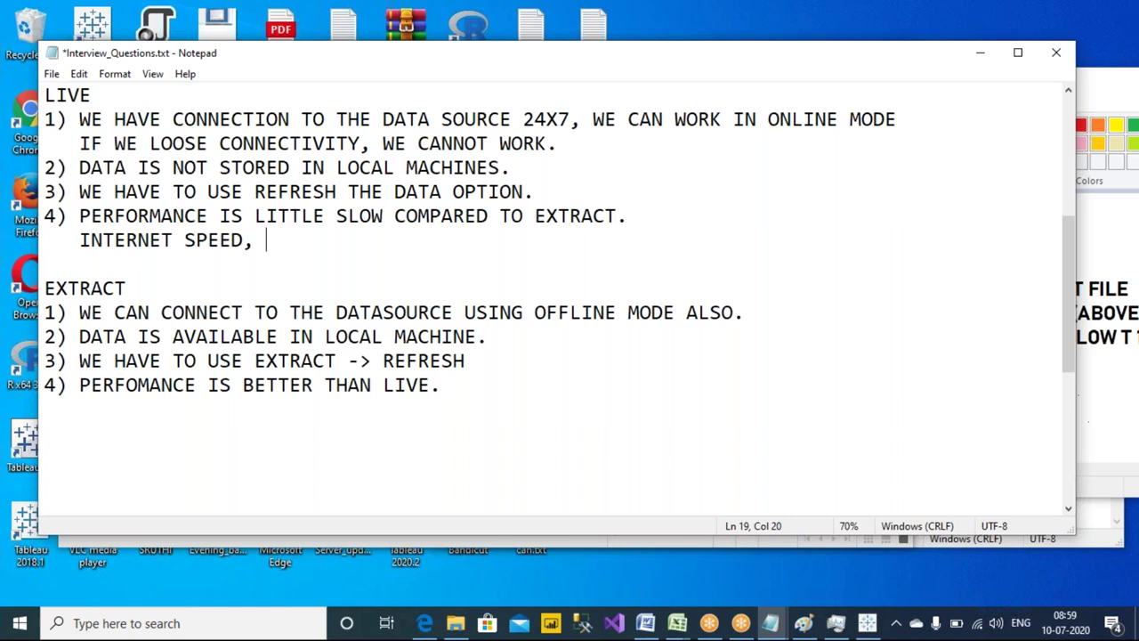
type("PERFORMANCE OF ")
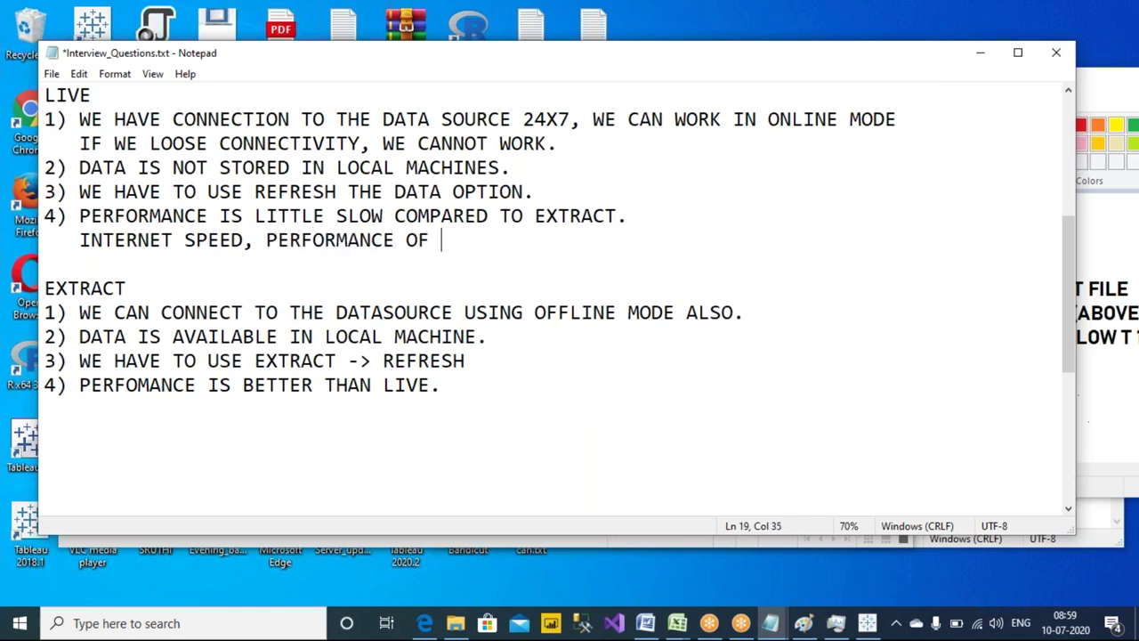
type("DB, NET")
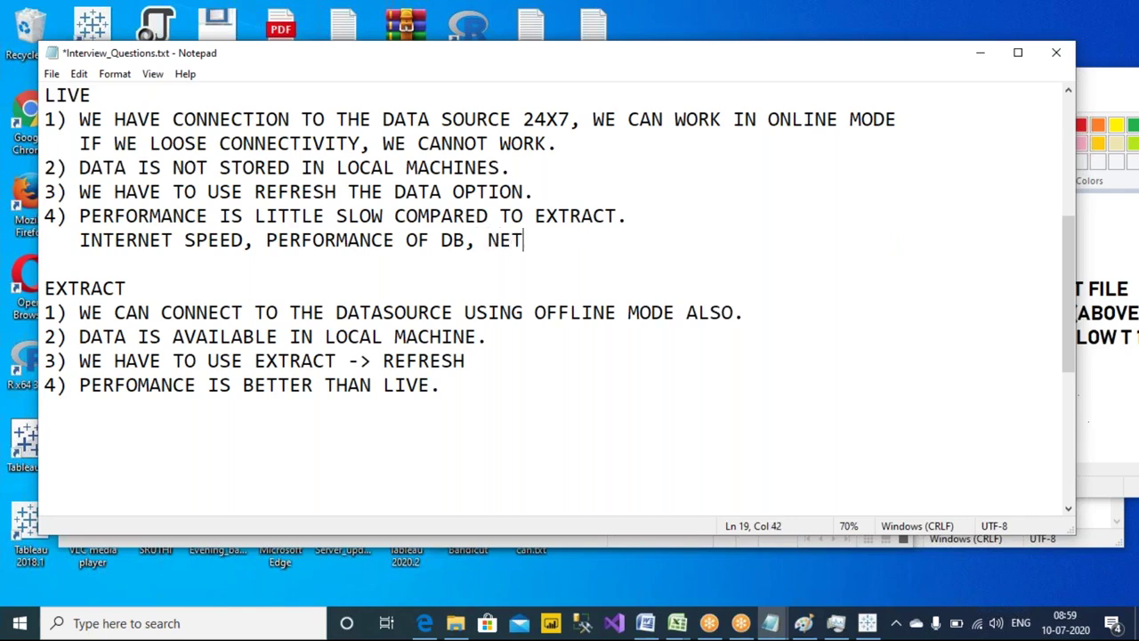
type("WORK SPE")
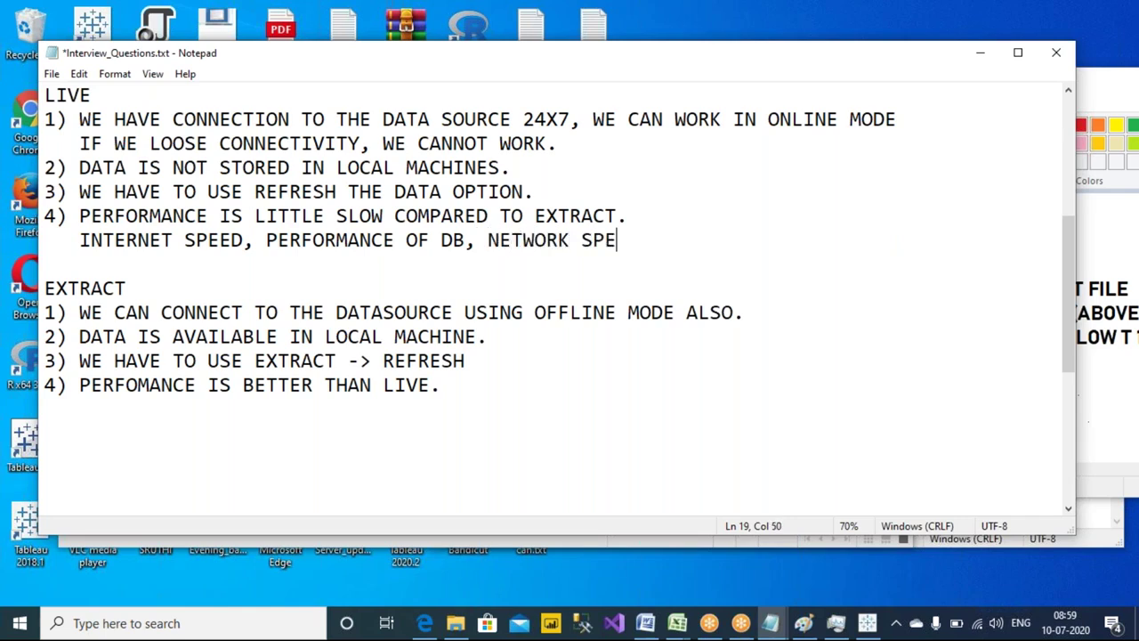
type("ED, HARWARD")
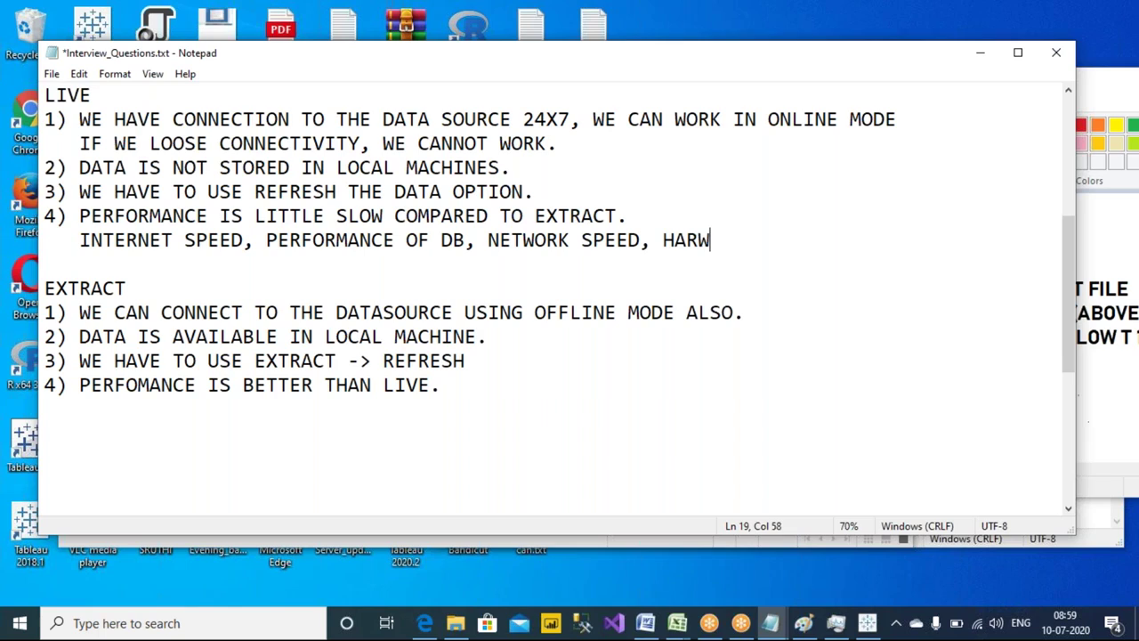
key("BackSpace")
key("BackSpace")
key("BackSpace")
key("BackSpace")
key("BackSpace")
type("D")
type("WARE")
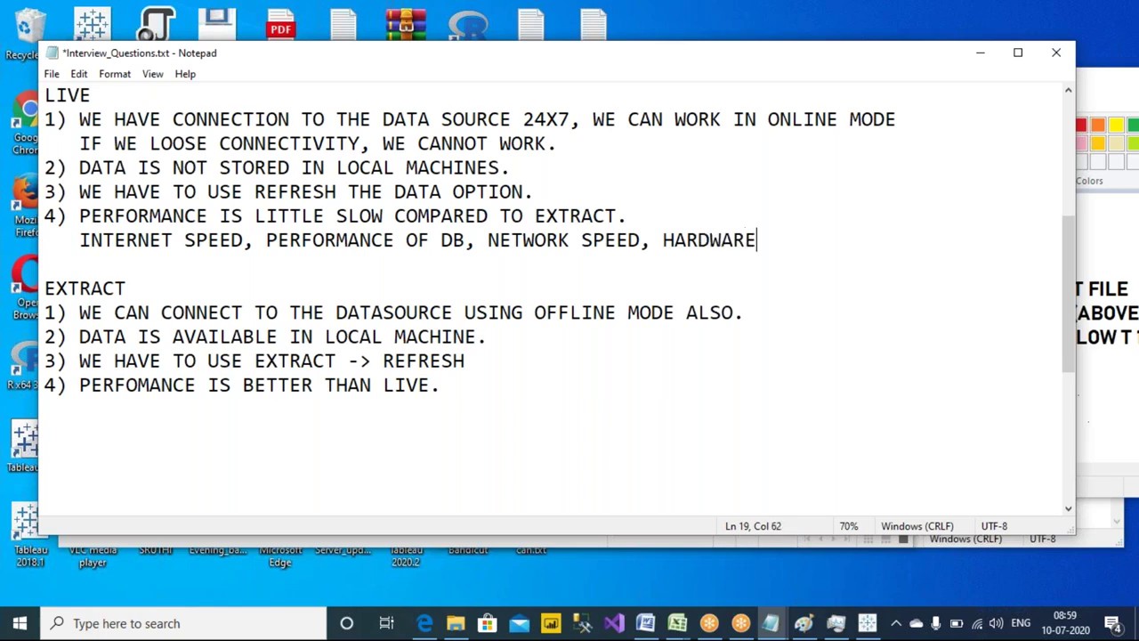
type(" SYSTE")
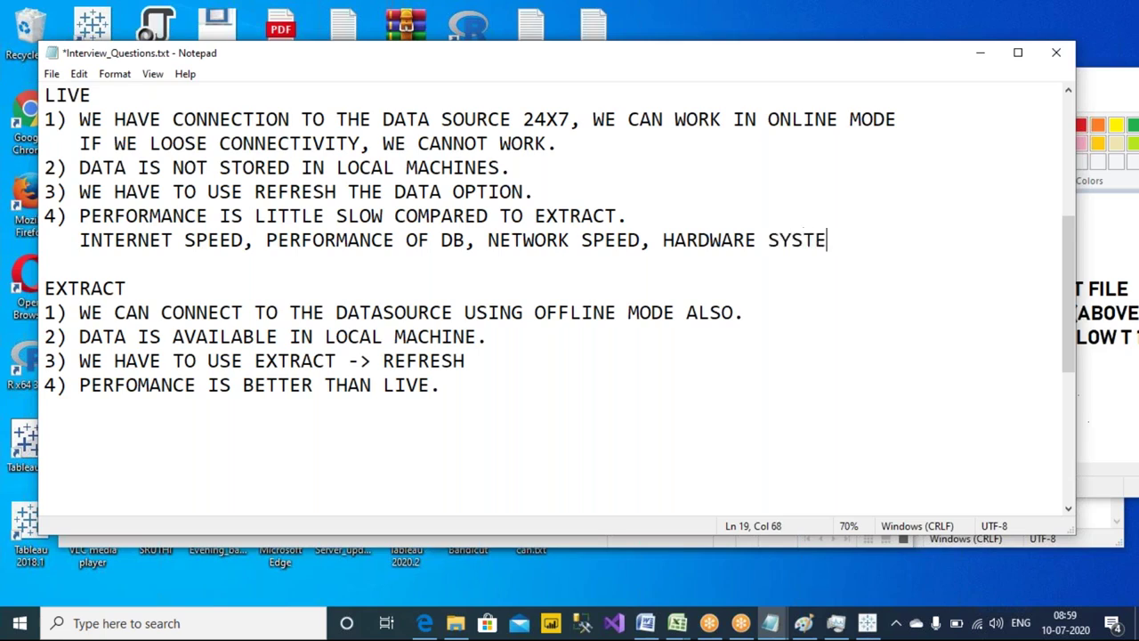
type("M.S")
- Highlight INTERNET SPEED and NETWORK SPEED, then remove the stray ".S" after HARDWARE SYSTEM and save the file
left_click(85, 245)
left_click_drag(86, 246, 246, 239)
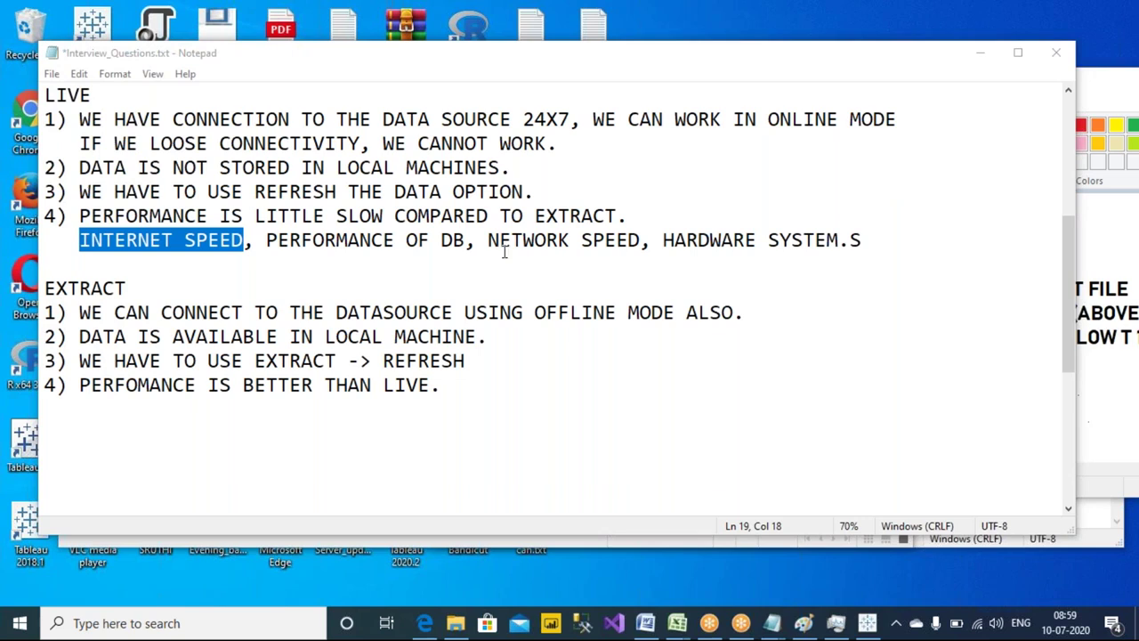
left_click_drag(646, 240, 488, 240)
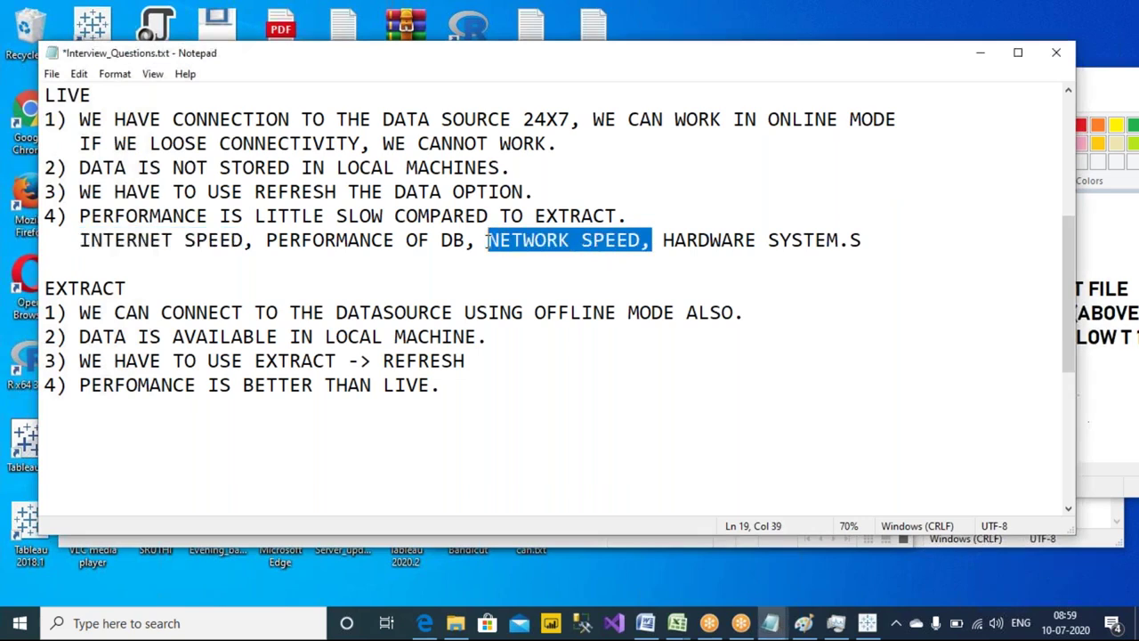
left_click(875, 247)
key("BackSpace")
key("BackSpace")
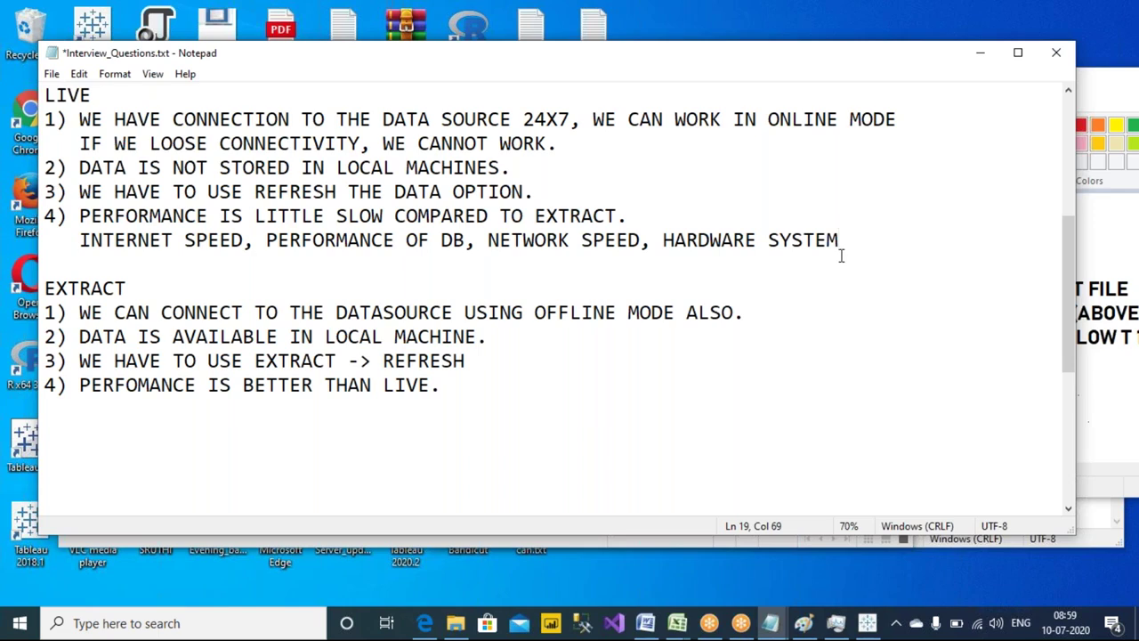
key("ctrl+s")
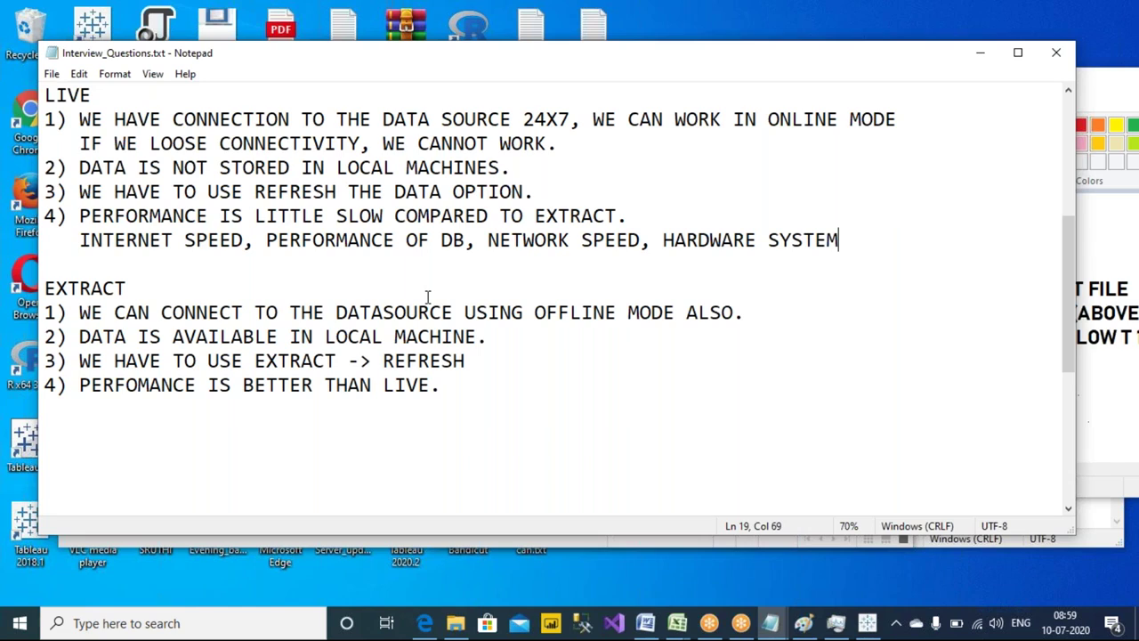
- Replace the full stop ending EXTRACT point 4 with " - DATA IS NOW STORED IN OUR LOCAL MACHINE."
left_click_drag(842, 240, 78, 241)
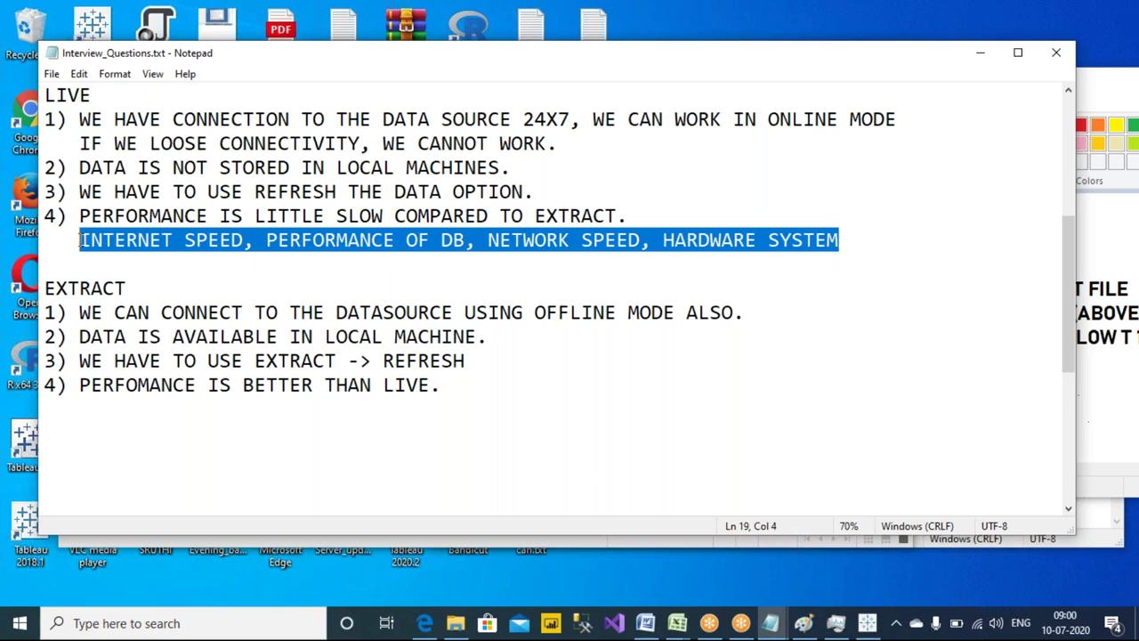
left_click(455, 389)
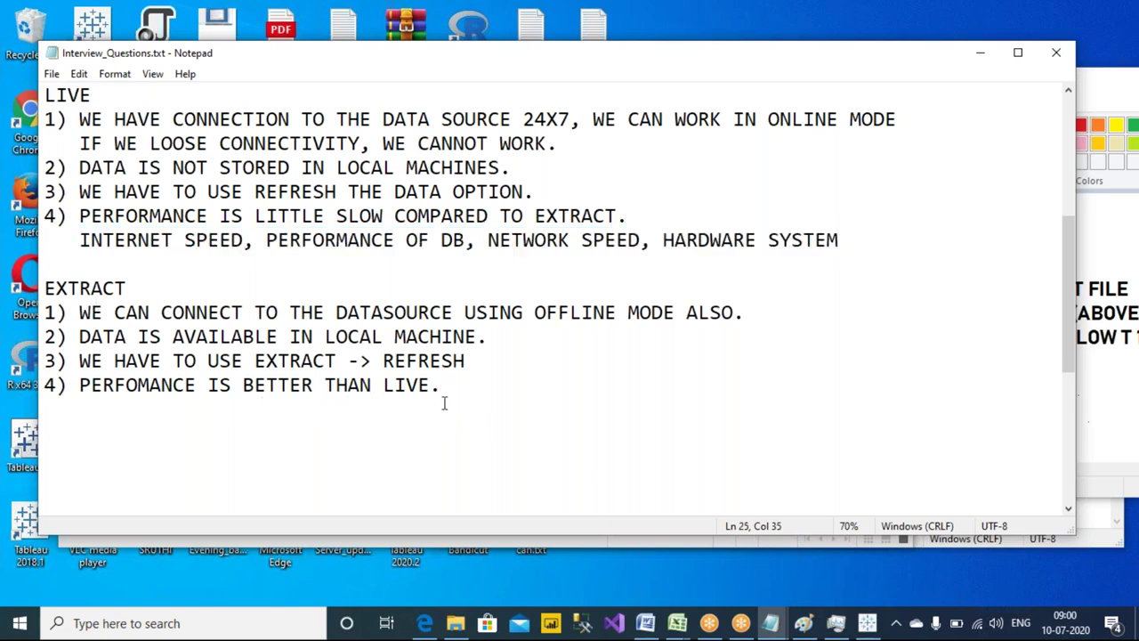
key("BackSpace")
type("-")
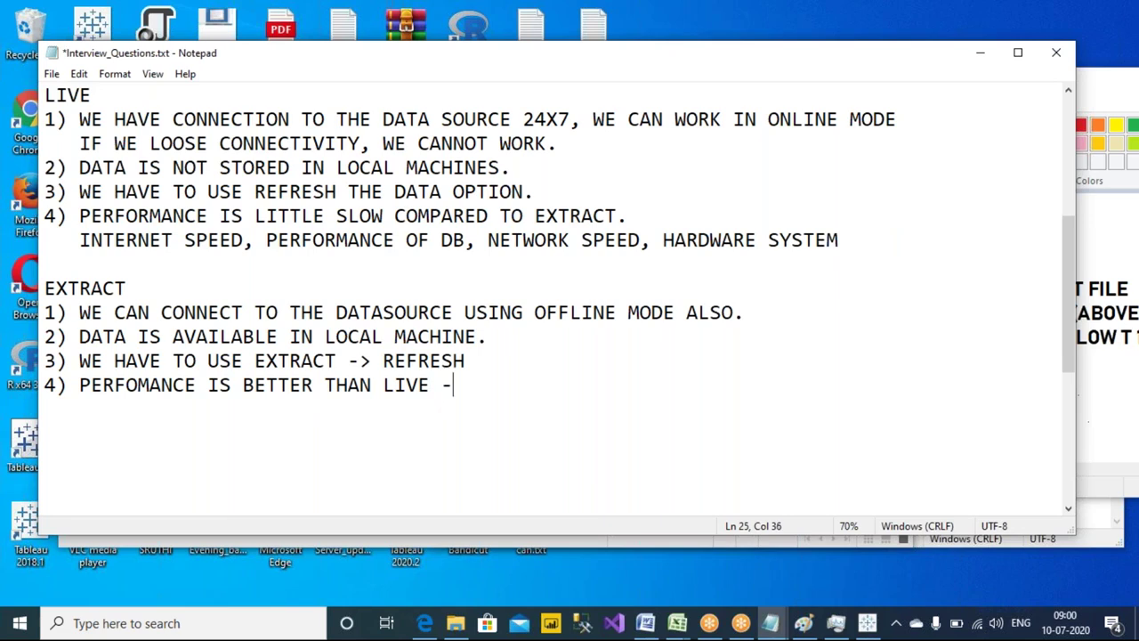
type(" DATA IS NOW ")
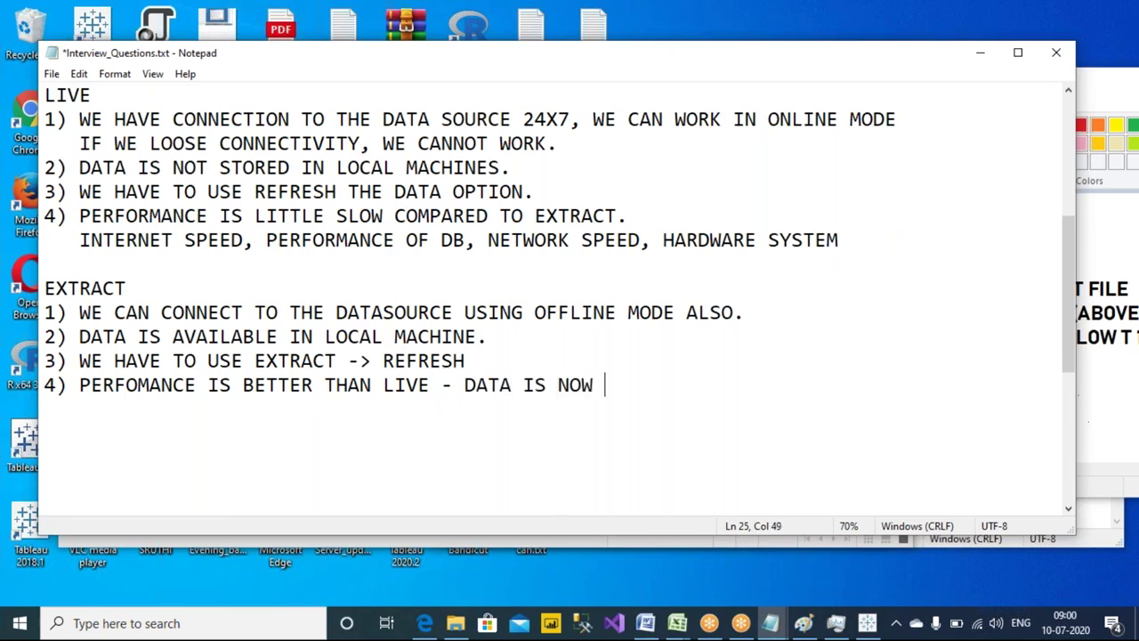
type("STORED IN")
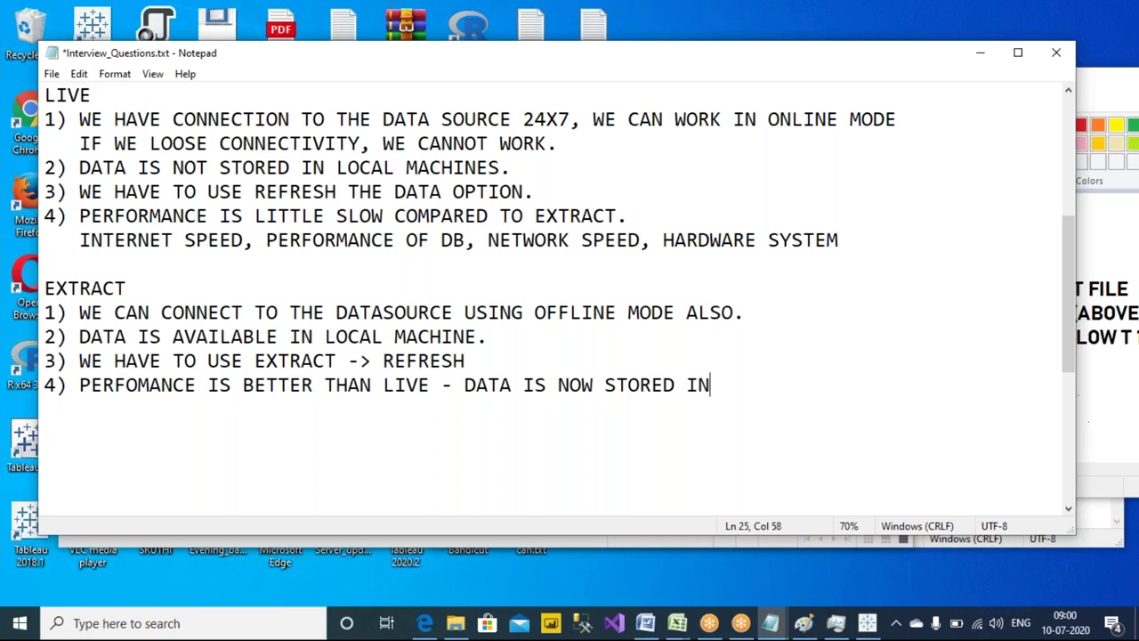
type(" OUR LOCAL MACHINE.")
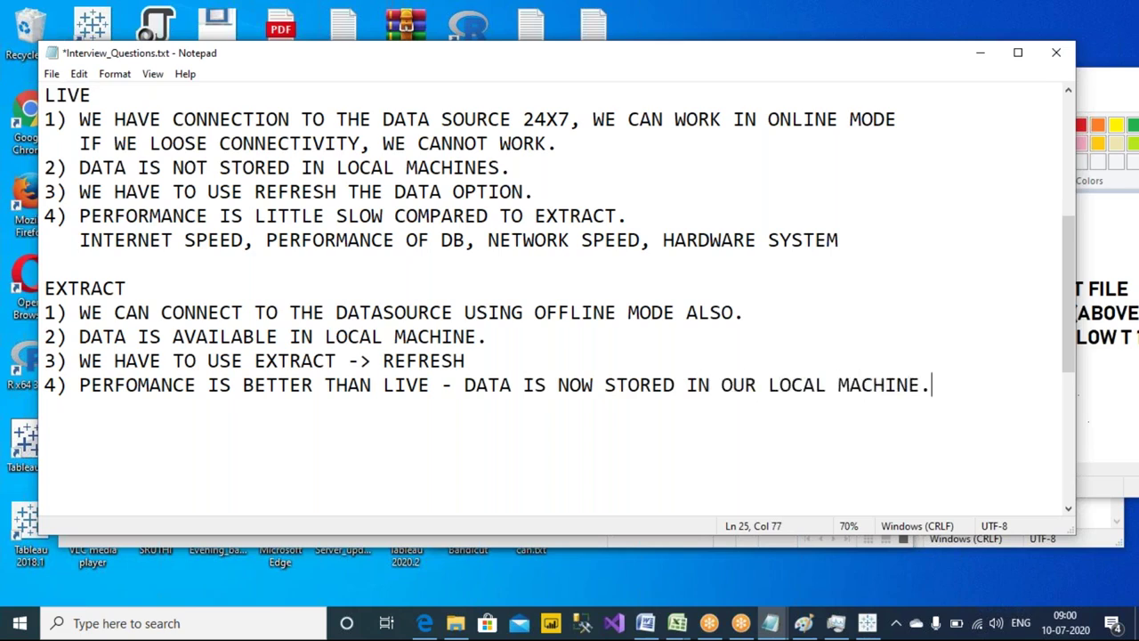
- Add the continuation line "LOCAL MACHINE RESOURCES ARE ONLY USED." below EXTRACT point 4 and save the file
key("Return")
type("LOCAL MACHI")
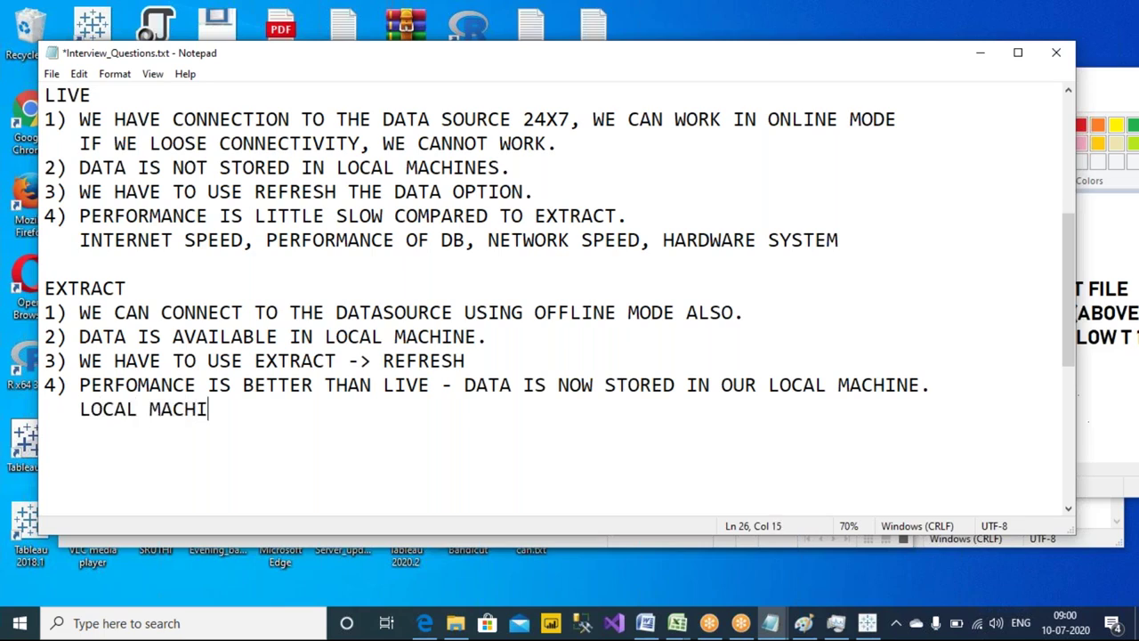
type("NE RESOURCES ARE ONLY USE")
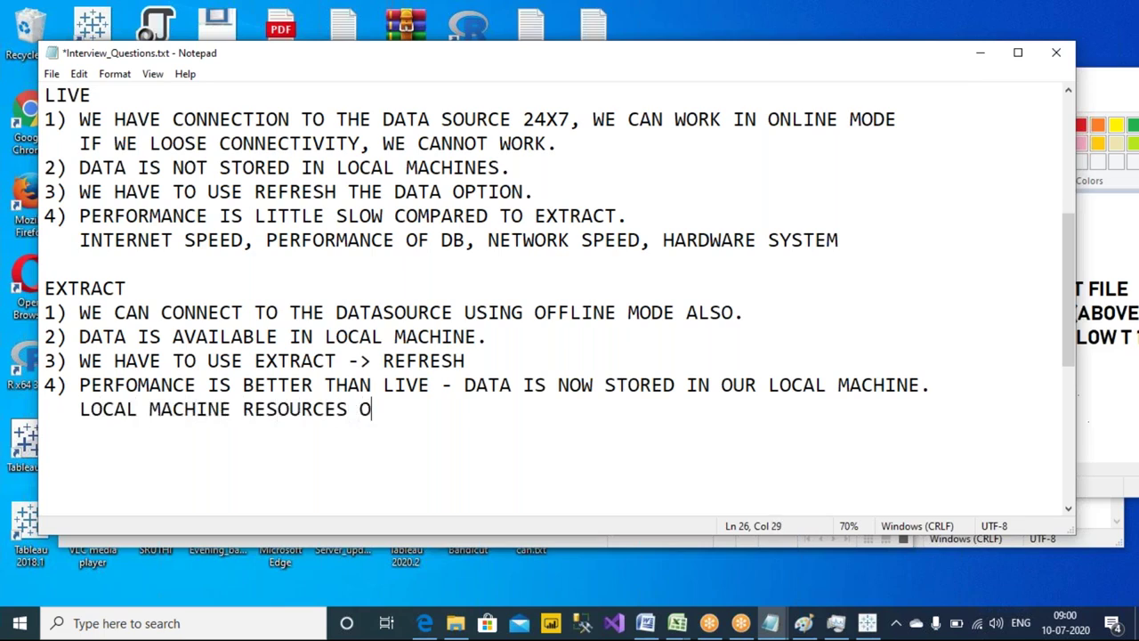
type("D.")
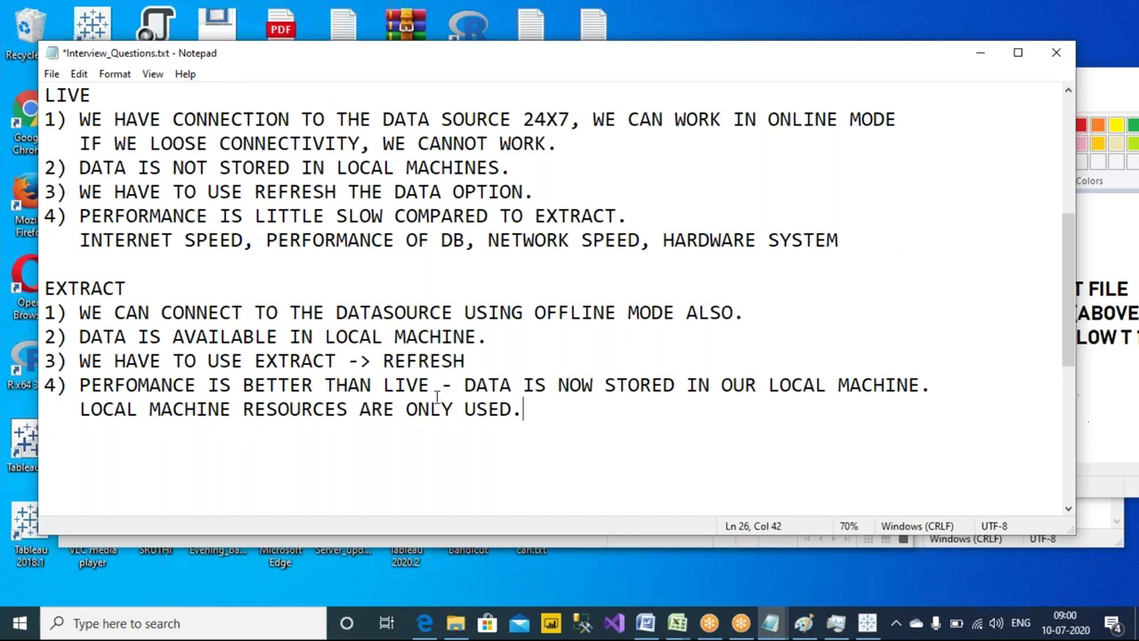
key("ctrl+s")
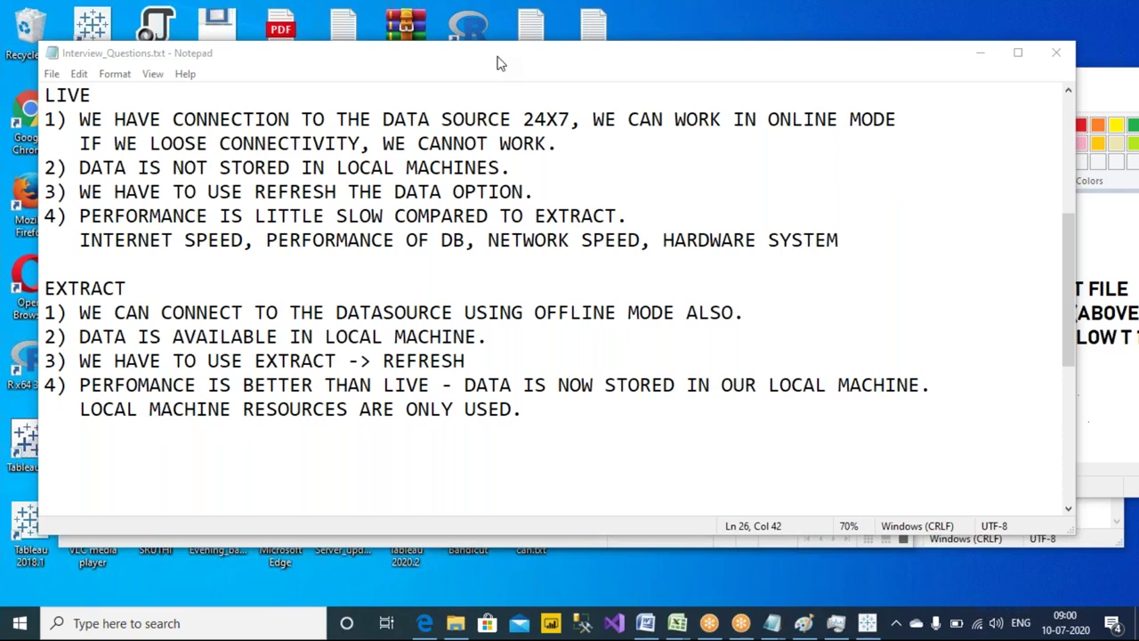
- Replace the full stop ending EXTRACT point 2 with the file types "(.TDE / .HYPER)"
scroll(1020, 223, "up", 3)
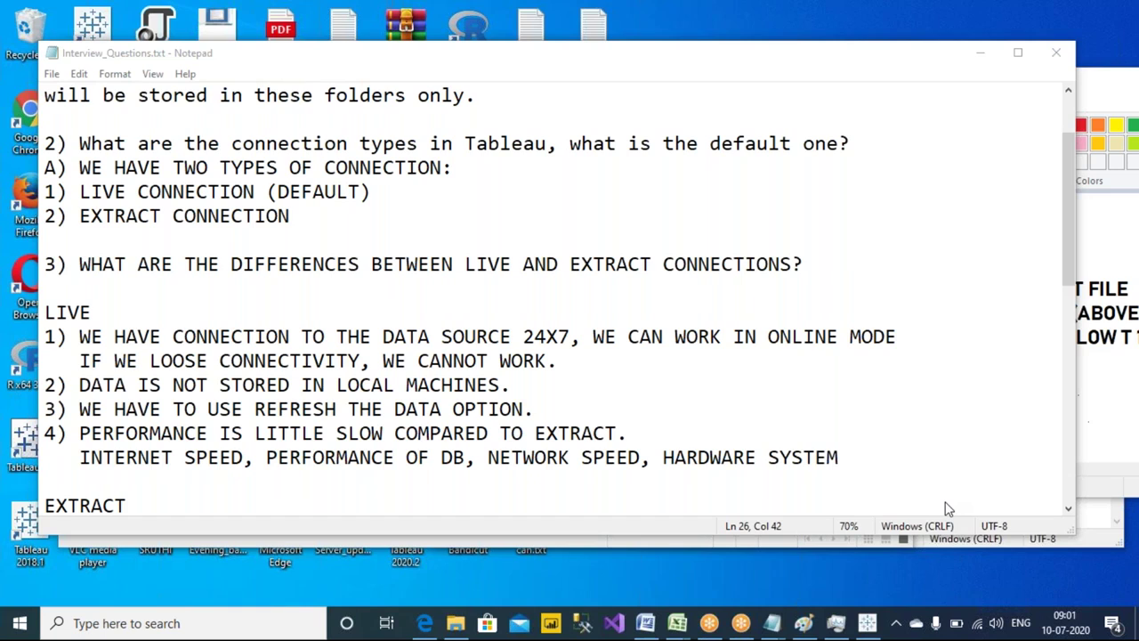
scroll(623, 347, "down", 2)
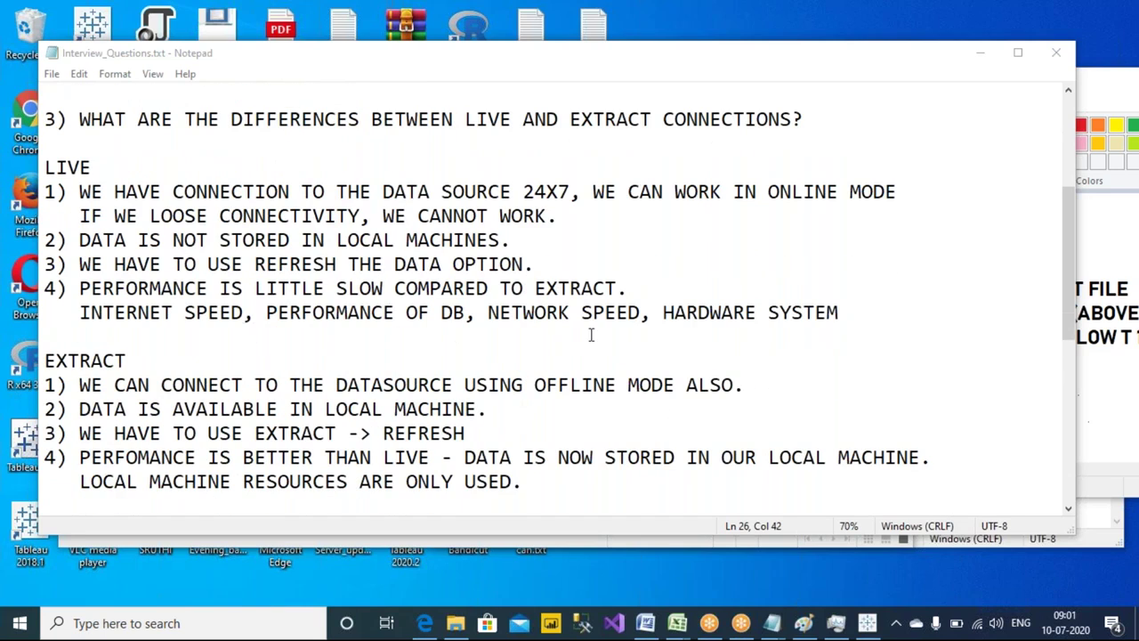
left_click(426, 325)
scroll(498, 338, "down", 1)
left_click(576, 433)
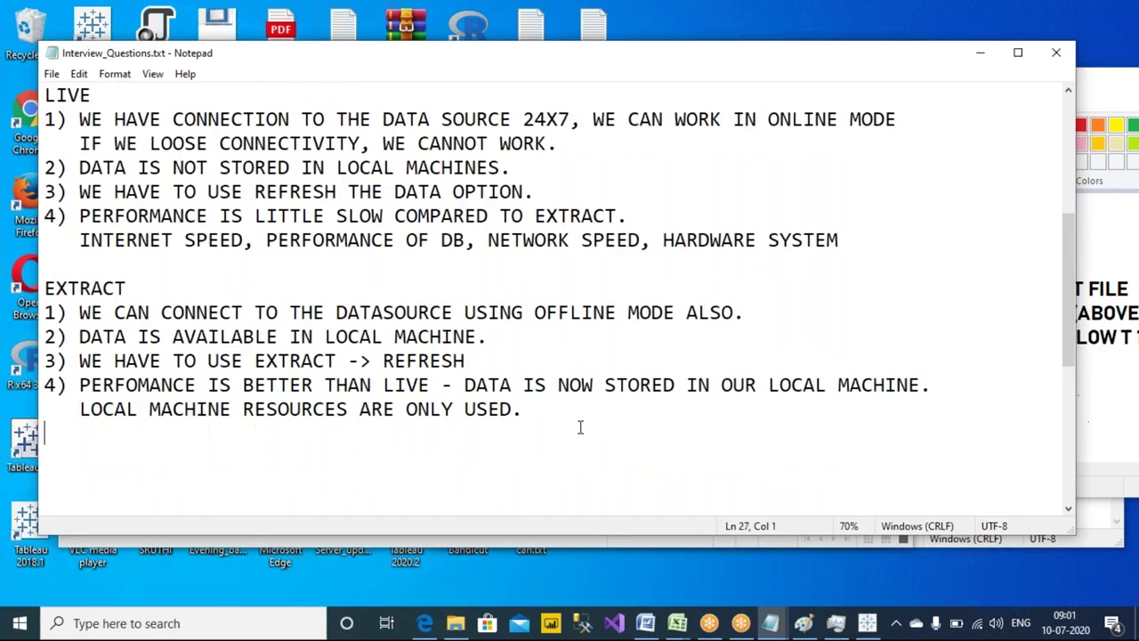
left_click(489, 339)
key("BackSpace")
type("(")
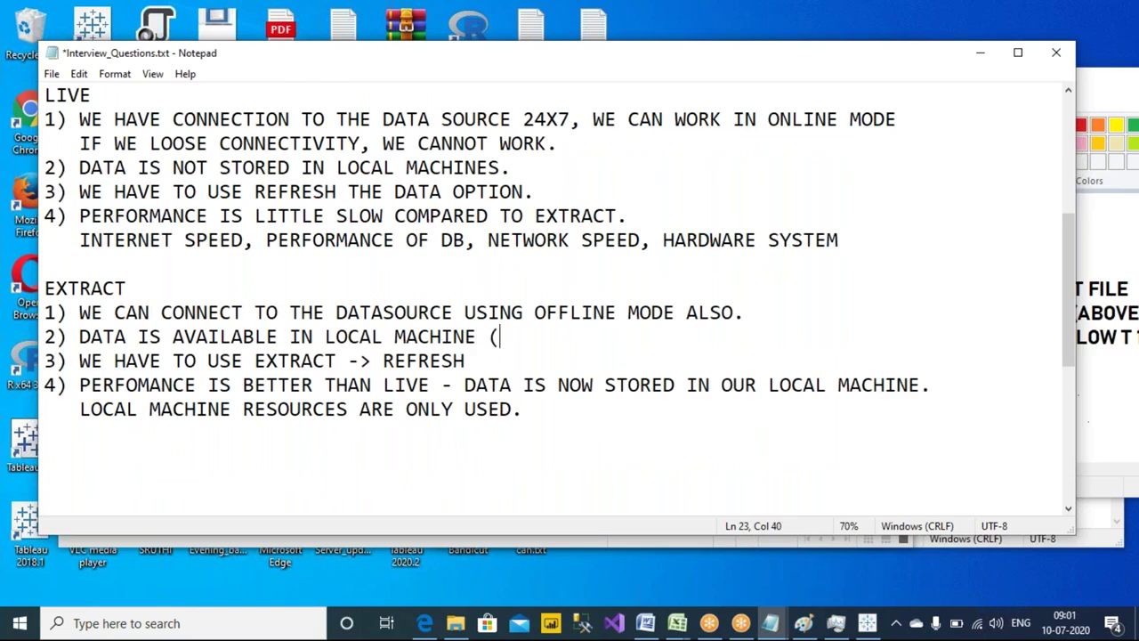
type(".TDE / .HYPER)")
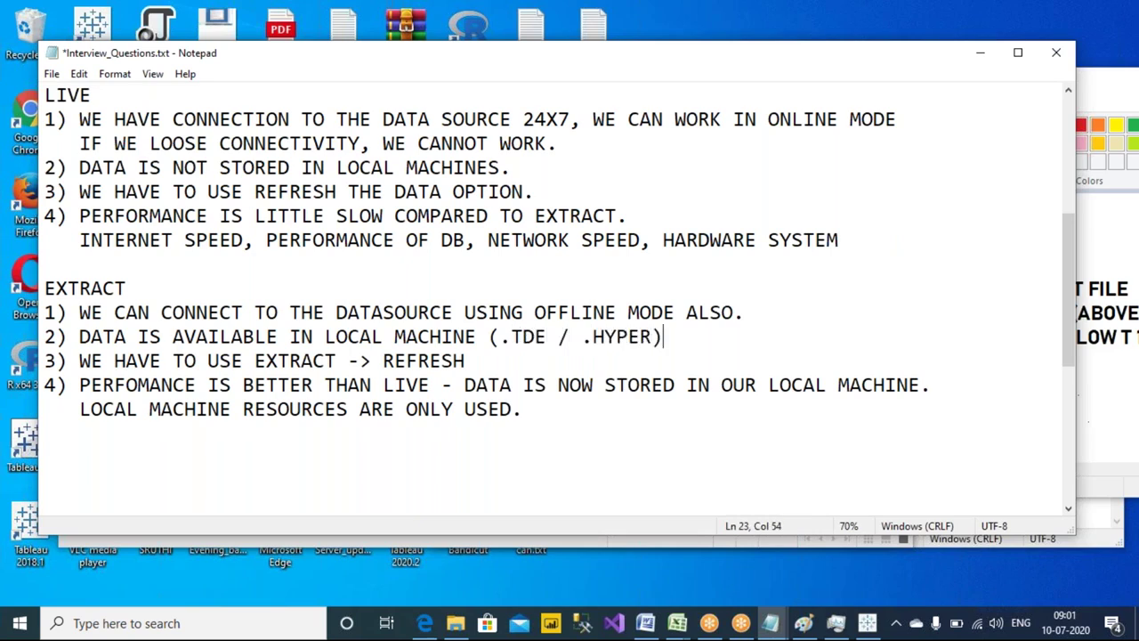
- Append "(NO FILE SYSTEMS USED)" to LIVE point 2 and save the file
left_click(570, 175)
type("(NO FILE S")
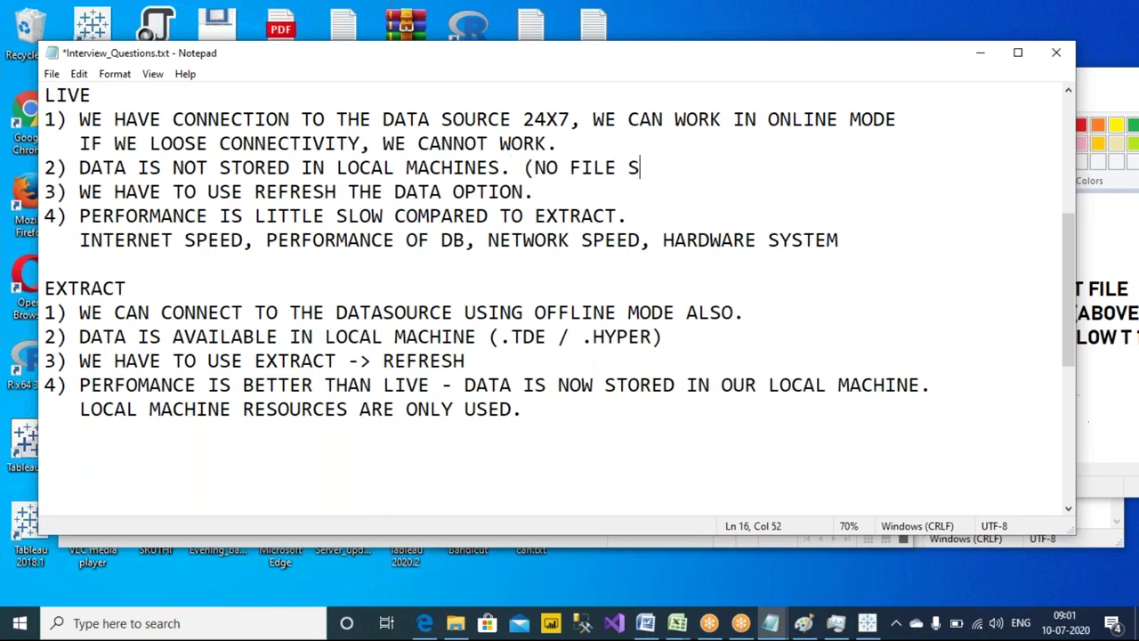
type("YSTEMS USED)")
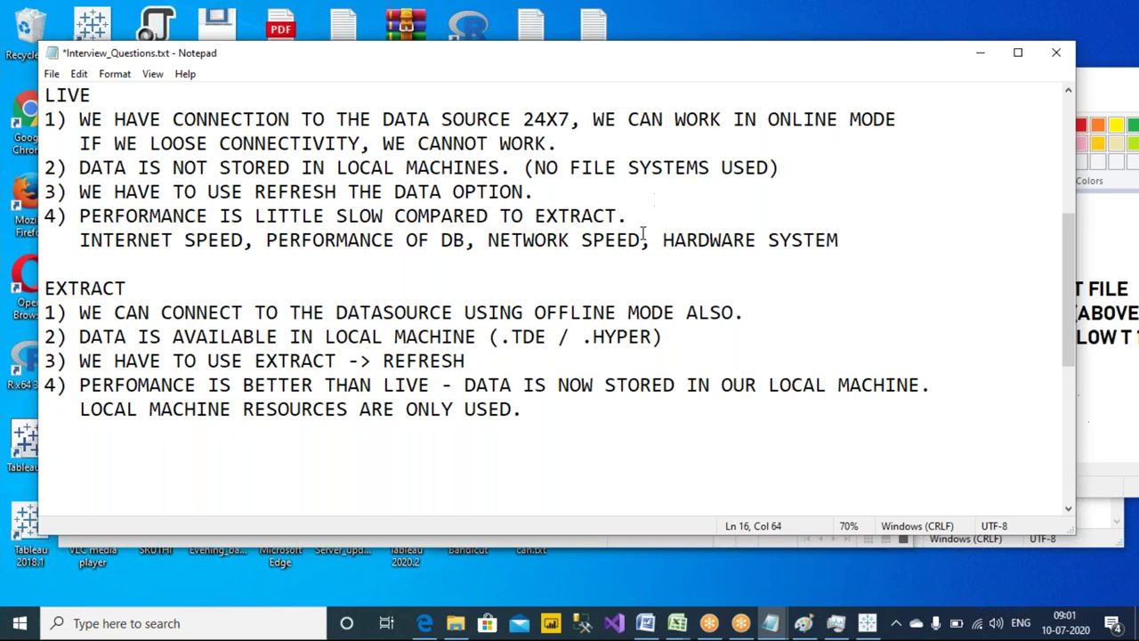
key("ctrl+s")
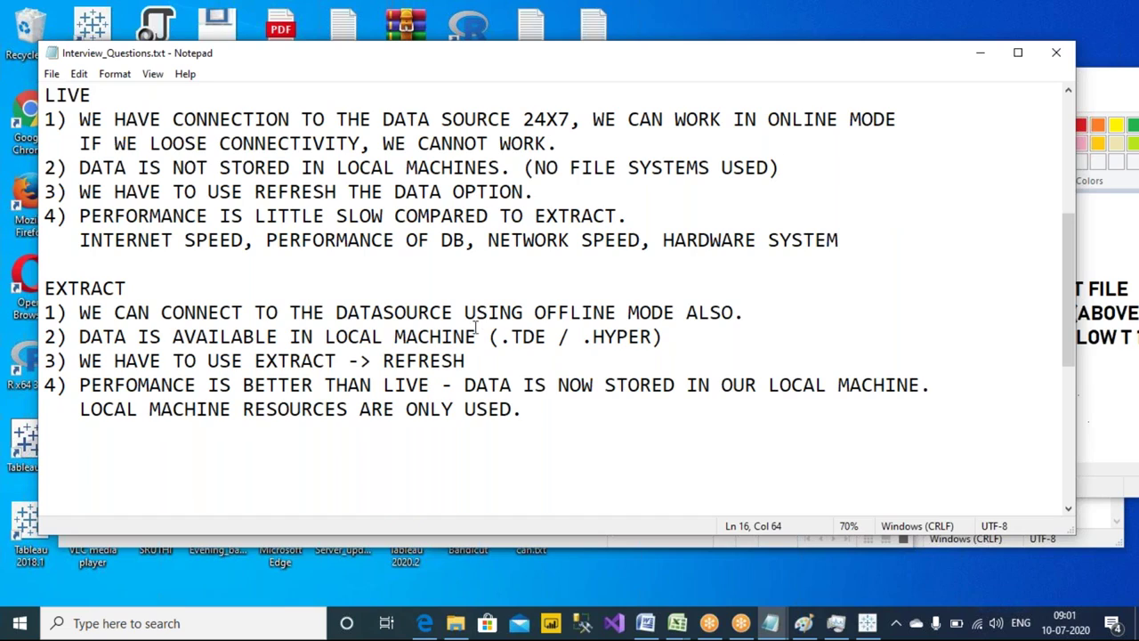
- Start a new point "5)" at the end of both the LIVE and EXTRACT lists, keeping a blank line between sections
left_click(392, 265)
key("Return")
key("Up")
type("5)")
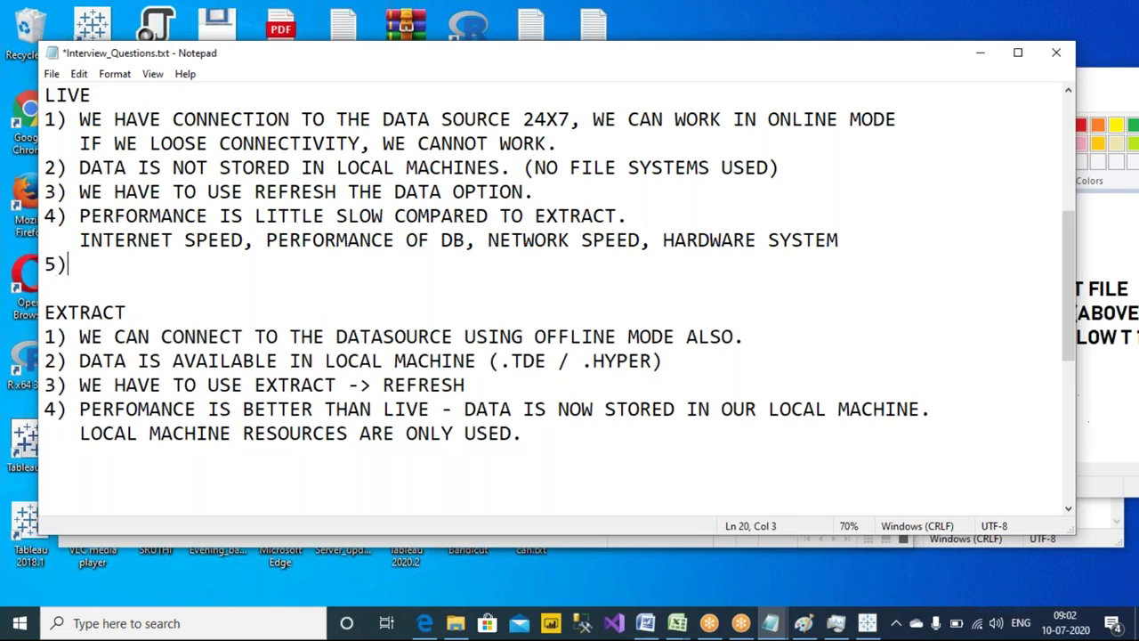
key("Home")
key("Down")
key("Down")
key("Down")
key("Down")
key("Down")
key("Down")
key("Down")
key("Down")
type("5)")
- Complete LIVE point 5 with "WHEN DATA IS CHANGING DYNAMICALLY." and place the text cursor after "5)" under EXTRACT
left_click(116, 267)
type("WHEN DA")
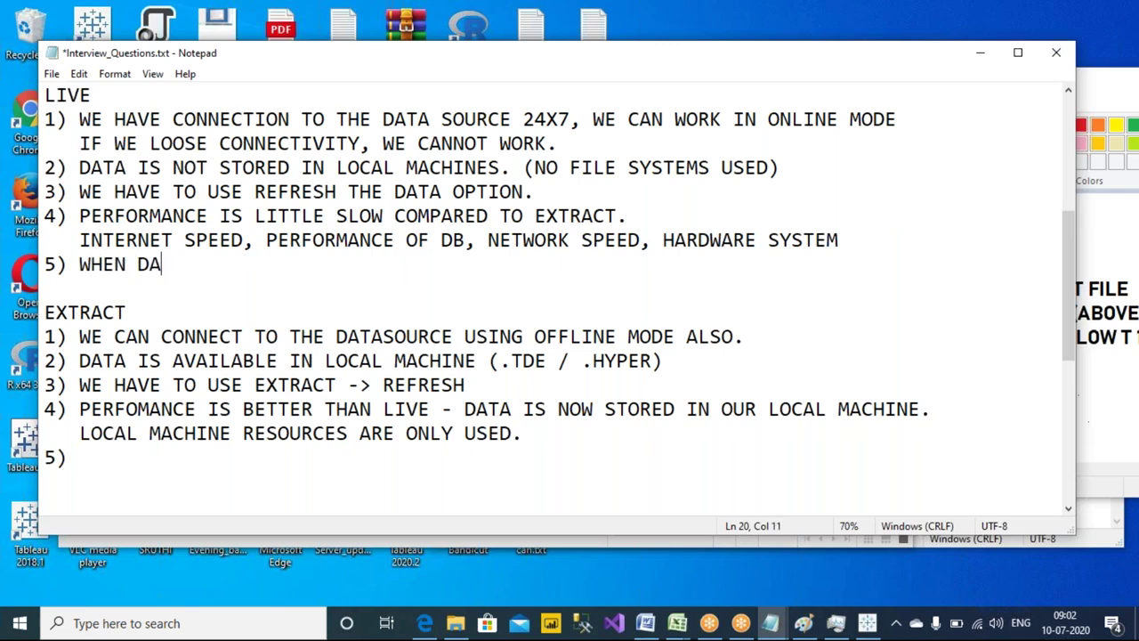
type("TA IS CHANGING D")
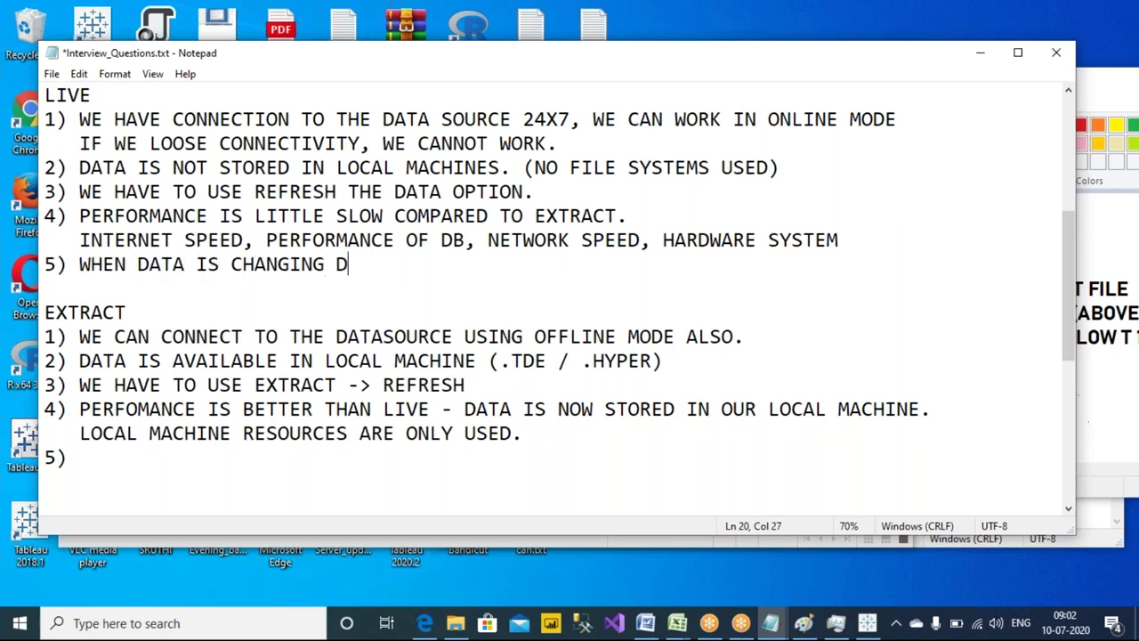
type("YNAMICALLY.")
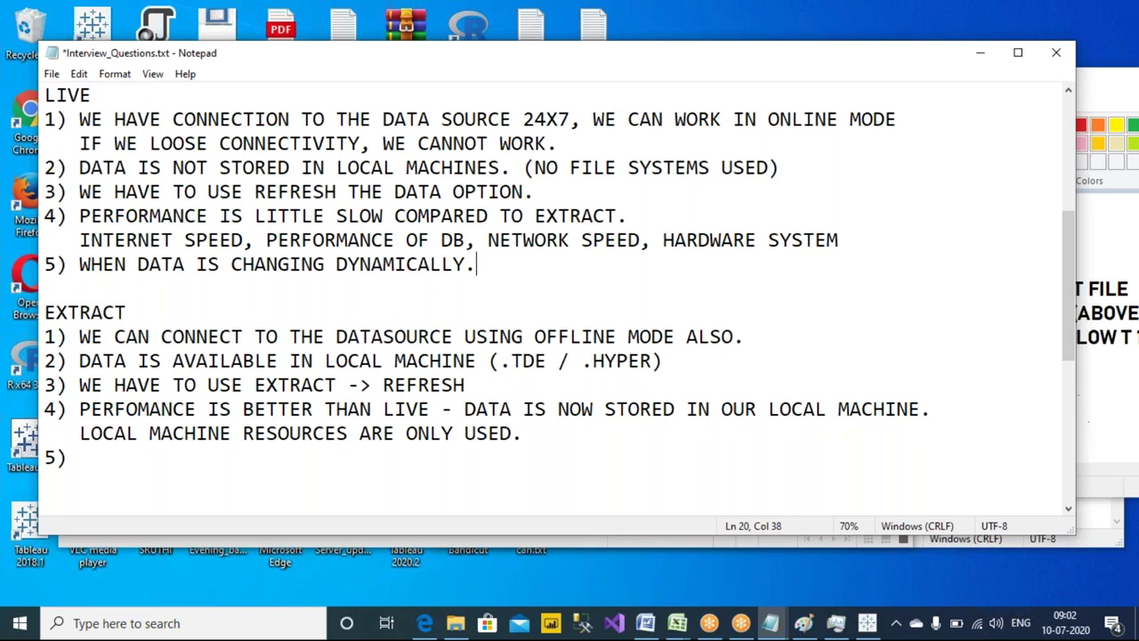
left_click_drag(94, 94, 44, 95)
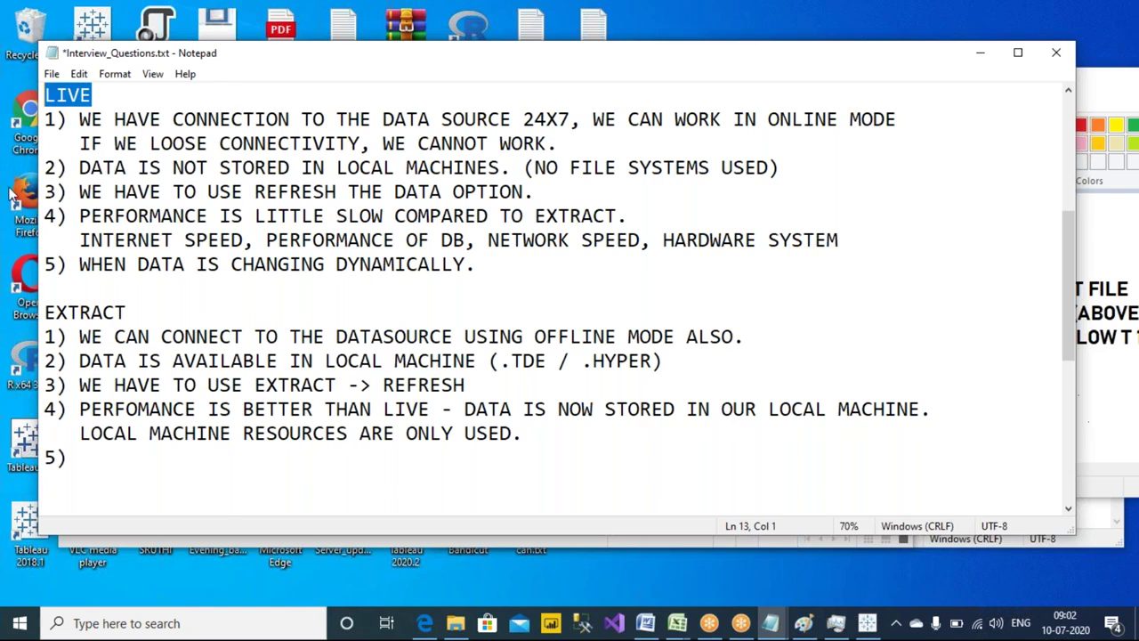
left_click(190, 456)
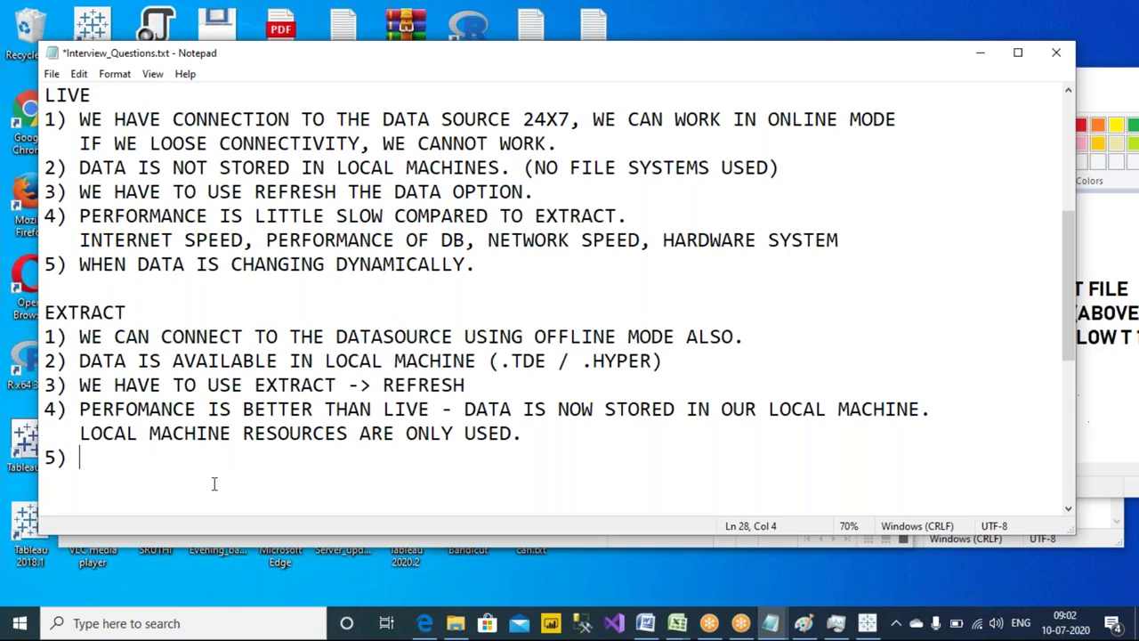
- Replace the full stop ending LIVE point 5 with ", USE LIVE CONNECTION."
left_click(489, 264)
key("BackSpace")
type(", USE LIVE CONNECTION.")
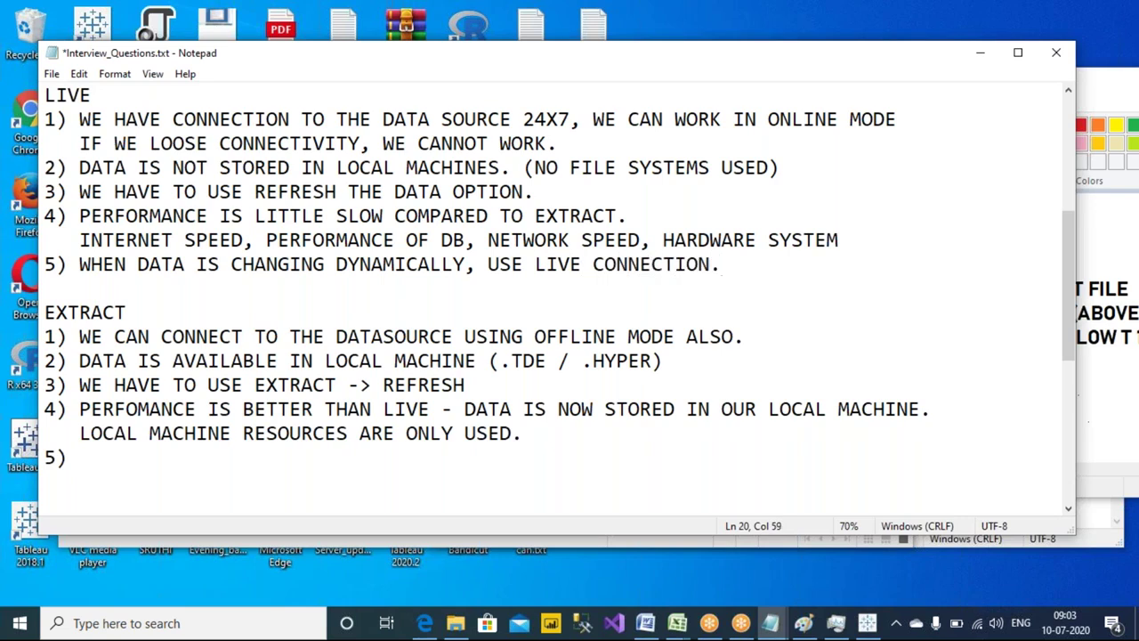
- Complete EXTRACT point 5 with "WHEN DATA IS NOT CHANGING / FREQUENTLY, THEN PREFER EXTRACT." and save the file
left_click(507, 461)
type("WHEN DATA IS NOT CHANGING / ")
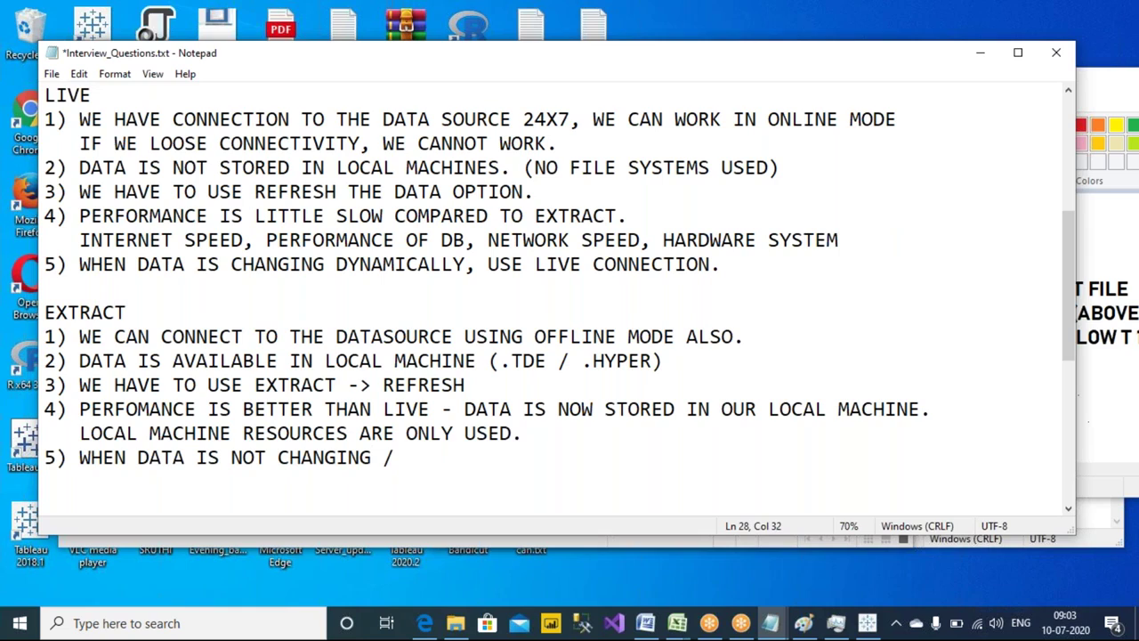
type("FREQUENTLY, TH")
type("EN ")
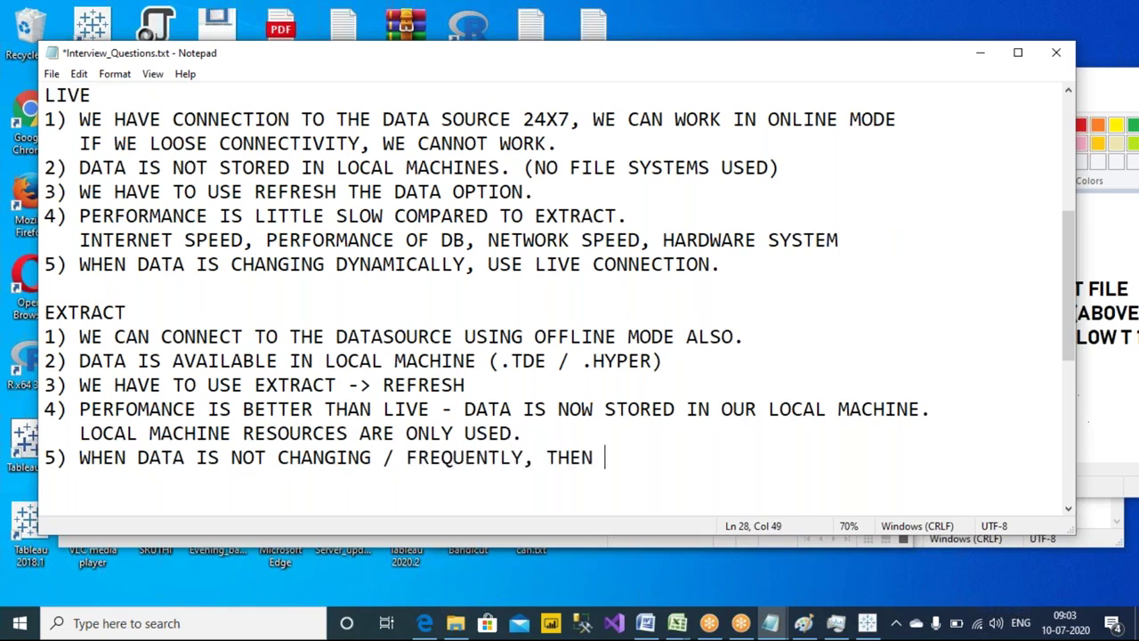
type("PREFER EXTRACT.")
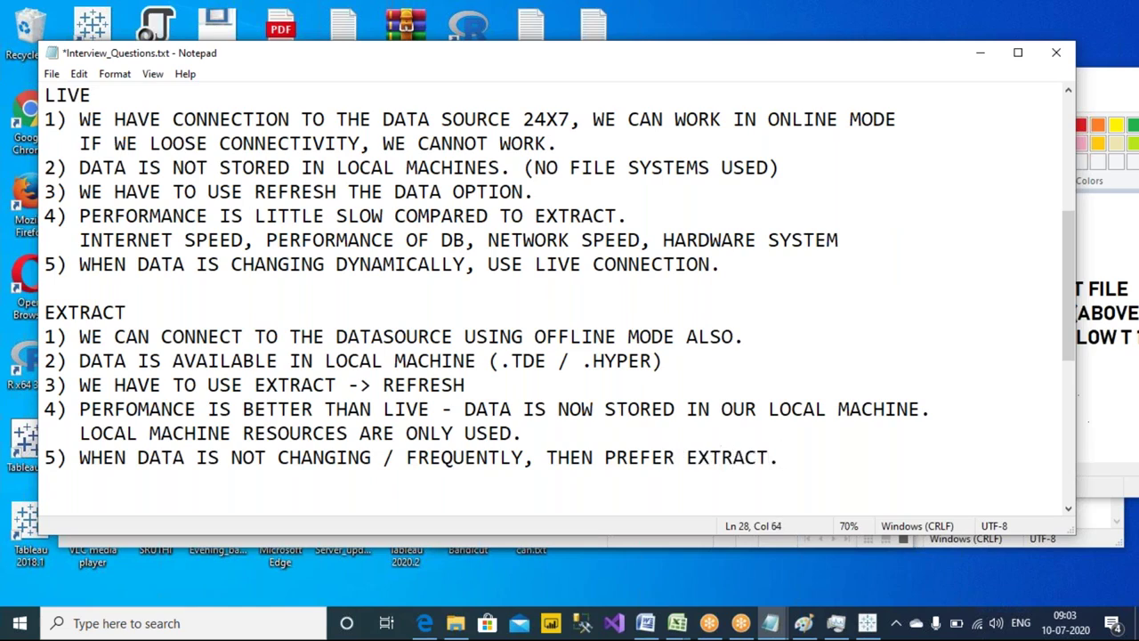
key("ctrl+s")
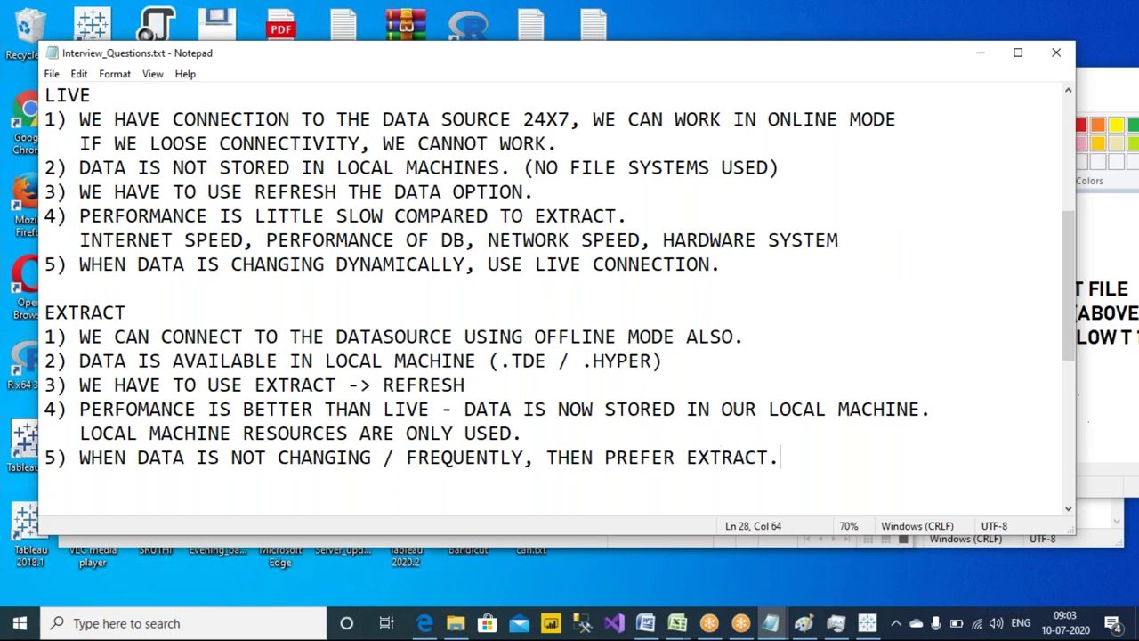
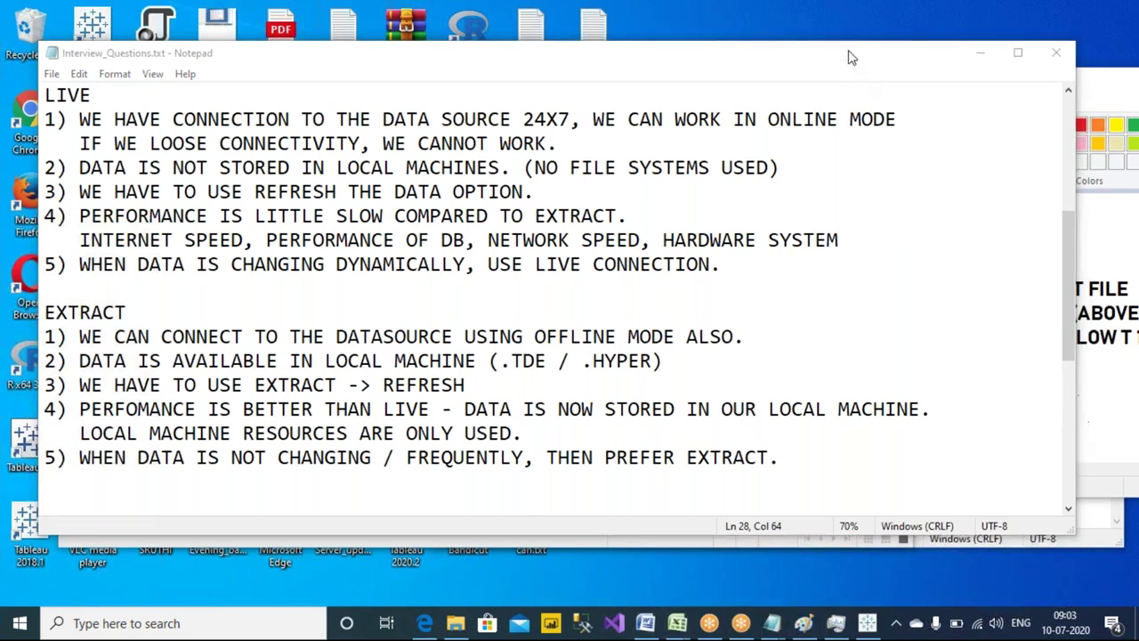
- Switch to Tableau, show the Data Source page of the Sample connection, and reposition and enlarge the window
left_click(867, 622)
left_click(107, 522)
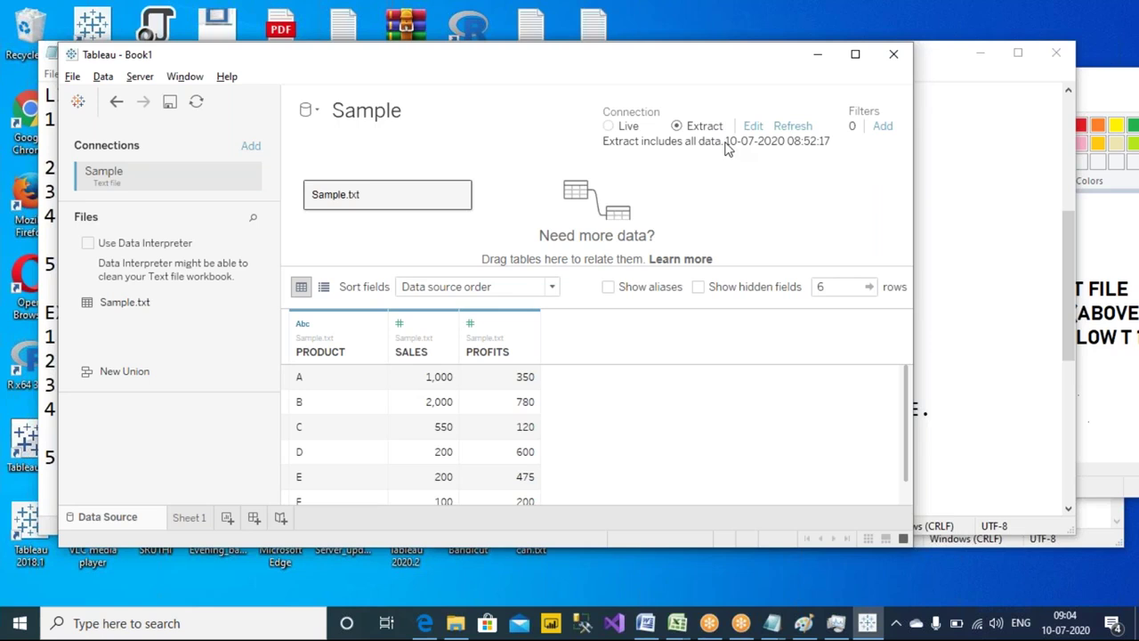
left_click_drag(338, 55, 491, 86)
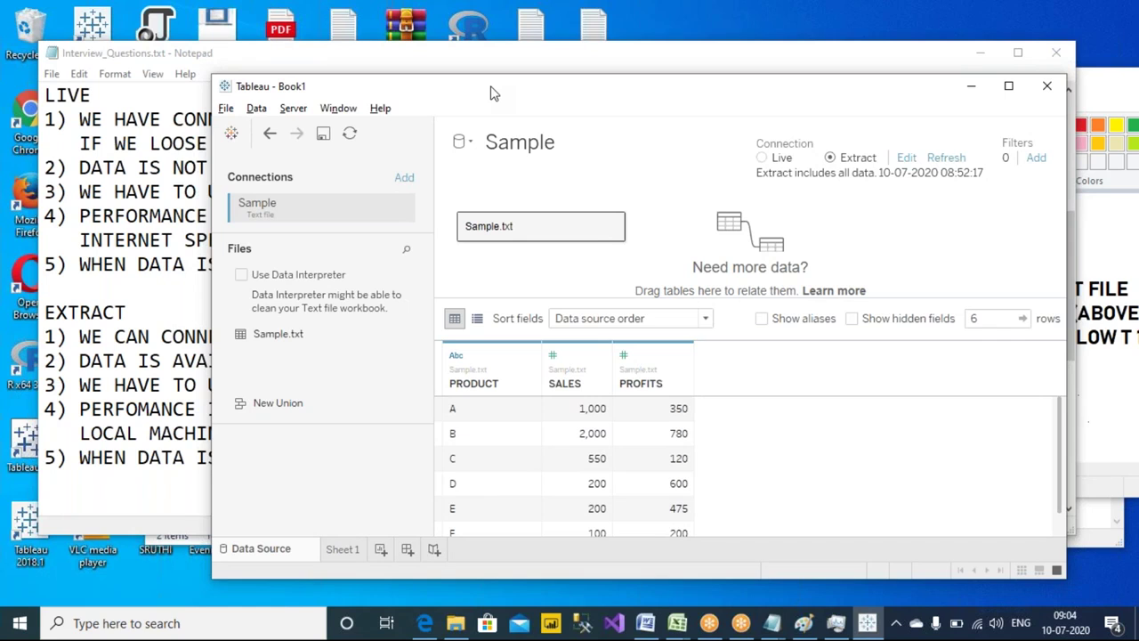
left_click_drag(494, 92, 438, 74)
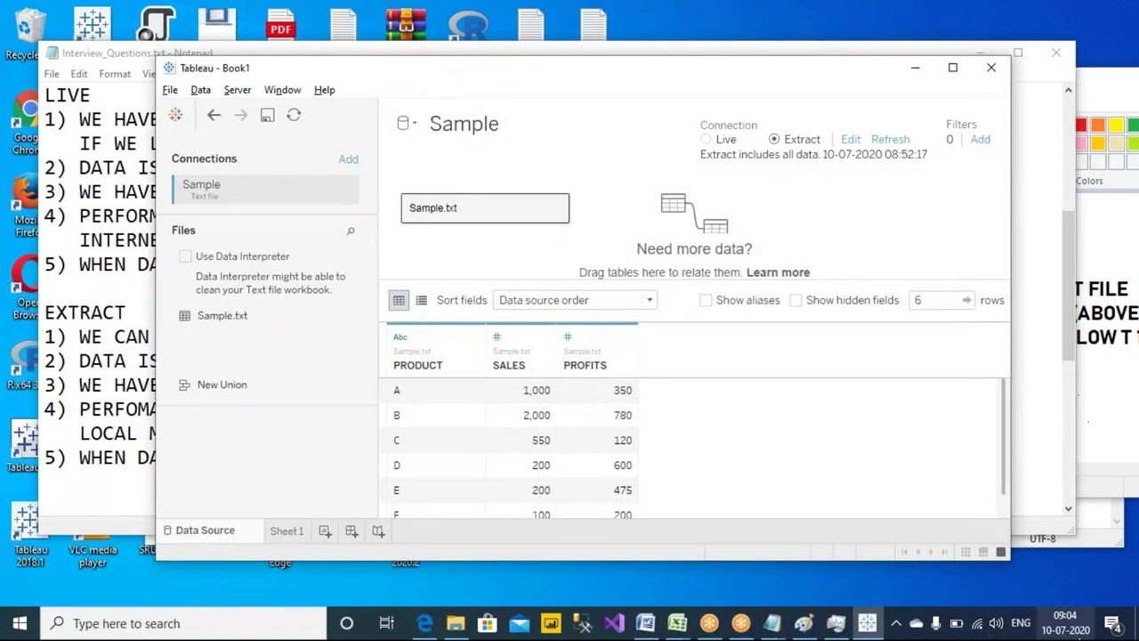
left_click_drag(1010, 561, 1052, 591)
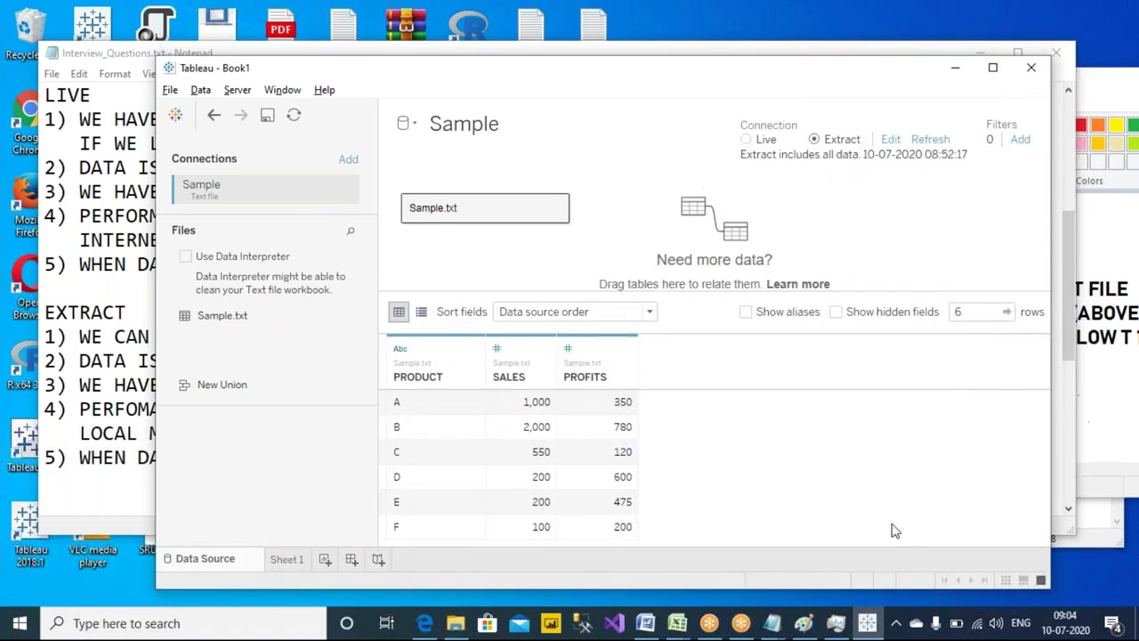
- Mark Sample.txt, its data rows and the PRODUCT, SALES and PROFITS data type icons in red pen, and clear the marks
left_click(720, 17)
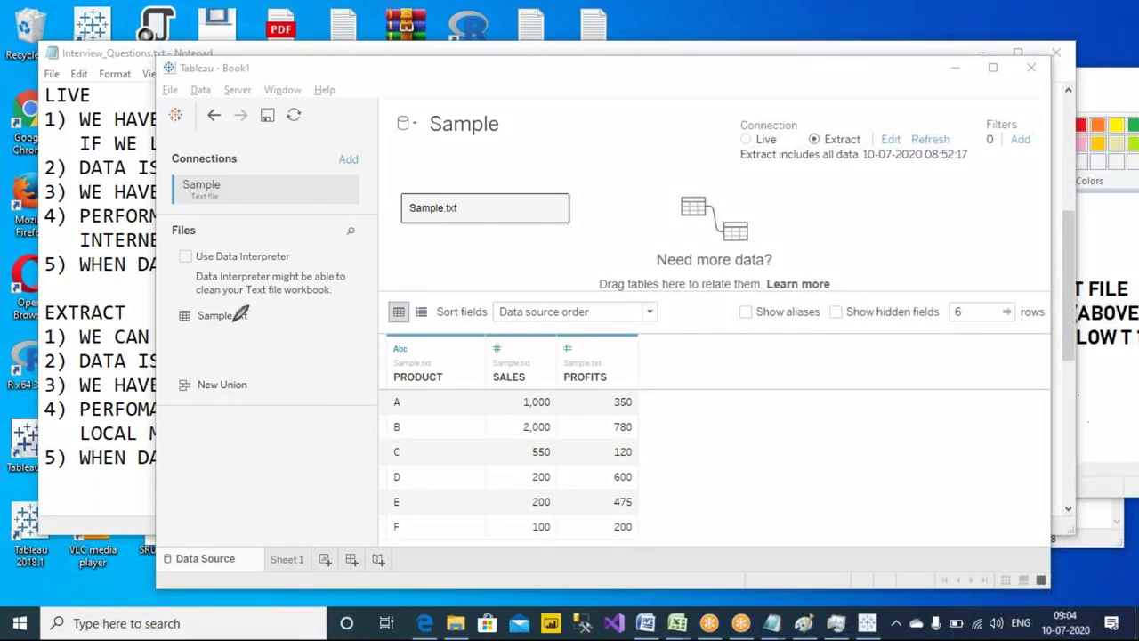
mouse_move(256, 312)
left_mouse_down()
mouse_move(189, 300)
mouse_move(167, 325)
mouse_move(203, 343)
mouse_move(258, 322)
mouse_move(259, 306)
mouse_move(300, 316)
mouse_move(419, 258)
left_mouse_up()
mouse_move(670, 345)
left_mouse_down()
mouse_move(672, 425)
mouse_move(699, 421)
mouse_move(678, 513)
left_mouse_up()
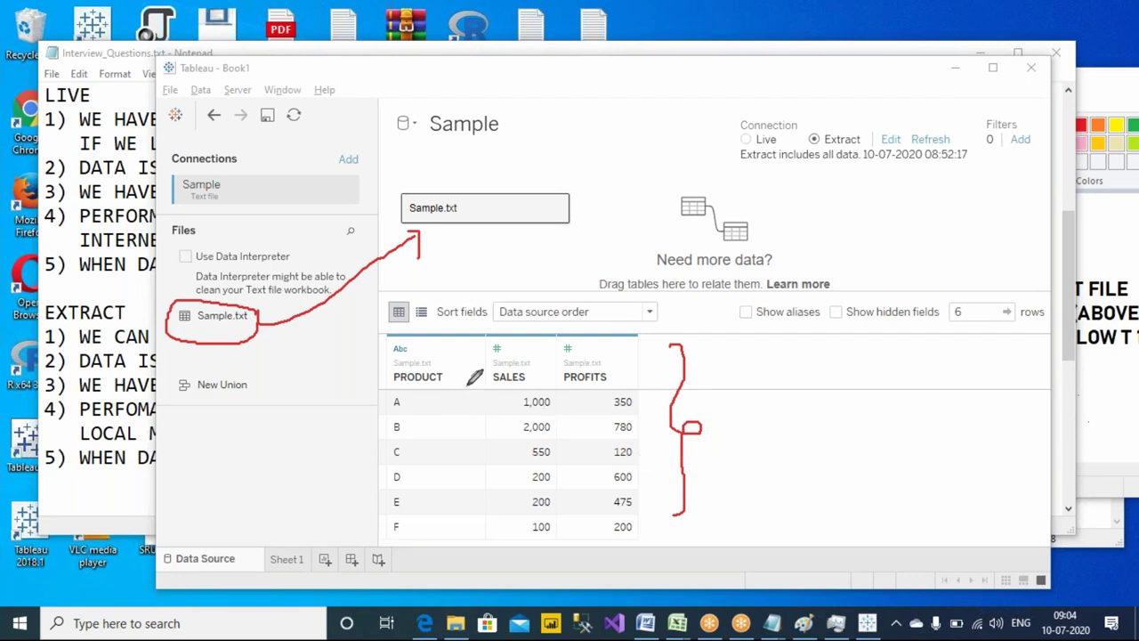
mouse_move(414, 345)
left_mouse_down()
mouse_move(388, 332)
mouse_move(375, 355)
mouse_move(409, 362)
mouse_move(420, 348)
mouse_move(497, 334)
left_mouse_up()
mouse_move(576, 340)
left_mouse_down()
mouse_move(562, 342)
mouse_move(568, 354)
mouse_move(578, 338)
left_mouse_up()
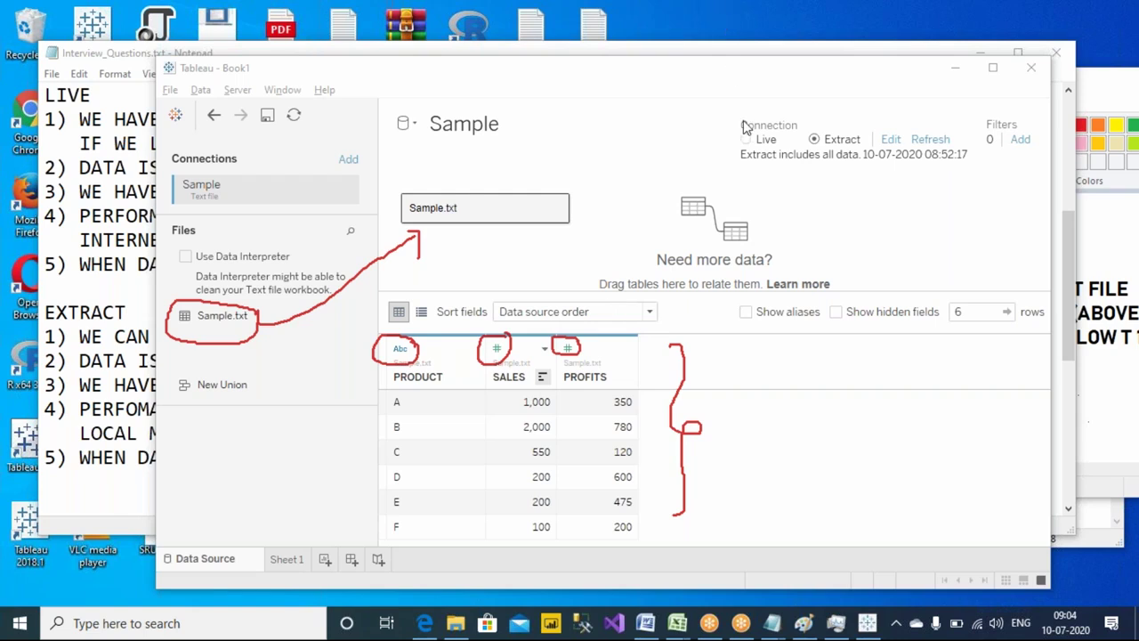
key("Escape")
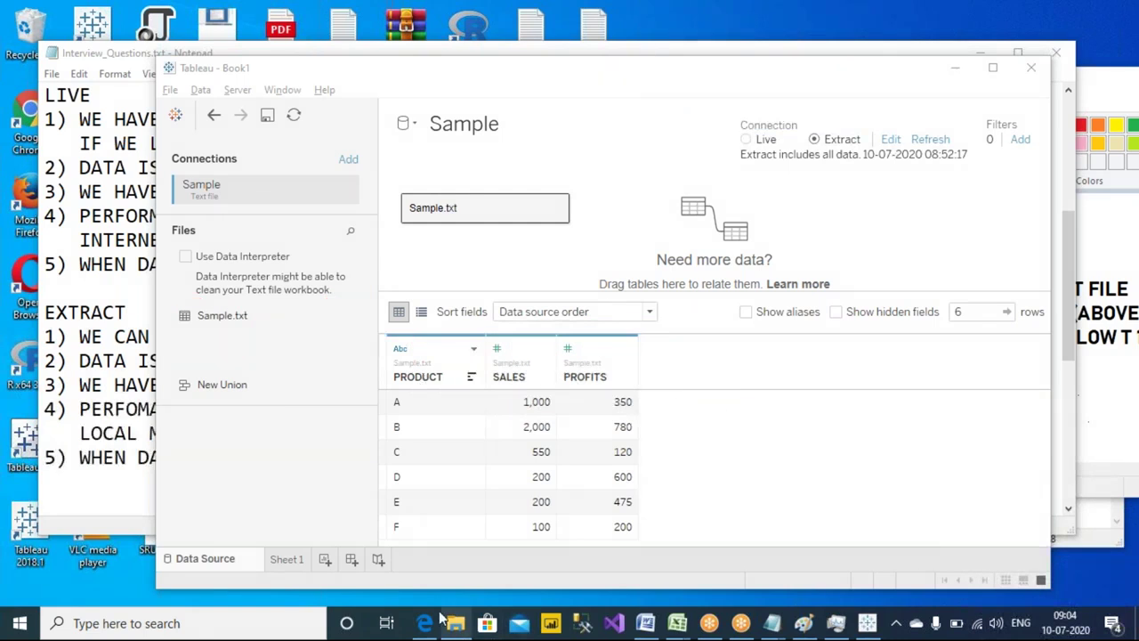
- Connect to the Excel file Sample - Superstore.xls from Datasources > 2020.2 > en_US-US and add the Orders sheet to the canvas
left_click(175, 115)
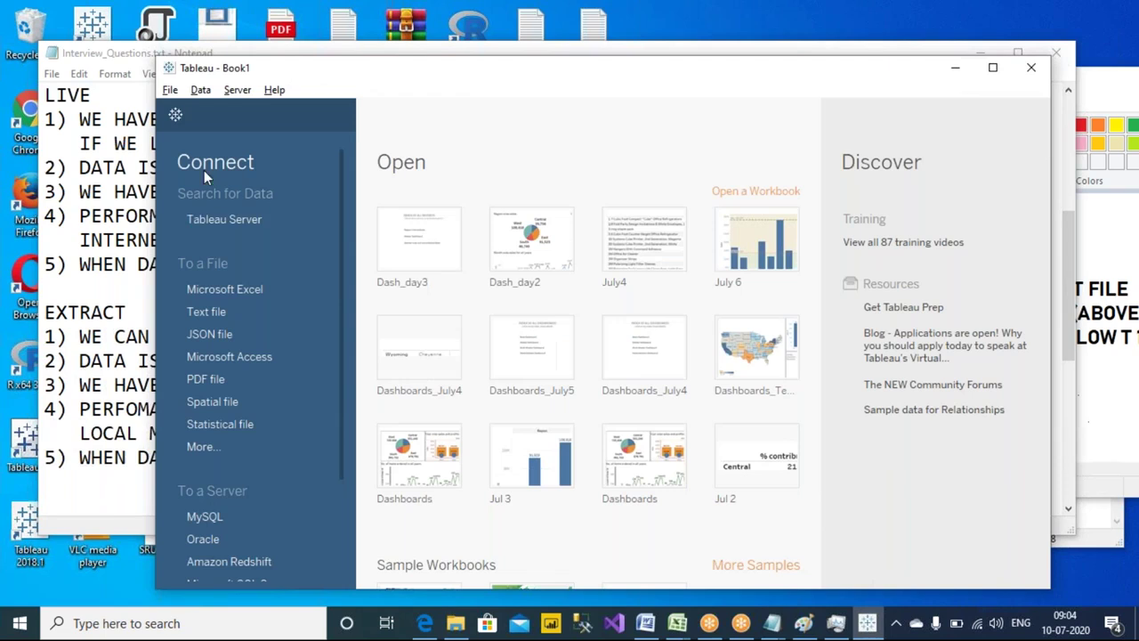
left_click(257, 291)
left_click_drag(369, 104, 629, 103)
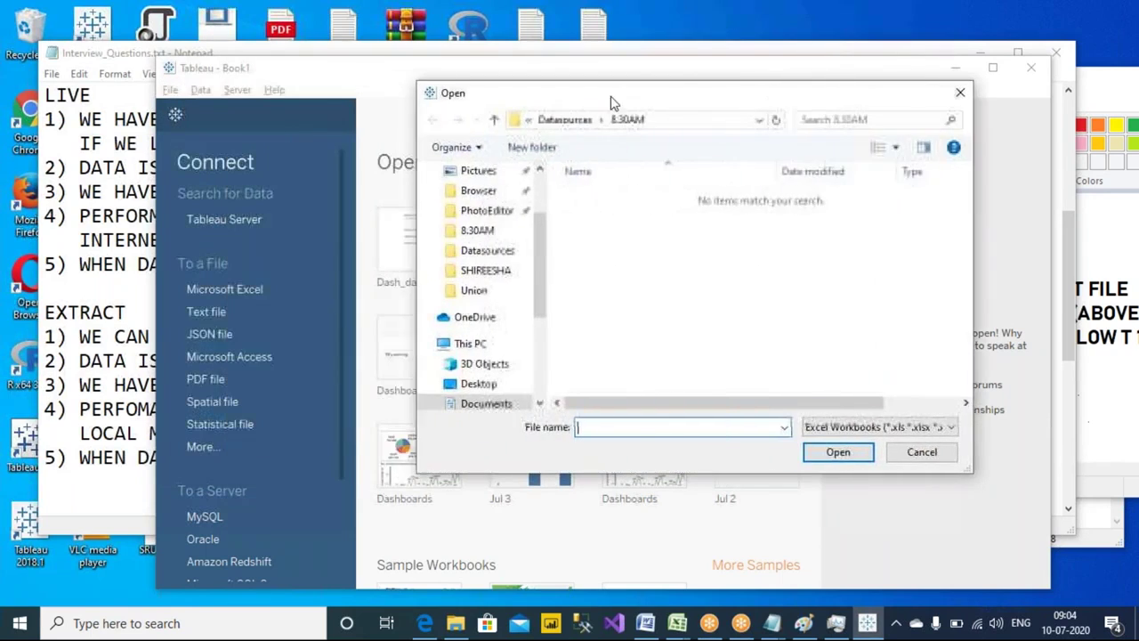
left_click(571, 120)
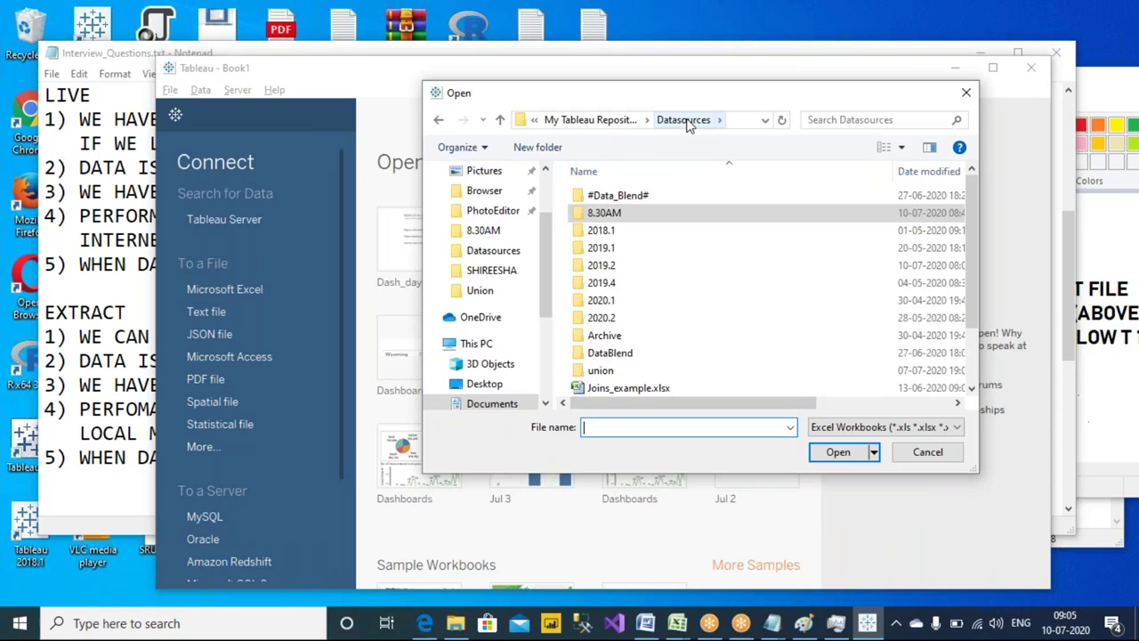
double_click(610, 322)
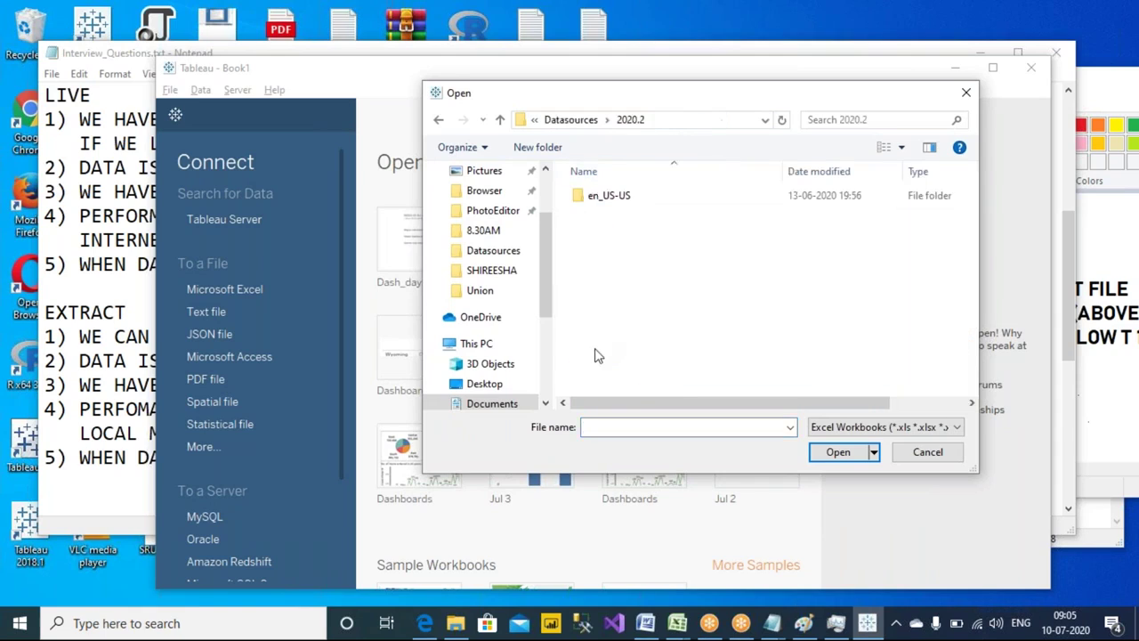
double_click(613, 201)
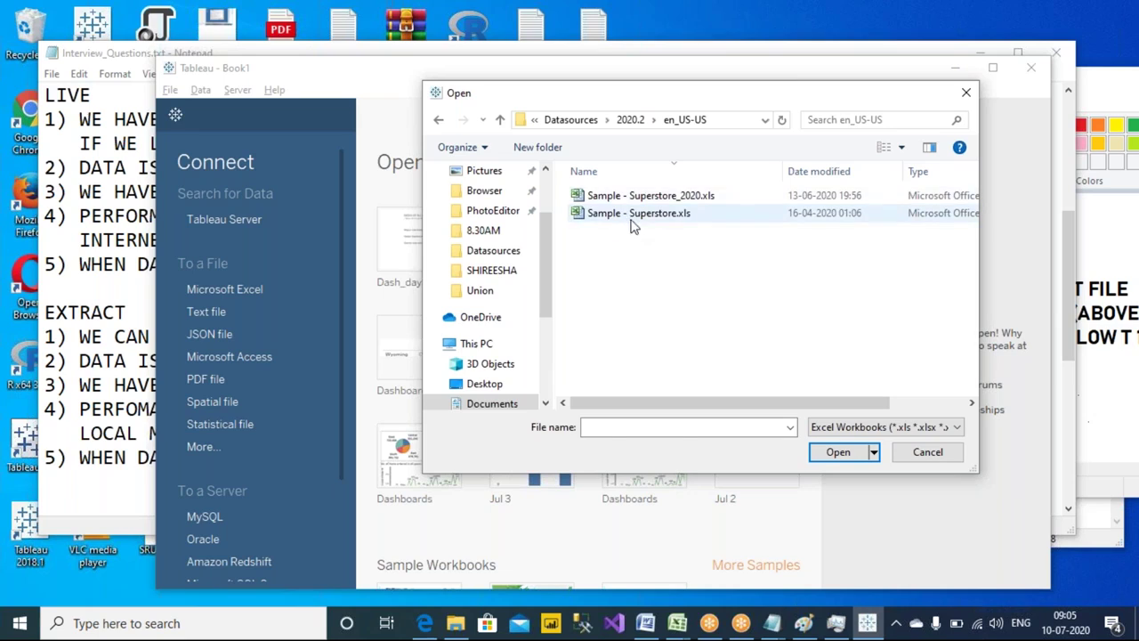
left_click(633, 218)
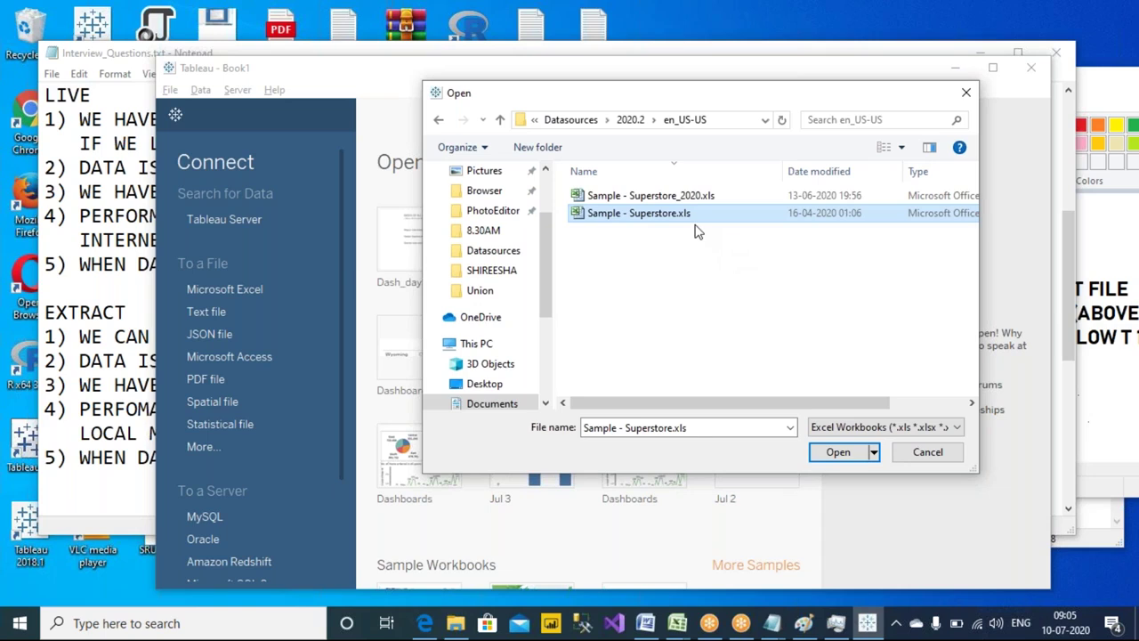
left_click(840, 451)
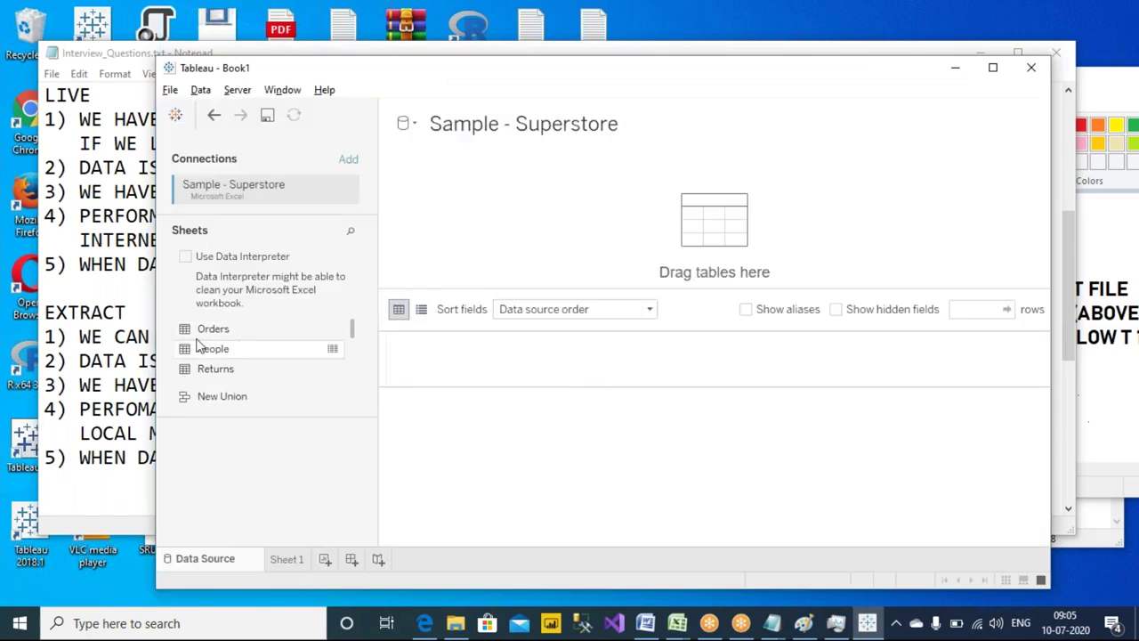
left_click_drag(213, 331, 511, 406)
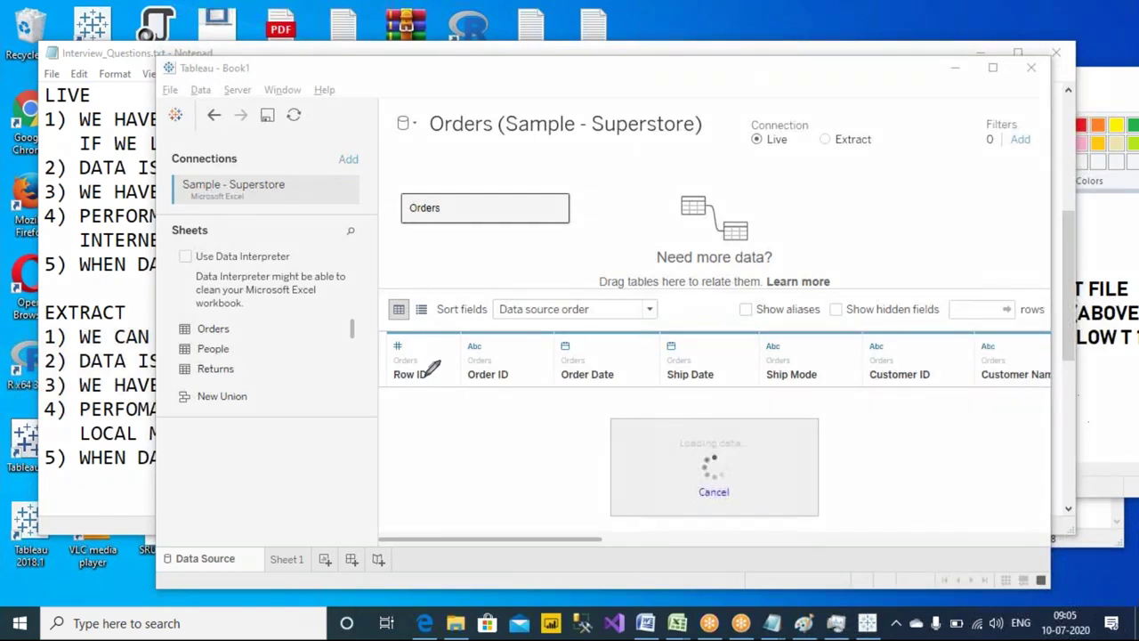
- Circle the data type icons of Row ID, Order ID and Order Date, and examine the icons of the geographic columns
left_click_drag(398, 333, 400, 334)
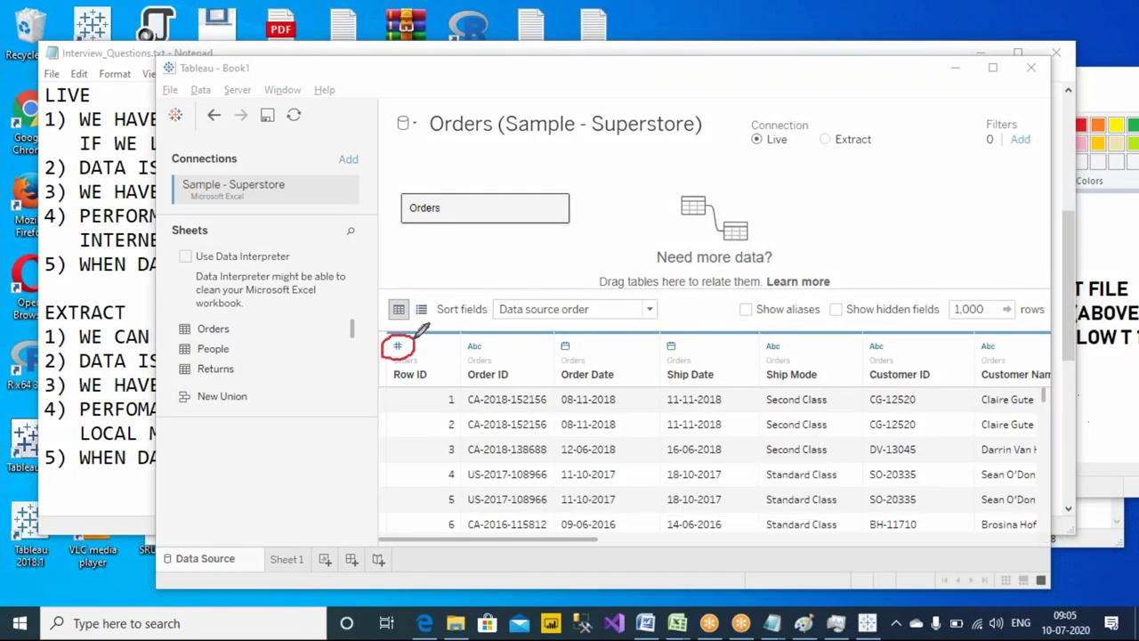
mouse_move(469, 331)
left_mouse_down()
mouse_move(486, 350)
mouse_move(476, 336)
left_mouse_up()
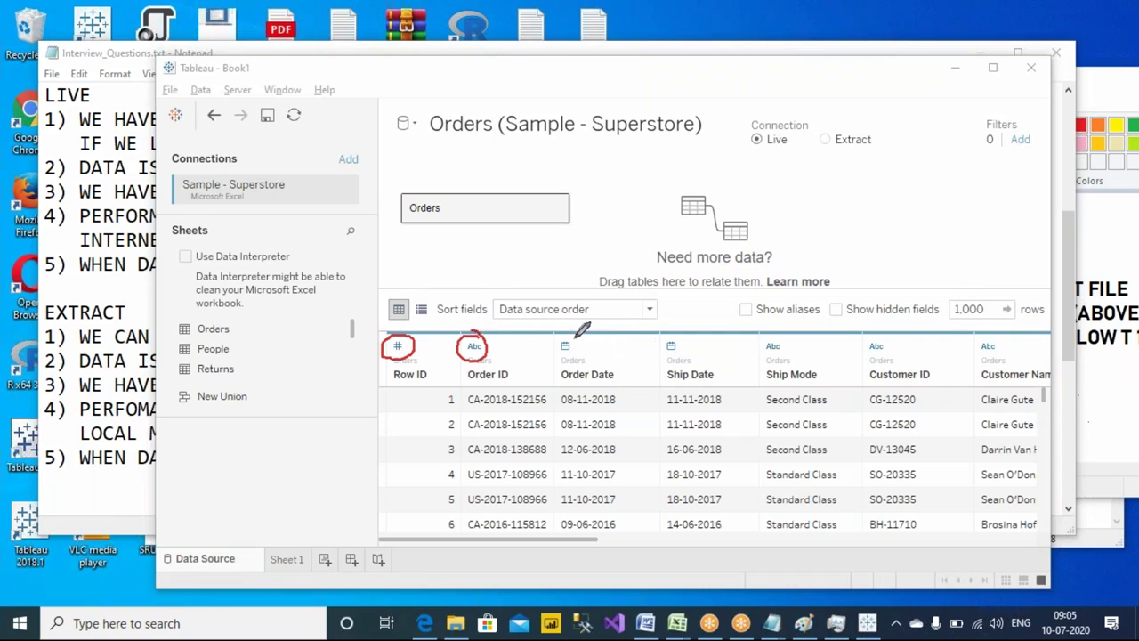
mouse_move(564, 329)
left_mouse_down()
mouse_move(589, 354)
mouse_move(576, 337)
left_mouse_up()
left_click_drag(542, 541, 725, 540)
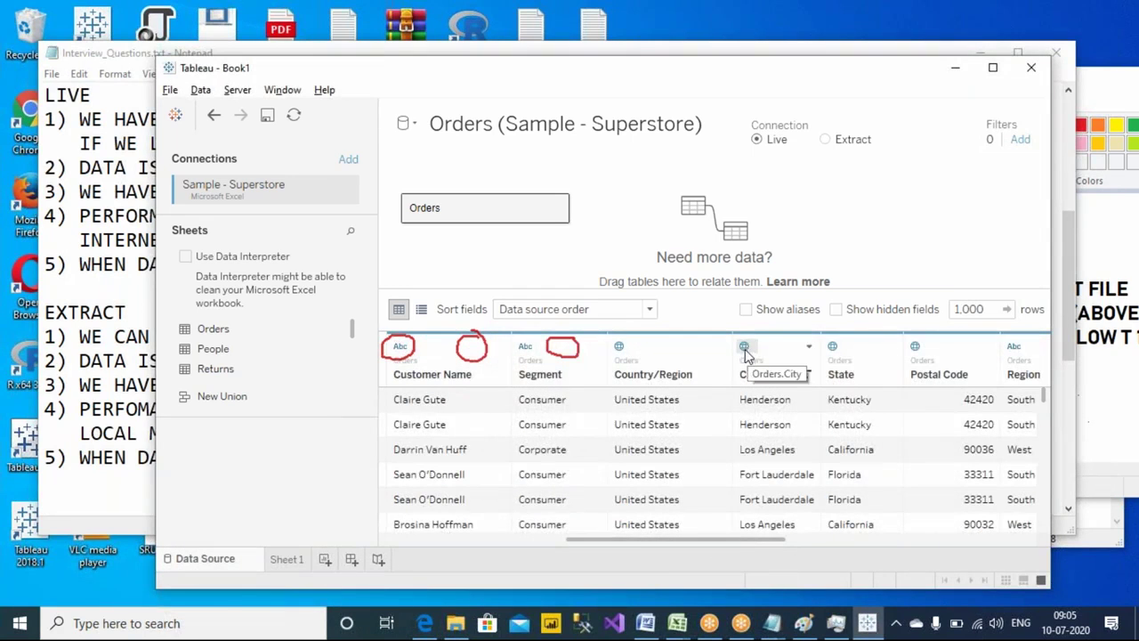
left_click_drag(745, 540, 510, 435)
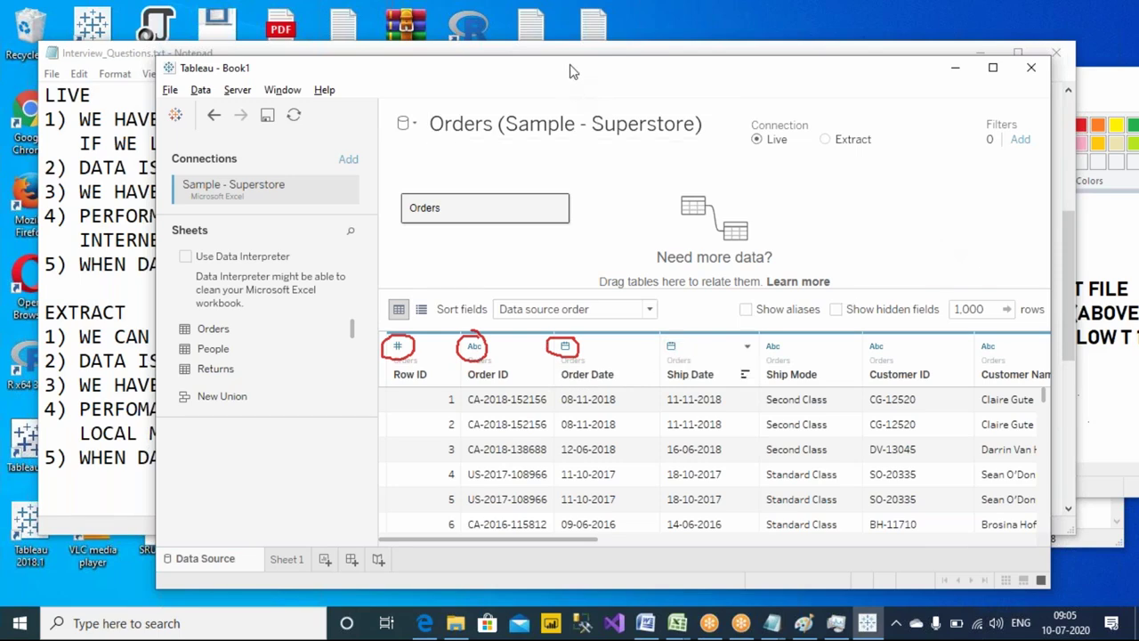
- Return to Interview_Questions.txt, add "Q) WHAT ARE THE DIFFERENT DATA TYPES IN TABLEAU?" and an empty "A)" line below EXTRACT point 5, and save
left_click_drag(573, 71, 675, 58)
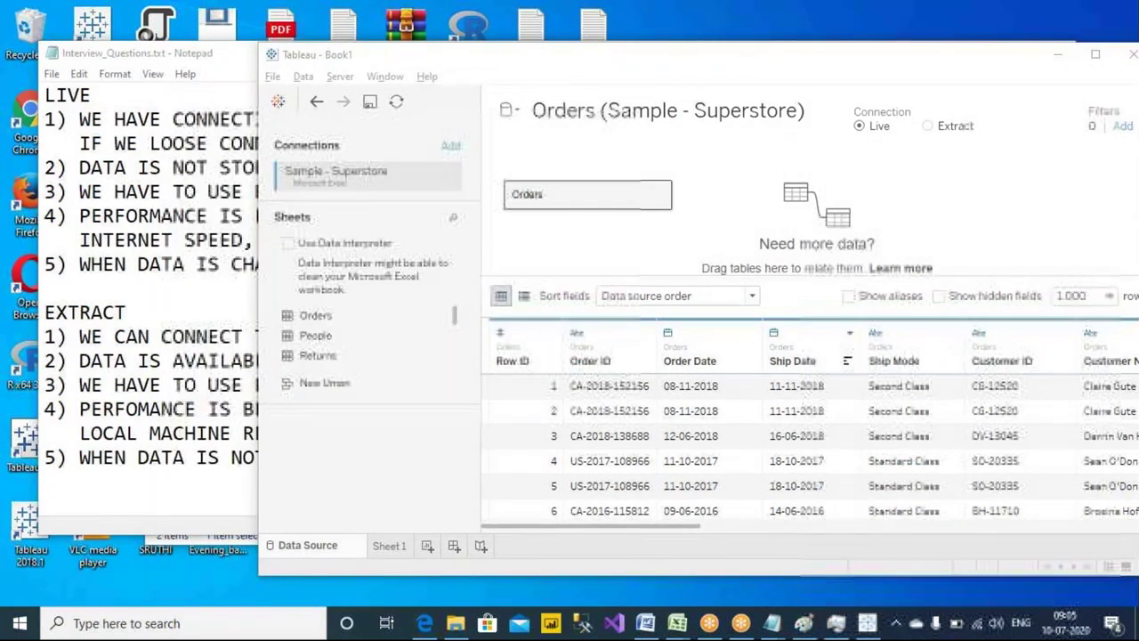
key("alt+Tab")
scroll(635, 294, "down", 3)
left_click(635, 302)
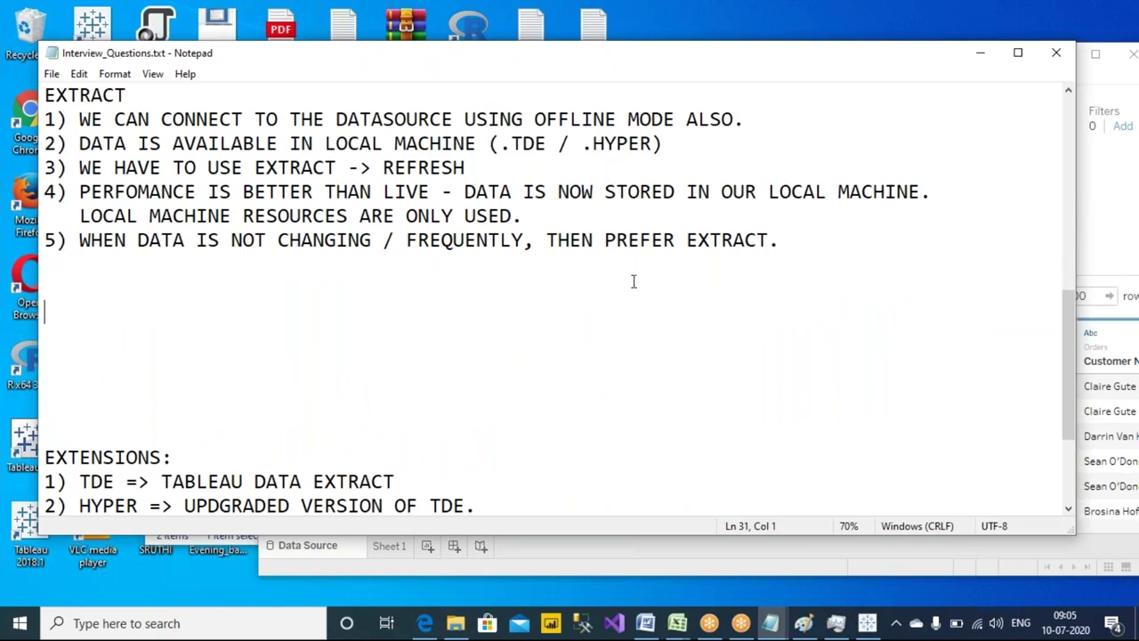
scroll(633, 281, "up", 3)
scroll(634, 281, "down", 4)
left_click(116, 215)
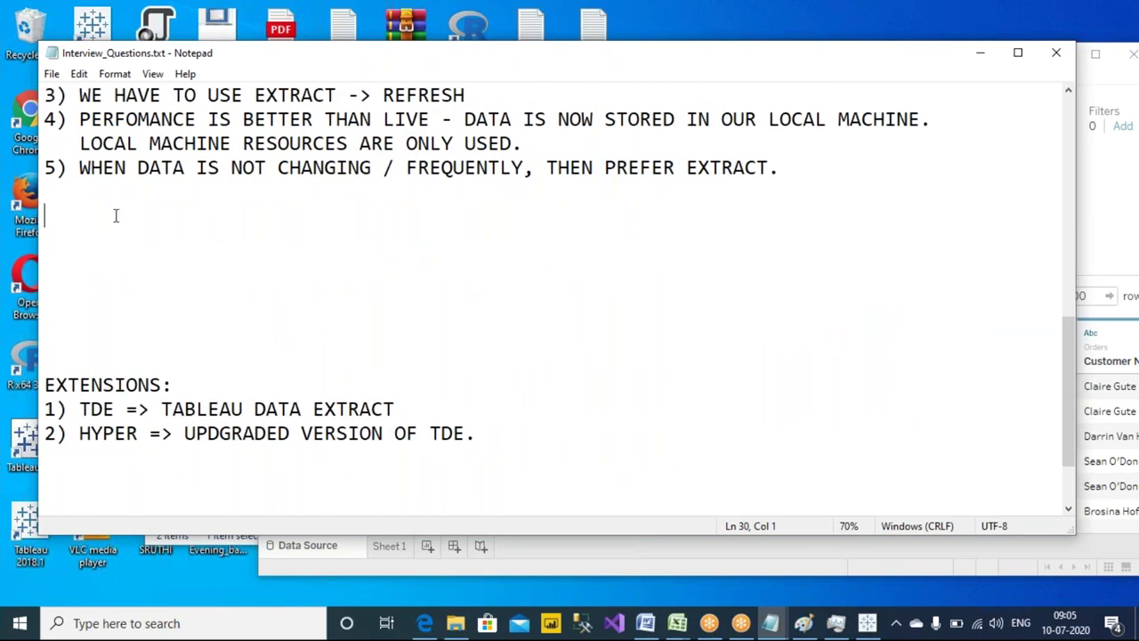
type("Q) WHAT A")
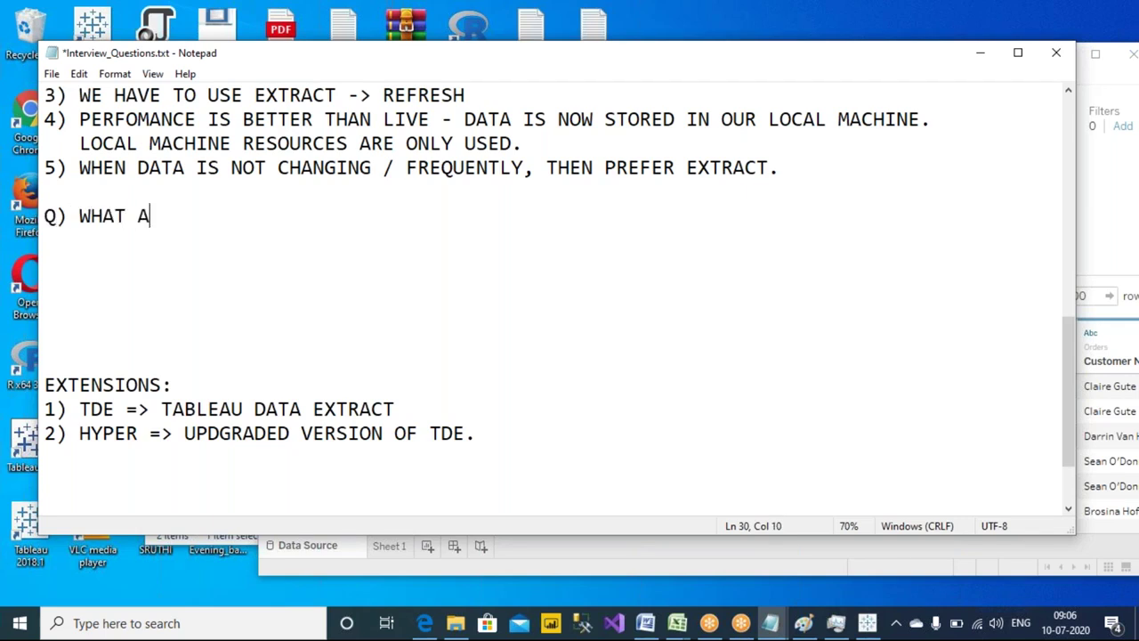
type("RE THE DIFFERENT DATA TYPES IN TABLEAU?")
key("Return")
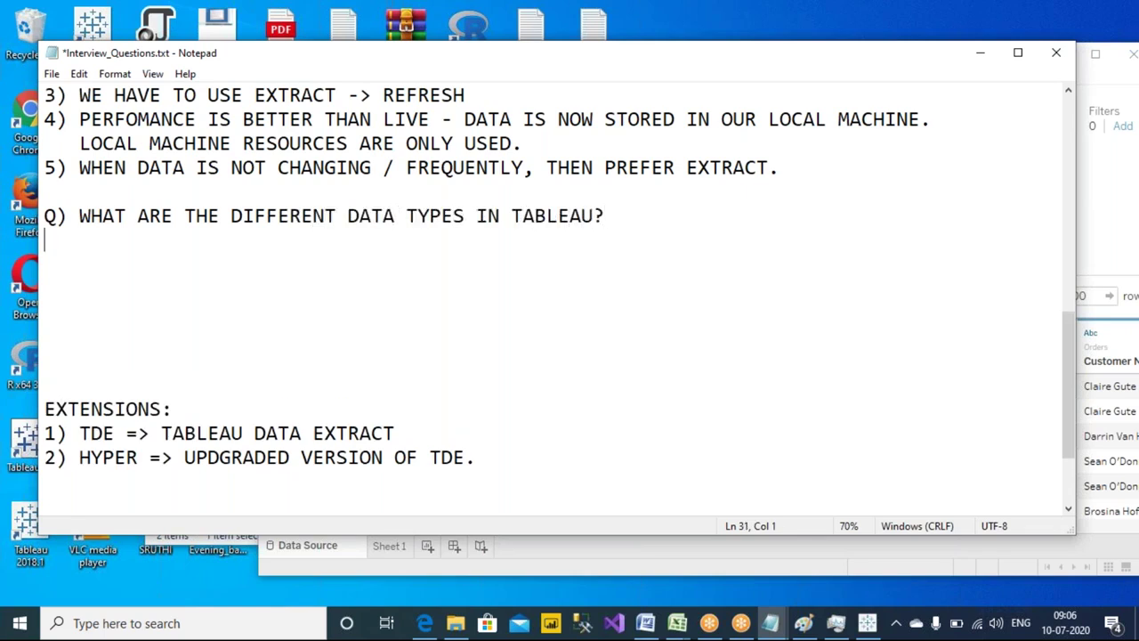
type("A)")
key("ctrl+s")
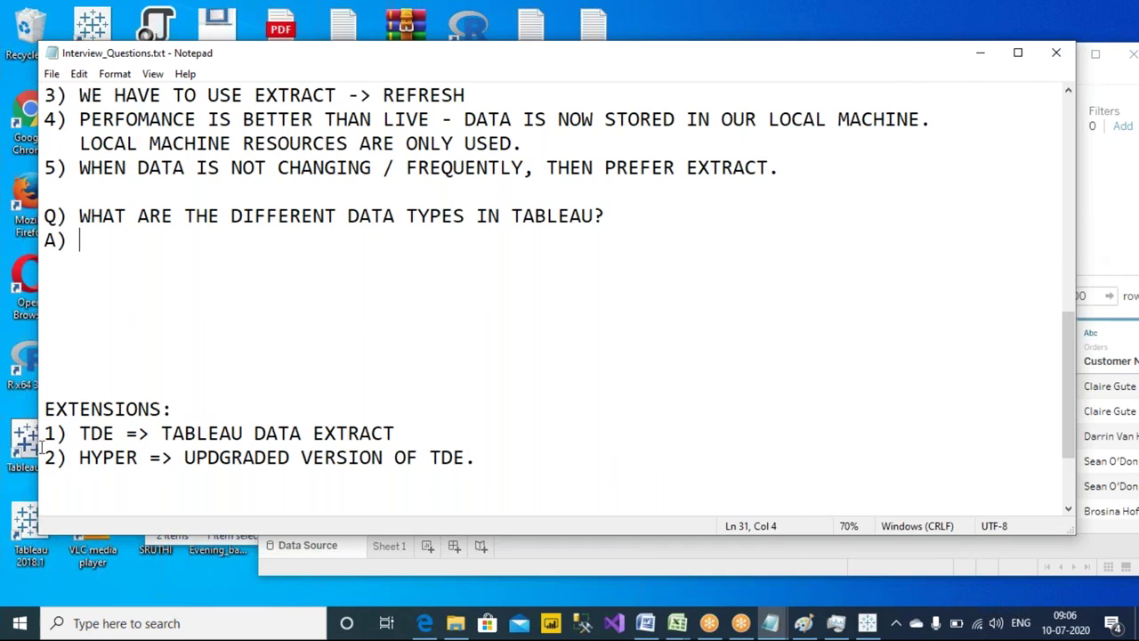
- Enter NUMBERS and DECIMALS on separate lines below "A)", leaving one blank line in between
left_click(113, 282)
type("N")
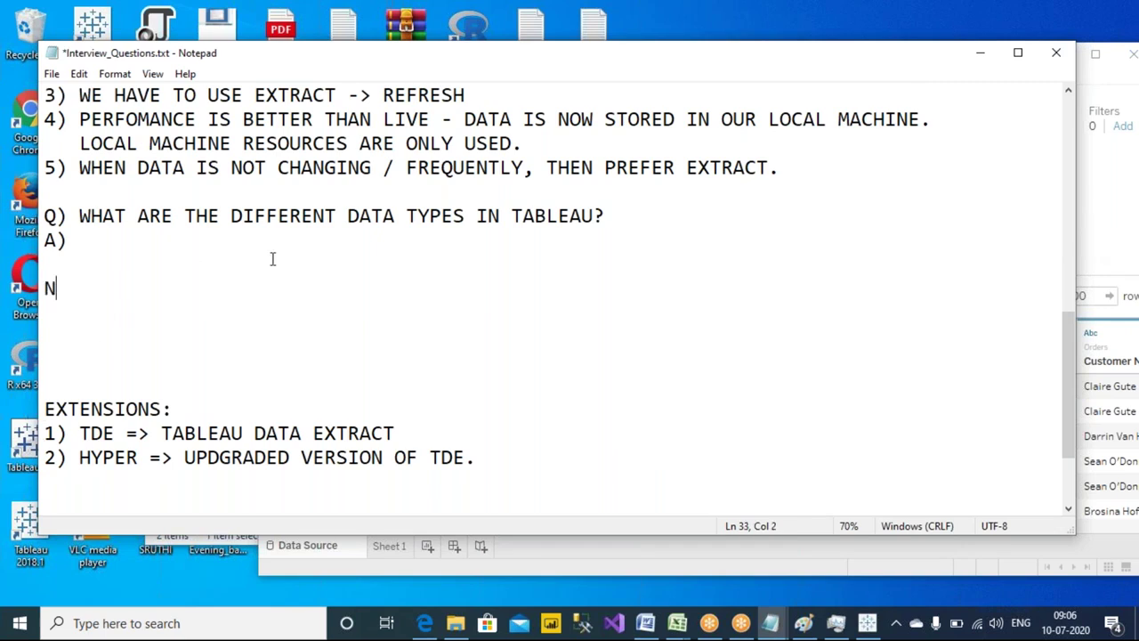
type("UMBERS")
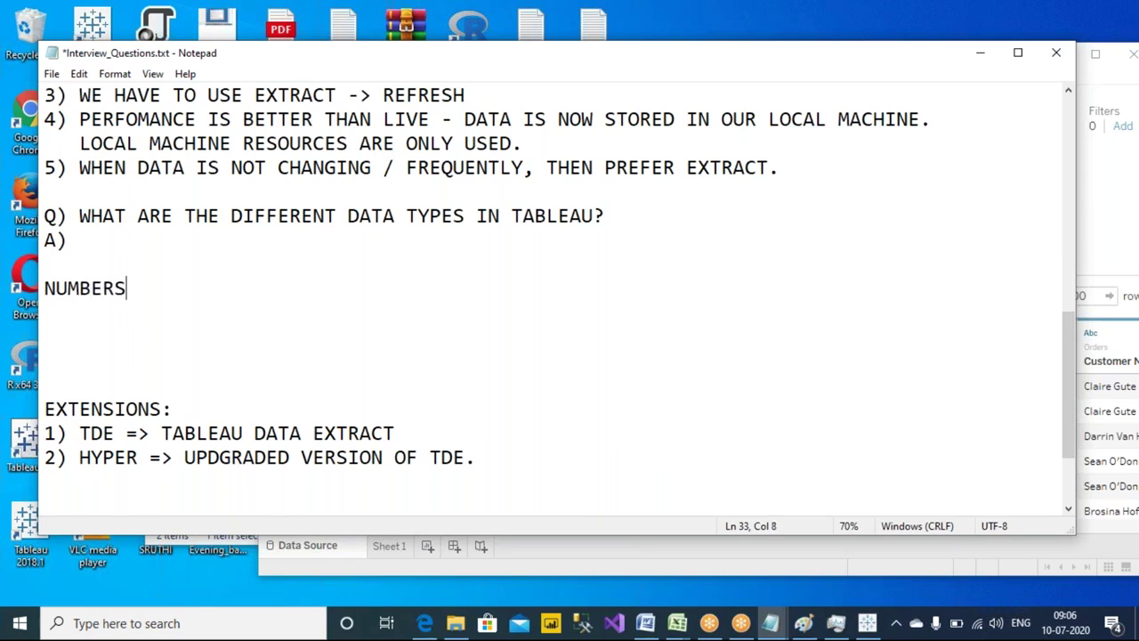
key("Return")
type("FRAC")
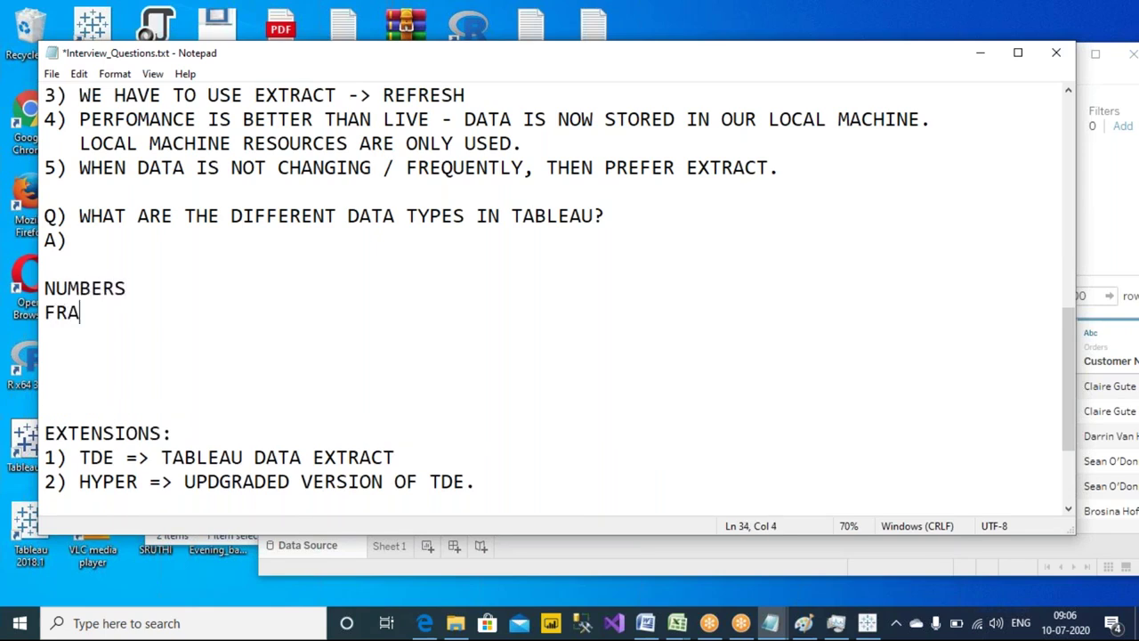
key("BackSpace")
key("BackSpace")
key("BackSpace")
key("BackSpace")
type("DECIMALS")
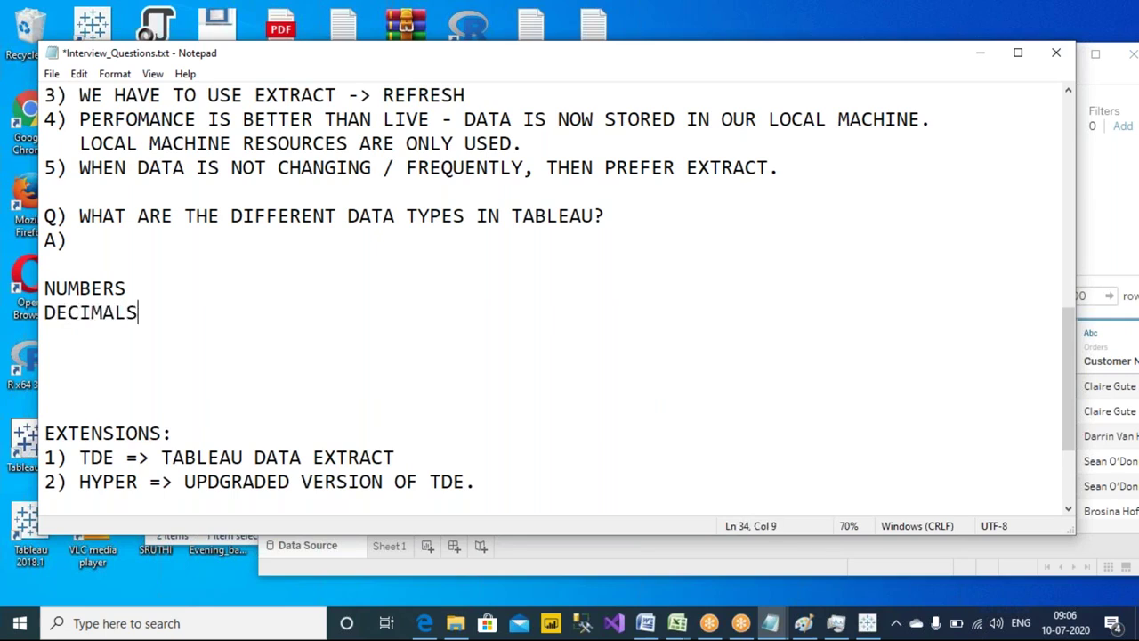
- Extend the data type list below DECIMALS with the lines TEXT, DATE, DATE AND TIME, and BOOLEAN
key("Return")
type("TEXT")
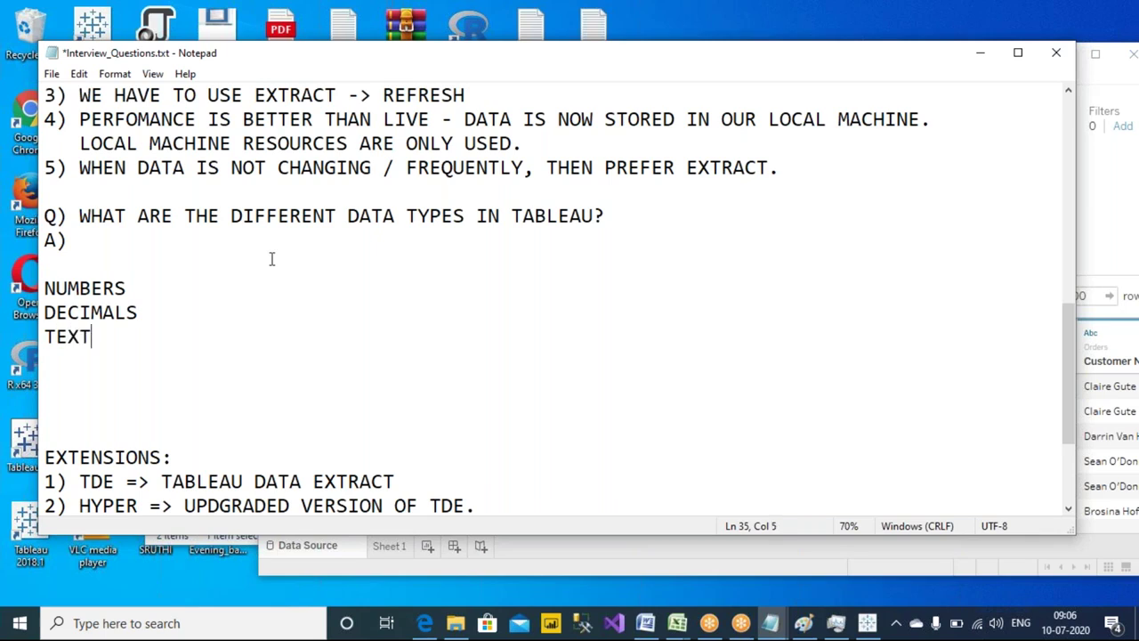
key("Return")
type("DATE")
key("Return")
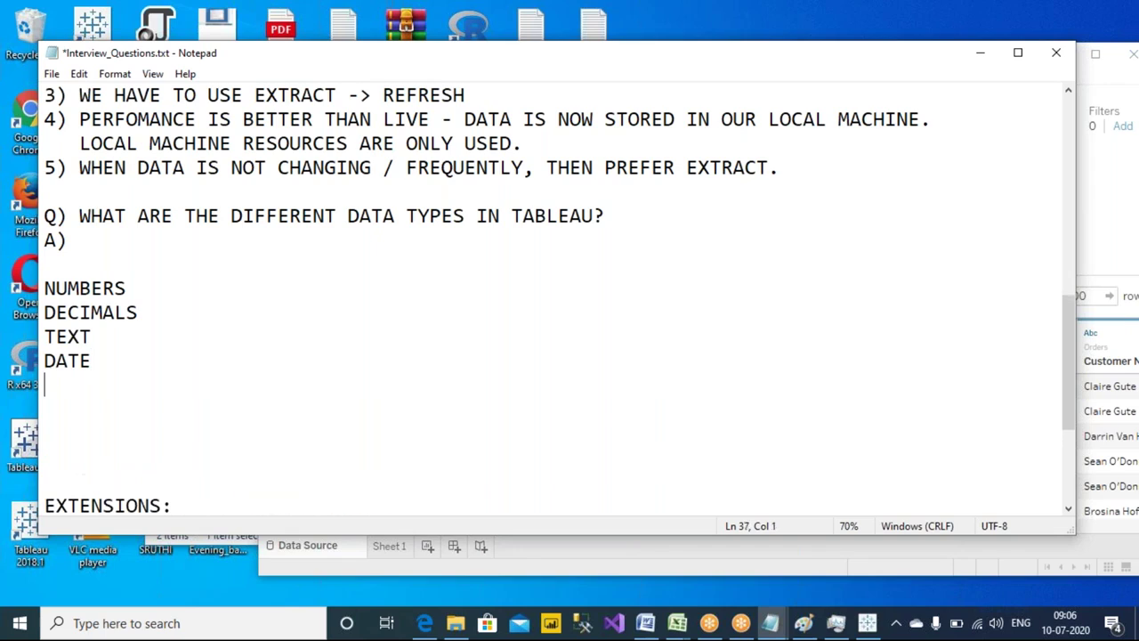
type("DATE AND")
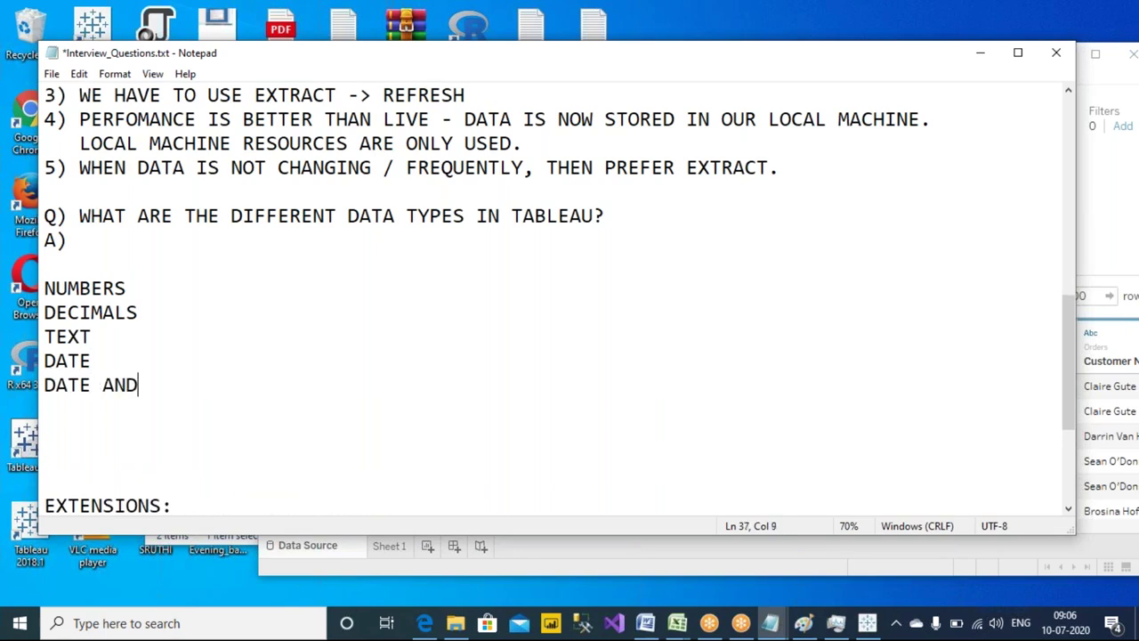
type(" TIME")
key("Return")
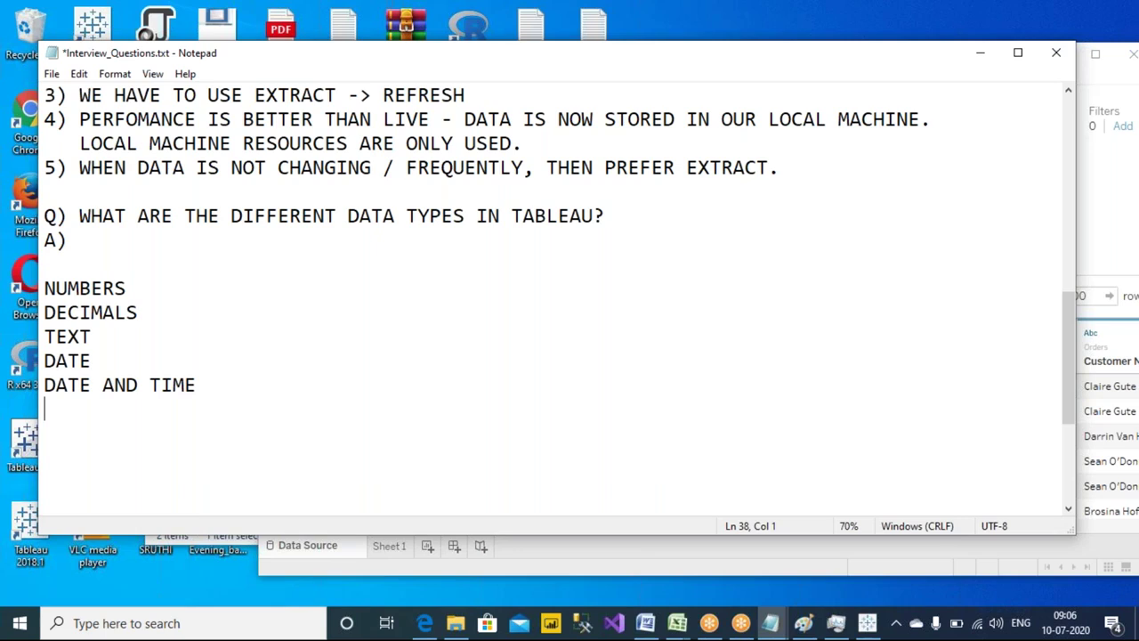
type("BOOLEAN")
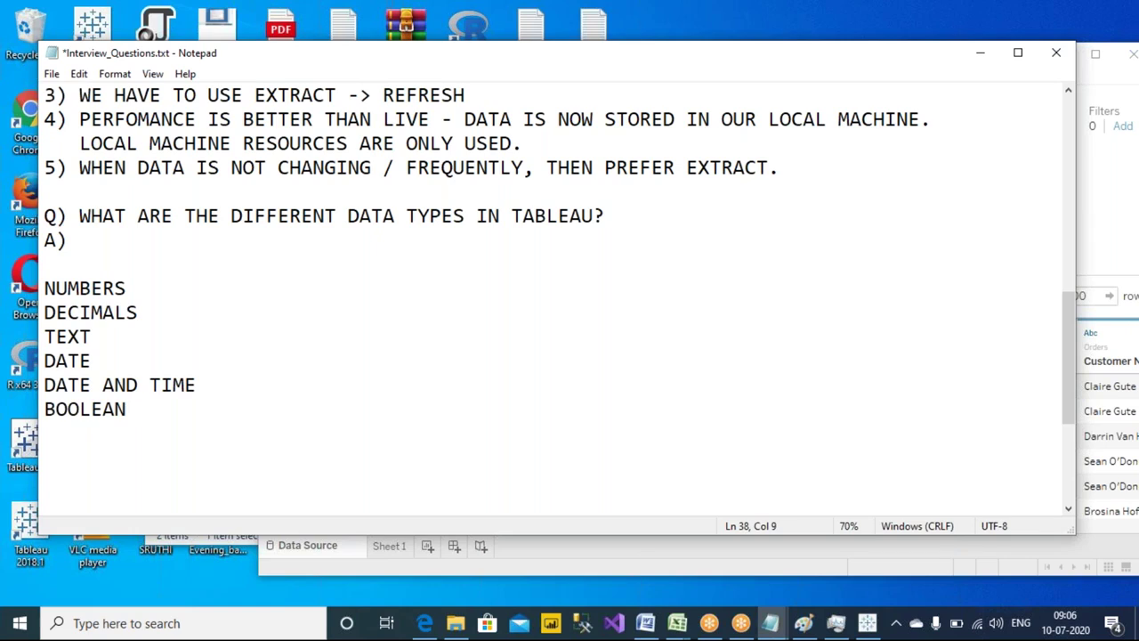
key("BackSpace")
- Label the NUMBERS line "(INT)" and give it the examples "23, 251,"
left_click(277, 308)
left_click(300, 289)
type("23, 251,")
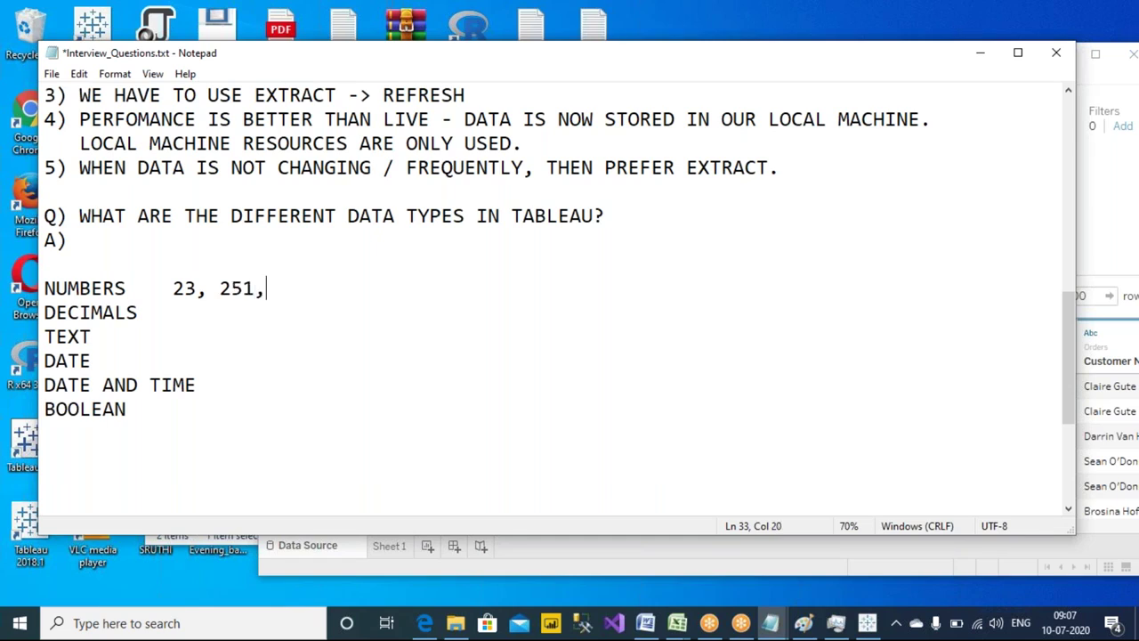
left_click(208, 313)
left_click_drag(145, 311, 40, 313)
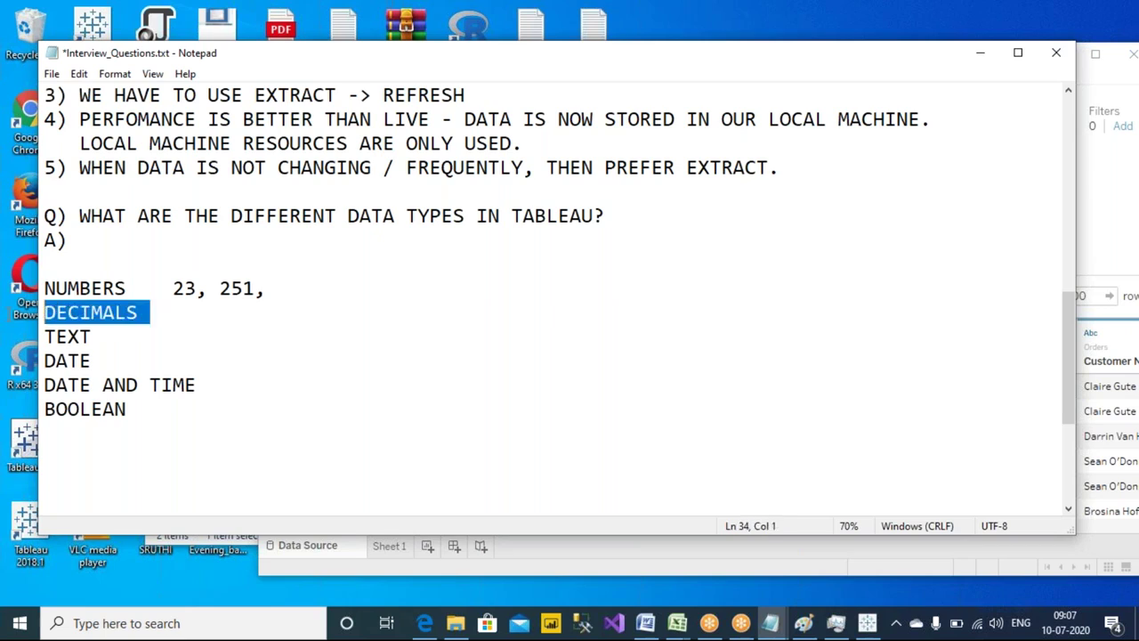
left_click(137, 287)
type("(INT")
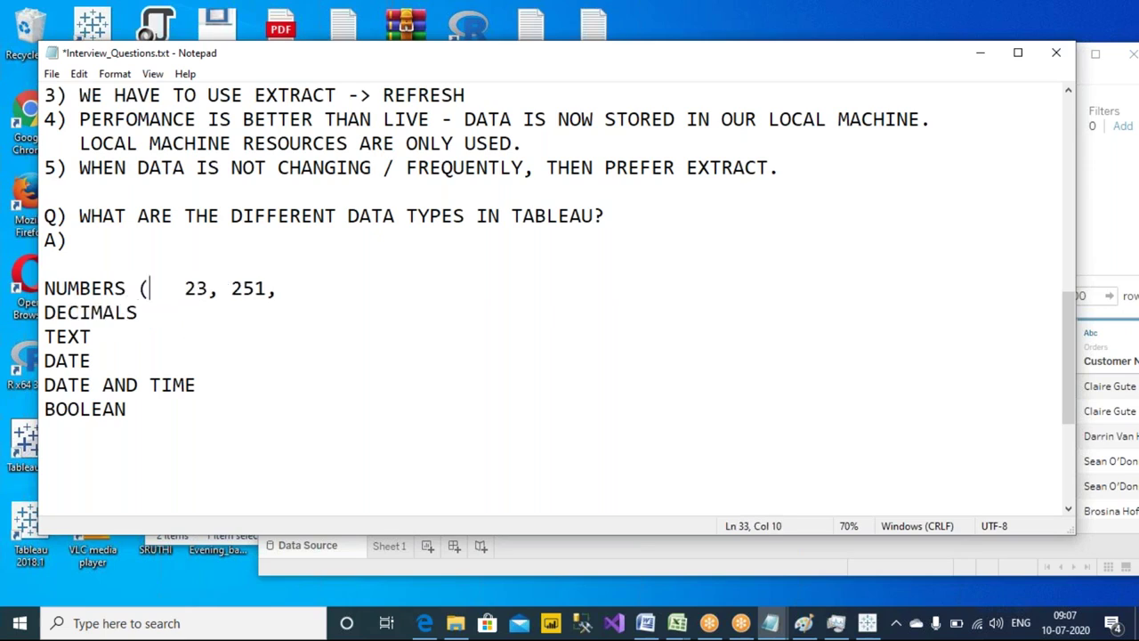
type(")")
- Label the DECIMALS line "(FLOAT)" and give it the examples "3.140, 21.2254,"
left_click(161, 312)
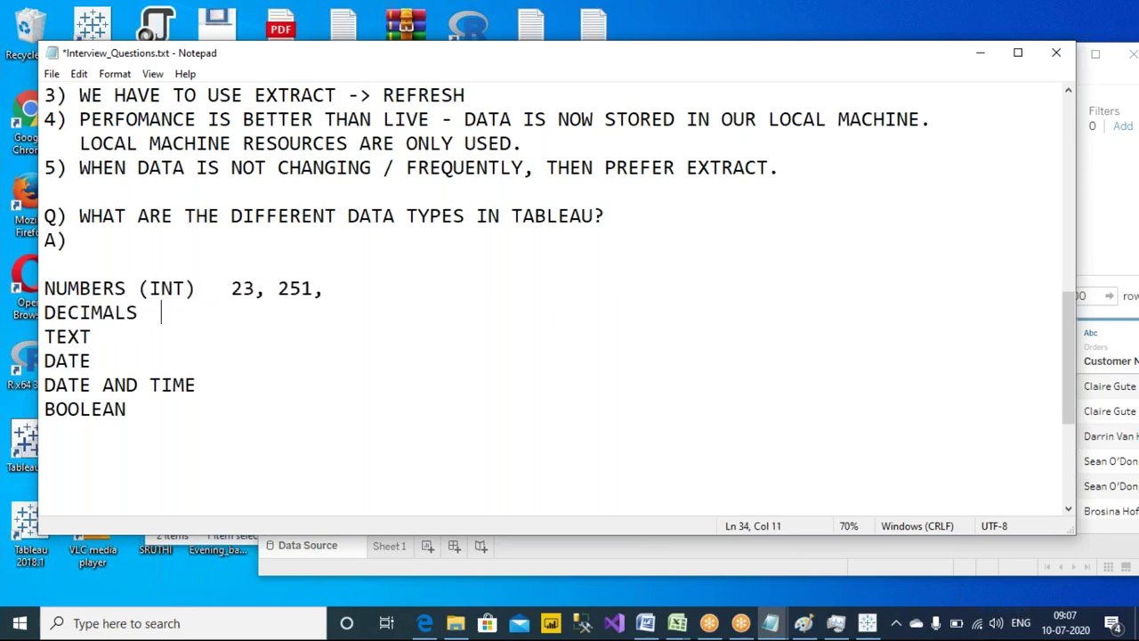
type("(FLOAT")
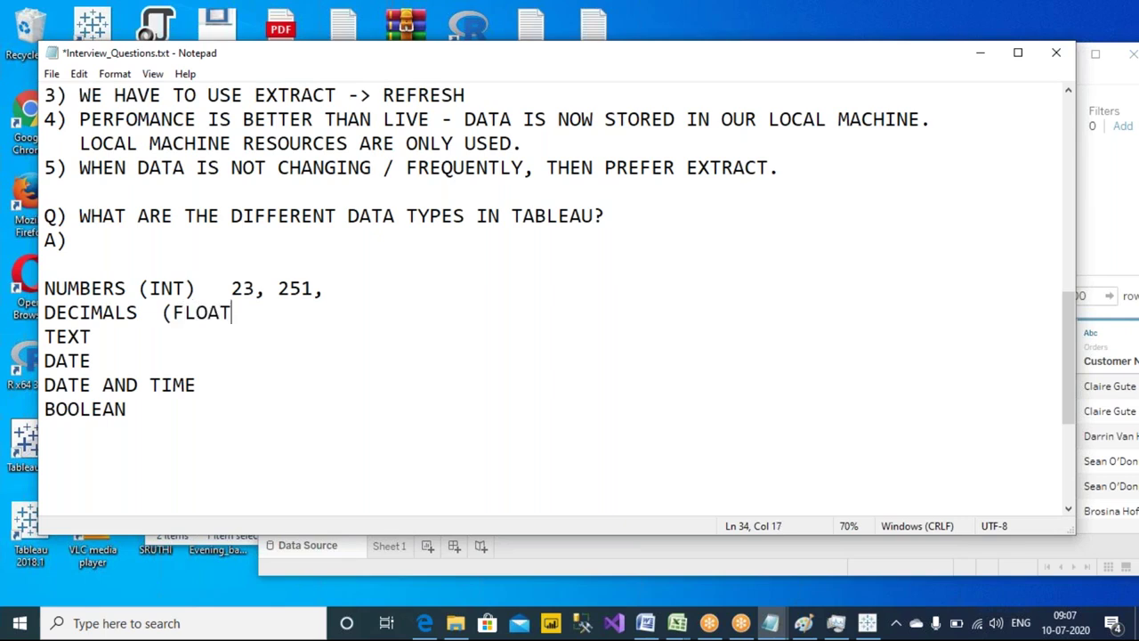
type(") 3.140")
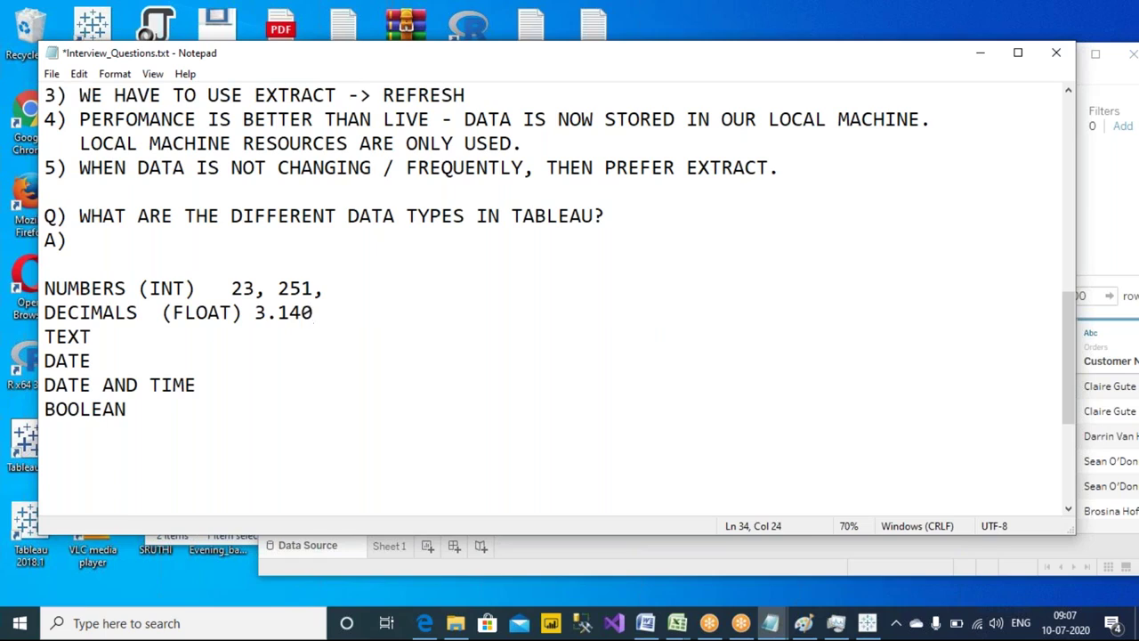
type(", 21.2254,")
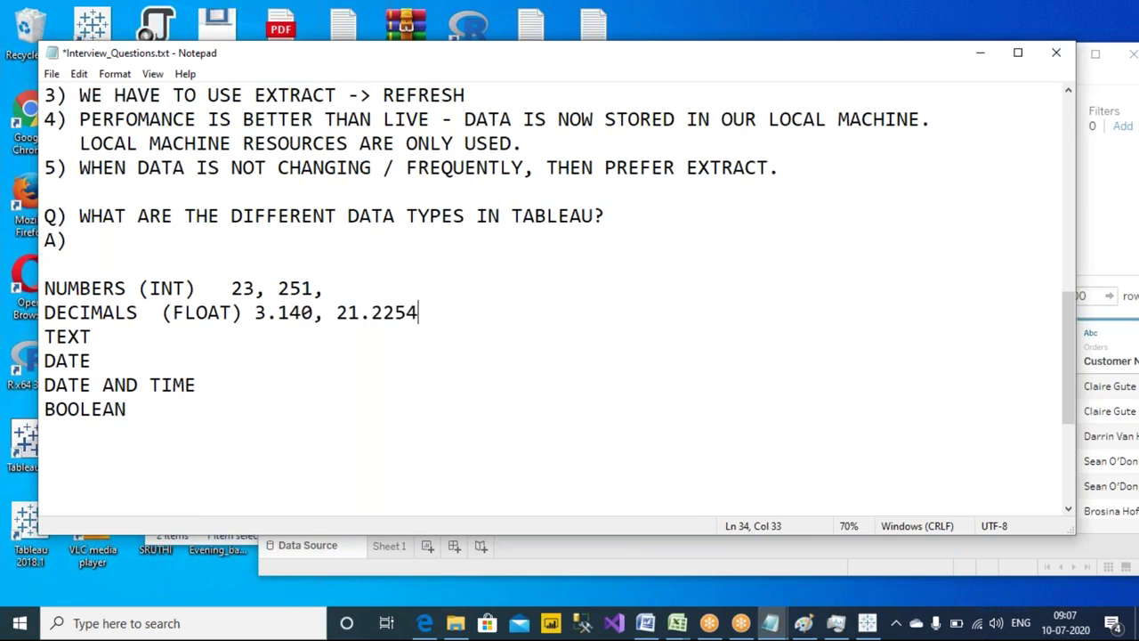
left_click(161, 312)
- Add the examples "- A, ADSFS," to the TEXT line
left_click(208, 338)
type("- ")
type("A, ")
type("GRU")
key("BackSpace")
key("BackSpace")
key("BackSpace")
type("ADSFS,")
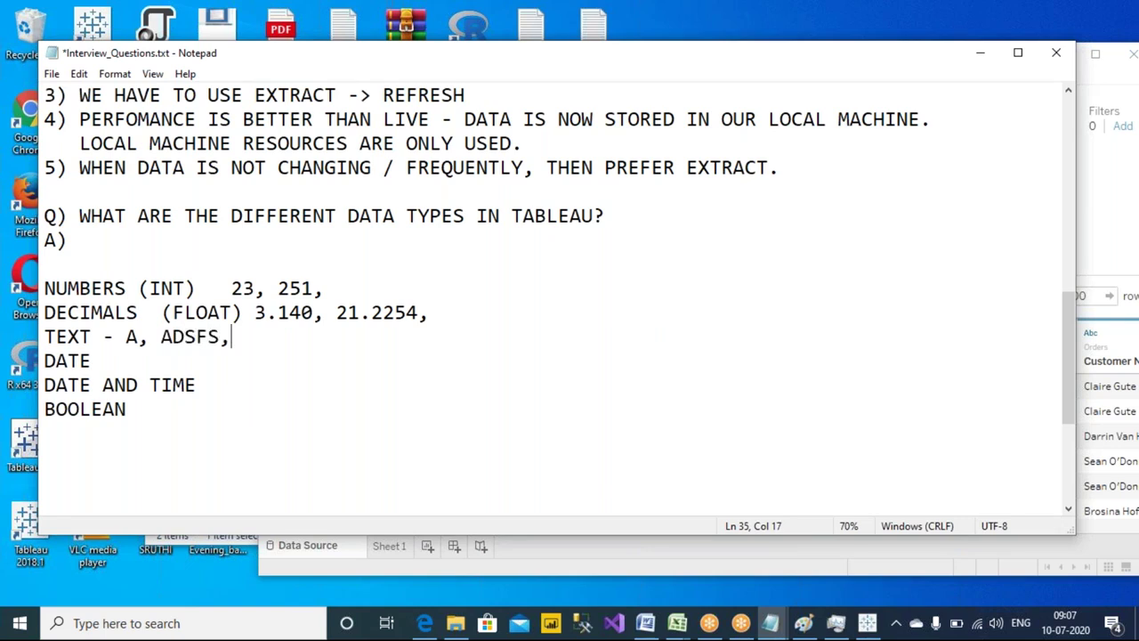
- Complete the DATE line with "- YEAR,MONTH,DAY........"
left_click(92, 360)
type("-")
type("YEAR,MONTH,DAY........")
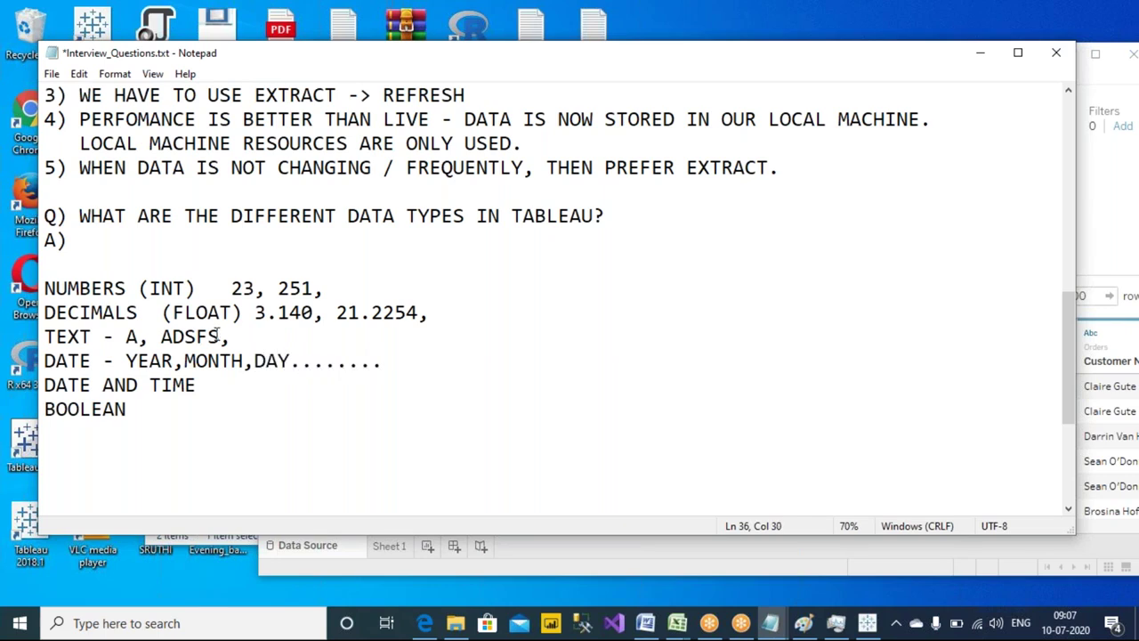
- Append "=" to the DATE AND TIME line and "= TRUE OR FALSE" to the BOOLEAN line
left_click(235, 386)
left_click_drag(205, 389, 43, 386)
left_click(226, 382)
type("=")
left_click(203, 412)
type("= TRUE")
key("BackSpace")
type("UE OR FALSE")
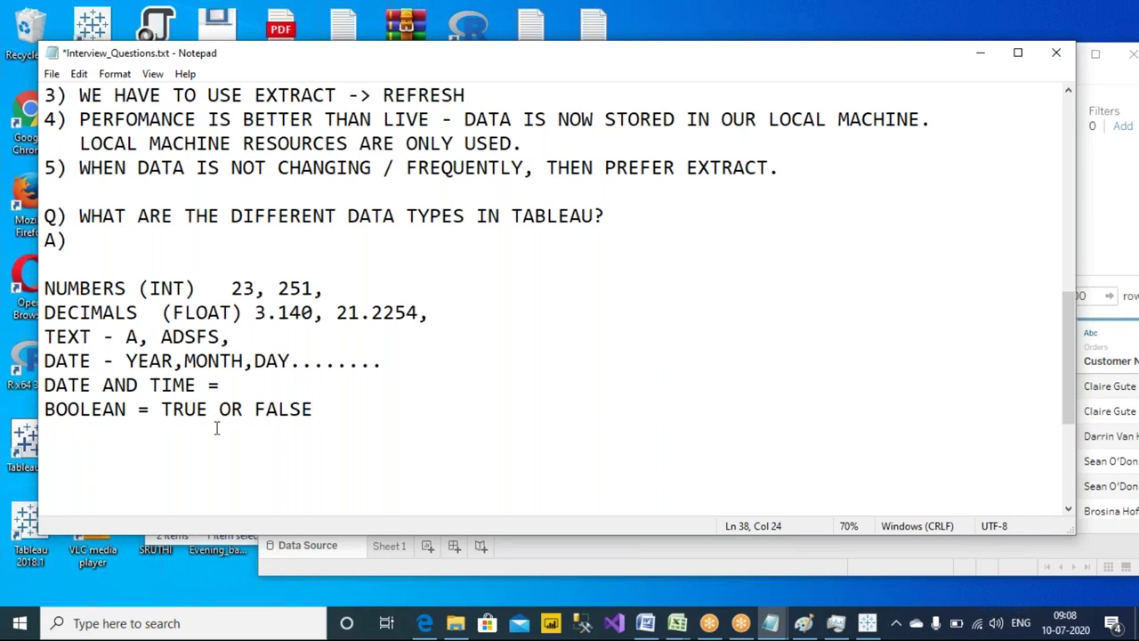
left_click_drag(369, 410, 45, 288)
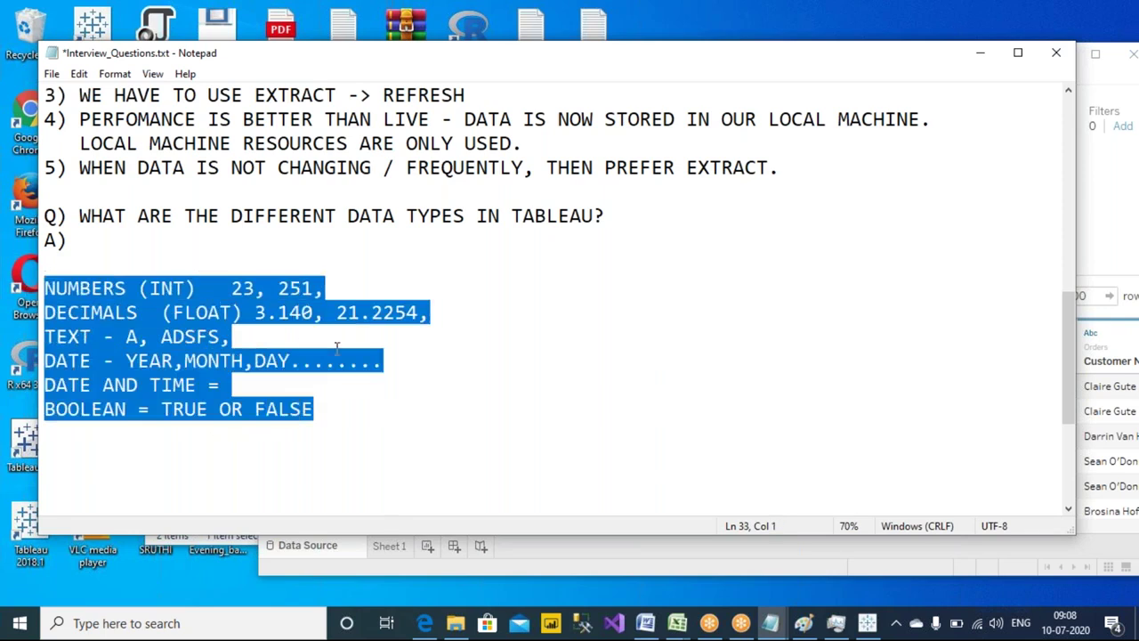
left_click(407, 241)
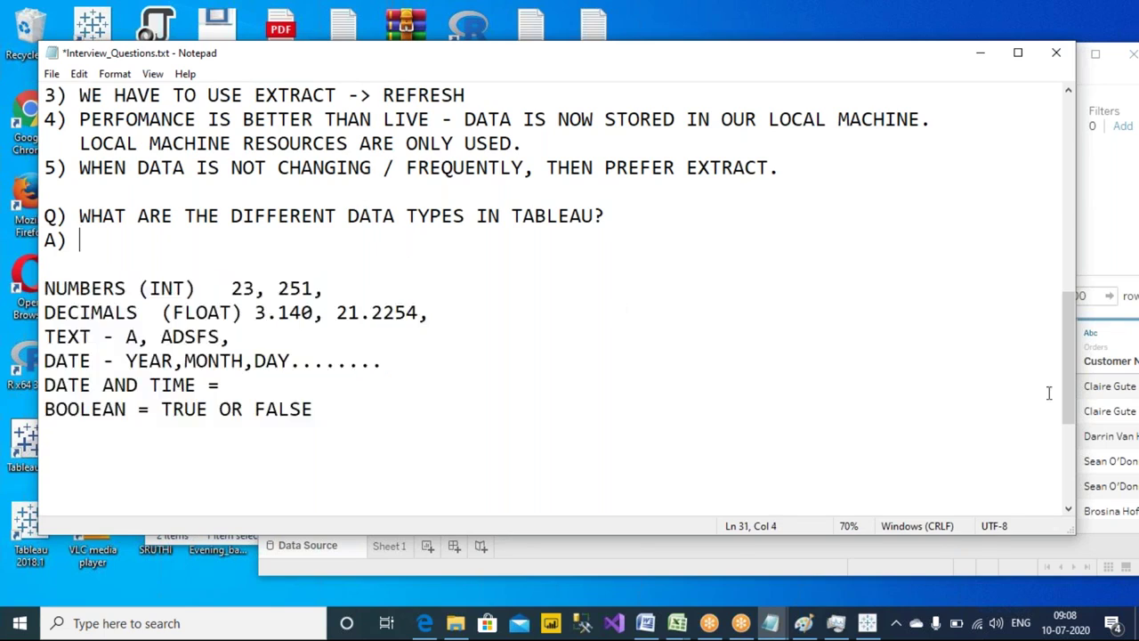
- Switch to Tableau and examine the Row ID field's values and its available data types
left_click(1111, 217)
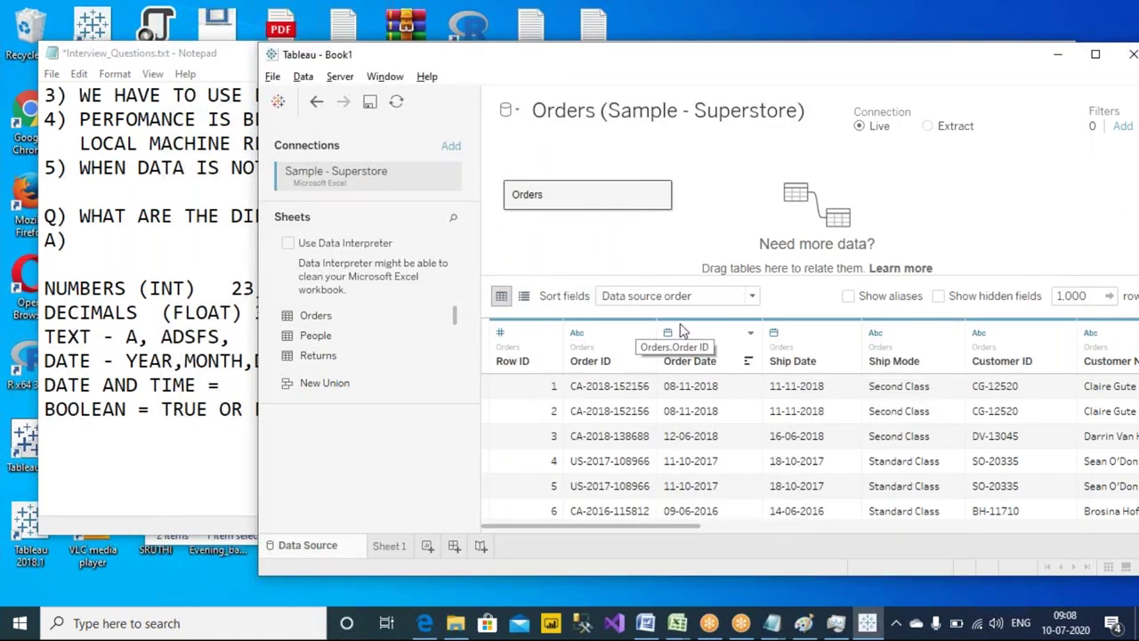
left_click(501, 334)
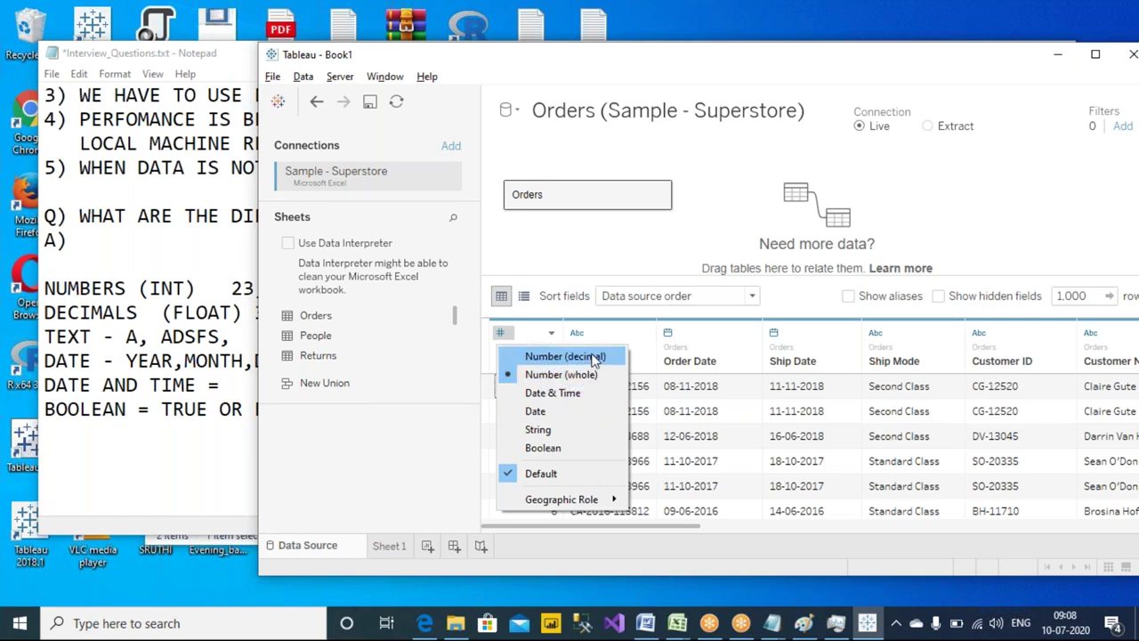
left_click(622, 262)
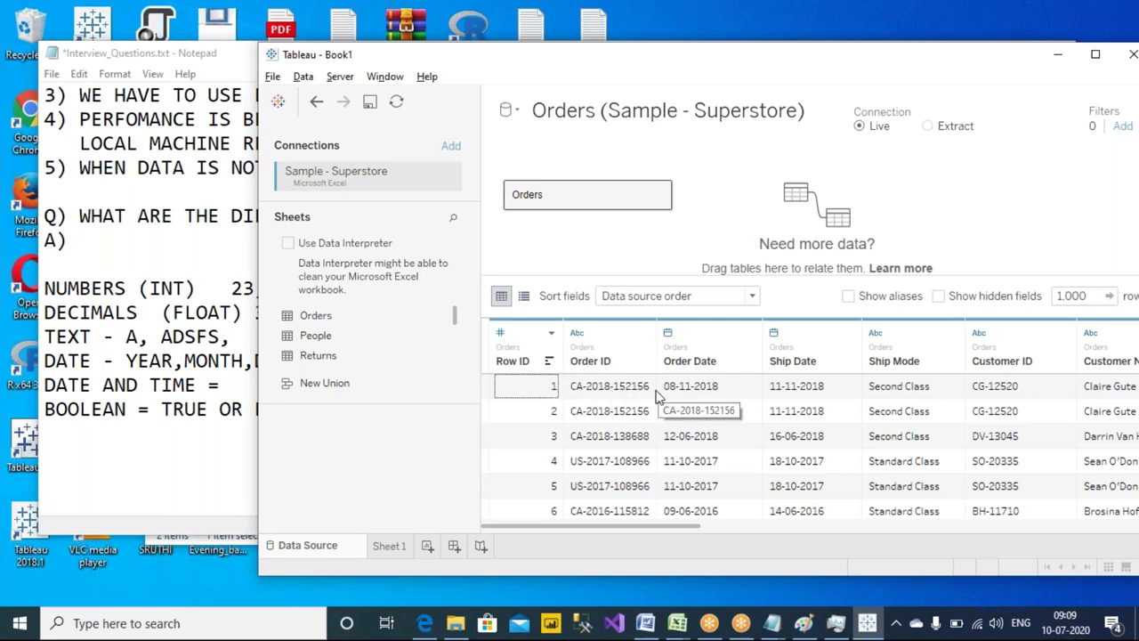
scroll(541, 400, "down", 3)
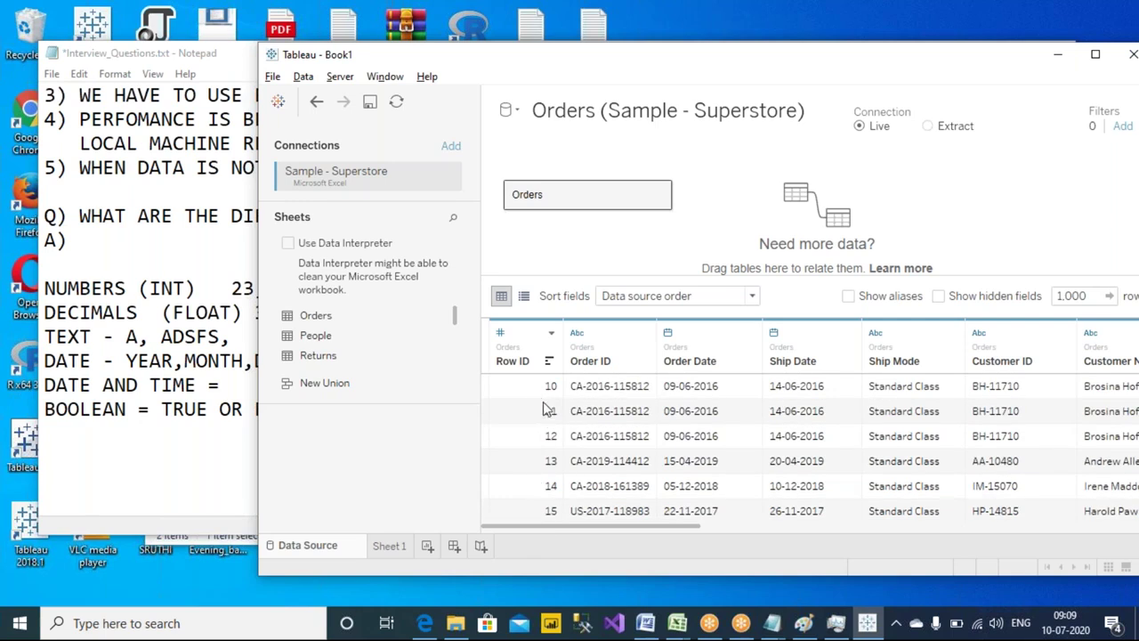
scroll(547, 409, "down", 3)
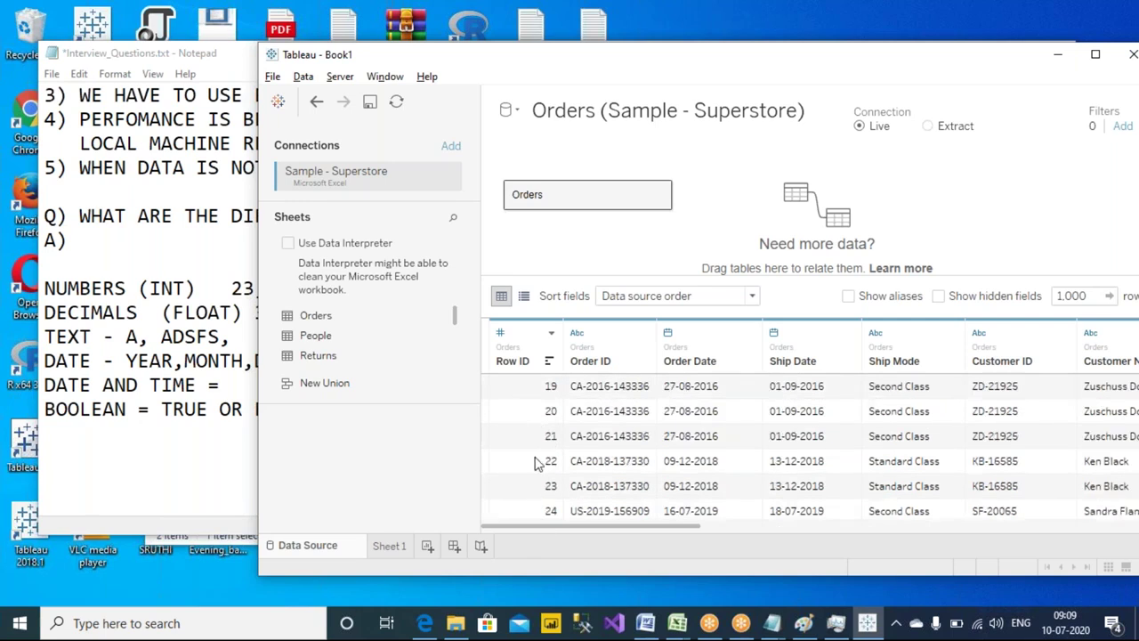
left_click(499, 338)
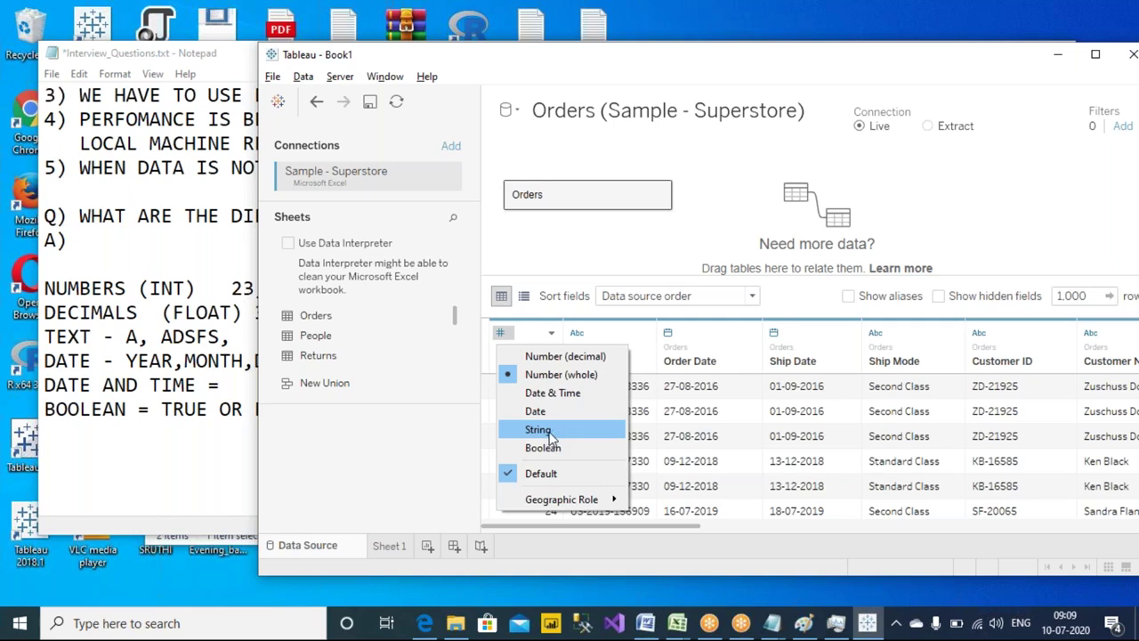
- Switch back to Notepad and add the line "CHAR, STRING" below the BOOLEAN line, separated by a blank line
left_click(165, 428)
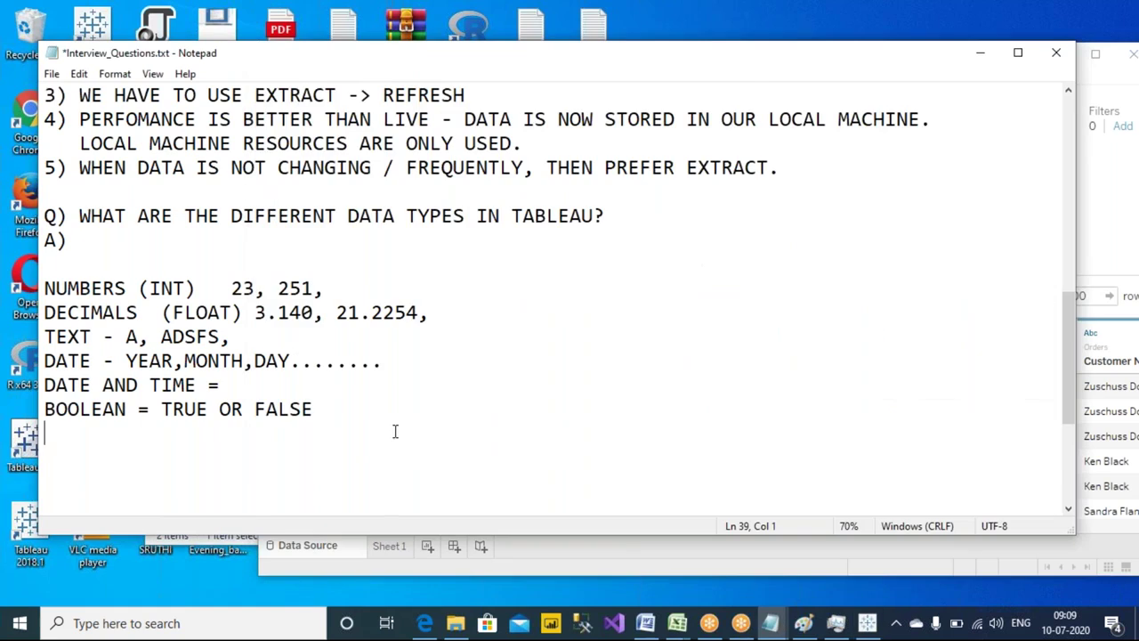
scroll(395, 431, "down", 2)
key("Return")
type("CHAR,")
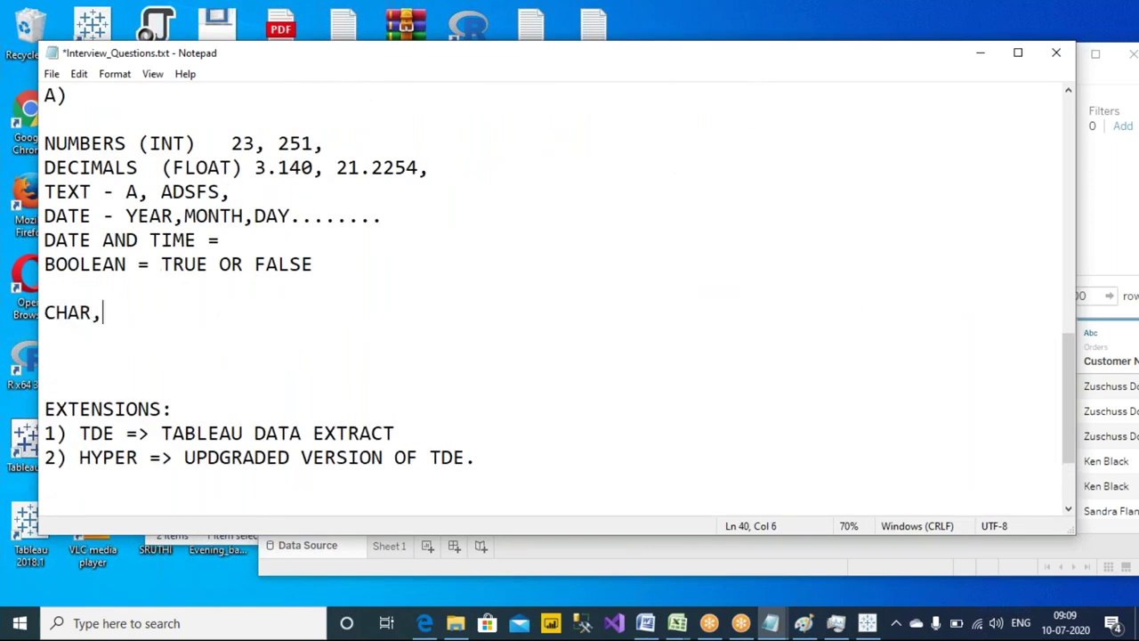
type(" STRING")
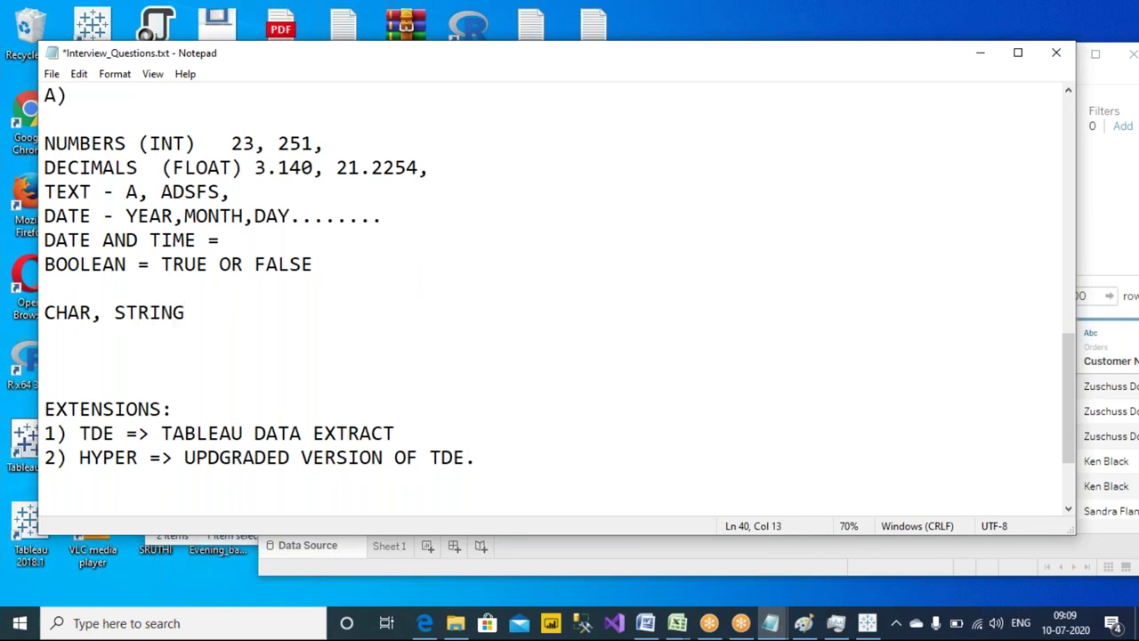
- Replace the "CHAR, STRING" line with "STRING"
key("shift+Left")
key("shift+Left")
key("shift+Left")
key("shift+Left")
key("shift+Left")
key("shift+Left")
key("shift+Left")
key("shift+Left")
key("shift+Left")
key("shift+Left")
key("shift+Left")
key("shift+Left")
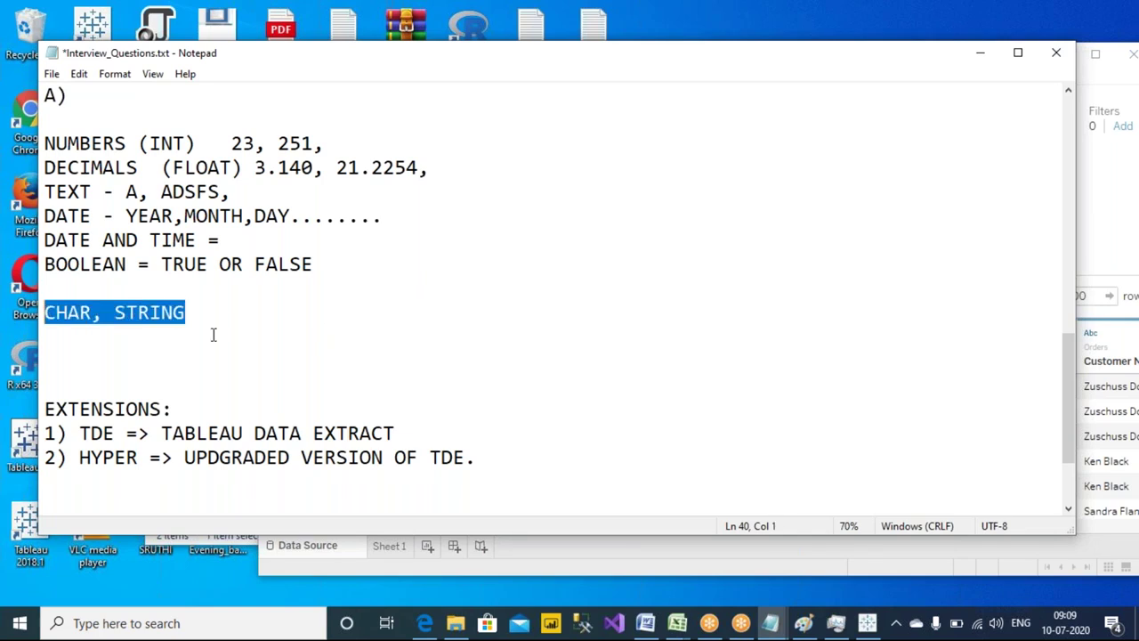
type("STRING")
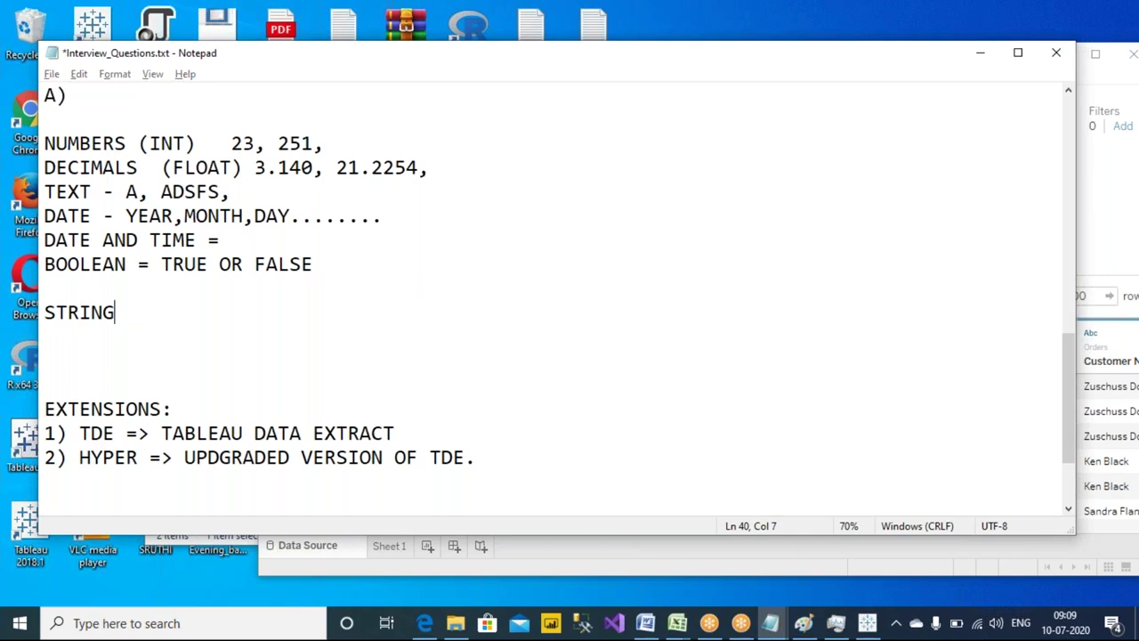
- Switch to Tableau and review the data type options for the Row ID field again
key("alt+Tab")
left_click(499, 335)
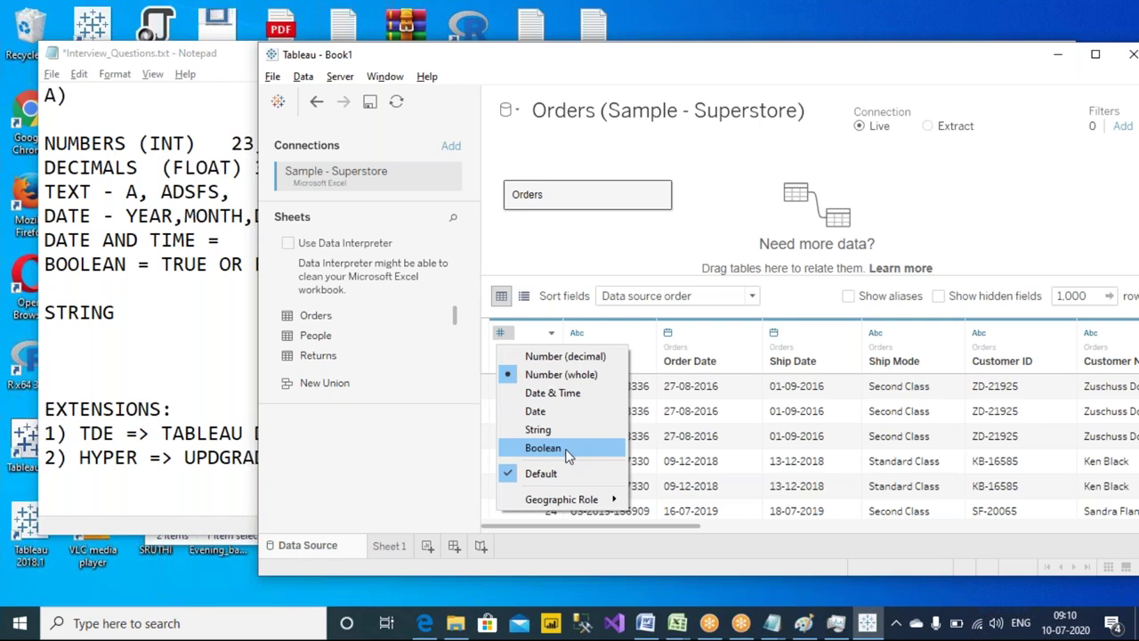
- Return to Notepad and delete the data type lines from NUMBERS through BOOLEAN
left_click(201, 267)
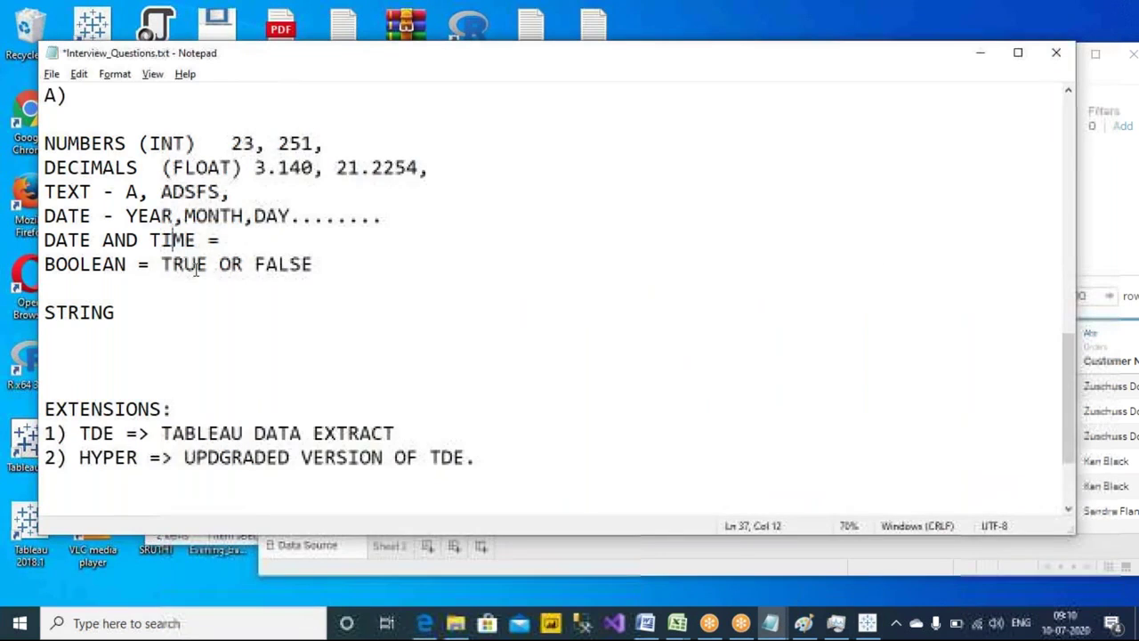
left_click_drag(316, 264, 45, 144)
scroll(258, 216, "up", 1)
key("Delete")
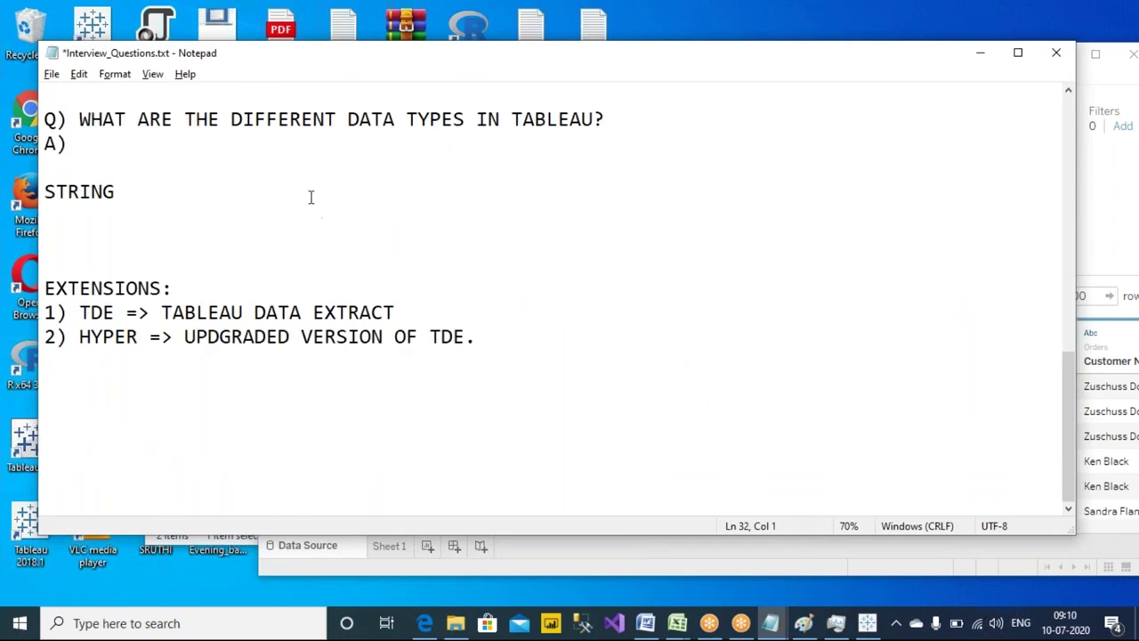
- Answer the data types question with "NUMBER (WHOLE, DECIMAL)" and "STRING" on an indented line below it
left_click(314, 139)
type("NUMBER (WHOLE, DECICIMAL)")
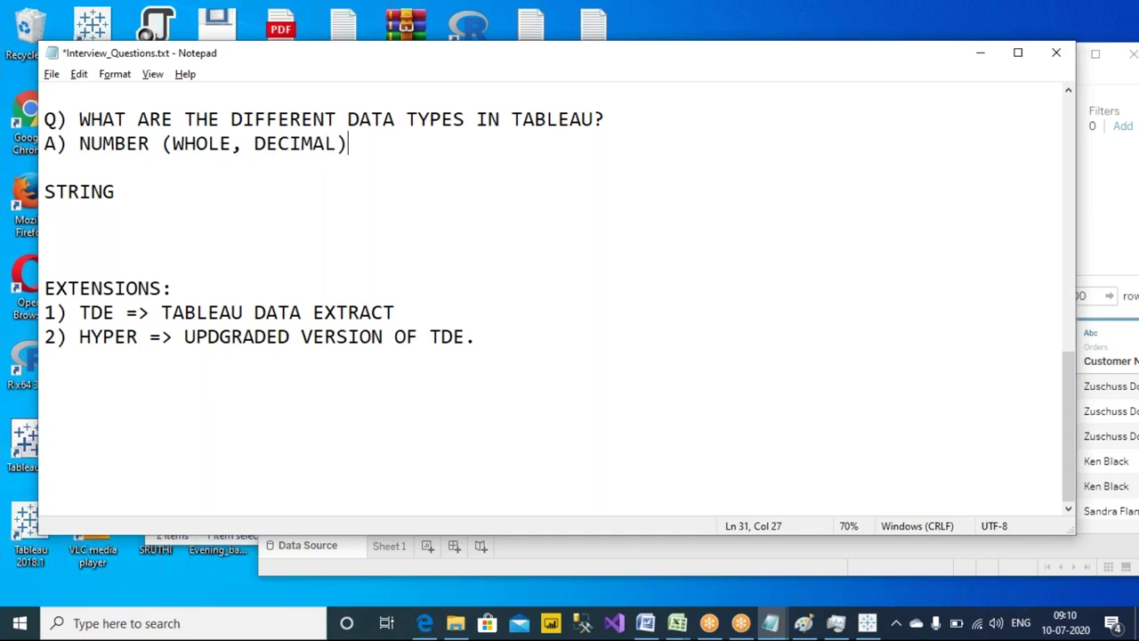
key("Return")
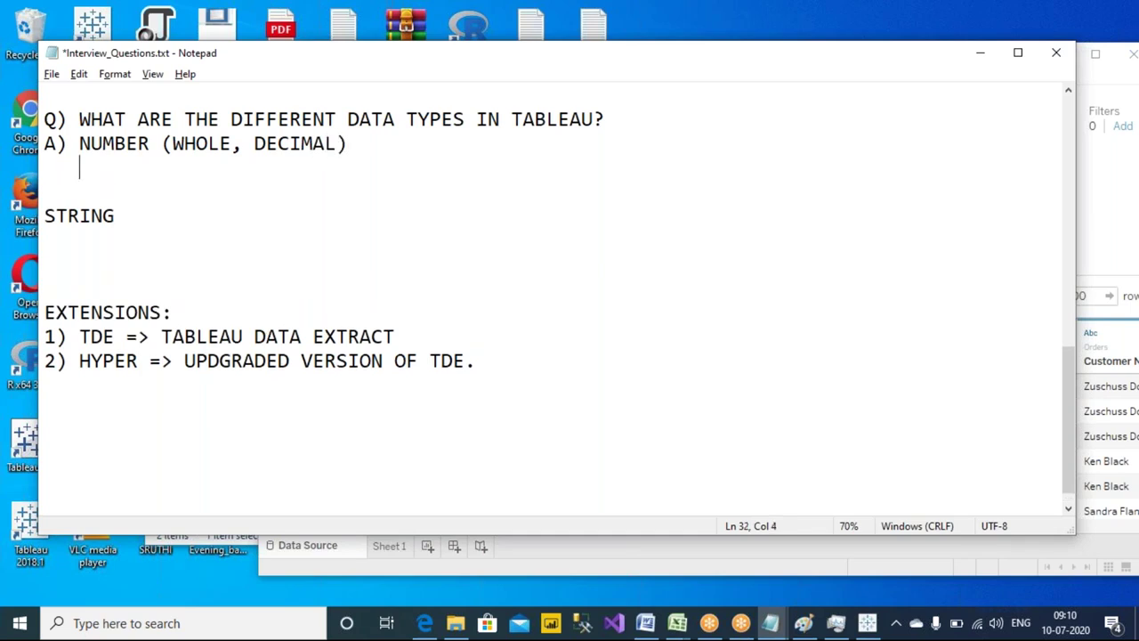
type("STRING")
- Remove the leftover unindented STRING line and surplus blank space below the answer, and start a new line after the indented STRING
key("Down")
key("Down")
key("shift+Down")
key("BackSpace")
key("BackSpace")
key("BackSpace")
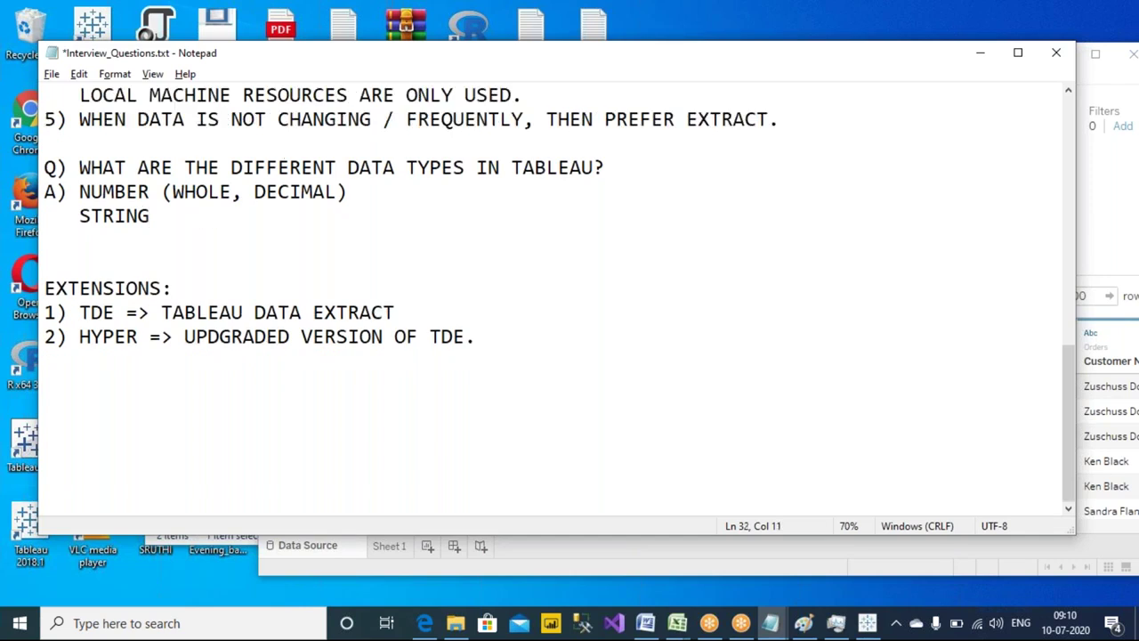
key("Return")
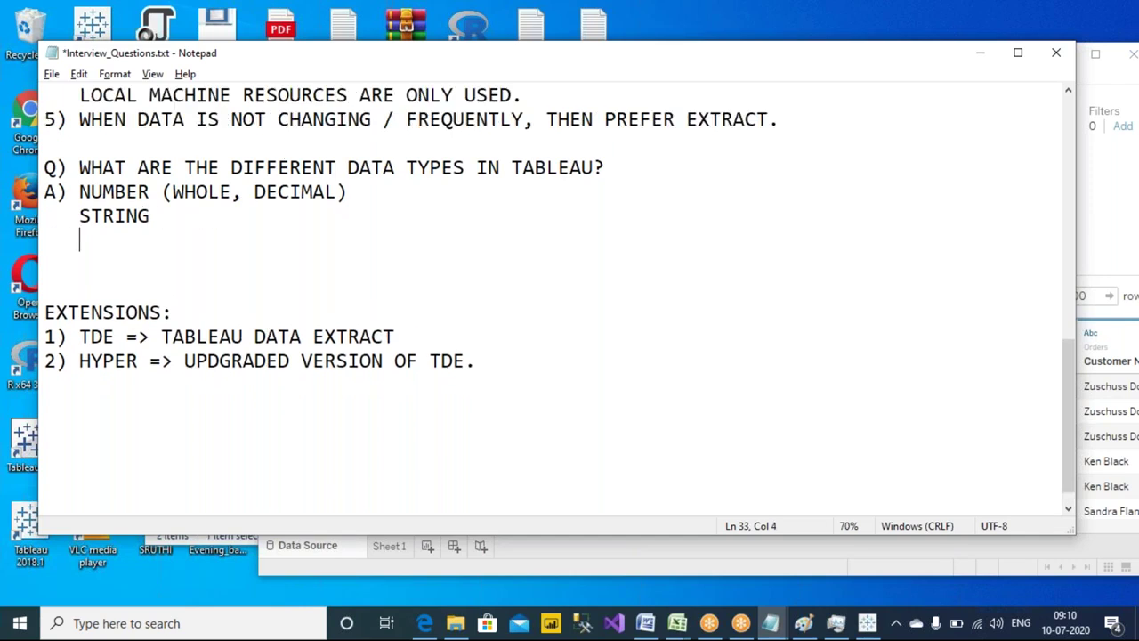
- Add indented lines "DATE", "DATE AND TIME" and "BOOLEAN" below STRING in the data types answer
type("DATE")
key("Return")
type("DATE AND ")
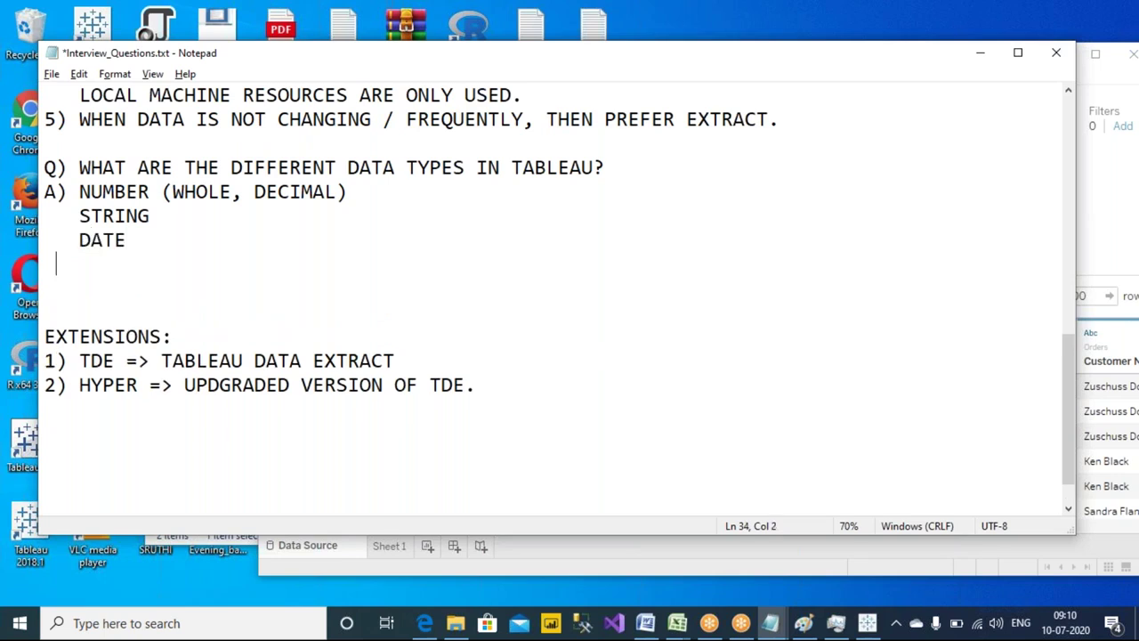
type("TIME")
key("Return")
type("BOOLEAN")
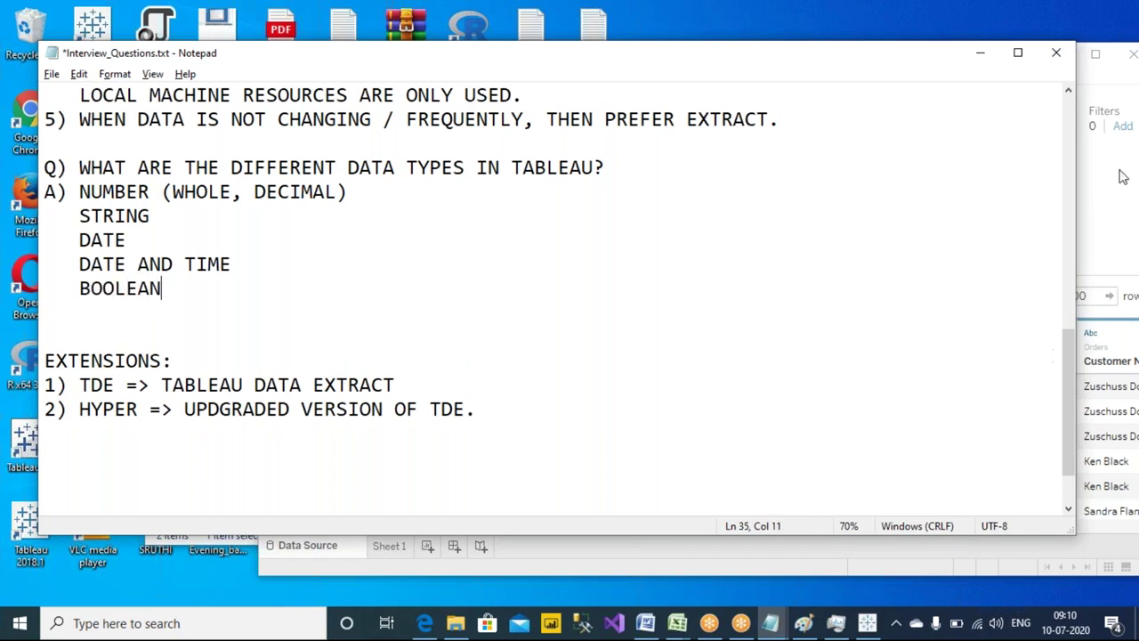
- Switch to Tableau and review the data type options of the Row ID field
left_click(1107, 197)
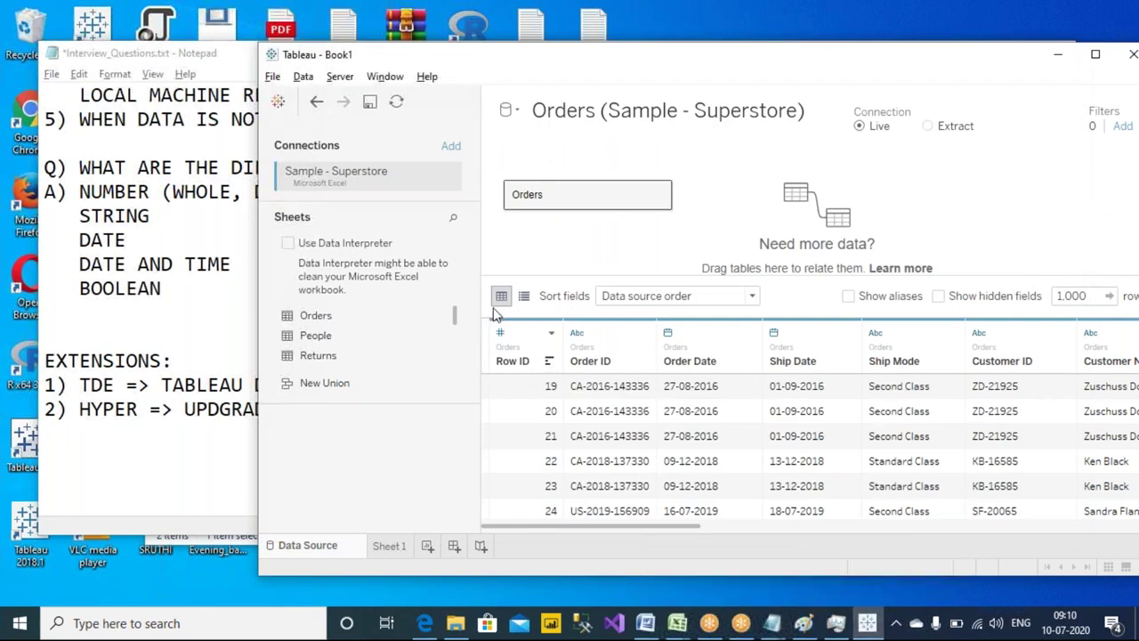
left_click(500, 334)
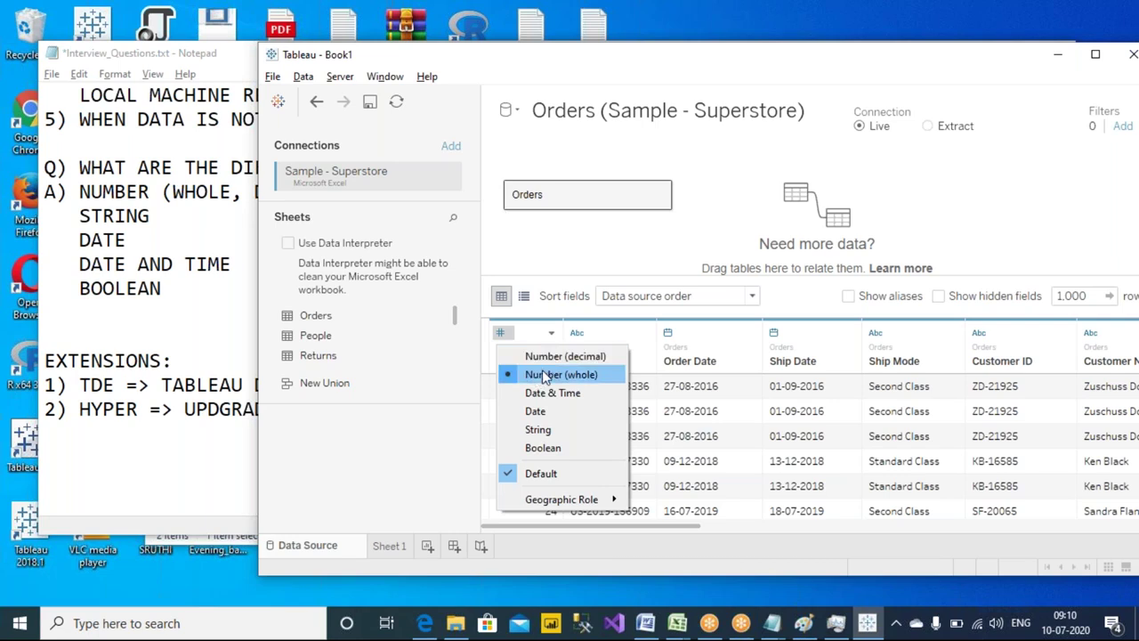
left_click(577, 520)
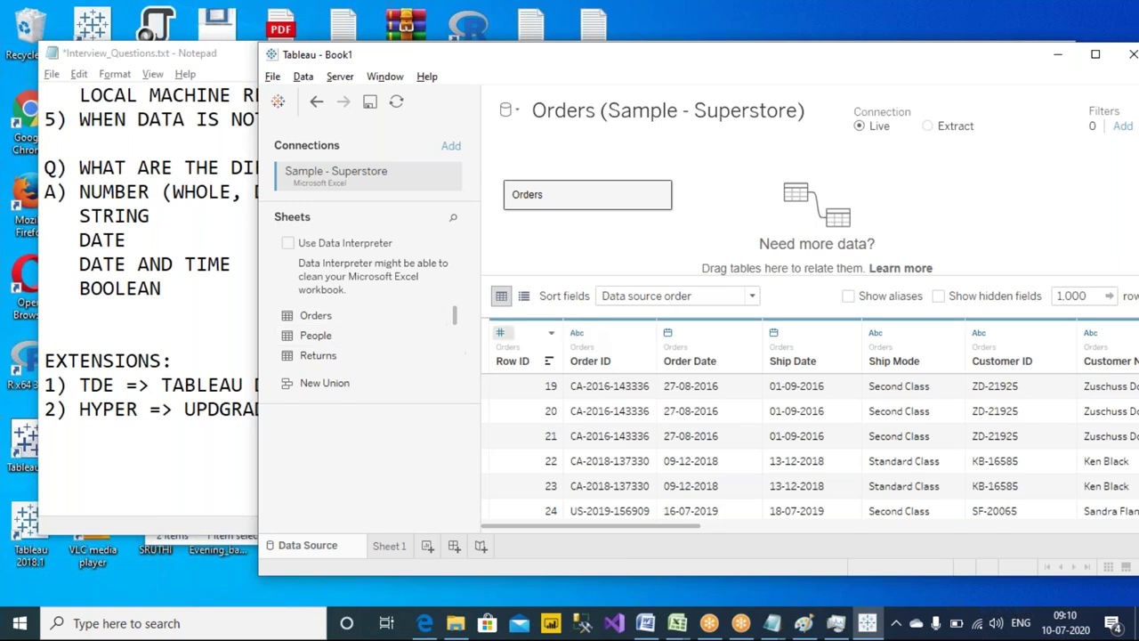
- Return to Notepad and note "#" after a dash as the symbol for NUMBER (WHOLE, DECIMAL)
left_click(224, 218)
left_click(369, 192)
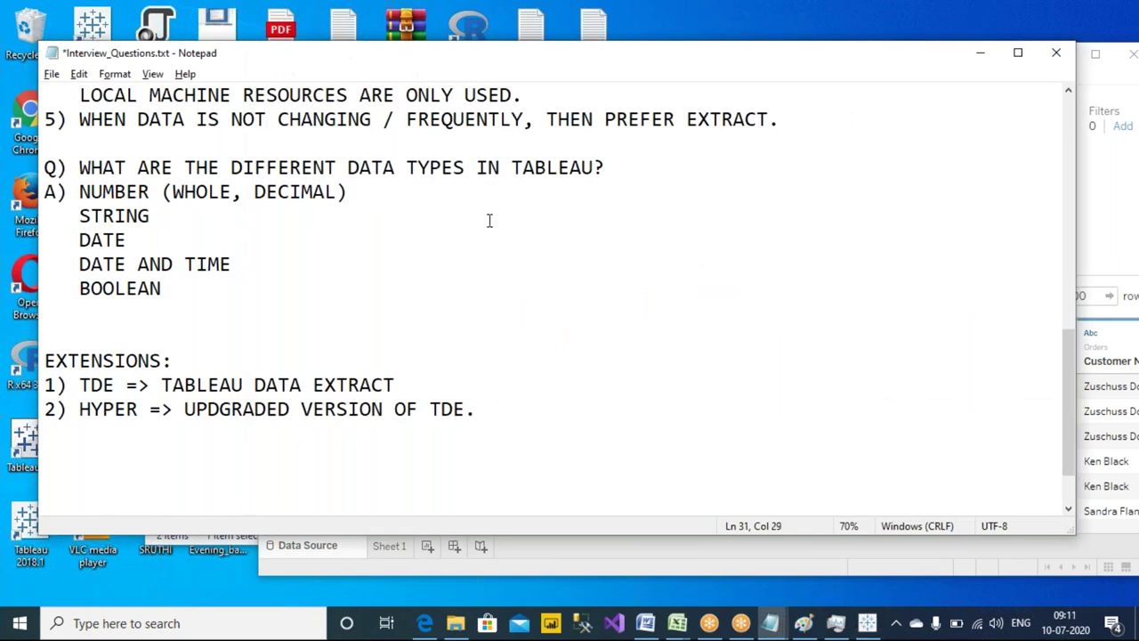
type("-   #")
left_click_drag(405, 188, 457, 186)
left_click(470, 191)
double_click(413, 193)
left_click_drag(234, 190, 172, 191)
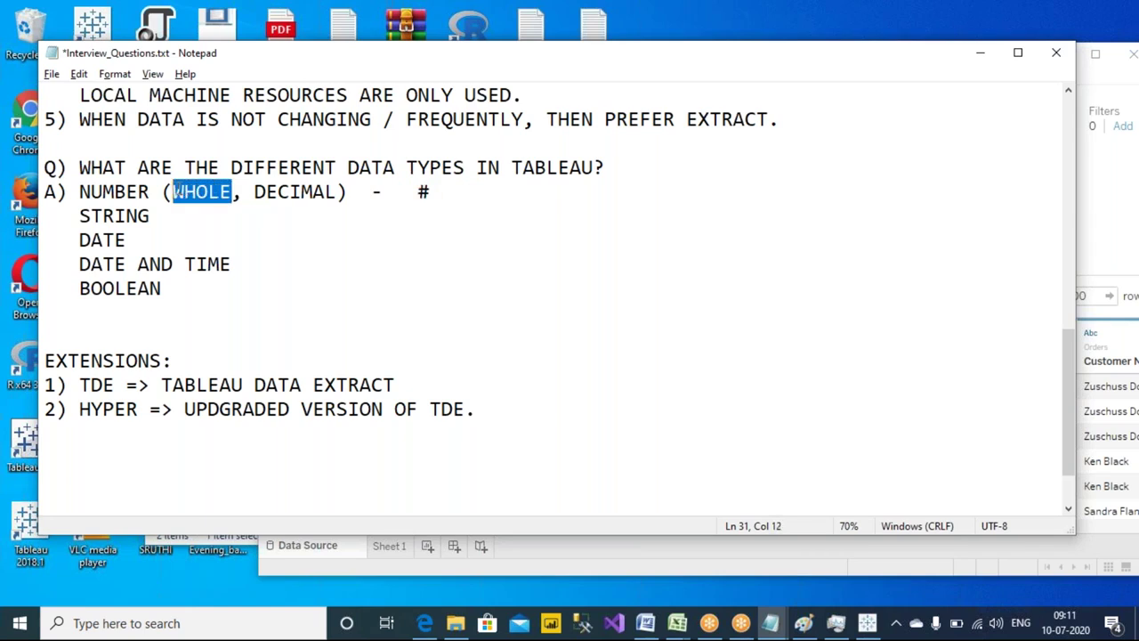
left_click_drag(253, 191, 338, 191)
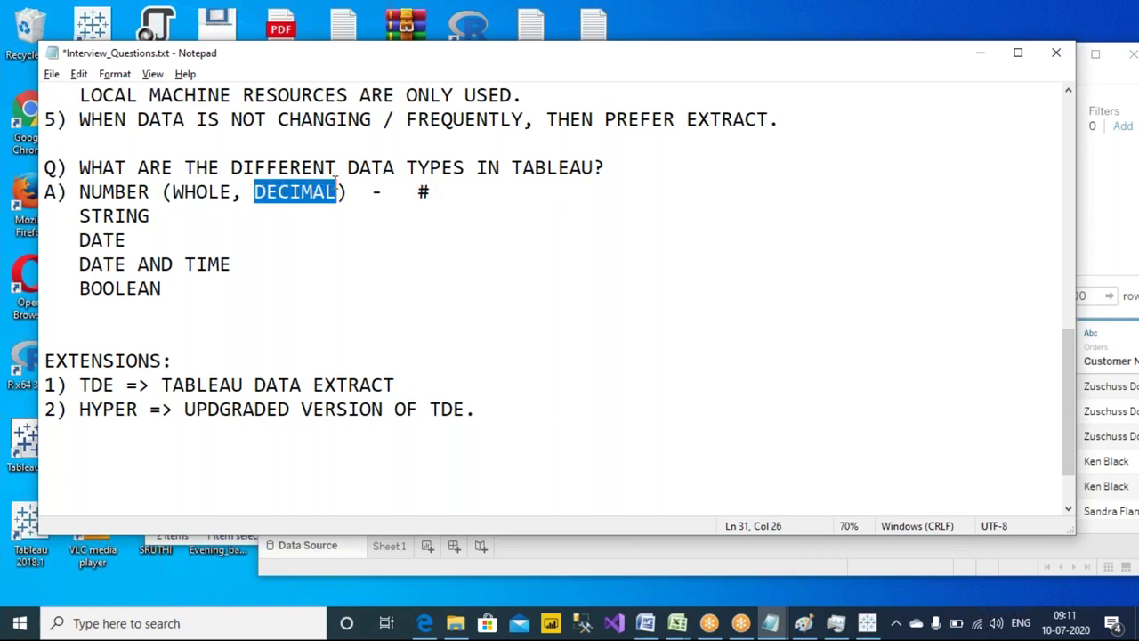
- Check the Sales field's data type in Tableau and compare it with the # symbol in the Notepad notes
left_click(1105, 215)
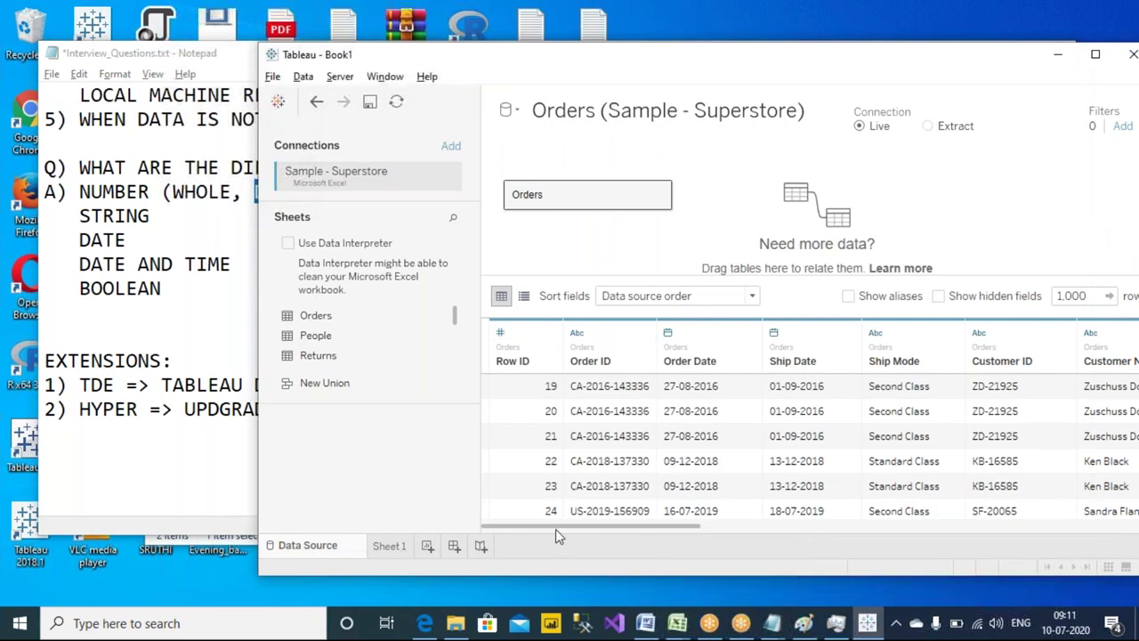
left_click_drag(556, 528, 1006, 528)
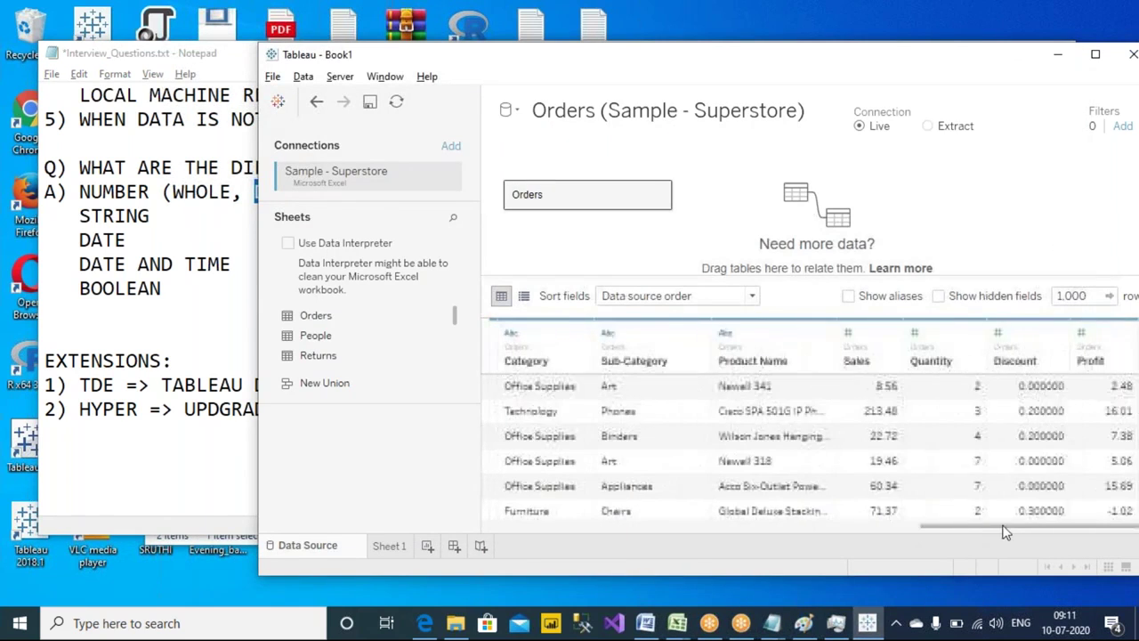
left_click(889, 392)
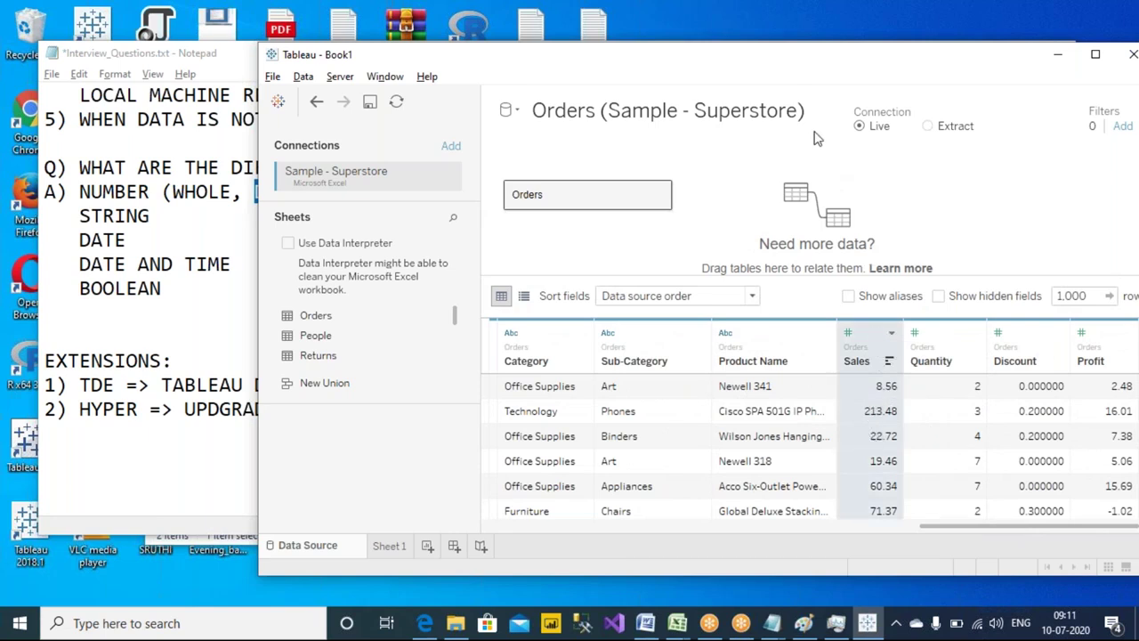
left_click(796, 36)
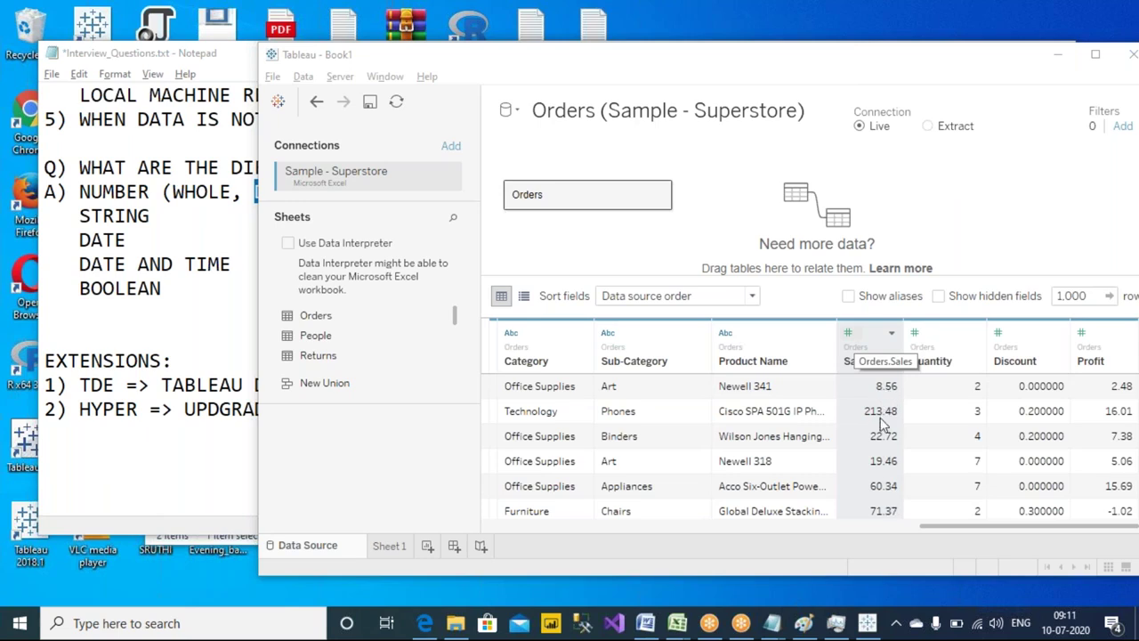
left_click(847, 335)
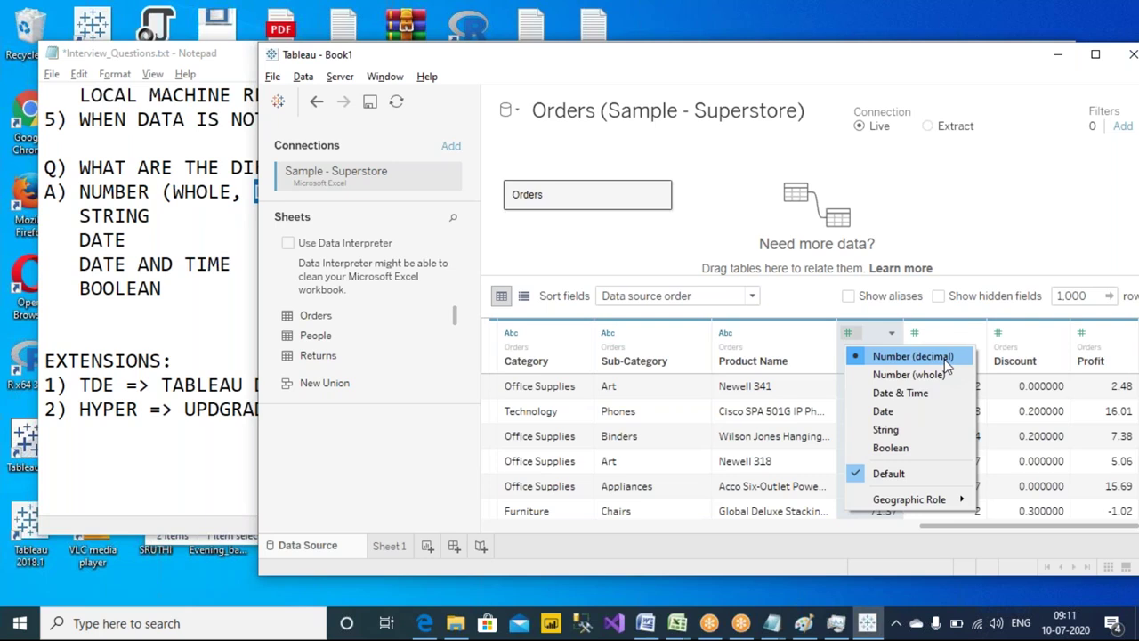
left_click(197, 229)
left_click_drag(413, 191, 435, 190)
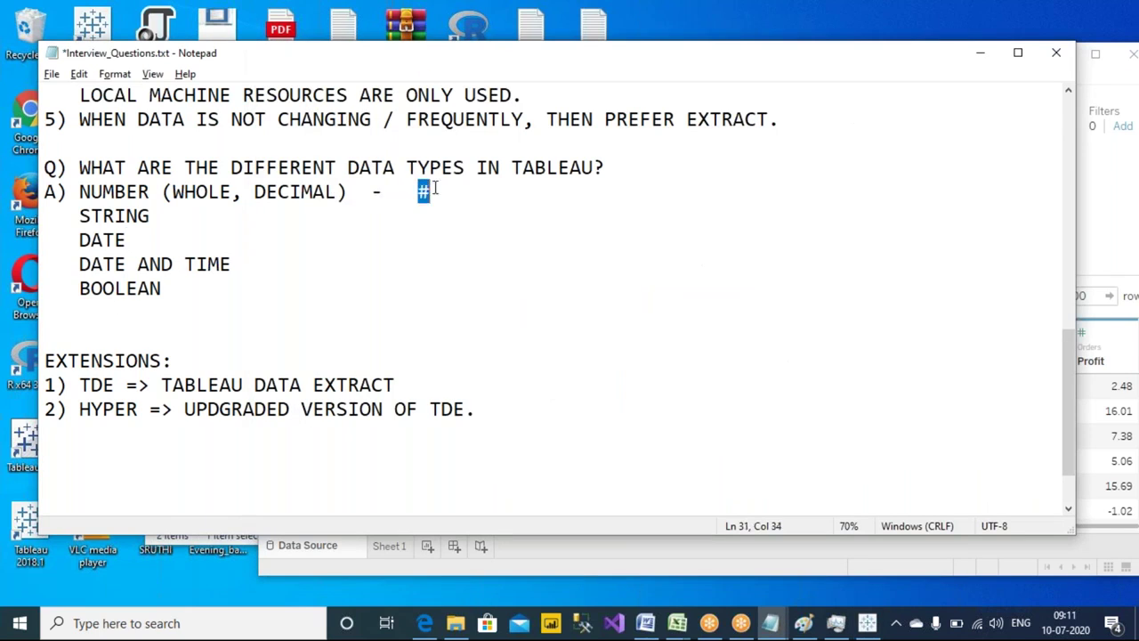
left_click(444, 214)
- Switch to Tableau and examine the text values and data type symbols of the Sub-Category and Category columns
left_click(1114, 190)
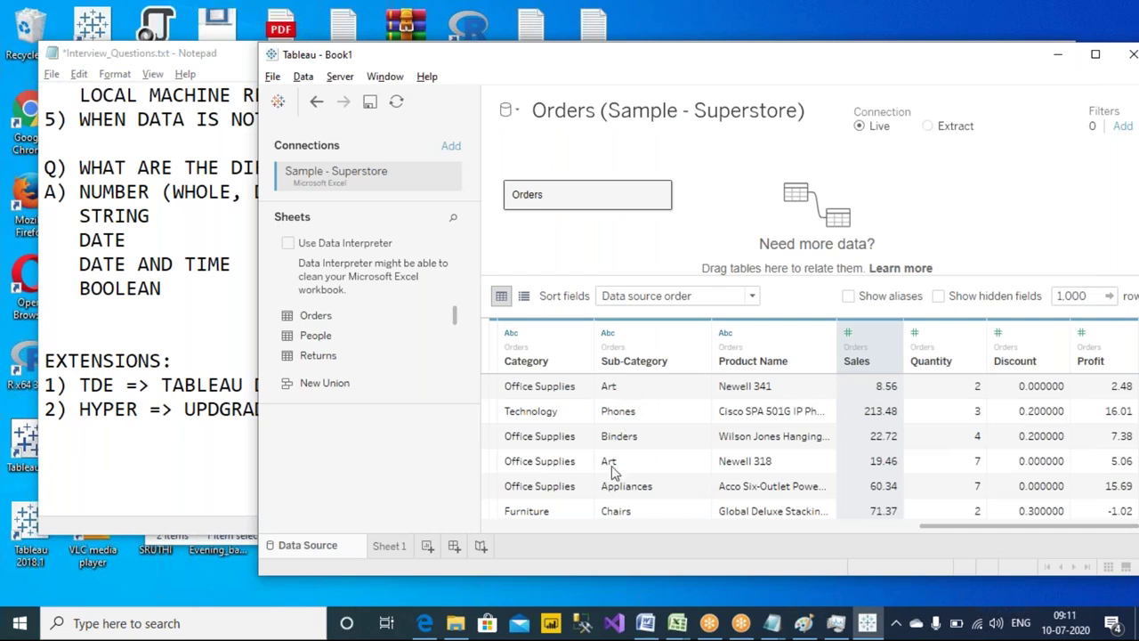
left_click(747, 392)
left_click(637, 489)
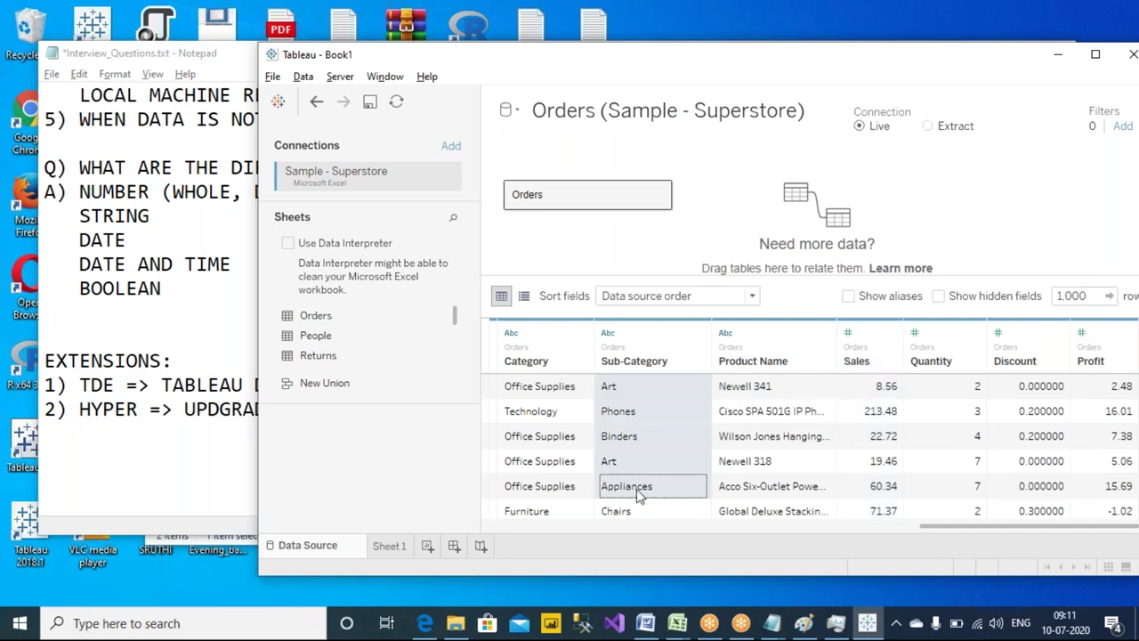
scroll(774, 397, "down", 2)
left_click(518, 402)
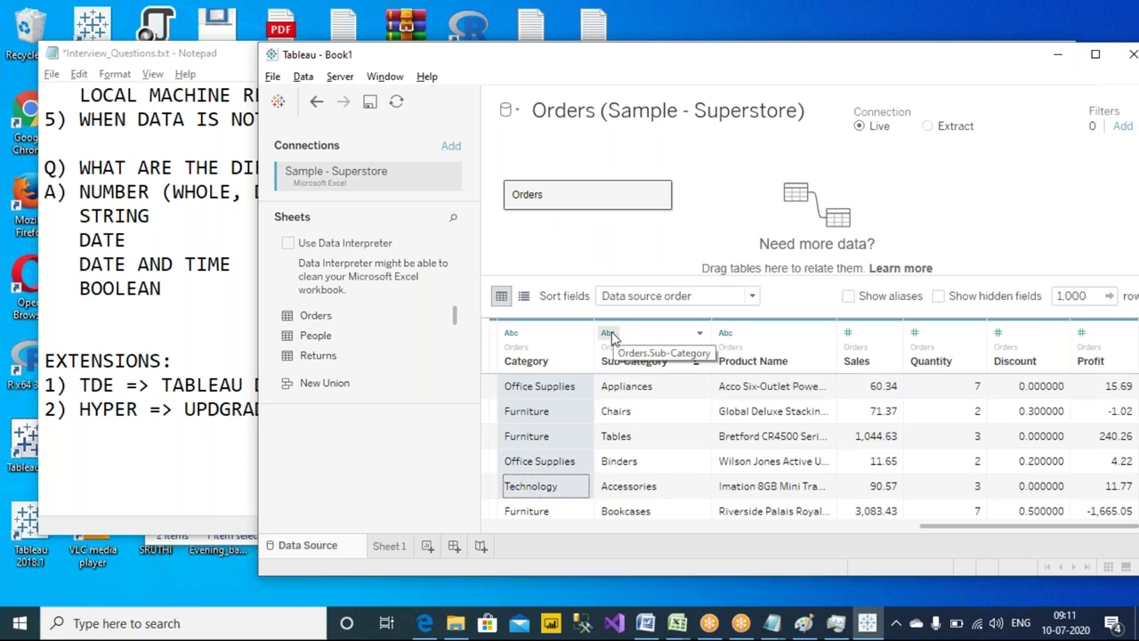
- Return to Notepad and note, after aligned dashes, "Abc" for STRING and "Calendar icon" for DATE
left_click(249, 243)
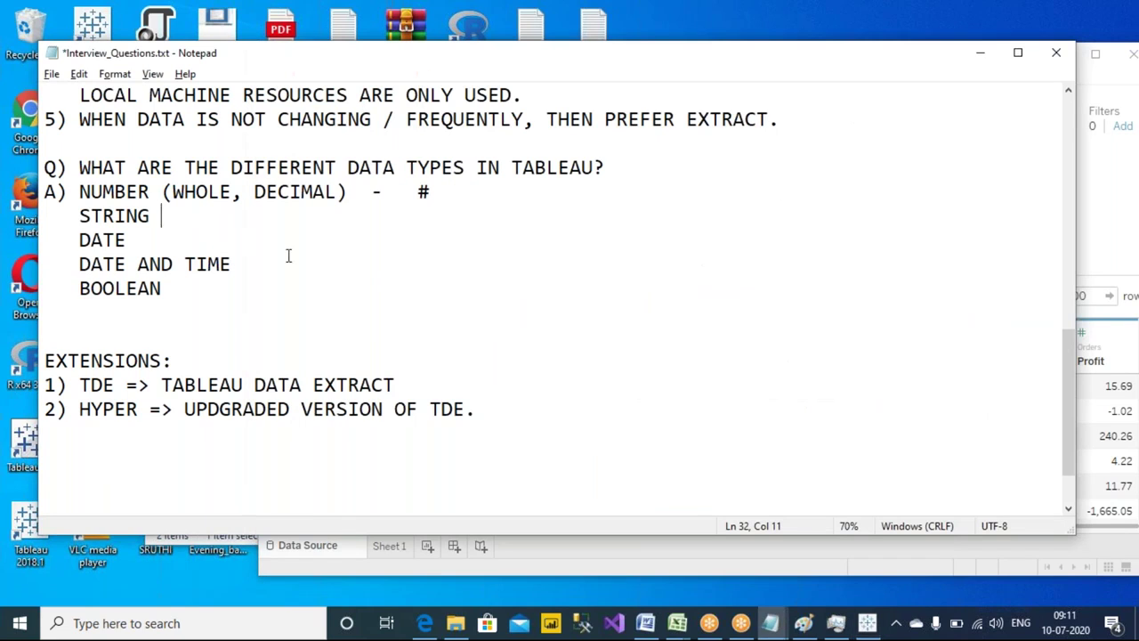
type("-   a")
key("BackSpace")
type("Abc")
left_click(220, 235)
type("-   Cal")
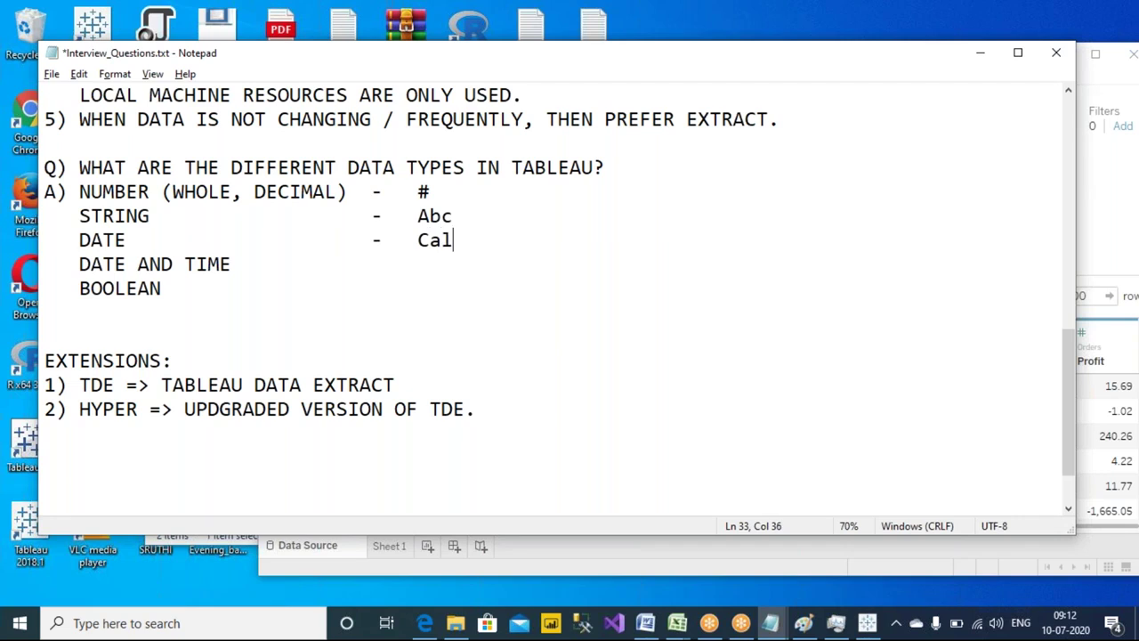
type("endar icon")
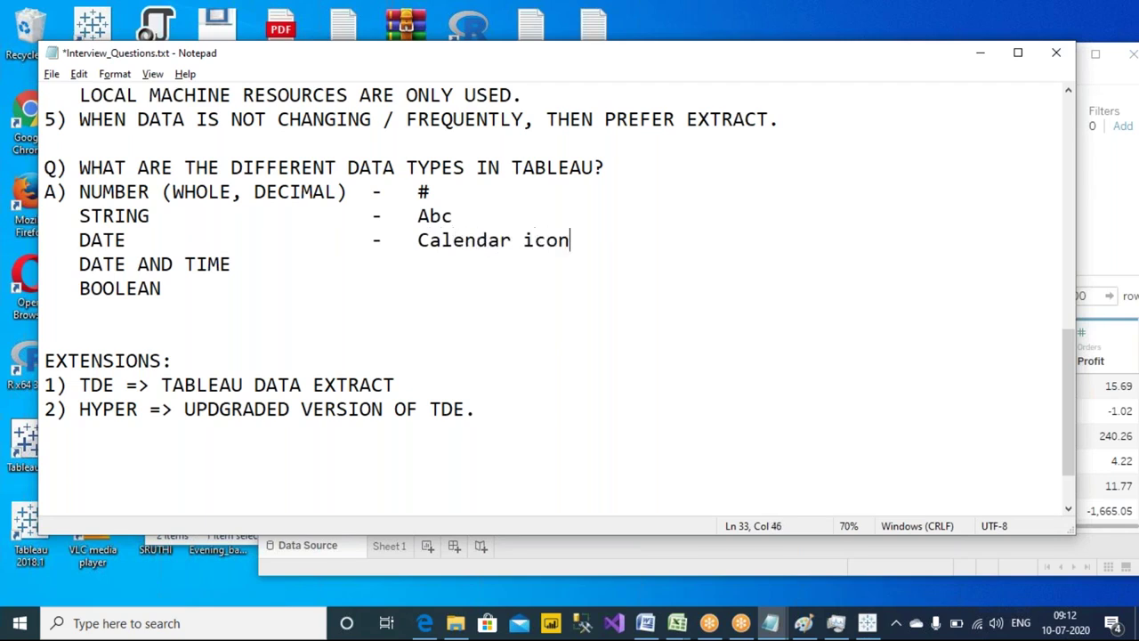
- Switch to Tableau and examine the Order Date column's values and data type symbol
key("alt+Tab")
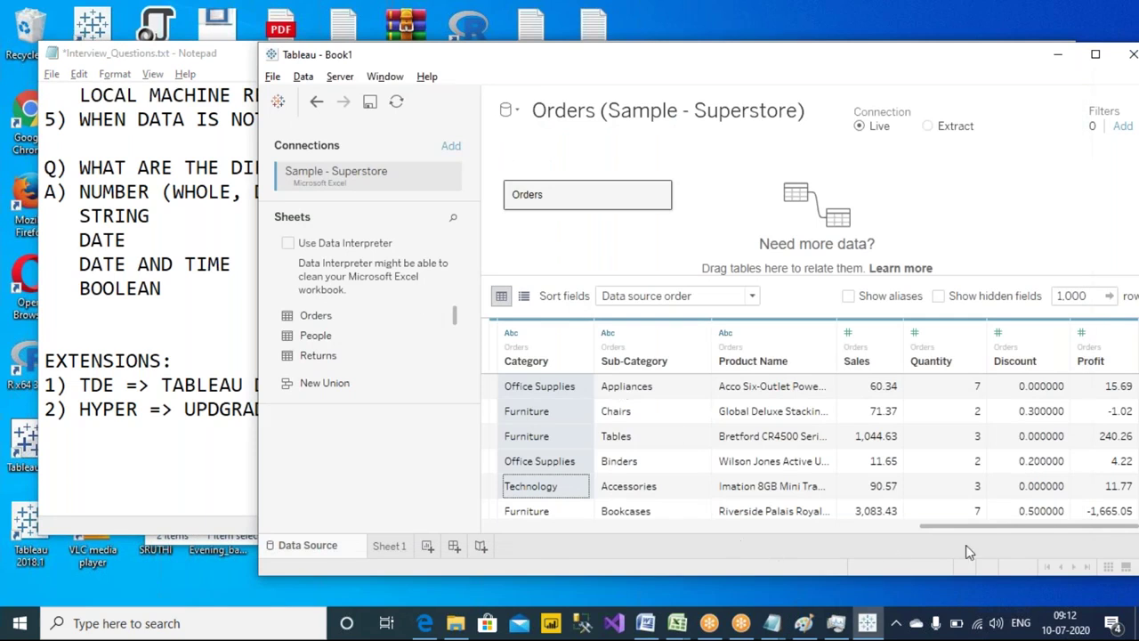
left_click_drag(1042, 530, 607, 554)
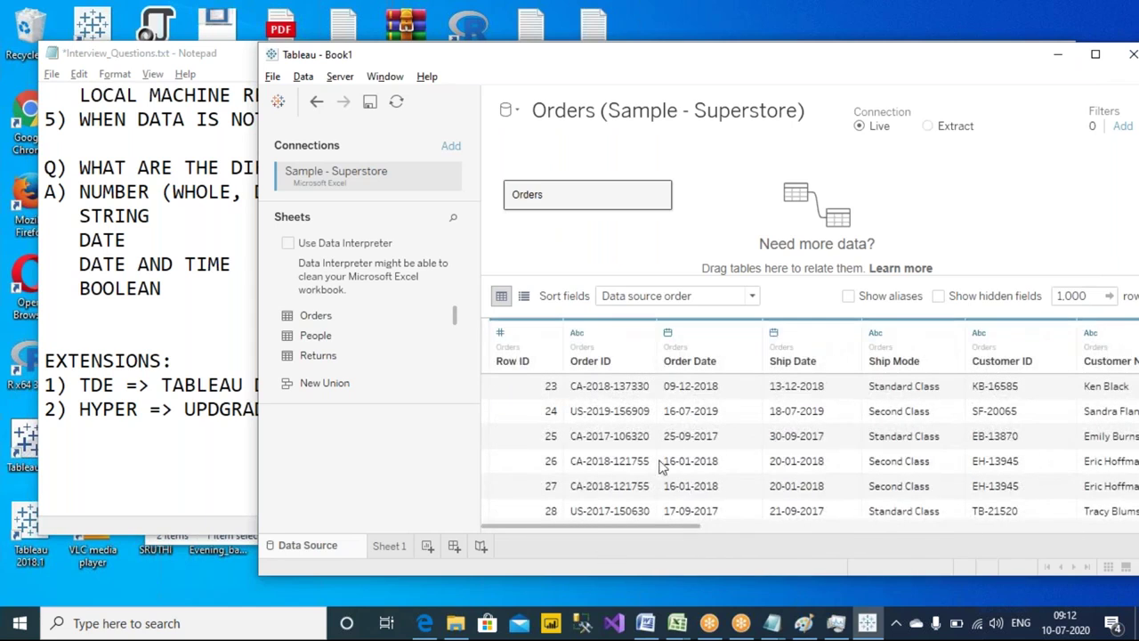
left_click(697, 385)
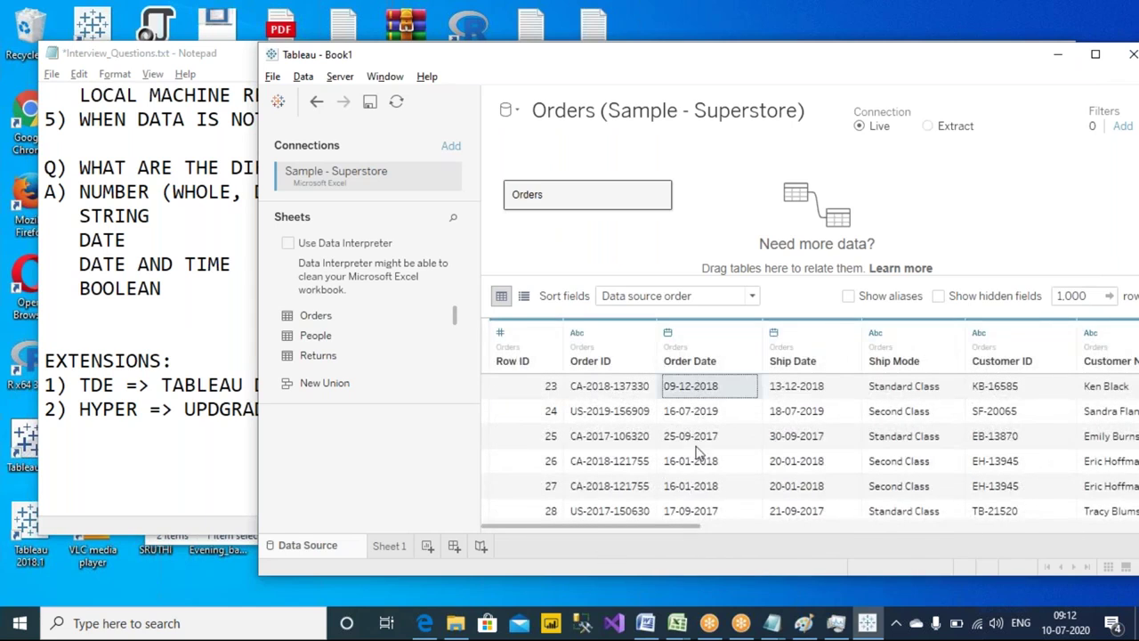
left_click(701, 510, "shift")
scroll(673, 356, "down", 1)
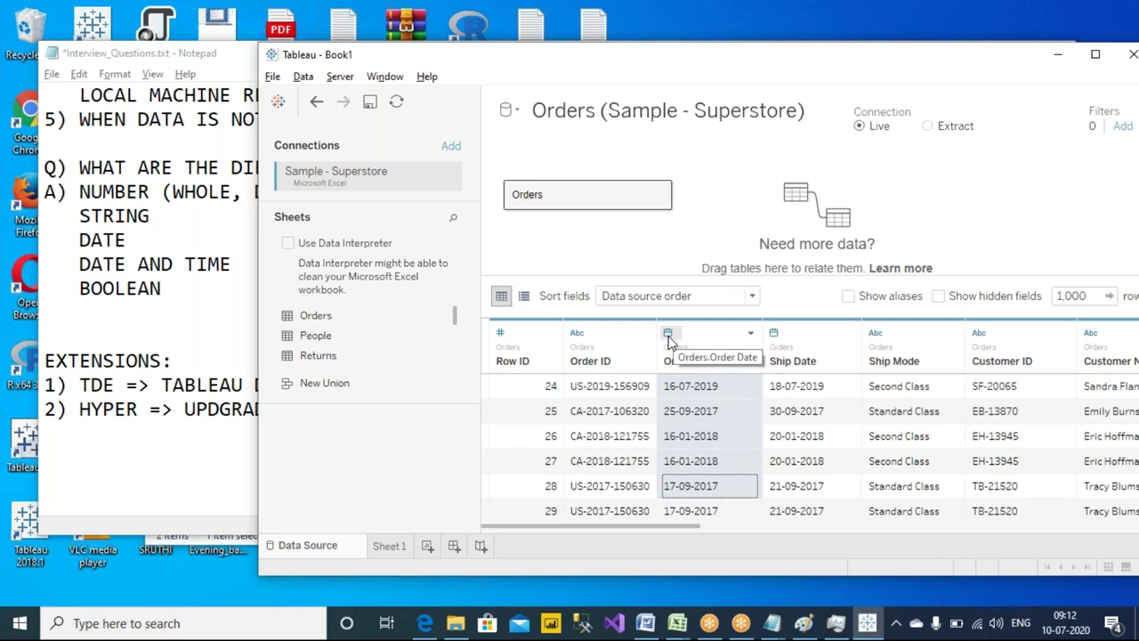
- Return to Notepad and note "Calendar + clock icon" after an aligned dash as the symbol for DATE AND TIME
left_click(251, 264)
type("-")
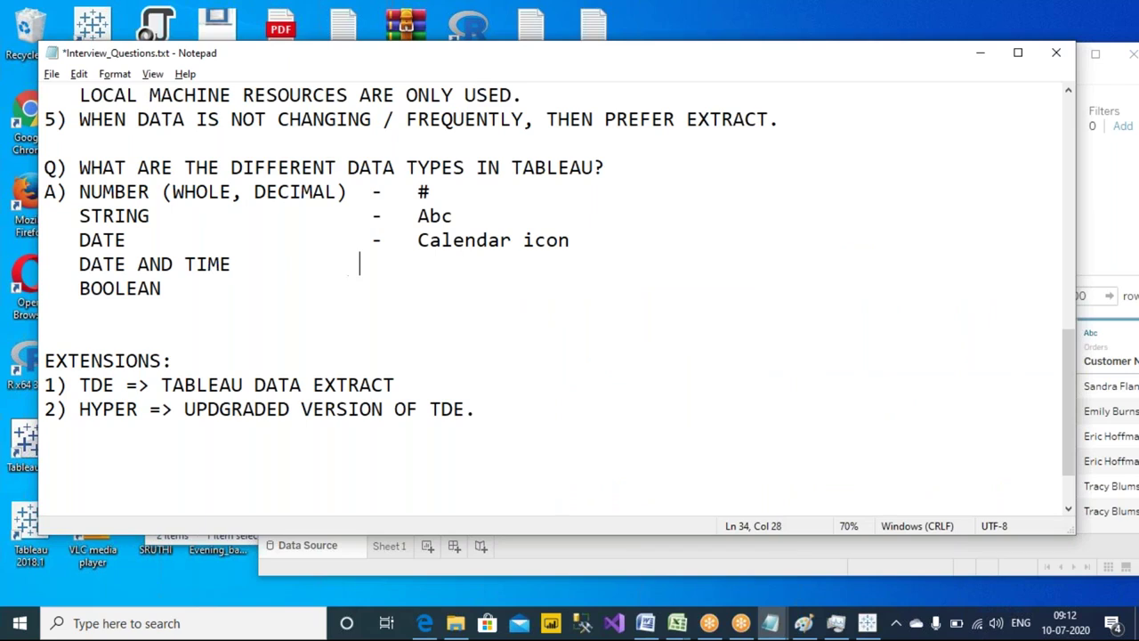
type("   Calendar ")
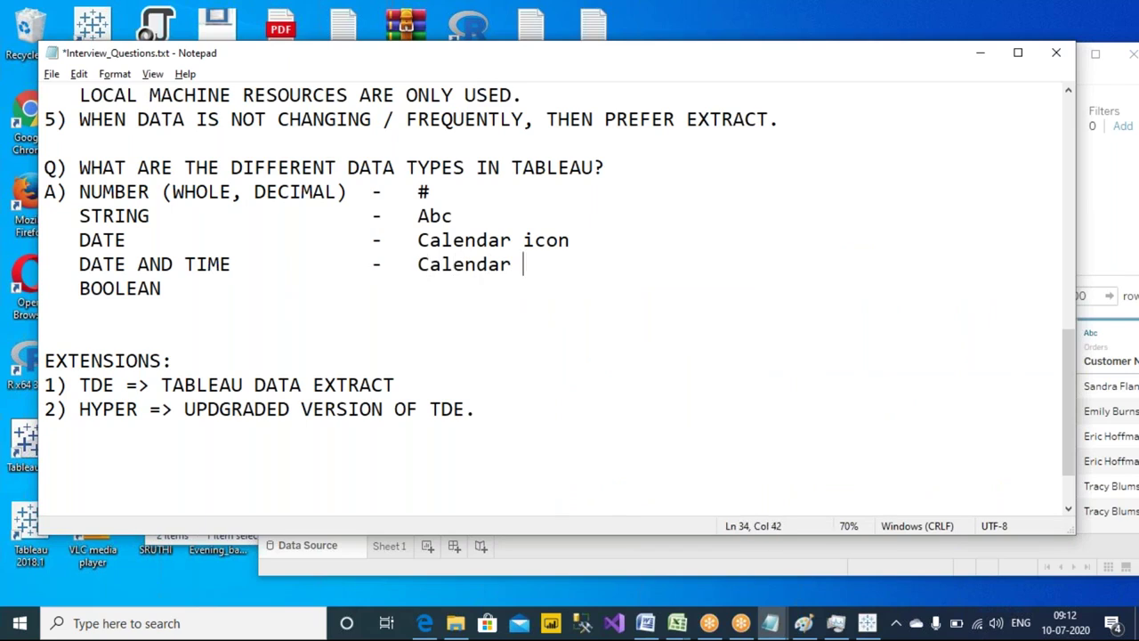
type("+ clock icon")
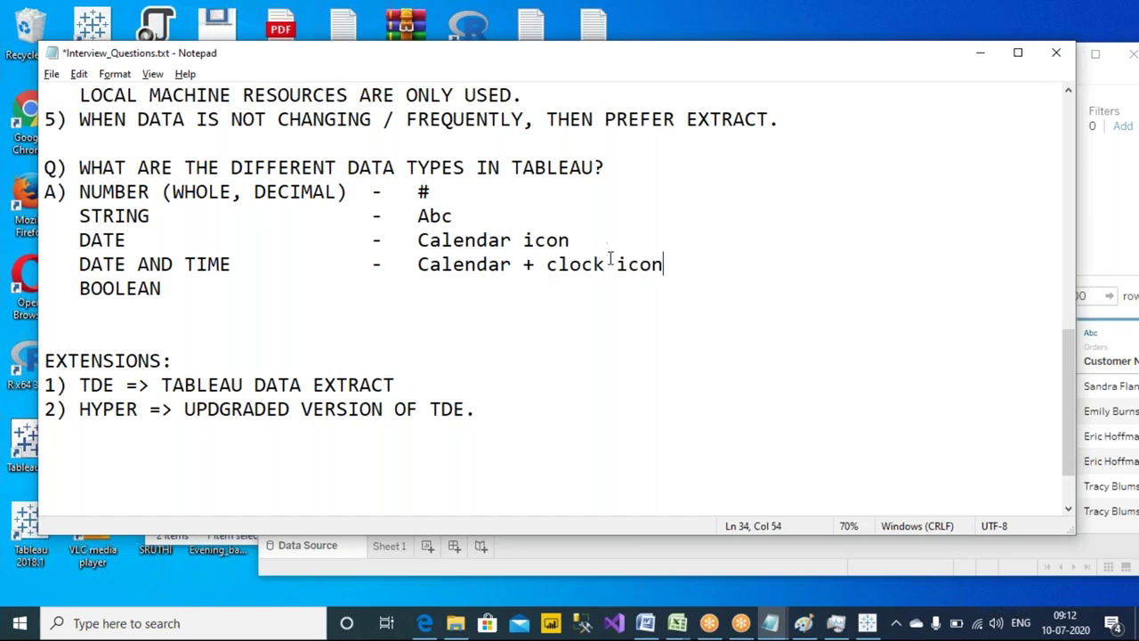
left_click_drag(606, 264, 546, 265)
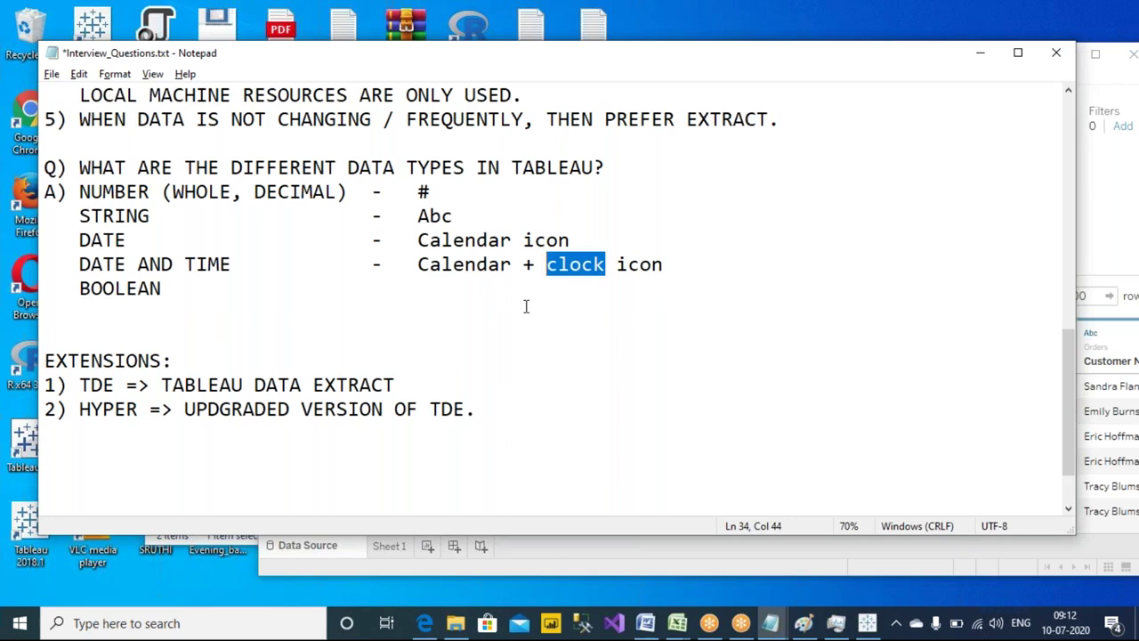
- Switch to Tableau, change the Order Date field's data type to Date & Time, and review its data type list
key("alt+Tab")
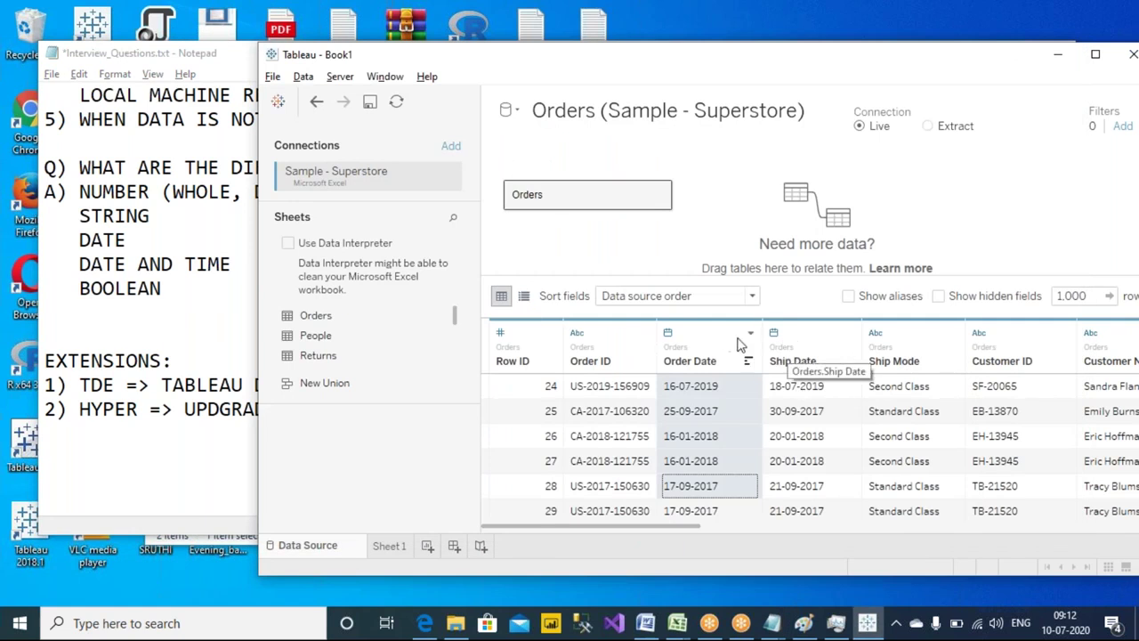
left_click(673, 333)
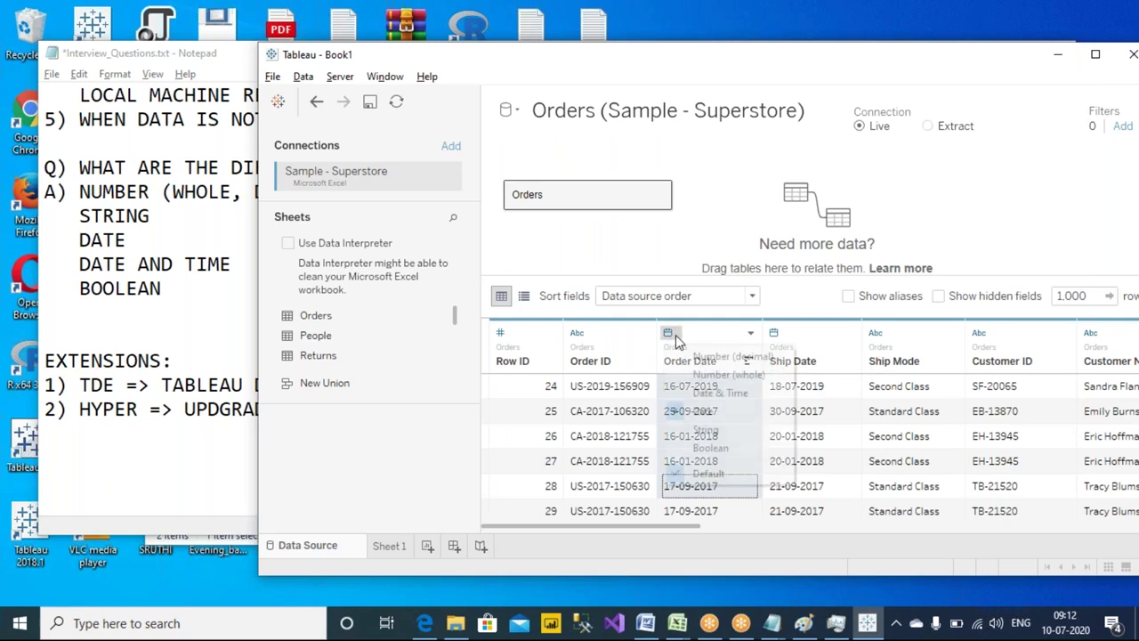
left_click(728, 395)
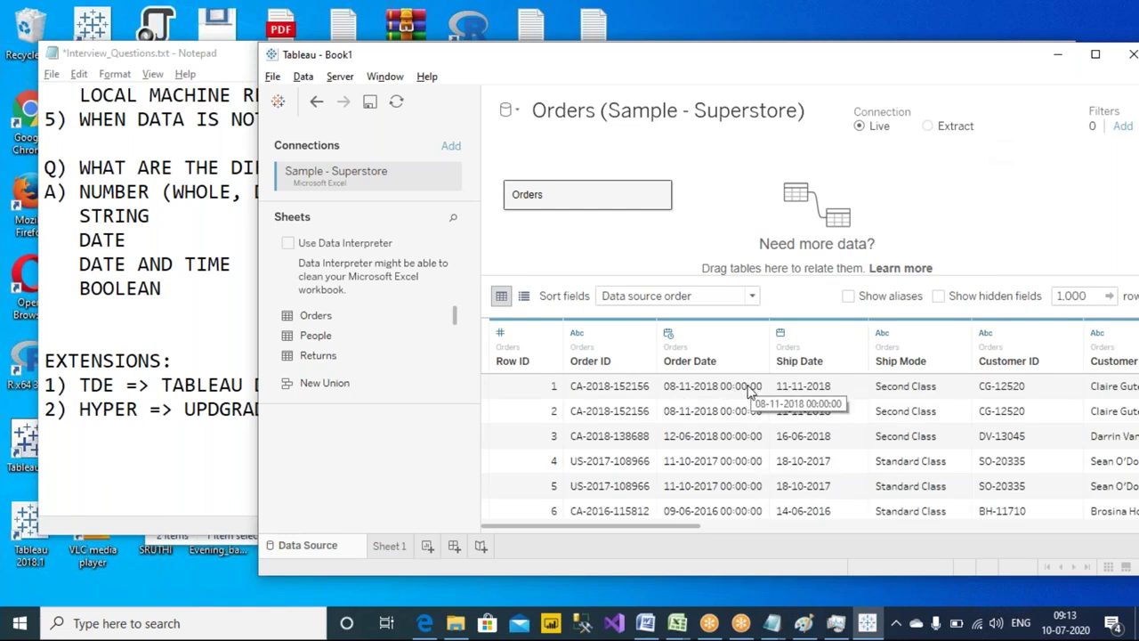
left_click(667, 335)
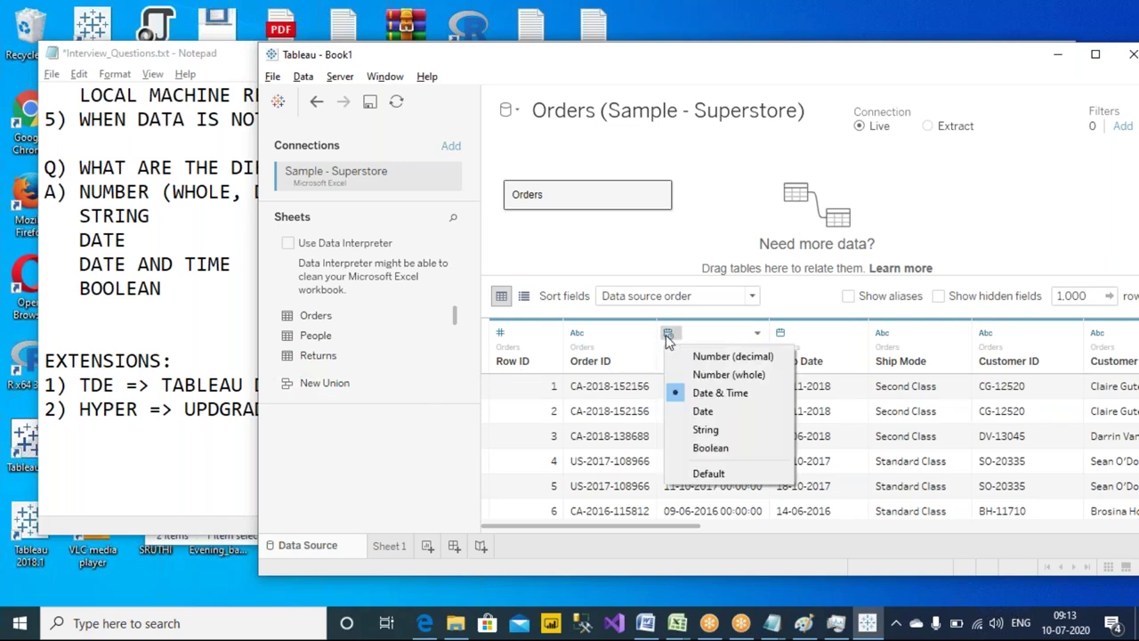
left_click(674, 256)
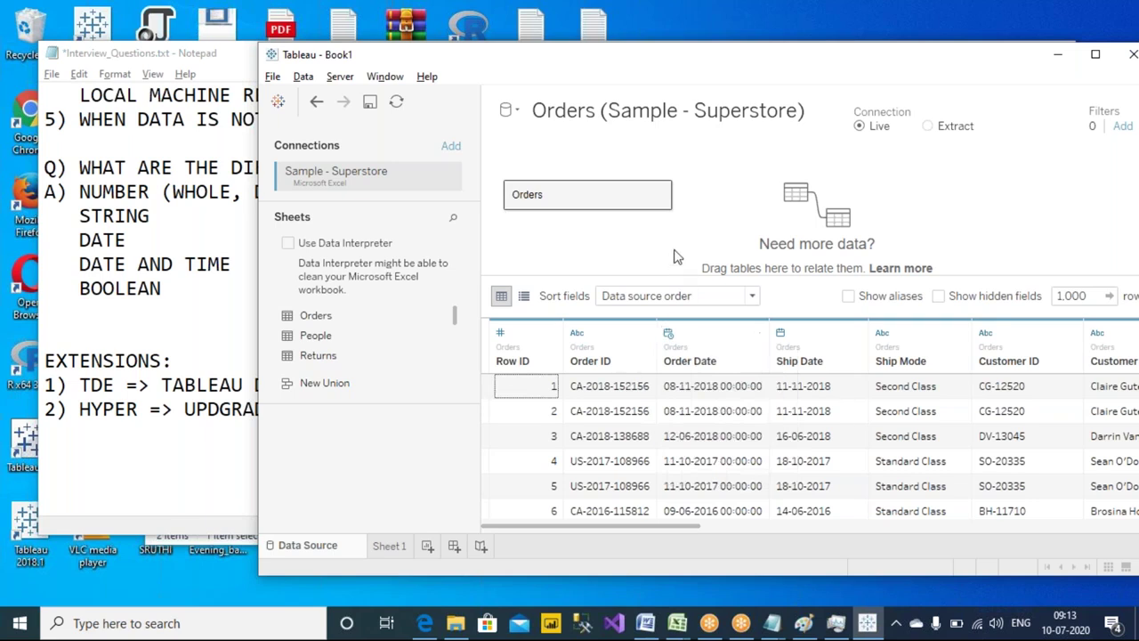
- Return to Notepad and note "T|F" after an aligned dash as the symbol for BOOLEAN
left_click(180, 281)
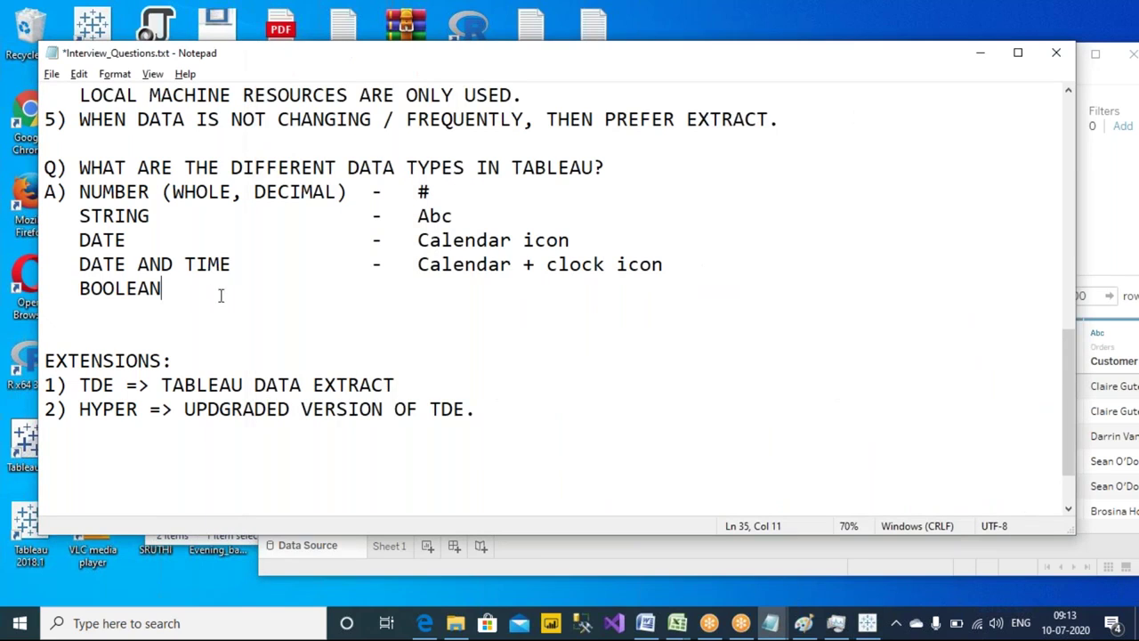
type("-")
key("BackSpace")
type("T| F")
left_click_drag(419, 287, 459, 290)
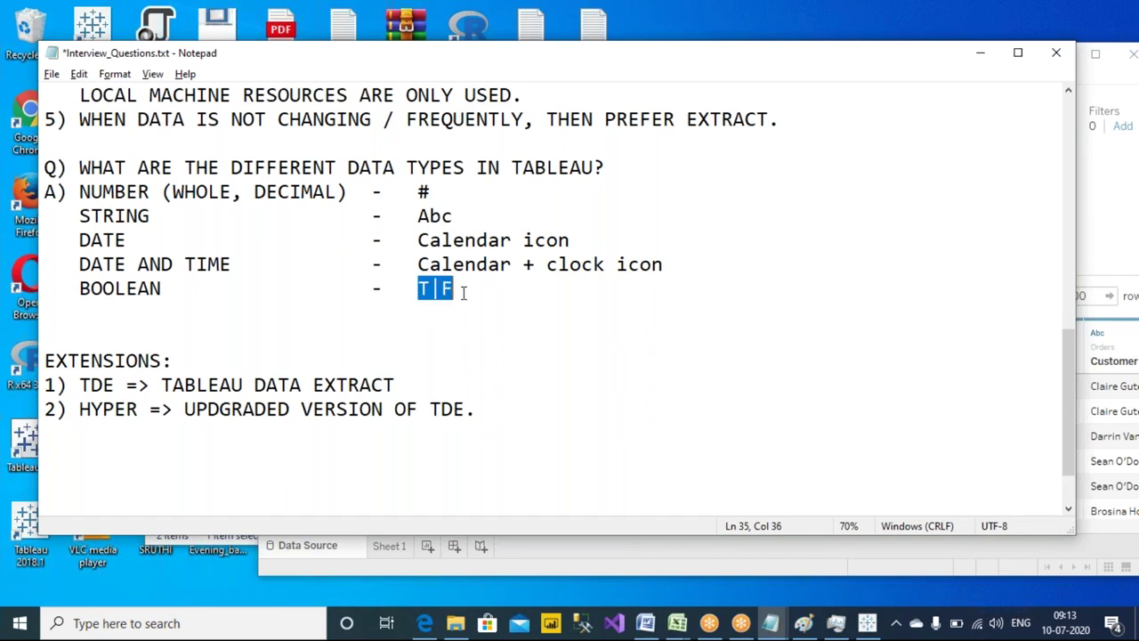
- Switch to Tableau, set the Order Date field's data type to Boolean, and compare its symbol with the BOOLEAN note in Notepad
left_click(1118, 221)
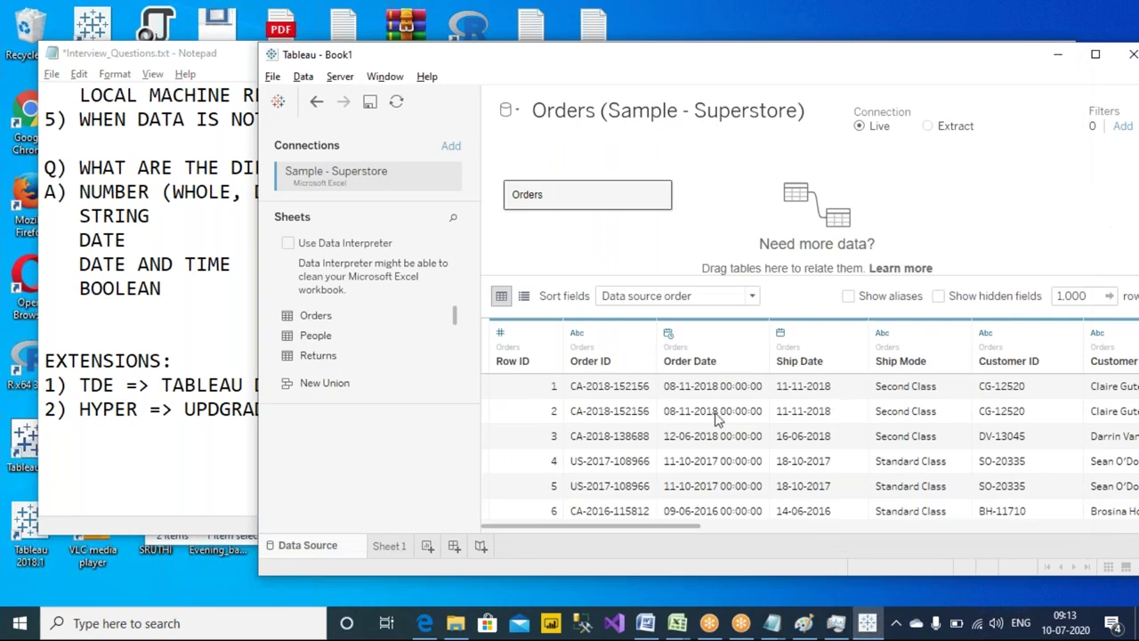
left_click(669, 334)
left_click(719, 447)
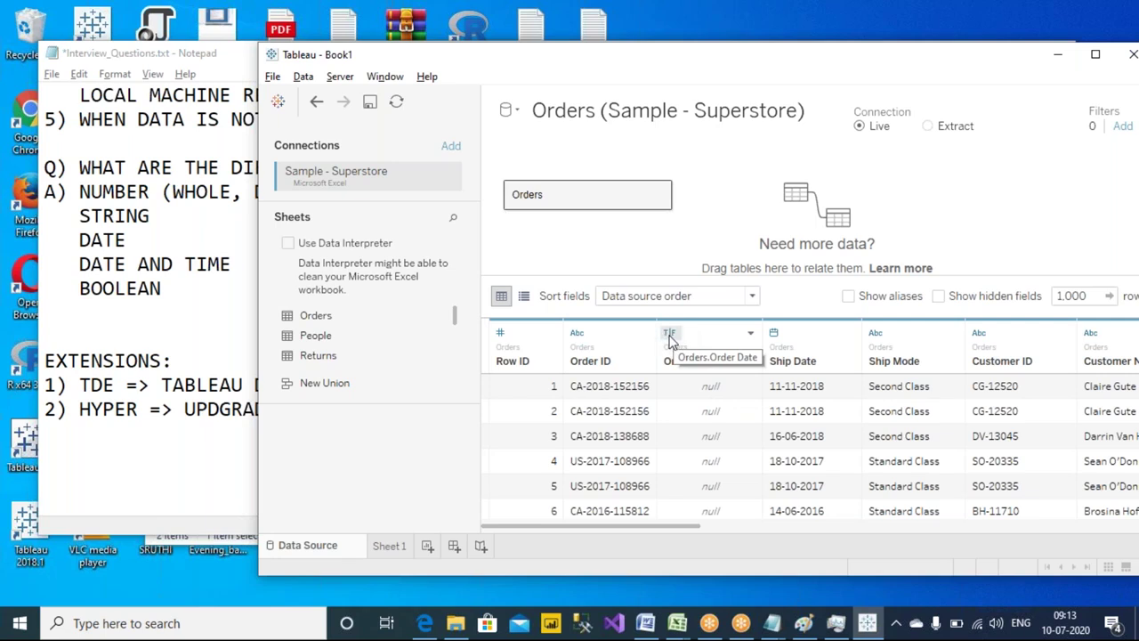
key("alt+Tab")
left_click_drag(417, 290, 466, 290)
left_click(480, 308)
key("alt+Tab")
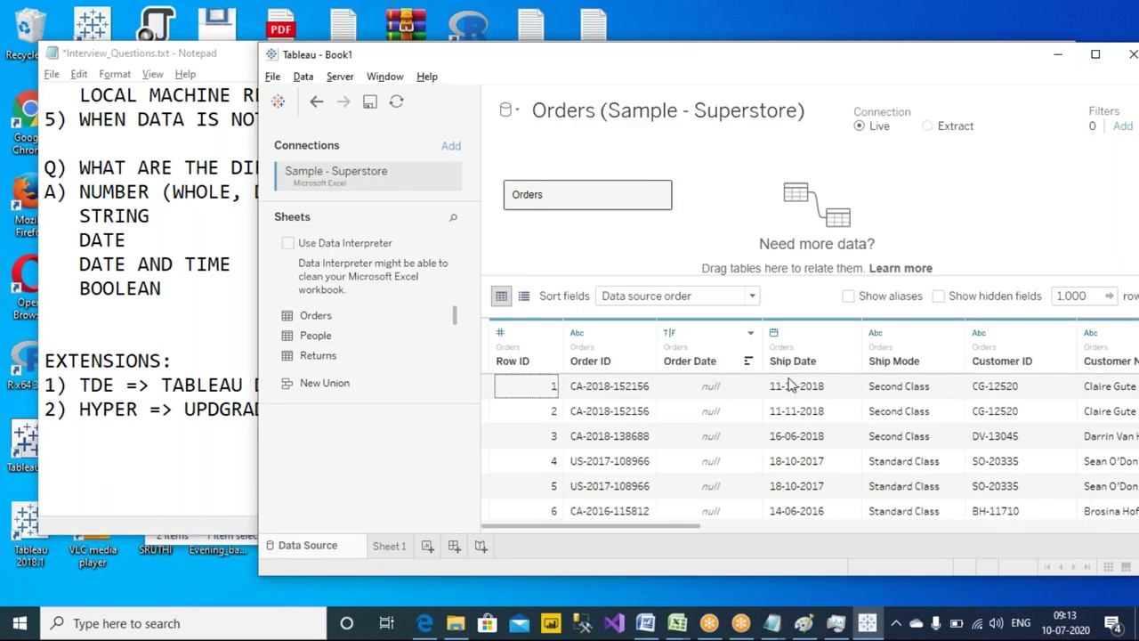
- Set the Order Date field's data type to Date
left_click(669, 332)
left_click(994, 214)
left_click(669, 334)
left_click(714, 414)
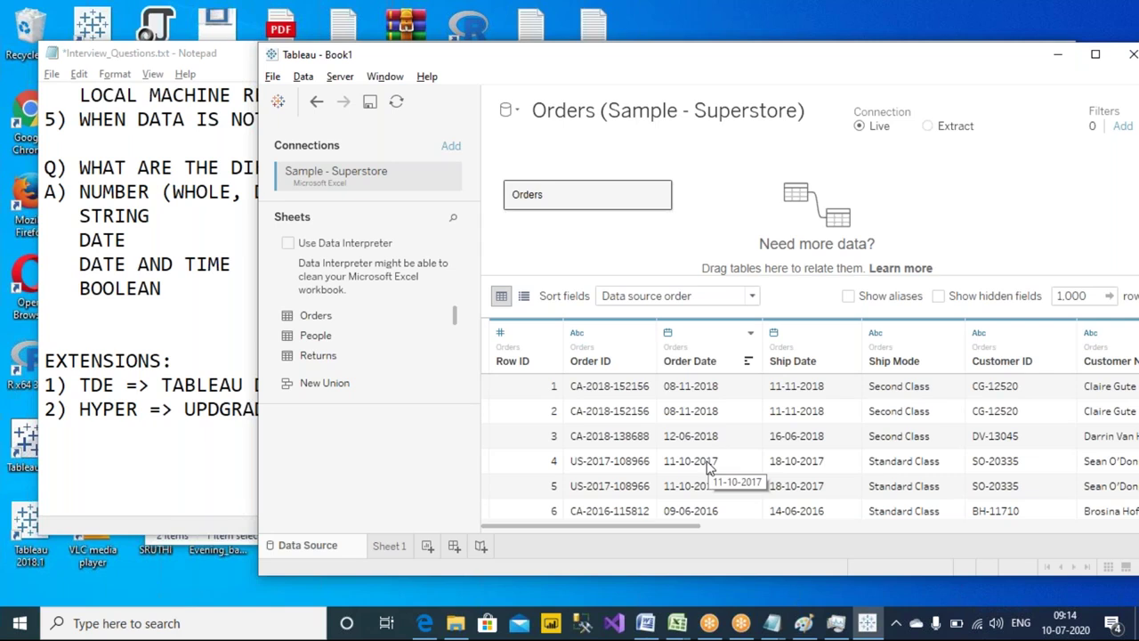
- Examine the Country/Region field's symbol and compare it with the data types listed in Notepad
left_click_drag(567, 525, 773, 532)
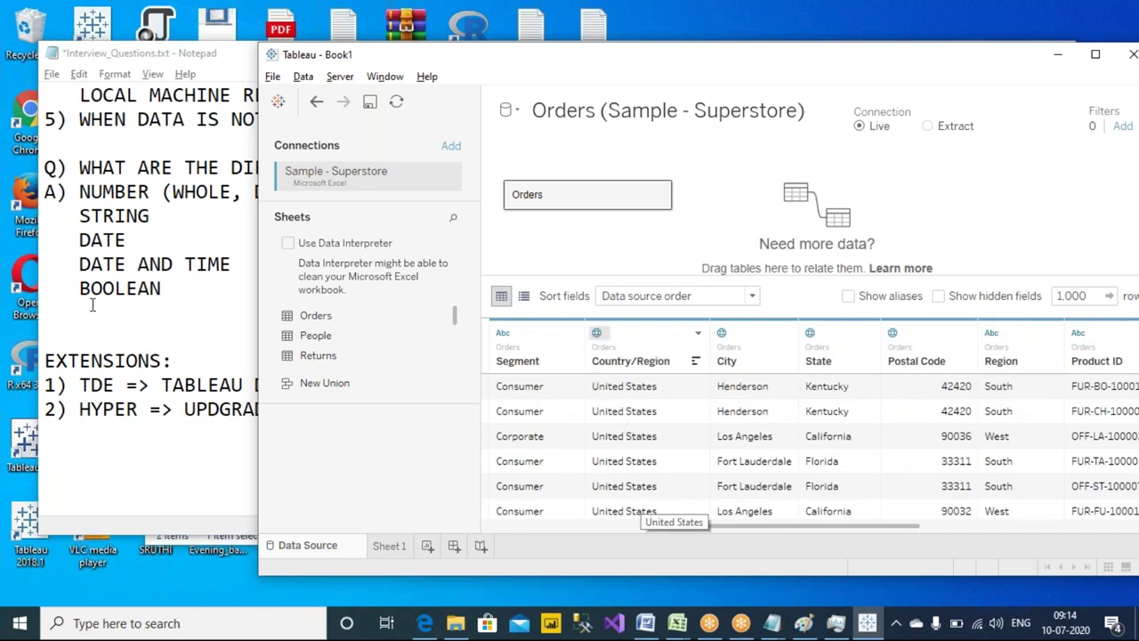
left_click(80, 191)
left_click_drag(79, 191, 199, 292)
left_click(199, 291)
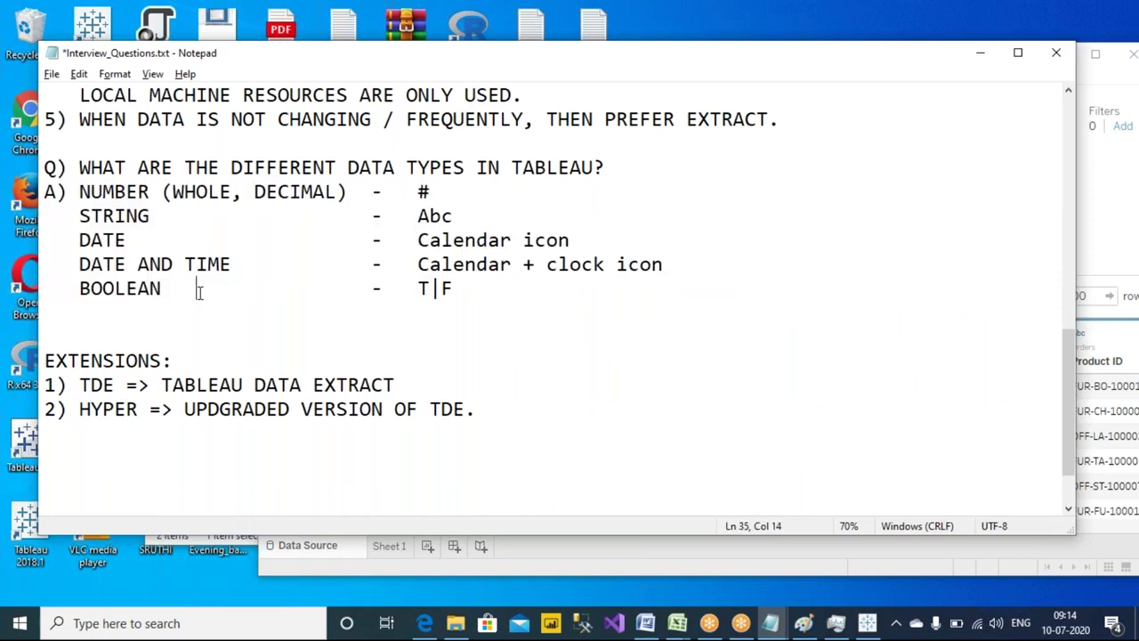
key("alt+Tab")
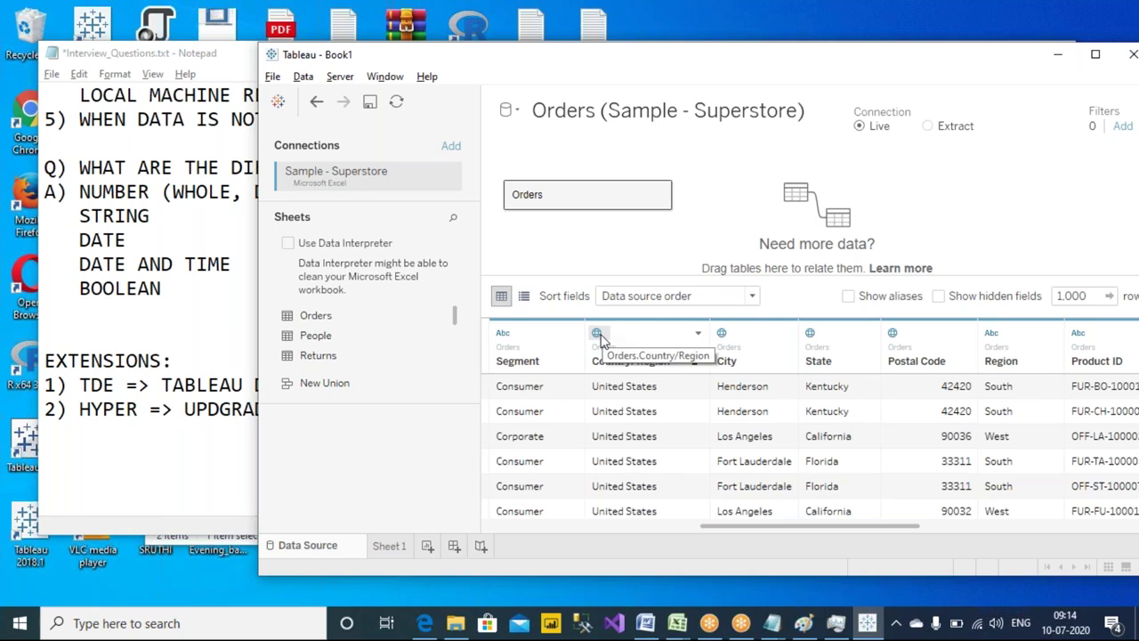
- Return to Notepad, add the line "GEOGRAPHICAL FORMAT - GLOBE ICON" below the BOOLEAN entry with its dash aligned, and save the notes
left_click(213, 326)
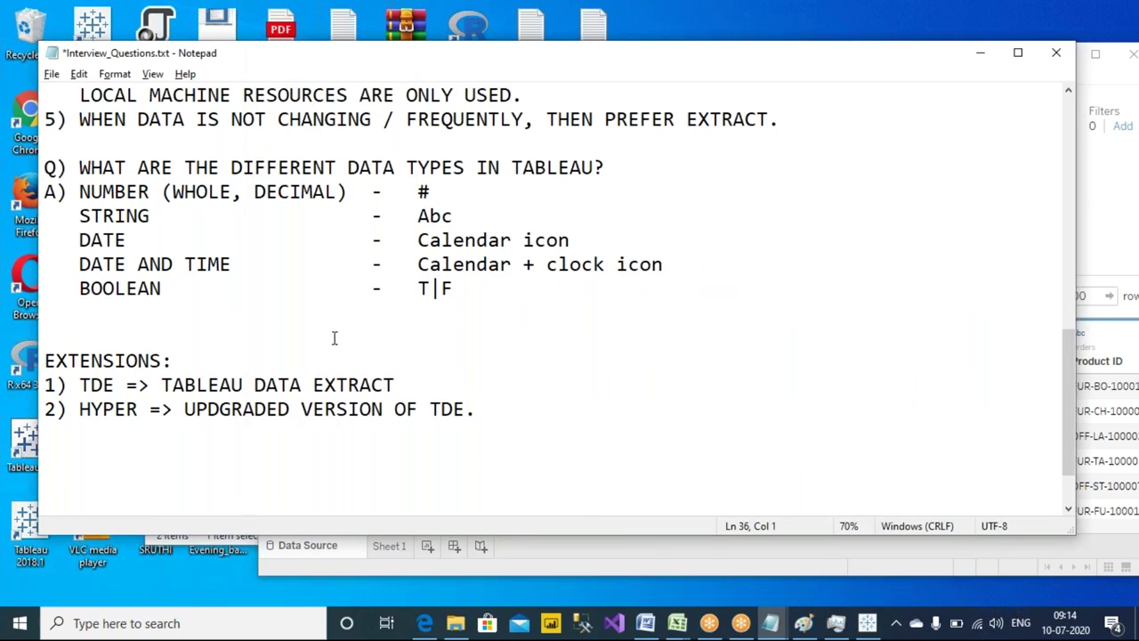
key("Return")
type("glo")
key("BackSpace")
key("BackSpace")
key("BackSpace")
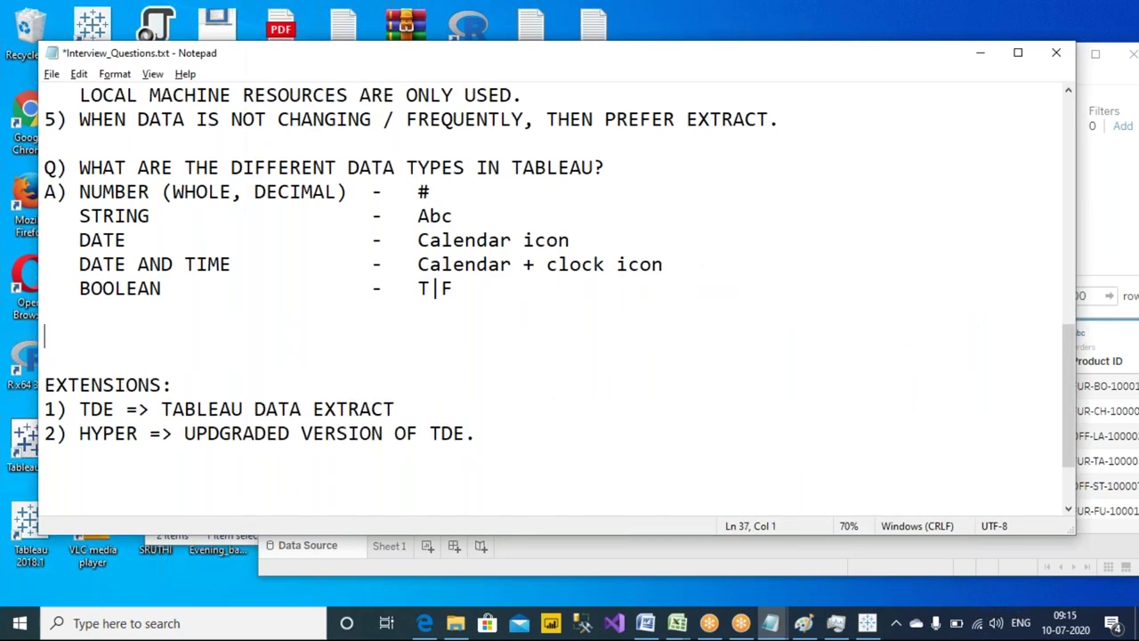
type("D")
key("BackSpace")
type("GEOGRAPHICAL ")
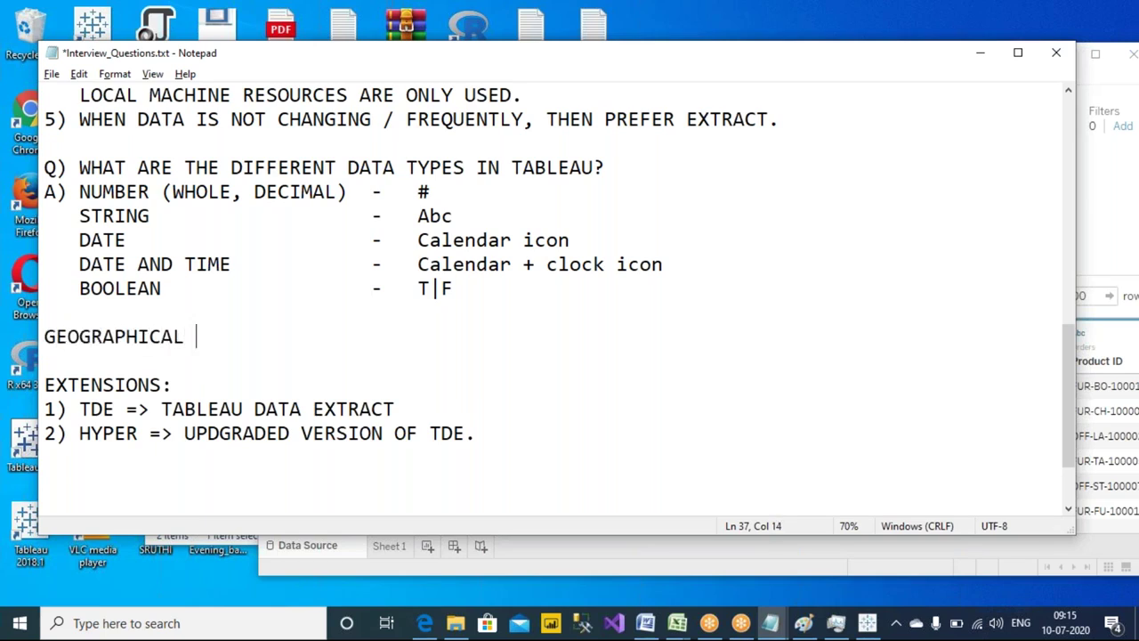
type("FORMAT         -")
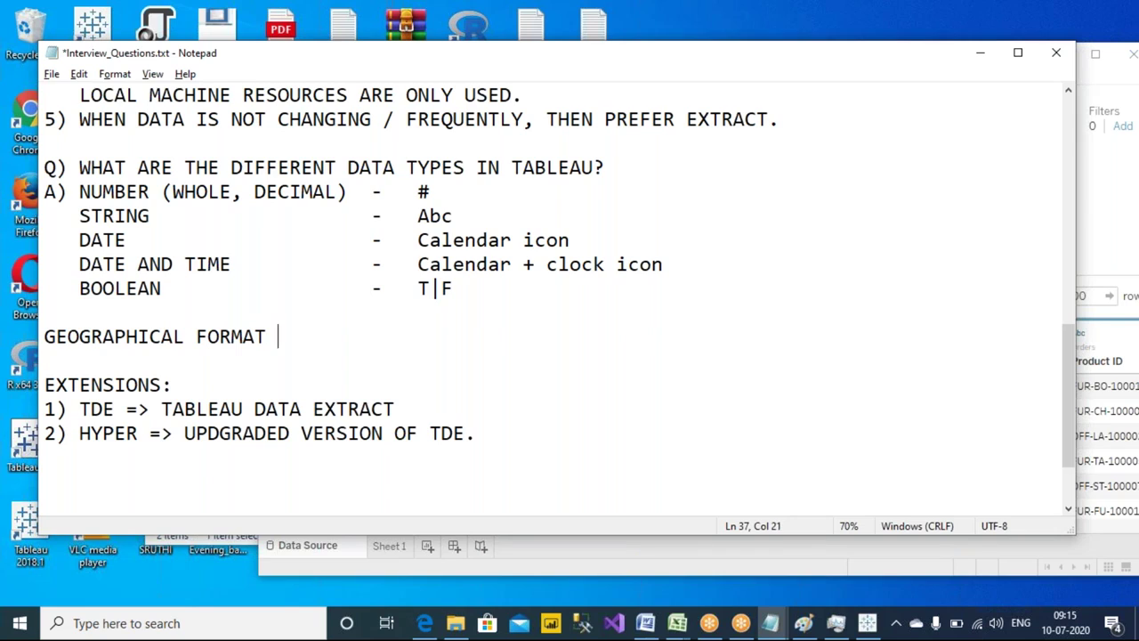
type("   GLOBE ICON")
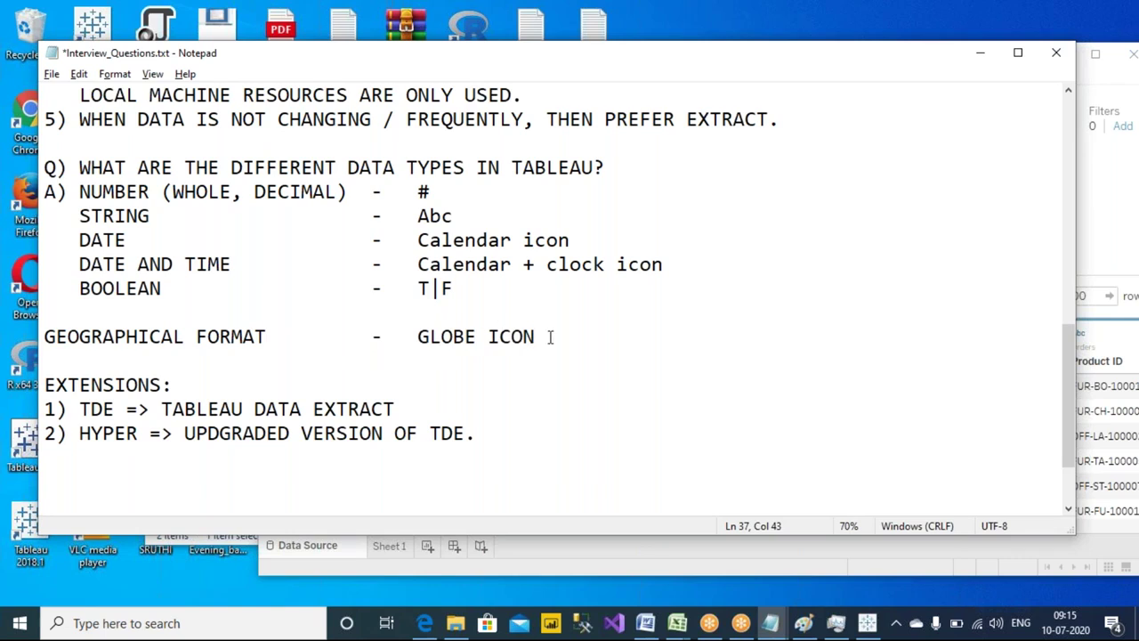
left_click_drag(548, 336, 44, 336)
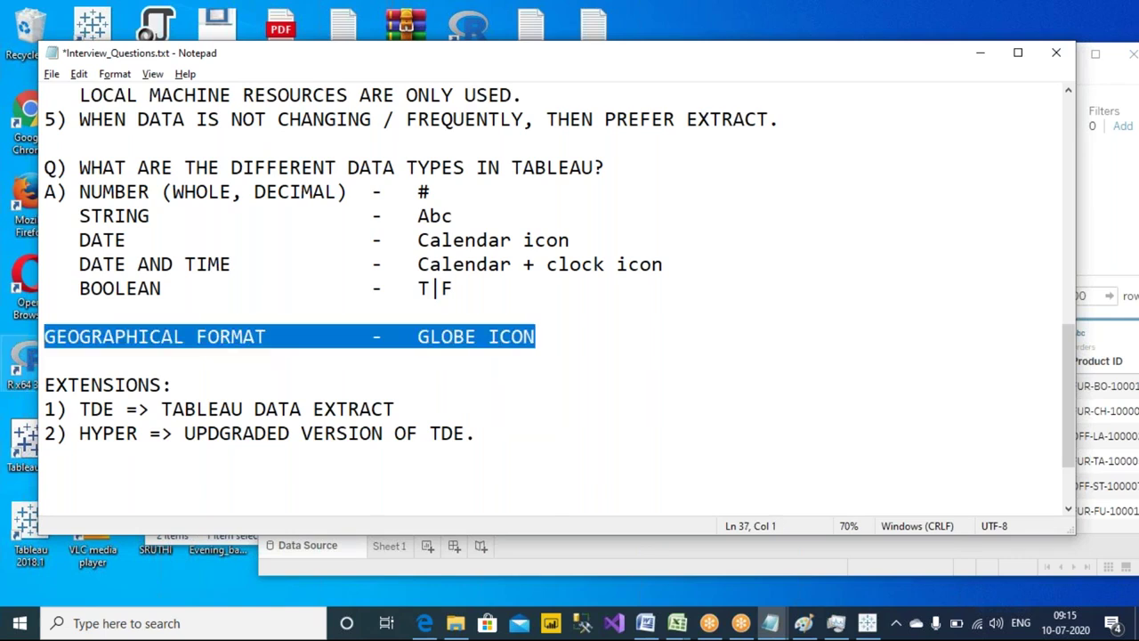
key("ctrl+s")
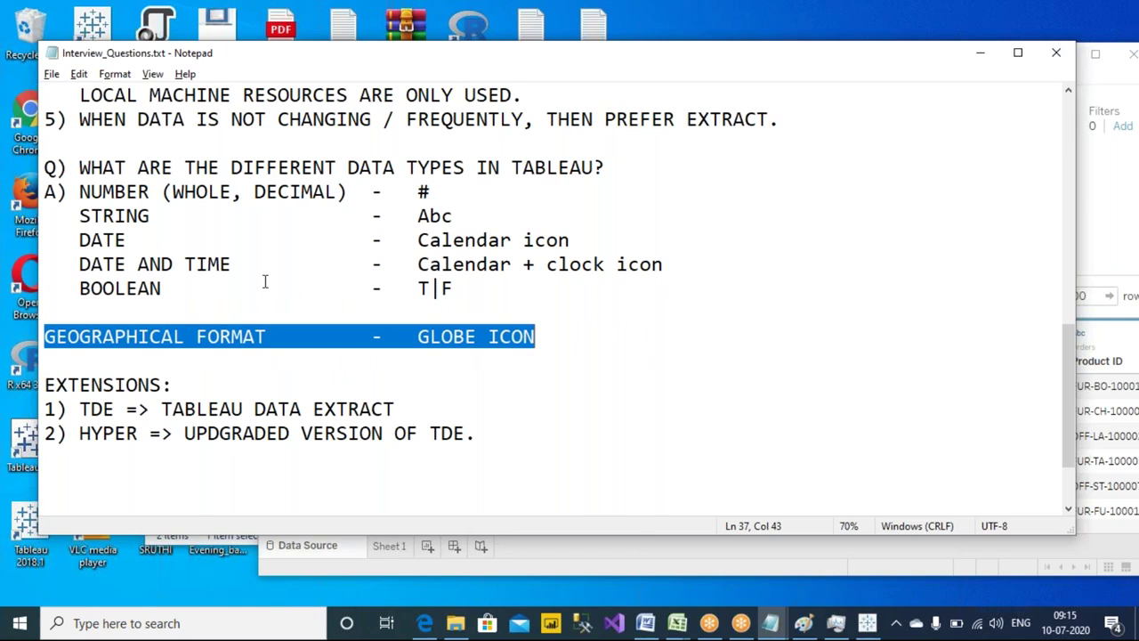
- Switch to Tableau and review the Country/Region field's data type list
key("alt+Tab")
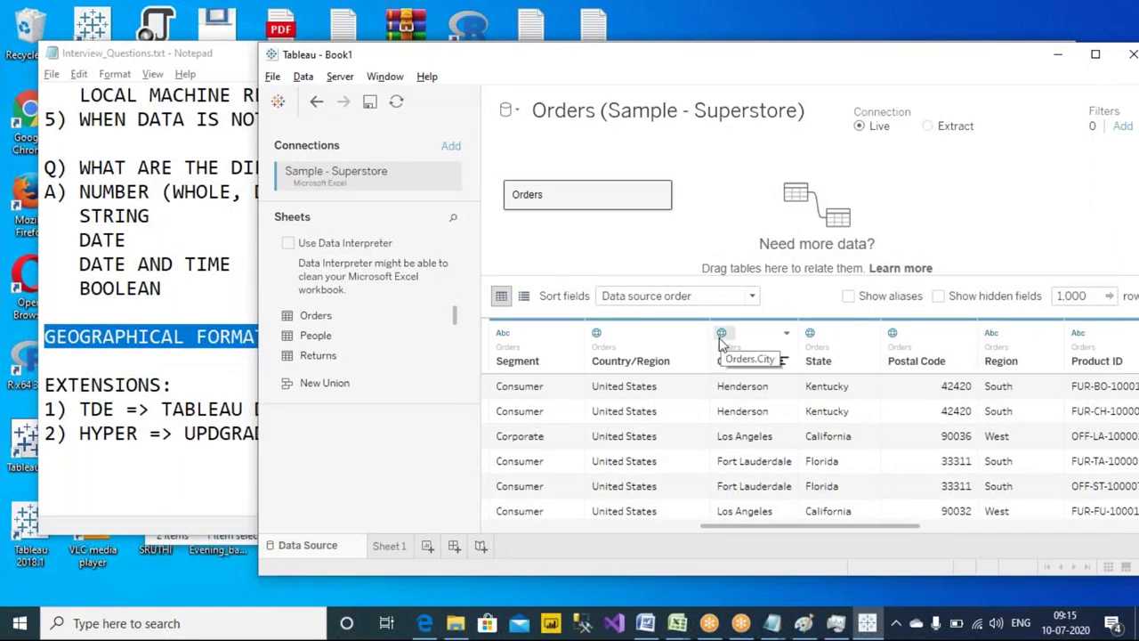
left_click(596, 335)
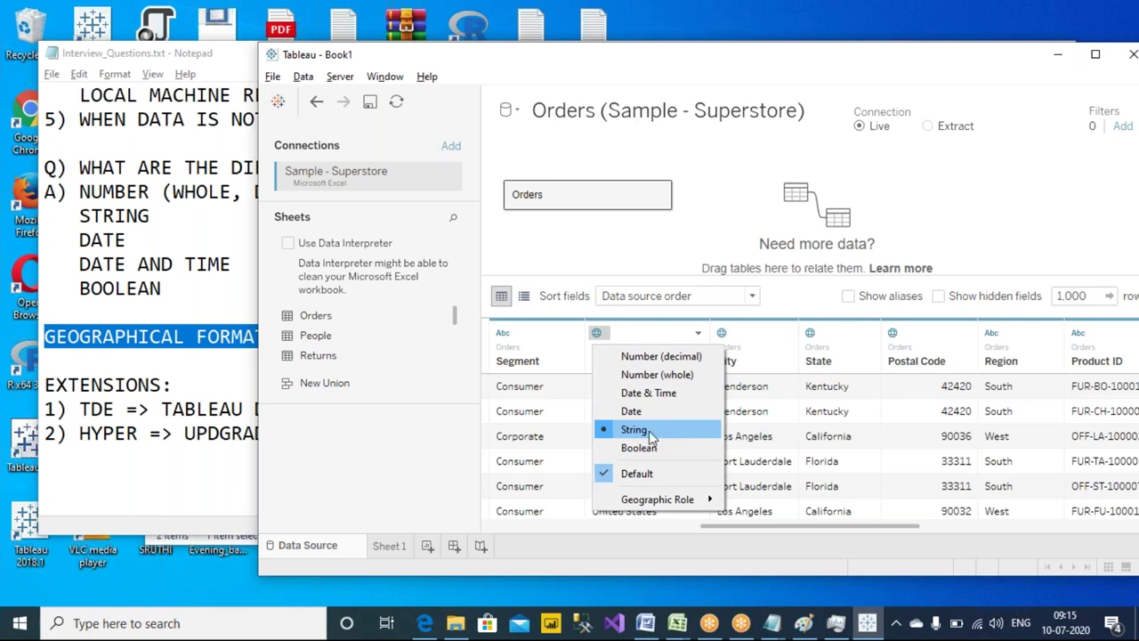
left_click(640, 260)
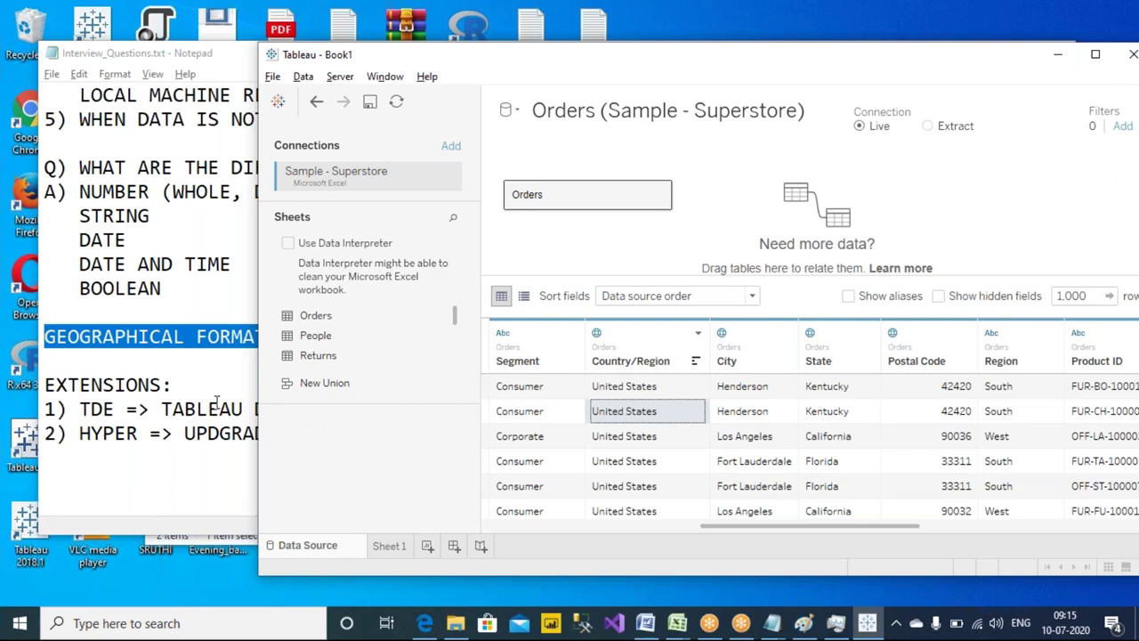
- Return to Notepad and append "(WE CAN WORK ON MAPS)" after GLOBE ICON on the geographical format line
left_click(212, 364)
left_click(606, 336)
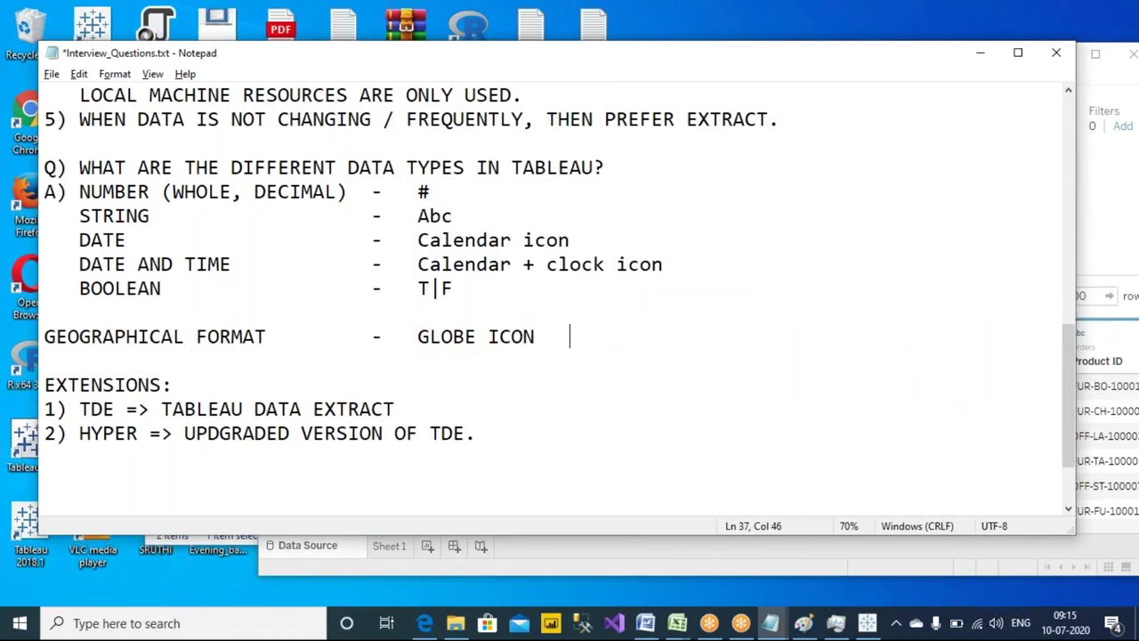
type("( WE CAN WOR")
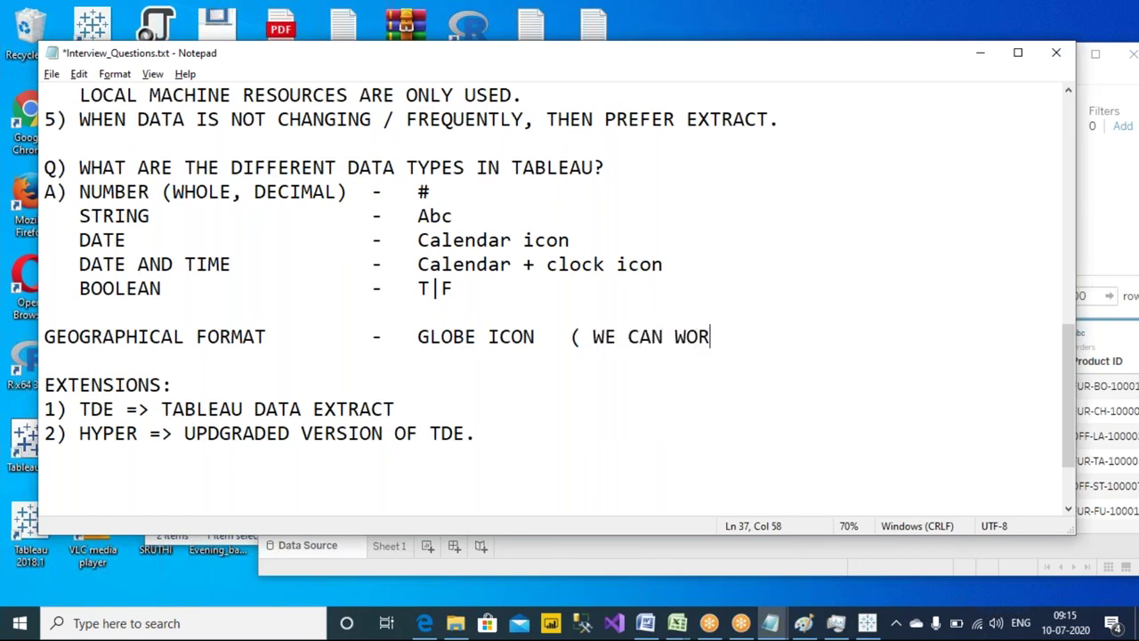
type("K ON MAPS")
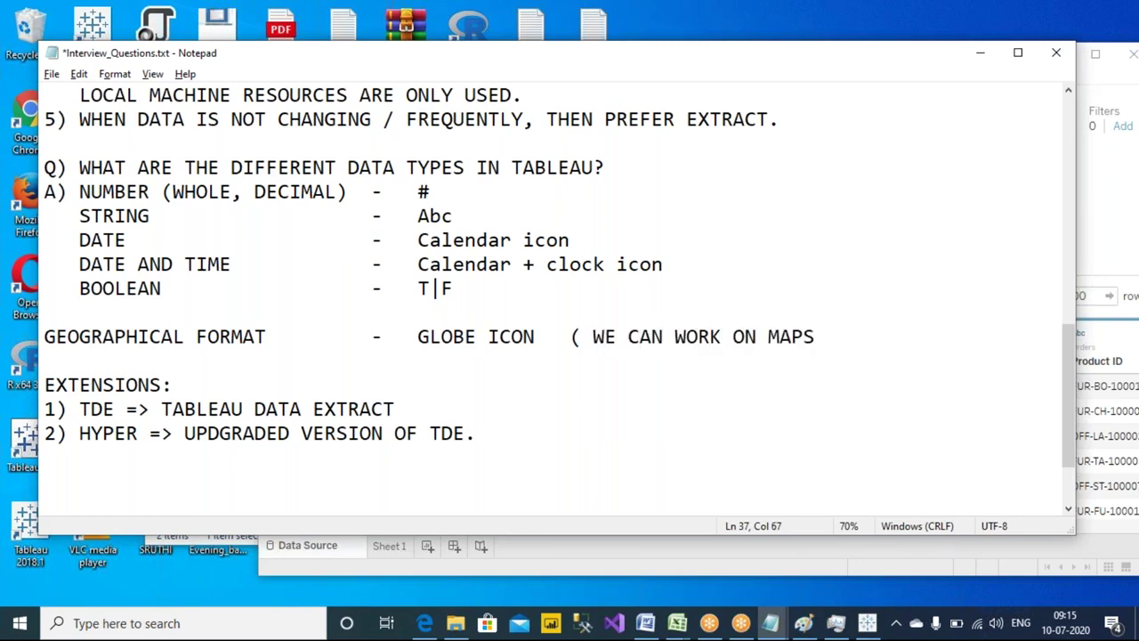
type(")")
left_click(610, 348)
left_click(595, 342)
key("BackSpace")
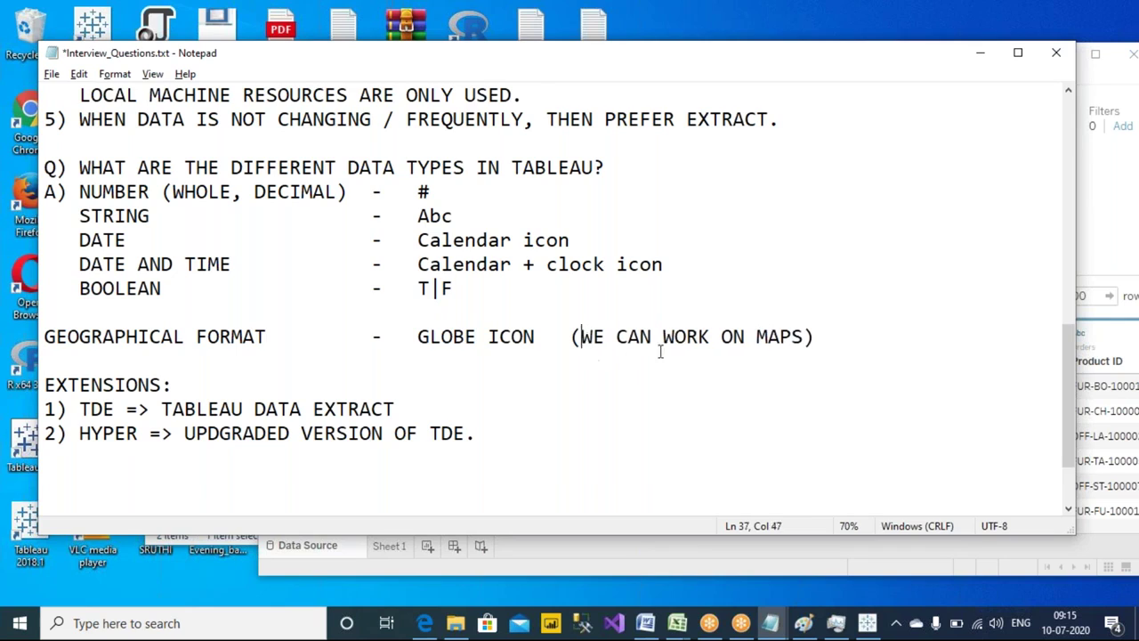
- Extend the parenthesised maps remark with "- LAT,LONG" and save the notes
left_click(805, 338)
type("- ")
type("LAT,L")
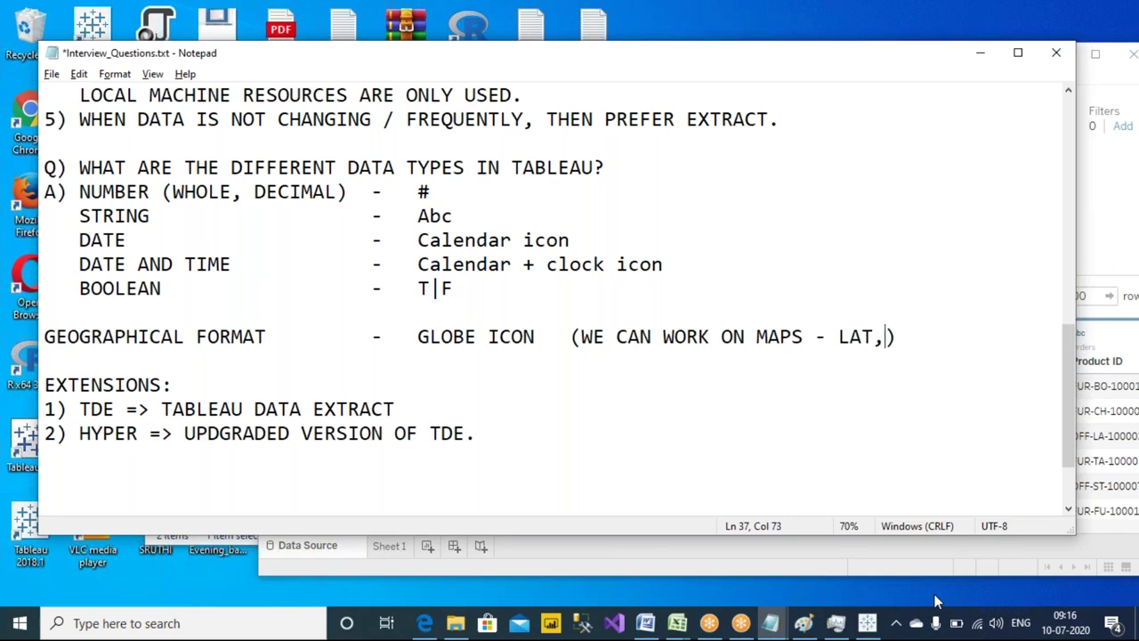
type("ONG")
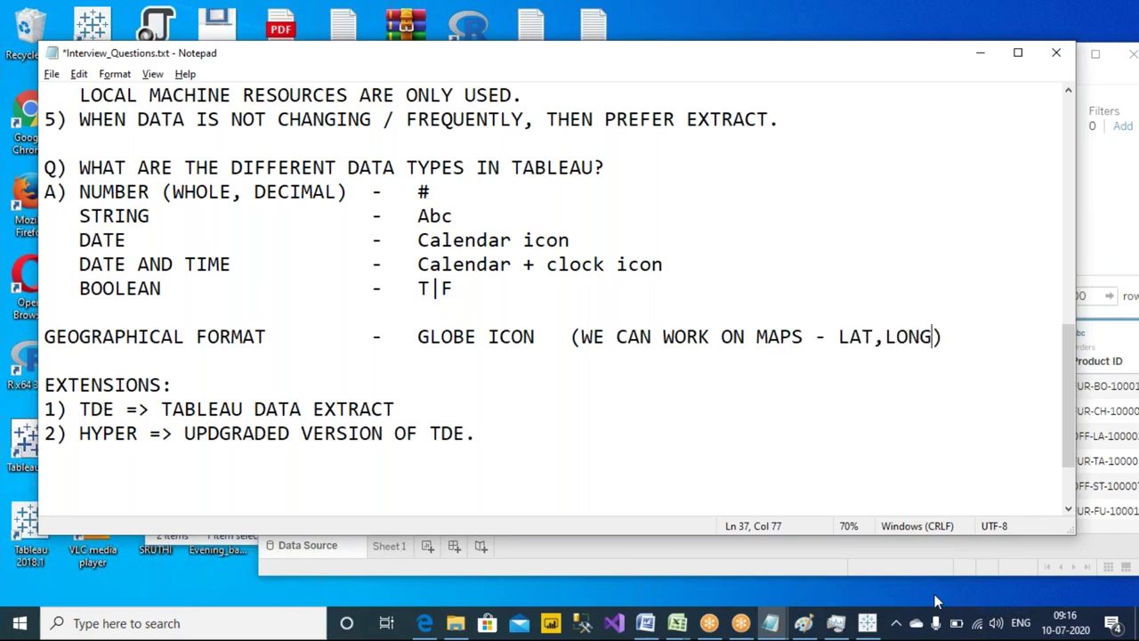
key("ctrl+s")
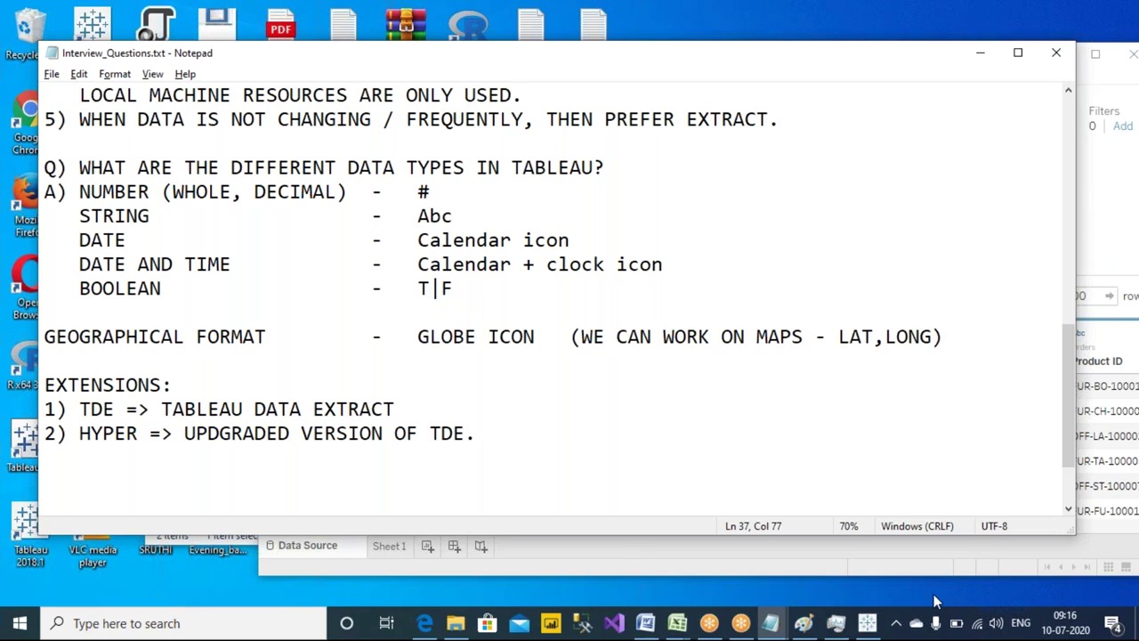
- Highlight the geographical format line, switch to Tableau, and examine Default and Geographic Role in the Country/Region field's data type list
left_click(960, 338)
key("shift+Home")
key("Down")
key("shift+Up")
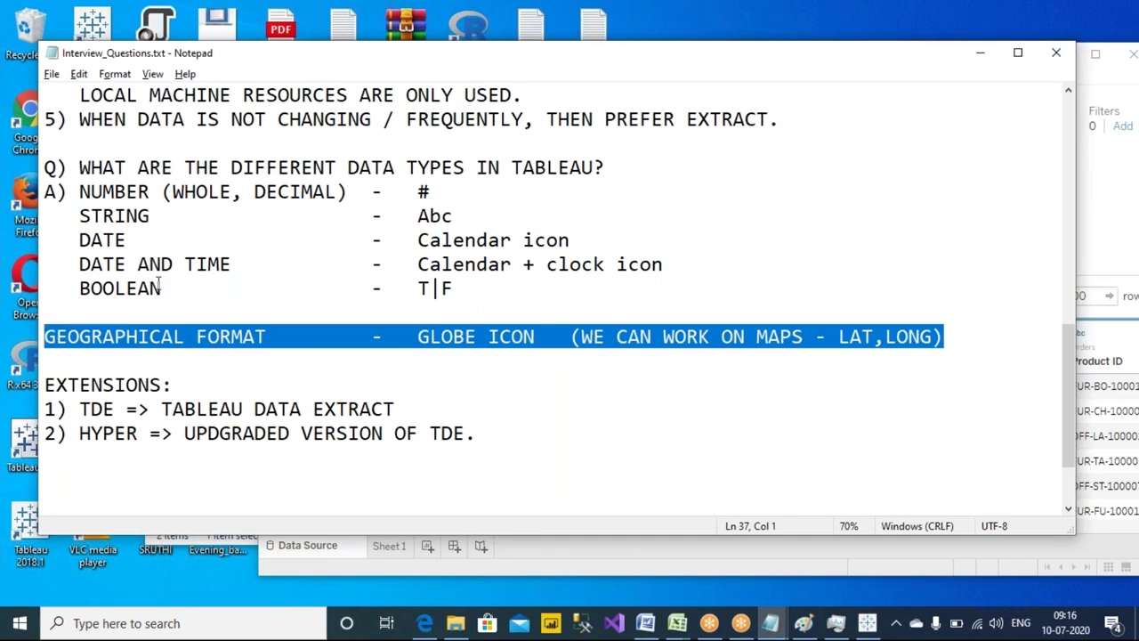
key("alt+Tab")
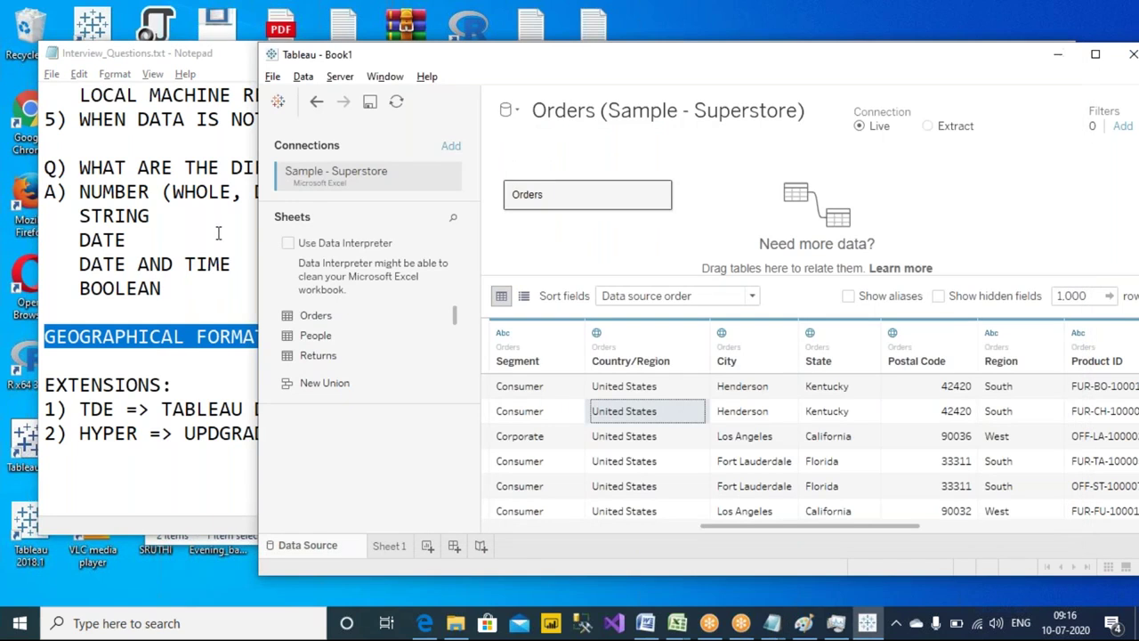
left_click(596, 333)
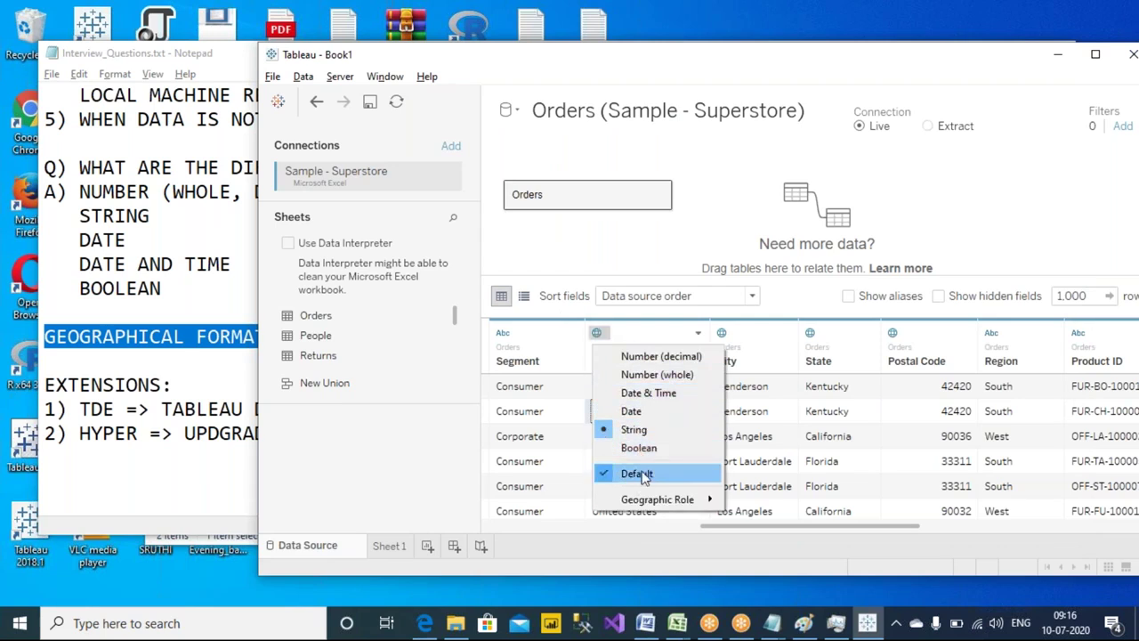
mouse_move(630, 506)
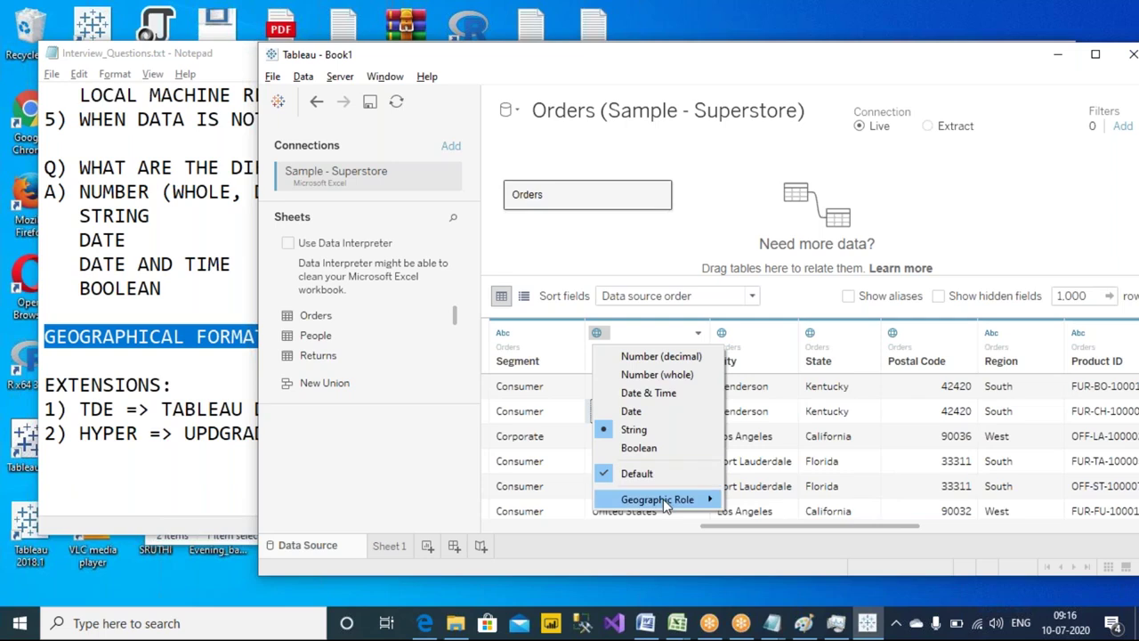
mouse_move(664, 504)
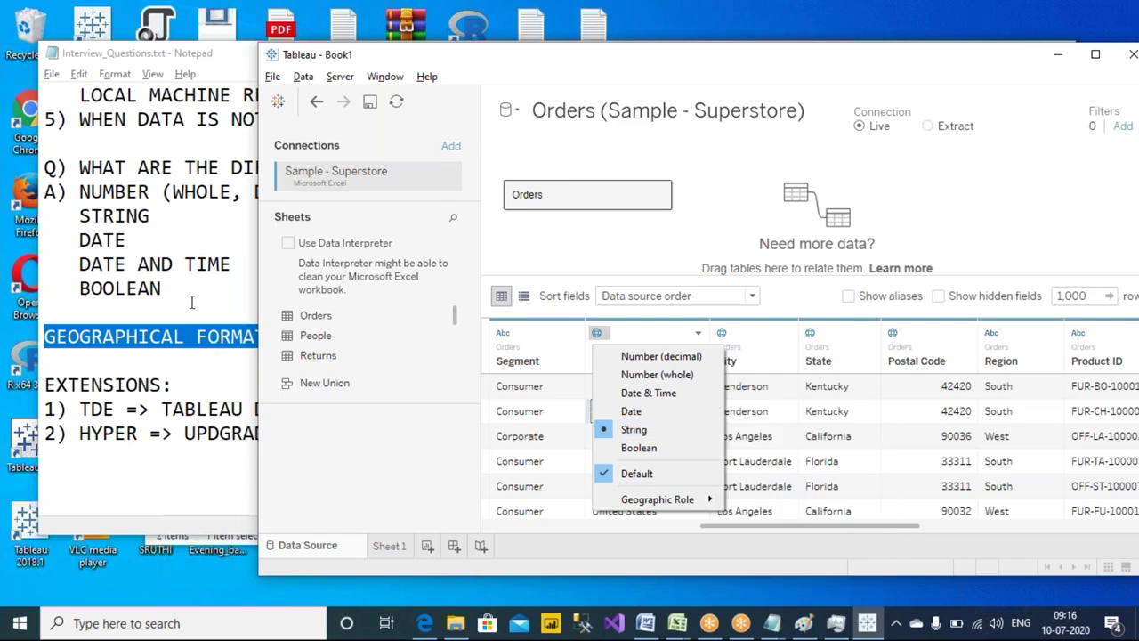
- Return to Notepad, insert a separator line of dashes below the BOOLEAN entry, and indent the GEOGRAPHICAL FORMAT line by three spaces
left_click(205, 290)
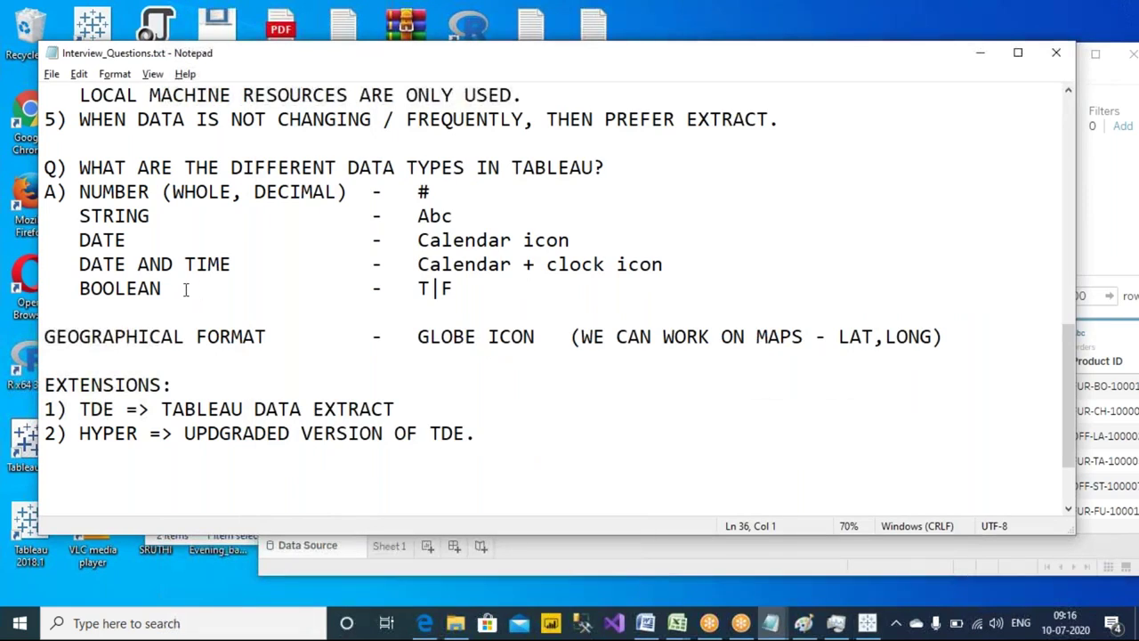
left_click_drag(184, 289, 64, 192)
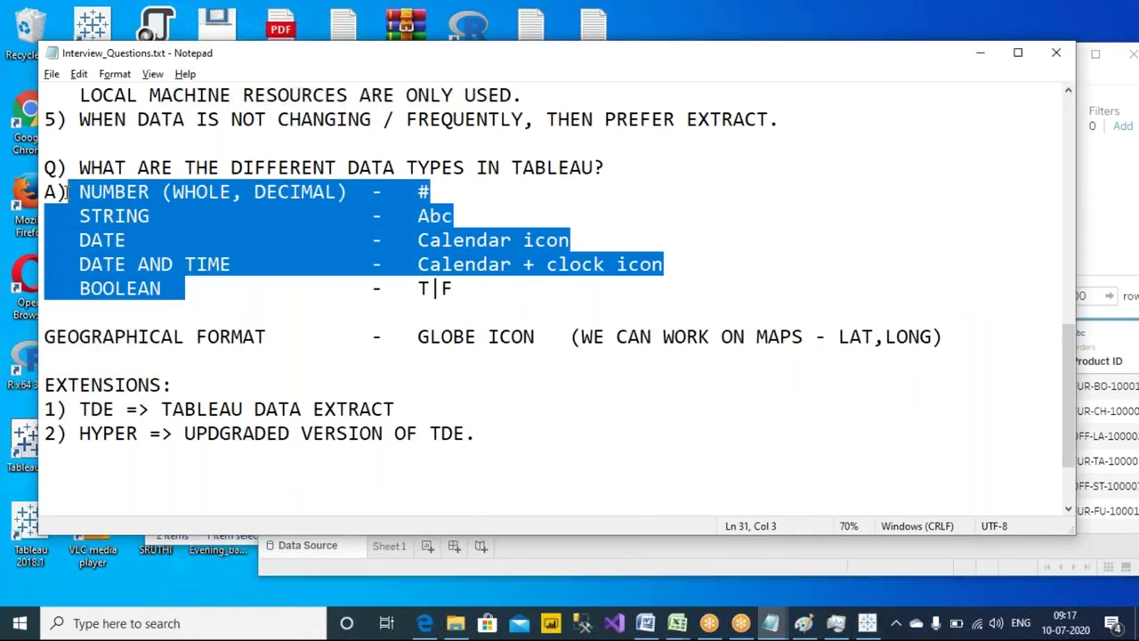
left_click(201, 303)
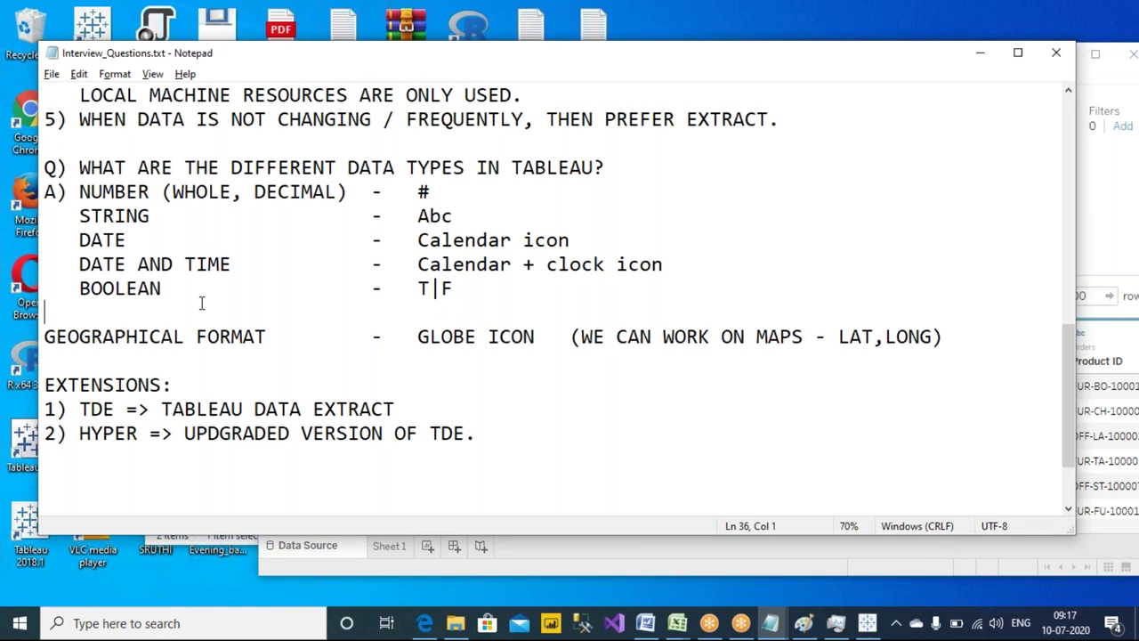
type("-------------------")
left_click_drag(290, 337, 23, 336)
left_click_drag(78, 191, 190, 281)
left_click(221, 312)
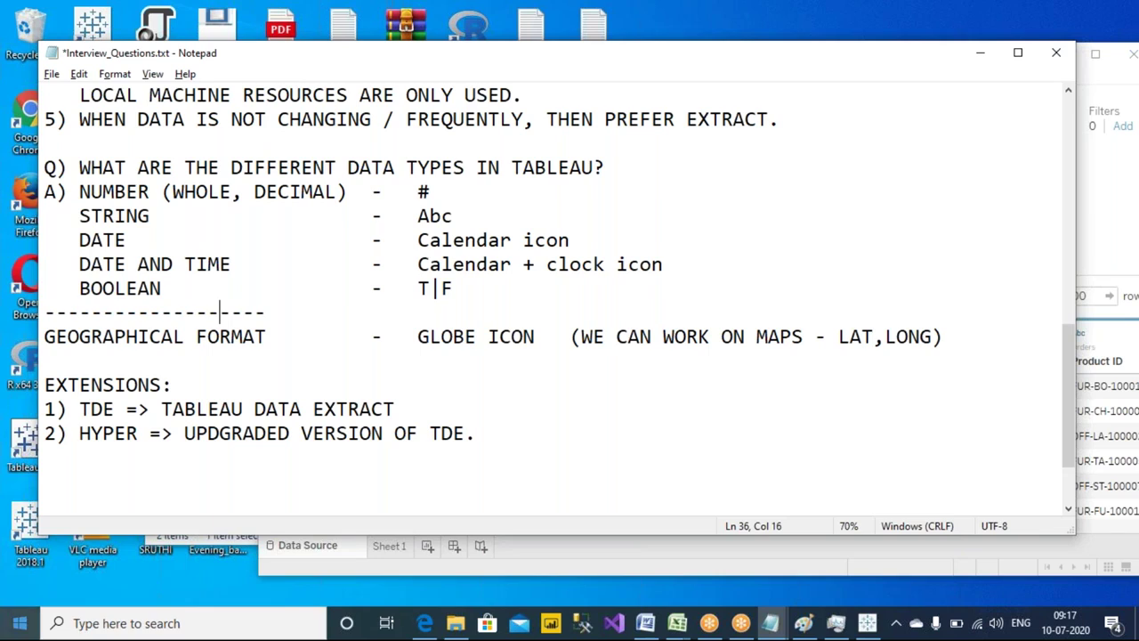
left_click(288, 287)
left_click(285, 308)
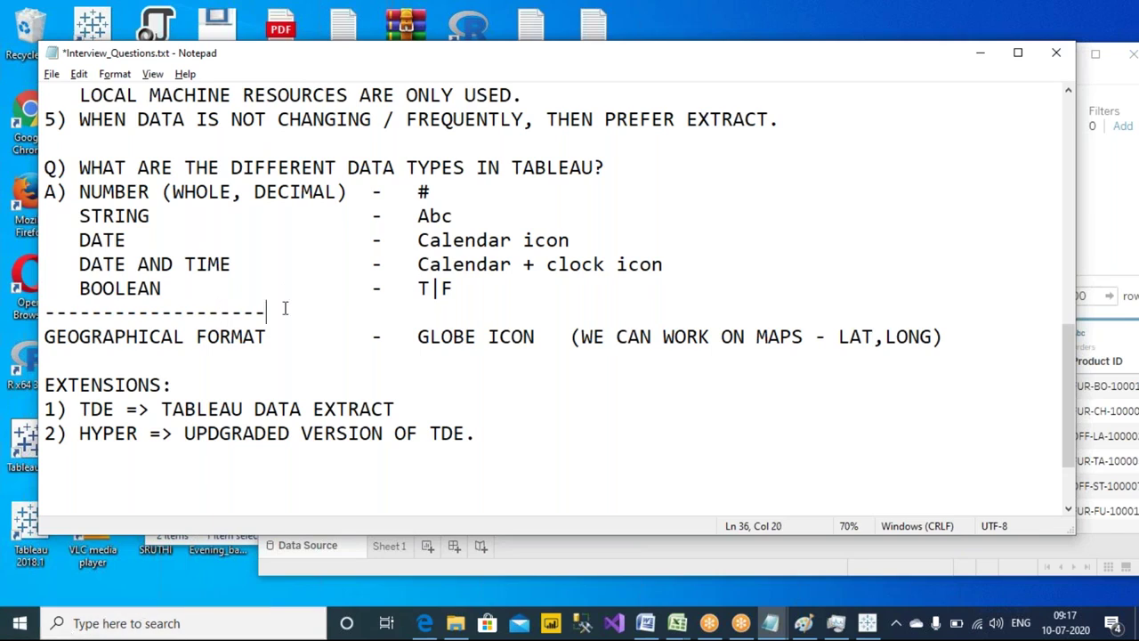
left_click(45, 338)
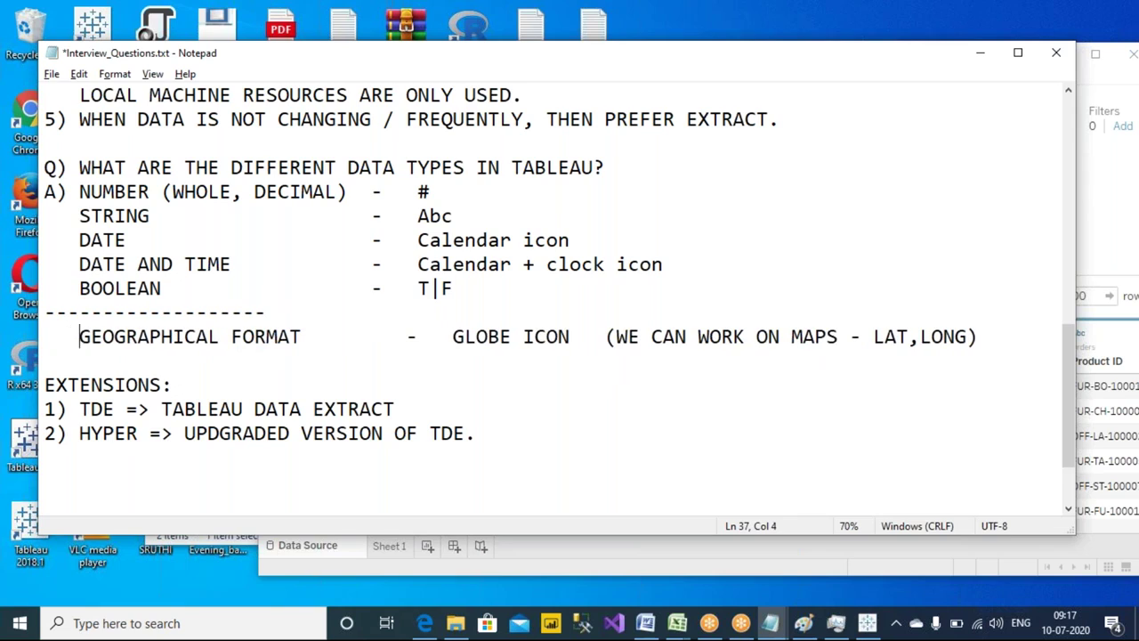
- Append "/ROLE" to GEOGRAPHICAL FORMAT in the notes, realign its dash with the entries above, and save the file
left_click(334, 345)
type("/ROLE")
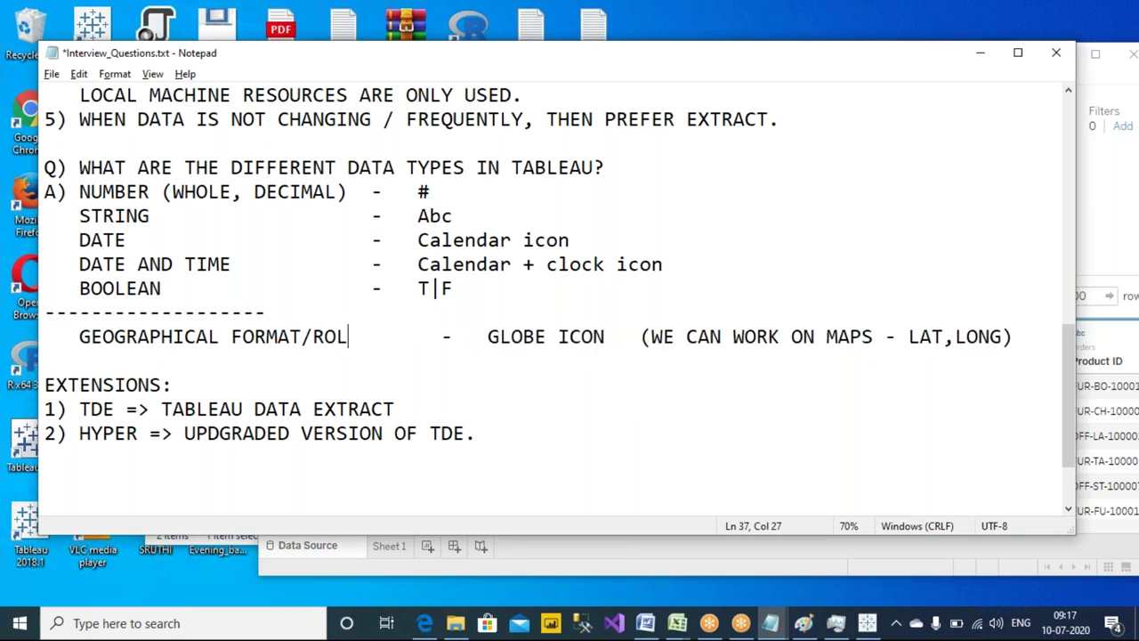
key("Delete")
key("Delete")
key("Delete")
key("Delete")
key("Delete")
key("Delete")
key("Delete")
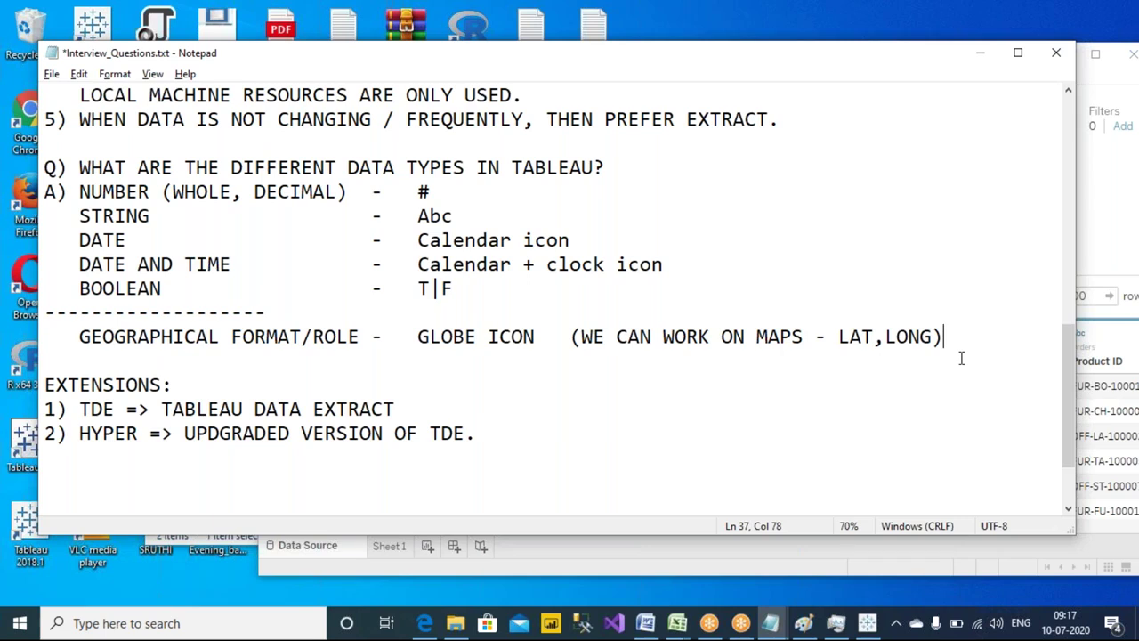
key("ctrl+s")
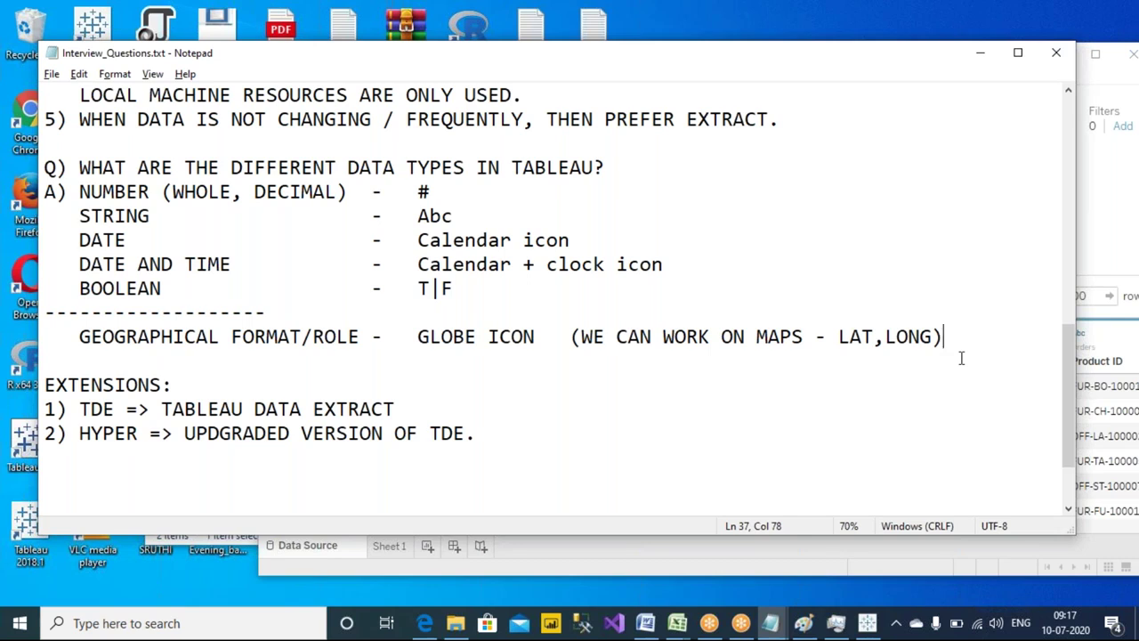
- Switch to Tableau, mark the Orders labels above the fields, trace the Orders sheet to the canvas and grid with arrows, and clear the ink
left_click(1101, 226)
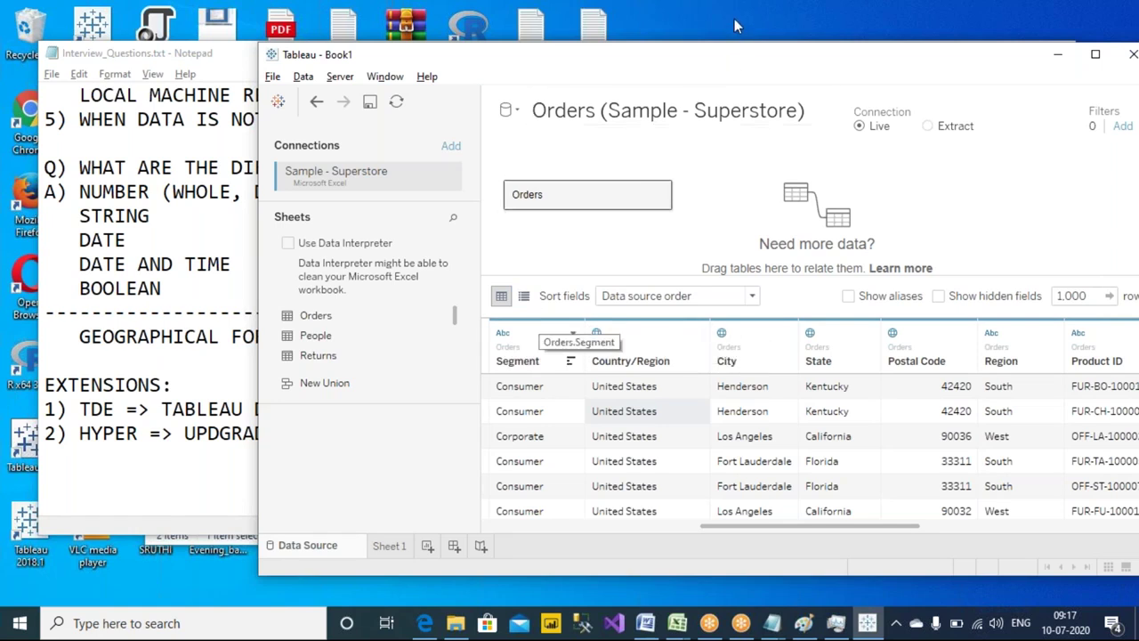
key("ctrl+shift+1")
mouse_move(526, 345)
left_mouse_down()
mouse_move(491, 336)
mouse_move(492, 350)
mouse_move(527, 343)
left_mouse_up()
mouse_move(618, 336)
left_mouse_down()
mouse_move(587, 349)
mouse_move(623, 351)
left_mouse_up()
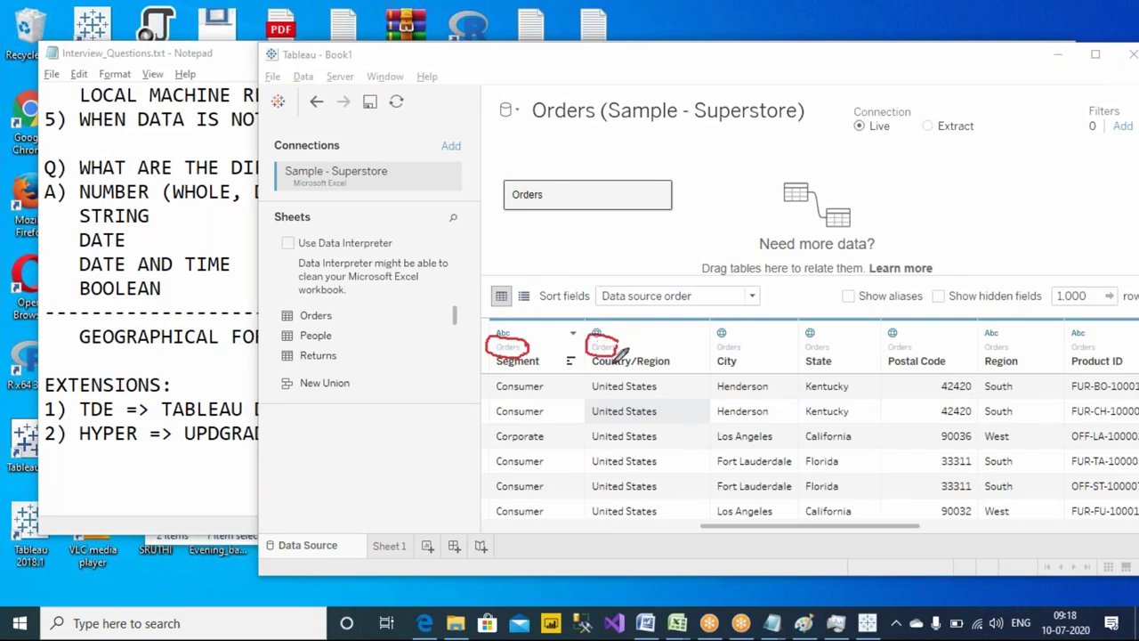
left_click_drag(717, 354, 913, 354)
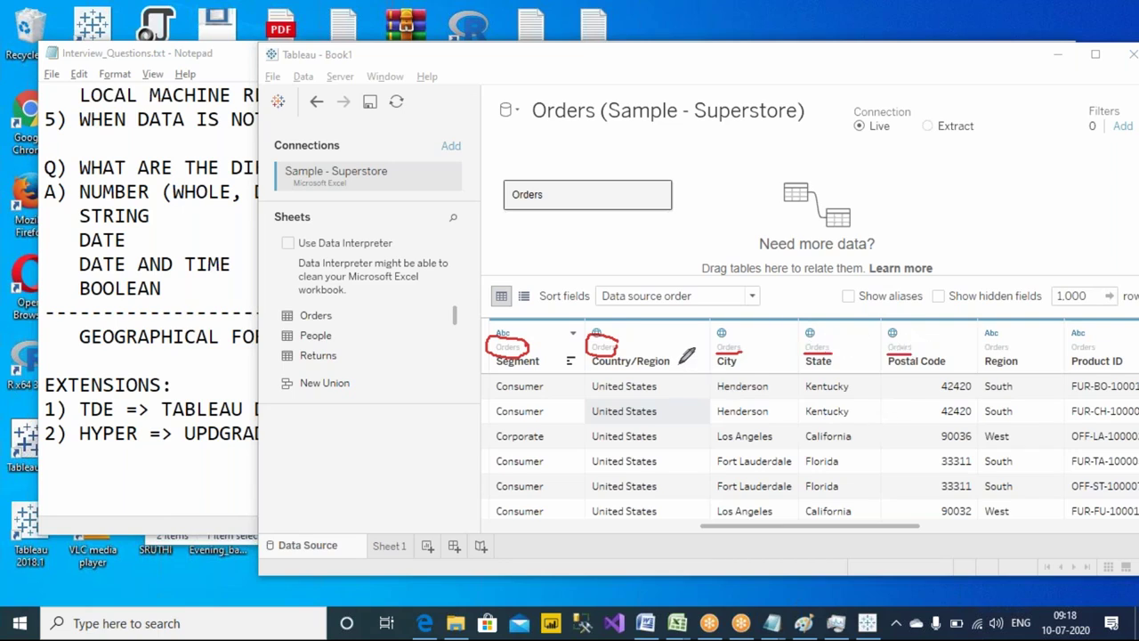
mouse_move(621, 345)
left_mouse_down()
mouse_move(649, 349)
mouse_move(657, 366)
mouse_move(602, 354)
mouse_move(681, 345)
left_mouse_up()
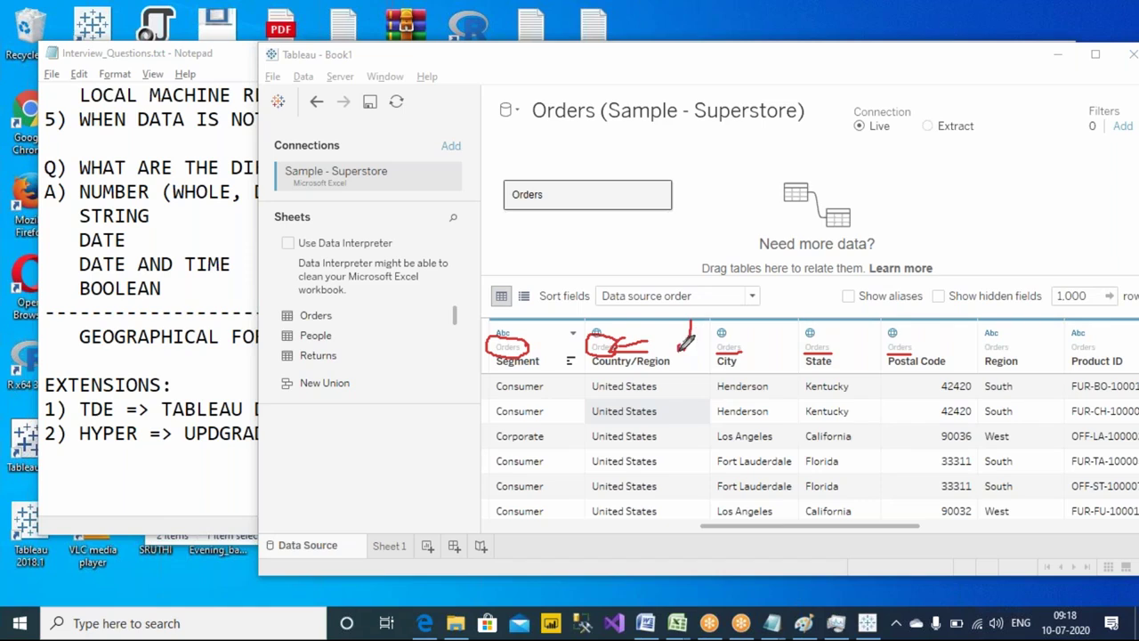
mouse_move(343, 315)
left_mouse_down()
mouse_move(415, 291)
mouse_move(461, 218)
mouse_move(491, 206)
left_mouse_up()
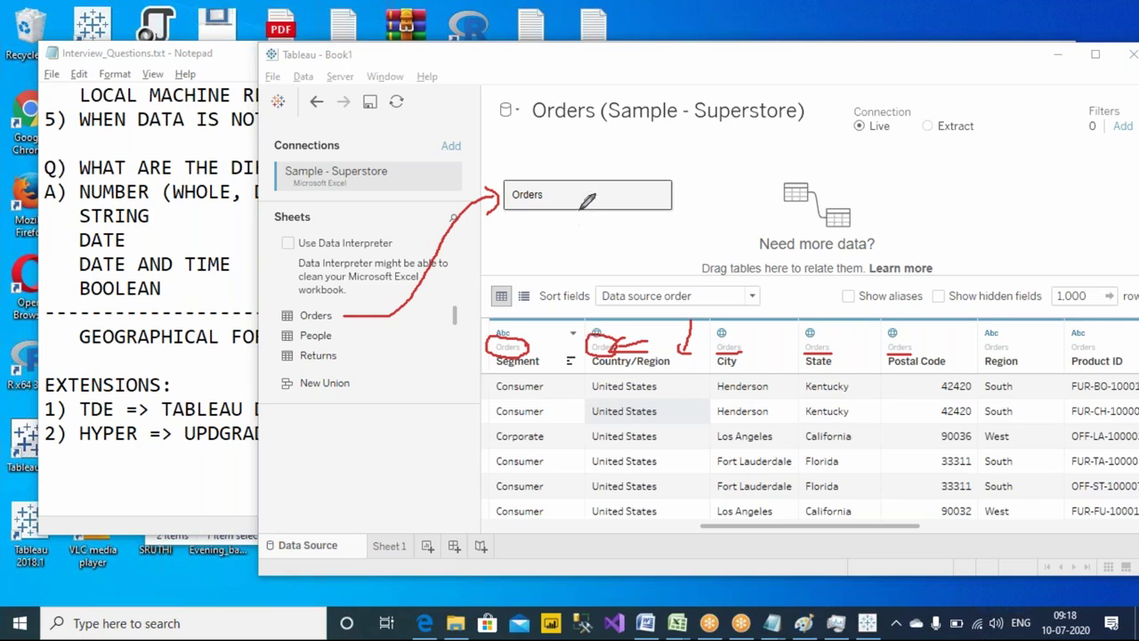
mouse_move(580, 208)
left_mouse_down()
mouse_move(419, 313)
mouse_move(453, 353)
mouse_move(474, 351)
mouse_move(465, 369)
left_mouse_up()
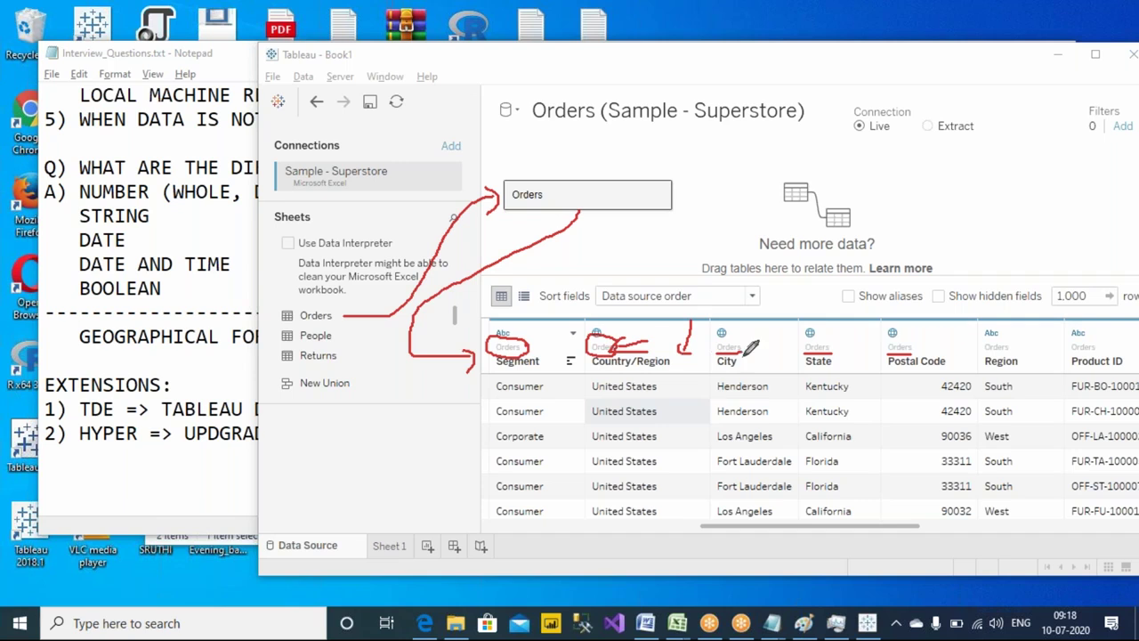
left_click_drag(712, 529, 501, 532)
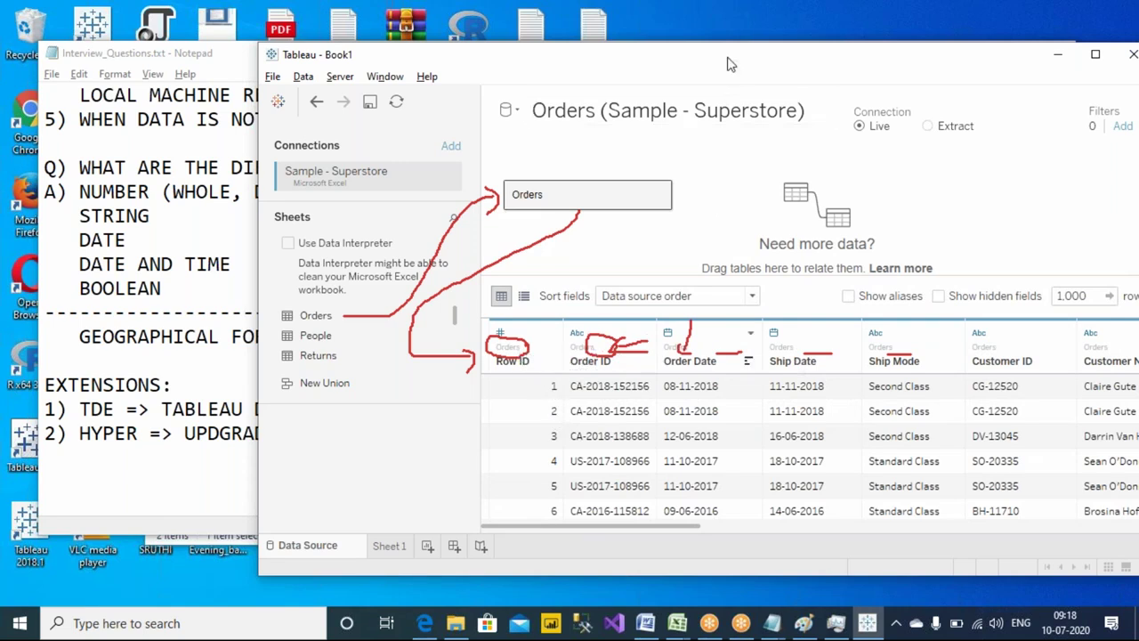
key("Escape")
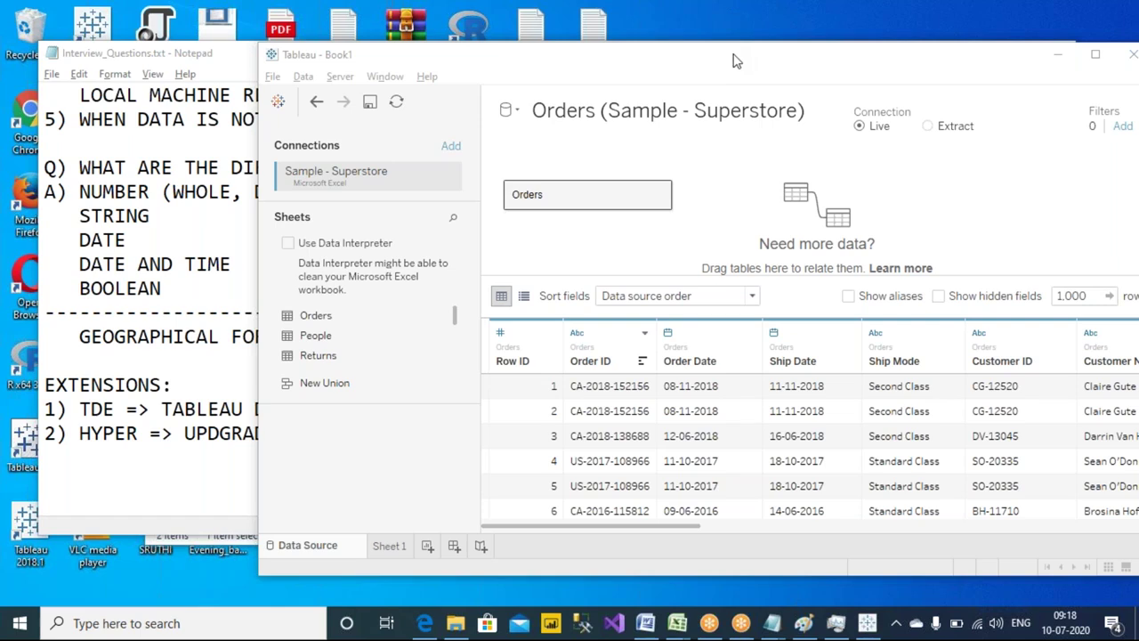
- Handwrite circled 10 and 5-6 on the screen, bracket the Orders, People and Returns sheets, and clear the ink
mouse_move(954, 189)
left_mouse_down()
mouse_move(955, 212)
mouse_move(973, 192)
mouse_move(948, 219)
mouse_move(945, 181)
left_mouse_up()
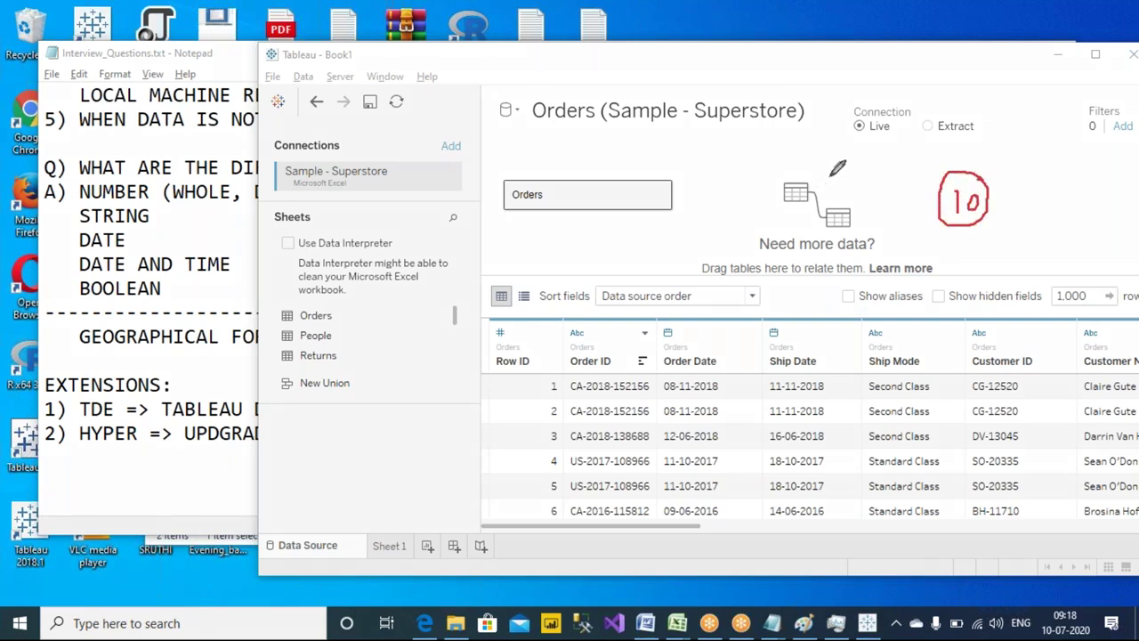
mouse_move(856, 157)
left_mouse_down()
mouse_move(876, 177)
mouse_move(891, 162)
mouse_move(865, 138)
mouse_move(831, 185)
mouse_move(886, 181)
mouse_move(888, 143)
left_mouse_up()
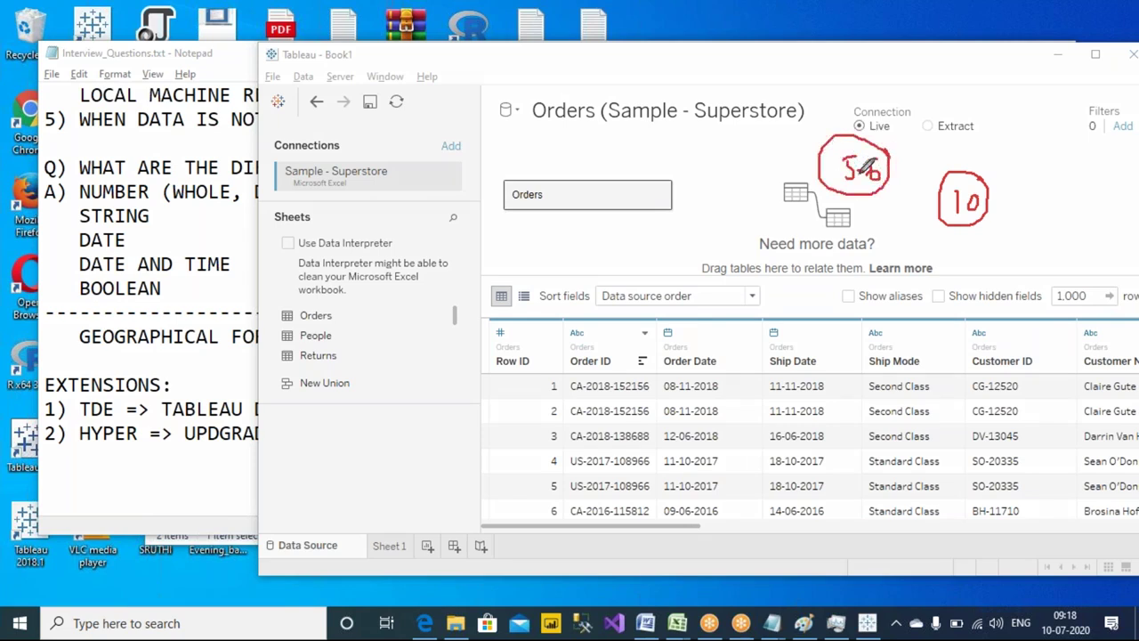
left_click_drag(357, 311, 376, 365)
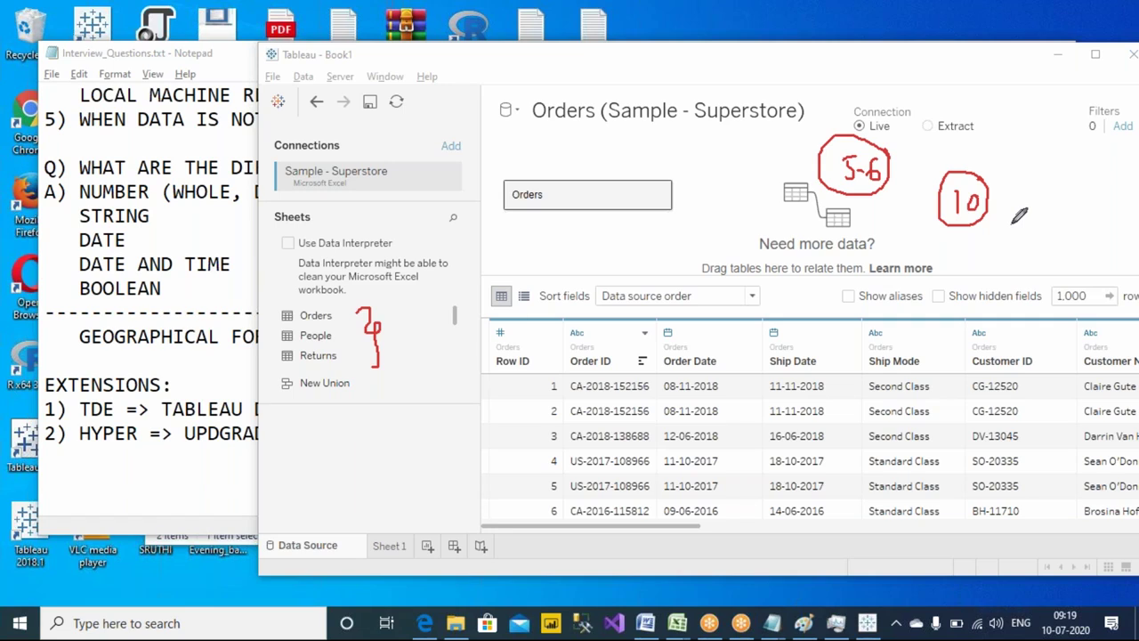
mouse_move(796, 335)
left_mouse_down()
mouse_move(761, 340)
mouse_move(799, 347)
left_mouse_up()
key("Escape")
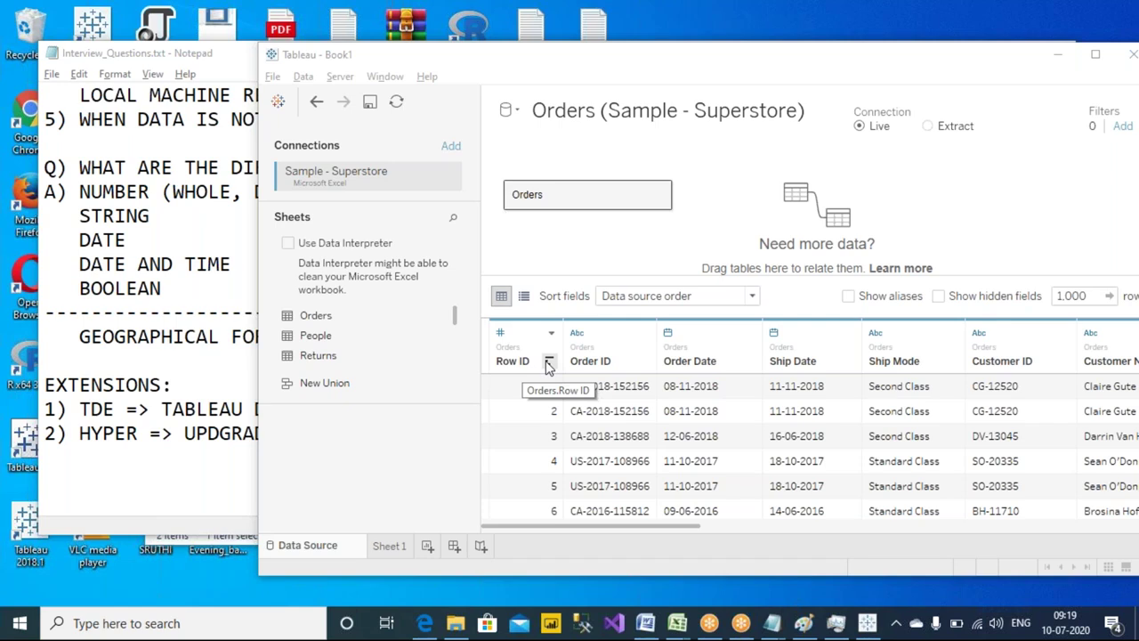
- Sort the Orders data grid in descending order by Order ID, by Order Date, and finally by Ship Date
left_click(641, 360)
left_click(642, 360)
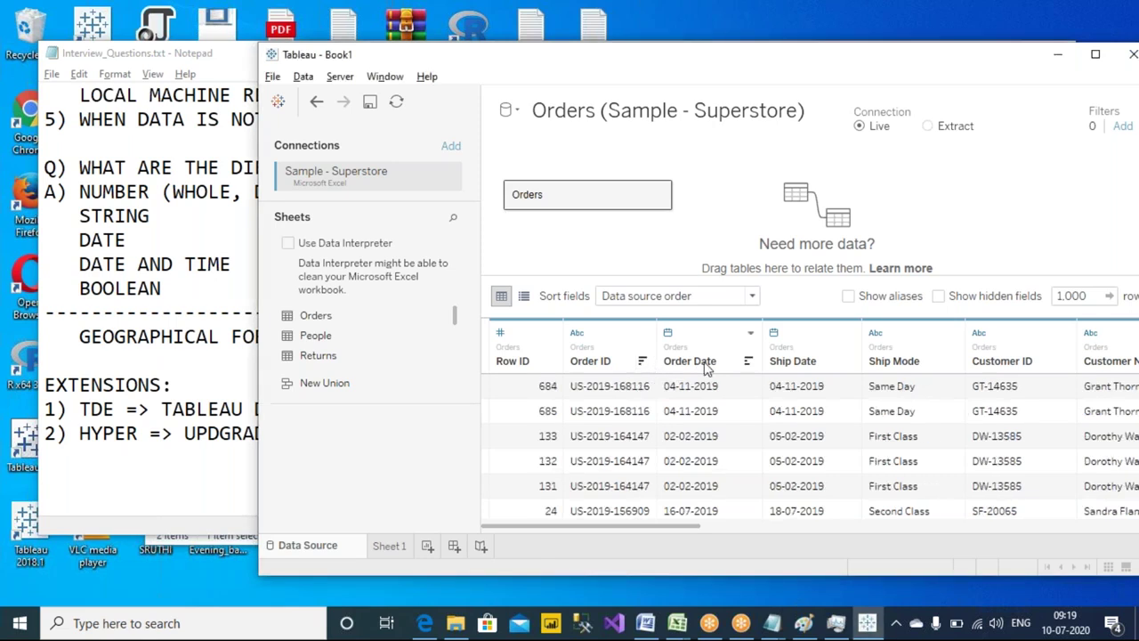
left_click(747, 360)
left_click(748, 362)
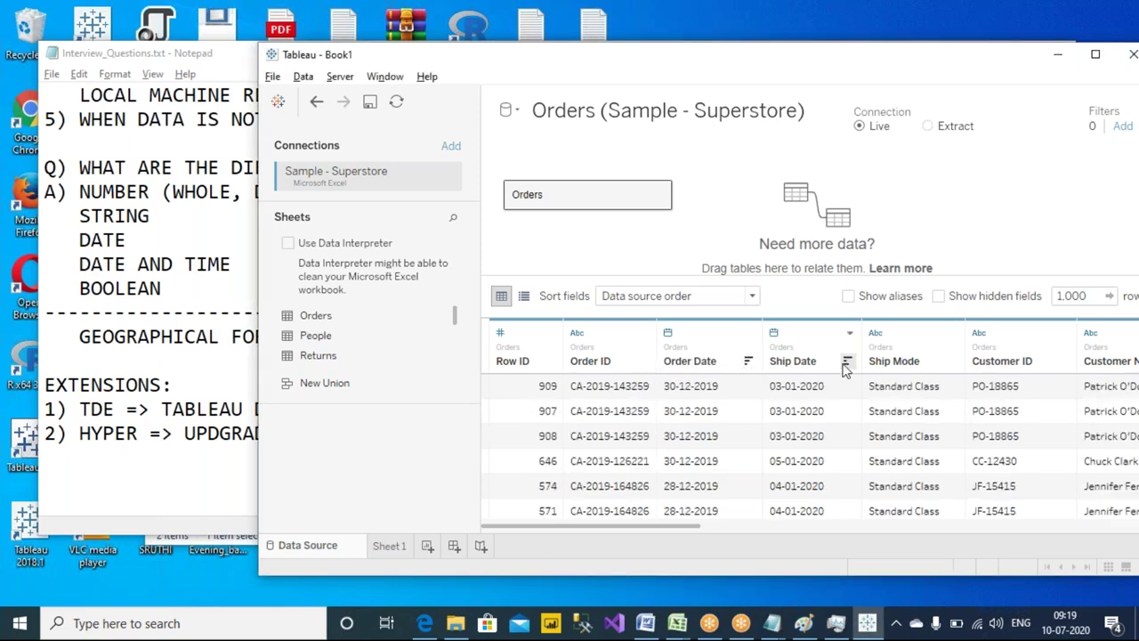
left_click(846, 361)
left_click(846, 361)
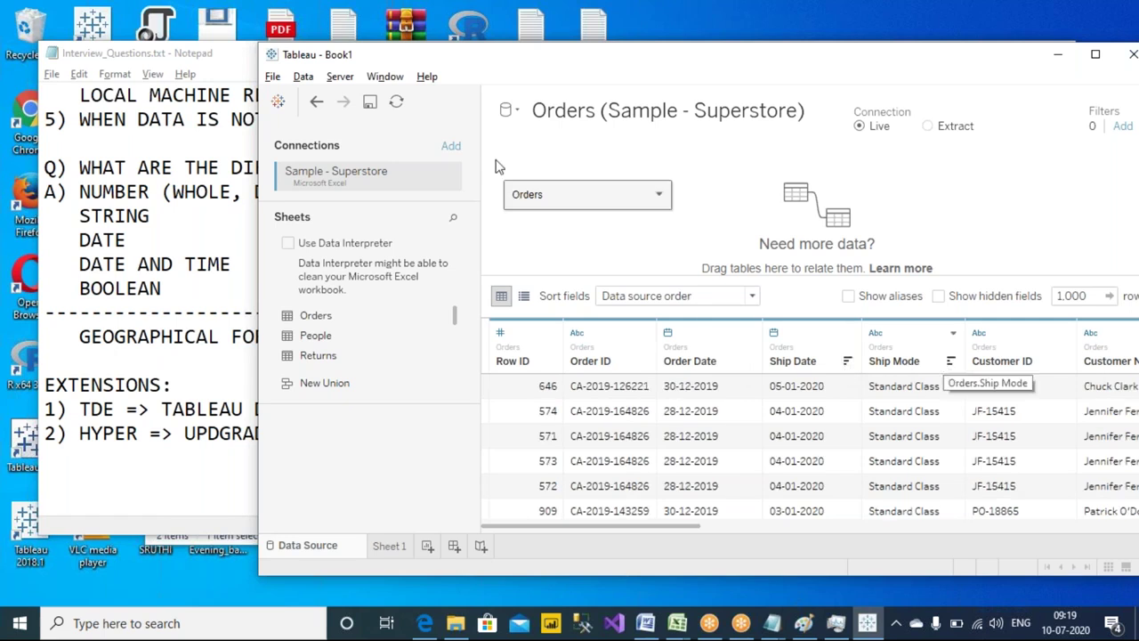
- Move the Tableau window so the whole data grid is in view, and check its row limit
left_click_drag(583, 61, 459, 55)
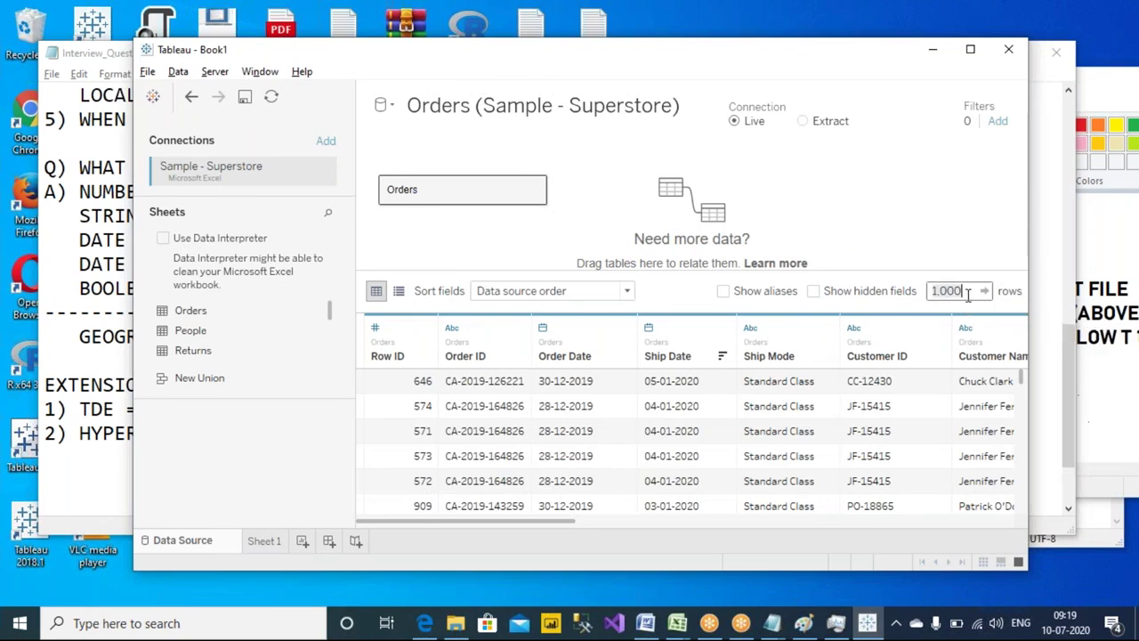
mouse_move(1021, 385)
left_mouse_down()
mouse_move(1021, 504)
mouse_move(1023, 396)
left_mouse_up()
left_click(919, 292)
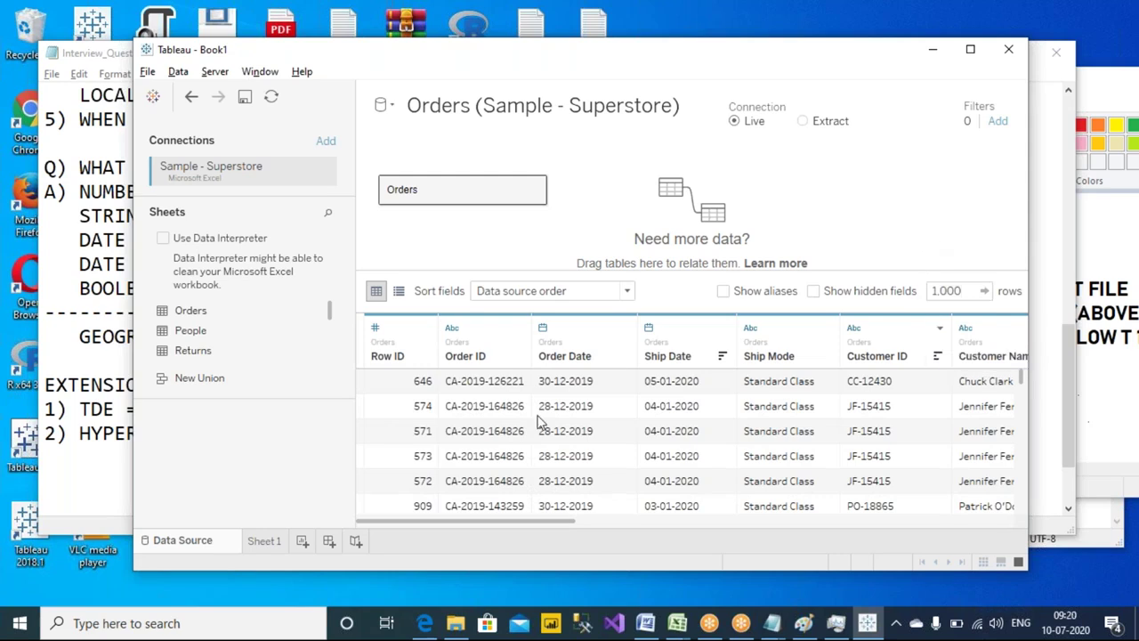
- Examine the available field sorting options for the data grid and order the fields A to Z ascending
left_click(551, 291)
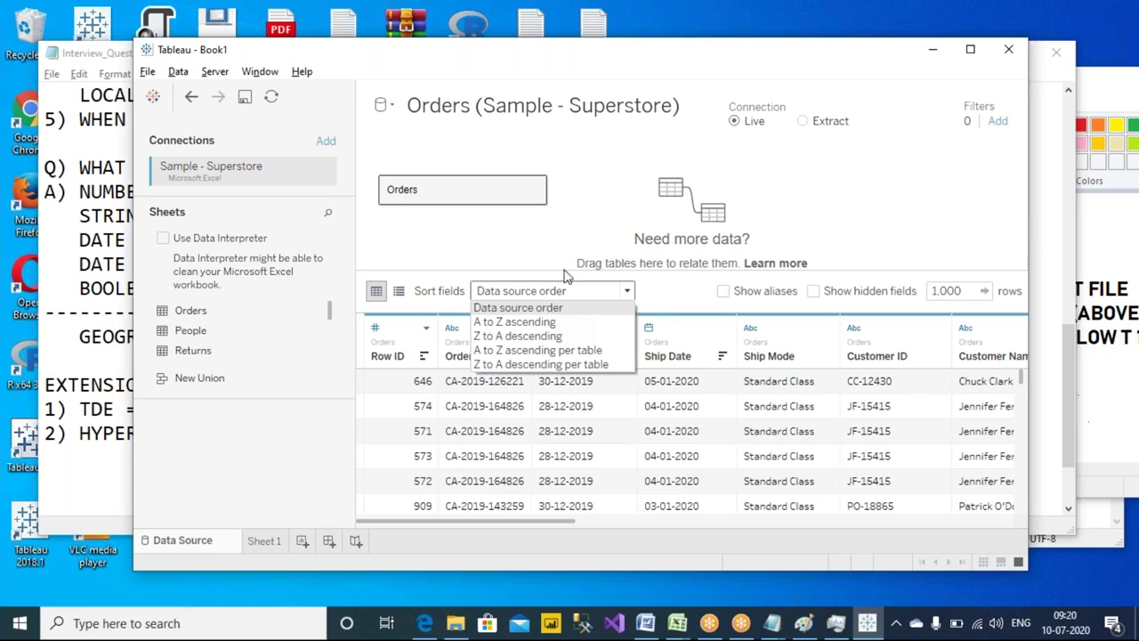
left_click(537, 307)
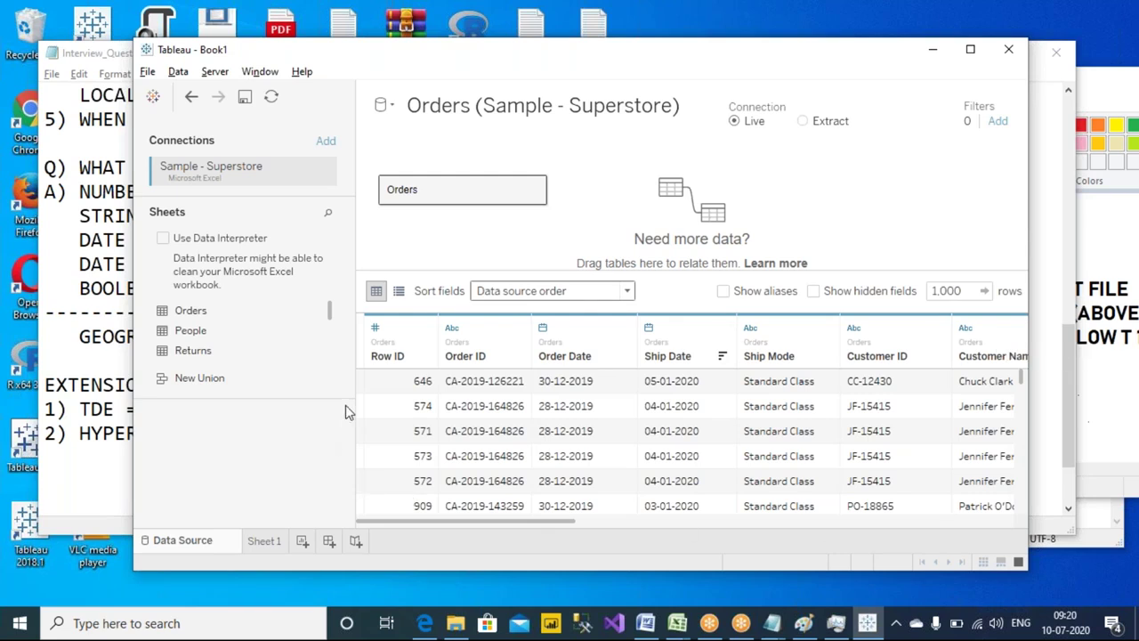
left_click(513, 299)
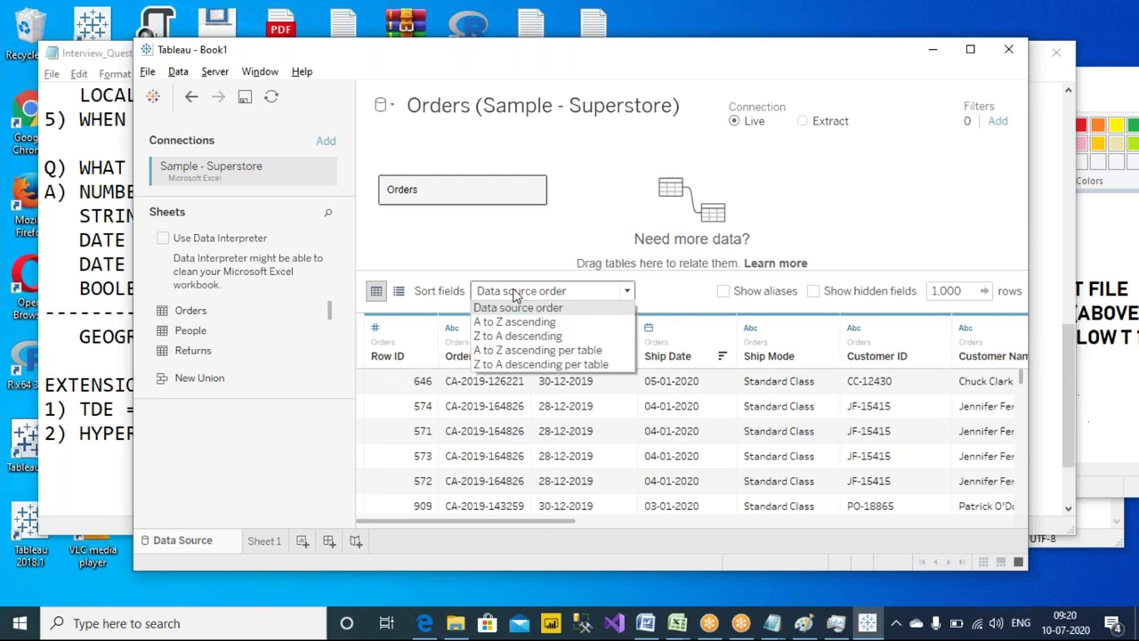
key("Escape")
left_click(513, 290)
left_click(514, 330)
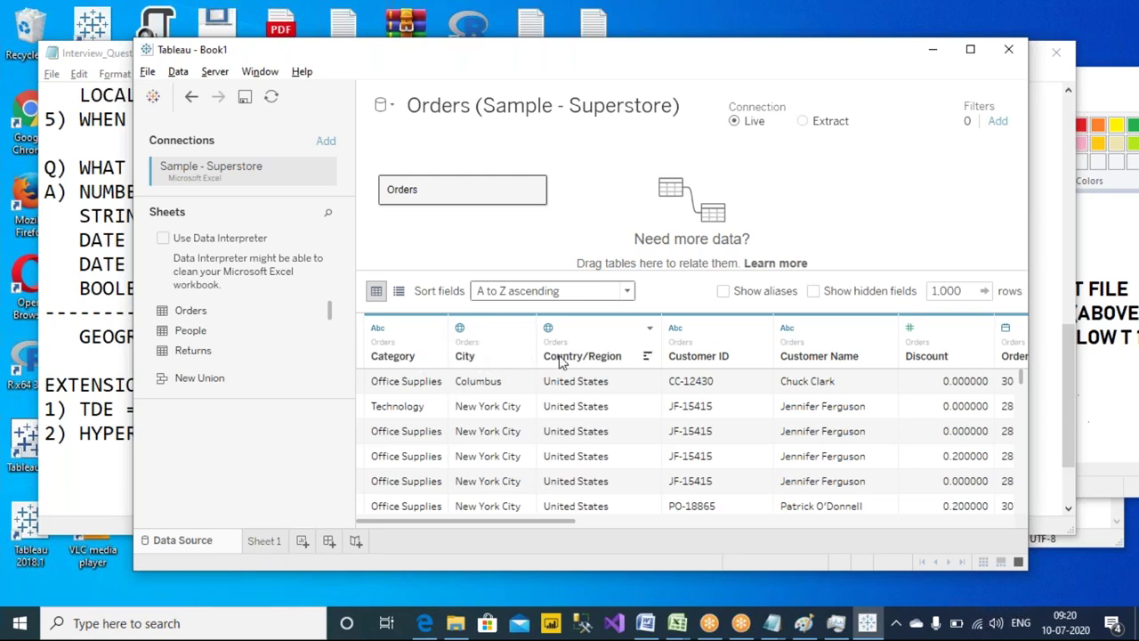
- Order the fields Z to A descending, review the columns through Category, and return the order to A to Z ascending
left_click(533, 291)
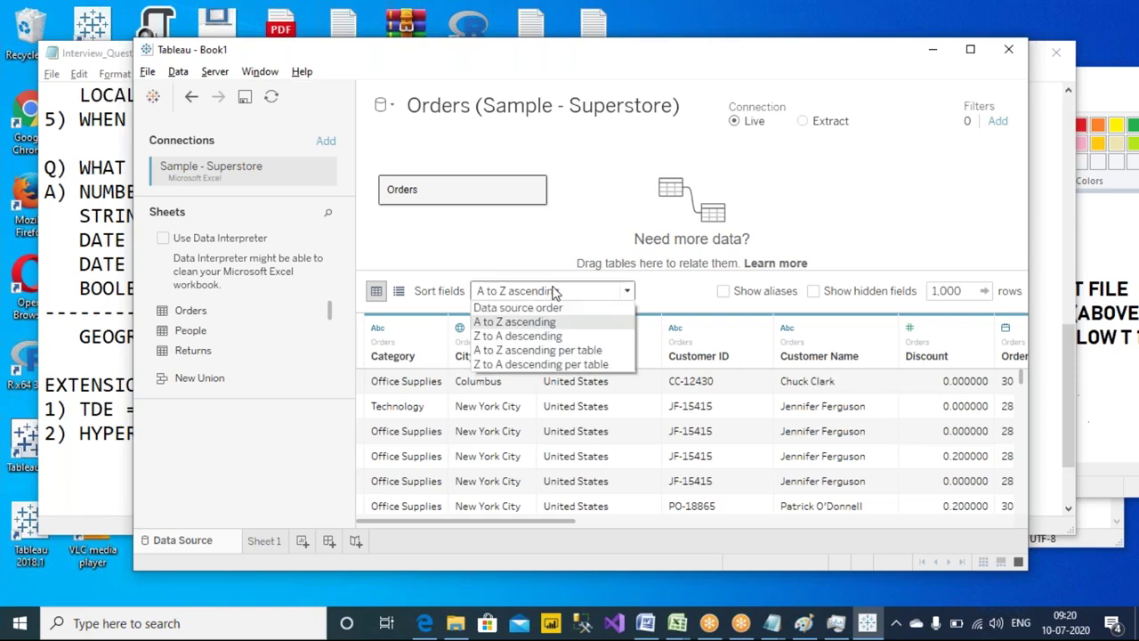
left_click(525, 335)
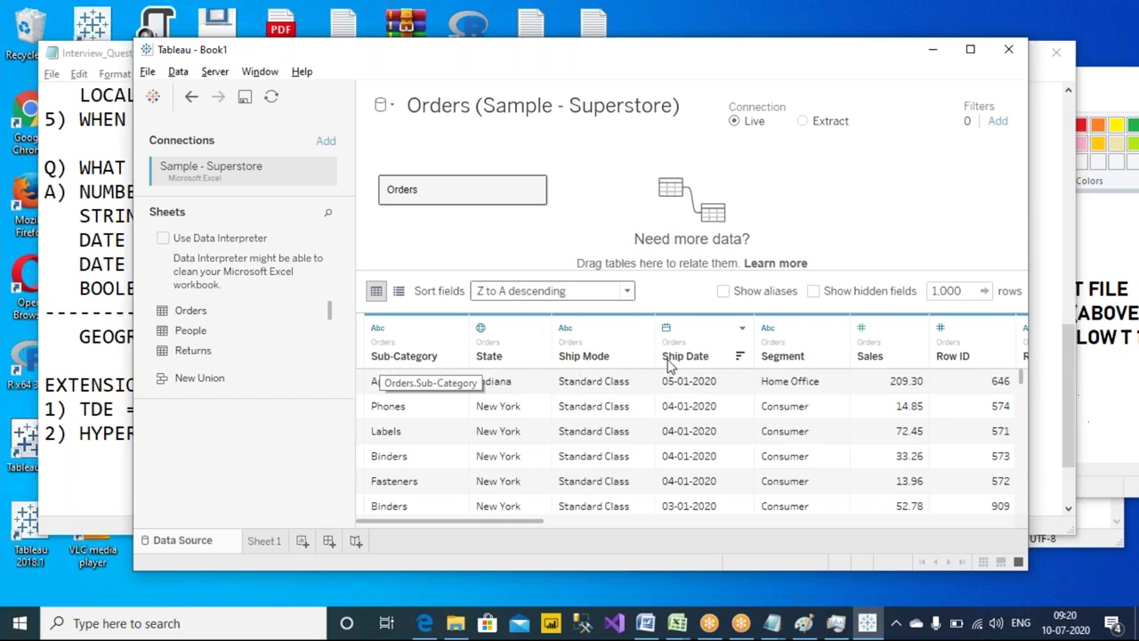
left_click_drag(478, 520, 572, 521)
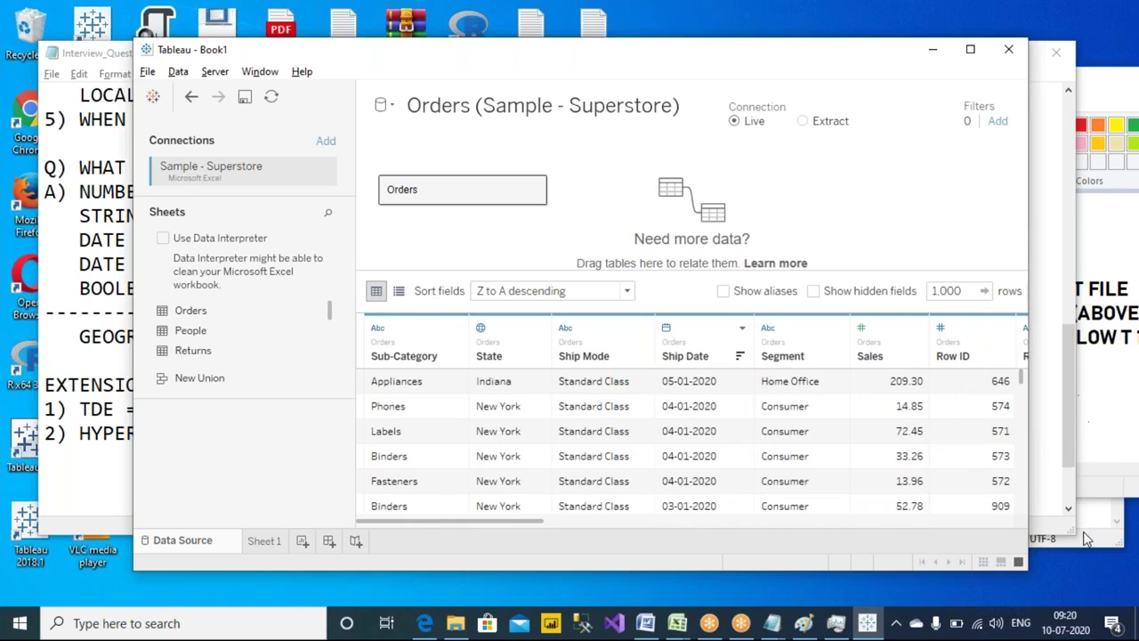
left_click_drag(400, 521, 1065, 522)
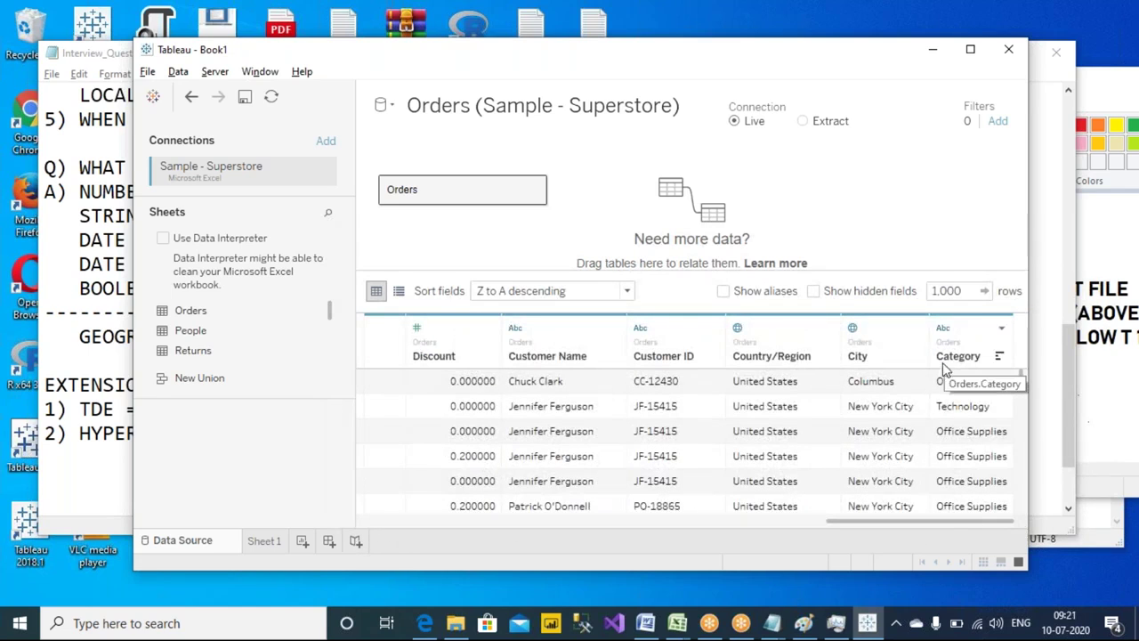
left_click(547, 291)
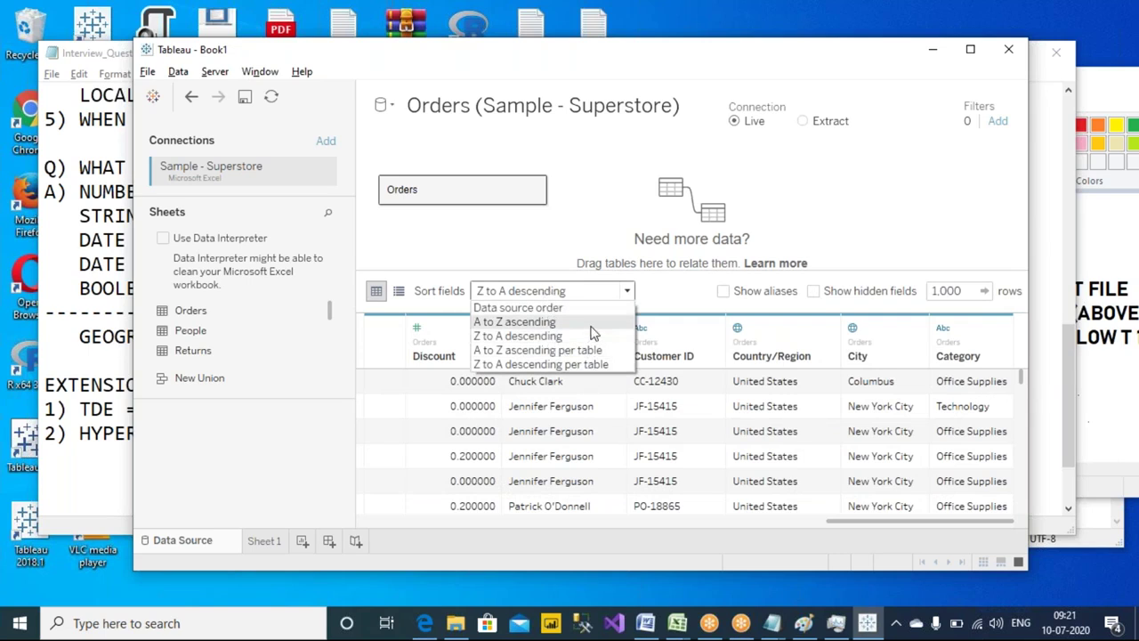
left_click(514, 321)
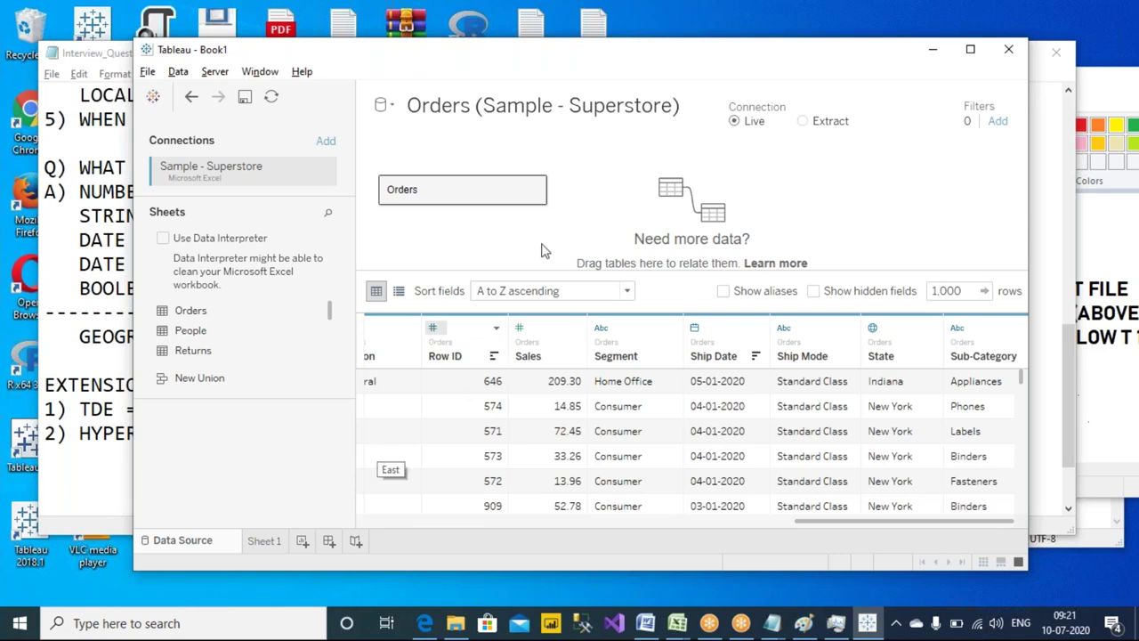
- Circle the data source's Filters area and the Extract connection option, and clear the ink
mouse_move(1018, 95)
left_mouse_down()
mouse_move(954, 89)
mouse_move(1053, 115)
mouse_move(1016, 81)
left_mouse_up()
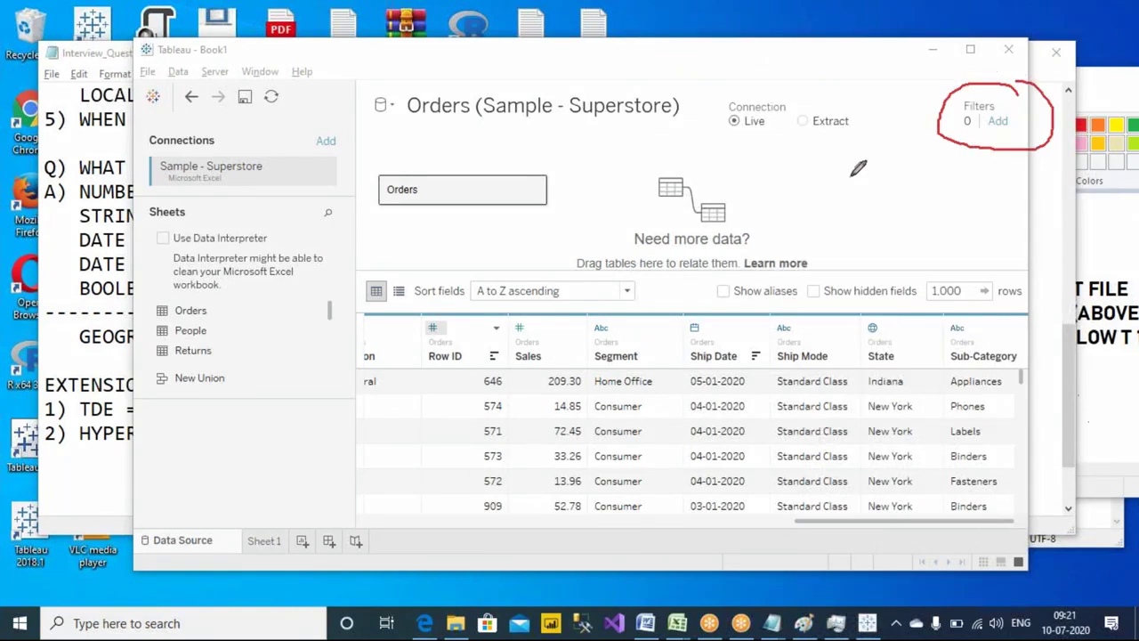
mouse_move(859, 107)
left_mouse_down()
mouse_move(795, 114)
mouse_move(838, 159)
mouse_move(903, 133)
mouse_move(856, 108)
left_mouse_up()
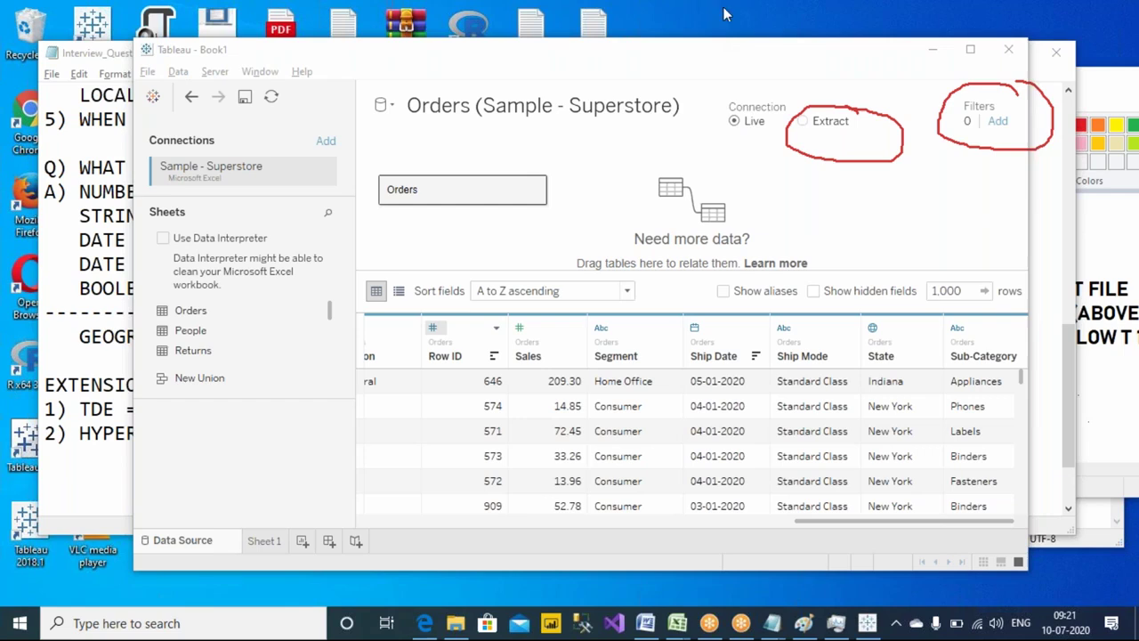
key("Escape")
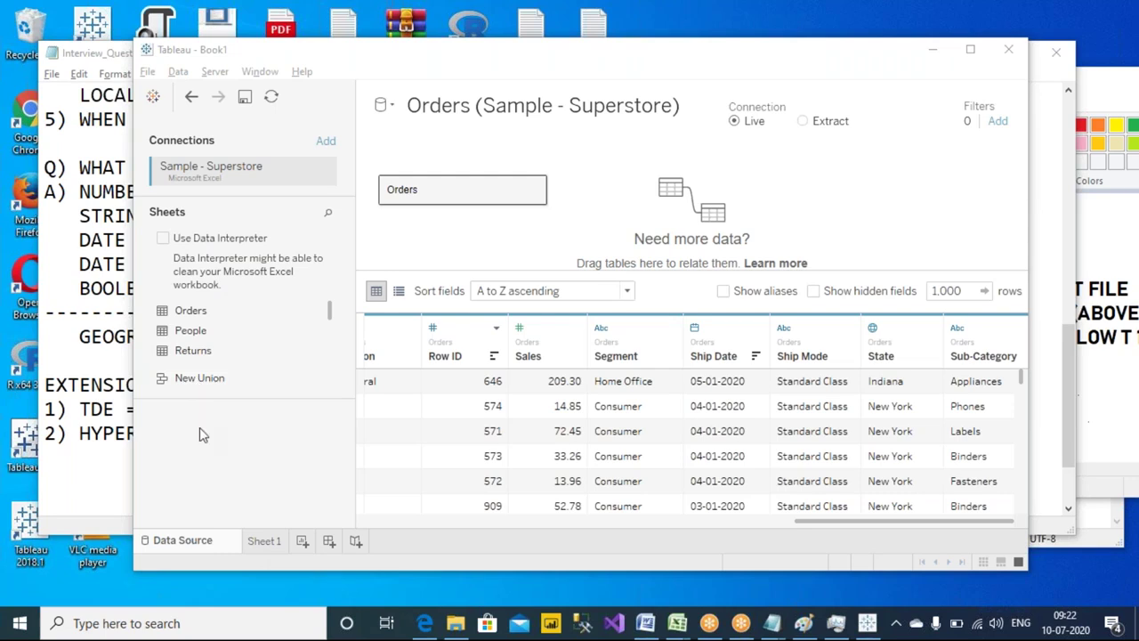
- Open Sheet 1 and circle the Orders (Sample - Superstore) data source listed above the fields
left_click(263, 541)
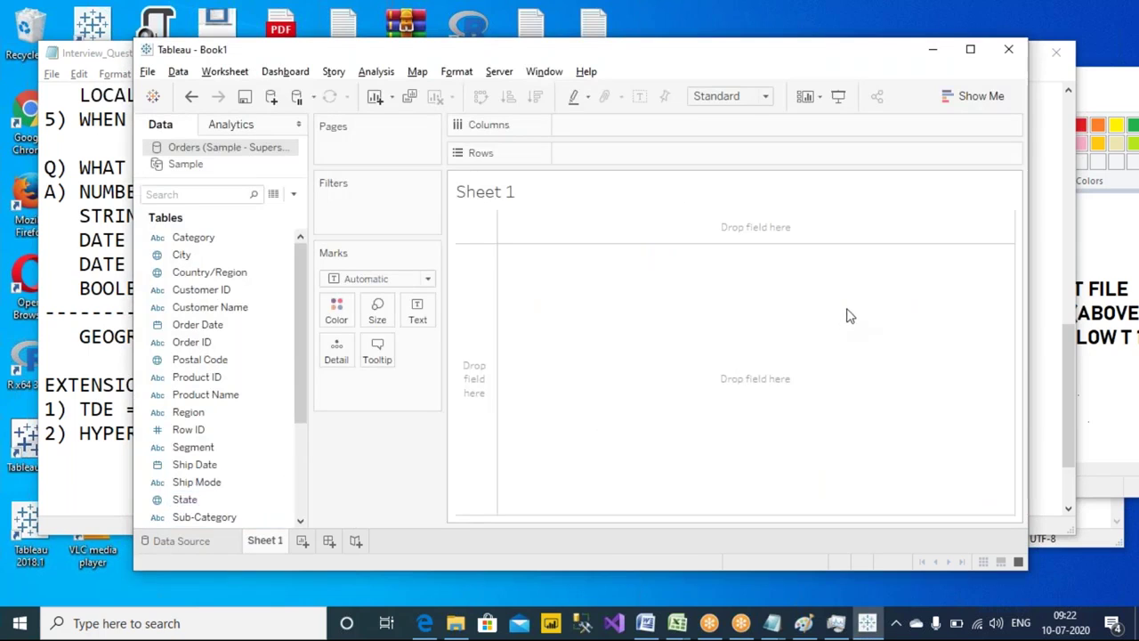
left_click(731, 18)
mouse_move(296, 134)
left_mouse_down()
mouse_move(155, 132)
mouse_move(118, 153)
mouse_move(134, 165)
mouse_move(205, 170)
mouse_move(308, 132)
left_mouse_up()
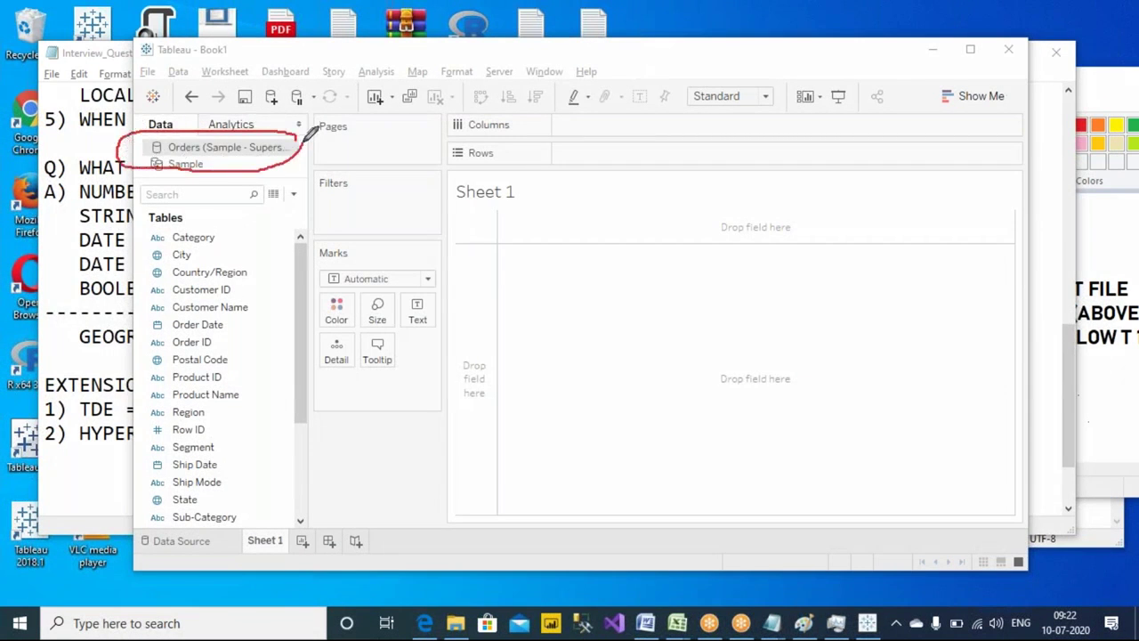
- Clear the ink around the Orders (Sample - Superstore) data source and move the Tableau window aside to uncover the interview notes
left_click_drag(199, 103, 236, 99)
key("Escape")
left_click_drag(383, 54, 671, 134)
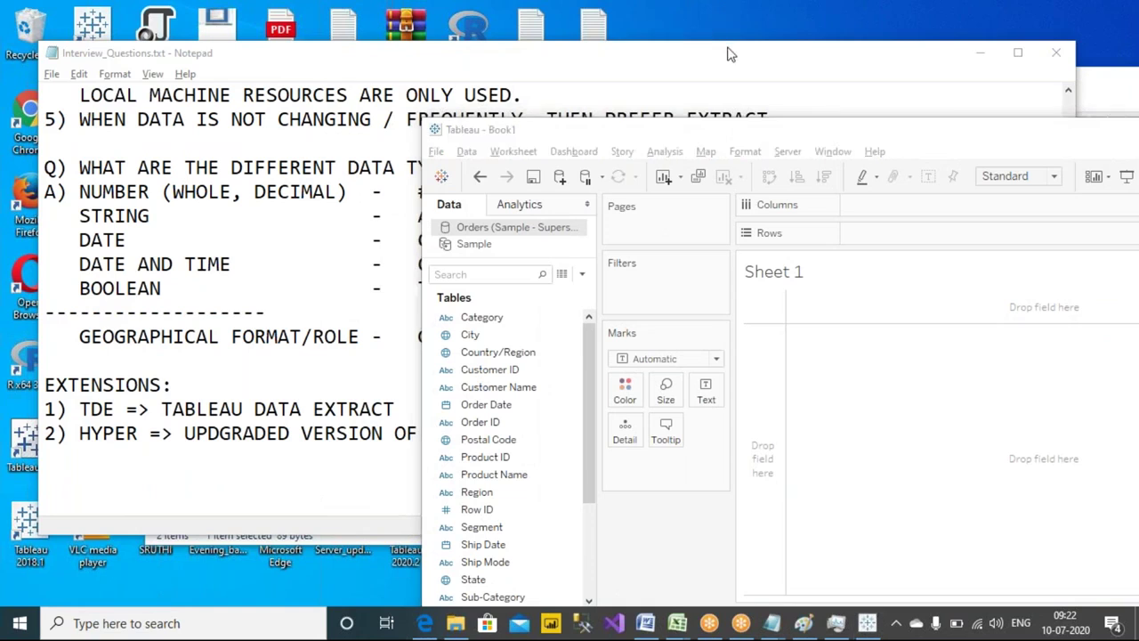
- Handwrite "Live" and "Ext" over the worksheet beside the listed data sources, and clear the ink
key("ctrl+2")
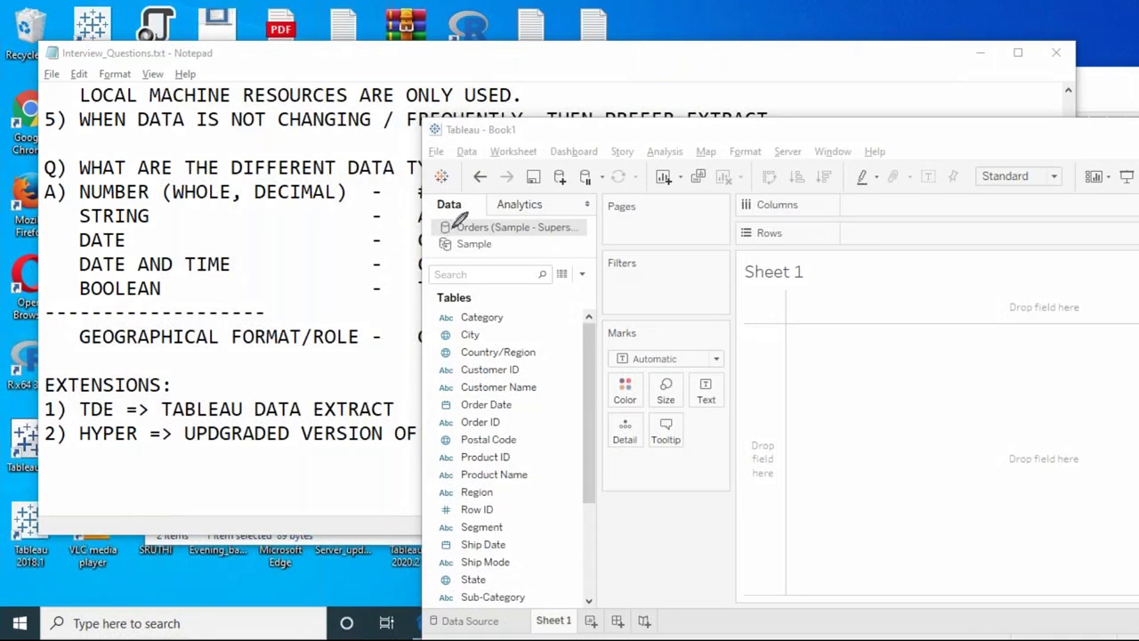
mouse_move(672, 226)
left_mouse_down()
mouse_move(693, 271)
mouse_move(722, 242)
mouse_move(690, 317)
mouse_move(703, 298)
mouse_move(679, 295)
mouse_move(726, 317)
left_mouse_up()
mouse_move(725, 297)
left_mouse_down()
mouse_move(710, 319)
mouse_move(733, 317)
left_mouse_up()
left_click_drag(726, 301, 745, 298)
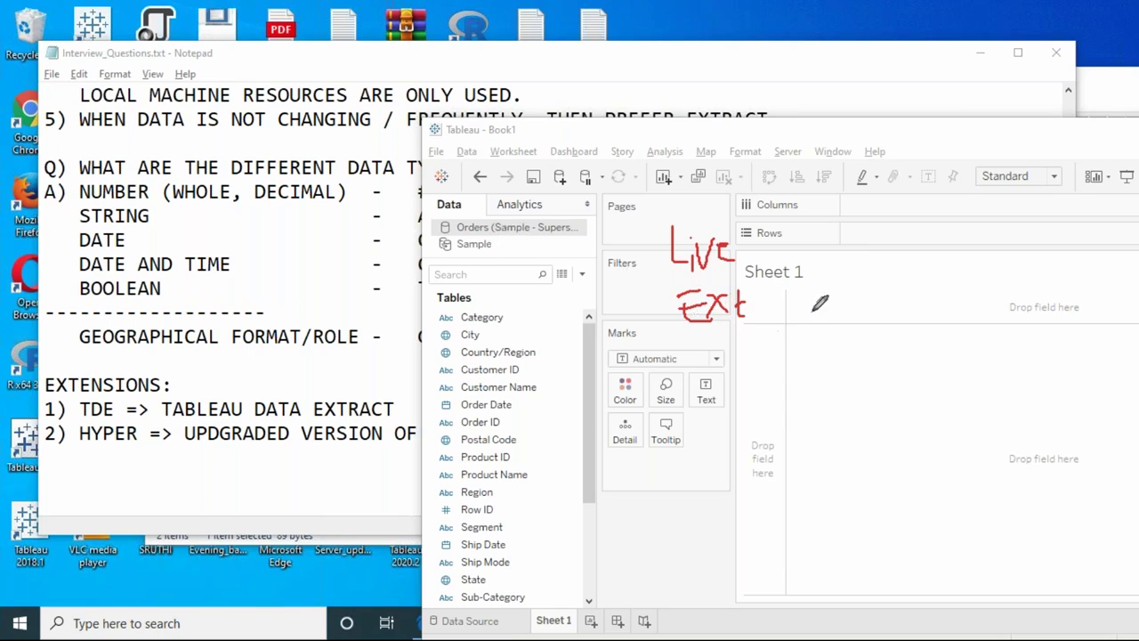
left_click_drag(843, 299, 831, 325)
key("Escape")
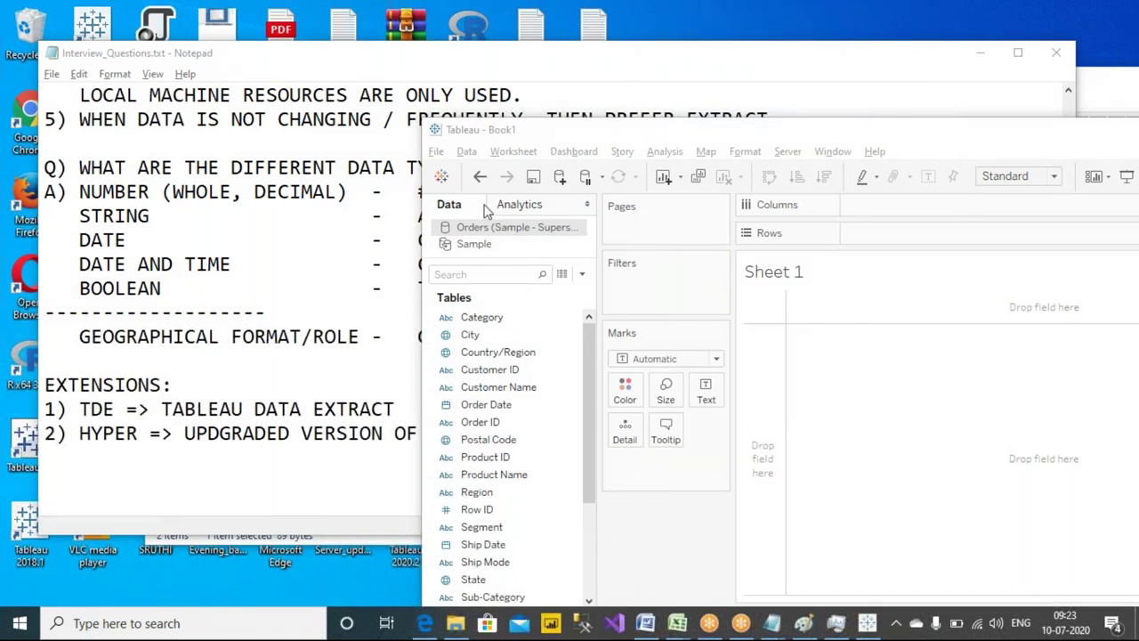
- Underline Measure Names as the divider in the field list, bracket the field groups above and below it, and clear the ink
left_click_drag(569, 129, 526, 22)
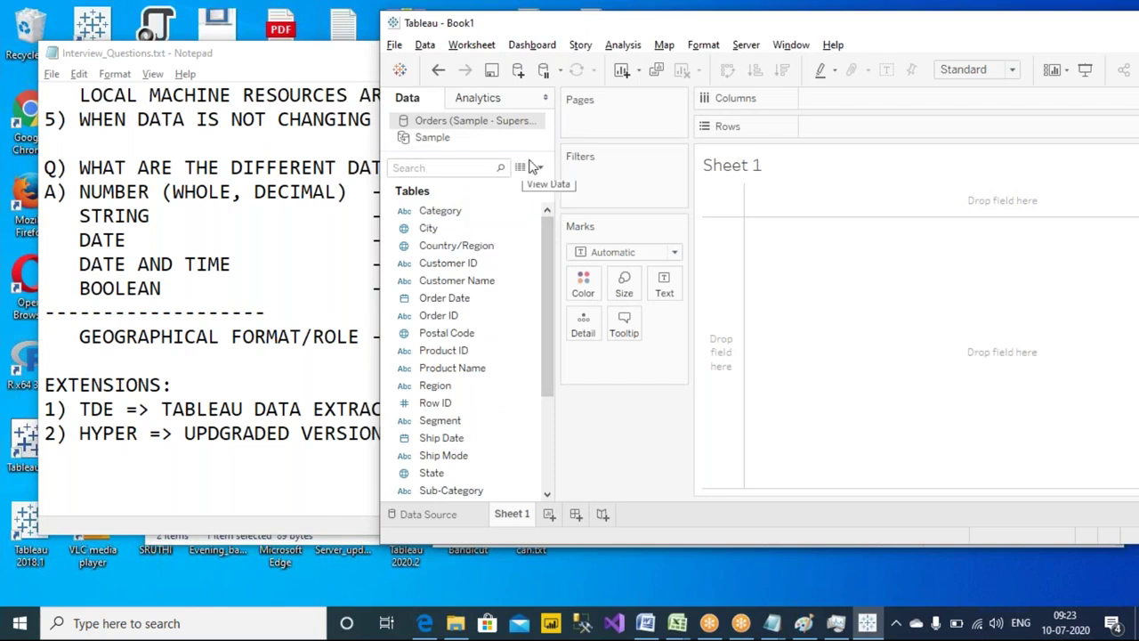
scroll(546, 378, "down", 3)
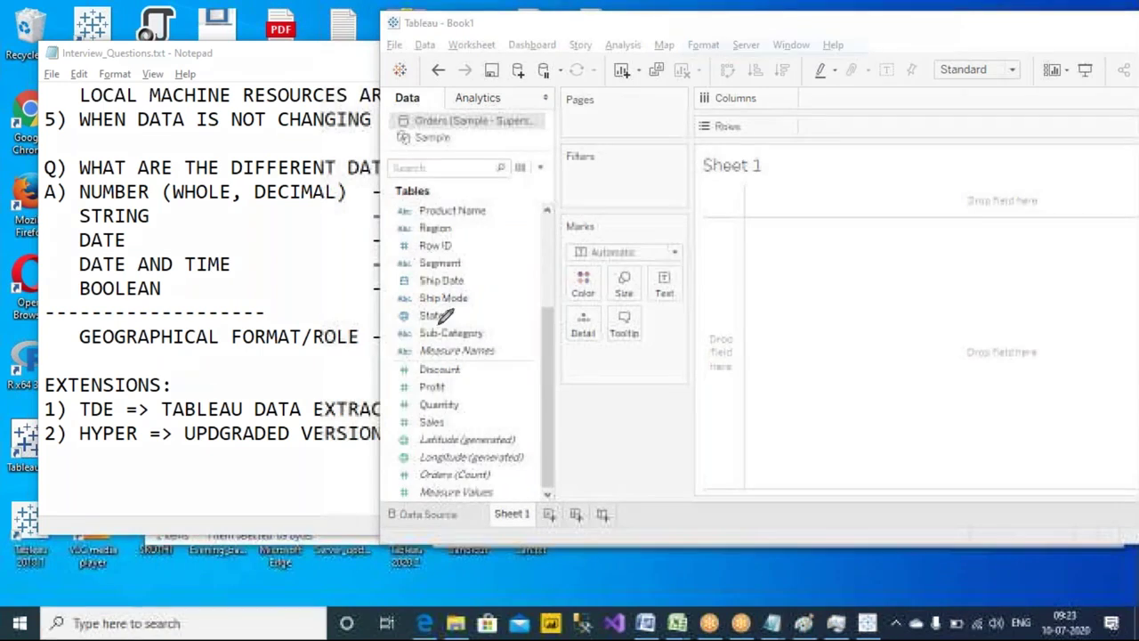
left_click_drag(379, 359, 559, 358)
mouse_move(507, 203)
left_mouse_down()
mouse_move(513, 259)
mouse_move(529, 272)
mouse_move(522, 347)
mouse_move(511, 354)
mouse_move(531, 398)
mouse_move(523, 428)
mouse_move(546, 424)
mouse_move(545, 495)
left_mouse_up()
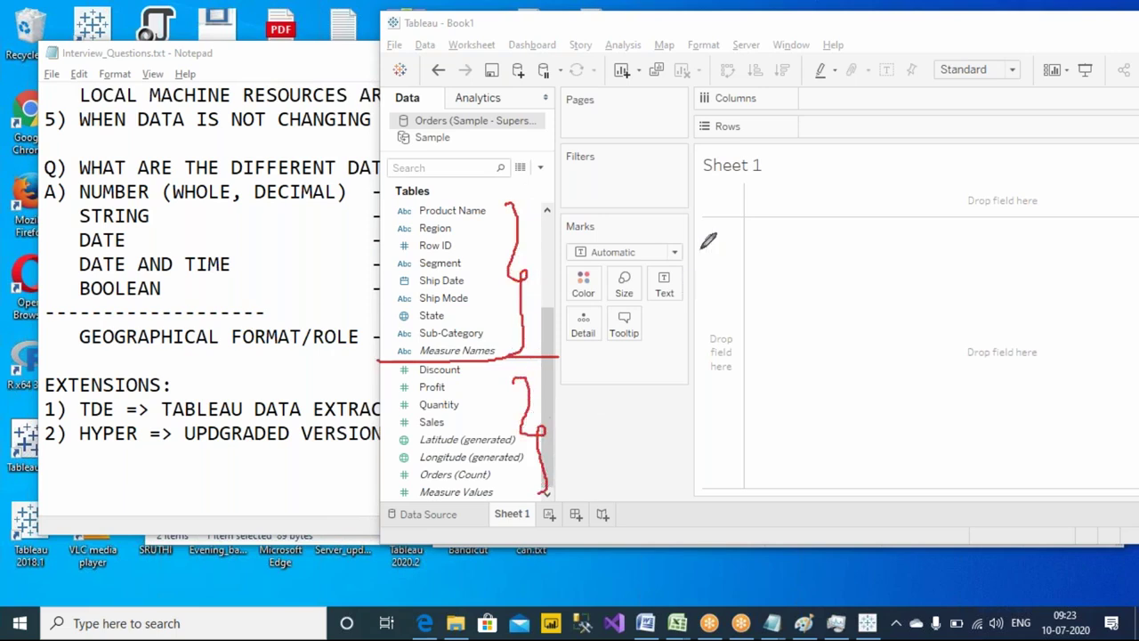
left_click_drag(550, 357, 558, 360)
left_click(503, 267)
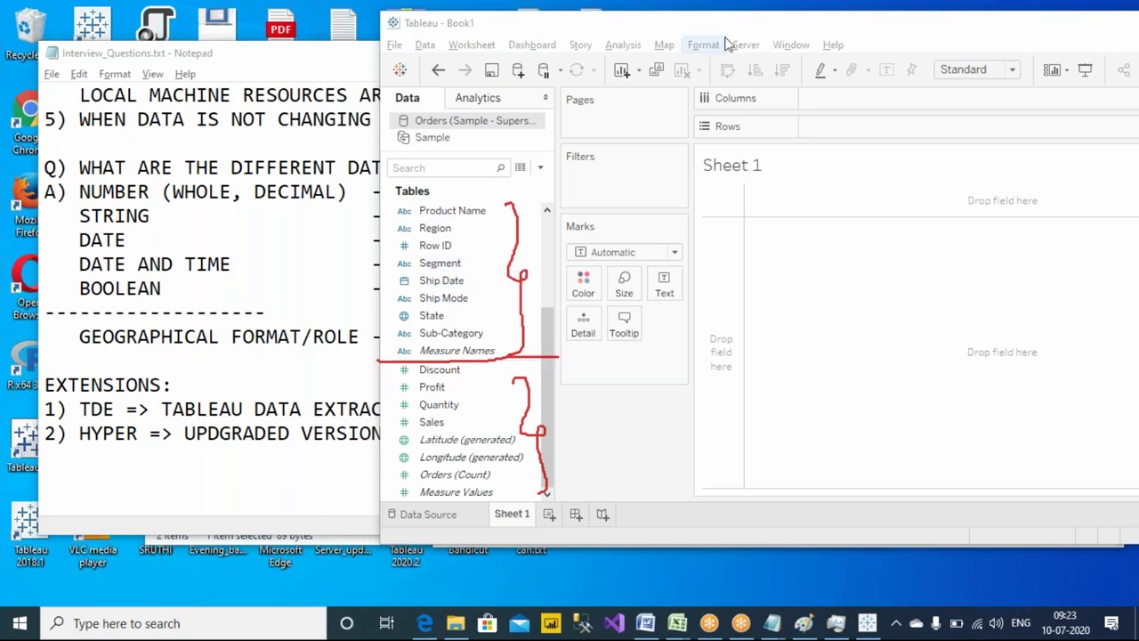
left_click_drag(544, 30, 375, 56)
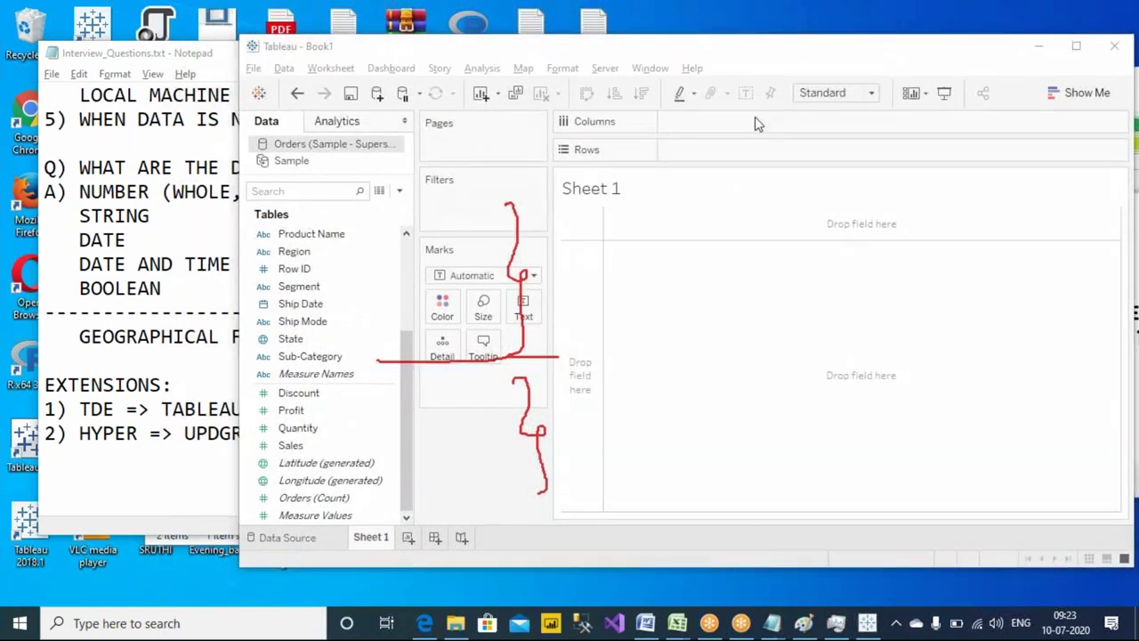
key("e")
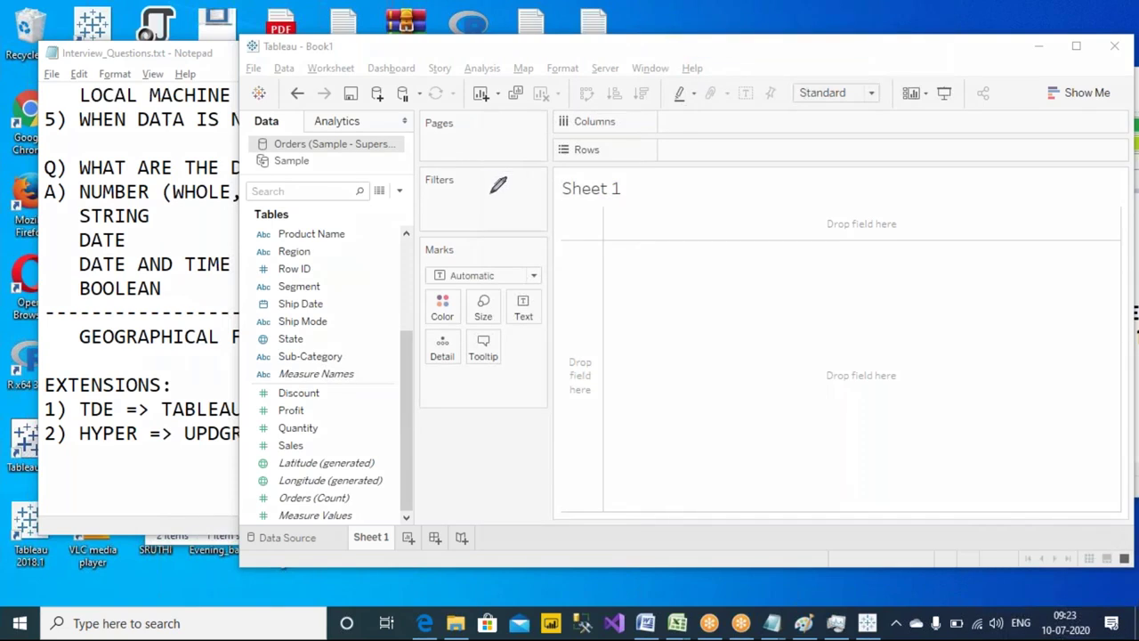
- Tick the Pages, Filters, Columns and Rows areas, label them with a boxed "Shelf's" note, and clear the ink
left_click_drag(482, 144, 519, 132)
left_click_drag(482, 198, 530, 190)
left_click_drag(686, 117, 724, 107)
left_click_drag(697, 153, 732, 143)
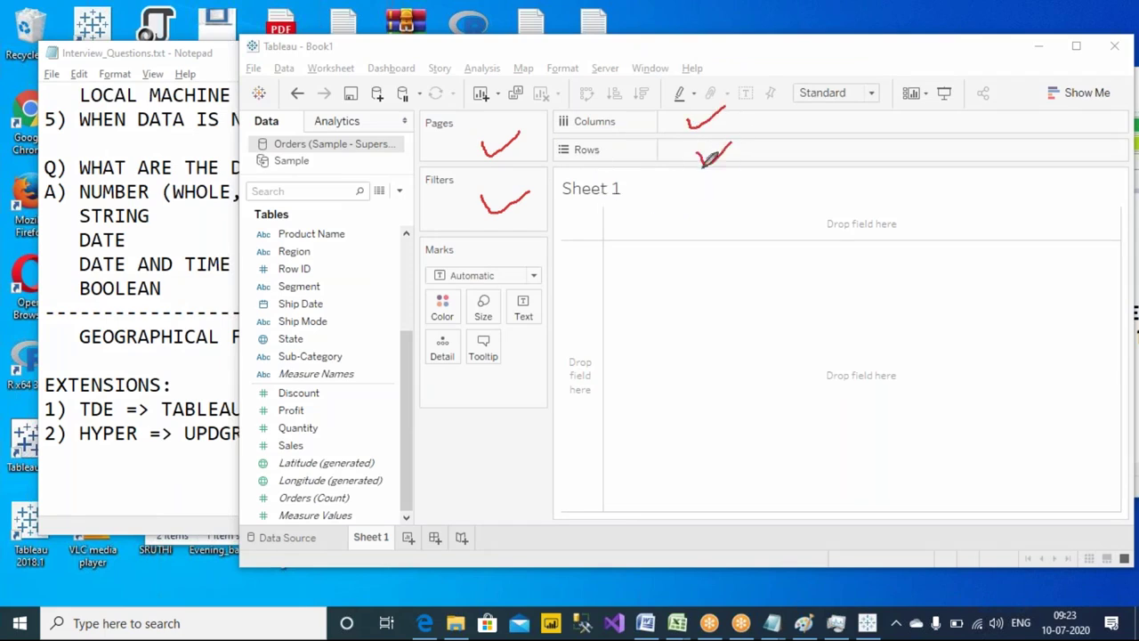
left_click_drag(663, 204, 734, 203)
mouse_move(758, 165)
left_mouse_down()
mouse_move(759, 205)
mouse_move(771, 188)
mouse_move(785, 205)
mouse_move(809, 157)
mouse_move(807, 229)
left_mouse_up()
mouse_move(834, 175)
left_mouse_down()
mouse_move(823, 205)
mouse_move(876, 191)
mouse_move(872, 220)
mouse_move(850, 188)
mouse_move(862, 162)
left_mouse_up()
mouse_move(741, 242)
left_mouse_down()
mouse_move(911, 239)
mouse_move(898, 137)
mouse_move(806, 131)
mouse_move(726, 169)
mouse_move(719, 244)
mouse_move(782, 254)
left_mouse_up()
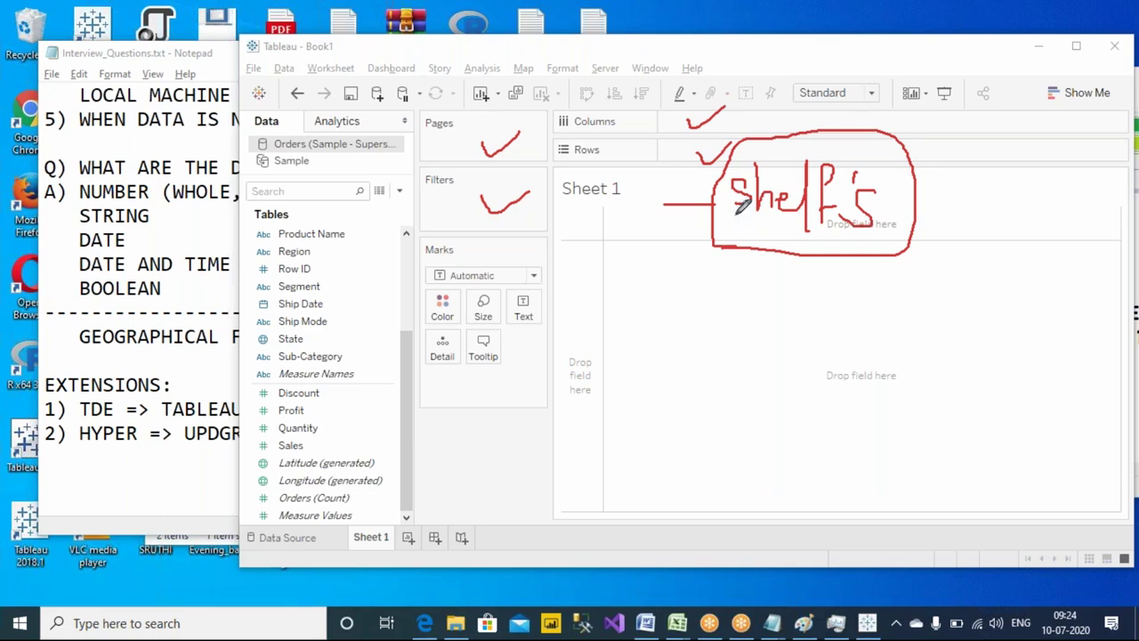
key("Escape")
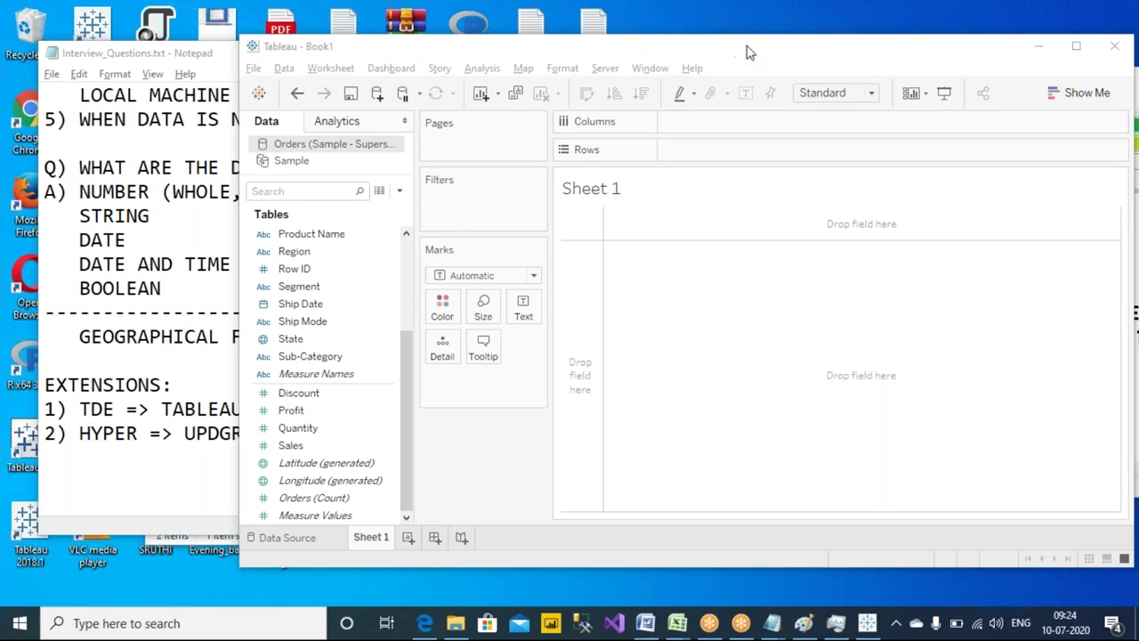
- Draw an arrow from the Pages shelf to a boxed "ANIMATION" note, and clear the ink
mouse_move(507, 135)
left_mouse_down()
mouse_move(663, 248)
mouse_move(651, 254)
mouse_move(676, 229)
left_mouse_up()
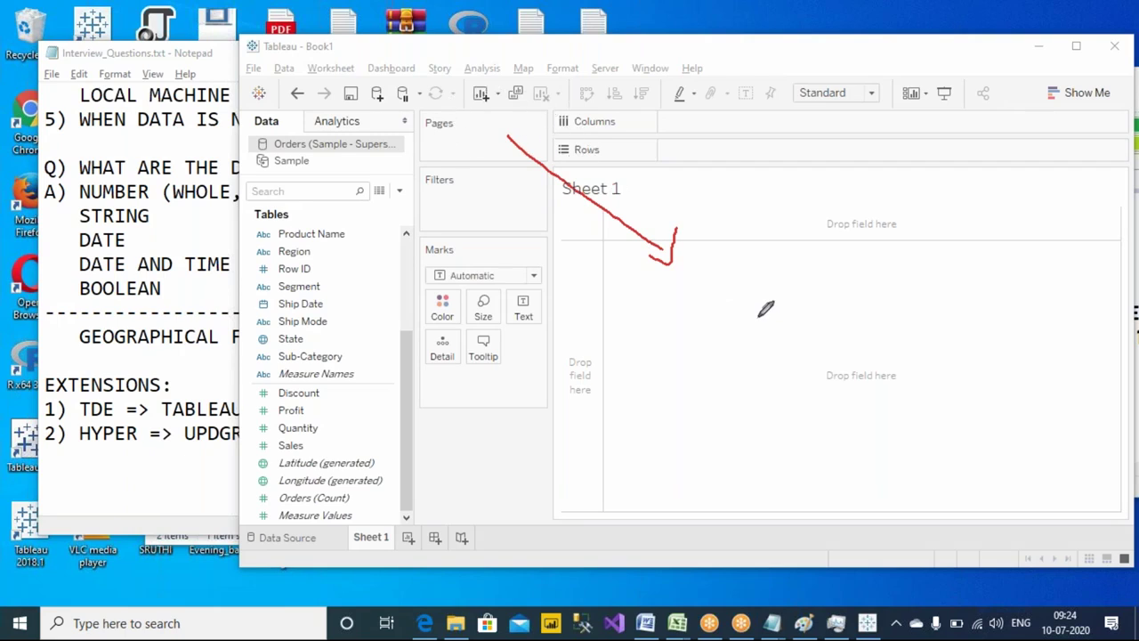
mouse_move(699, 289)
left_mouse_down()
mouse_move(701, 258)
mouse_move(713, 273)
mouse_move(700, 279)
mouse_move(691, 272)
mouse_move(730, 274)
mouse_move(736, 249)
mouse_move(751, 267)
mouse_move(757, 244)
mouse_move(763, 269)
mouse_move(778, 253)
mouse_move(776, 270)
mouse_move(788, 272)
mouse_move(795, 251)
mouse_move(815, 281)
mouse_move(816, 244)
mouse_move(820, 281)
mouse_move(850, 243)
mouse_move(850, 281)
mouse_move(863, 251)
mouse_move(866, 272)
mouse_move(893, 264)
mouse_move(900, 285)
mouse_move(917, 255)
left_mouse_up()
mouse_move(662, 316)
left_mouse_down()
mouse_move(975, 299)
mouse_move(963, 222)
mouse_move(733, 202)
mouse_move(640, 278)
mouse_move(681, 324)
left_mouse_up()
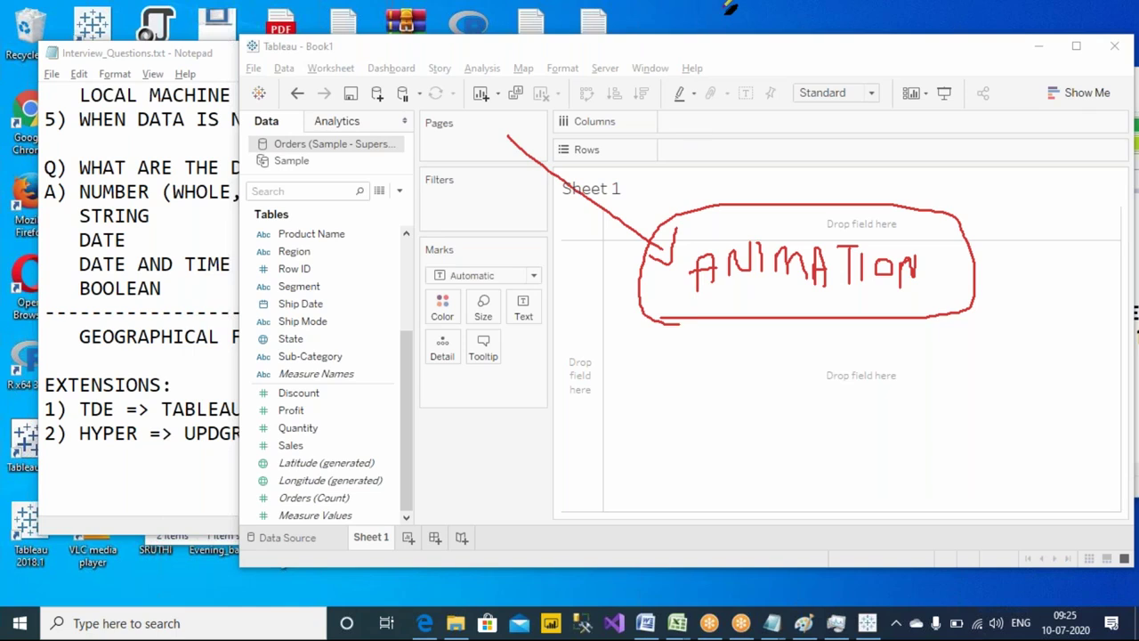
key("Escape")
- Outline the Sheet 1 view area, point an arrow at its title, and bracket the two field groups
key("ctrl+2")
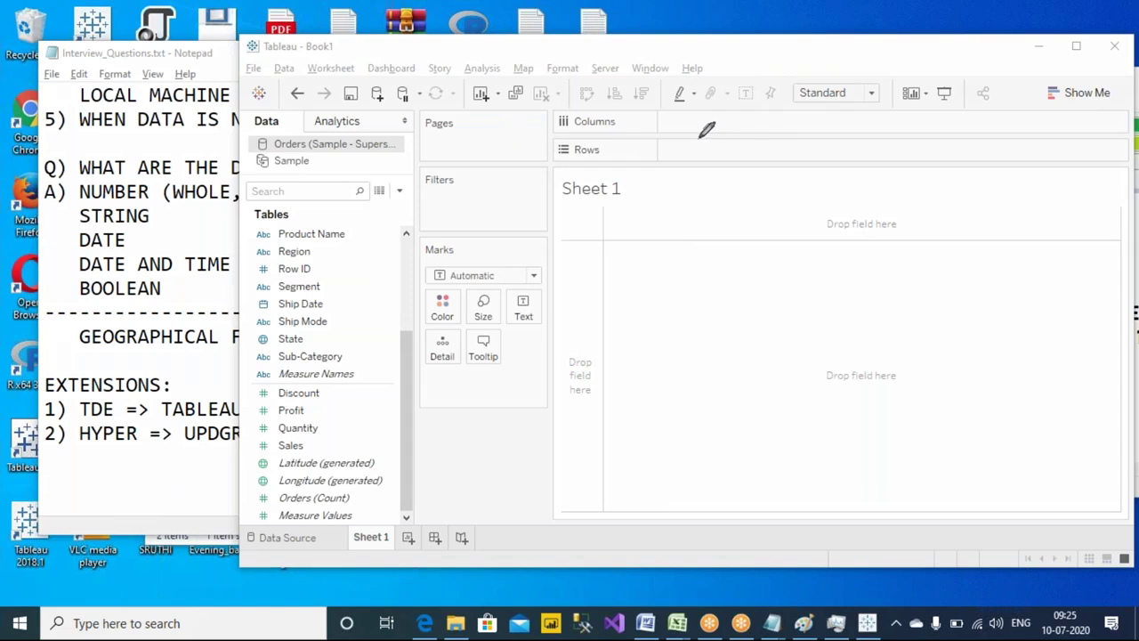
mouse_move(558, 174)
left_mouse_down()
mouse_move(1084, 182)
mouse_move(1122, 204)
mouse_move(1120, 514)
mouse_move(579, 488)
mouse_move(549, 356)
mouse_move(562, 172)
left_mouse_up()
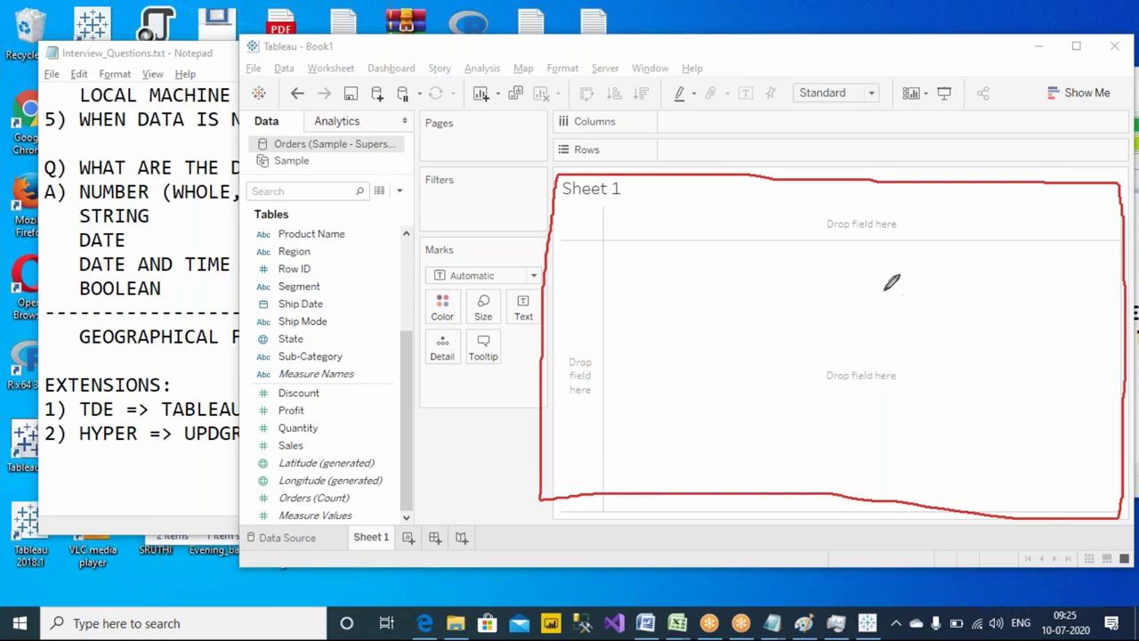
mouse_move(664, 190)
left_mouse_down()
mouse_move(626, 190)
mouse_move(650, 203)
left_mouse_up()
mouse_move(377, 212)
left_mouse_down()
mouse_move(359, 265)
mouse_move(374, 274)
mouse_move(367, 343)
left_mouse_up()
mouse_move(356, 395)
left_mouse_down()
mouse_move(377, 438)
mouse_move(372, 516)
left_mouse_up()
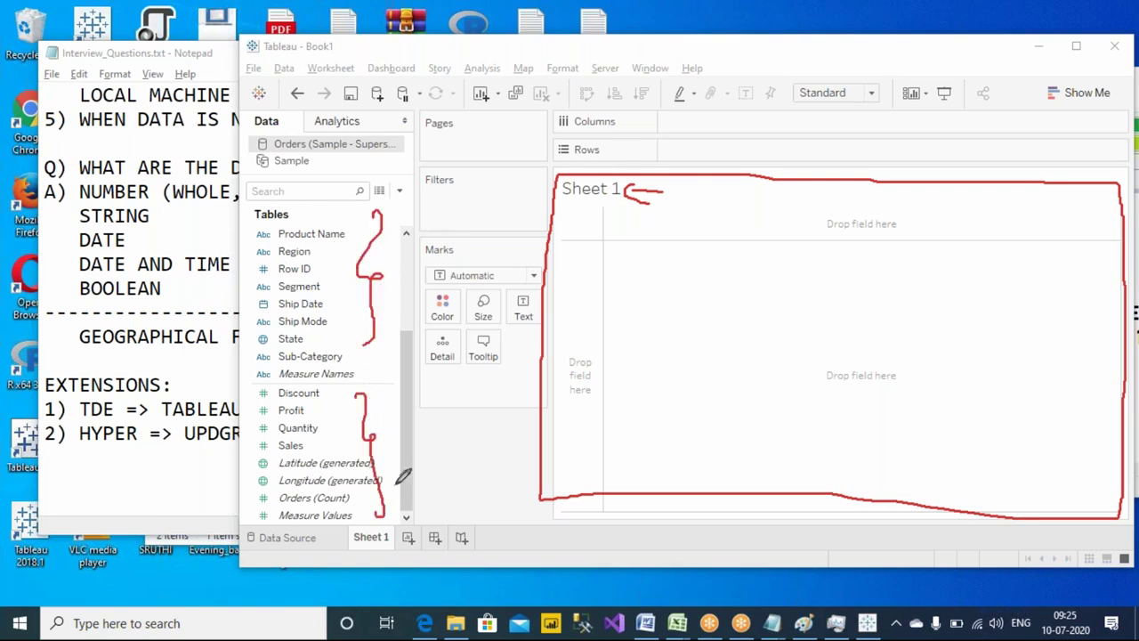
- Circle the three "Drop field here" areas of the view, and clear the ink
mouse_move(906, 194)
left_mouse_down()
mouse_move(923, 254)
mouse_move(894, 196)
left_mouse_up()
mouse_move(615, 333)
left_mouse_down()
mouse_move(541, 341)
mouse_move(554, 419)
mouse_move(618, 336)
left_mouse_up()
mouse_move(926, 356)
left_mouse_down()
mouse_move(882, 420)
mouse_move(935, 357)
left_mouse_up()
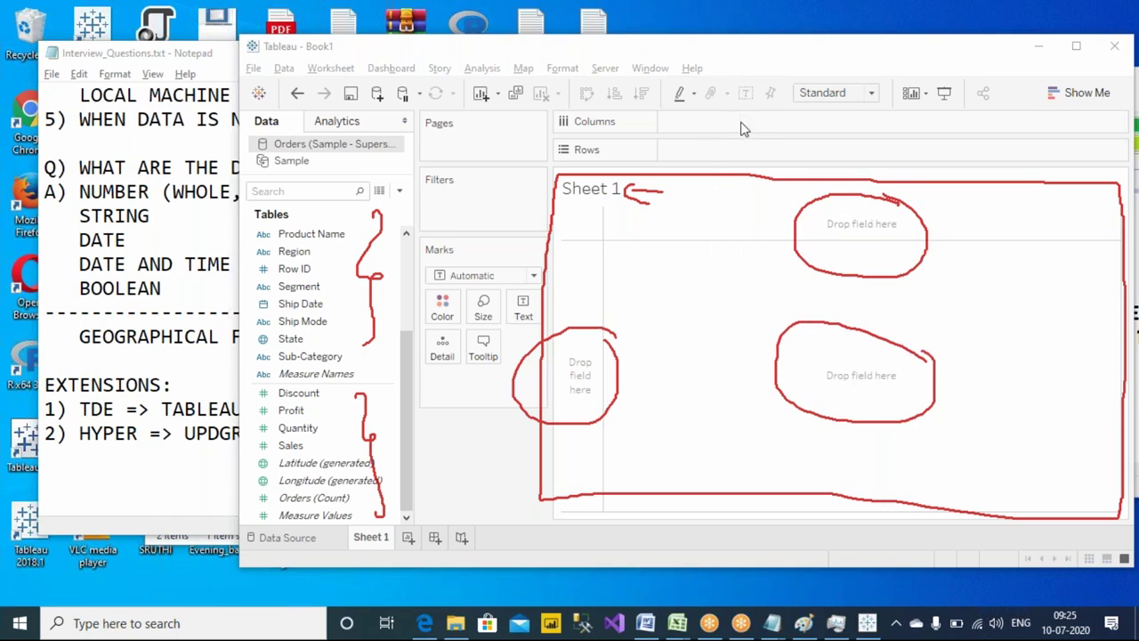
key("Escape")
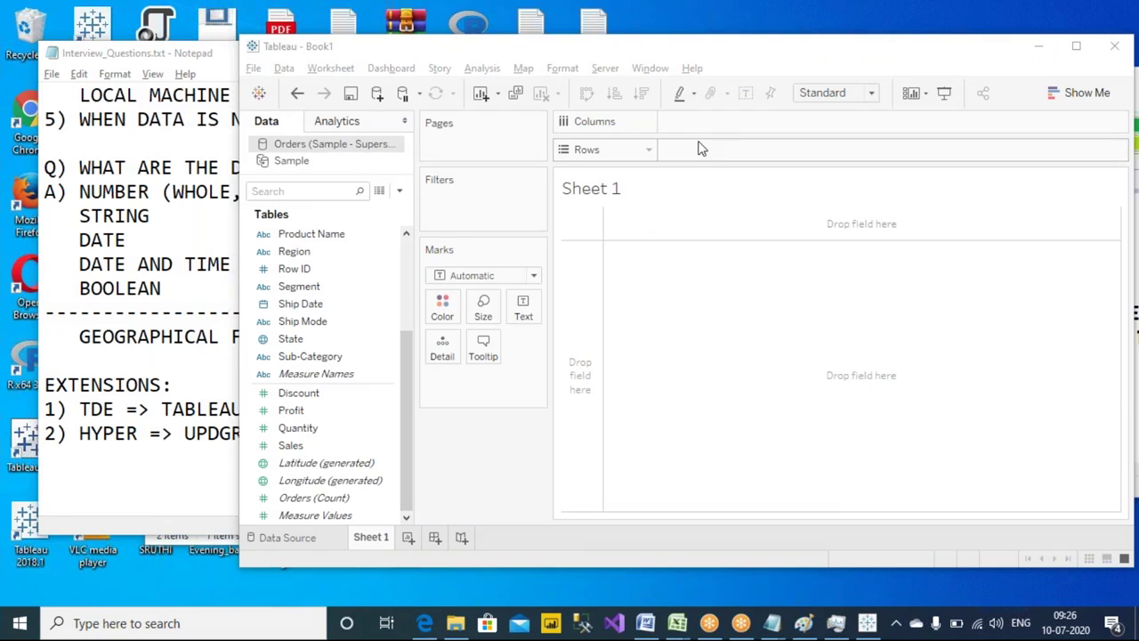
- Outline the Marks area, label it "Marks card" in quotation marks with an arrow, and draw a second arrow from it
key("ctrl+2")
mouse_move(416, 236)
left_mouse_down()
mouse_move(521, 236)
mouse_move(555, 252)
mouse_move(544, 411)
mouse_move(417, 418)
mouse_move(425, 238)
left_mouse_up()
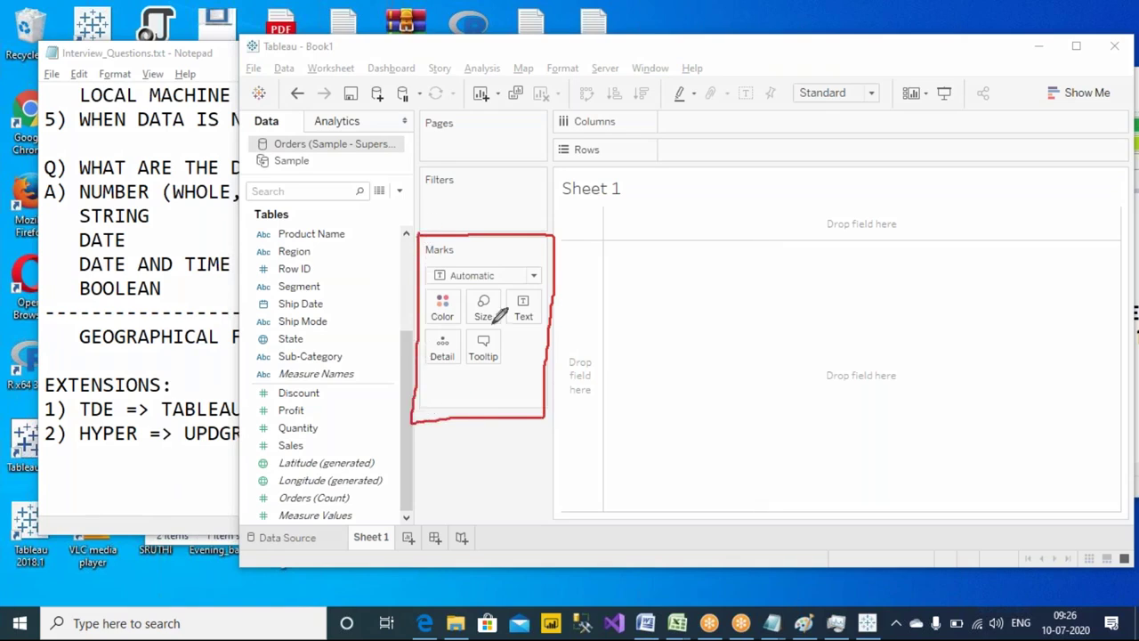
mouse_move(547, 349)
left_mouse_down()
mouse_move(687, 346)
mouse_move(686, 360)
mouse_move(725, 341)
mouse_move(772, 348)
mouse_move(780, 333)
mouse_move(790, 348)
mouse_move(797, 336)
mouse_move(800, 353)
mouse_move(854, 339)
mouse_move(898, 347)
left_mouse_up()
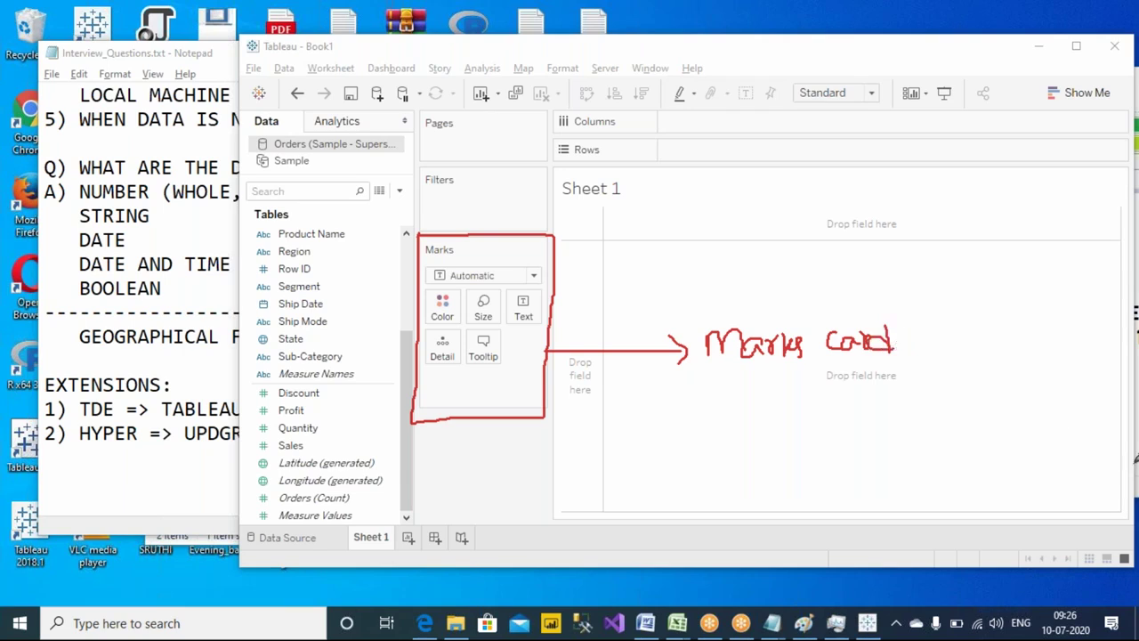
left_click_drag(698, 309, 706, 322)
left_click_drag(893, 305, 901, 323)
left_click_drag(545, 403, 733, 461)
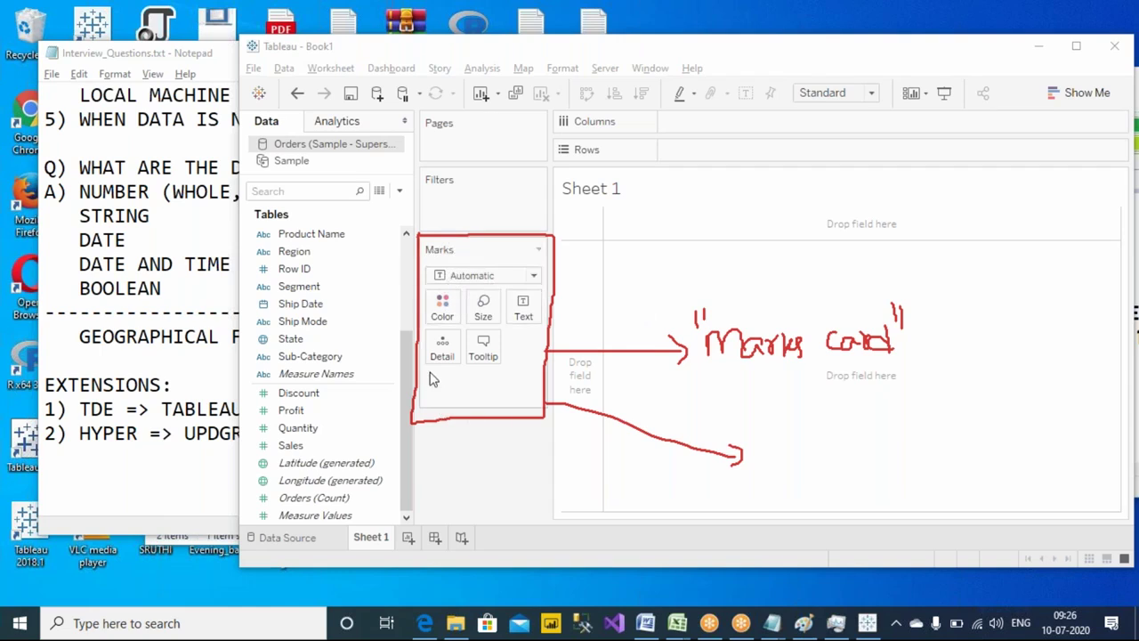
- Examine the mark types offered on the Marks card, leave the type at Automatic, and clear the ink
left_click(500, 281)
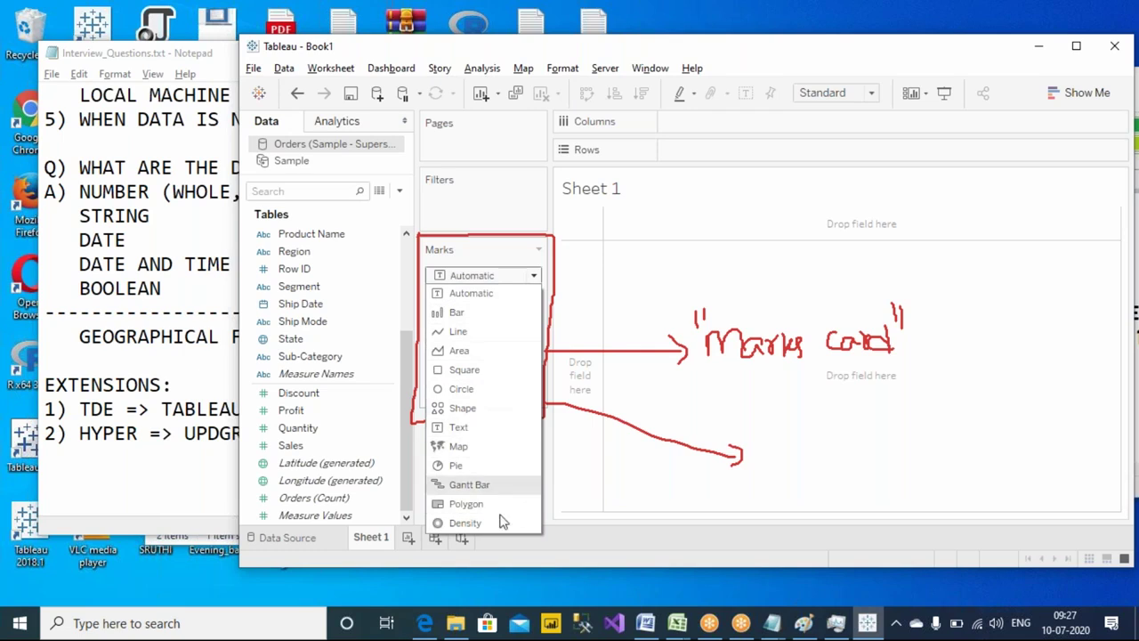
left_click(545, 401)
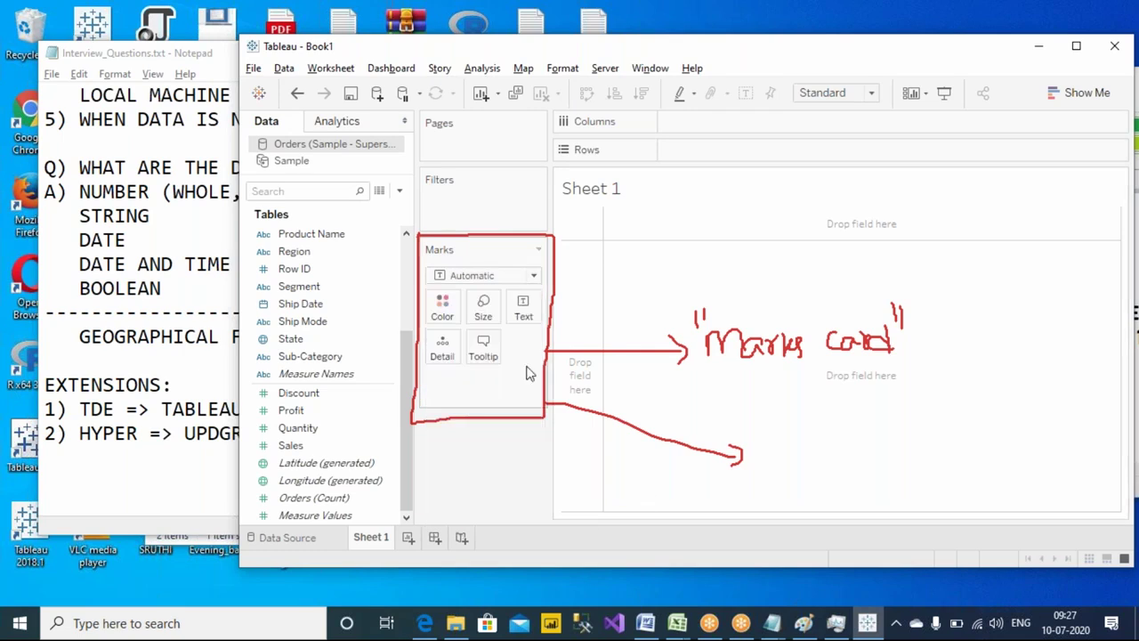
left_click(515, 276)
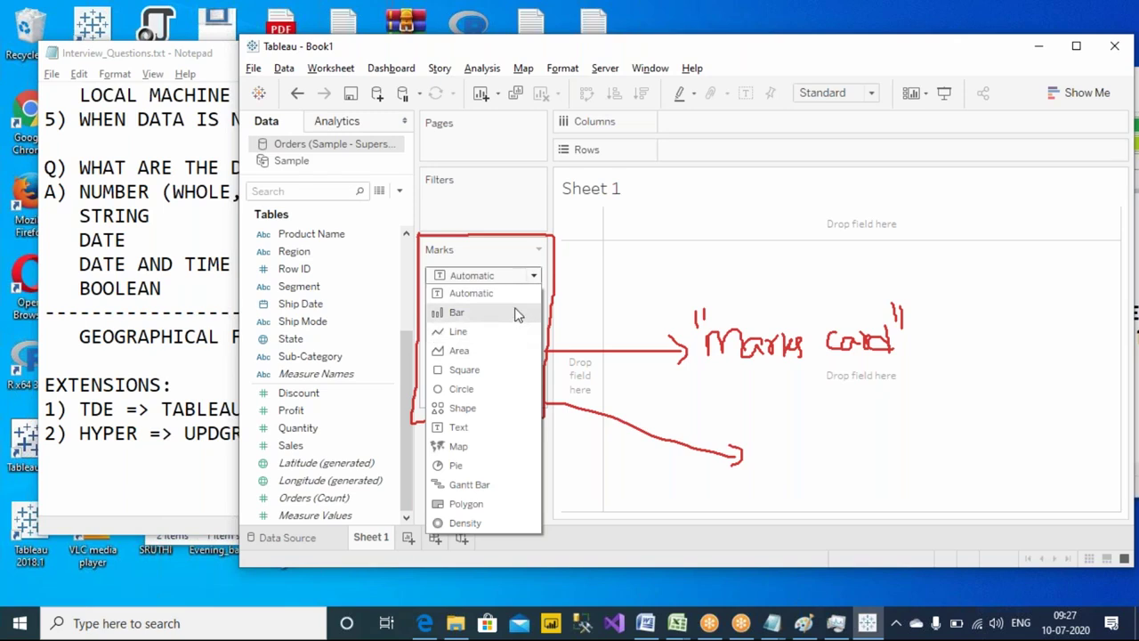
left_click(640, 388)
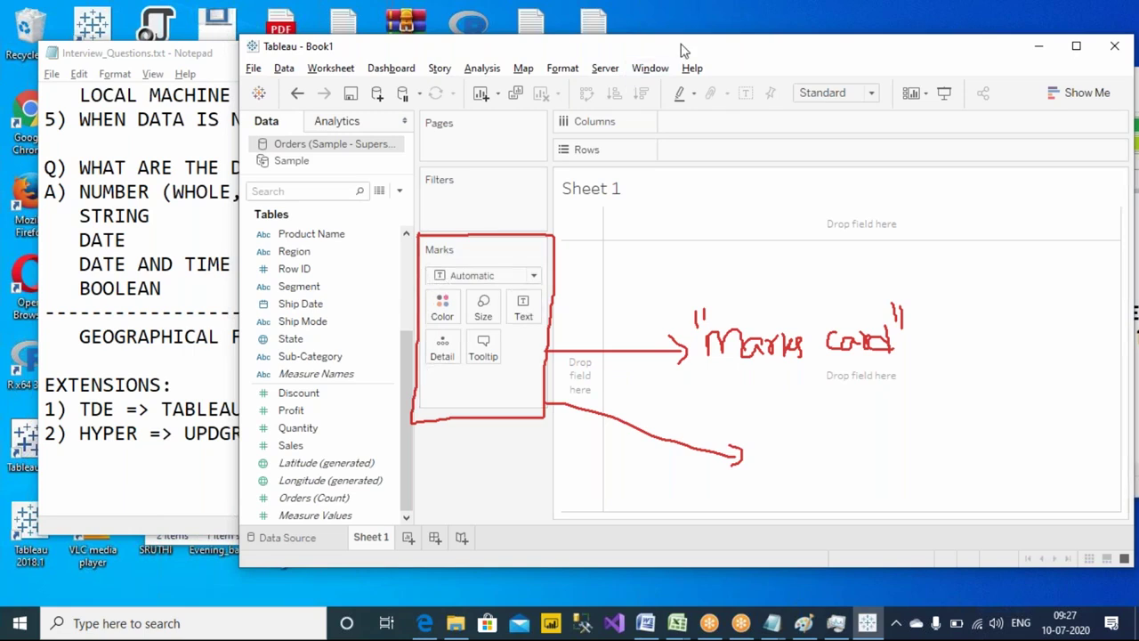
key("Escape")
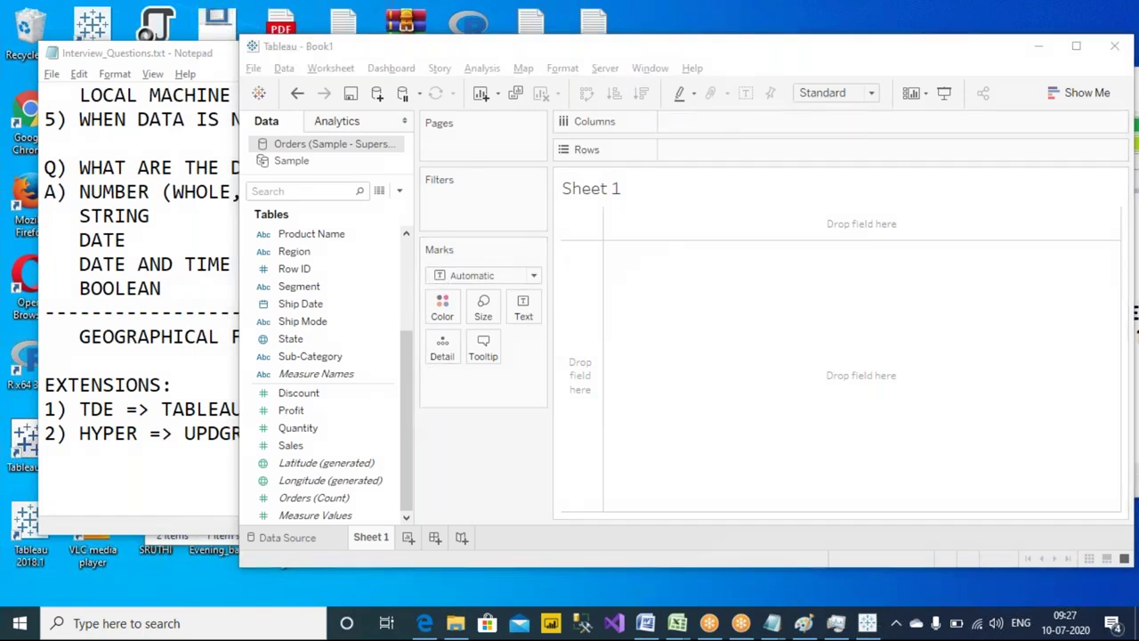
- Tick the Columns, Rows and Filters shelves and the view area, circle the Marks card, and clear the ink
key("ctrl+2")
left_click_drag(696, 125, 726, 116)
left_click_drag(693, 152, 748, 136)
mouse_move(470, 198)
left_mouse_down()
mouse_move(510, 201)
mouse_move(534, 186)
left_mouse_up()
mouse_move(540, 245)
left_mouse_down()
mouse_move(433, 233)
mouse_move(465, 415)
mouse_move(554, 264)
mouse_move(532, 248)
left_mouse_up()
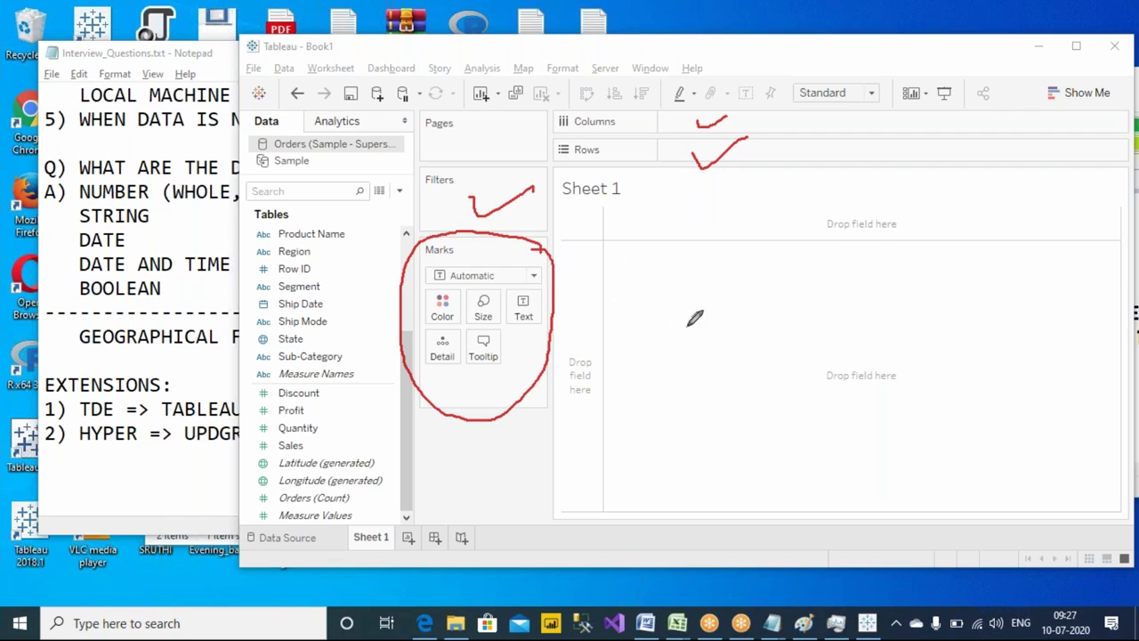
left_click_drag(727, 331, 849, 269)
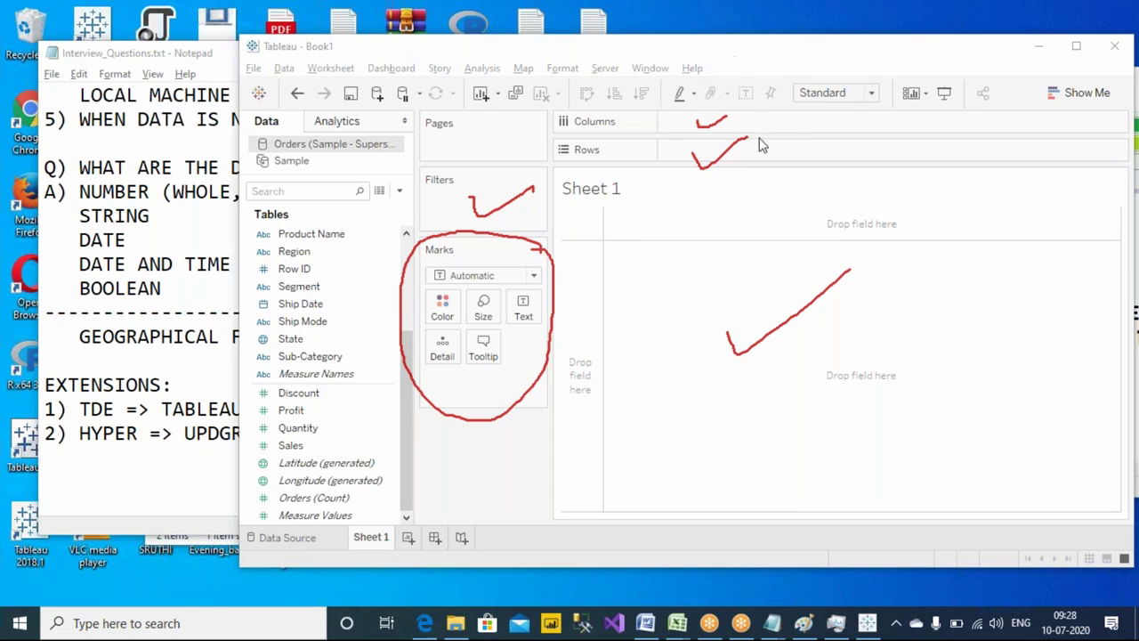
key("Escape")
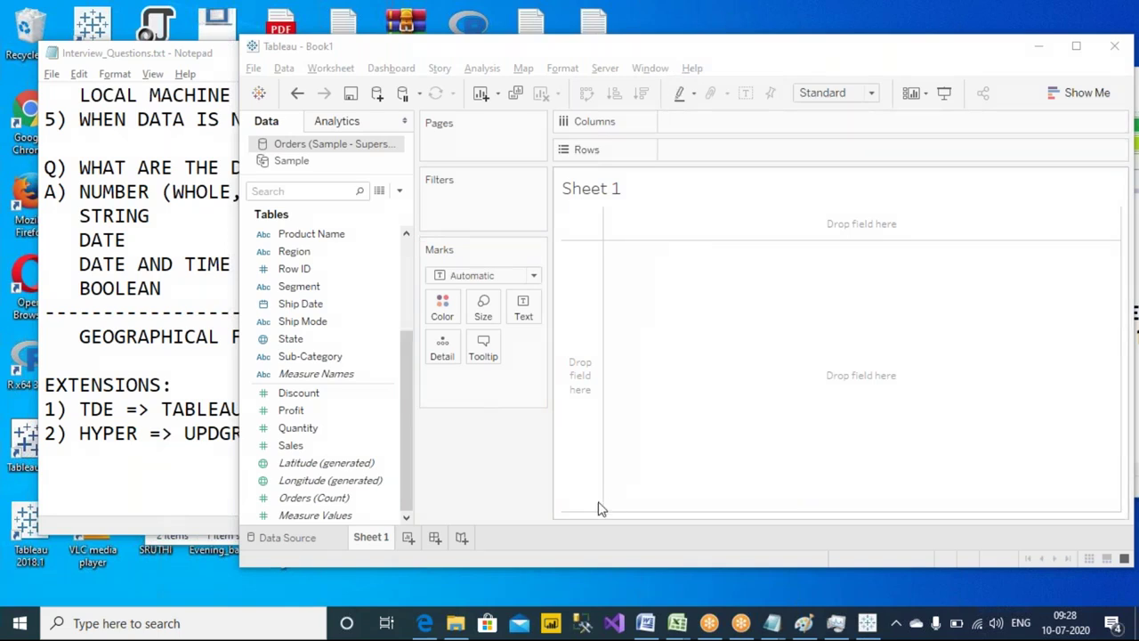
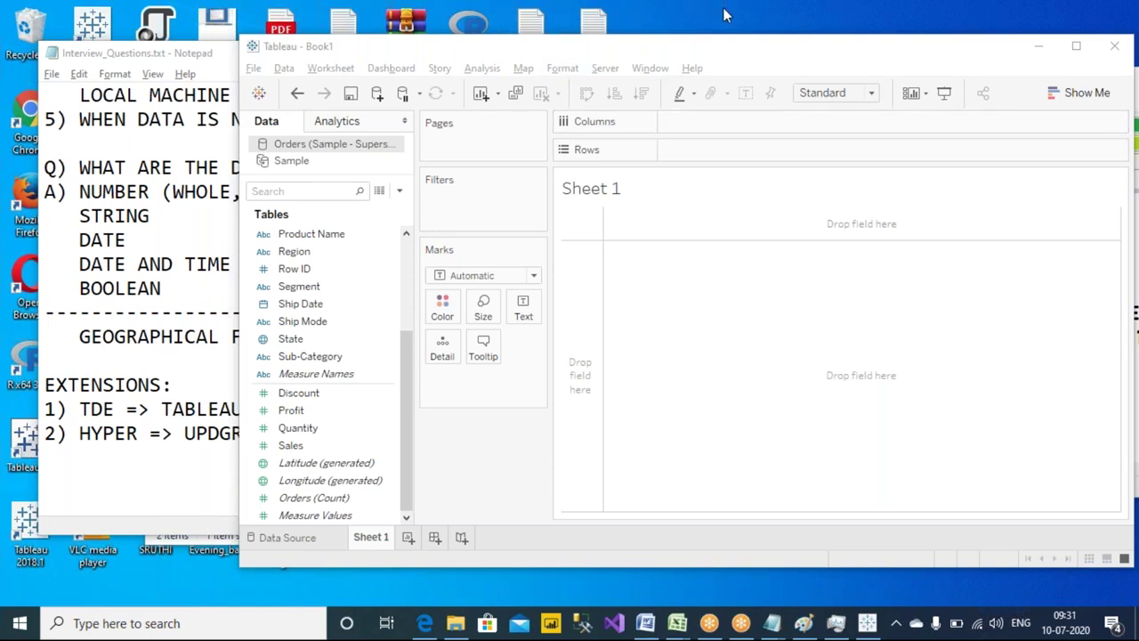
- Handwrite "Schedules" in quotation marks across the lower part of the worksheet
left_click(730, 44)
mouse_move(500, 437)
left_mouse_down()
mouse_move(484, 445)
mouse_move(500, 460)
mouse_move(479, 474)
mouse_move(539, 473)
left_mouse_up()
mouse_move(544, 418)
left_mouse_down()
mouse_move(544, 476)
mouse_move(557, 455)
mouse_move(561, 478)
mouse_move(574, 465)
mouse_move(566, 472)
mouse_move(598, 468)
mouse_move(592, 476)
mouse_move(603, 429)
mouse_move(610, 473)
mouse_move(656, 453)
mouse_move(640, 470)
mouse_move(672, 479)
left_mouse_up()
mouse_move(701, 435)
left_mouse_down()
mouse_move(704, 422)
mouse_move(710, 436)
left_mouse_up()
left_click_drag(448, 425, 453, 433)
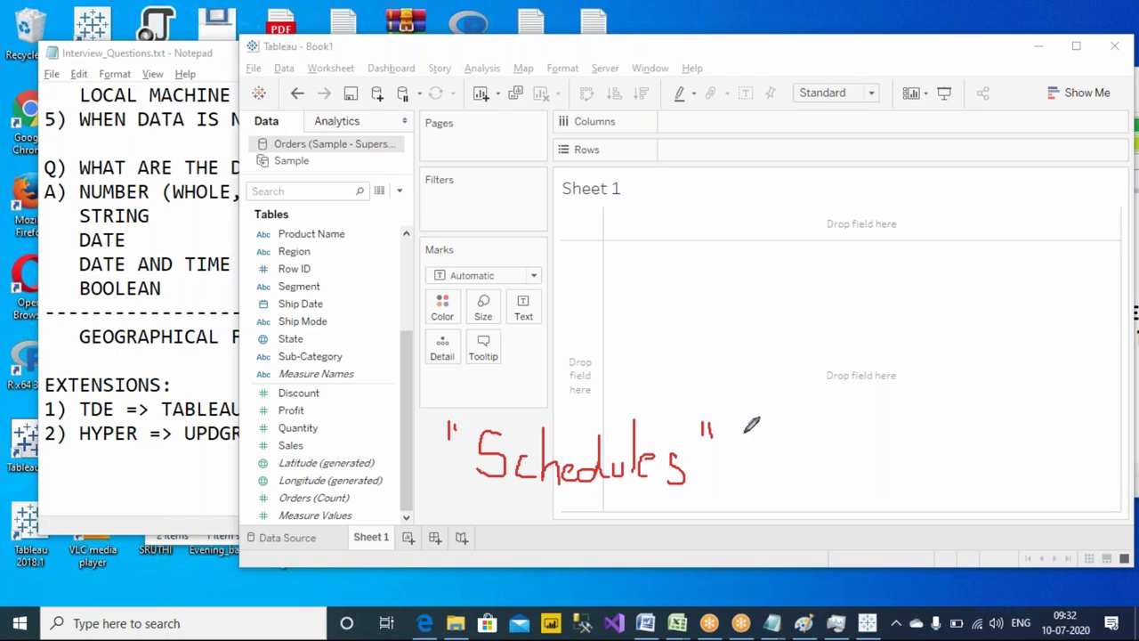
- Handwrite "Server" in quotation marks above "Schedules" and circle both words
mouse_move(578, 347)
left_mouse_down()
mouse_move(573, 375)
mouse_move(619, 371)
mouse_move(626, 351)
mouse_move(634, 378)
mouse_move(645, 350)
mouse_move(681, 384)
mouse_move(712, 342)
left_mouse_up()
left_click_drag(528, 322, 538, 334)
mouse_move(526, 374)
left_mouse_down()
mouse_move(716, 383)
mouse_move(743, 283)
mouse_move(578, 255)
mouse_move(522, 333)
mouse_move(527, 391)
left_mouse_up()
mouse_move(477, 495)
left_mouse_down()
mouse_move(711, 501)
mouse_move(734, 427)
mouse_move(725, 407)
mouse_move(451, 394)
mouse_move(409, 443)
mouse_move(460, 490)
mouse_move(507, 498)
left_mouse_up()
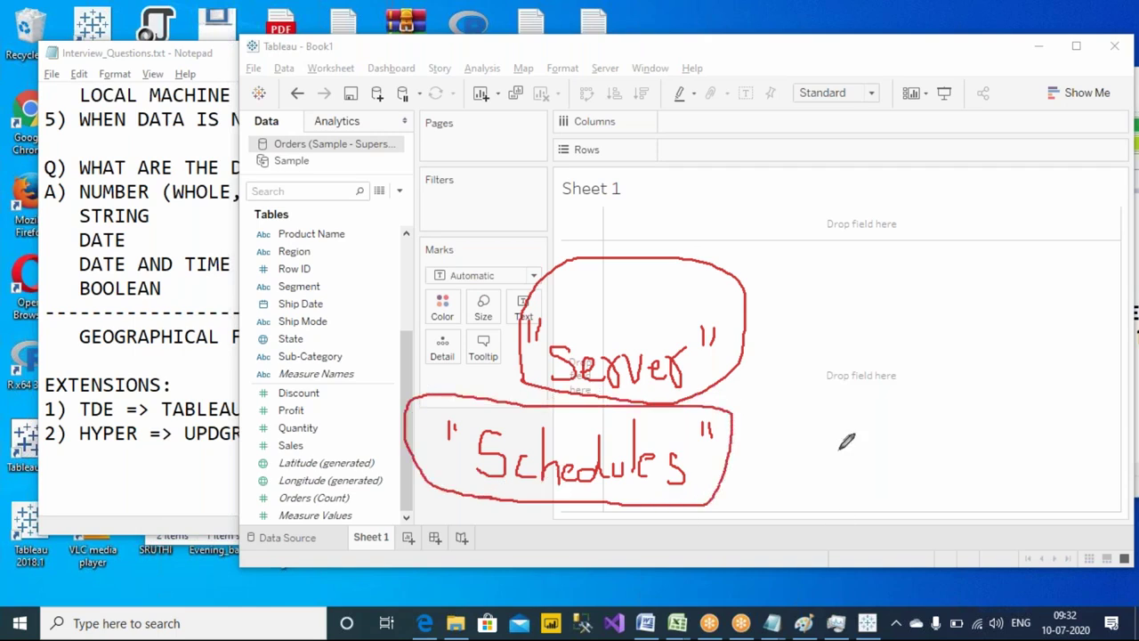
- Join the "Server" and "Schedules" circles with a curve and handwrite a double-underlined "10AM" in quotation marks beside them
mouse_move(746, 355)
left_mouse_down()
mouse_move(767, 382)
mouse_move(768, 427)
mouse_move(746, 440)
mouse_move(749, 480)
mouse_move(765, 481)
mouse_move(765, 465)
mouse_move(771, 483)
mouse_move(776, 468)
mouse_move(777, 489)
mouse_move(796, 460)
mouse_move(808, 494)
left_mouse_up()
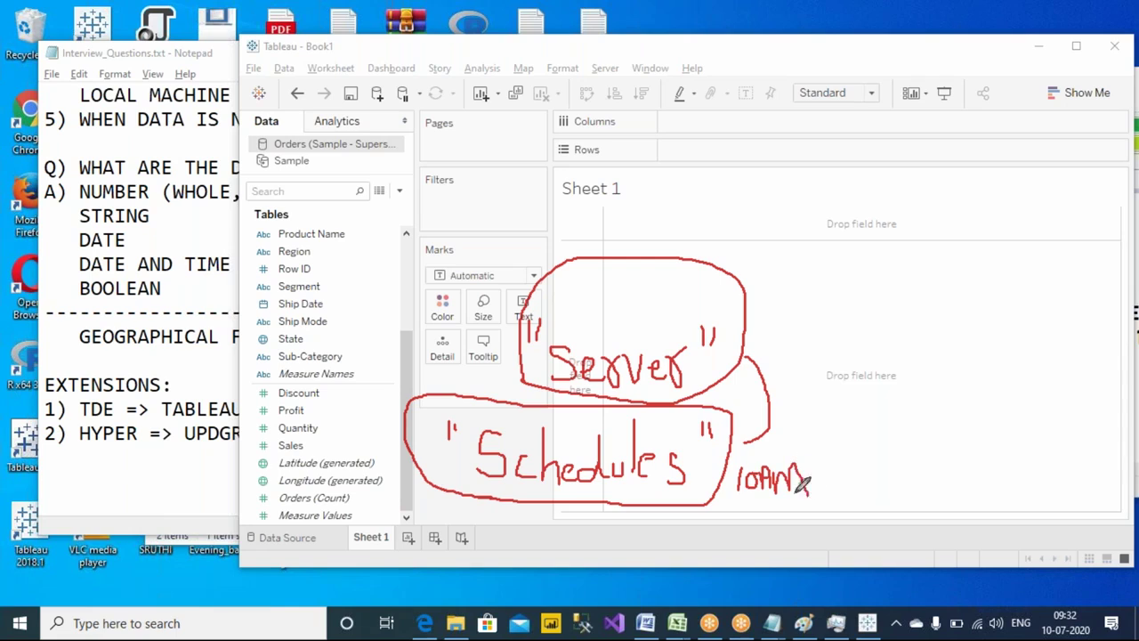
left_click_drag(730, 453, 728, 464)
left_click_drag(806, 455, 805, 468)
left_click_drag(813, 454, 812, 467)
mouse_move(731, 503)
left_mouse_down()
mouse_move(807, 510)
mouse_move(841, 524)
left_mouse_up()
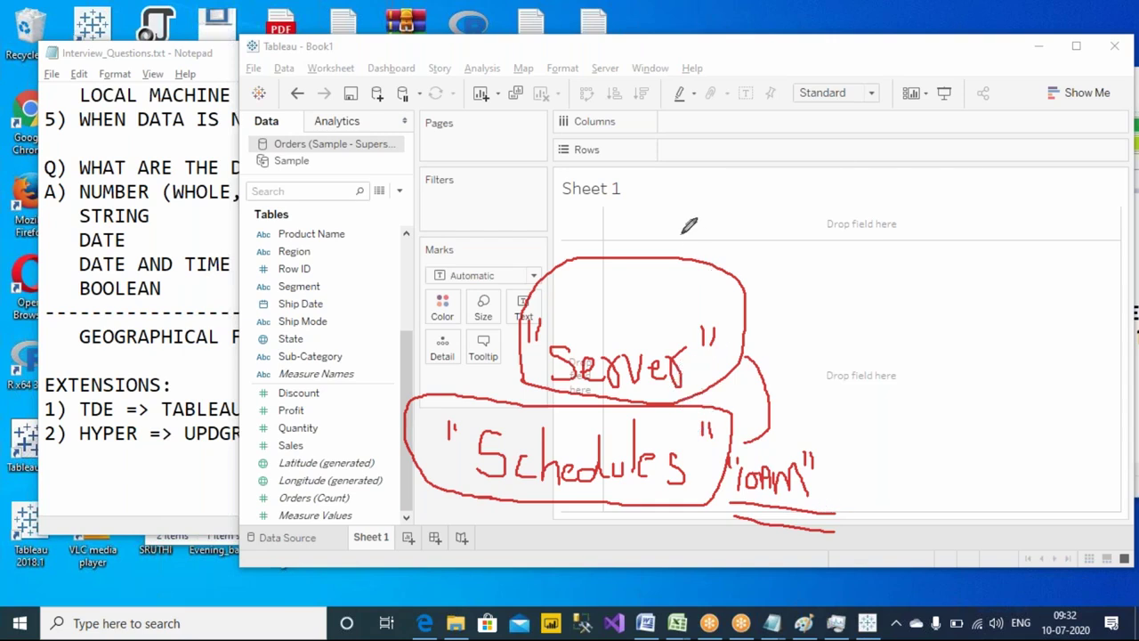
- Draw an arrow into a box holding three strokes above the "Server" circle, and put a tick inside that circle
mouse_move(672, 187)
left_mouse_down()
mouse_move(680, 239)
mouse_move(759, 242)
mouse_move(777, 177)
mouse_move(674, 182)
left_mouse_up()
mouse_move(565, 217)
left_mouse_down()
mouse_move(673, 213)
mouse_move(656, 229)
left_mouse_up()
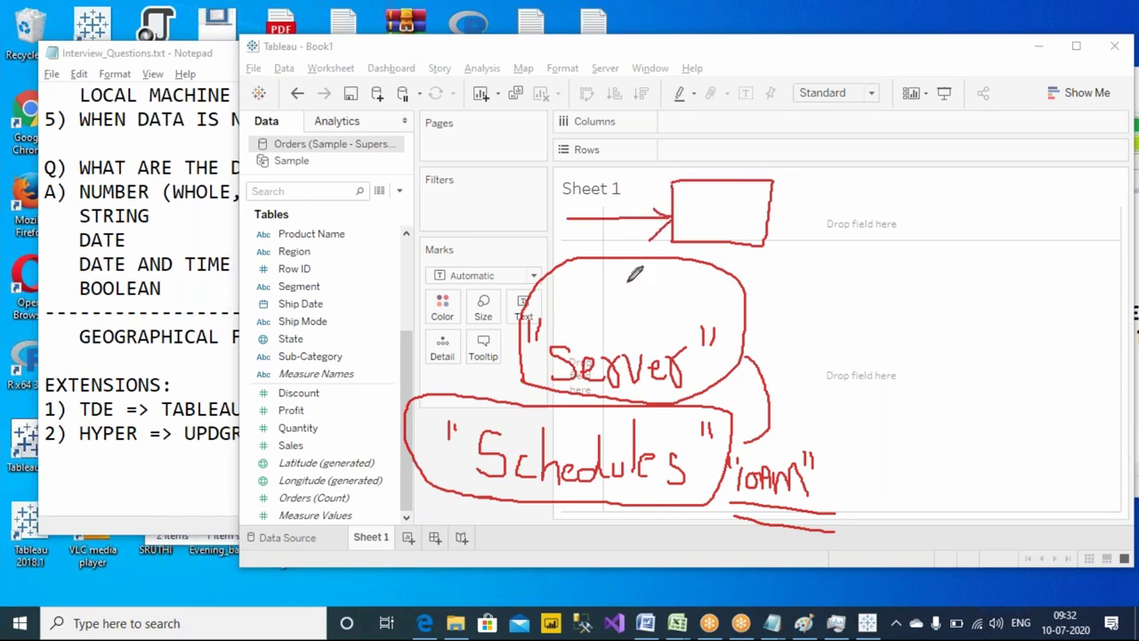
mouse_move(694, 203)
left_mouse_down()
mouse_move(694, 220)
mouse_move(728, 224)
left_mouse_up()
left_click_drag(631, 329, 693, 292)
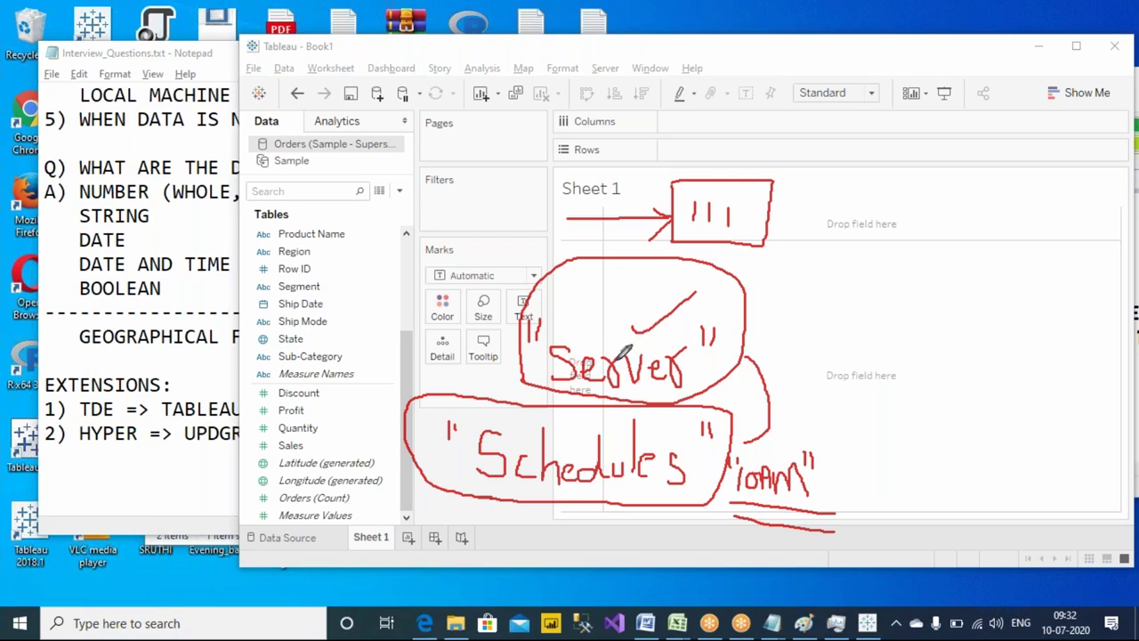
- Add a short note above "Server", draw an arrow from "Schedules" up to a box with a header strip, and clear the ink
mouse_move(579, 302)
left_mouse_down()
mouse_move(630, 269)
mouse_move(647, 291)
left_mouse_up()
mouse_move(411, 416)
left_mouse_down()
mouse_move(405, 343)
mouse_move(392, 357)
mouse_move(420, 349)
left_mouse_up()
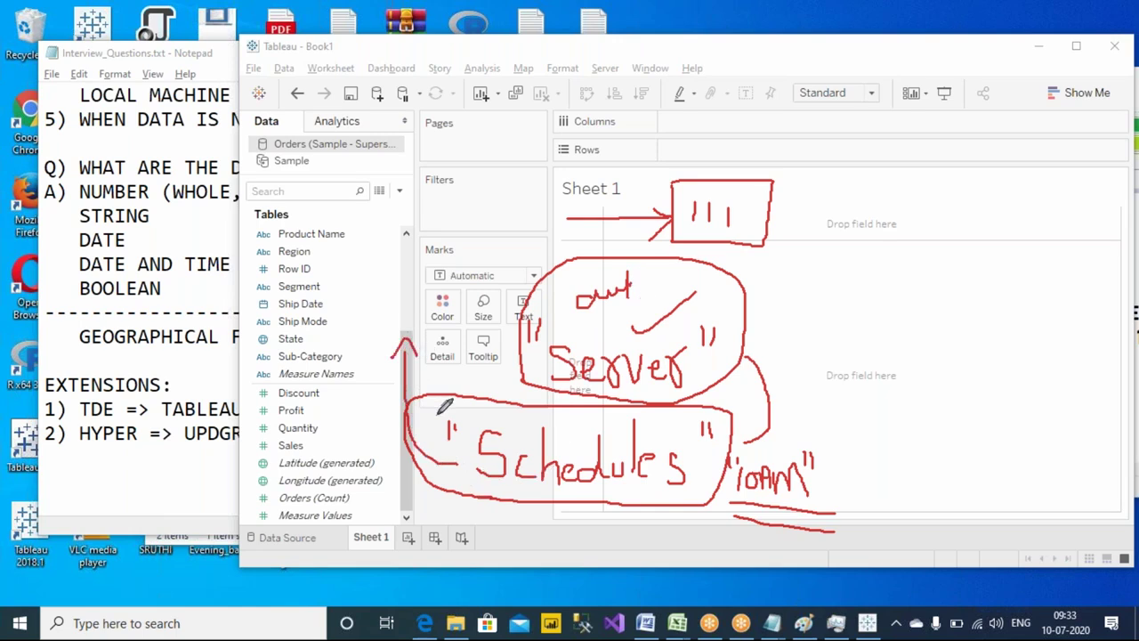
mouse_move(358, 249)
left_mouse_down()
mouse_move(407, 323)
mouse_move(530, 310)
mouse_move(531, 232)
mouse_move(387, 229)
mouse_move(364, 234)
mouse_move(360, 254)
mouse_move(529, 235)
left_mouse_up()
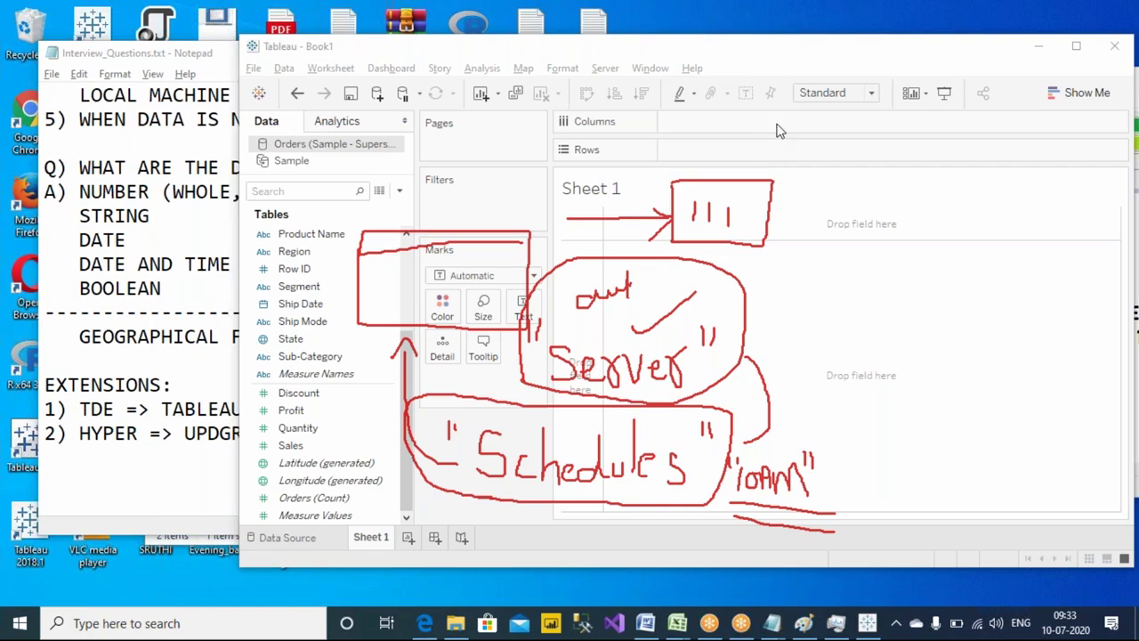
key("Escape")
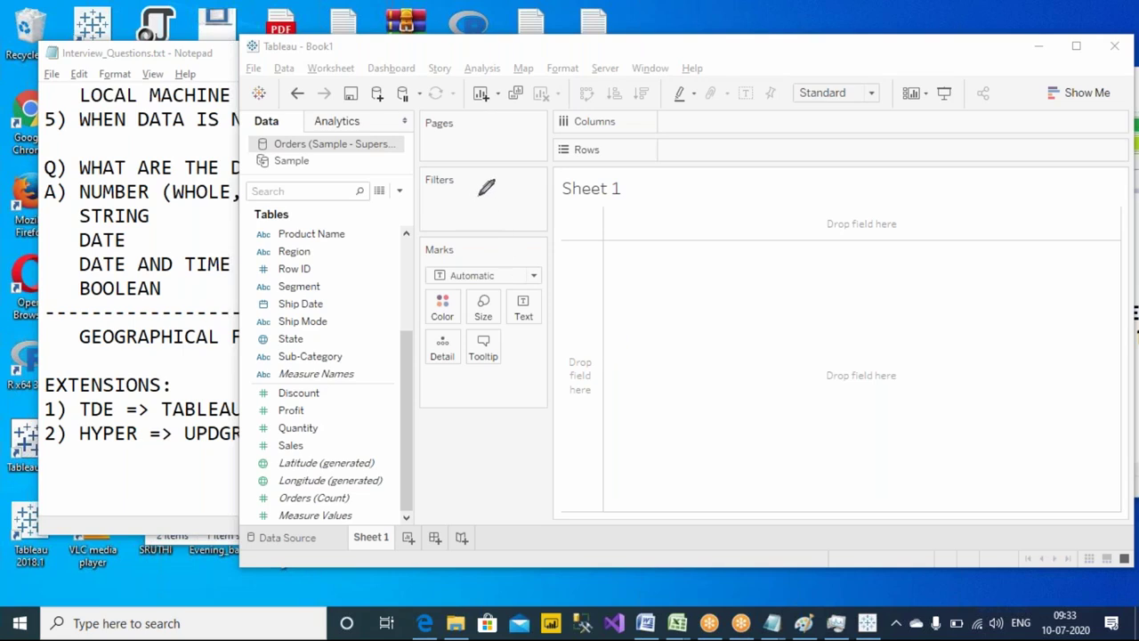
- Handwrite "Excel" in quotation marks over the Filters shelf, circle it, and draw an arrow pointing to it
mouse_move(481, 194)
left_mouse_down()
mouse_move(500, 222)
mouse_move(505, 203)
mouse_move(492, 222)
mouse_move(514, 208)
mouse_move(513, 220)
mouse_move(539, 178)
mouse_move(536, 225)
left_mouse_up()
left_click_drag(559, 176, 569, 201)
left_click_drag(463, 174, 464, 181)
left_click_drag(474, 171, 474, 185)
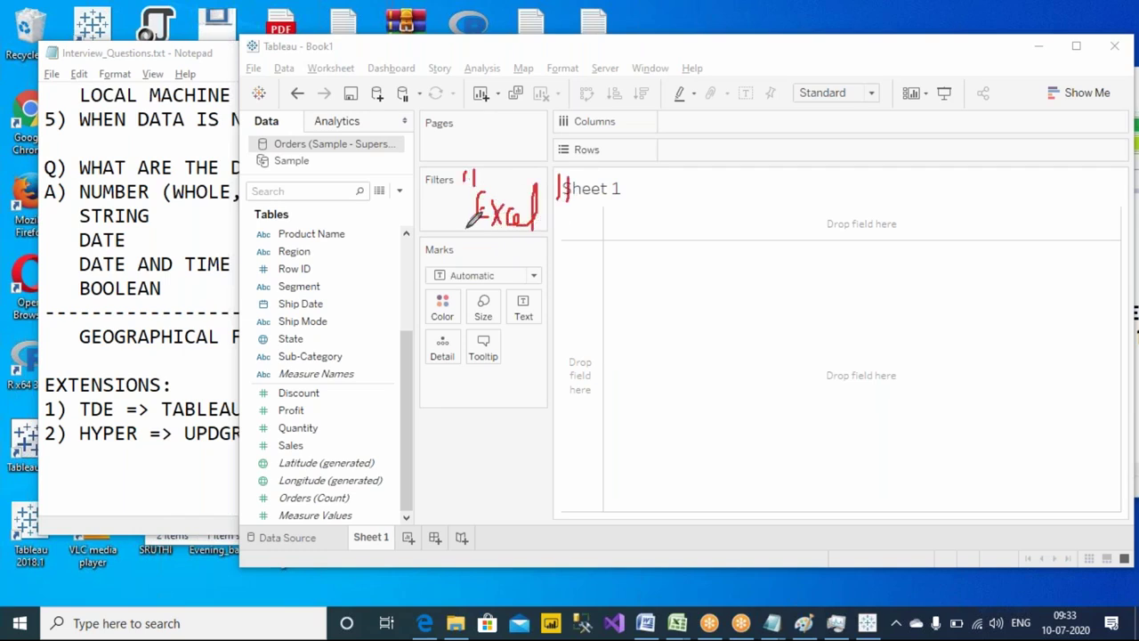
mouse_move(610, 175)
left_mouse_down()
mouse_move(437, 178)
mouse_move(560, 223)
mouse_move(610, 207)
mouse_move(665, 210)
mouse_move(605, 210)
mouse_move(627, 226)
left_mouse_up()
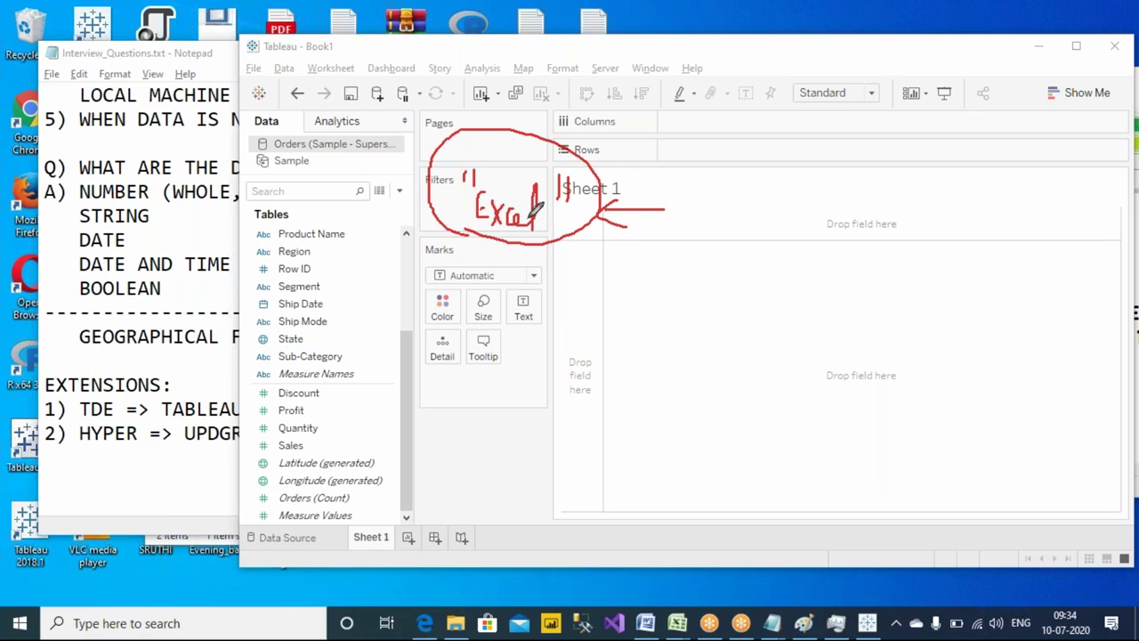
- Draw arrows from "Excel" to a circled, ticked "DB" and to a circled cross, and clear the ink
left_click_drag(567, 252, 580, 320)
mouse_move(596, 296)
left_mouse_down()
mouse_move(576, 344)
mouse_move(601, 378)
mouse_move(619, 375)
mouse_move(629, 347)
mouse_move(639, 366)
mouse_move(518, 369)
mouse_move(660, 349)
left_mouse_up()
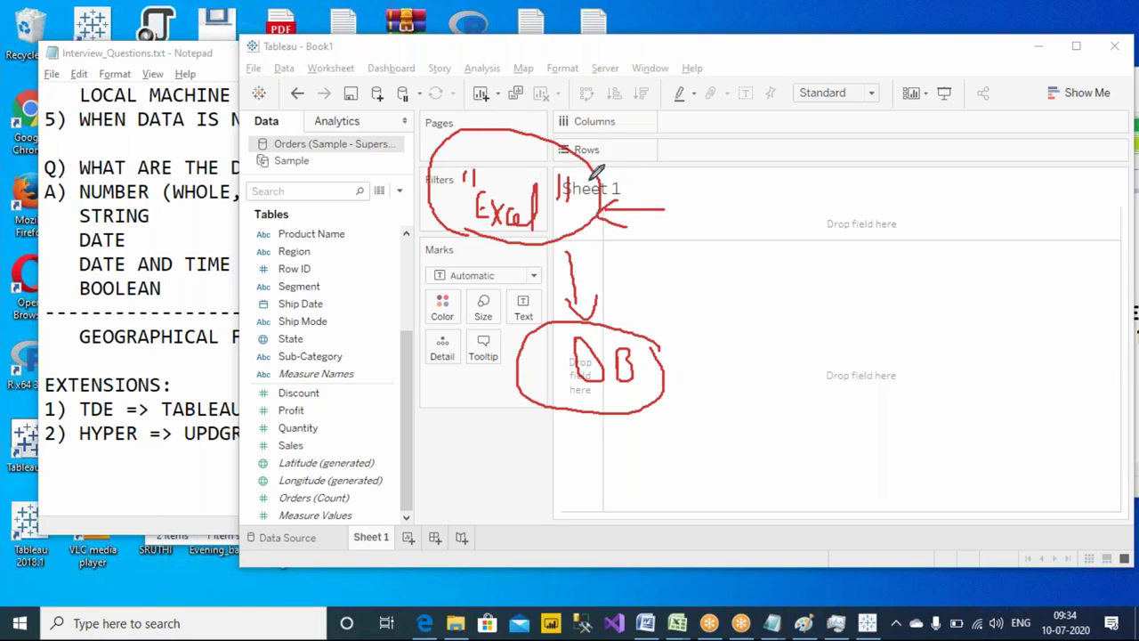
mouse_move(553, 148)
left_mouse_down()
mouse_move(535, 158)
mouse_move(625, 147)
mouse_move(615, 161)
left_mouse_up()
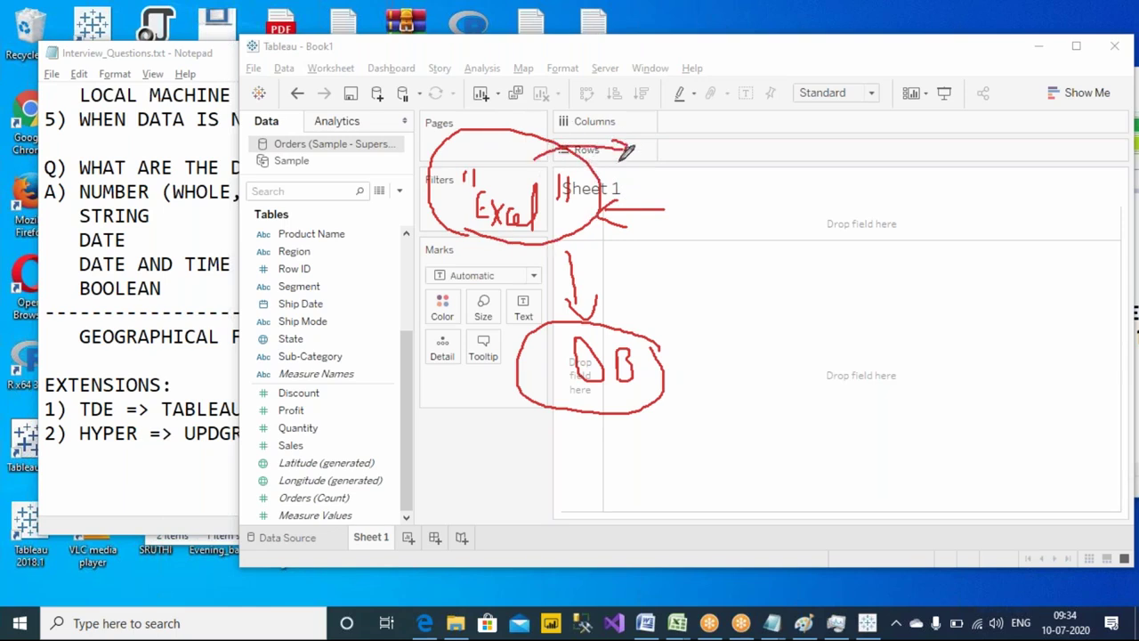
mouse_move(660, 132)
left_mouse_down()
mouse_move(684, 169)
mouse_move(665, 158)
mouse_move(629, 169)
mouse_move(702, 161)
left_mouse_up()
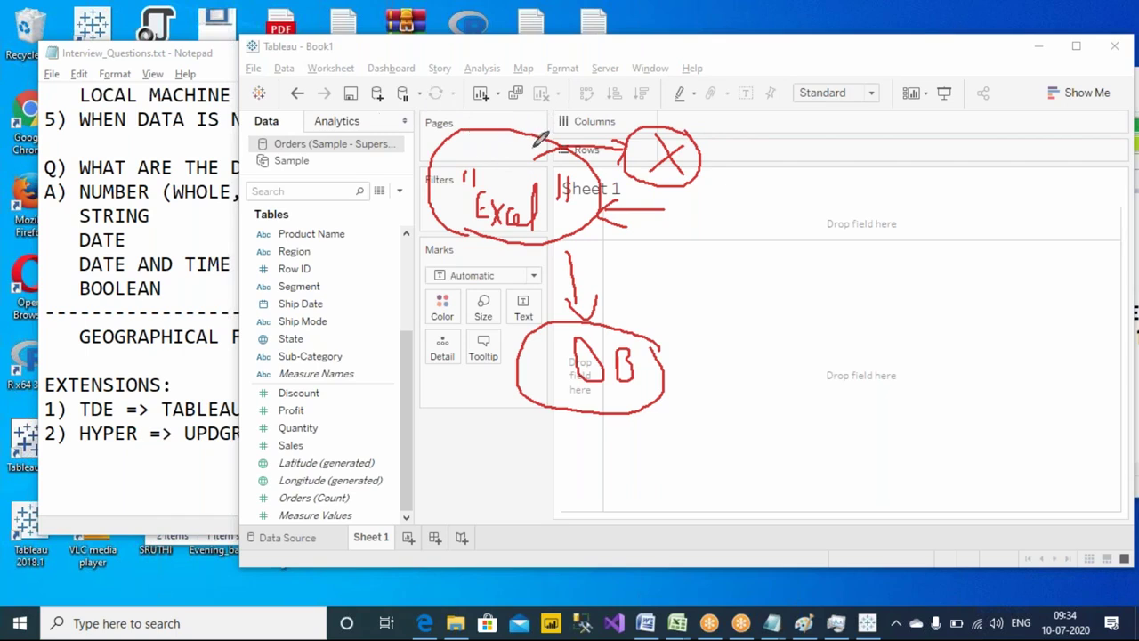
mouse_move(681, 358)
left_mouse_down()
mouse_move(698, 374)
mouse_move(758, 289)
left_mouse_up()
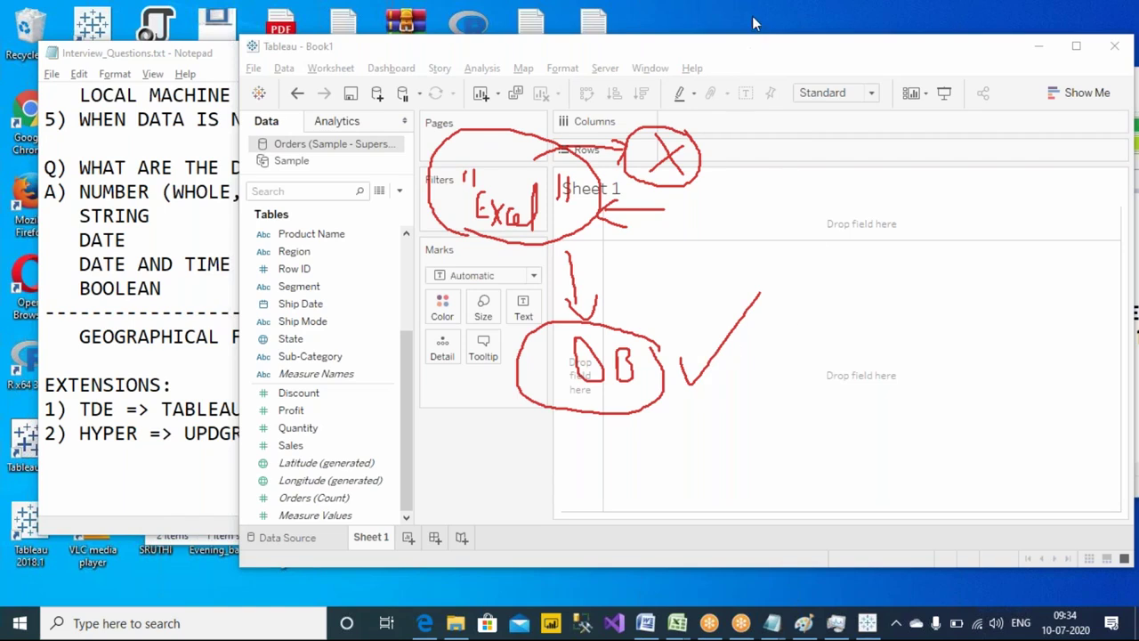
left_click(754, 126)
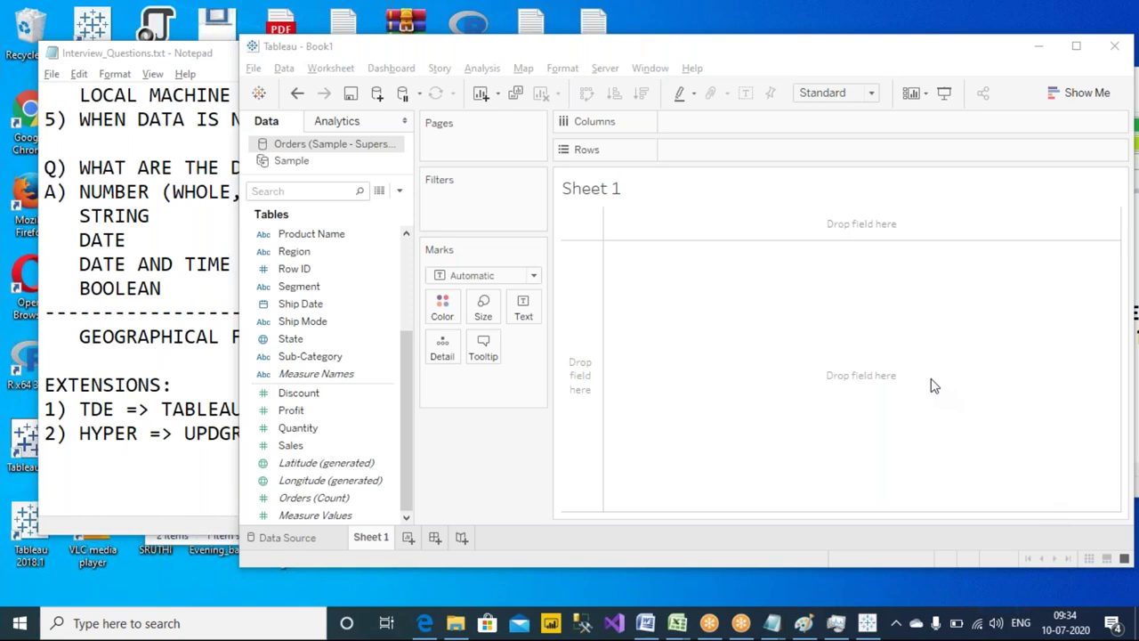
- Switch the Orders data source connection to Extract and open its extract settings
left_click(287, 541)
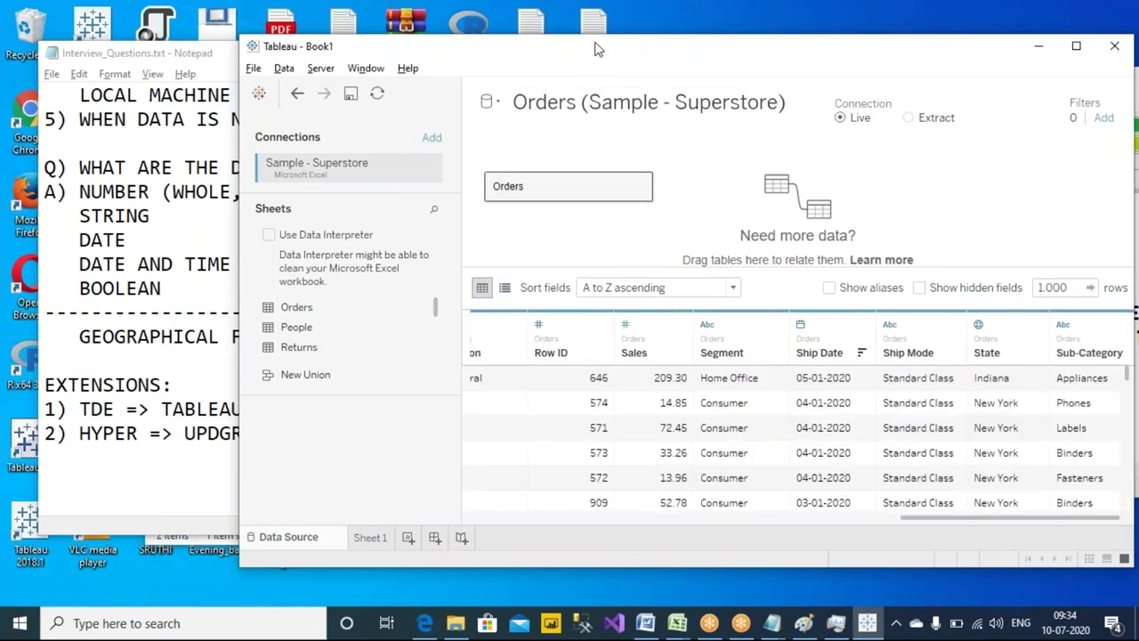
left_click_drag(598, 48, 311, 76)
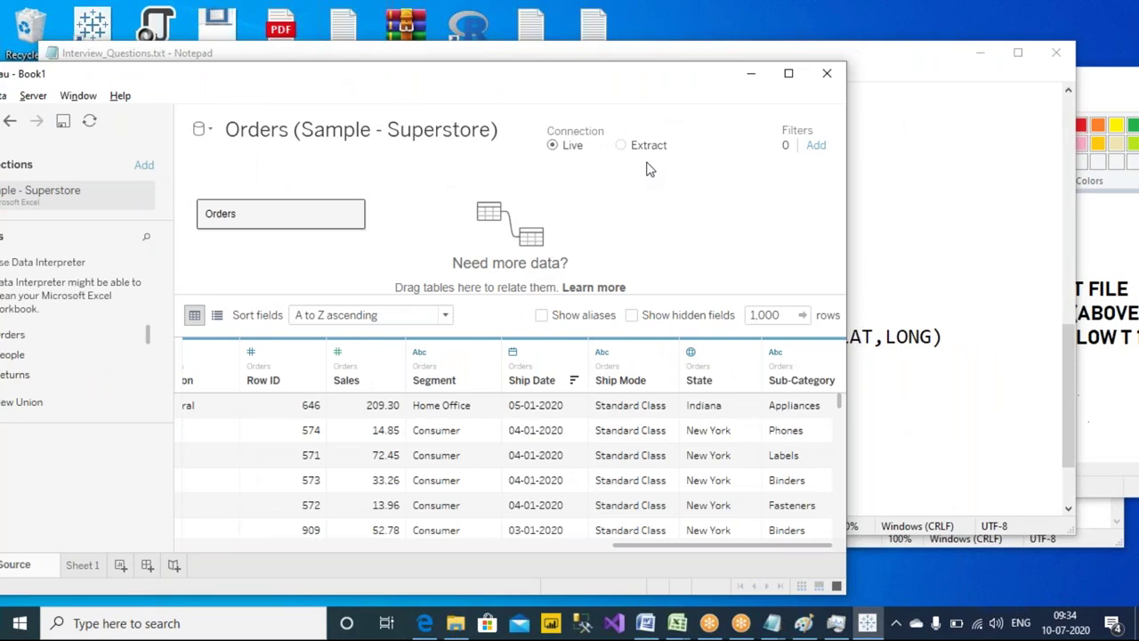
left_click(620, 145)
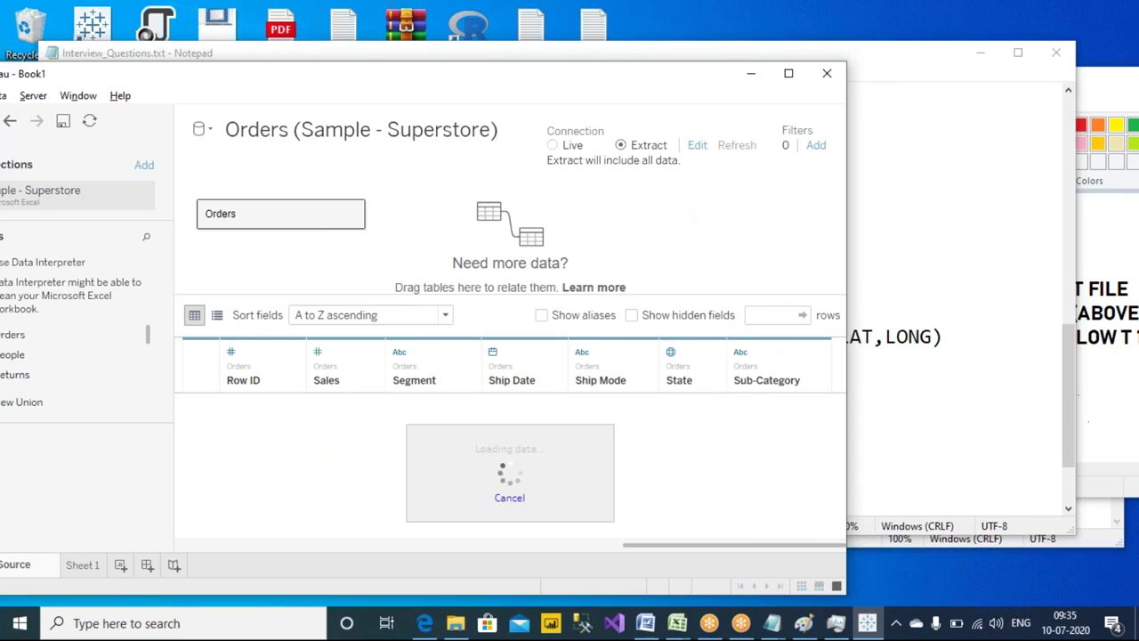
left_click(696, 145)
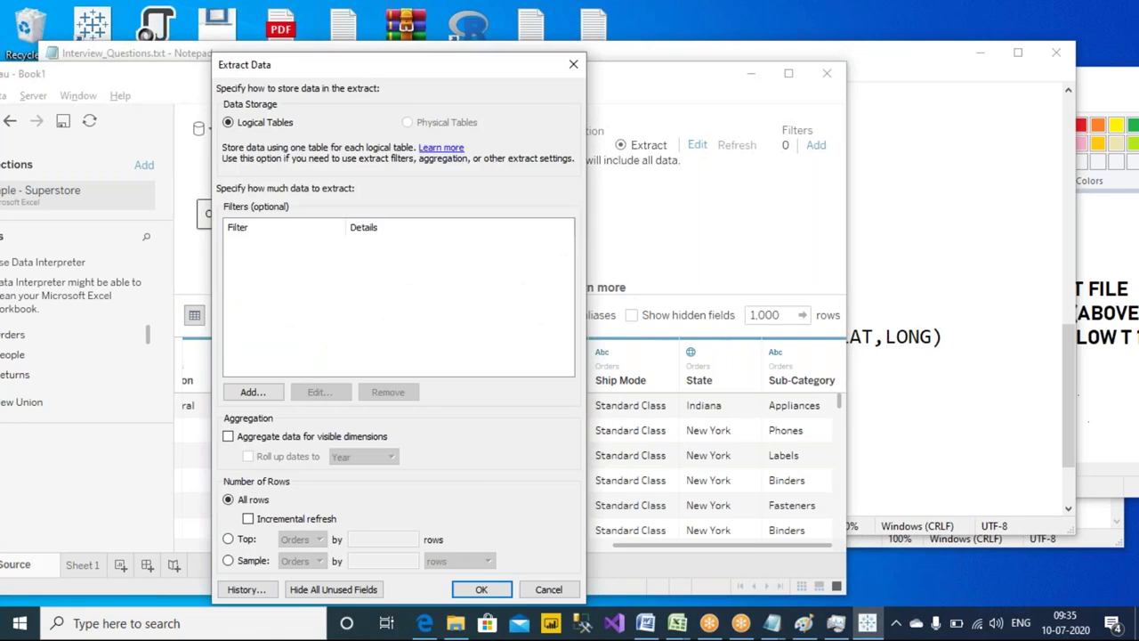
left_click_drag(433, 64, 460, 35)
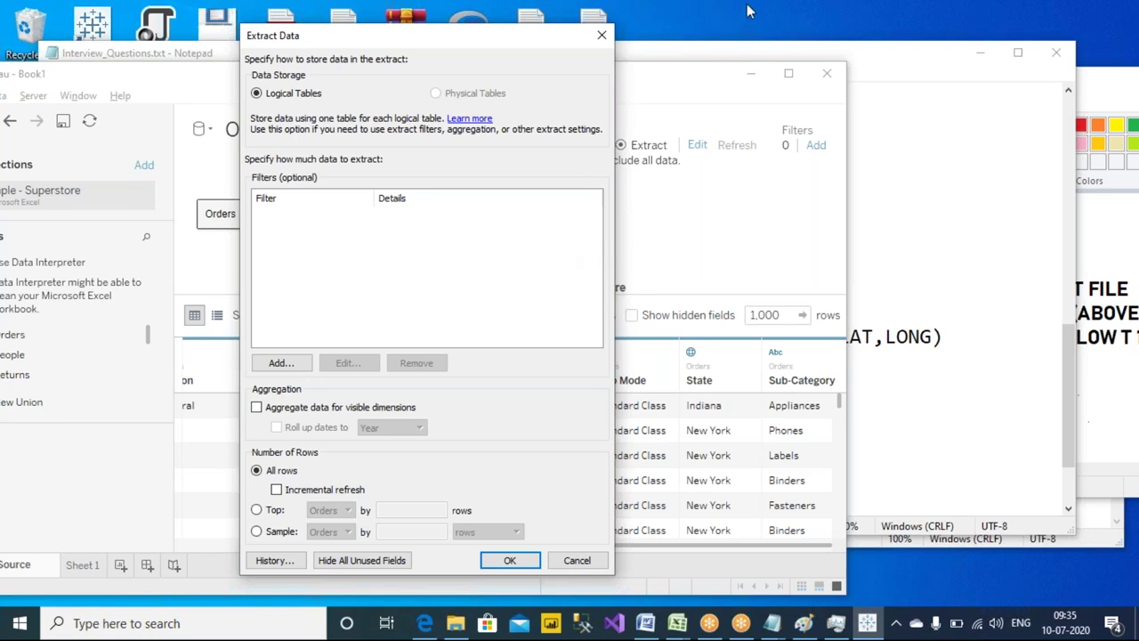
- Add a Region filter to the extract settings and apply them
left_click(750, 55)
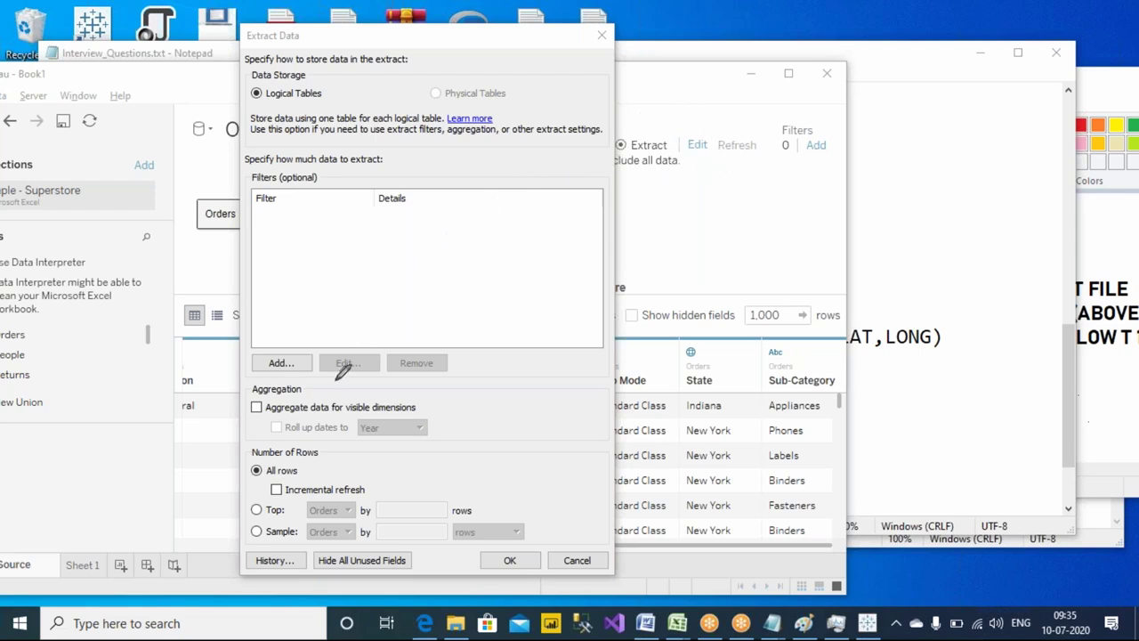
left_click(279, 363)
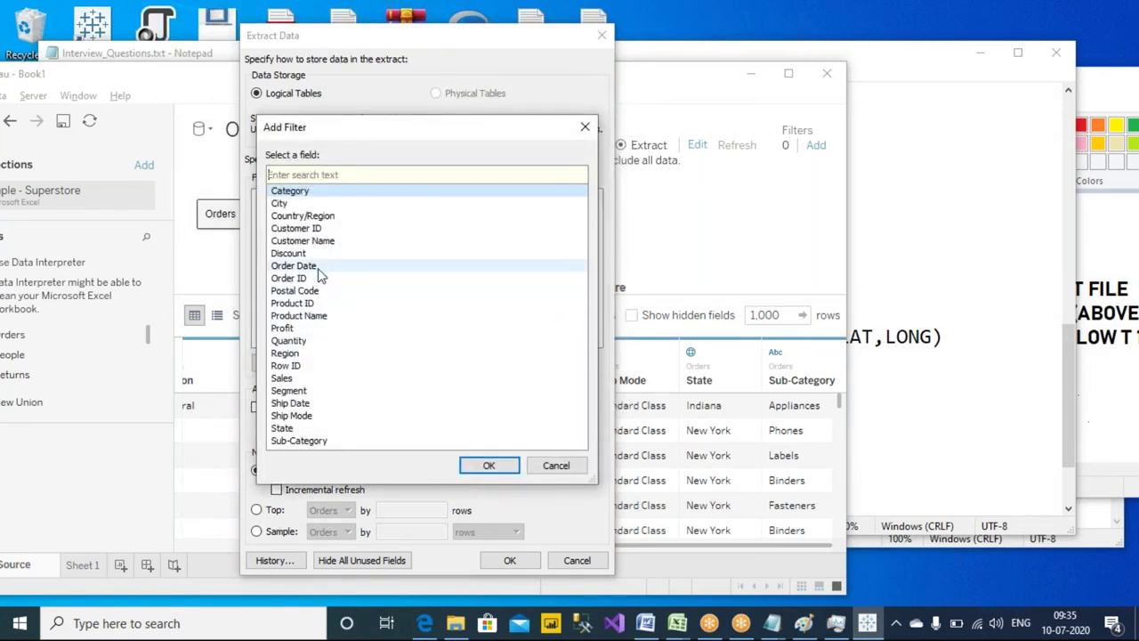
left_click(298, 355)
left_click(489, 465)
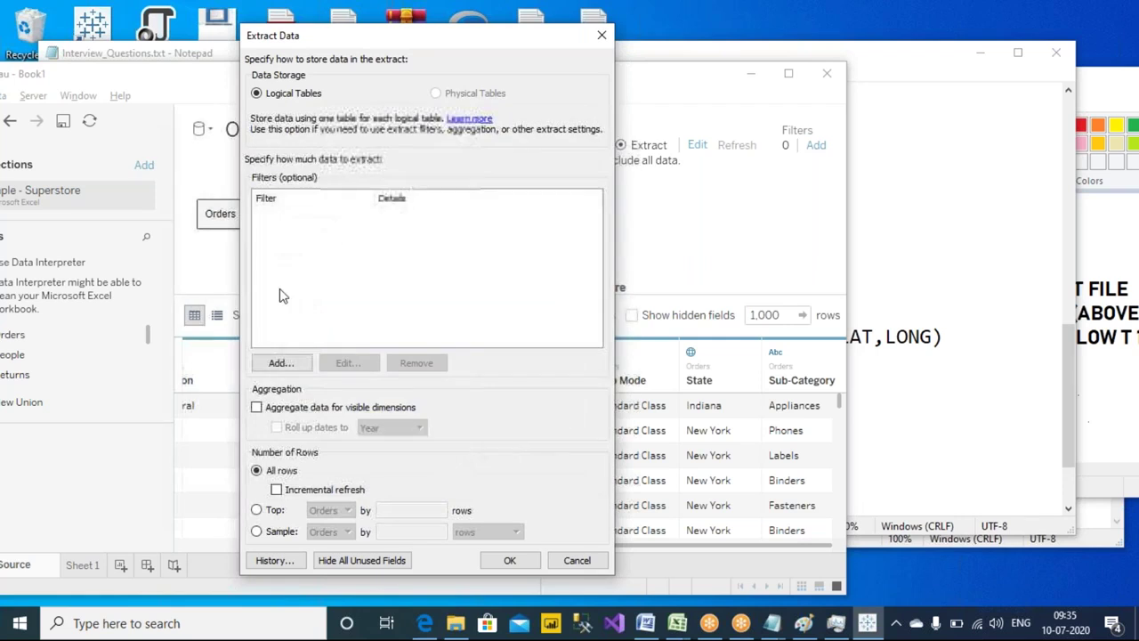
left_click(270, 185)
left_click(490, 512)
left_click(509, 559)
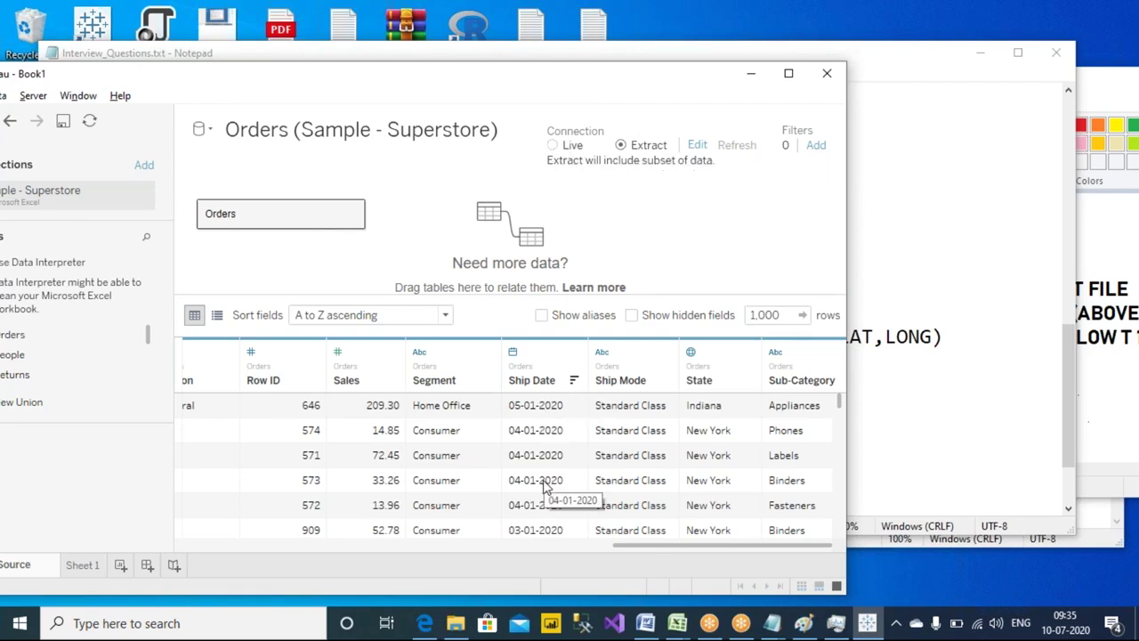
- Set the connection to Live, and mark the page with a circle around that option and a circled 2 above the data source name
left_click_drag(463, 92, 578, 73)
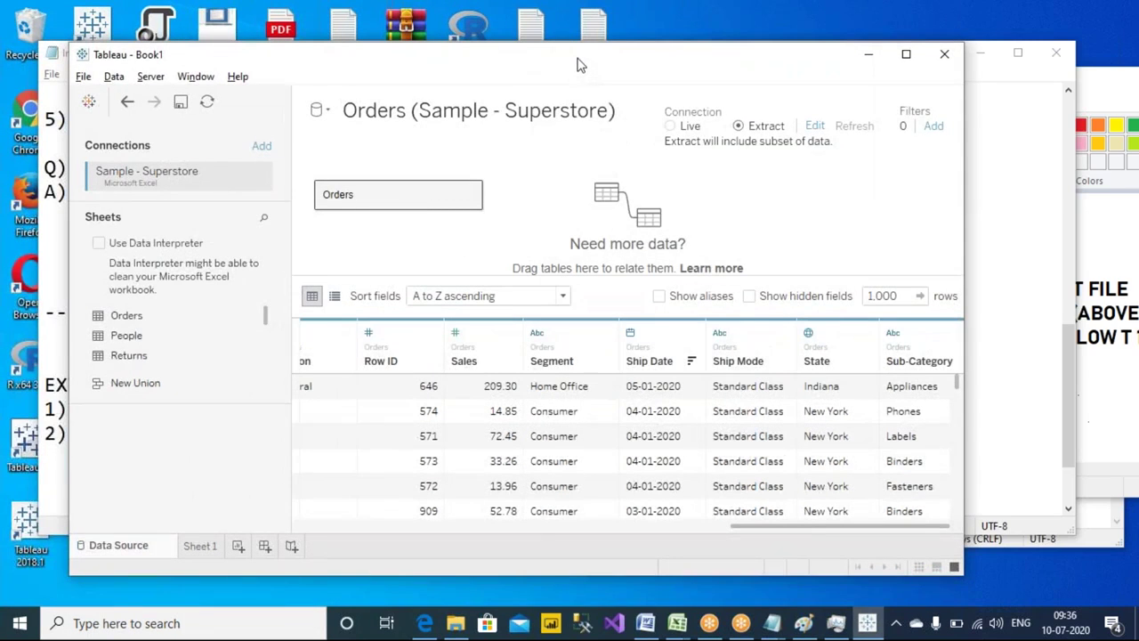
left_click(669, 126)
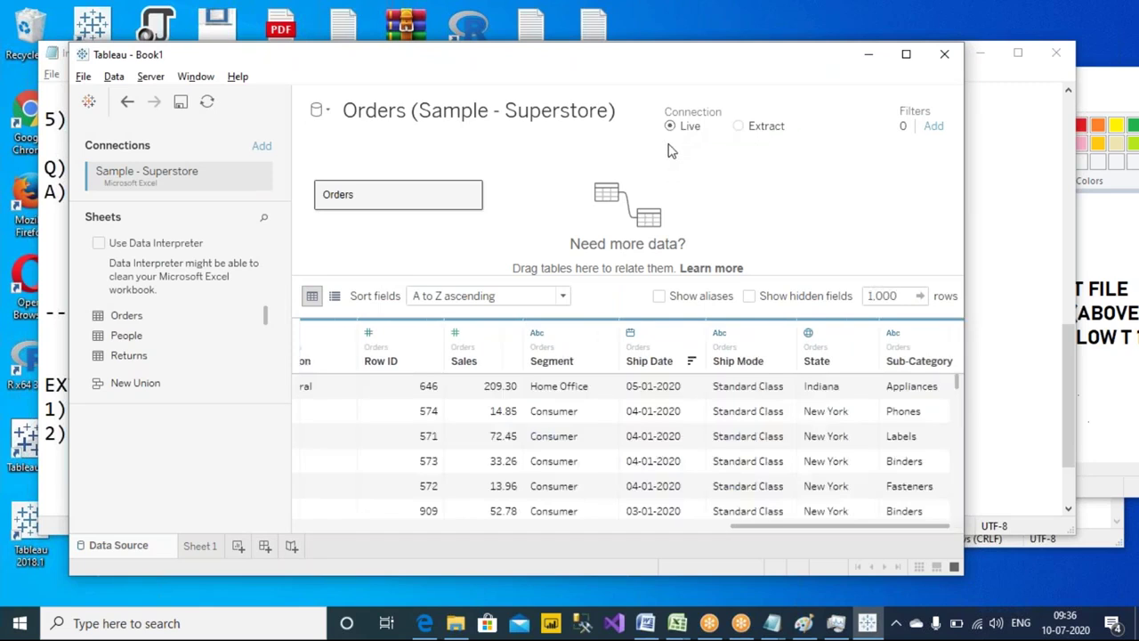
key("ctrl+2")
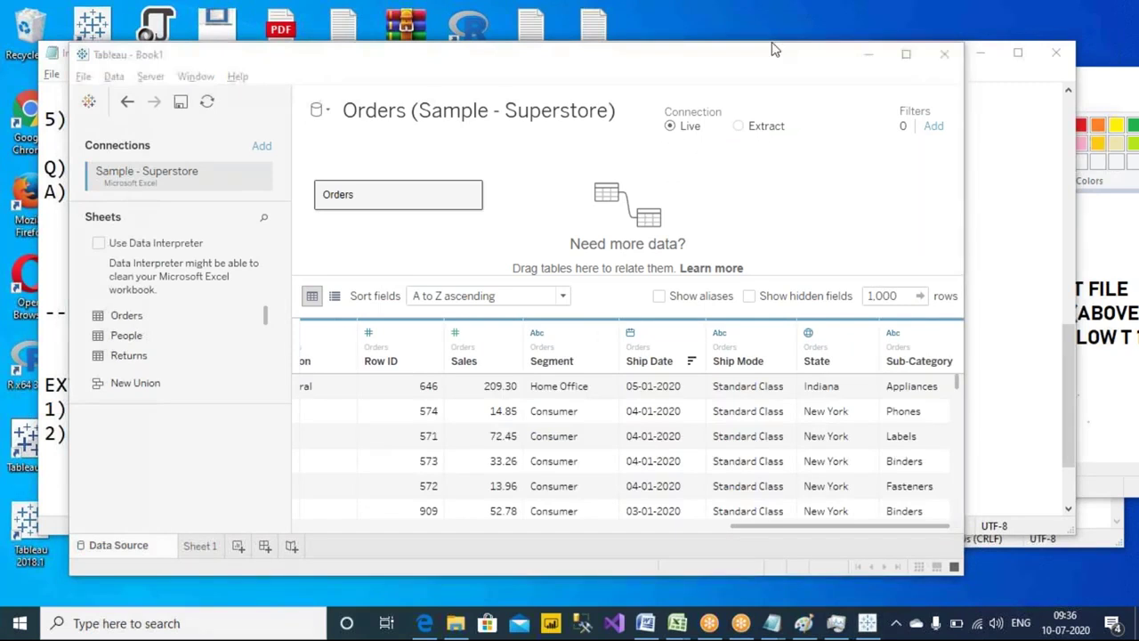
mouse_move(731, 92)
left_mouse_down()
mouse_move(643, 84)
mouse_move(628, 172)
mouse_move(725, 189)
mouse_move(747, 130)
mouse_move(732, 98)
left_mouse_up()
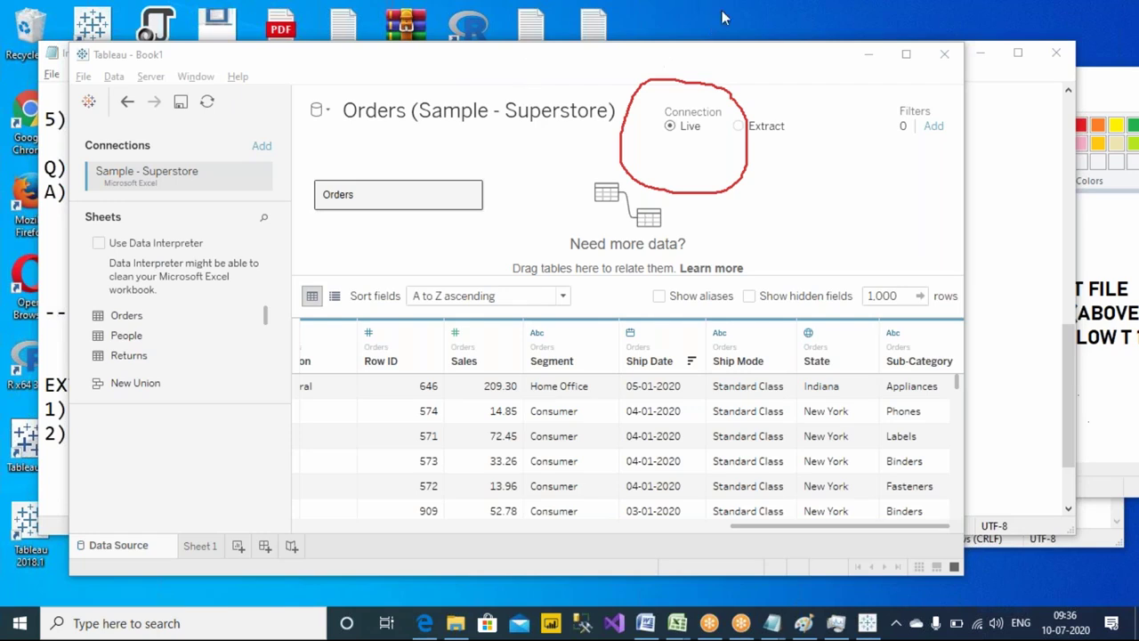
left_click(771, 46)
mouse_move(455, 64)
left_mouse_down()
mouse_move(478, 63)
mouse_move(465, 55)
mouse_move(503, 80)
mouse_move(492, 56)
left_mouse_up()
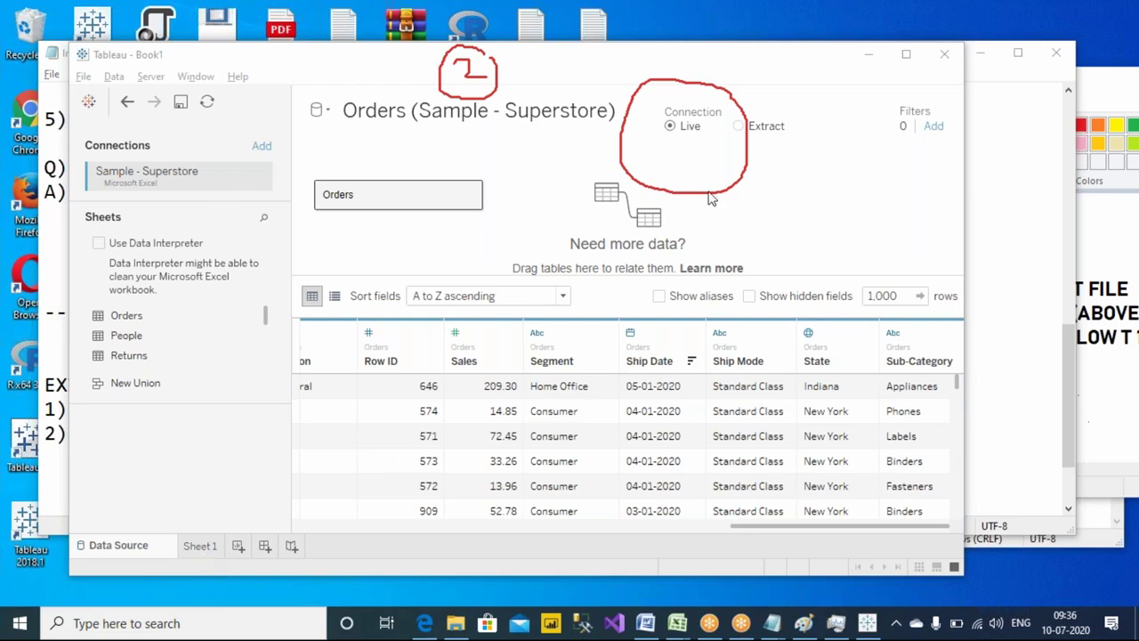
- Add a data source filter on Region that keeps only East, and apply it
left_click_drag(700, 64, 692, 63)
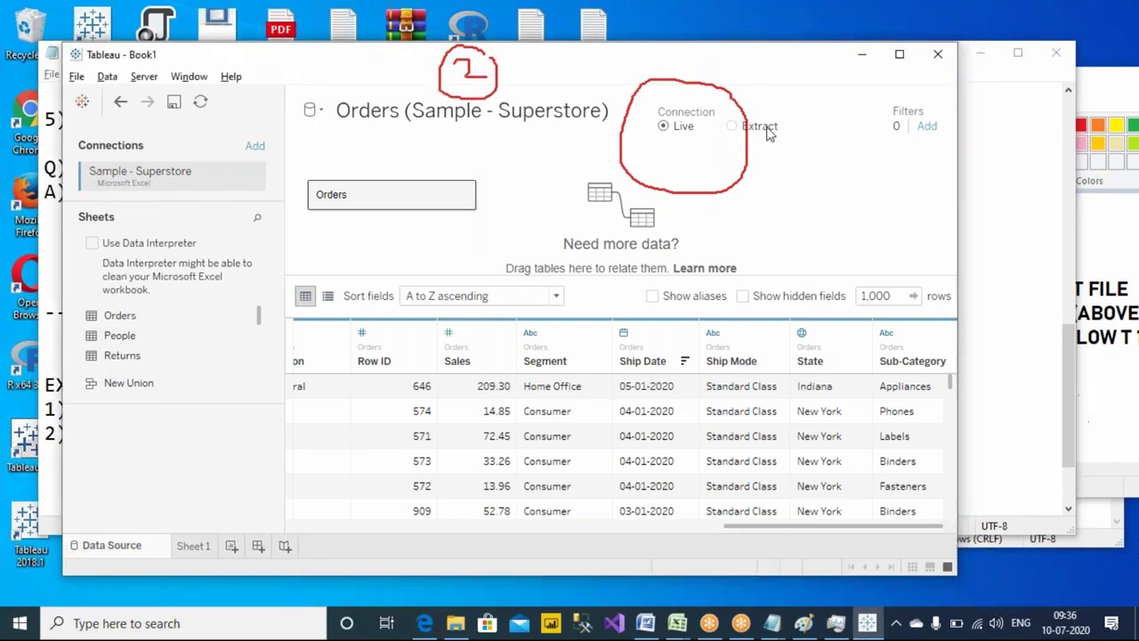
left_click(928, 128)
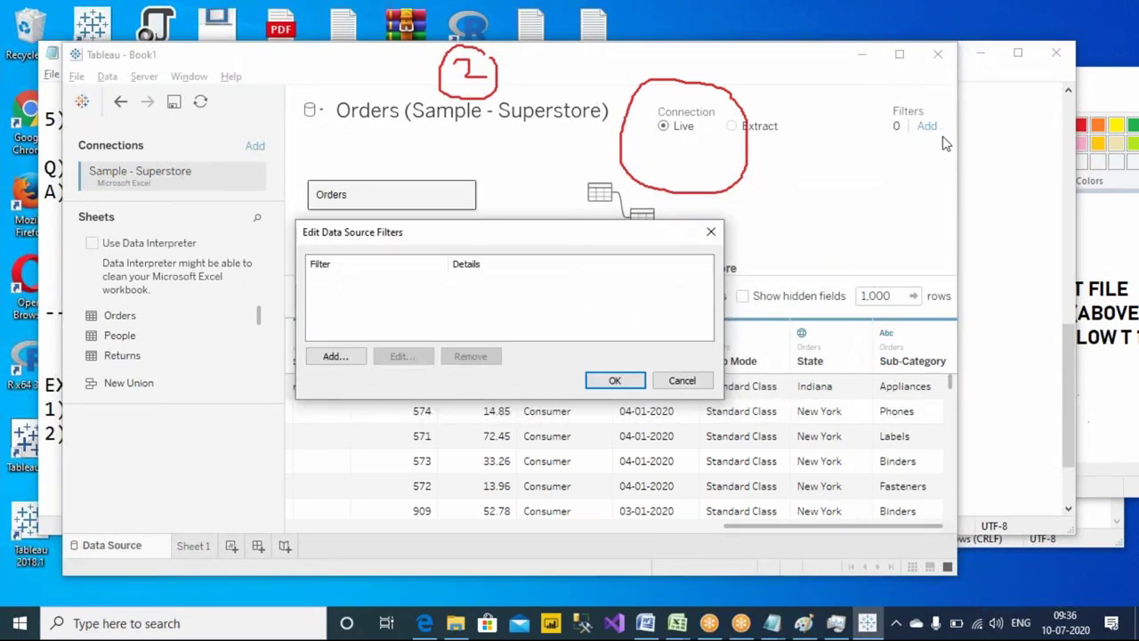
left_click(355, 359)
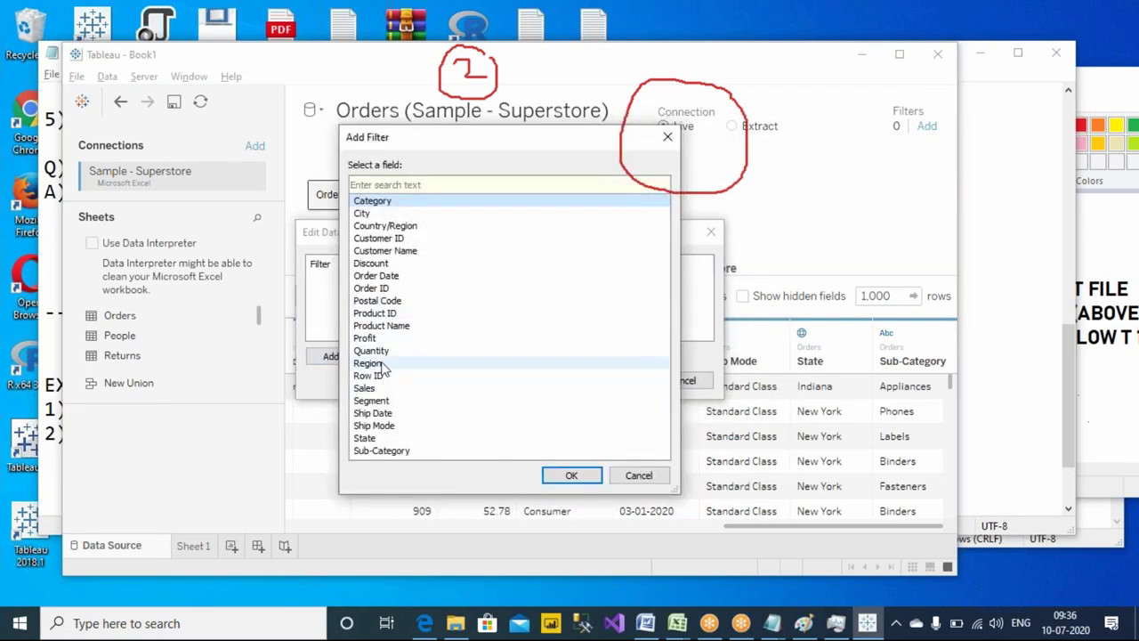
left_click(445, 375)
left_click(571, 474)
left_click(352, 211)
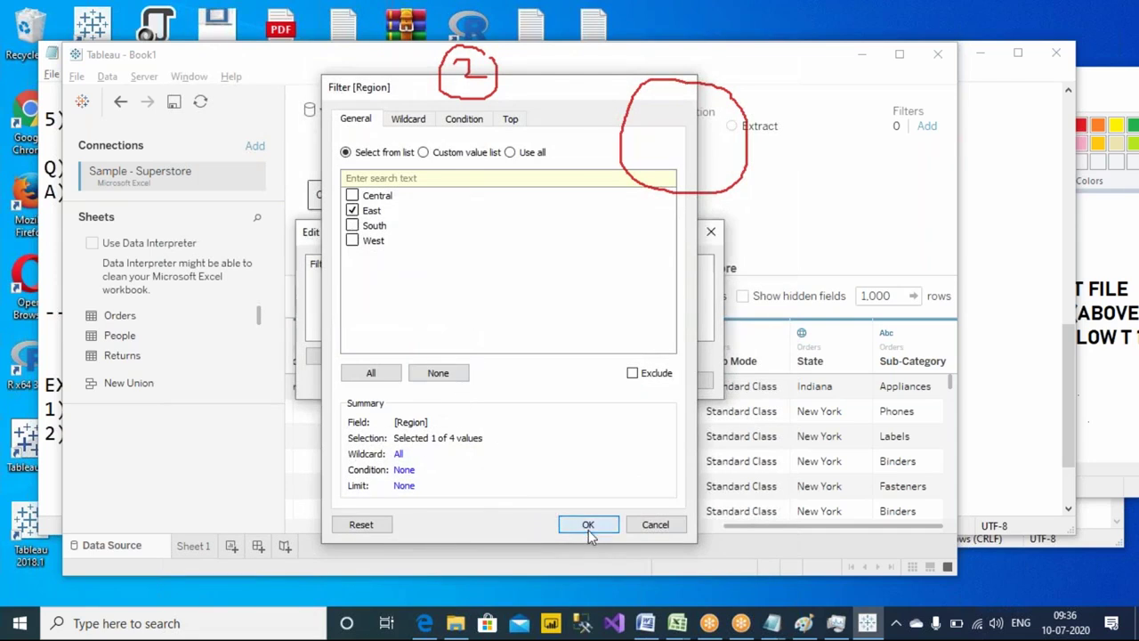
left_click(588, 529)
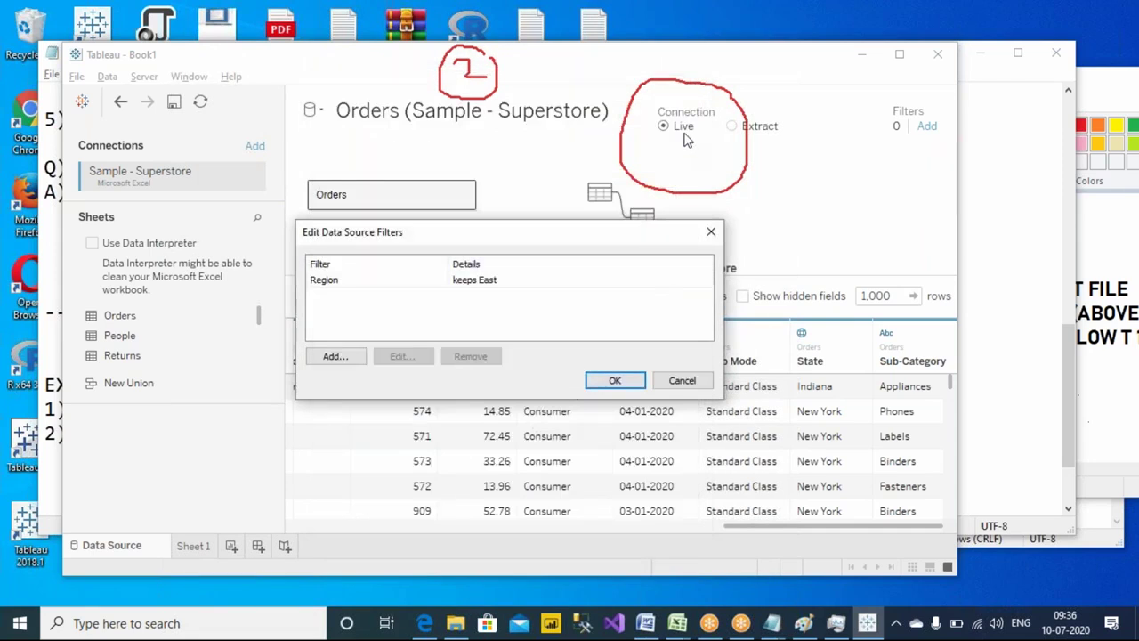
left_click(615, 380)
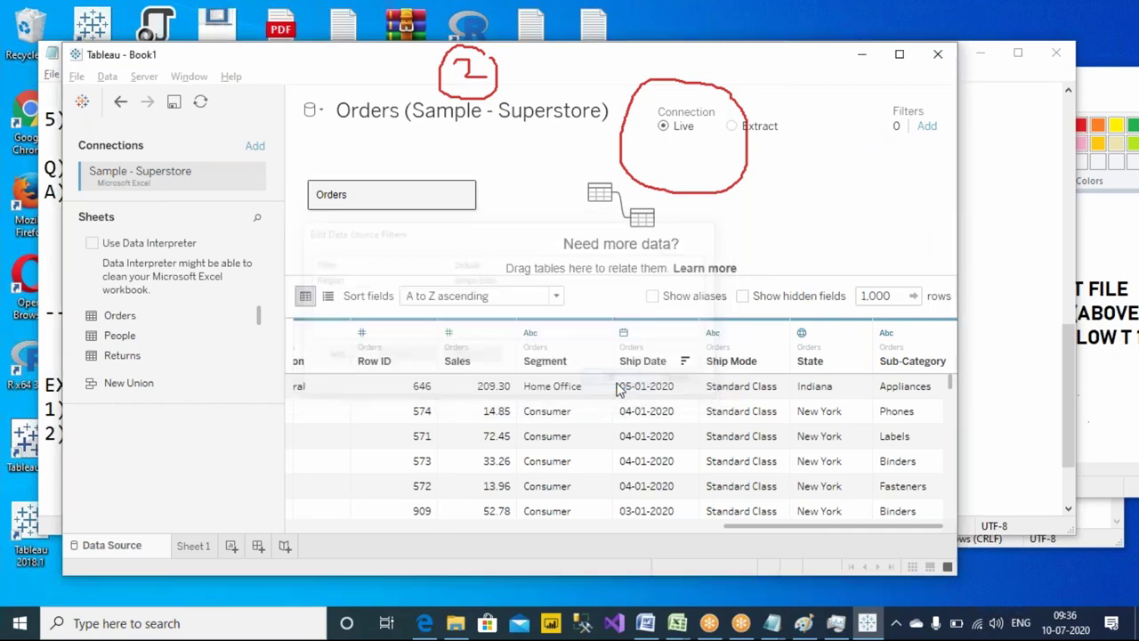
- Inspect the Region column in the Orders data source's underlying data from Sheet 1, and close the data view
left_click(202, 550)
left_click(203, 200)
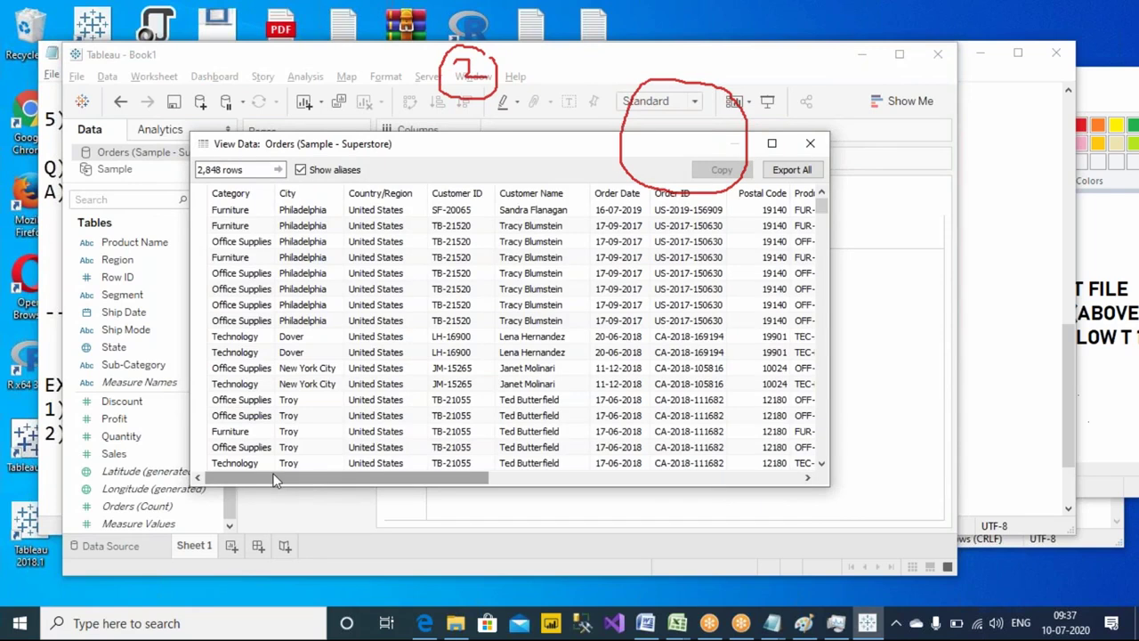
left_click_drag(313, 481, 612, 490)
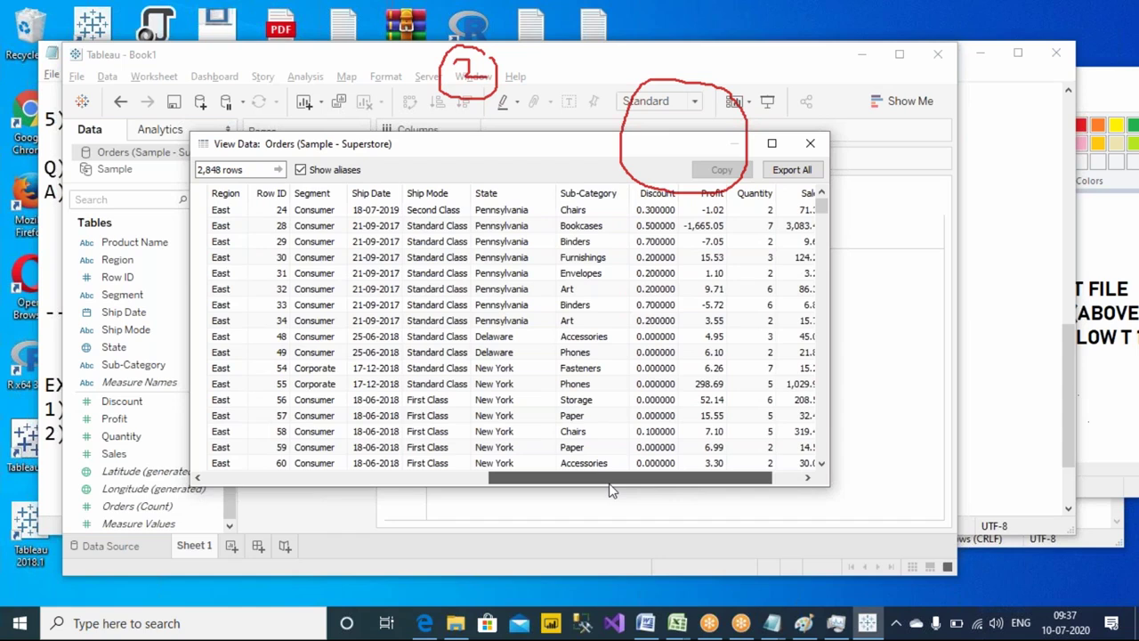
left_click(225, 193)
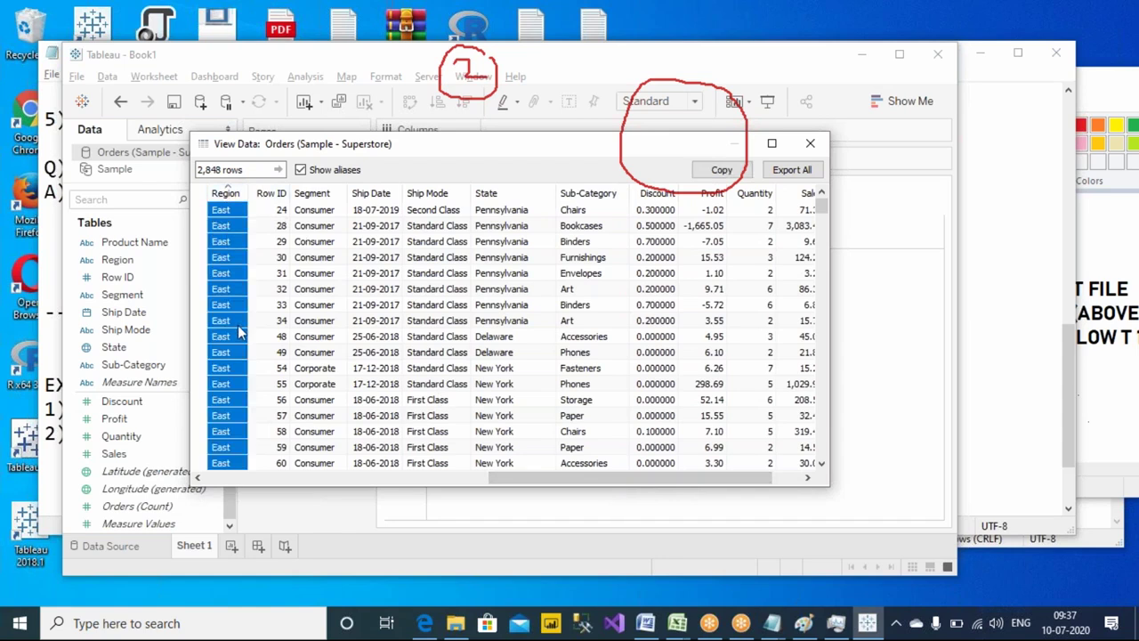
scroll(224, 418, "down", 15)
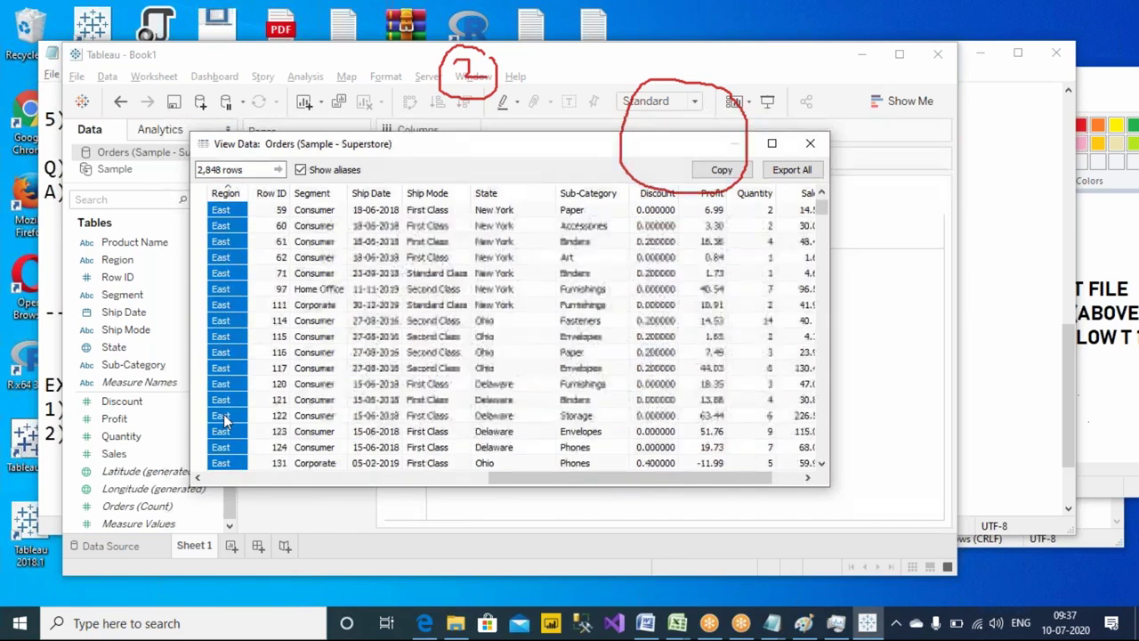
scroll(223, 413, "down", 10)
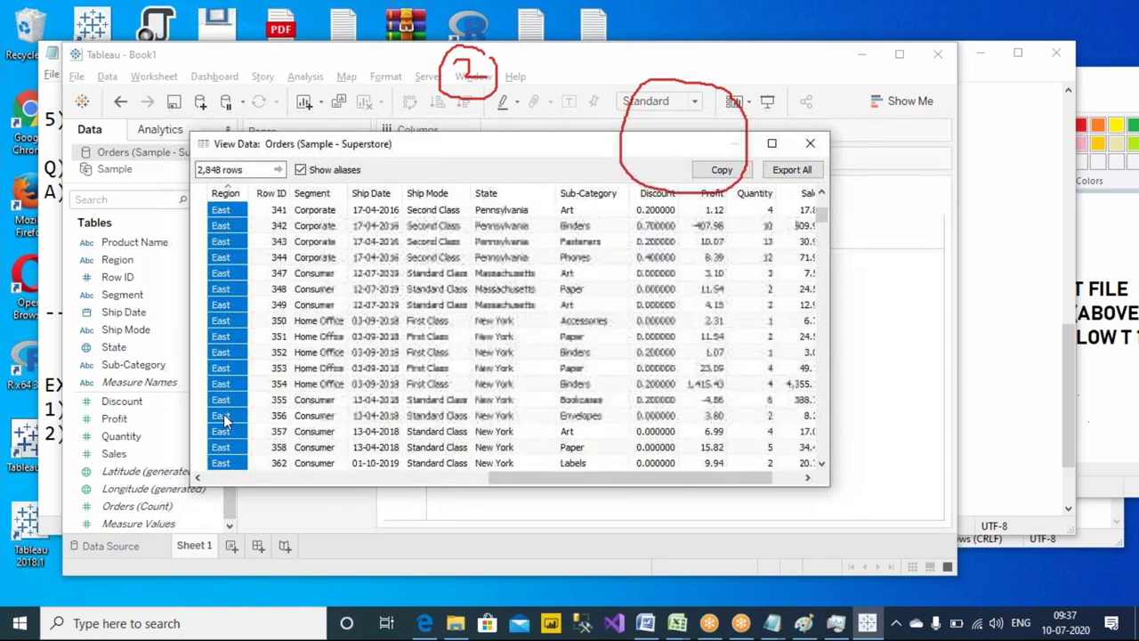
scroll(223, 414, "up", 20)
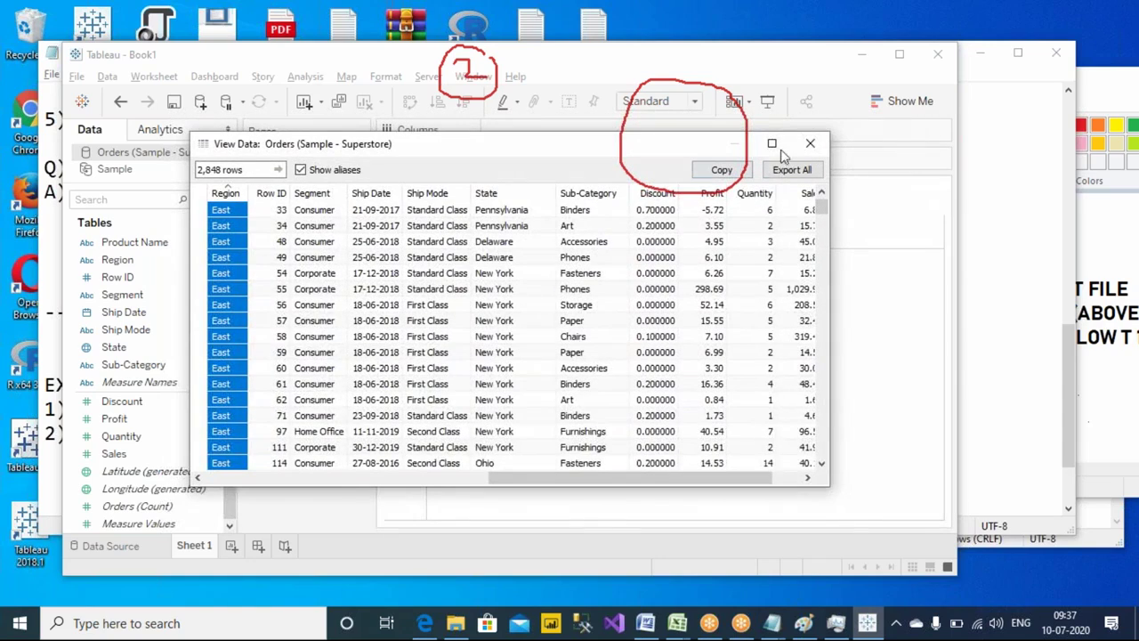
left_click(810, 143)
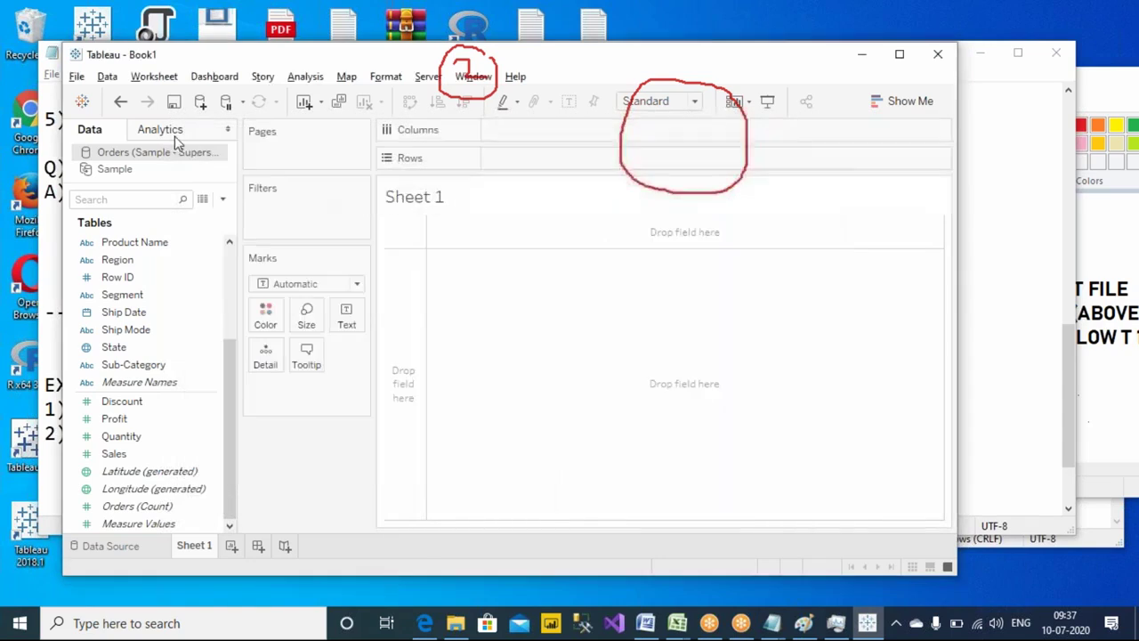
- Return to the Orders data source page and clear the drawn red marks from the screen
left_click(82, 102)
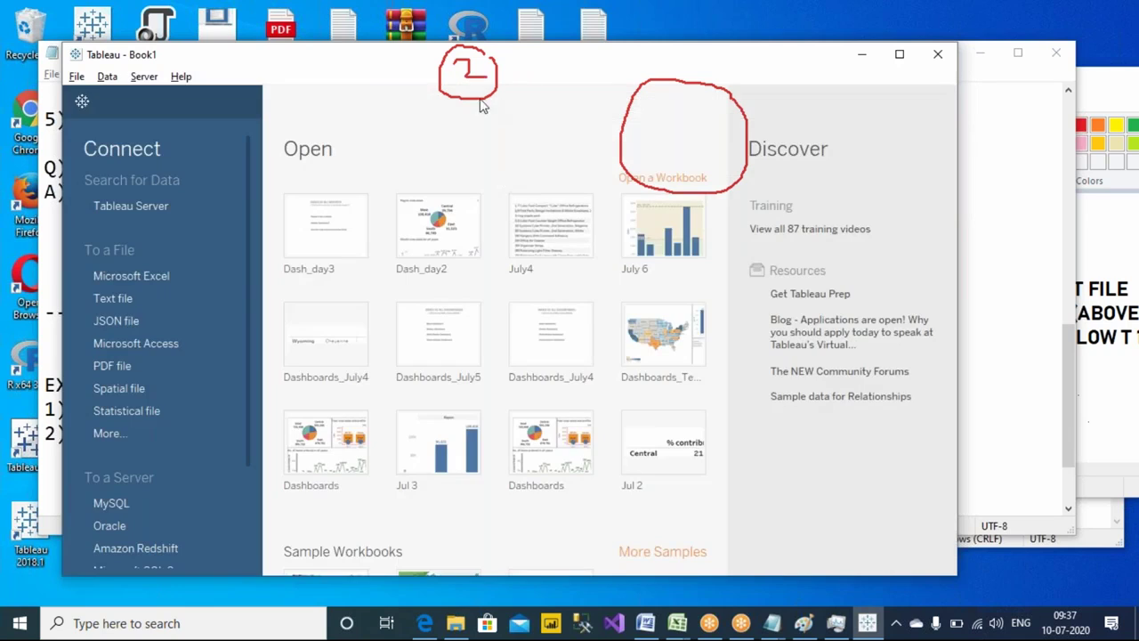
left_click(82, 101)
left_click(111, 545)
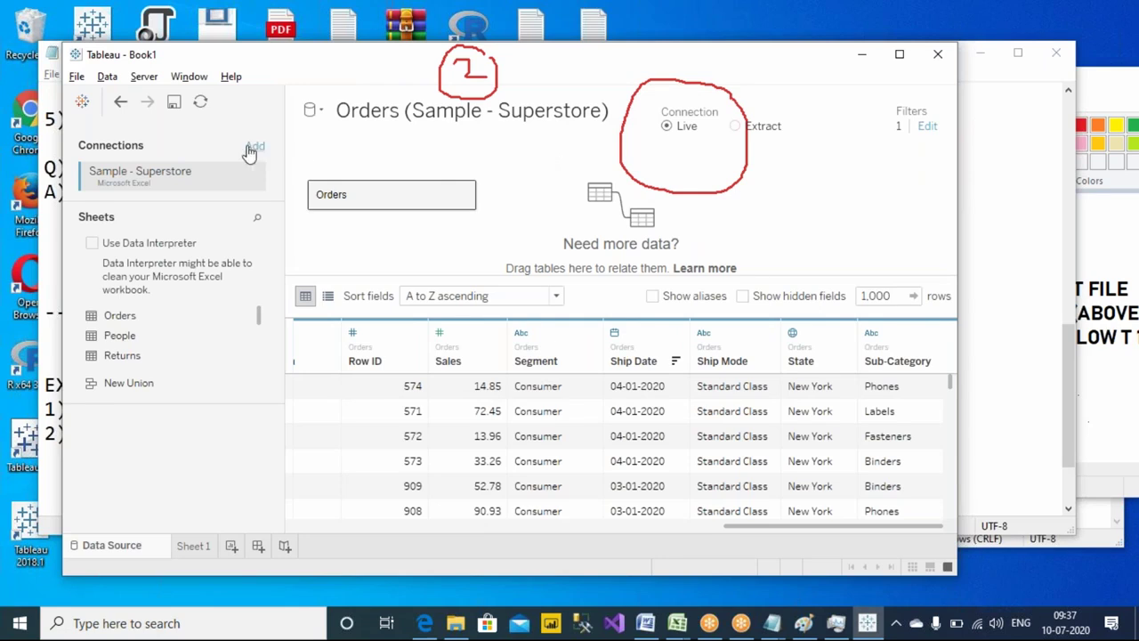
left_click(721, 14)
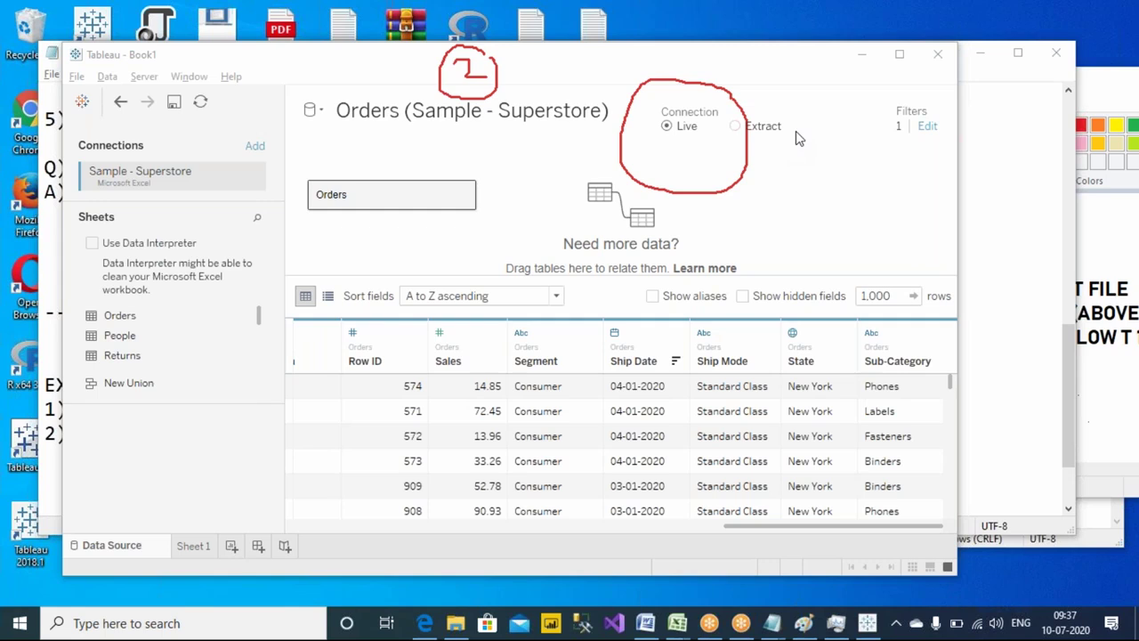
- Connect to the localhost Microsoft SQL Server, entering the account password in the sign-in dialog
left_click(81, 101)
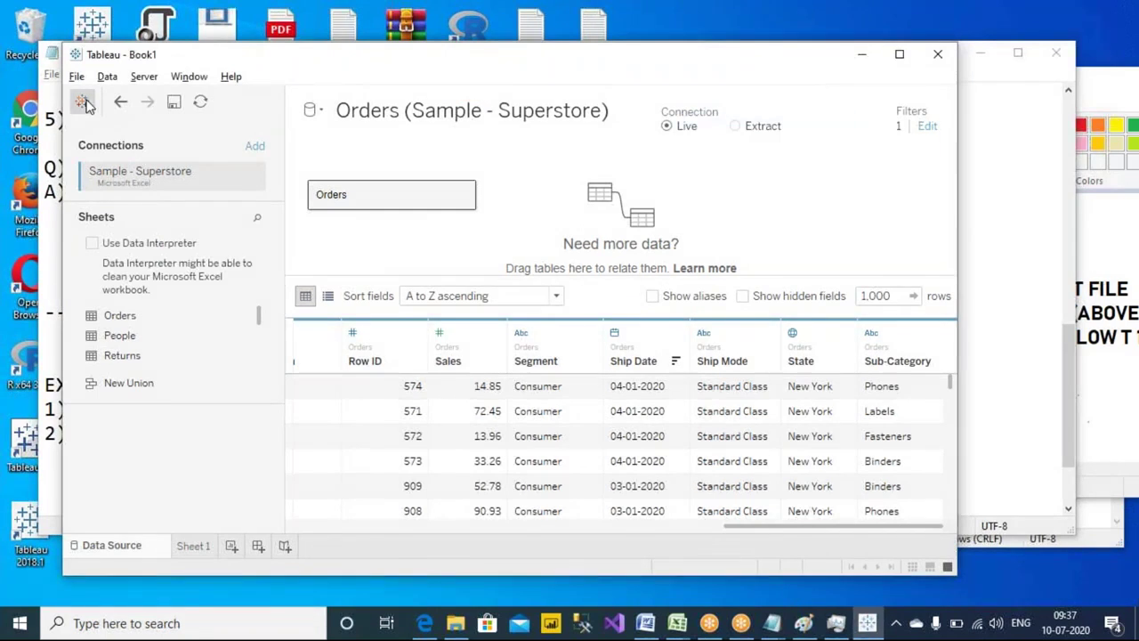
scroll(134, 534, "down", 3)
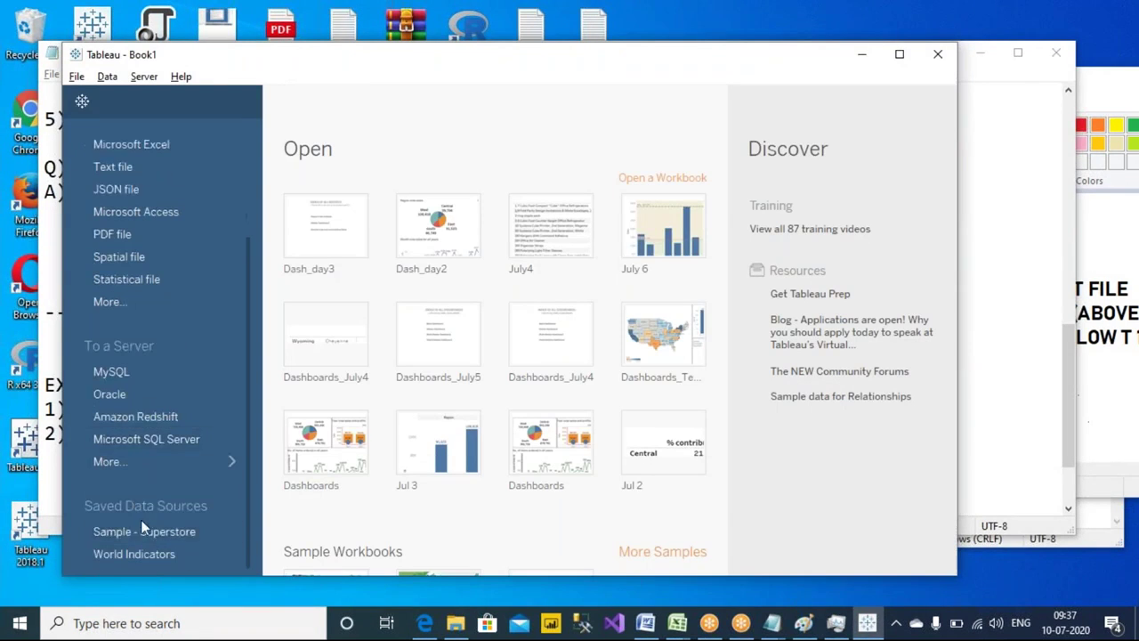
left_click(136, 439)
left_click(503, 418)
type("•••")
left_click(637, 518)
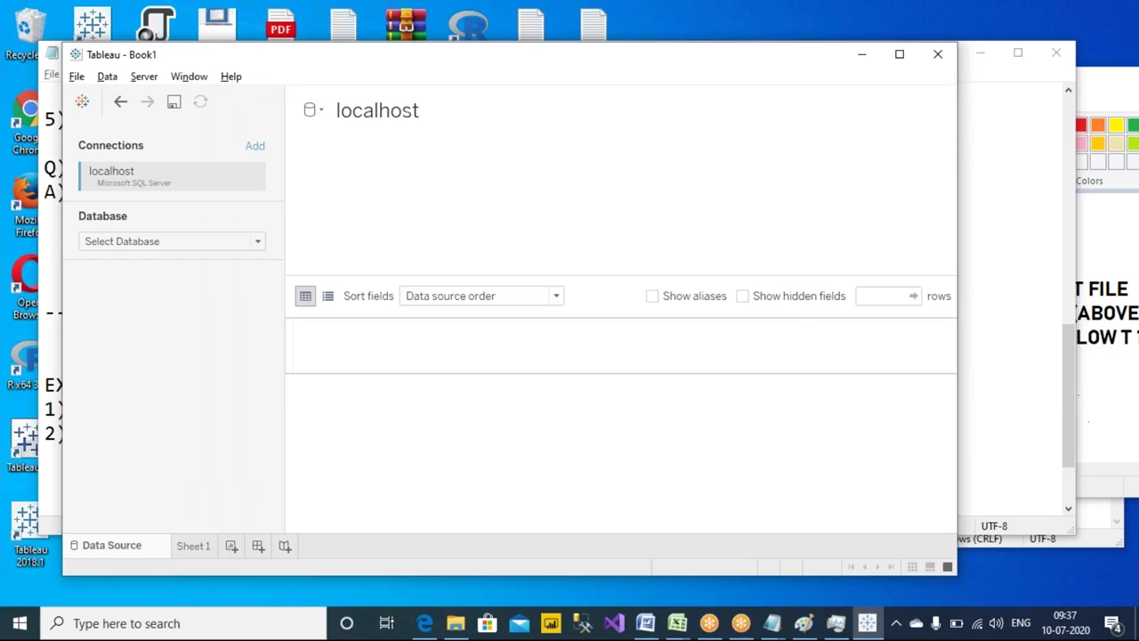
- Select the Apr2020 database and add its Orders table to the data source canvas
left_click(175, 246)
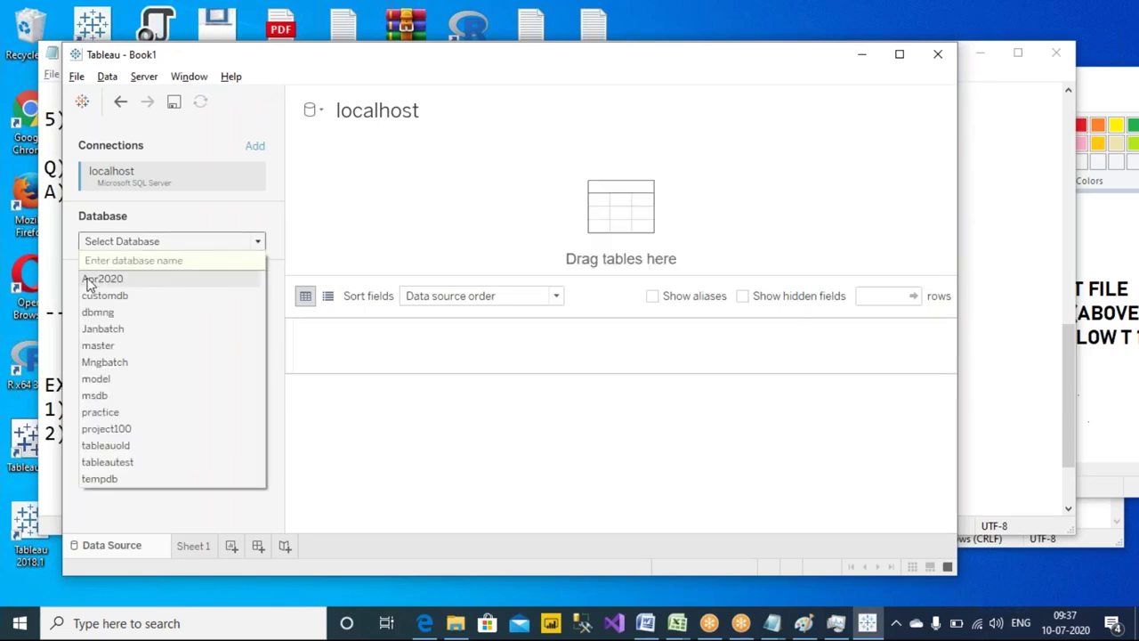
key("Return")
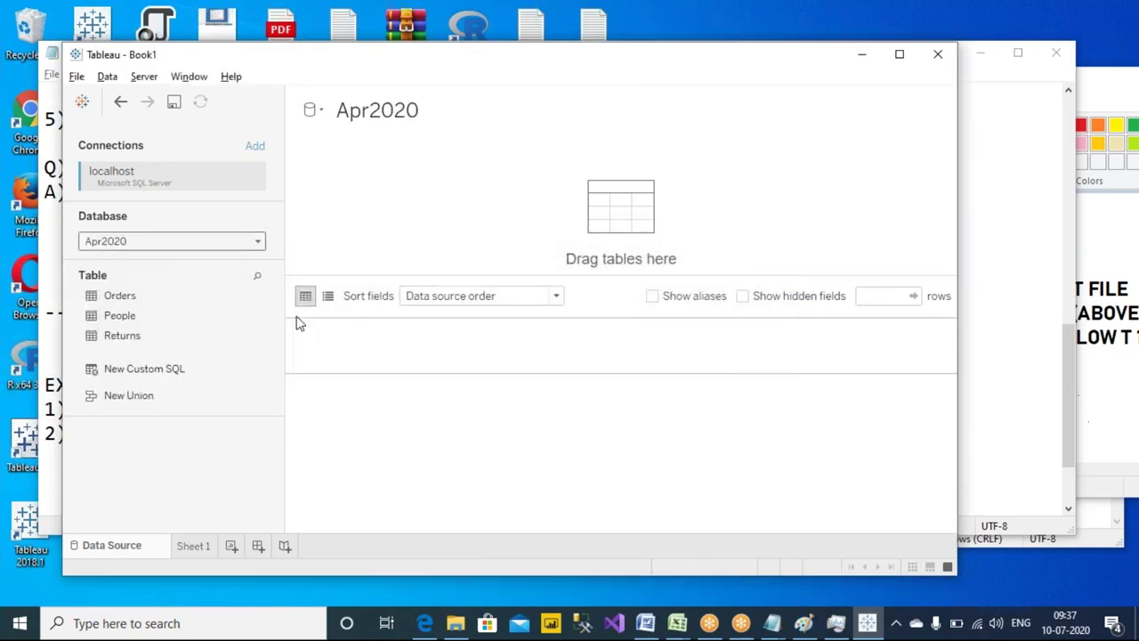
left_click(136, 299)
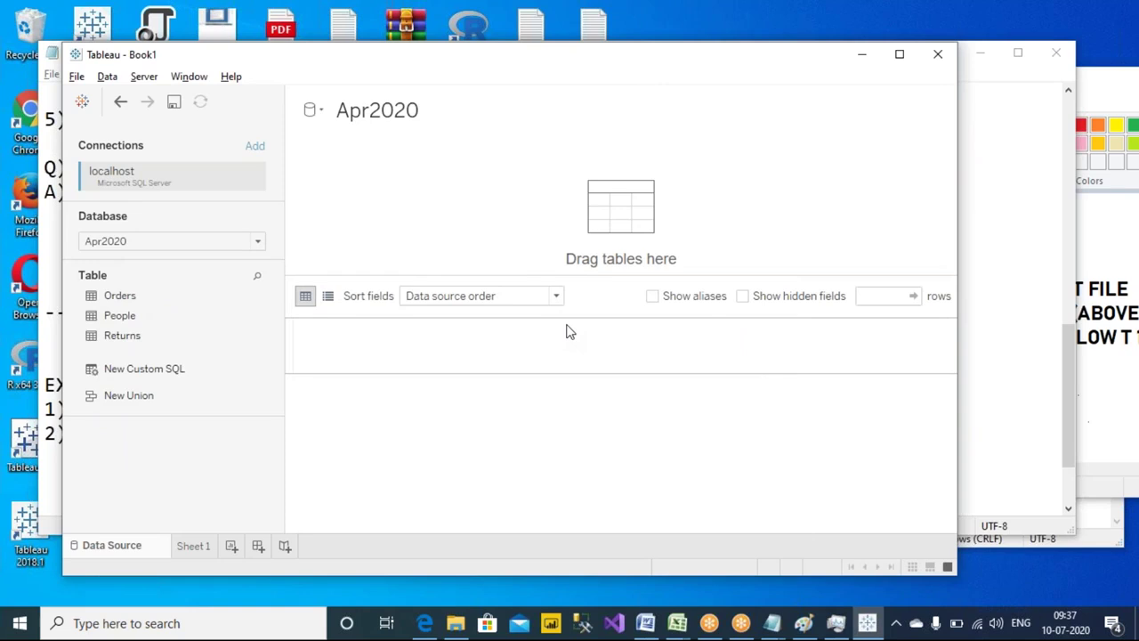
left_click_drag(569, 332, 570, 334)
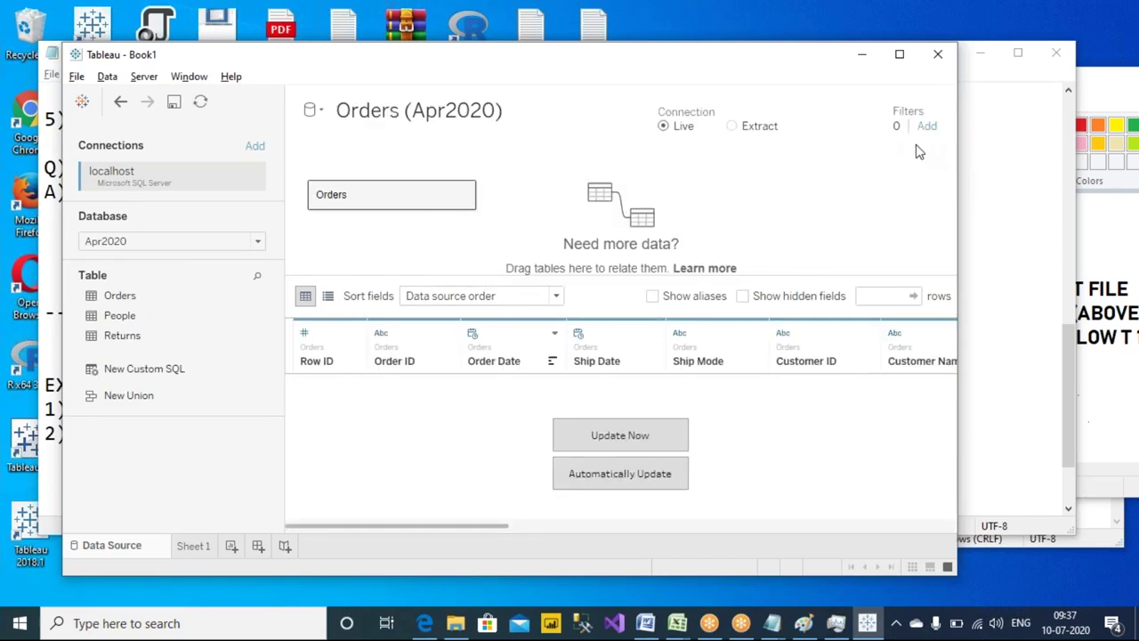
- Start a new custom SQL query and enter SELECT * FROM ORDERS WHERE REGION='EAST'
double_click(147, 372)
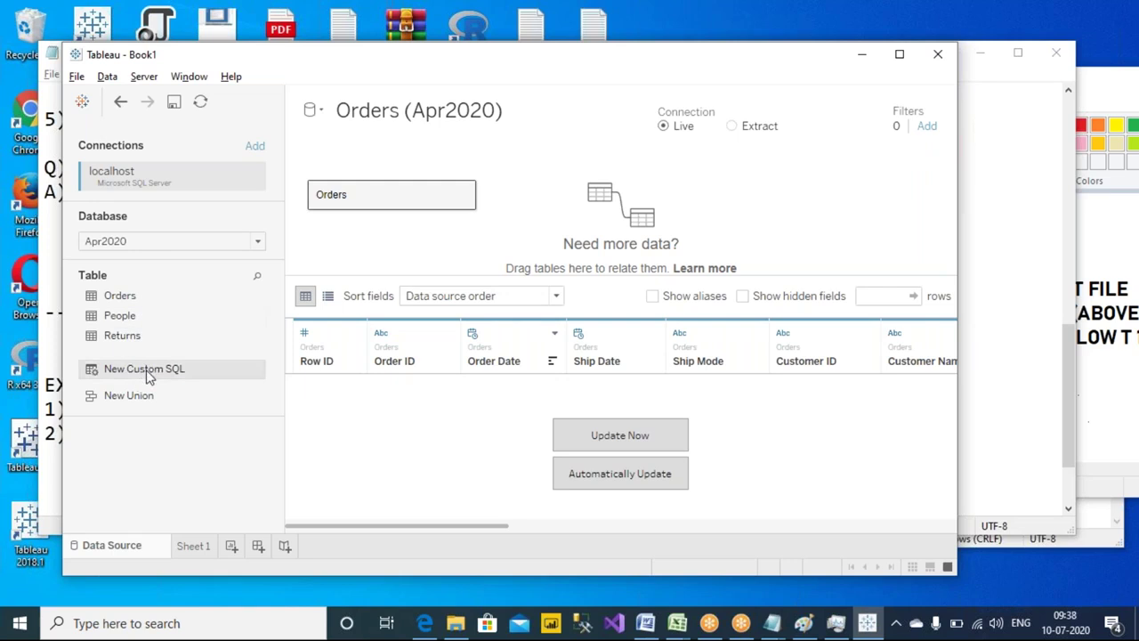
left_click_drag(506, 155, 703, 165)
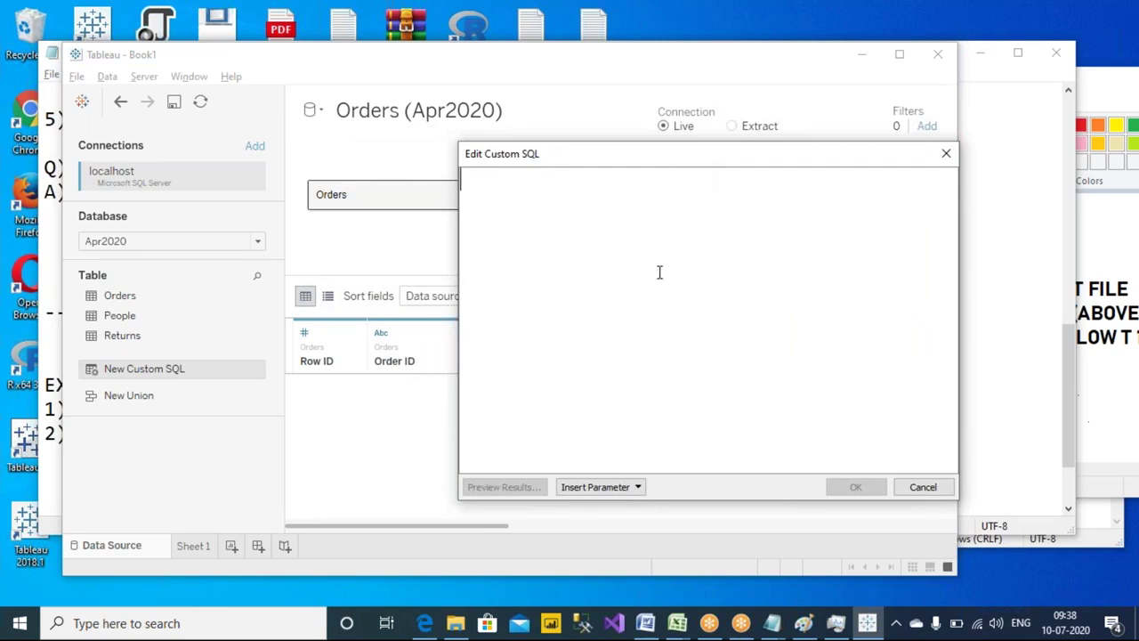
type("SE")
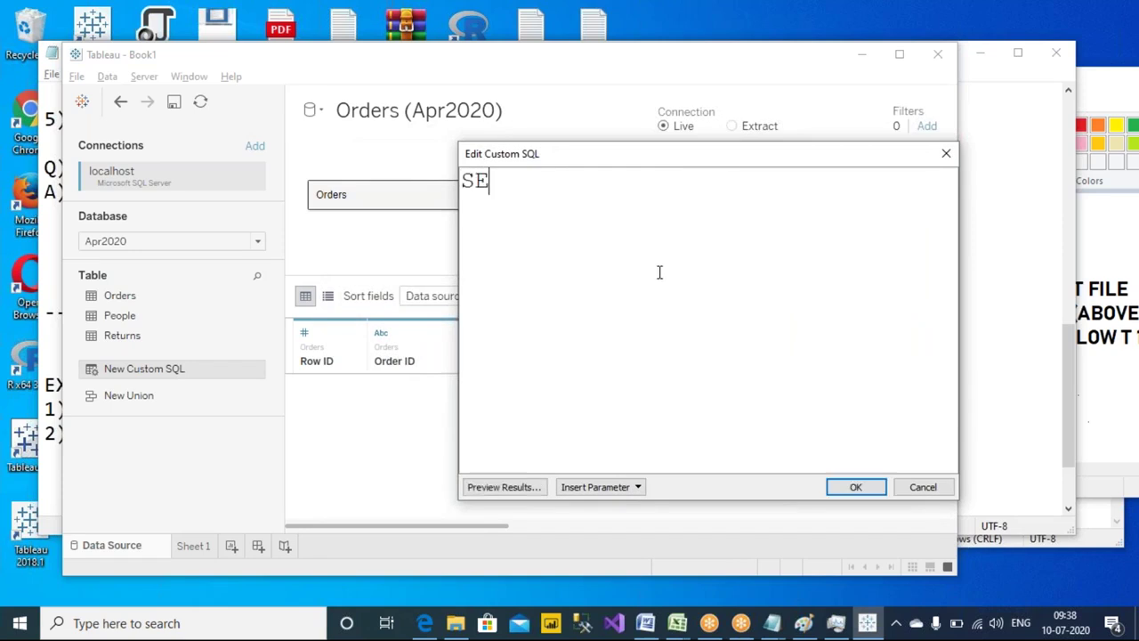
type("LECT * FROM")
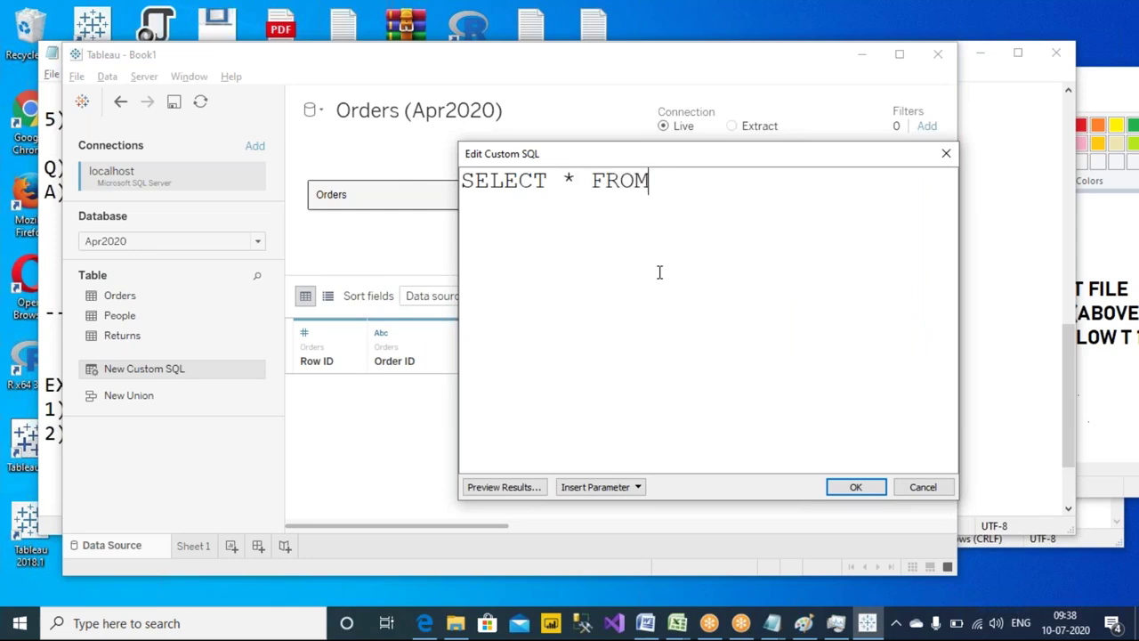
type(" ORDERS WHERE")
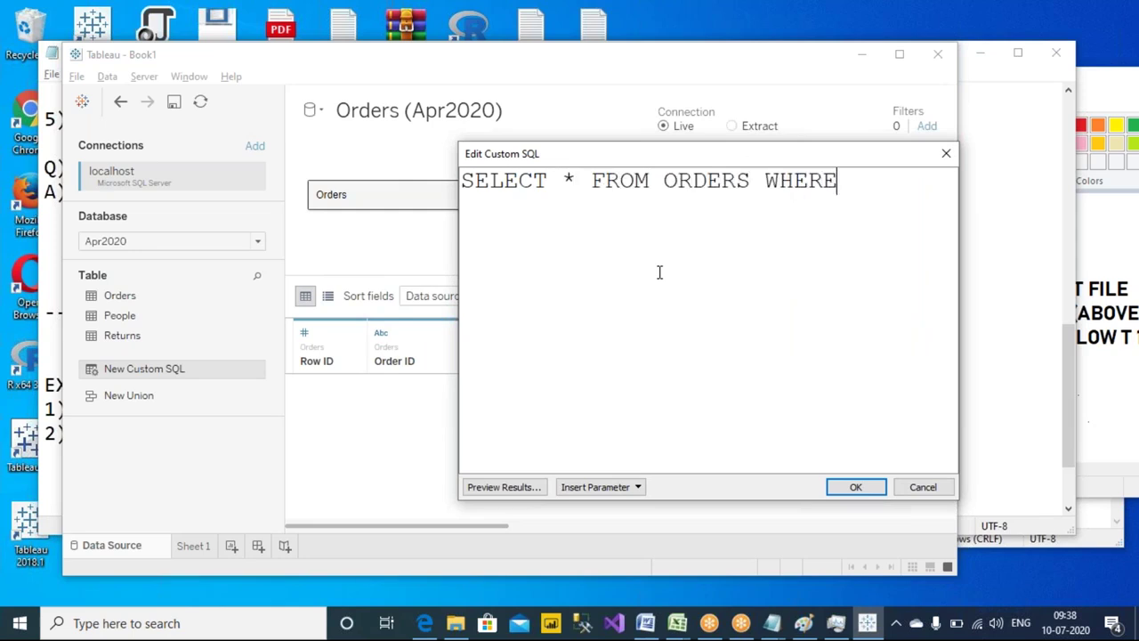
type(" REGION=")
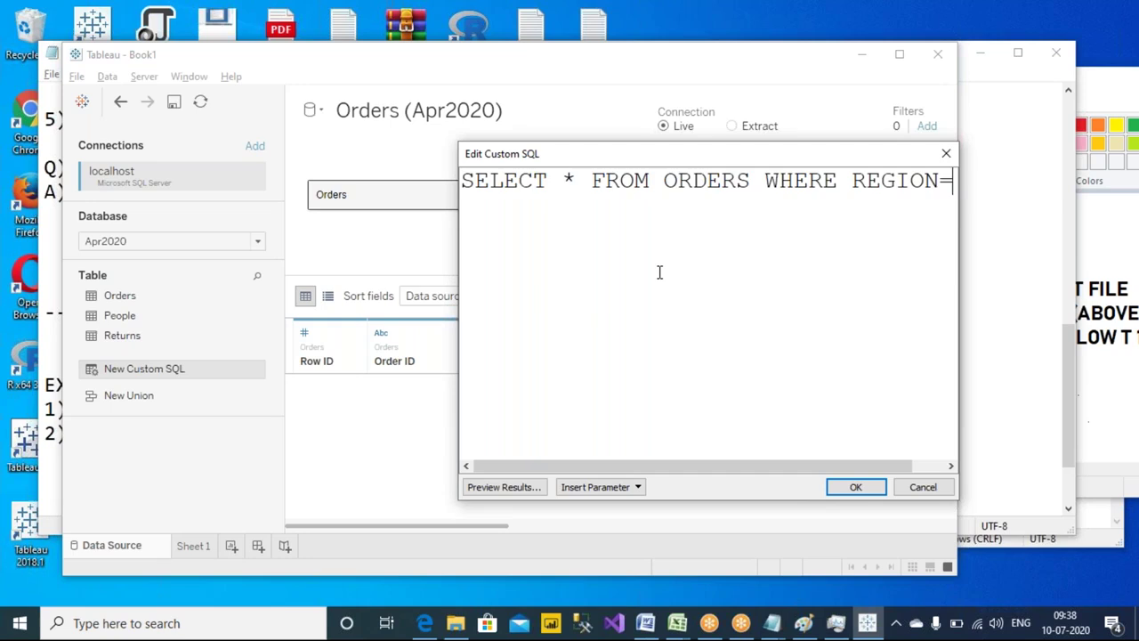
type("'EAST'")
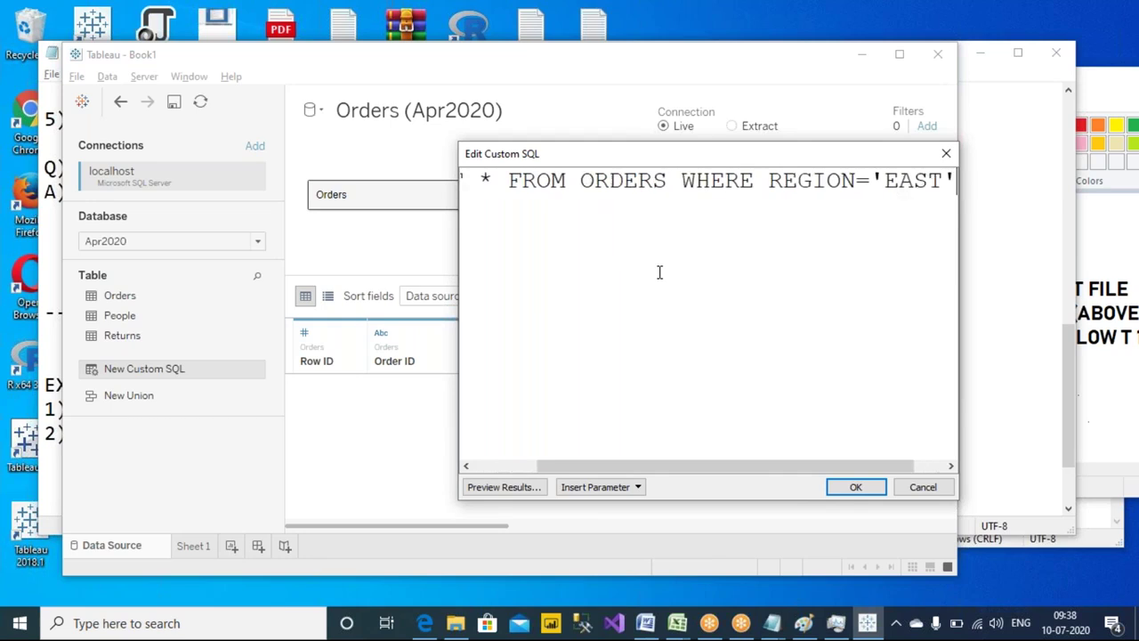
scroll(676, 326, "down", 2)
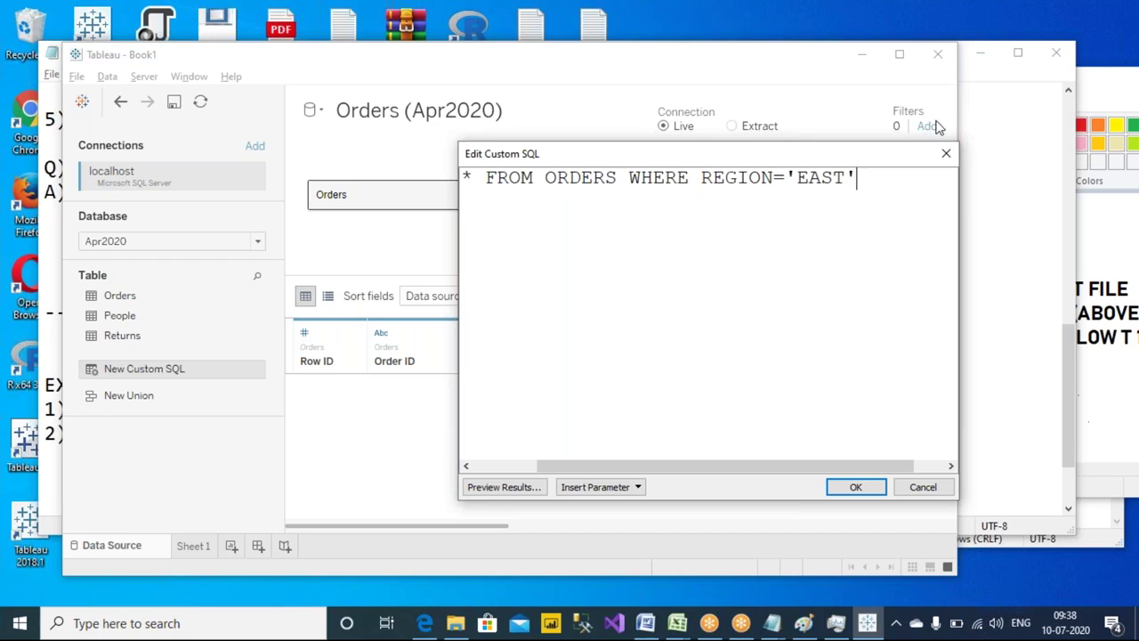
- Preview the custom SQL query's results across to the Region column, and add the query to the data source
left_click(532, 489)
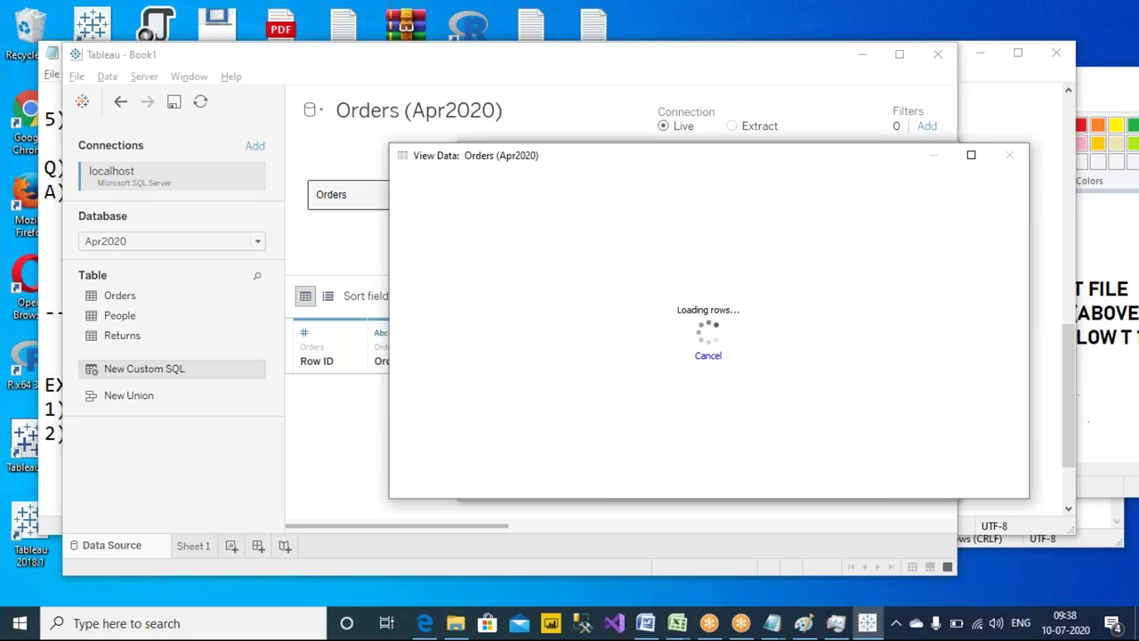
left_click_drag(502, 491, 690, 491)
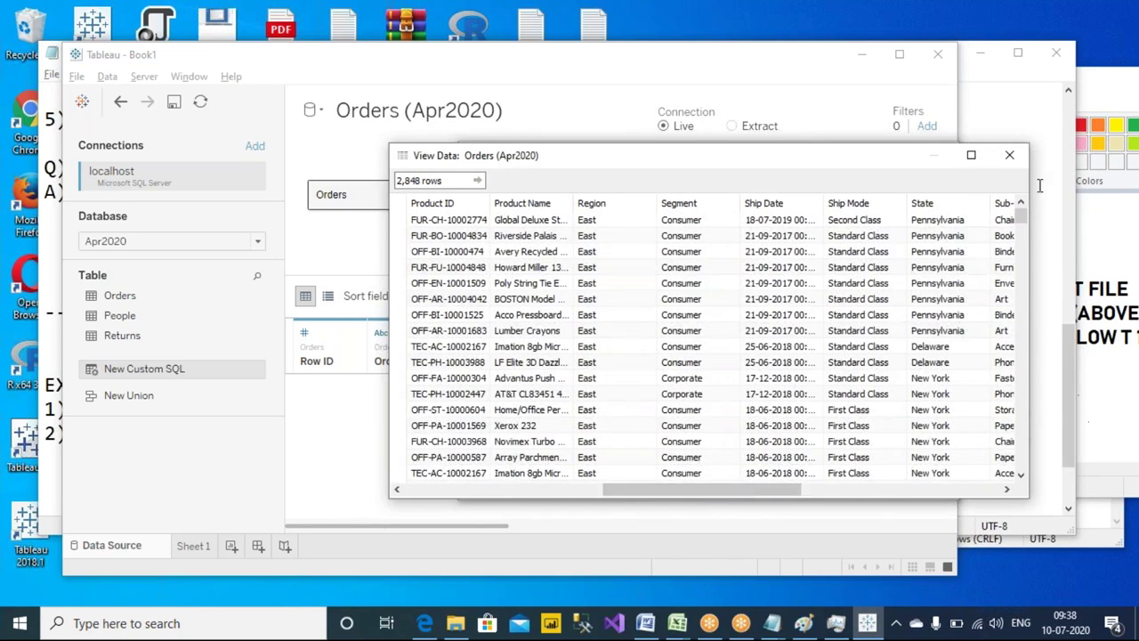
left_click(1009, 155)
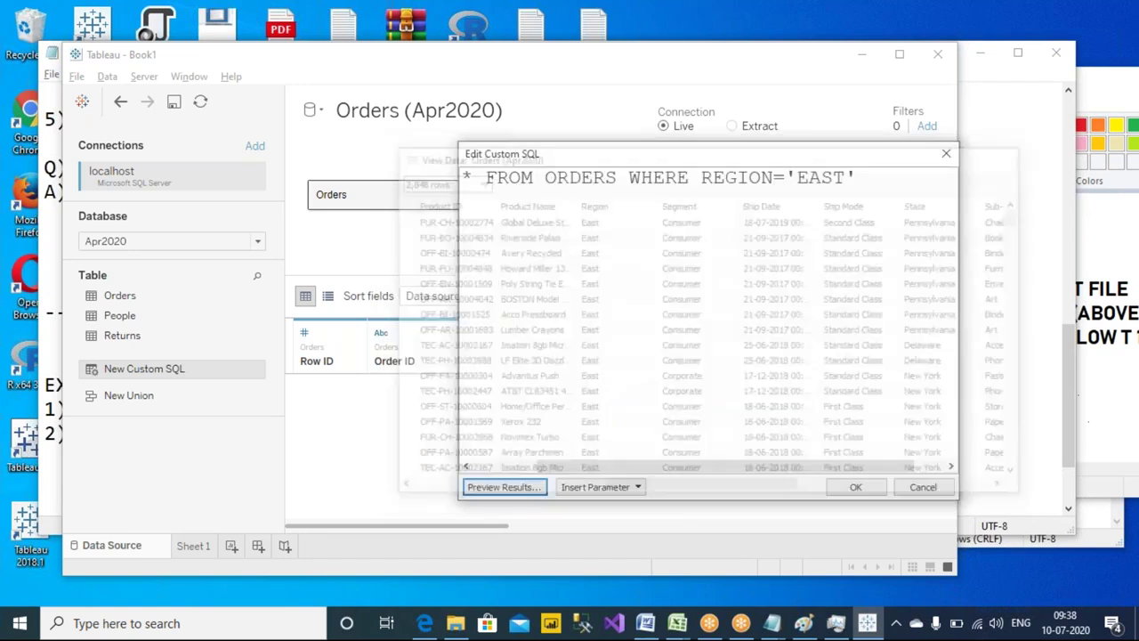
left_click(856, 488)
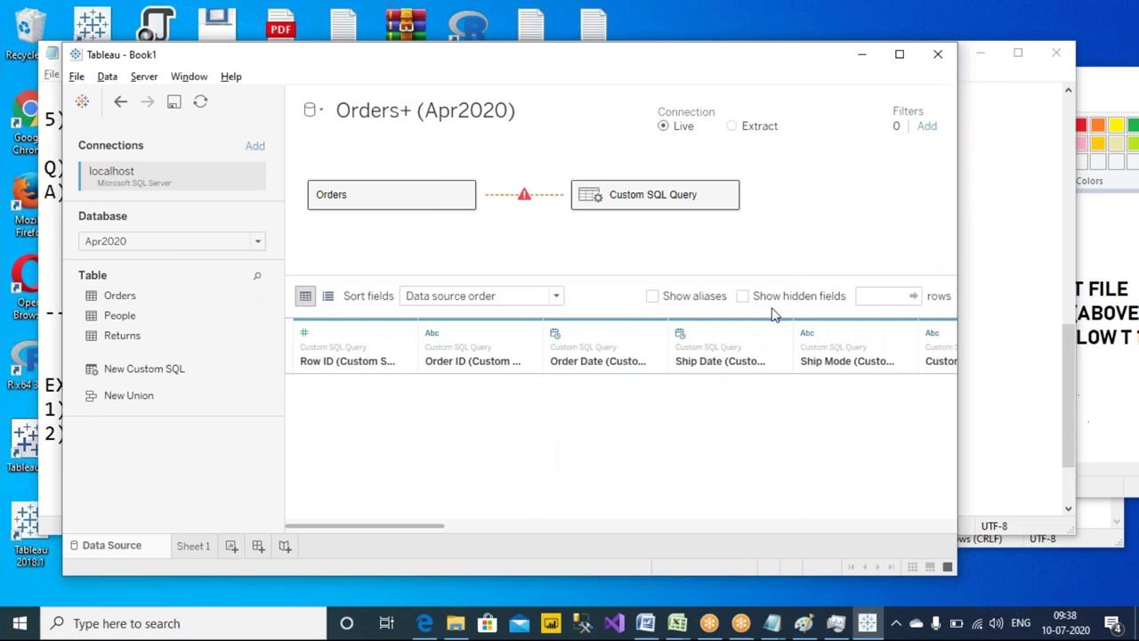
- Dismiss the relationship settings between Orders and the custom SQL query, and remove the Orders table from the canvas
left_click(462, 195)
left_click(524, 194)
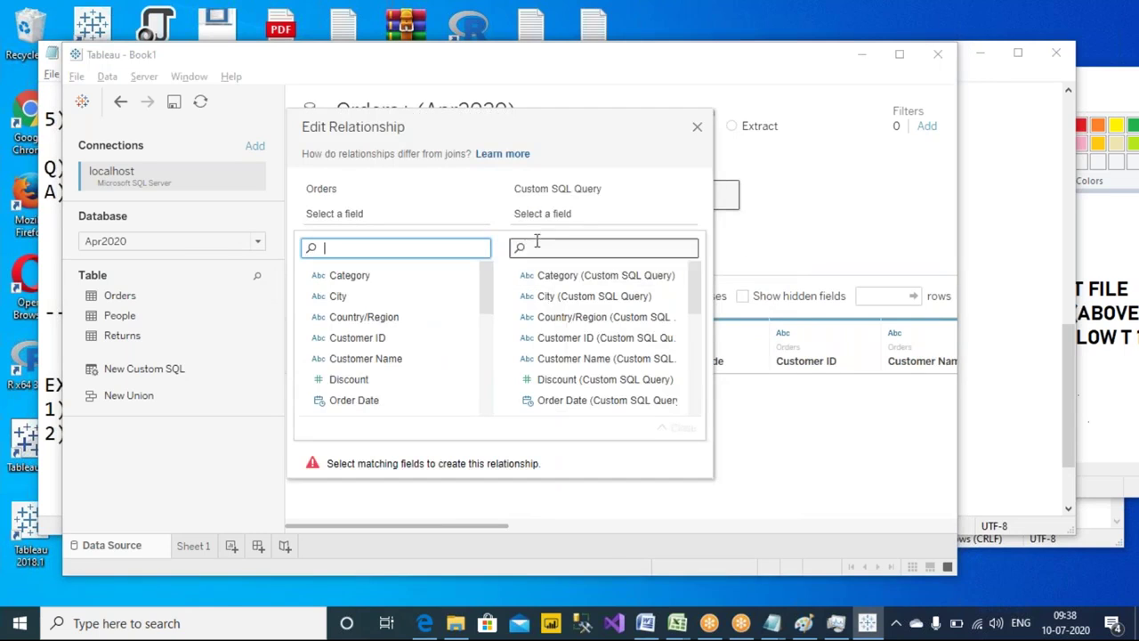
left_click(699, 128)
left_click(463, 194)
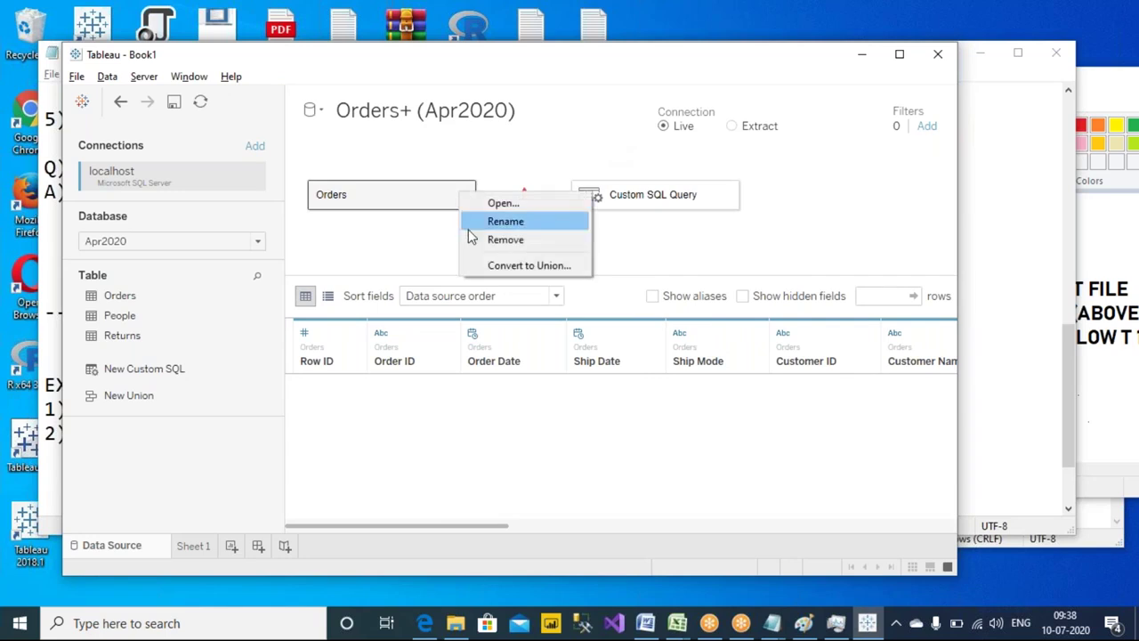
left_click(470, 238)
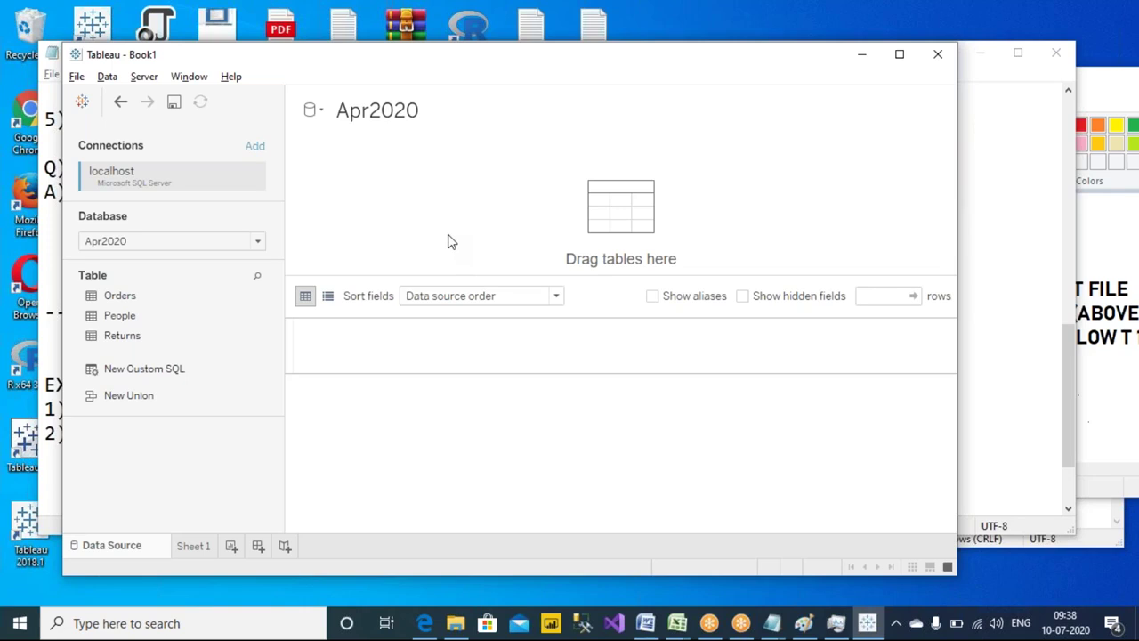
right_click(600, 56)
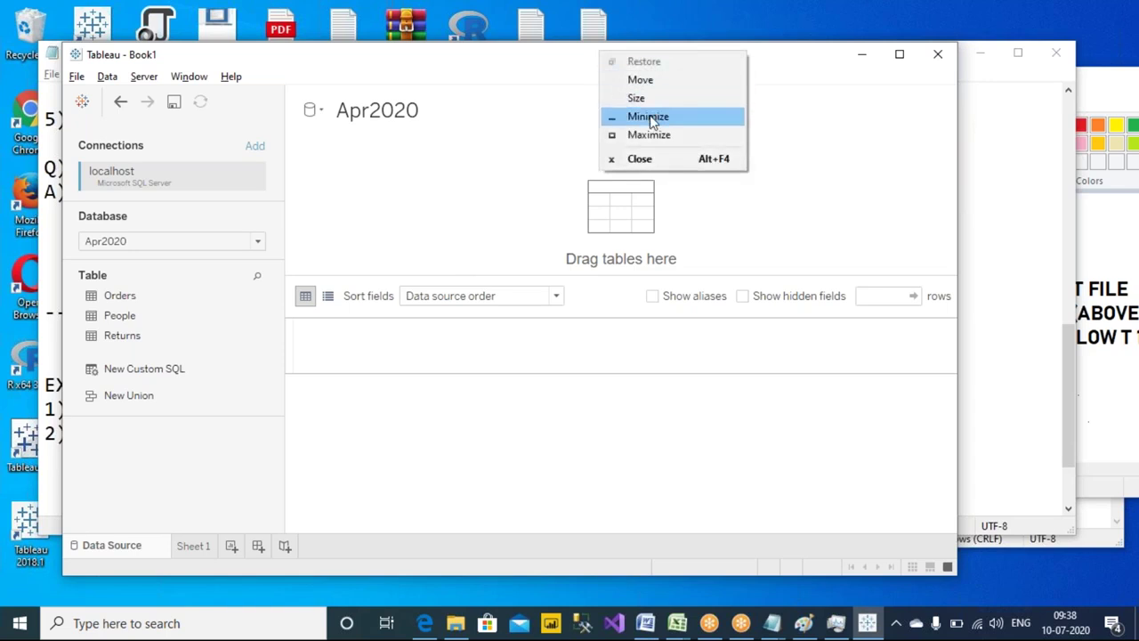
left_click(83, 101)
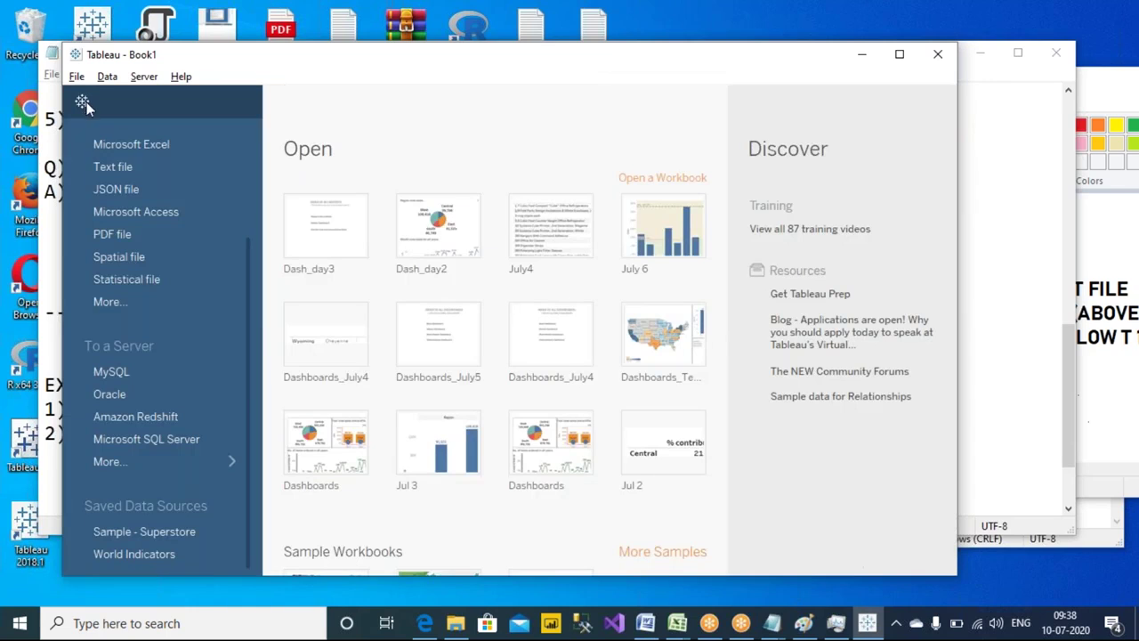
left_click(83, 105)
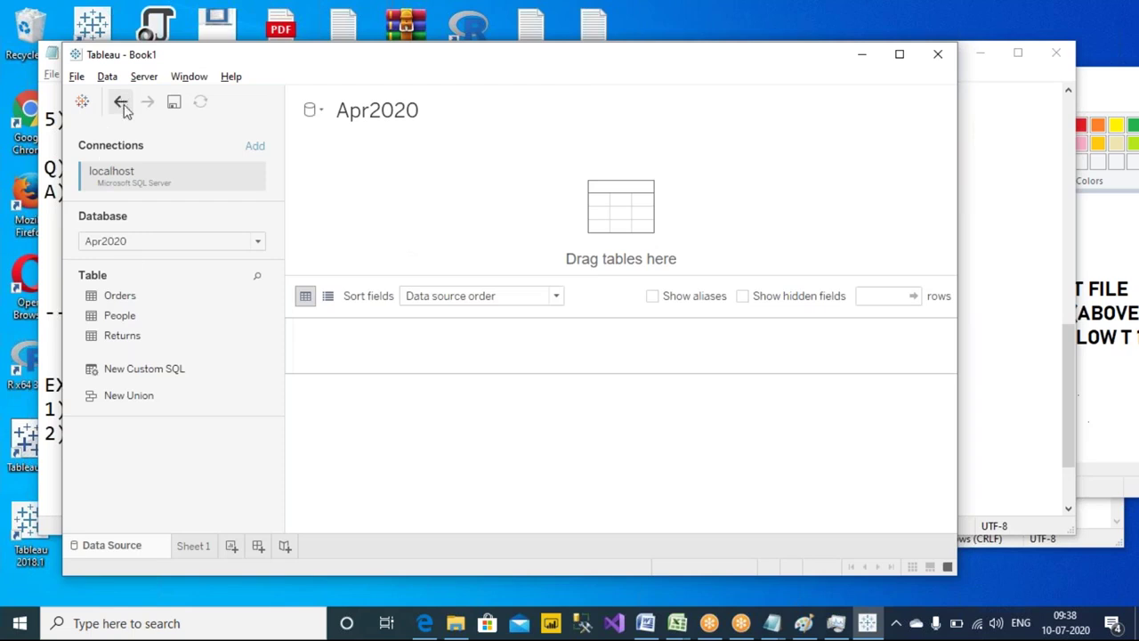
- Review the data source options available for Apr2020 from Sheet 1, and return to the data source page
left_click(182, 545)
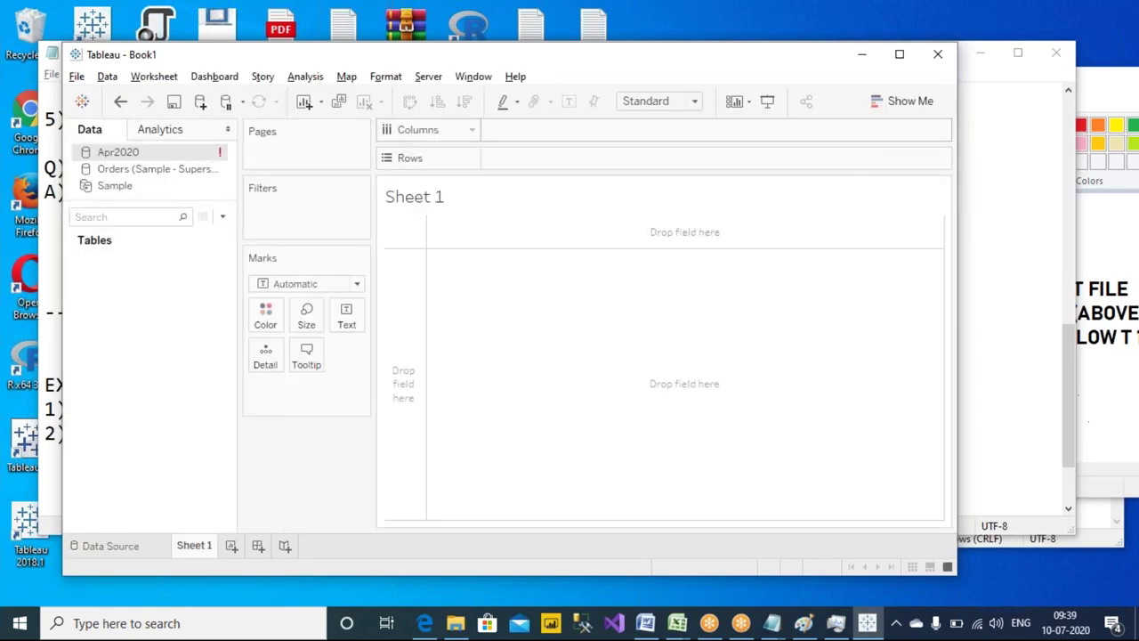
right_click(181, 153)
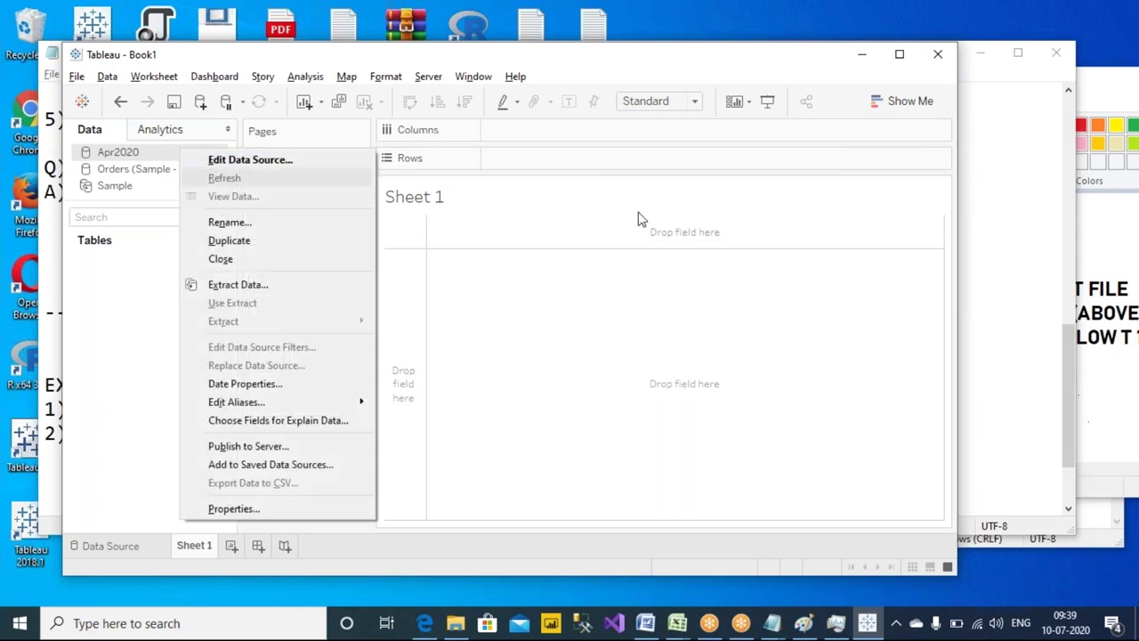
left_click(798, 36)
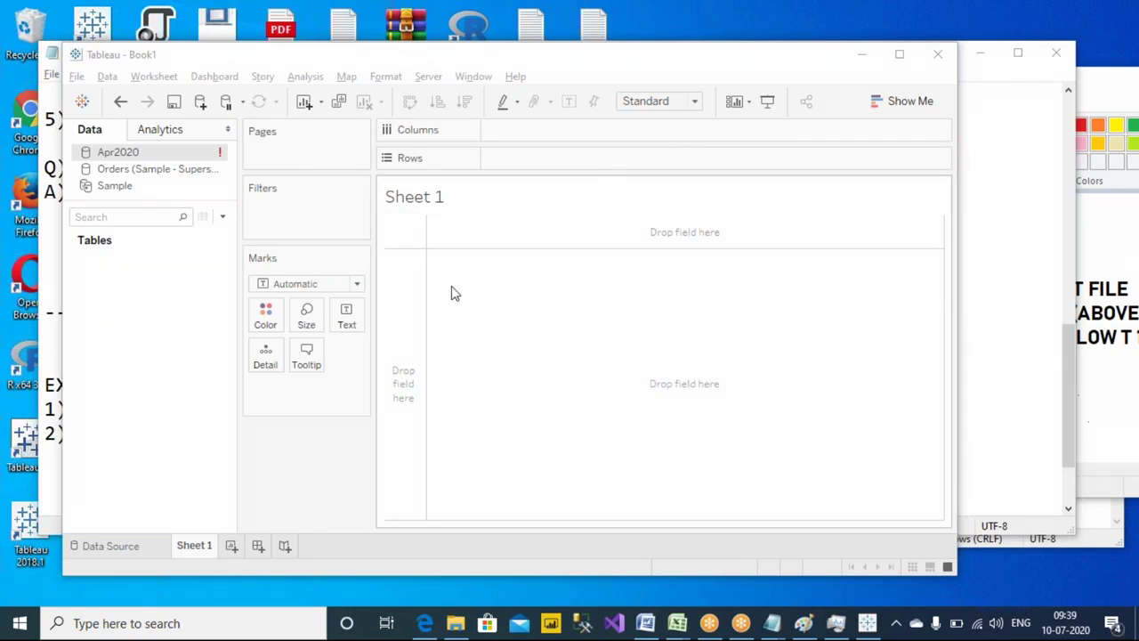
left_click(320, 558)
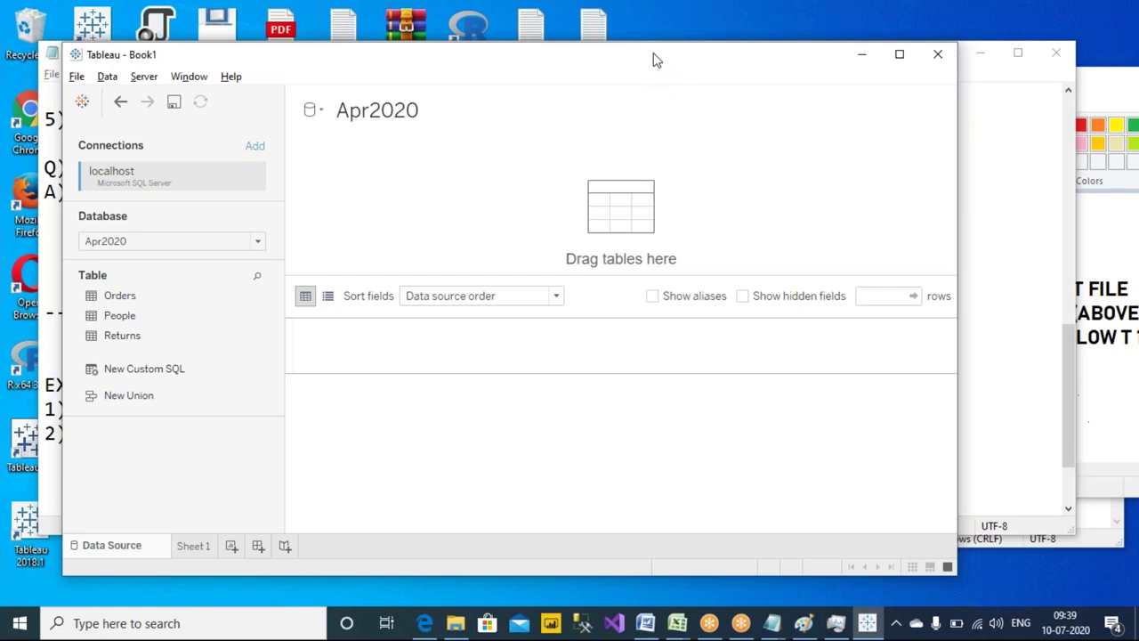
- Annotate the canvas with "Extract" in quotation marks, underline it twice, and point an arrow at it from the table placeholder
key("ctrl+2")
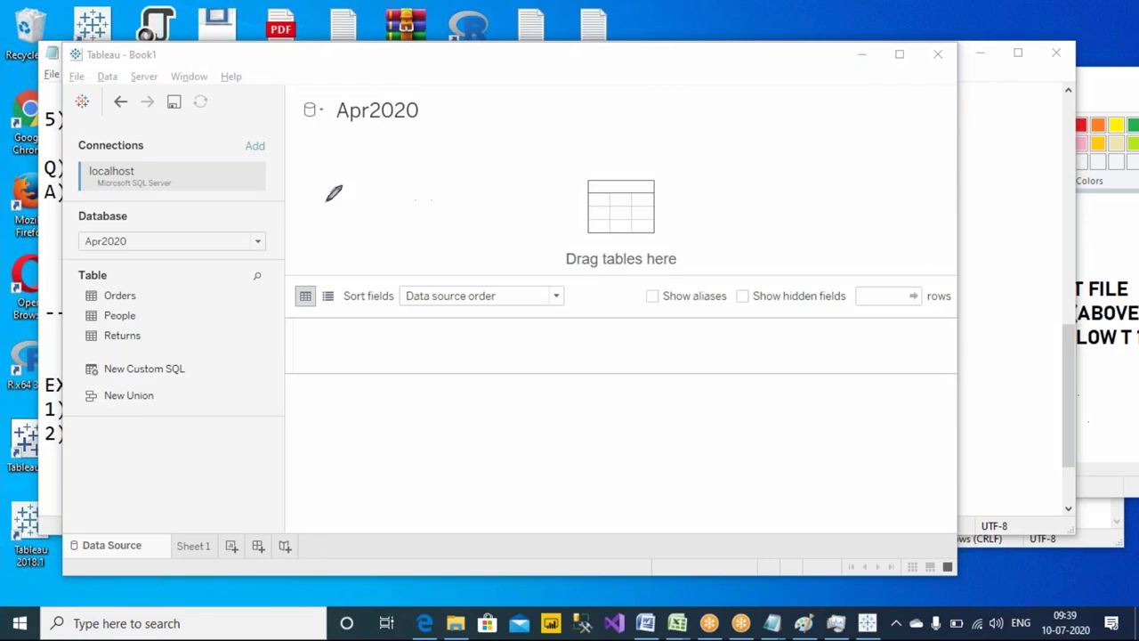
mouse_move(327, 178)
left_mouse_down()
mouse_move(329, 217)
mouse_move(345, 211)
mouse_move(326, 181)
mouse_move(357, 179)
mouse_move(371, 208)
mouse_move(378, 188)
mouse_move(359, 213)
mouse_move(393, 196)
mouse_move(407, 214)
mouse_move(435, 206)
mouse_move(470, 176)
left_mouse_up()
left_click_drag(475, 165, 473, 175)
left_click_drag(313, 165, 314, 177)
left_click_drag(318, 166, 320, 178)
left_click_drag(326, 234, 487, 235)
left_click_drag(343, 255, 492, 249)
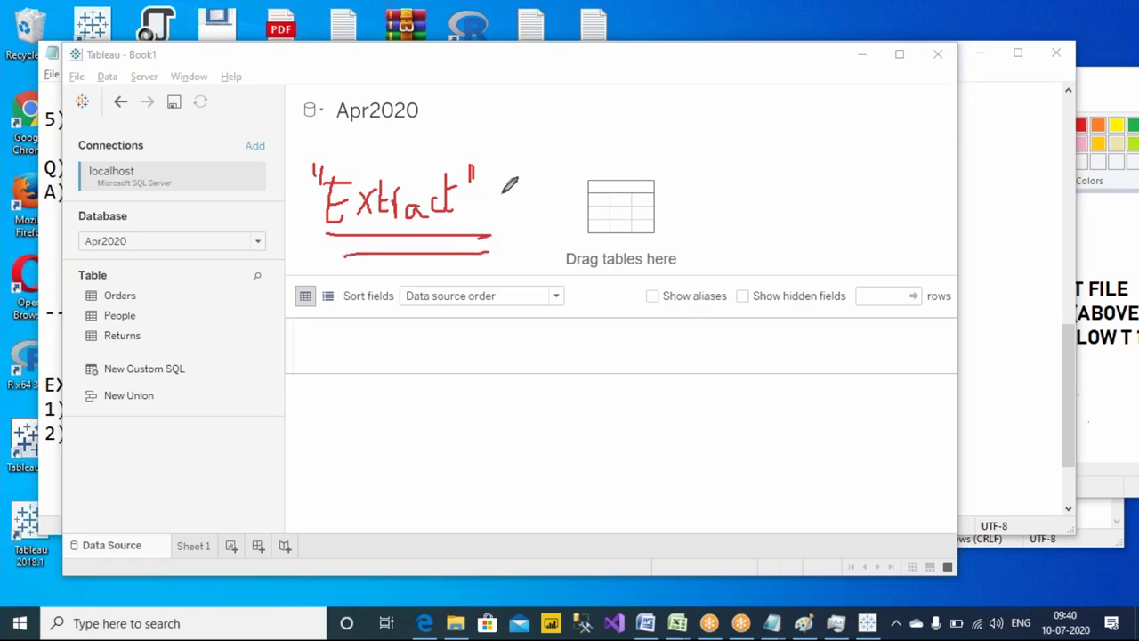
left_click_drag(495, 195, 583, 229)
left_click_drag(495, 210, 511, 194)
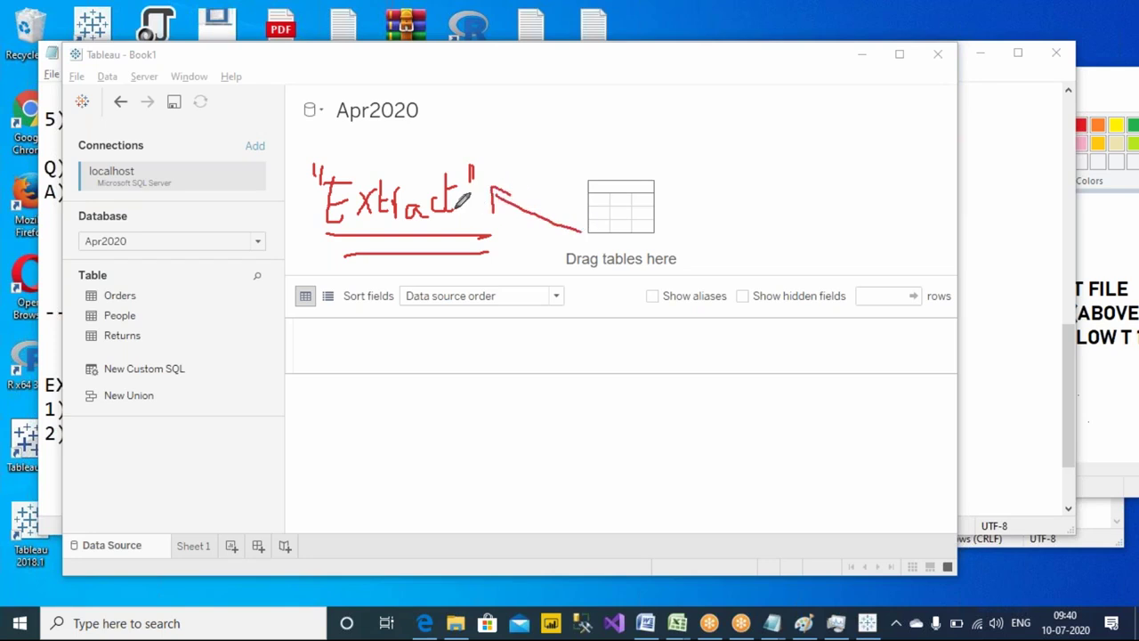
- Draw circled T.A, T.S and T.D labels, link T.A to T.S, and point an arrow from T.D to T.S
mouse_move(547, 116)
left_mouse_down()
mouse_move(577, 115)
mouse_move(563, 147)
mouse_move(621, 110)
mouse_move(620, 138)
mouse_move(620, 128)
left_mouse_up()
left_click(583, 133)
mouse_move(539, 153)
left_mouse_down()
mouse_move(668, 106)
mouse_move(530, 135)
mouse_move(541, 155)
left_mouse_up()
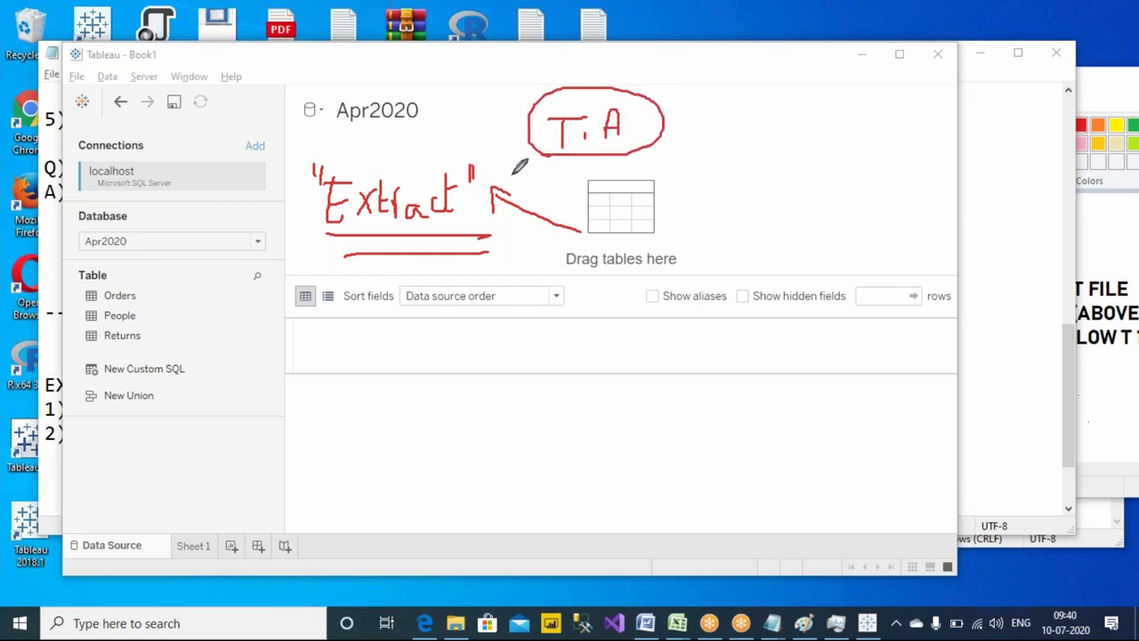
mouse_move(664, 126)
left_mouse_down()
mouse_move(752, 208)
mouse_move(742, 236)
mouse_move(759, 224)
mouse_move(756, 233)
left_mouse_up()
mouse_move(765, 189)
left_mouse_down()
mouse_move(717, 231)
mouse_move(786, 246)
mouse_move(761, 191)
left_mouse_up()
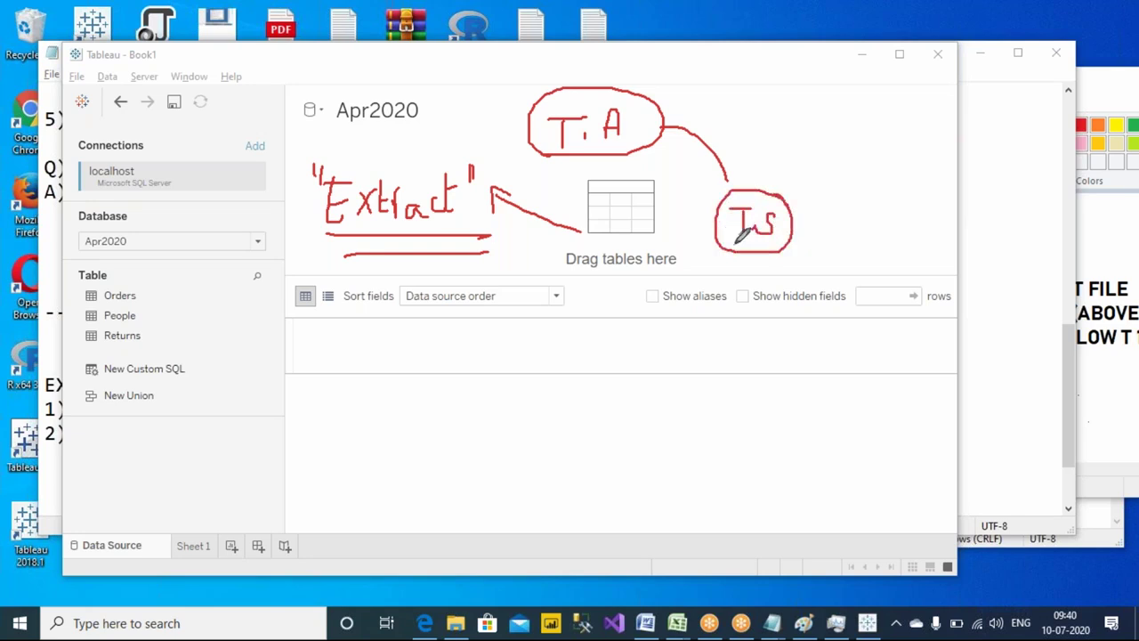
mouse_move(369, 434)
left_mouse_down()
mouse_move(434, 427)
mouse_move(406, 458)
mouse_move(430, 448)
left_mouse_up()
mouse_move(454, 432)
left_mouse_down()
mouse_move(482, 457)
mouse_move(397, 496)
mouse_move(496, 412)
mouse_move(488, 402)
mouse_move(557, 359)
mouse_move(645, 323)
mouse_move(711, 284)
mouse_move(721, 266)
mouse_move(734, 288)
left_mouse_up()
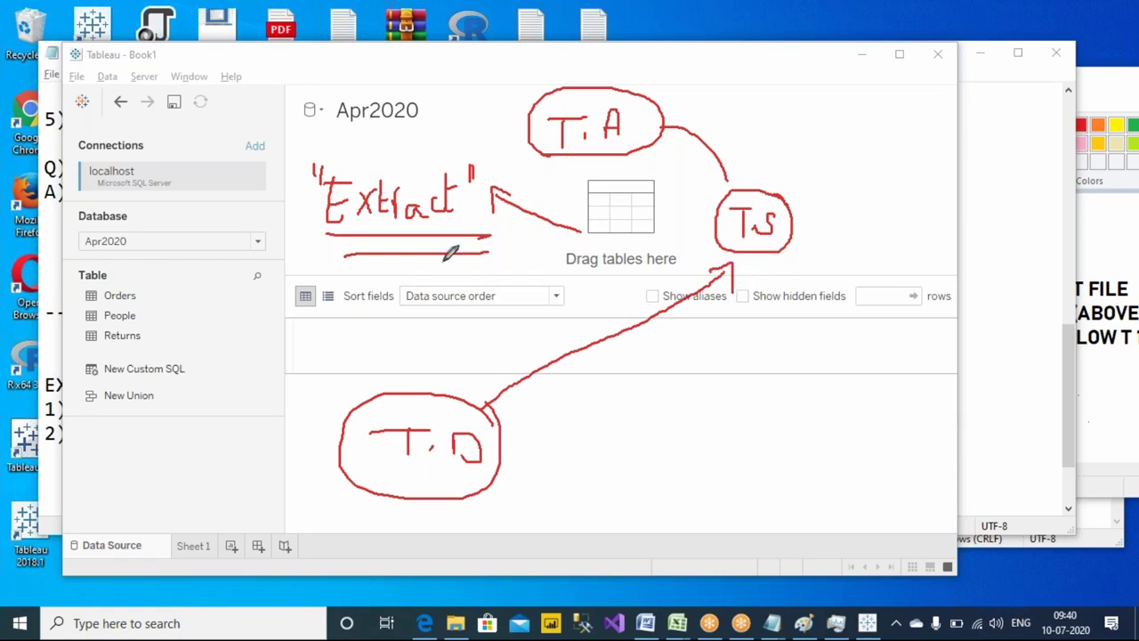
- Draw arrows from the T.S link and T.A towards Extract, add check marks beside T.A and Extract, and enclose the diagram in a loop
mouse_move(703, 270)
left_mouse_down()
mouse_move(526, 260)
mouse_move(488, 281)
left_mouse_up()
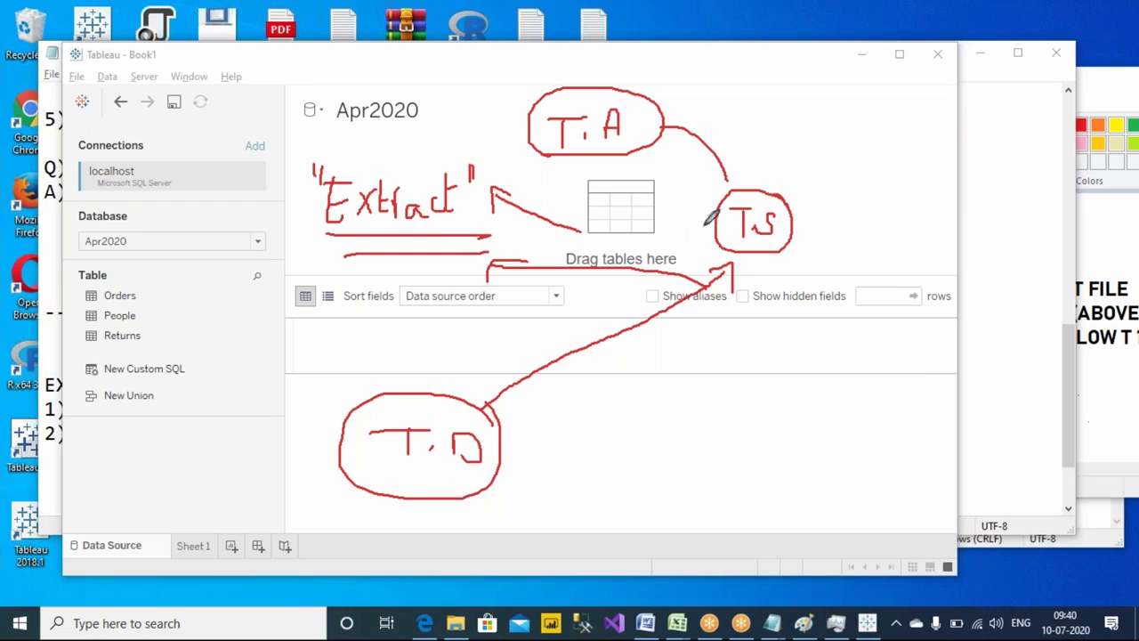
mouse_move(667, 100)
left_mouse_down()
mouse_move(689, 121)
mouse_move(763, 70)
left_mouse_up()
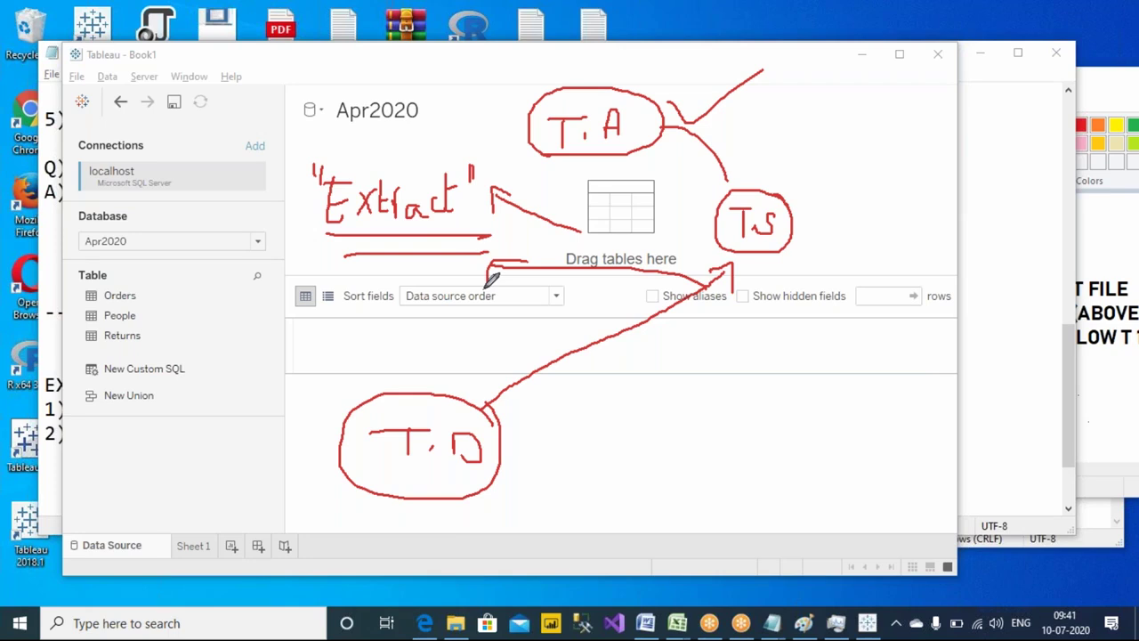
mouse_move(517, 130)
left_mouse_down()
mouse_move(446, 134)
mouse_move(460, 144)
left_mouse_up()
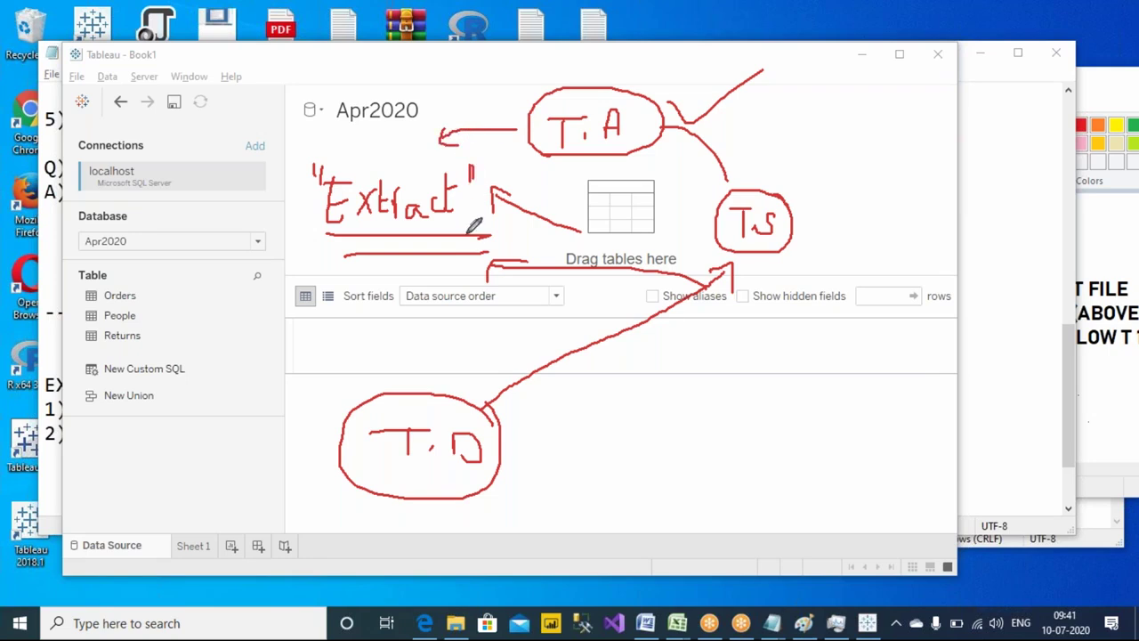
mouse_move(243, 214)
left_mouse_down()
mouse_move(272, 209)
mouse_move(347, 133)
left_mouse_up()
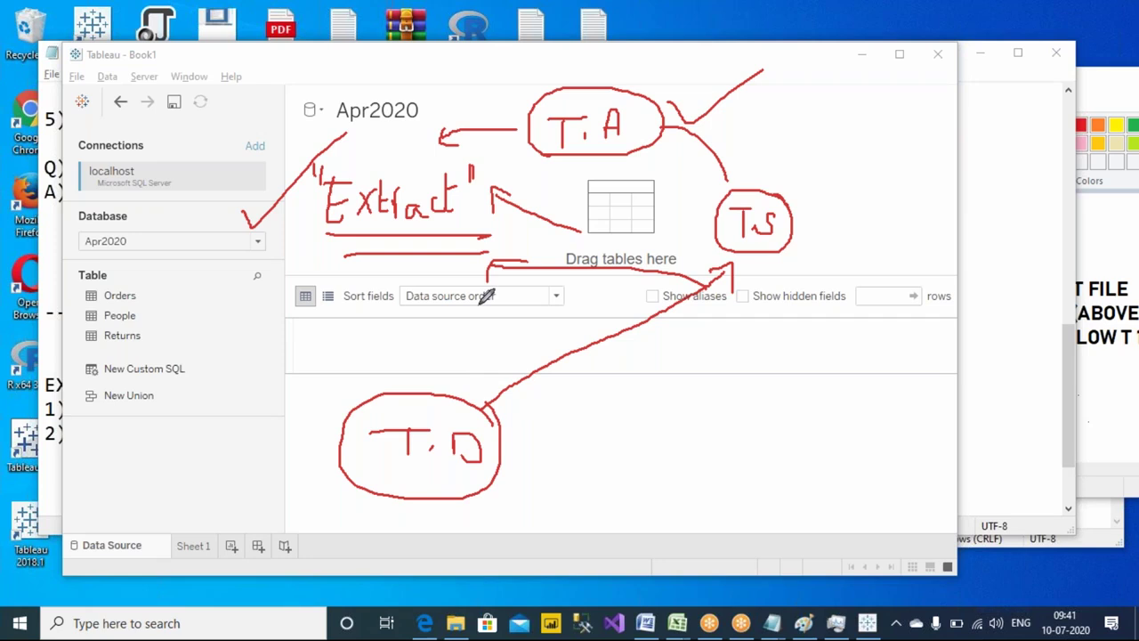
mouse_move(359, 83)
left_mouse_down()
mouse_move(215, 240)
mouse_move(224, 387)
mouse_move(304, 487)
mouse_move(650, 502)
mouse_move(766, 358)
mouse_move(802, 180)
mouse_move(593, 73)
mouse_move(365, 81)
left_mouse_up()
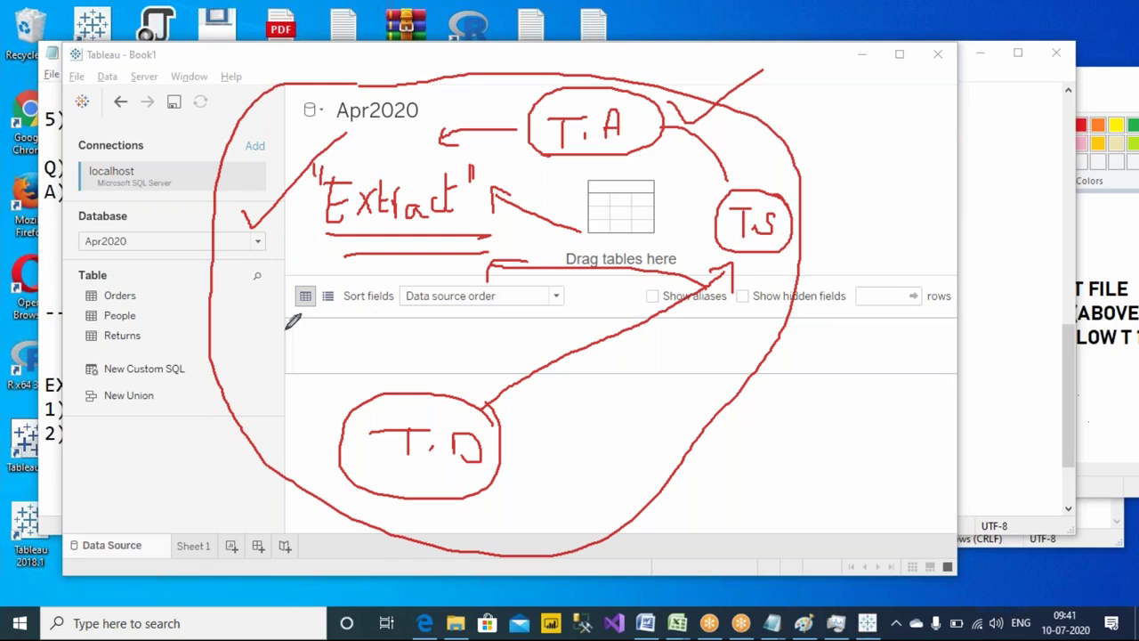
- Add a circled LIVE label with a check mark and circled asterisks beside Connections and Database, and clear all annotations
mouse_move(616, 394)
left_mouse_down()
mouse_move(660, 411)
mouse_move(671, 389)
mouse_move(682, 409)
mouse_move(662, 401)
mouse_move(679, 395)
mouse_move(542, 417)
mouse_move(717, 431)
mouse_move(698, 354)
left_mouse_up()
mouse_move(725, 413)
left_mouse_down()
mouse_move(764, 421)
mouse_move(777, 443)
mouse_move(822, 388)
left_mouse_up()
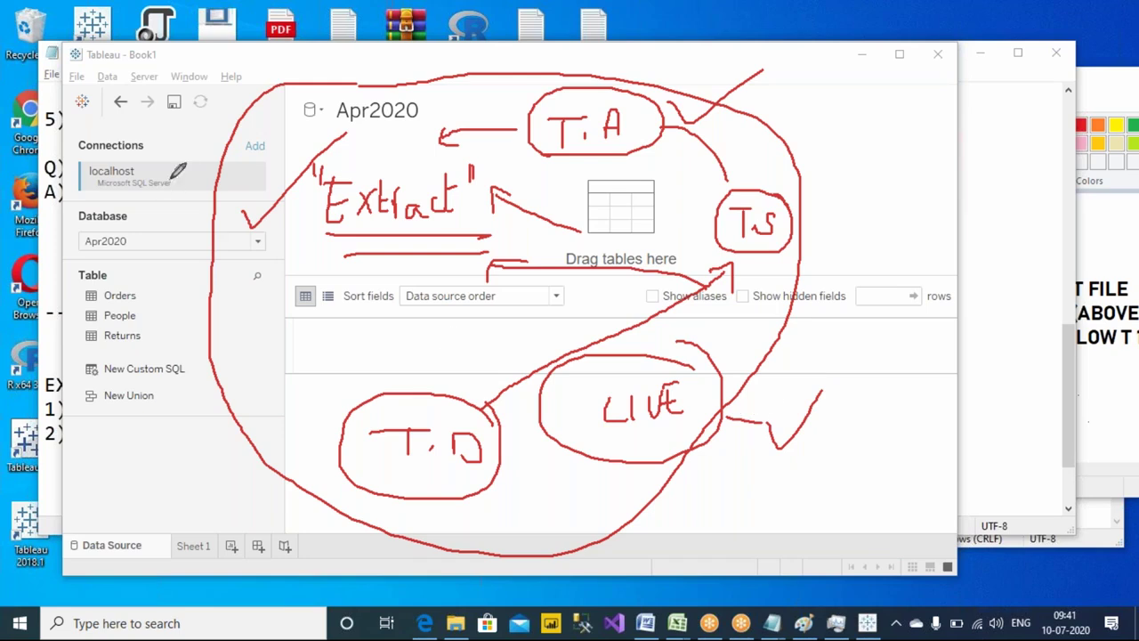
mouse_move(169, 134)
left_mouse_down()
mouse_move(184, 177)
mouse_move(188, 142)
left_mouse_up()
mouse_move(162, 217)
left_mouse_down()
mouse_move(152, 245)
mouse_move(203, 223)
mouse_move(163, 204)
mouse_move(206, 270)
mouse_move(197, 206)
left_mouse_up()
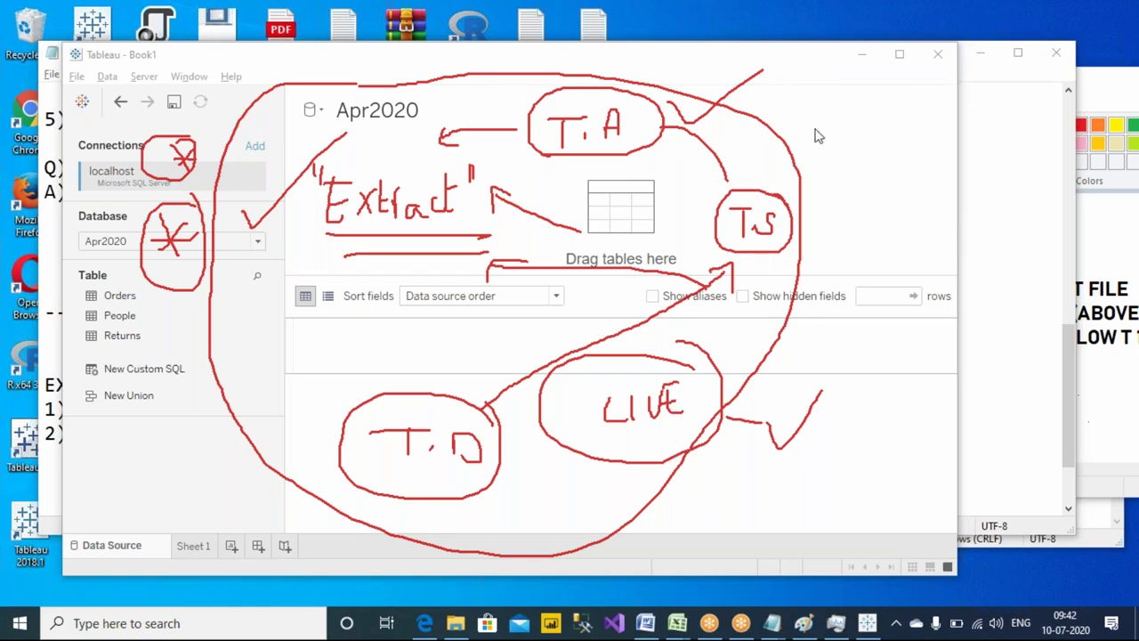
key("Escape")
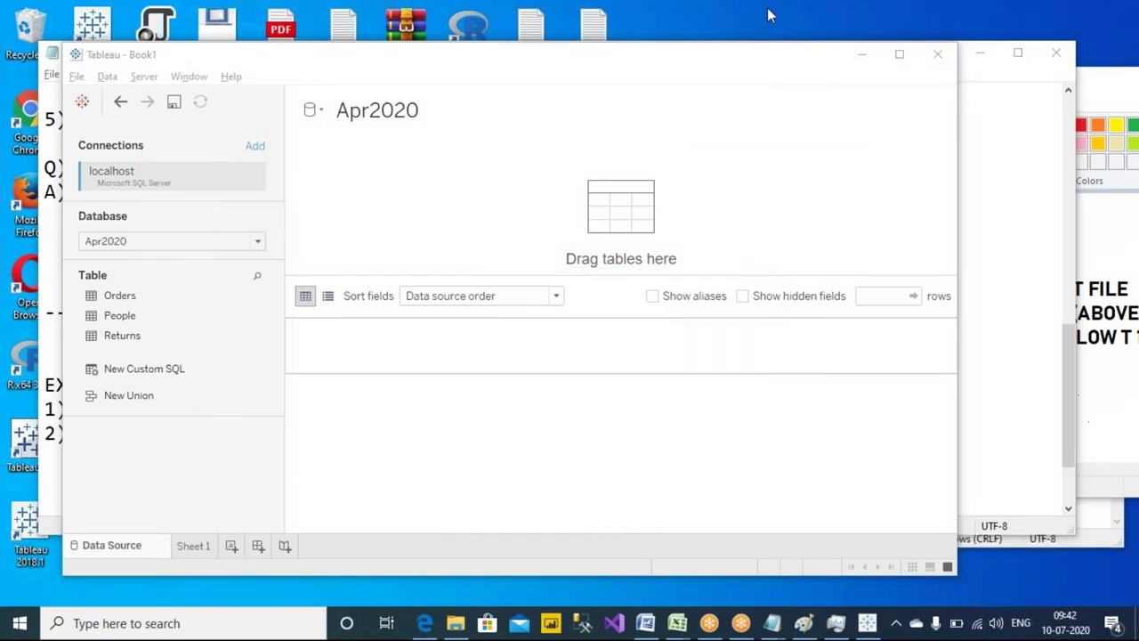
- Start a new annotation with a two-part database box above the labels TD1, 2 and 3, and circle TD1
key("ctrl+2")
mouse_move(496, 135)
left_mouse_down()
mouse_move(492, 189)
mouse_move(551, 192)
mouse_move(541, 152)
mouse_move(497, 128)
mouse_move(558, 132)
mouse_move(545, 160)
left_mouse_up()
left_click_drag(370, 382, 419, 382)
mouse_move(395, 383)
left_mouse_down()
mouse_move(397, 412)
mouse_move(464, 383)
mouse_move(470, 408)
mouse_move(486, 406)
left_mouse_up()
left_click_drag(608, 378, 645, 403)
mouse_move(722, 378)
left_mouse_down()
mouse_move(738, 391)
mouse_move(713, 412)
left_mouse_up()
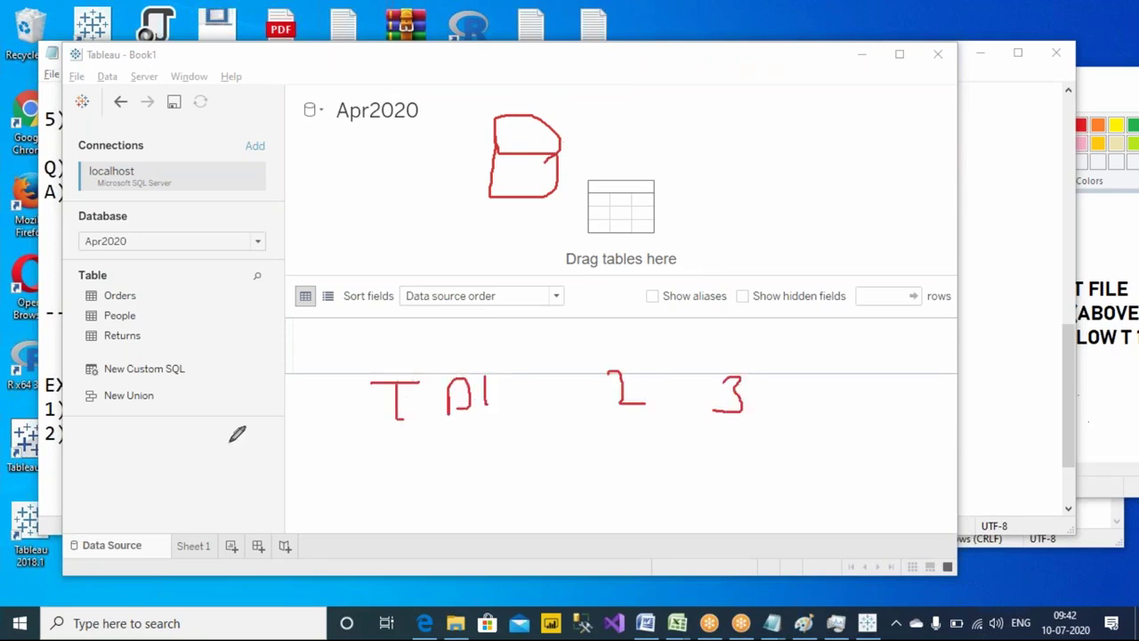
mouse_move(495, 357)
left_mouse_down()
mouse_move(385, 426)
mouse_move(491, 397)
mouse_move(496, 357)
left_mouse_up()
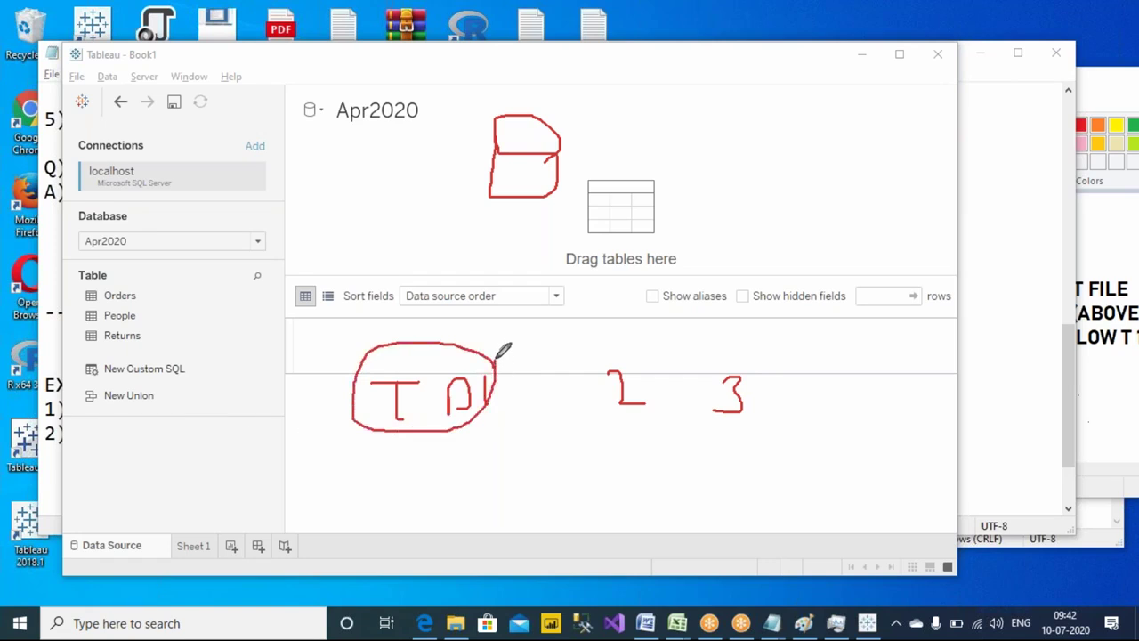
- Link TD1 and a circled 2 to the database box, labelled 10 and 1PM, and add an L and a circled E
mouse_move(371, 318)
left_mouse_down()
mouse_move(371, 341)
mouse_move(391, 331)
mouse_move(371, 305)
mouse_move(380, 325)
mouse_move(500, 158)
left_mouse_up()
mouse_move(398, 235)
left_mouse_down()
mouse_move(398, 260)
mouse_move(422, 262)
left_mouse_up()
mouse_move(472, 297)
left_mouse_down()
mouse_move(473, 311)
mouse_move(494, 319)
mouse_move(516, 261)
mouse_move(510, 308)
mouse_move(498, 285)
left_mouse_up()
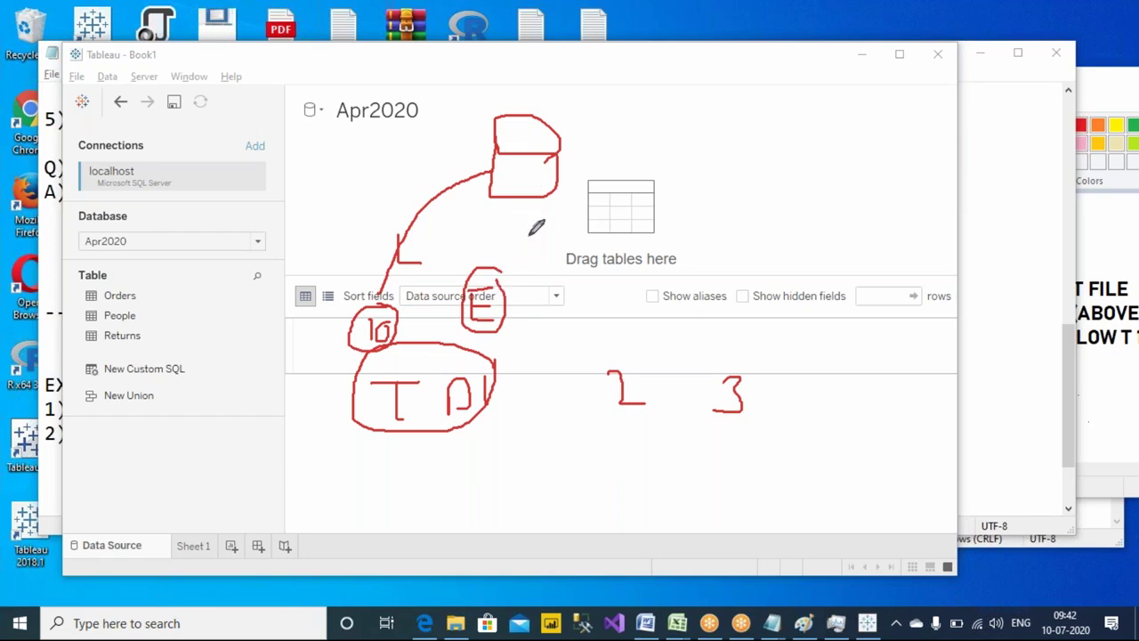
mouse_move(660, 351)
left_mouse_down()
mouse_move(583, 340)
mouse_move(581, 409)
mouse_move(650, 426)
mouse_move(662, 359)
mouse_move(647, 351)
mouse_move(661, 308)
mouse_move(633, 214)
mouse_move(566, 178)
mouse_move(583, 203)
left_mouse_up()
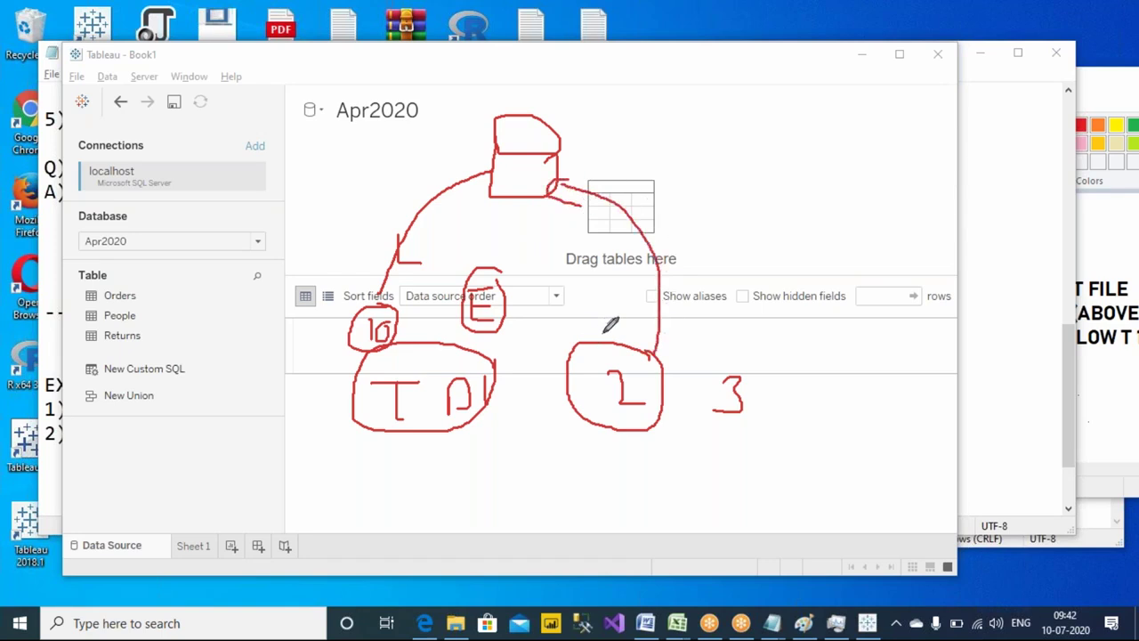
mouse_move(607, 310)
left_mouse_down()
mouse_move(628, 328)
mouse_move(647, 321)
mouse_move(616, 350)
mouse_move(657, 294)
left_mouse_up()
left_click_drag(630, 227, 663, 237)
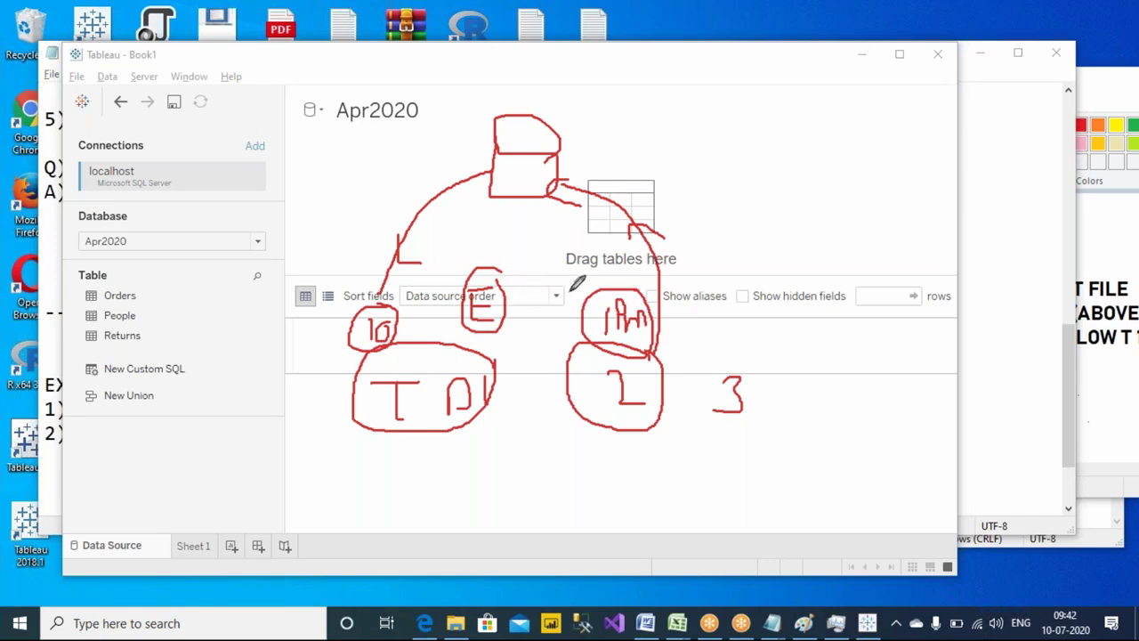
- Draw four incoming arrows and a check mark at the database box, and link a circled 3 labelled 6 PM to it
mouse_move(347, 157)
left_mouse_down()
mouse_move(462, 147)
mouse_move(489, 151)
left_mouse_up()
mouse_move(346, 187)
left_mouse_down()
mouse_move(377, 172)
mouse_move(471, 171)
left_mouse_up()
mouse_move(317, 173)
left_mouse_down()
mouse_move(350, 157)
mouse_move(490, 160)
left_mouse_up()
mouse_move(325, 129)
left_mouse_down()
mouse_move(469, 119)
mouse_move(493, 147)
mouse_move(622, 115)
mouse_move(643, 93)
left_mouse_up()
mouse_move(717, 361)
left_mouse_down()
mouse_move(787, 344)
mouse_move(806, 385)
left_mouse_up()
mouse_move(785, 313)
left_mouse_down()
mouse_move(788, 223)
mouse_move(587, 154)
left_mouse_up()
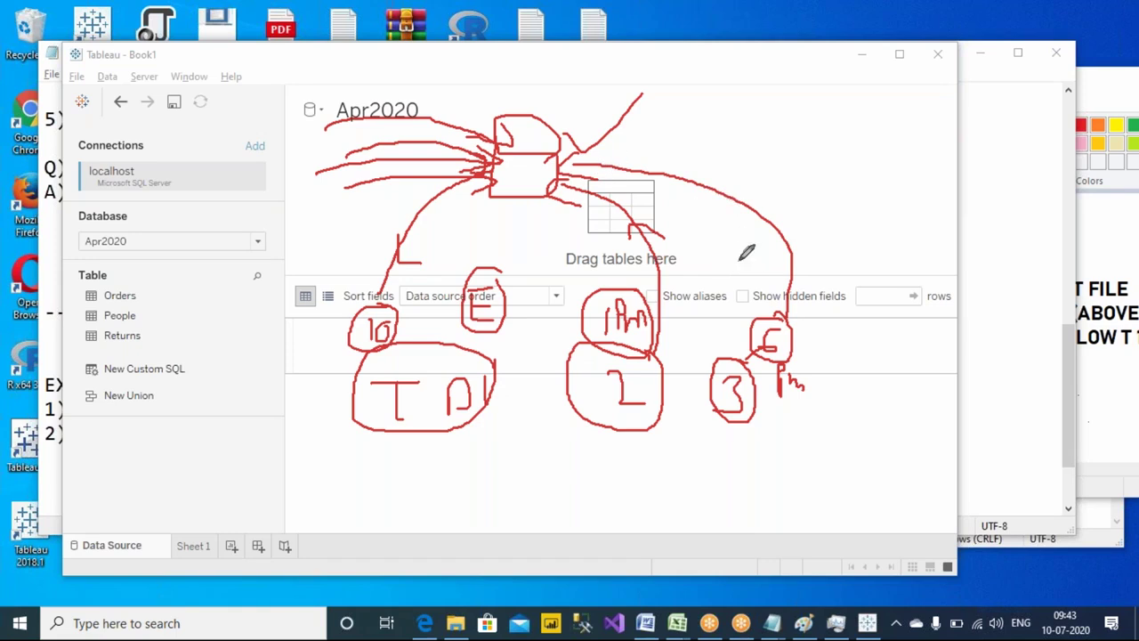
- Write 100, 150 and 175 for the three nodes, enclose the nodes in one loop, and draw an arrow out of it
mouse_move(316, 240)
left_mouse_down()
mouse_move(311, 271)
mouse_move(341, 251)
left_mouse_up()
mouse_move(550, 242)
left_mouse_down()
mouse_move(552, 271)
mouse_move(607, 258)
left_mouse_up()
mouse_move(732, 214)
left_mouse_down()
mouse_move(733, 242)
mouse_move(742, 220)
mouse_move(758, 251)
left_mouse_up()
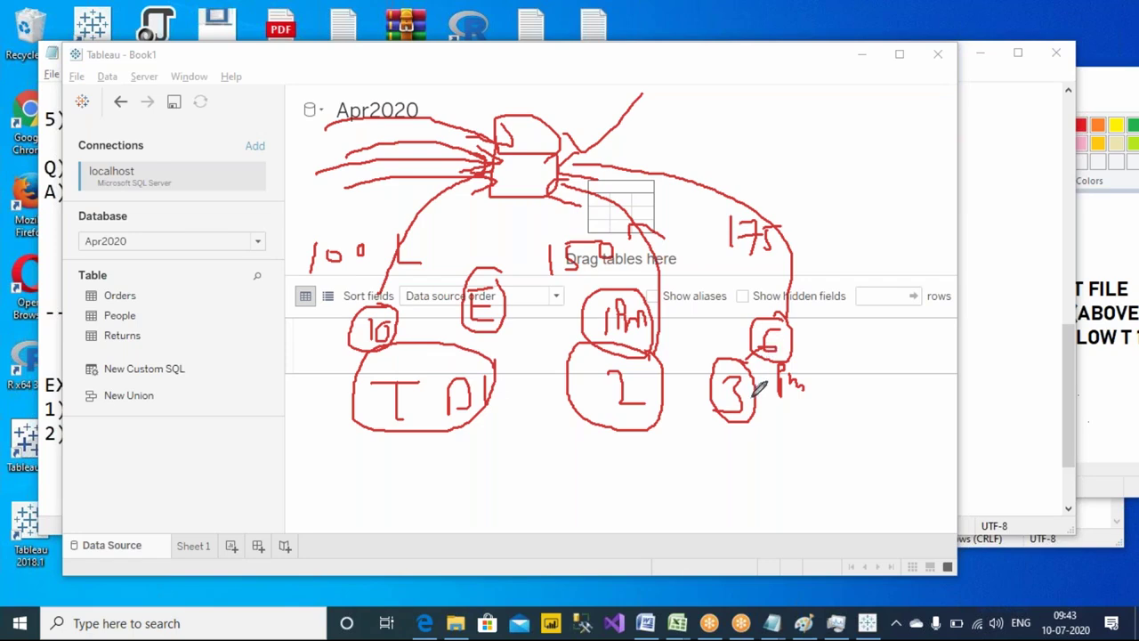
mouse_move(451, 473)
left_mouse_down()
mouse_move(709, 481)
mouse_move(770, 434)
mouse_move(783, 360)
mouse_move(466, 299)
mouse_move(267, 410)
mouse_move(409, 478)
mouse_move(498, 471)
left_mouse_up()
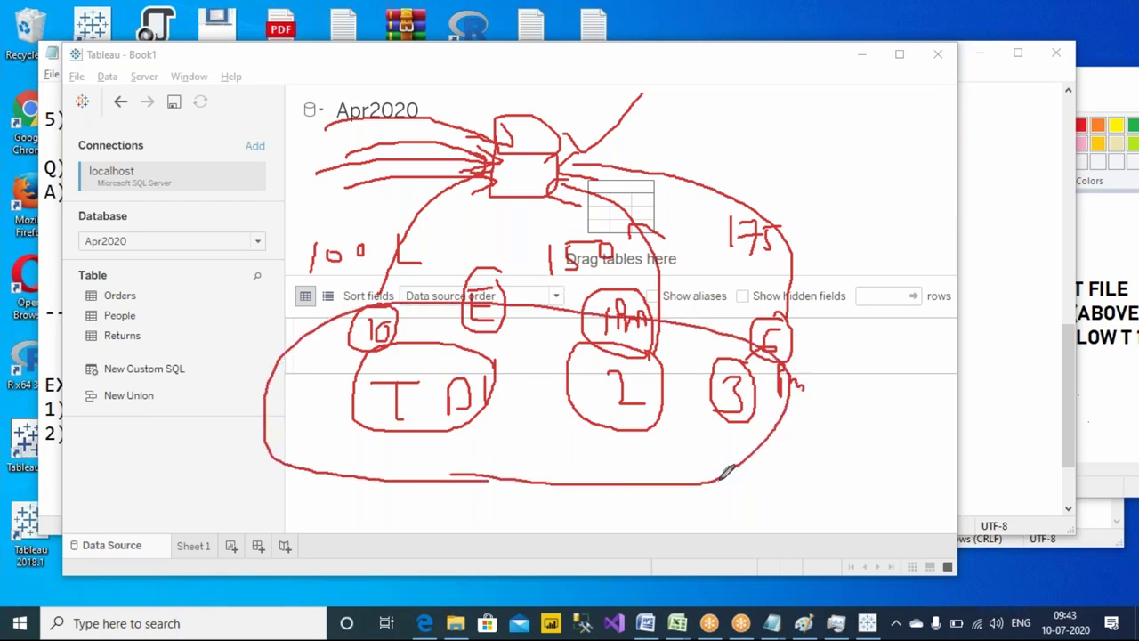
mouse_move(698, 455)
left_mouse_down()
mouse_move(764, 505)
mouse_move(754, 508)
mouse_move(781, 488)
left_mouse_up()
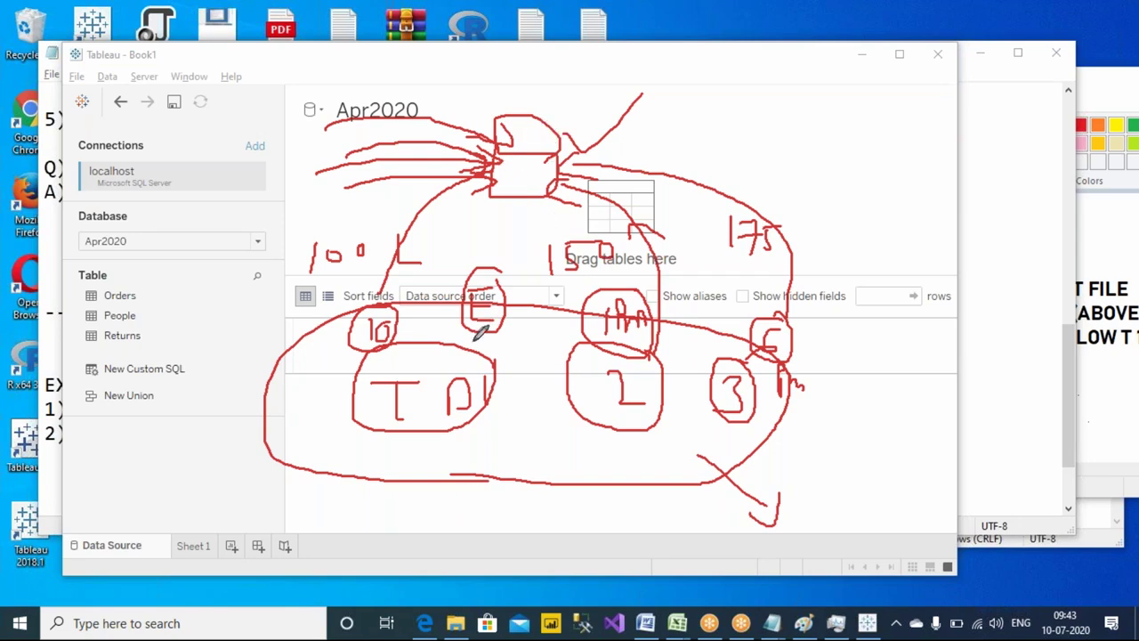
- Draw a second box with a 10:00 incoming arrow and two-way arrows to the database, and cross out the direct links from nodes 2 and 3
left_click_drag(669, 362, 589, 345)
mouse_move(682, 92)
left_mouse_down()
mouse_move(717, 129)
mouse_move(765, 114)
mouse_move(762, 78)
mouse_move(684, 79)
left_mouse_up()
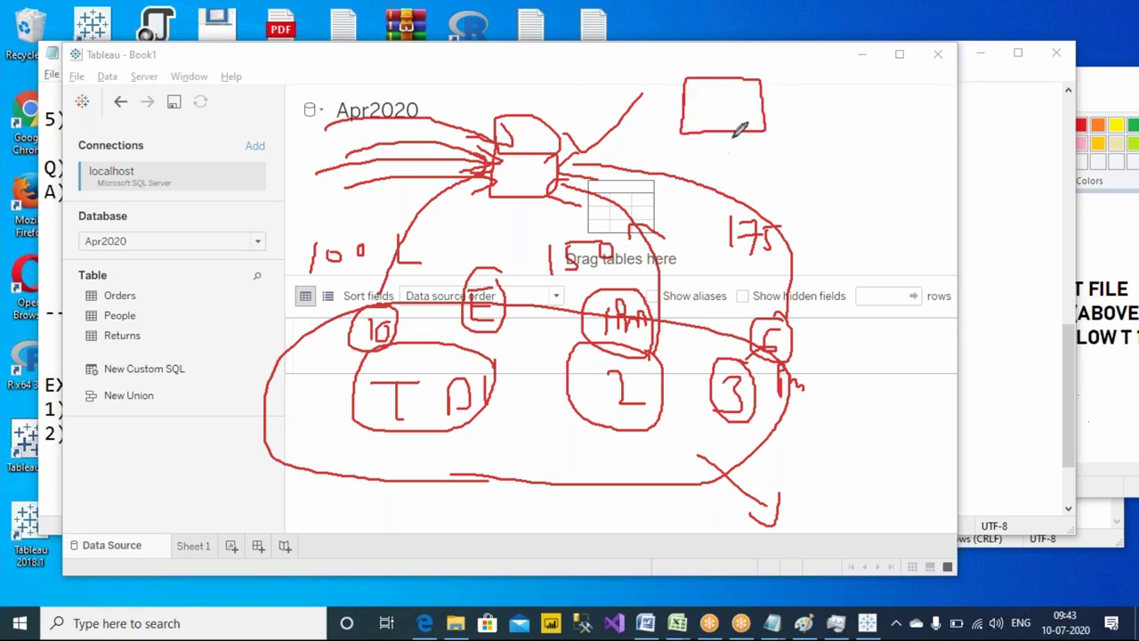
mouse_move(752, 173)
left_mouse_down()
mouse_move(711, 194)
mouse_move(742, 196)
left_mouse_up()
mouse_move(632, 189)
left_mouse_down()
mouse_move(653, 205)
mouse_move(610, 212)
left_mouse_up()
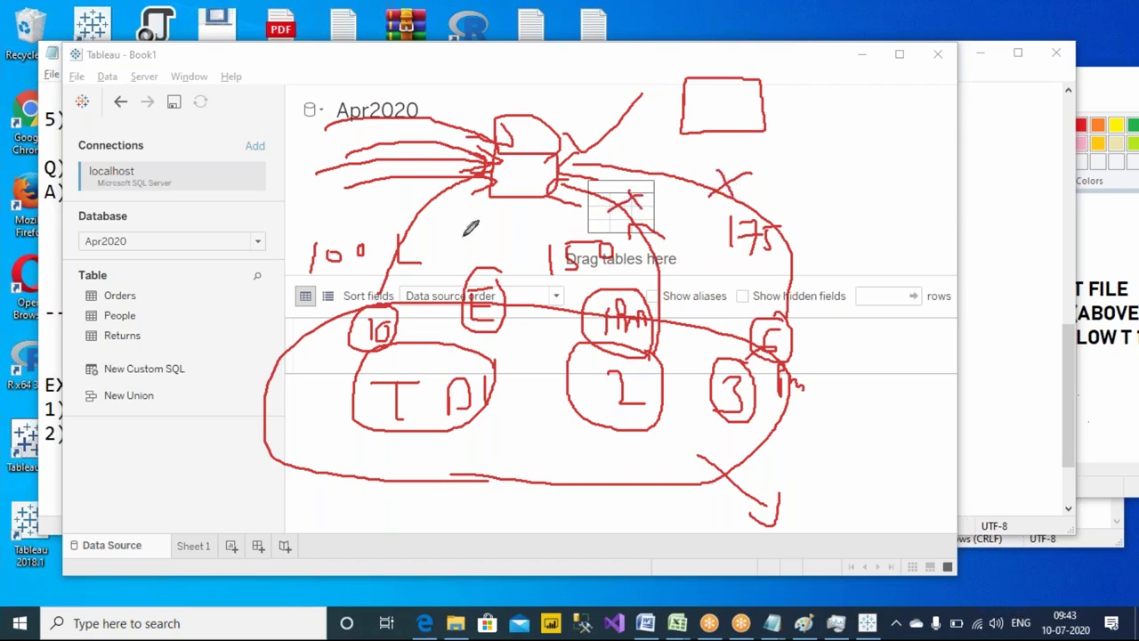
left_click_drag(392, 218, 399, 205)
mouse_move(720, 46)
left_mouse_down()
mouse_move(722, 81)
mouse_move(709, 66)
mouse_move(718, 79)
mouse_move(738, 55)
mouse_move(733, 93)
mouse_move(661, 71)
mouse_move(532, 102)
left_mouse_up()
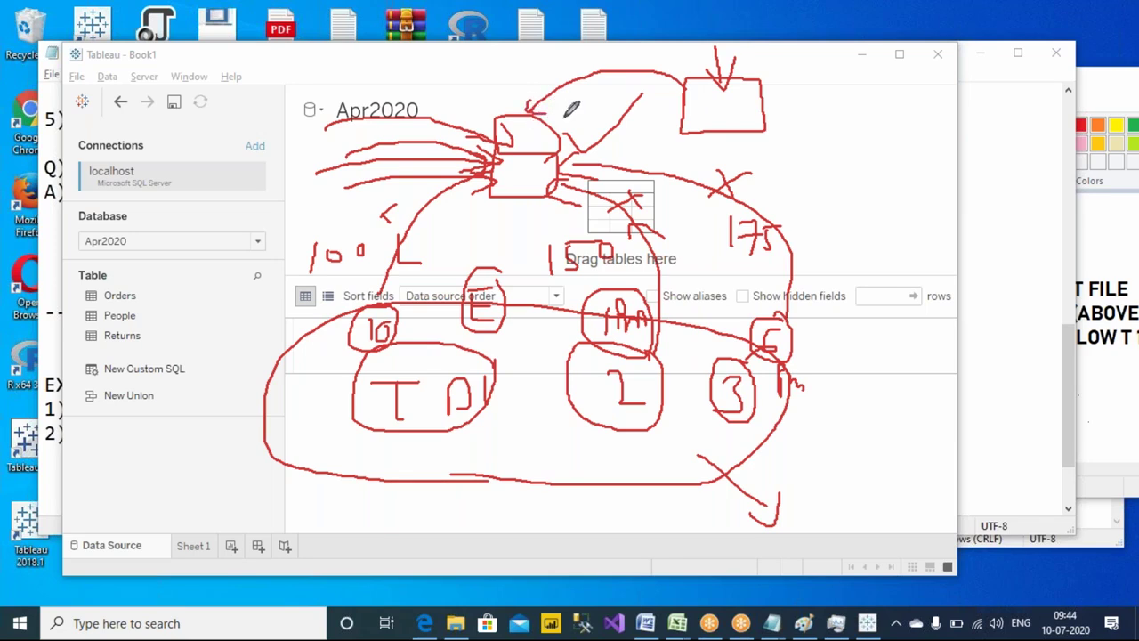
mouse_move(750, 56)
left_mouse_down()
mouse_move(769, 65)
mouse_move(801, 53)
left_mouse_up()
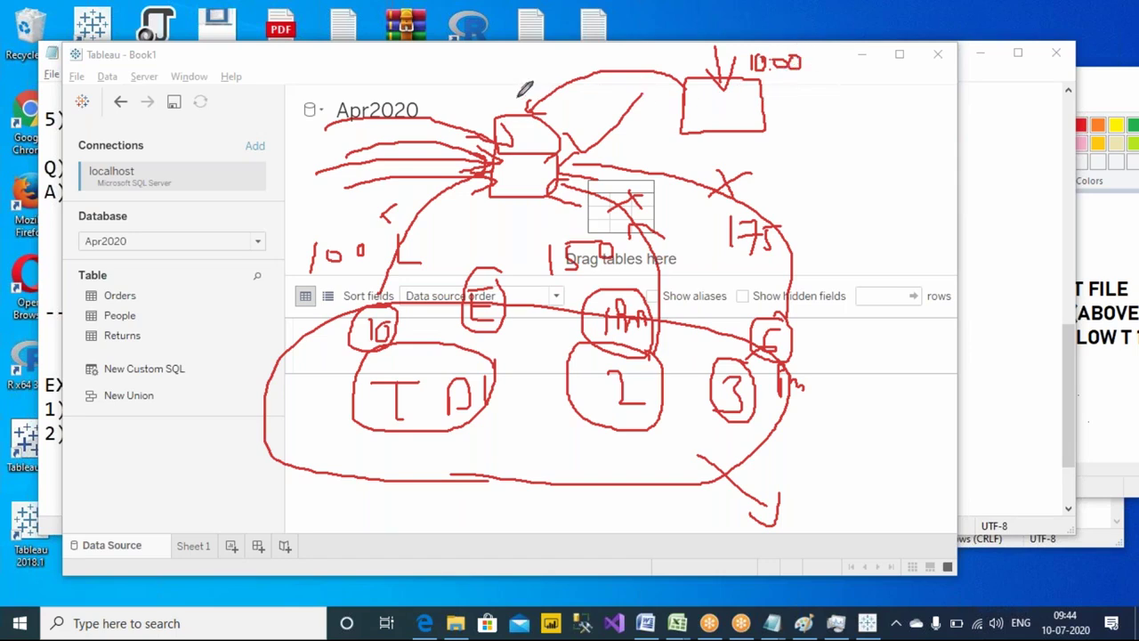
mouse_move(531, 92)
left_mouse_down()
mouse_move(554, 72)
mouse_move(686, 91)
mouse_move(683, 107)
left_mouse_up()
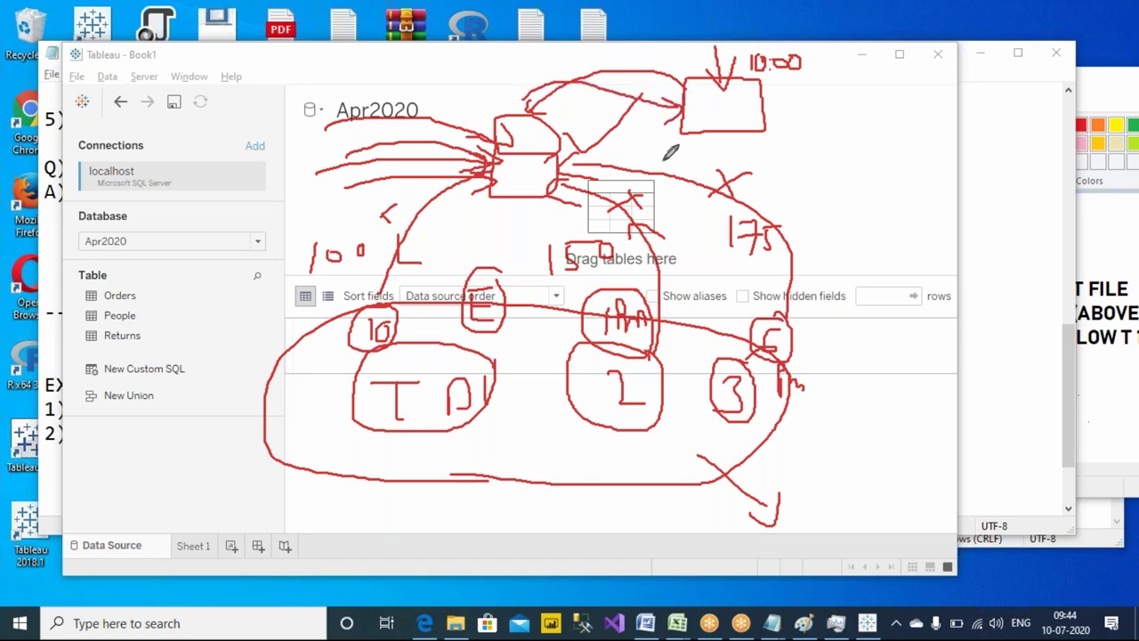
- Link each of the three nodes to the second box with curved lines and add two check marks beside the links
mouse_move(413, 328)
left_mouse_down()
mouse_move(545, 208)
mouse_move(645, 167)
mouse_move(710, 130)
left_mouse_up()
mouse_move(643, 352)
left_mouse_down()
mouse_move(719, 245)
mouse_move(723, 124)
left_mouse_up()
mouse_move(740, 363)
left_mouse_down()
mouse_move(811, 272)
mouse_move(781, 117)
mouse_move(736, 92)
left_mouse_up()
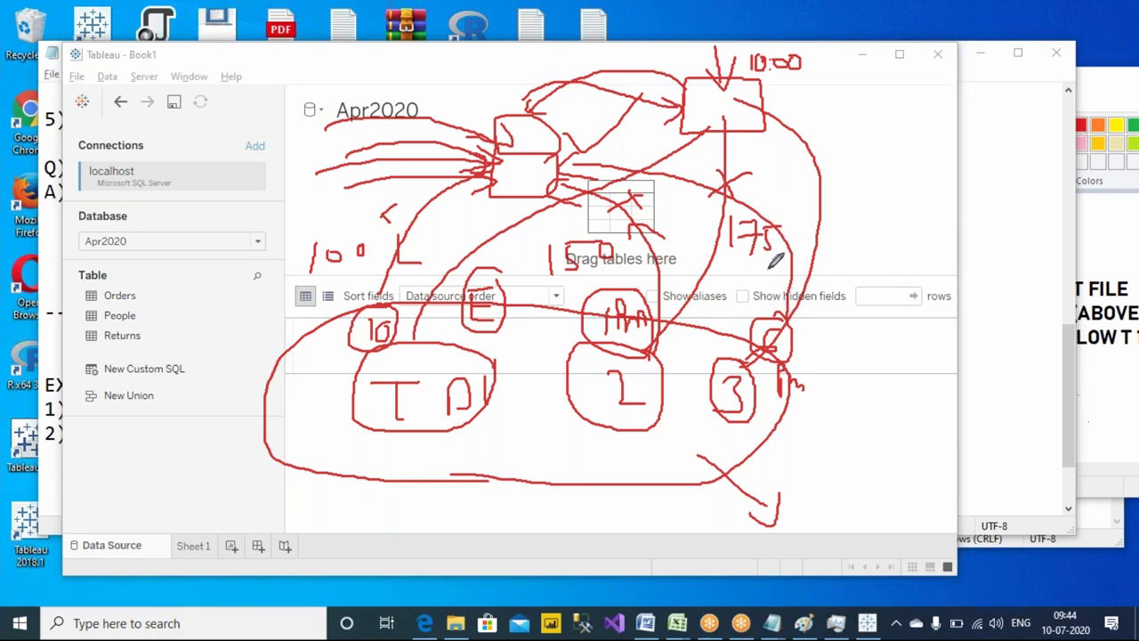
left_click_drag(767, 180, 798, 149)
left_click_drag(721, 170, 690, 166)
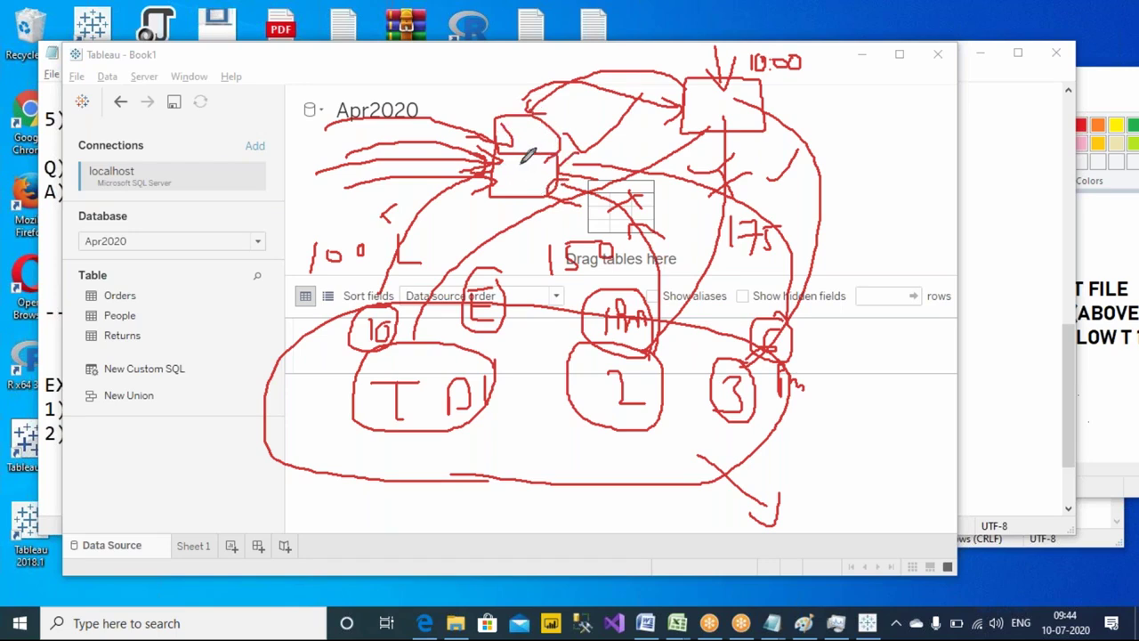
- Add the labels Securi, a boxed T.A and T.S around the two upper boxes, and clear all annotations
mouse_move(424, 55)
left_mouse_down()
mouse_move(455, 81)
mouse_move(469, 50)
mouse_move(488, 76)
mouse_move(519, 78)
left_mouse_up()
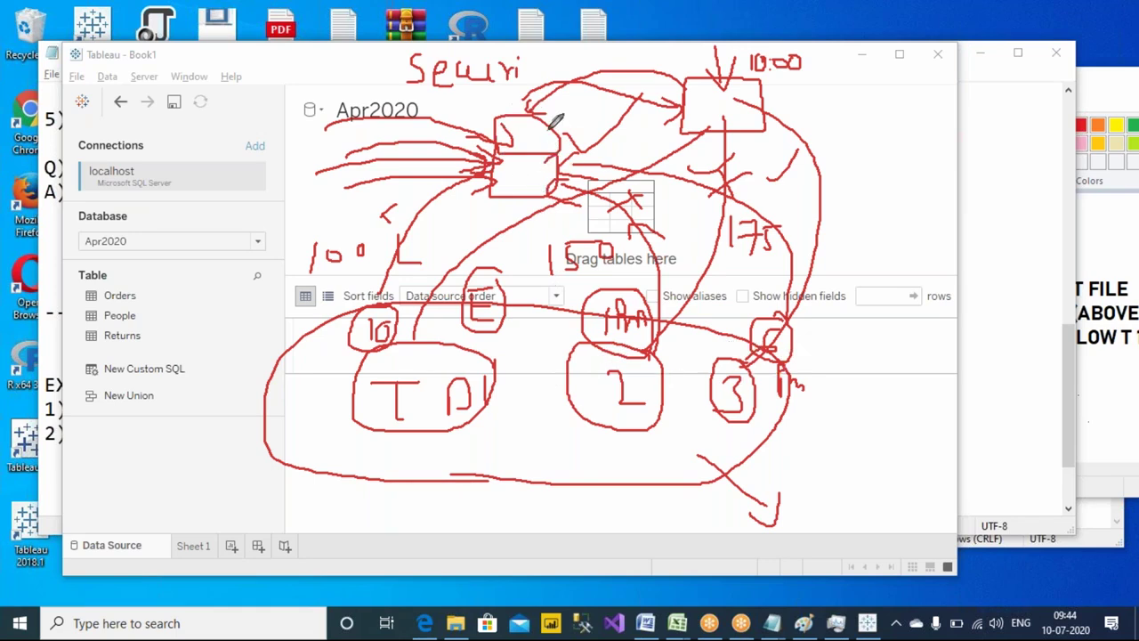
mouse_move(601, 36)
left_mouse_down()
mouse_move(614, 53)
mouse_move(629, 40)
mouse_move(637, 49)
mouse_move(612, 55)
mouse_move(633, 63)
left_mouse_up()
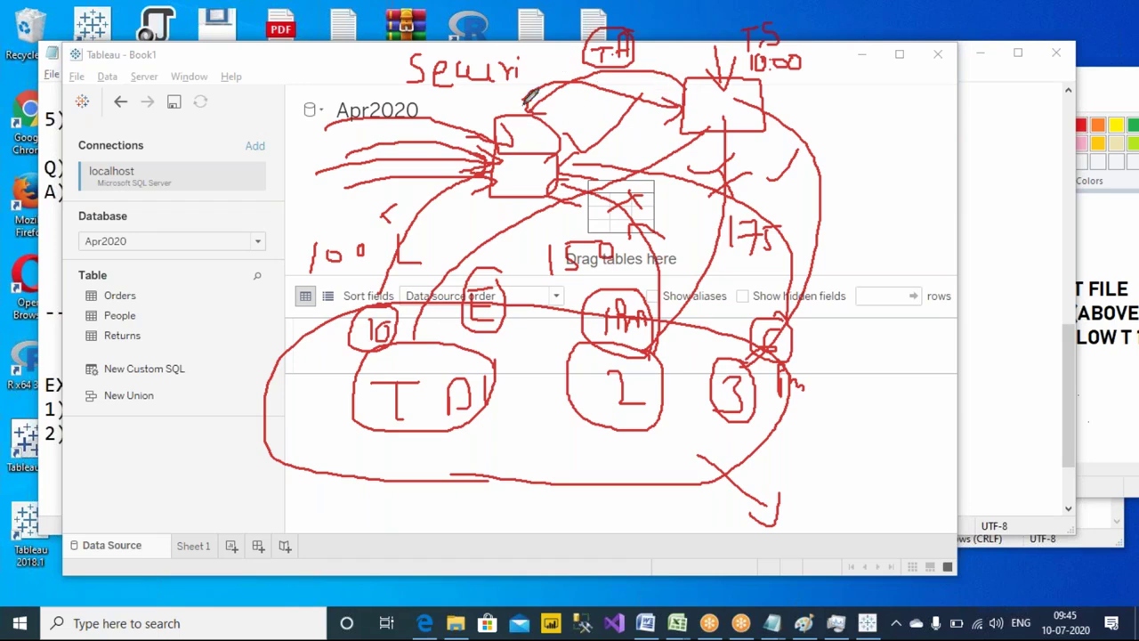
left_click_drag(709, 98, 739, 86)
key("Escape")
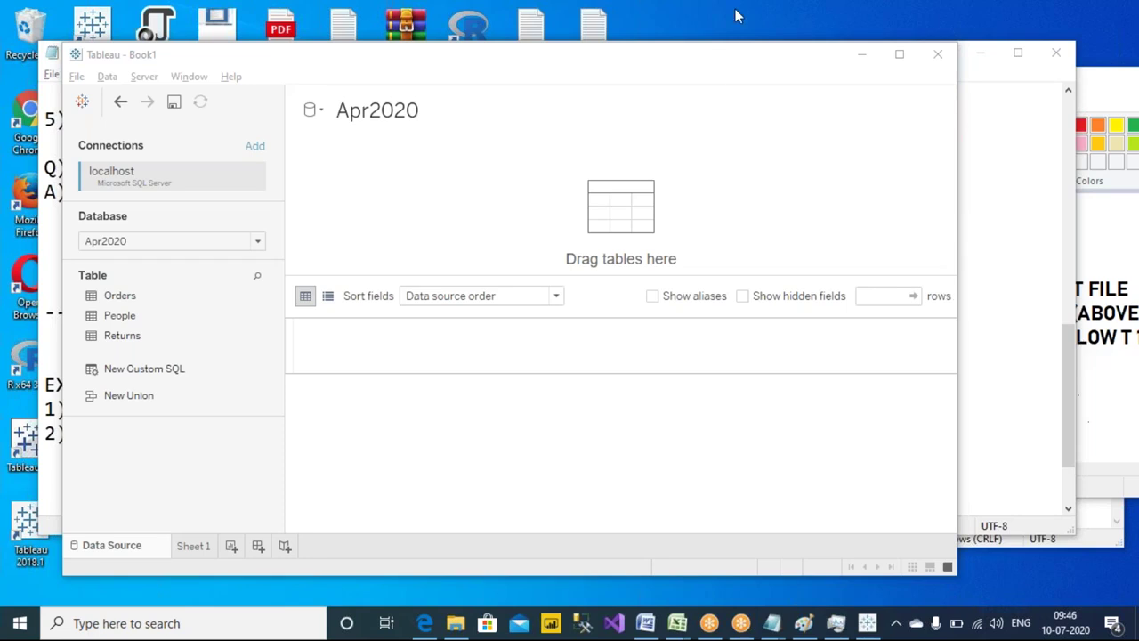
- Write "T. online" over the data source canvas, circle it and put a check mark beside it
mouse_move(465, 131)
left_mouse_down()
mouse_move(503, 131)
mouse_move(488, 176)
left_mouse_up()
left_click(506, 158)
mouse_move(541, 149)
left_mouse_down()
mouse_move(573, 133)
mouse_move(576, 153)
mouse_move(591, 142)
mouse_move(595, 153)
mouse_move(593, 134)
mouse_move(613, 158)
mouse_move(666, 146)
left_mouse_up()
mouse_move(667, 105)
left_mouse_down()
mouse_move(507, 76)
mouse_move(457, 210)
mouse_move(647, 214)
mouse_move(676, 129)
mouse_move(665, 102)
left_mouse_up()
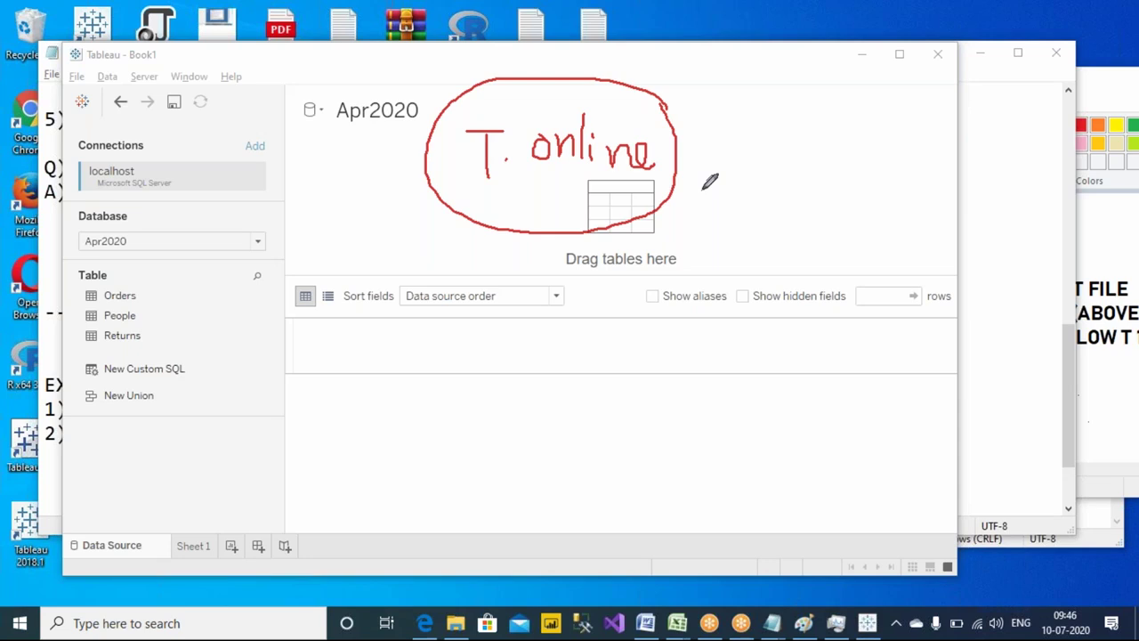
left_click_drag(708, 158, 776, 118)
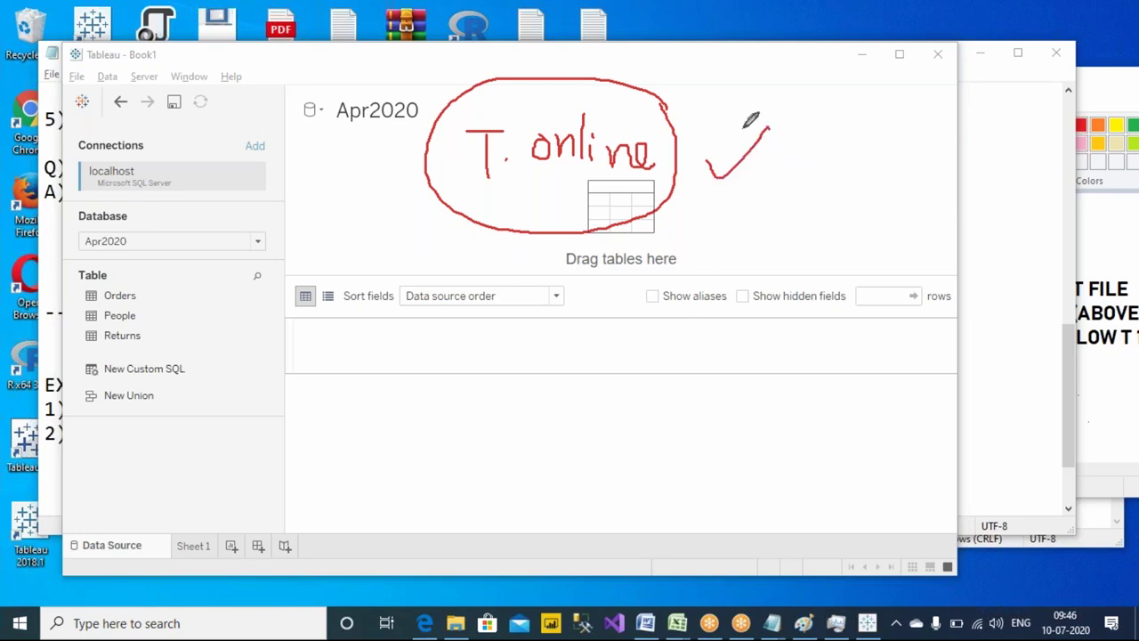
- Write "Cheap" beside the circled T. online and underline it twice across the check mark
mouse_move(725, 84)
left_mouse_down()
mouse_move(728, 104)
mouse_move(733, 89)
mouse_move(751, 108)
mouse_move(788, 101)
mouse_move(785, 133)
left_mouse_up()
left_click_drag(787, 83, 788, 108)
mouse_move(717, 143)
left_mouse_down()
mouse_move(768, 129)
mouse_move(763, 146)
left_mouse_up()
- Write T.D with an arrow to 100, add a price linked to T. online, and clear all annotations
mouse_move(329, 259)
left_mouse_down()
mouse_move(376, 260)
mouse_move(363, 262)
mouse_move(368, 304)
left_mouse_up()
left_click(390, 295)
mouse_move(401, 268)
left_mouse_down()
mouse_move(401, 301)
mouse_move(516, 320)
mouse_move(514, 338)
mouse_move(544, 361)
left_mouse_up()
left_click_drag(553, 342, 599, 349)
mouse_move(653, 220)
left_mouse_down()
mouse_move(696, 228)
mouse_move(699, 244)
mouse_move(686, 230)
mouse_move(716, 260)
left_mouse_up()
left_click_drag(725, 252, 749, 253)
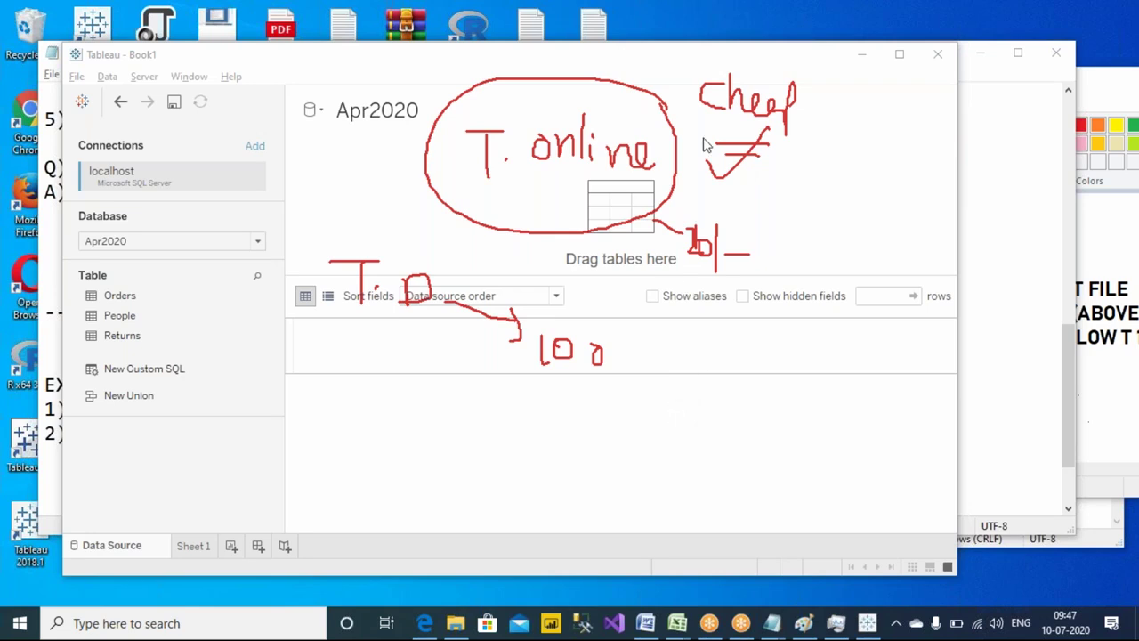
key("Escape")
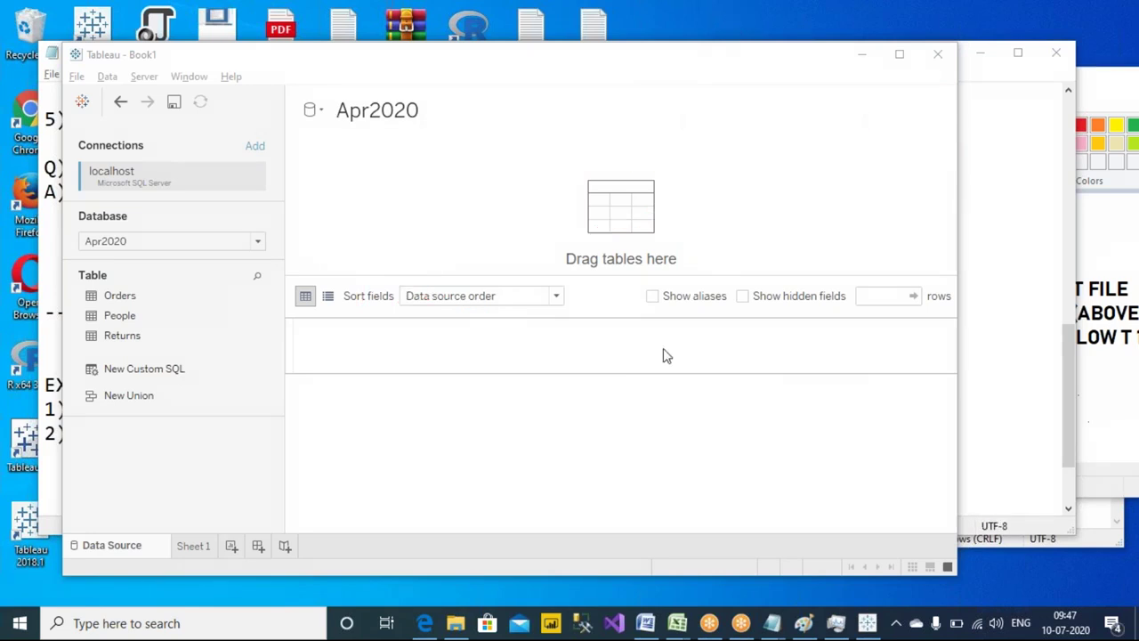
- Open Sheet 1 and move the Tableau window aside to uncover the interview notes
left_click(193, 546)
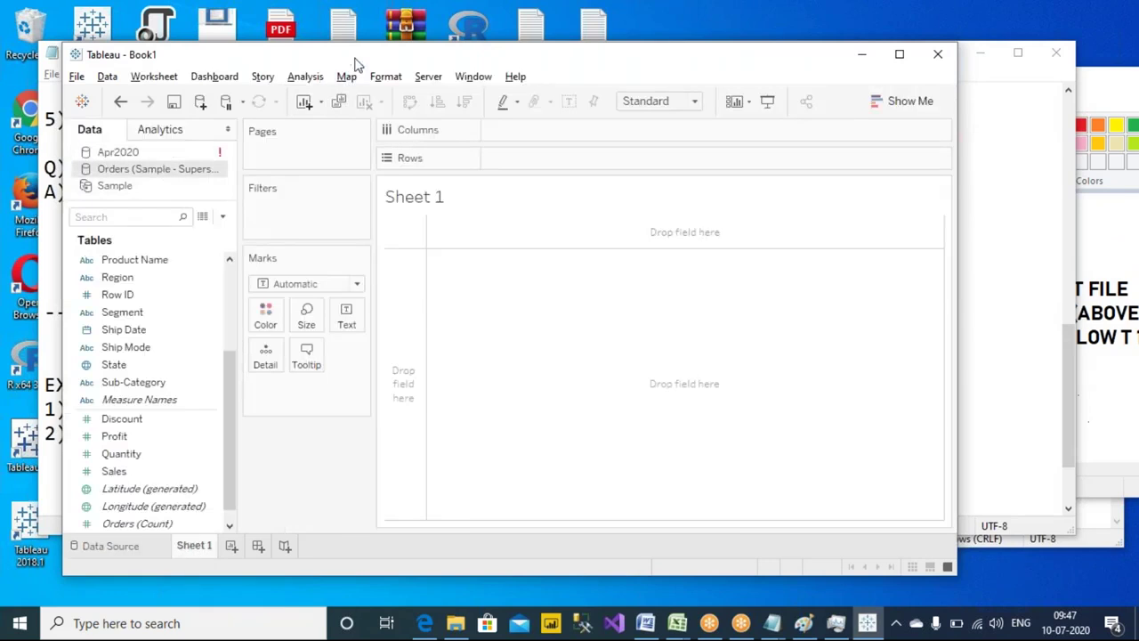
left_click_drag(354, 64, 668, 51)
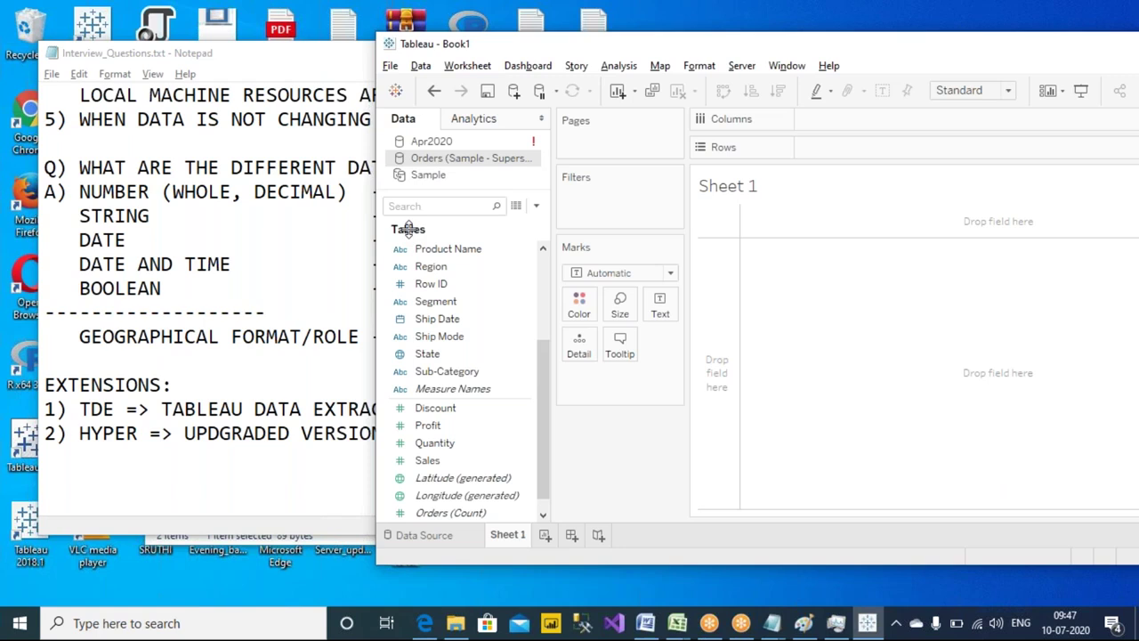
left_click(725, 20)
left_click(725, 52)
- Annotate the field list with circled DIM and MEA labels and put a check mark beside each
mouse_move(496, 228)
left_mouse_down()
mouse_move(534, 223)
mouse_move(551, 238)
left_mouse_up()
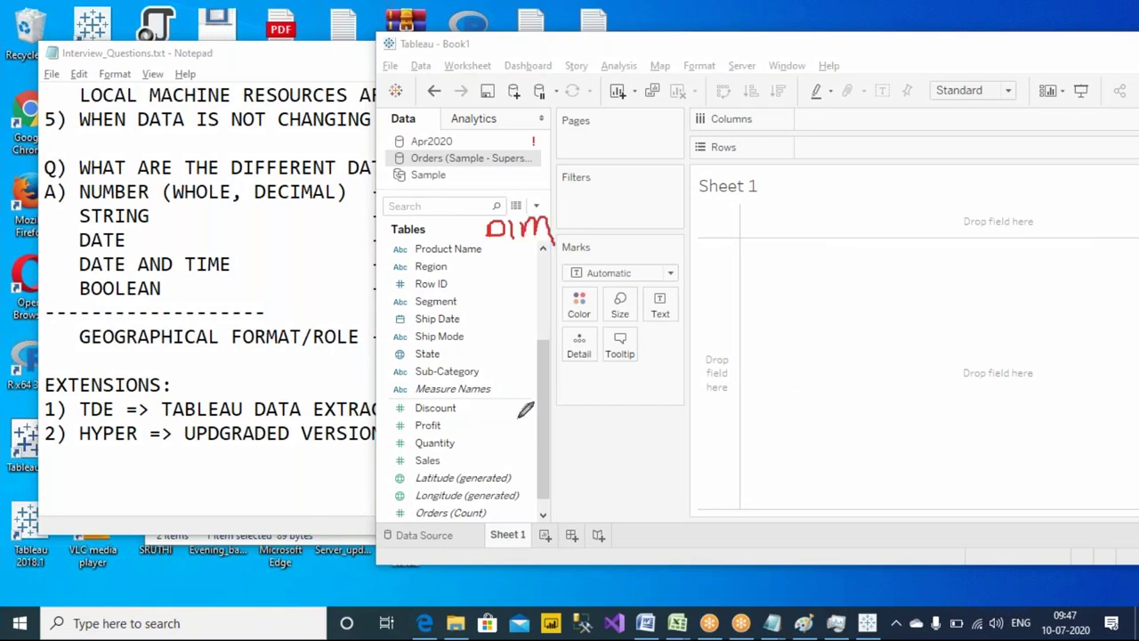
mouse_move(496, 415)
left_mouse_down()
mouse_move(523, 400)
mouse_move(549, 418)
mouse_move(537, 400)
mouse_move(552, 397)
mouse_move(555, 416)
mouse_move(562, 395)
mouse_move(560, 414)
mouse_move(573, 410)
mouse_move(546, 385)
mouse_move(471, 427)
mouse_move(580, 402)
left_mouse_up()
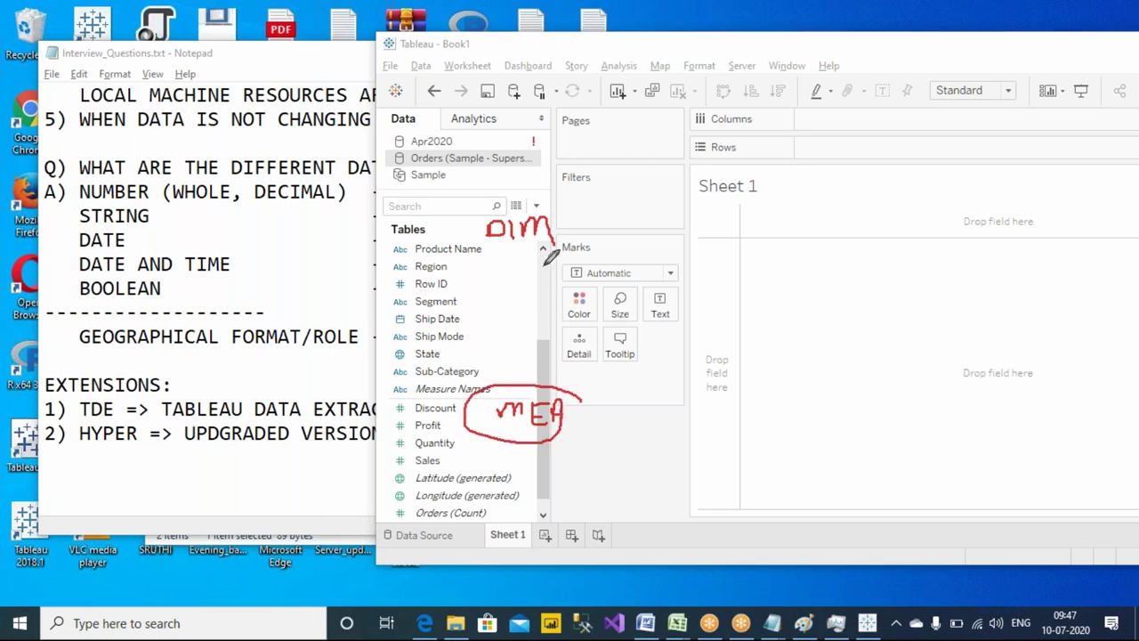
mouse_move(539, 195)
left_mouse_down()
mouse_move(579, 236)
mouse_move(574, 205)
left_mouse_up()
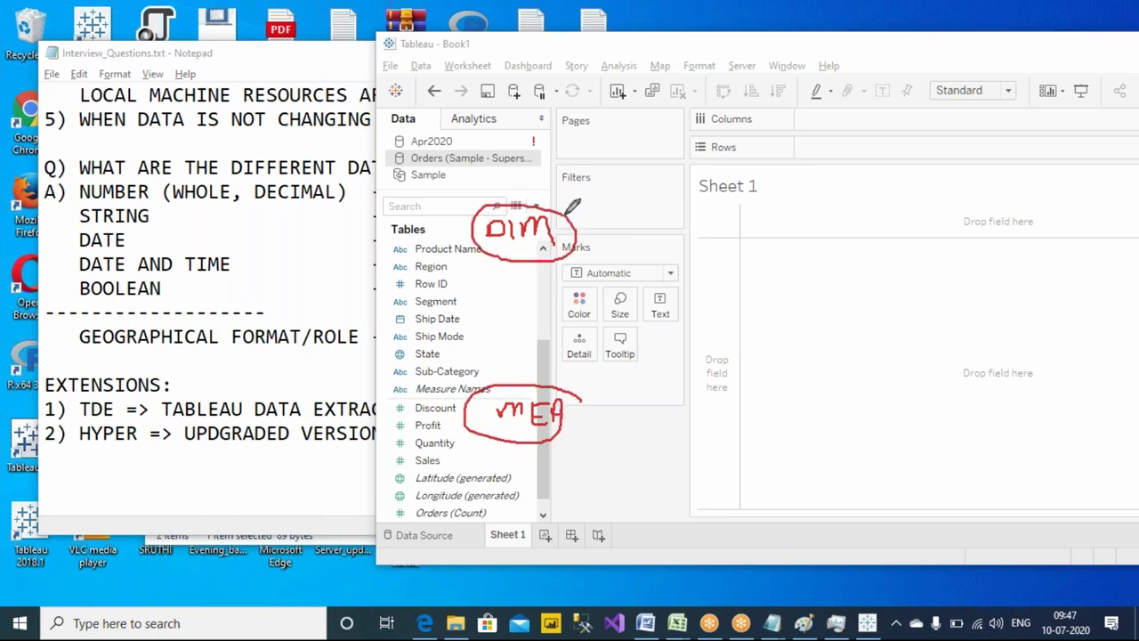
mouse_move(588, 228)
left_mouse_down()
mouse_move(619, 228)
mouse_move(658, 202)
left_mouse_up()
left_click_drag(587, 422, 674, 404)
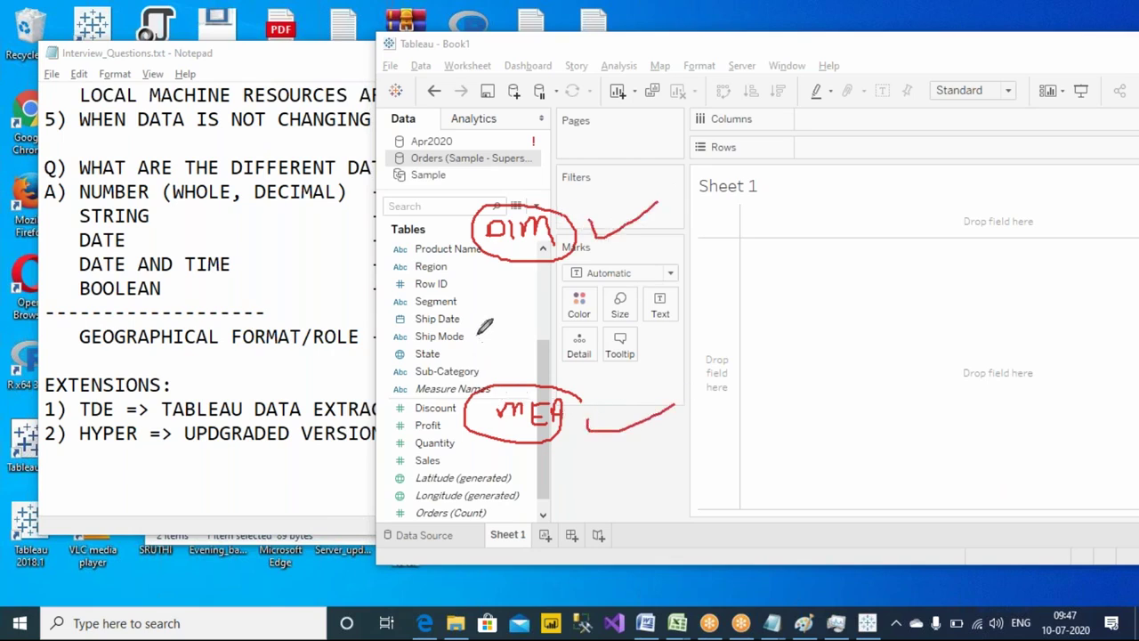
- Bracket the dimension fields and the measure fields separately, and clear all annotations
mouse_move(385, 247)
left_mouse_down()
mouse_move(377, 309)
mouse_move(365, 306)
mouse_move(382, 316)
mouse_move(370, 376)
mouse_move(397, 389)
left_mouse_up()
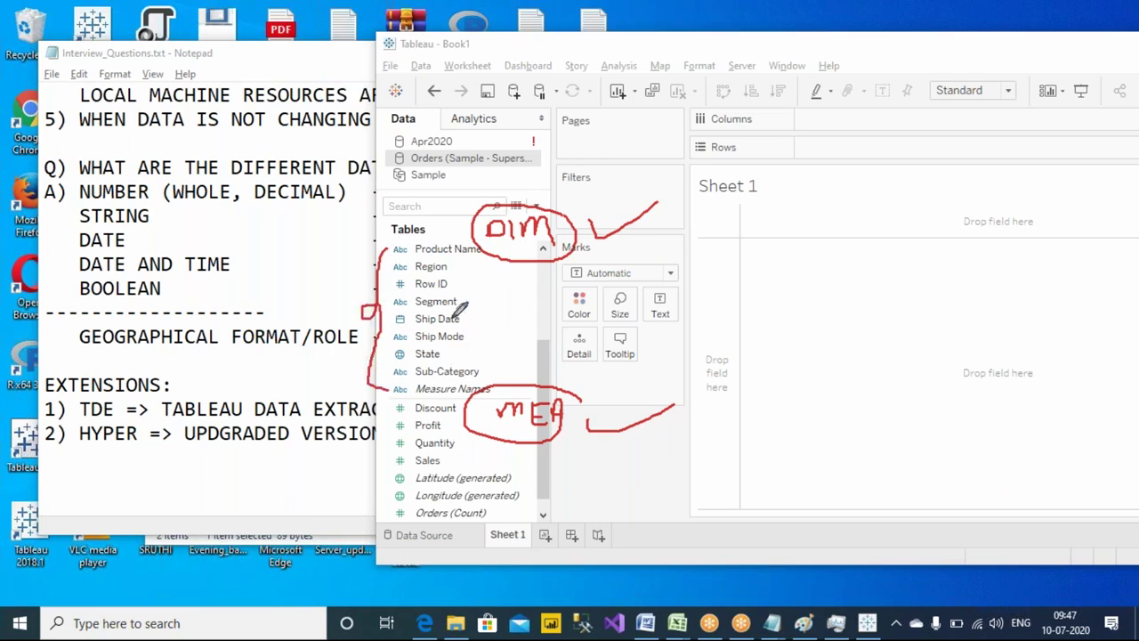
mouse_move(388, 410)
left_mouse_down()
mouse_move(362, 463)
mouse_move(385, 500)
left_mouse_up()
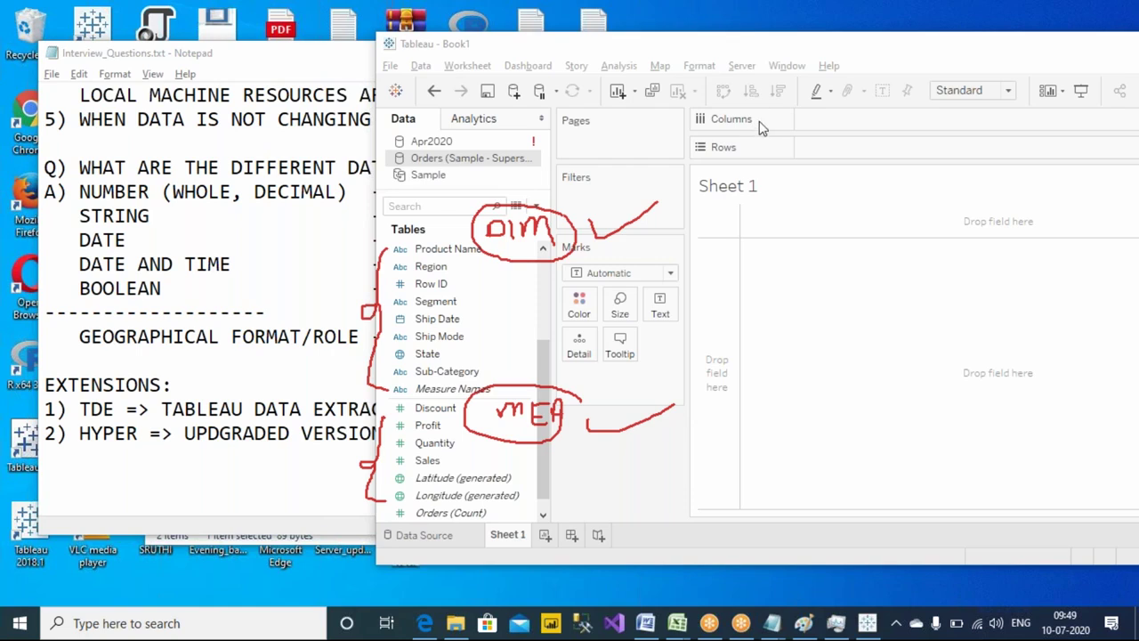
key("Escape")
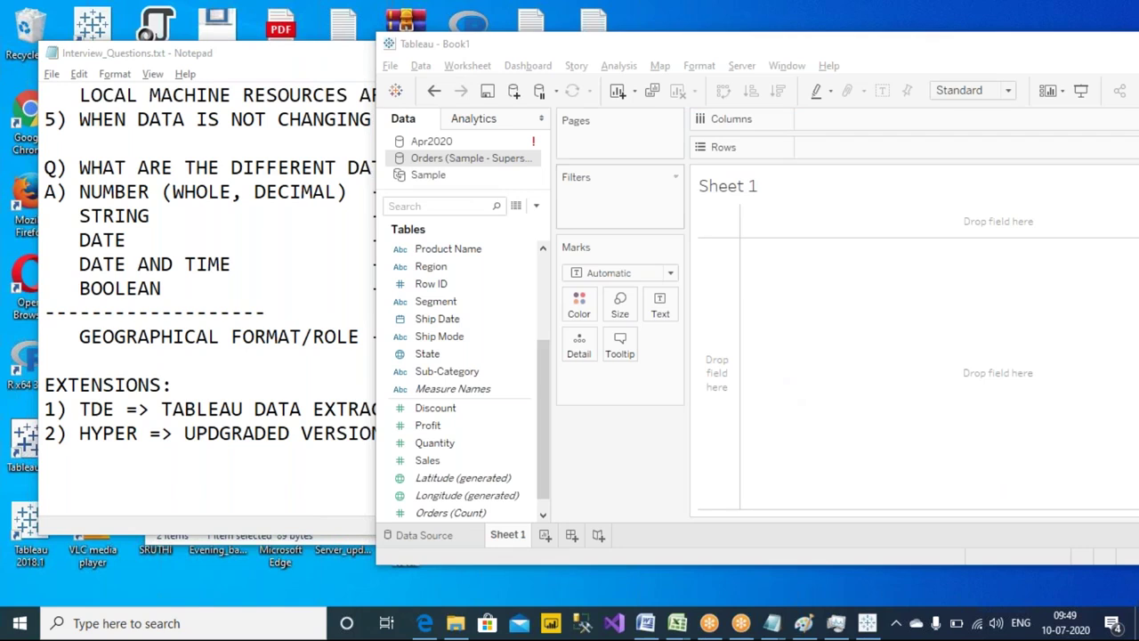
- Reposition the Tableau window and examine the Data pane's options for creating, grouping and sorting fields
left_click_drag(610, 46, 565, 51)
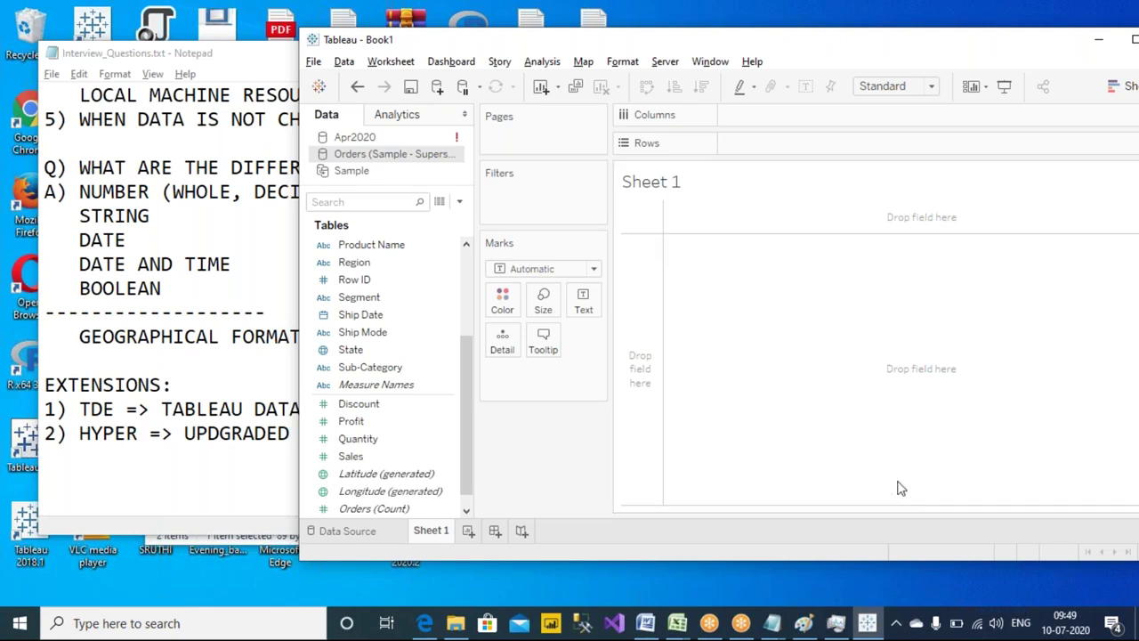
left_click(349, 320)
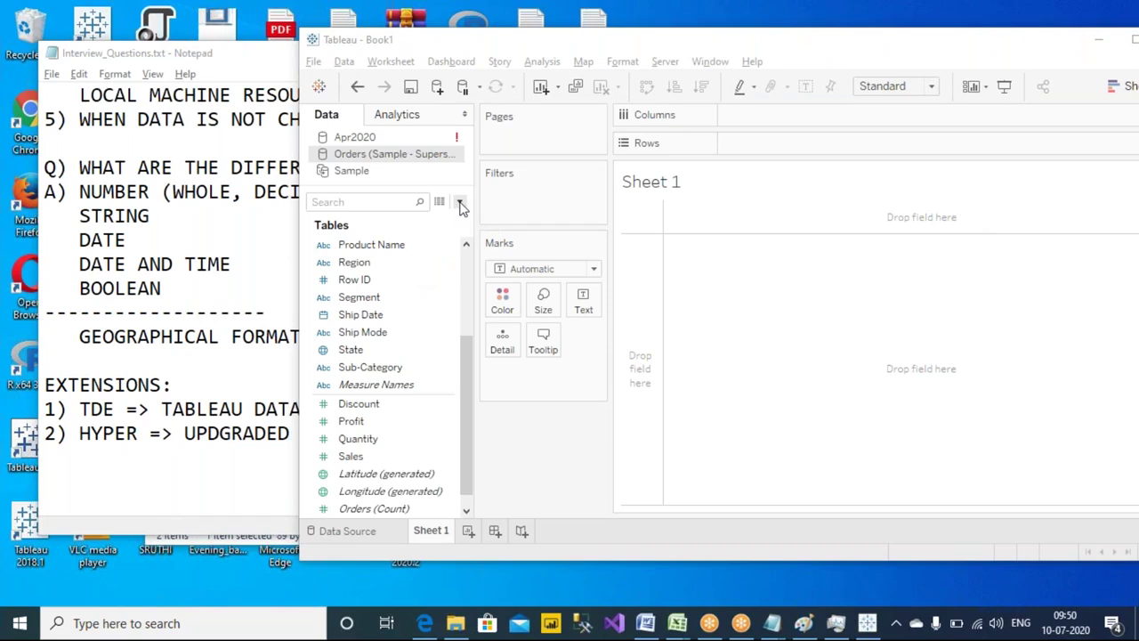
left_click(459, 201)
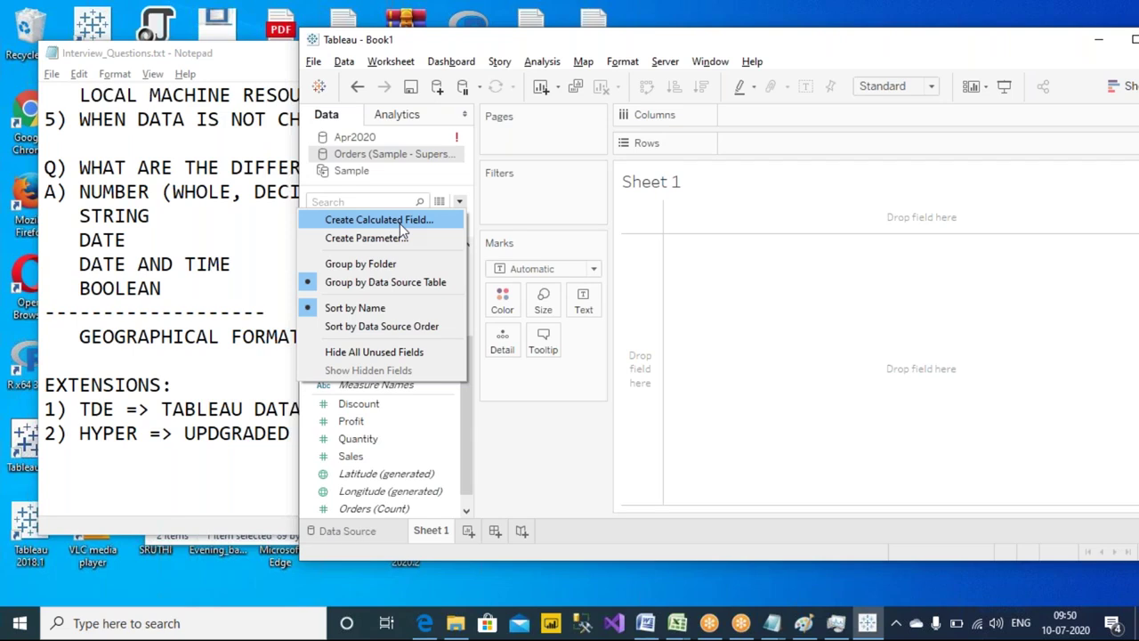
left_click(560, 428)
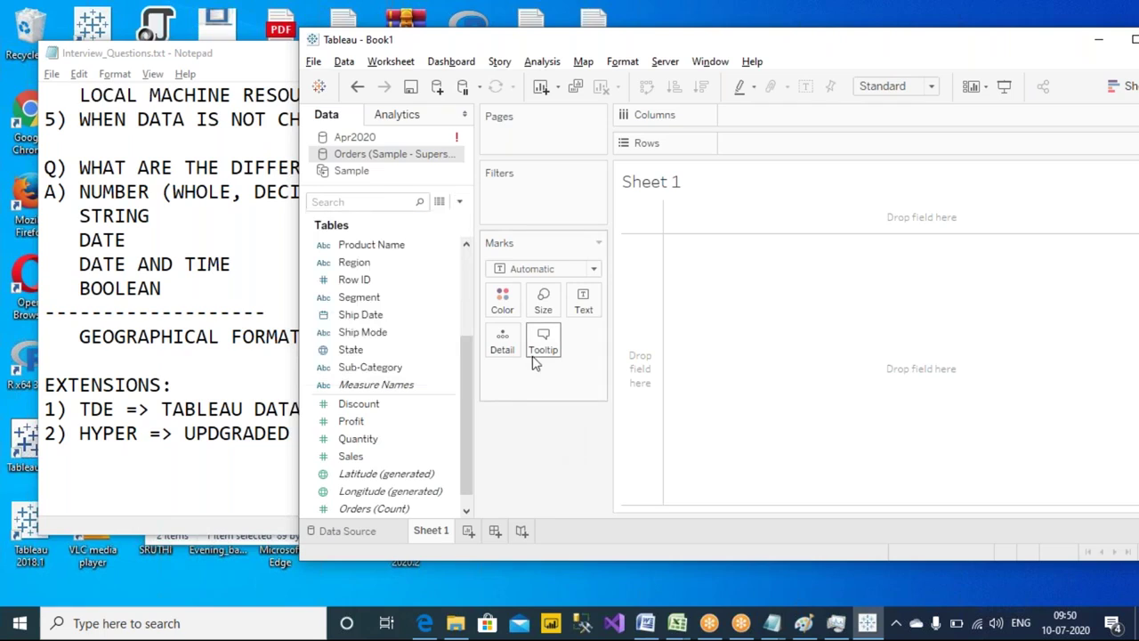
left_click(1010, 30)
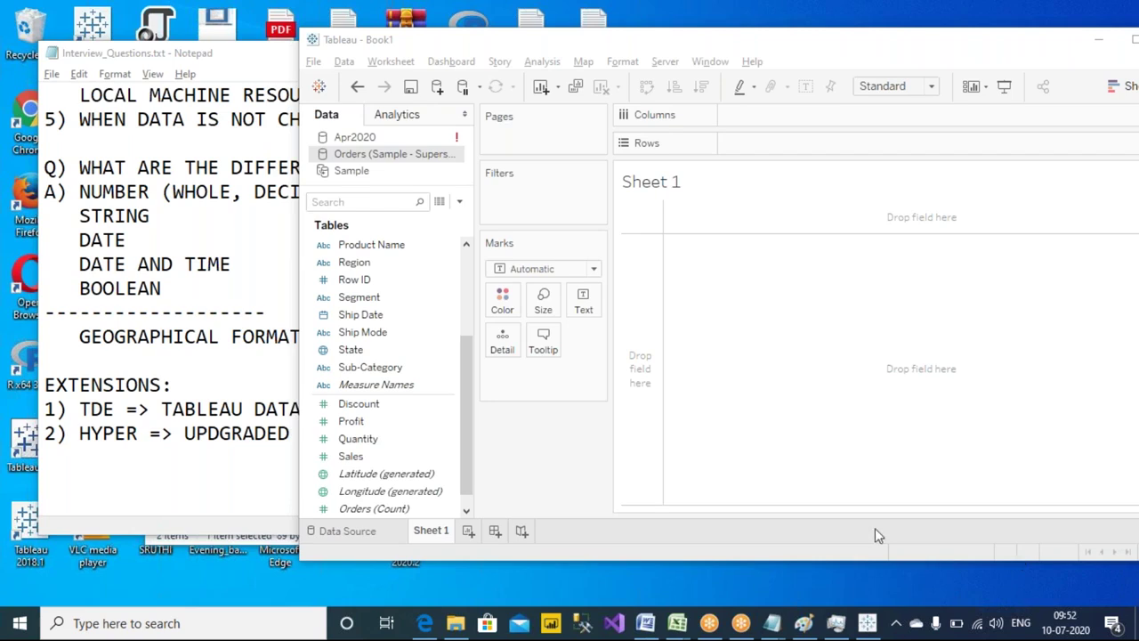
left_click(672, 49)
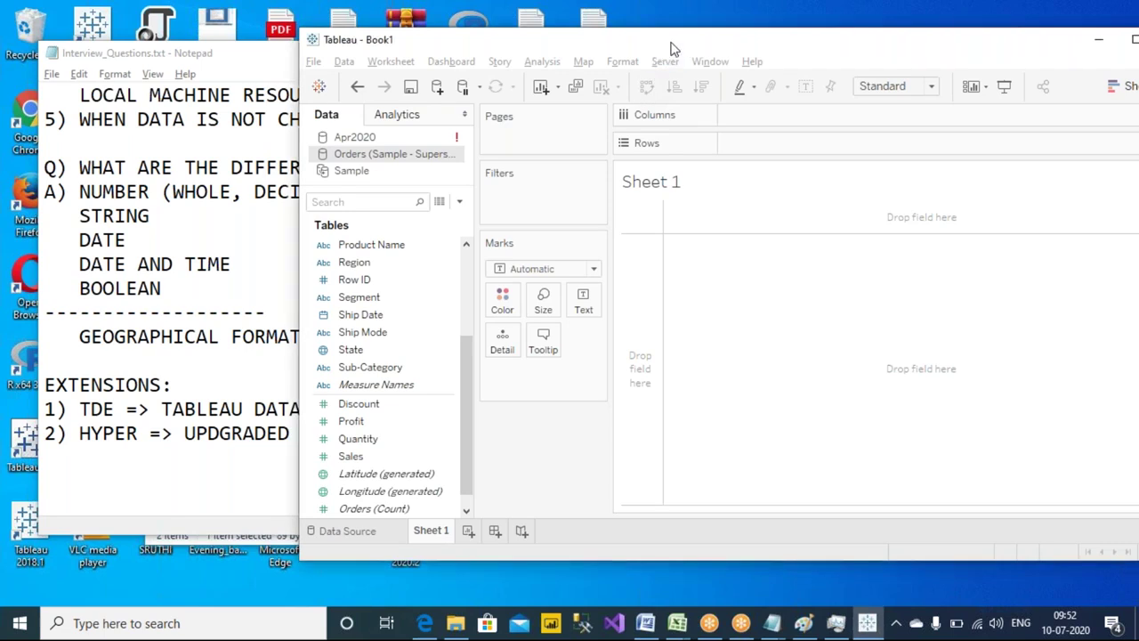